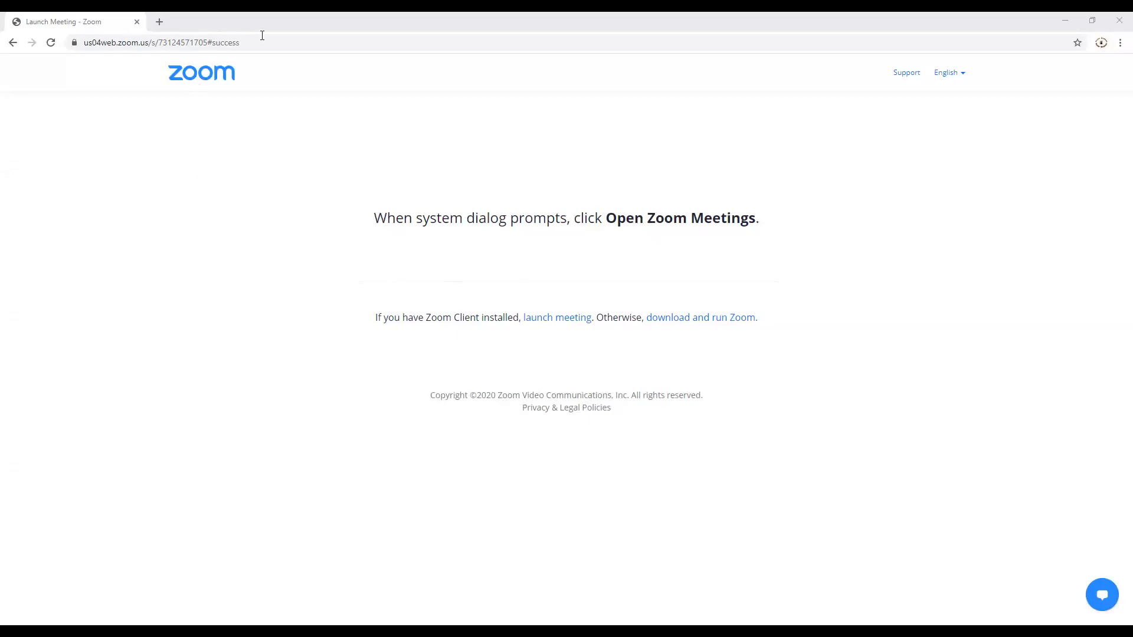
Step: Search the web for "notion journal template download" in a new browser tab and look through the results
left_click(160, 22)
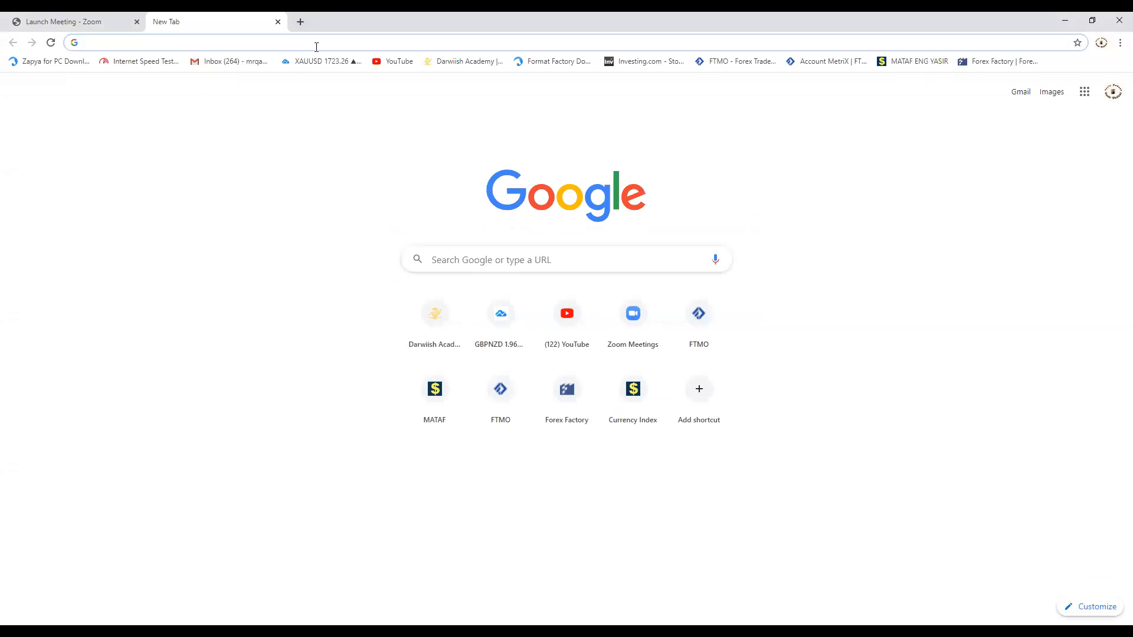
type("APP")
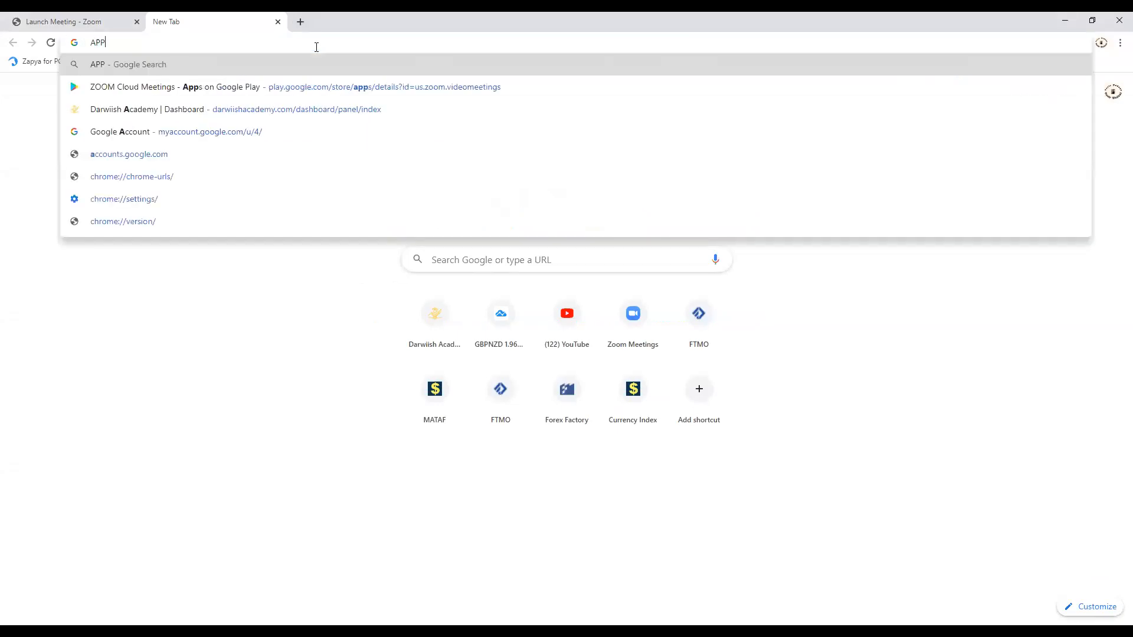
key("BackSpace")
key("BackSpace")
key("BackSpace")
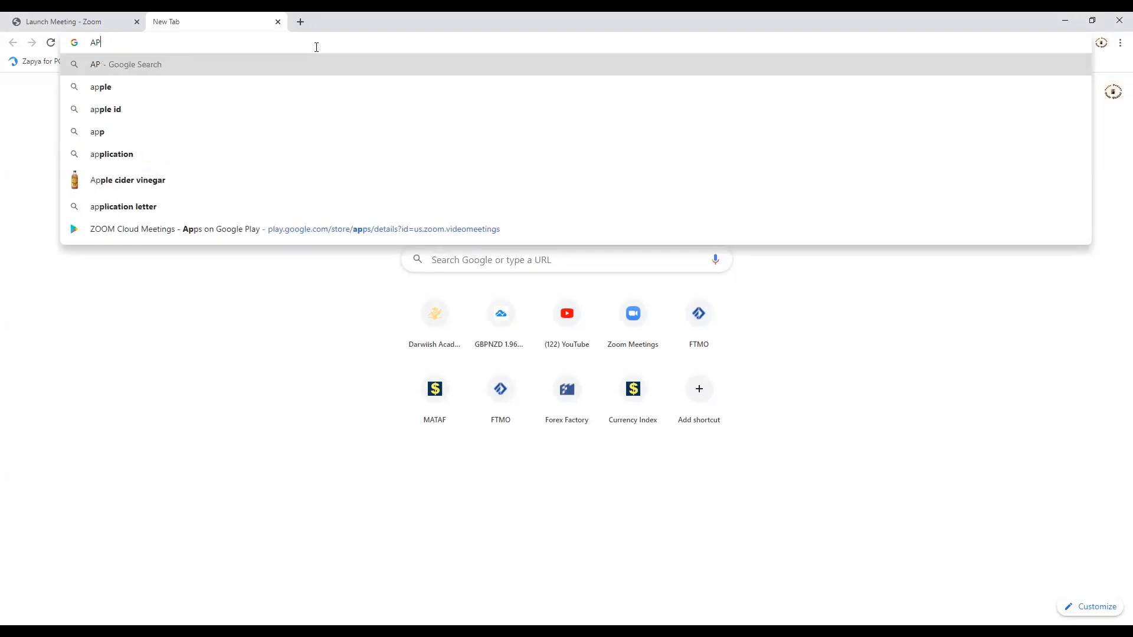
type("NO")
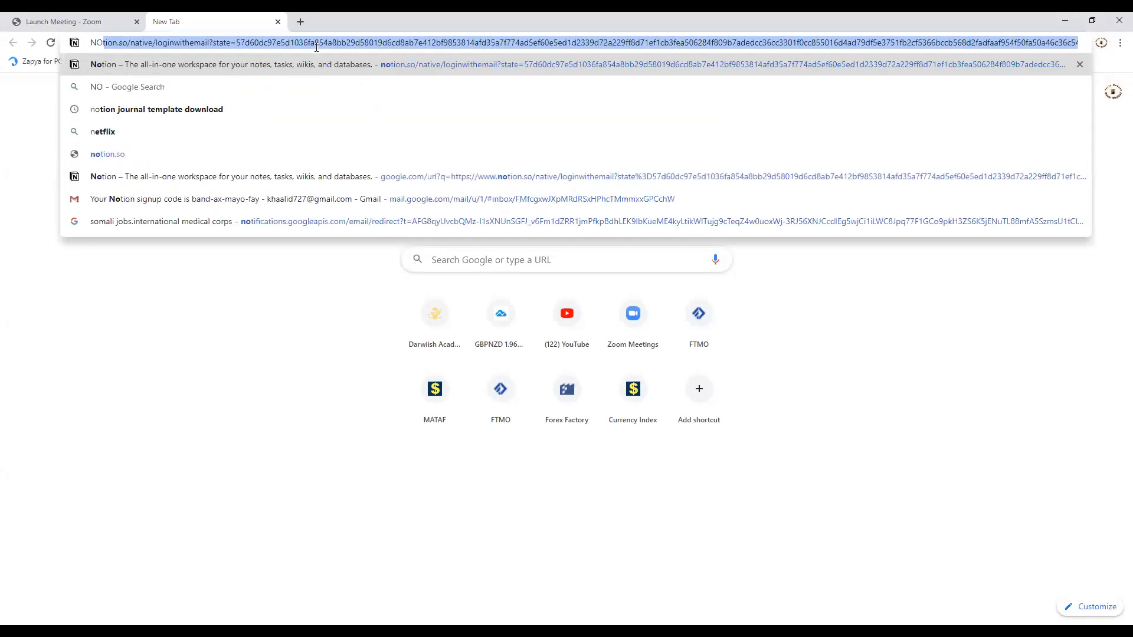
type("TION")
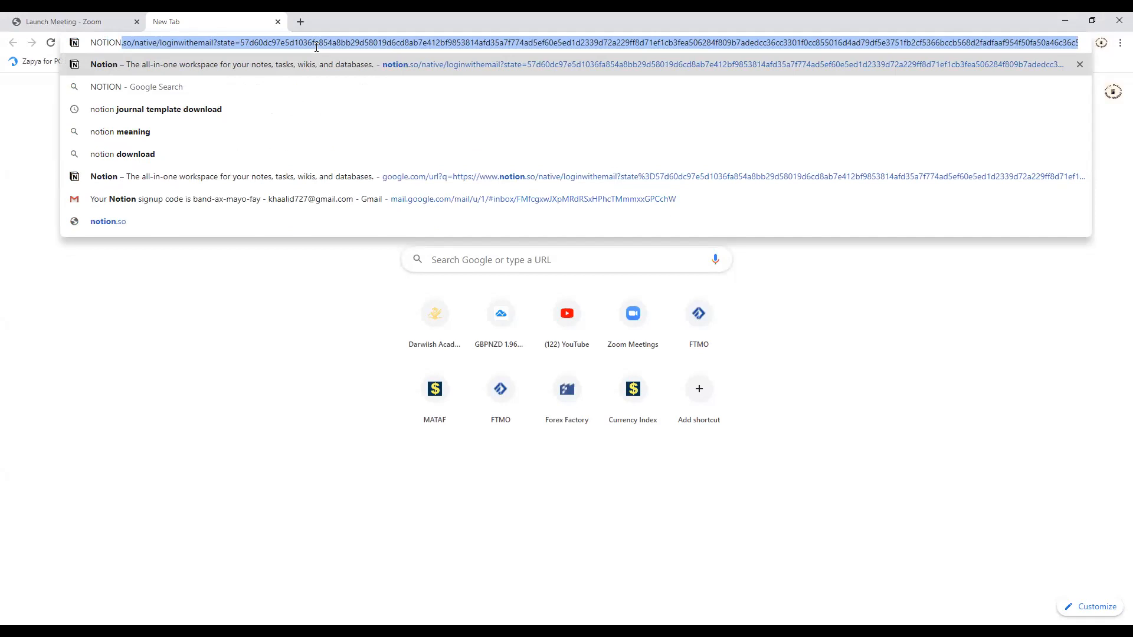
left_click(216, 115)
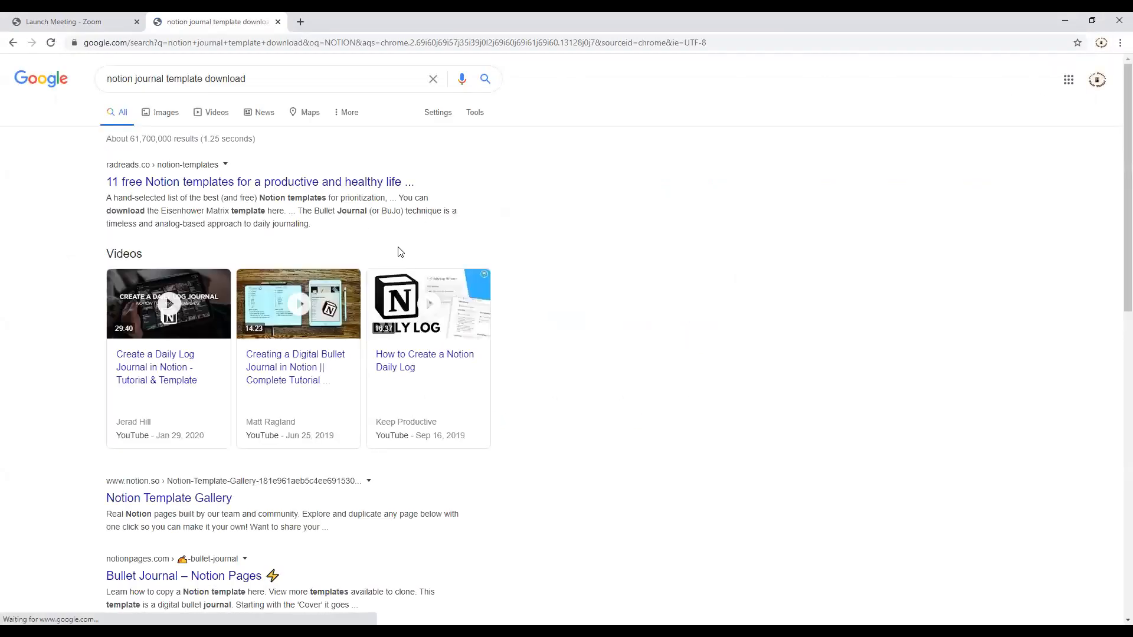
scroll(400, 257, "down", 3)
scroll(445, 248, "down", 4)
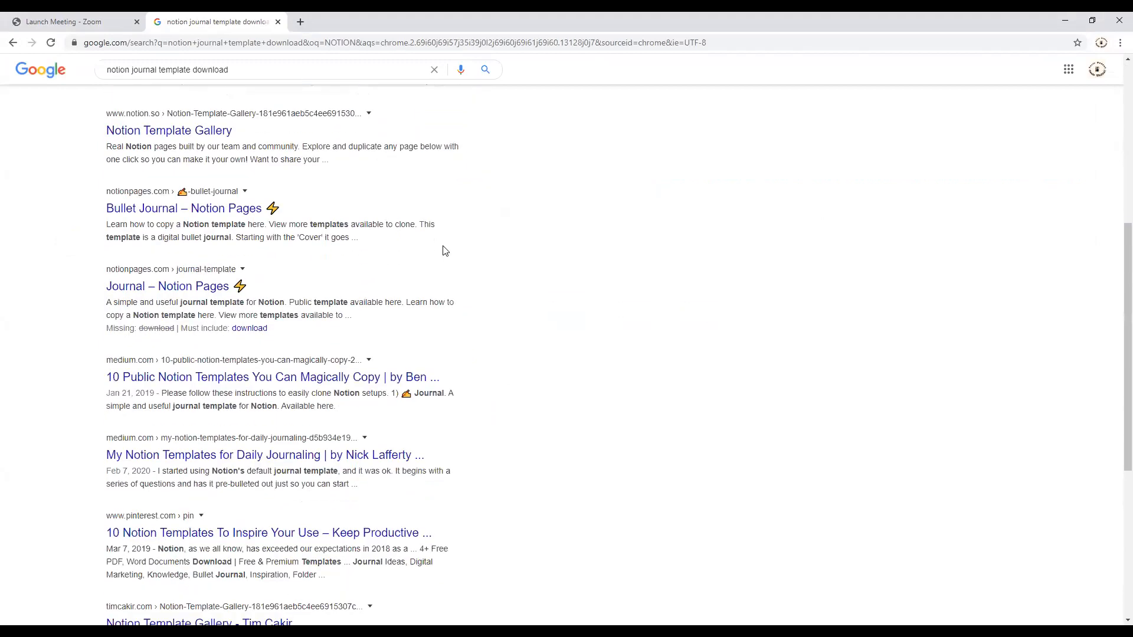
scroll(317, 328, "down", 1)
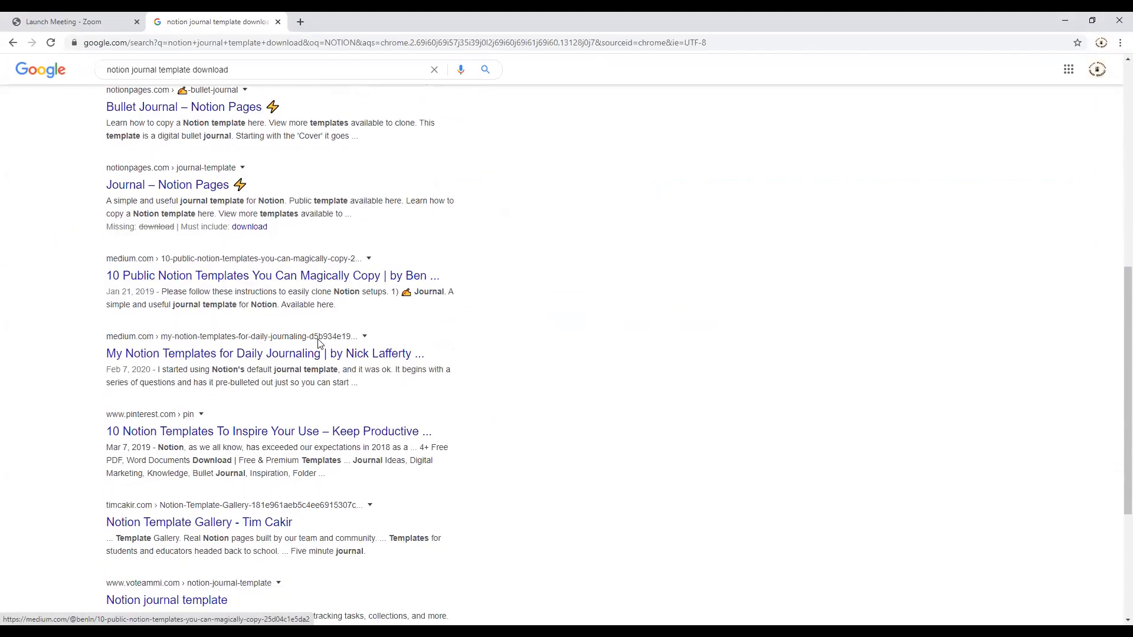
scroll(350, 341, "down", 4)
scroll(349, 331, "up", 12)
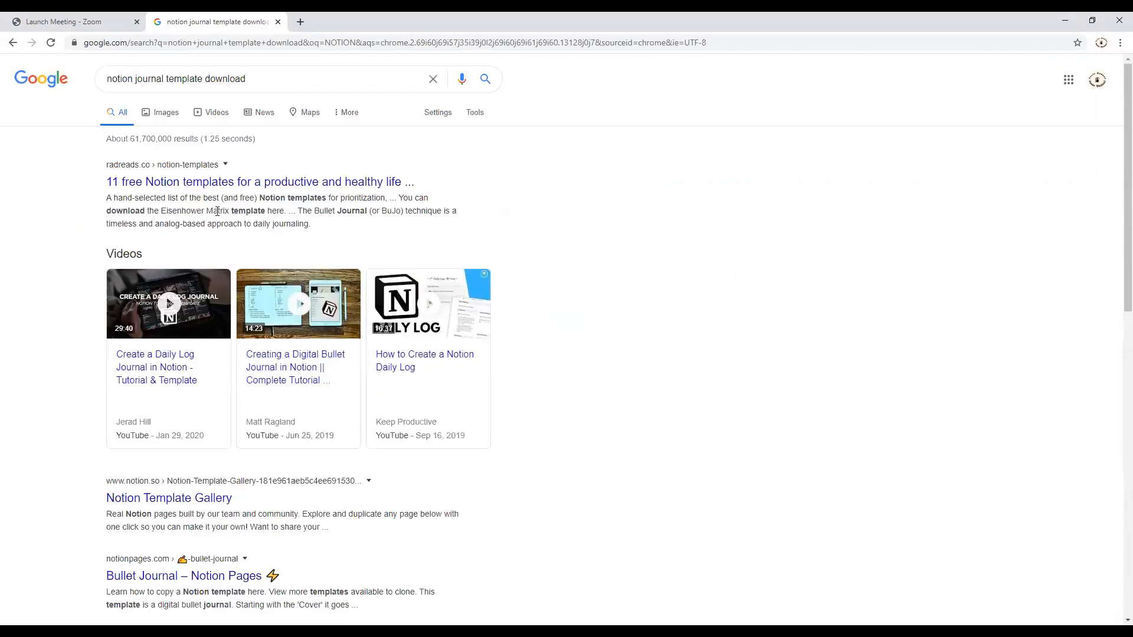
Step: Shorten the web search query to "notion download" and run the search
left_click(271, 77)
left_click(207, 79)
key("BackSpace")
key("BackSpace")
key("BackSpace")
key("BackSpace")
key("BackSpace")
key("BackSpace")
key("BackSpace")
key("BackSpace")
key("BackSpace")
key("BackSpace")
key("BackSpace")
key("BackSpace")
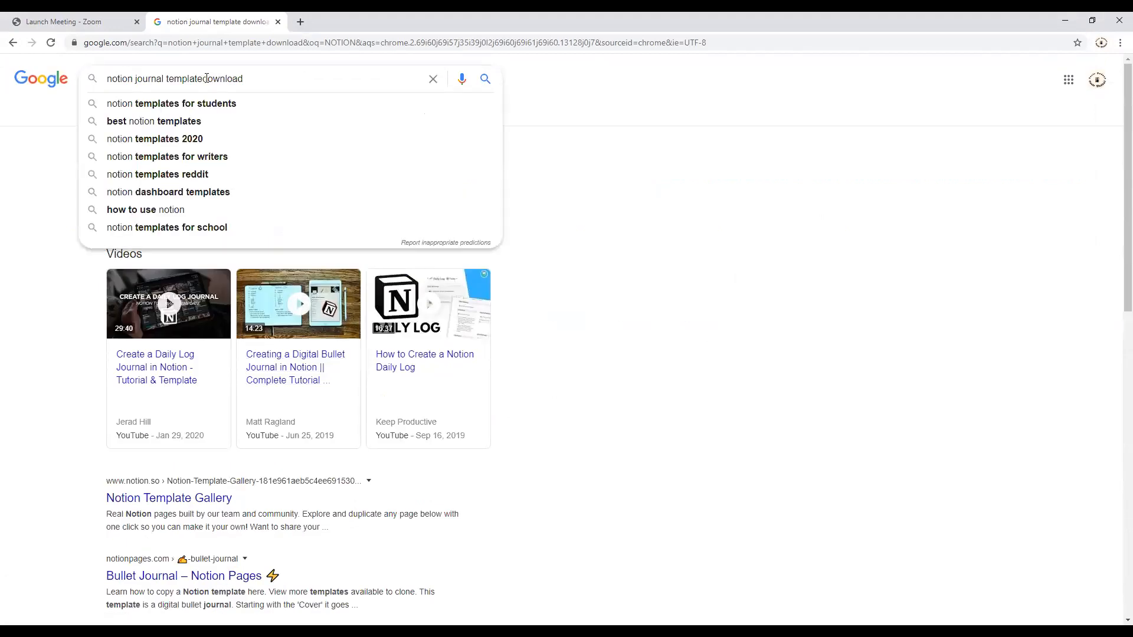
key("BackSpace")
key("BackSpace")
key("BackSpace")
key("BackSpace")
key("BackSpace")
key("BackSpace")
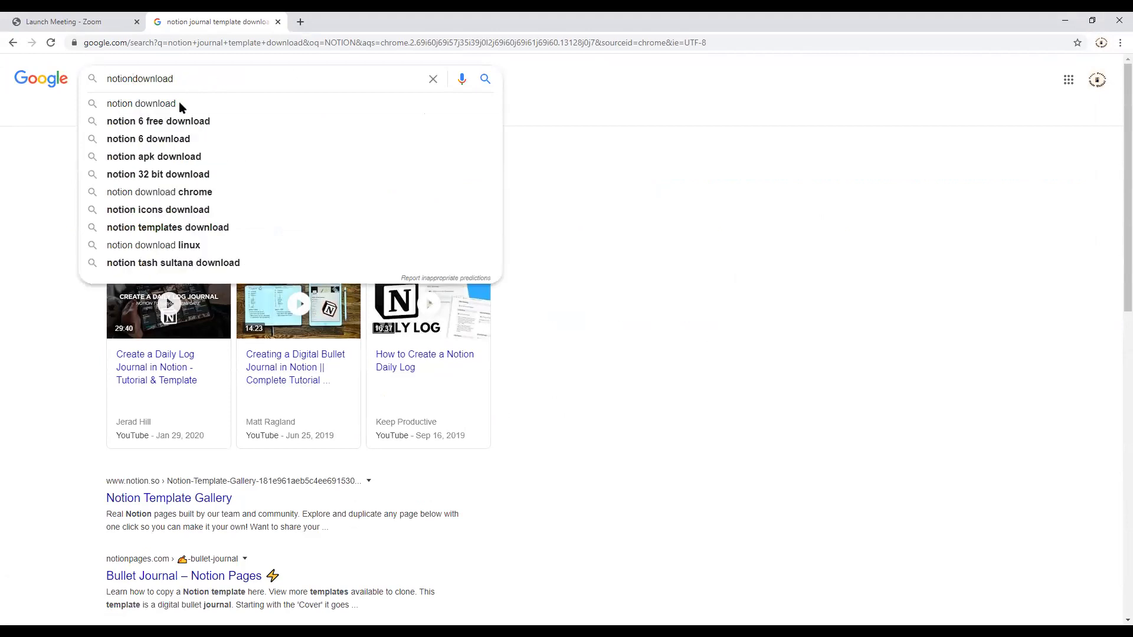
left_click(177, 104)
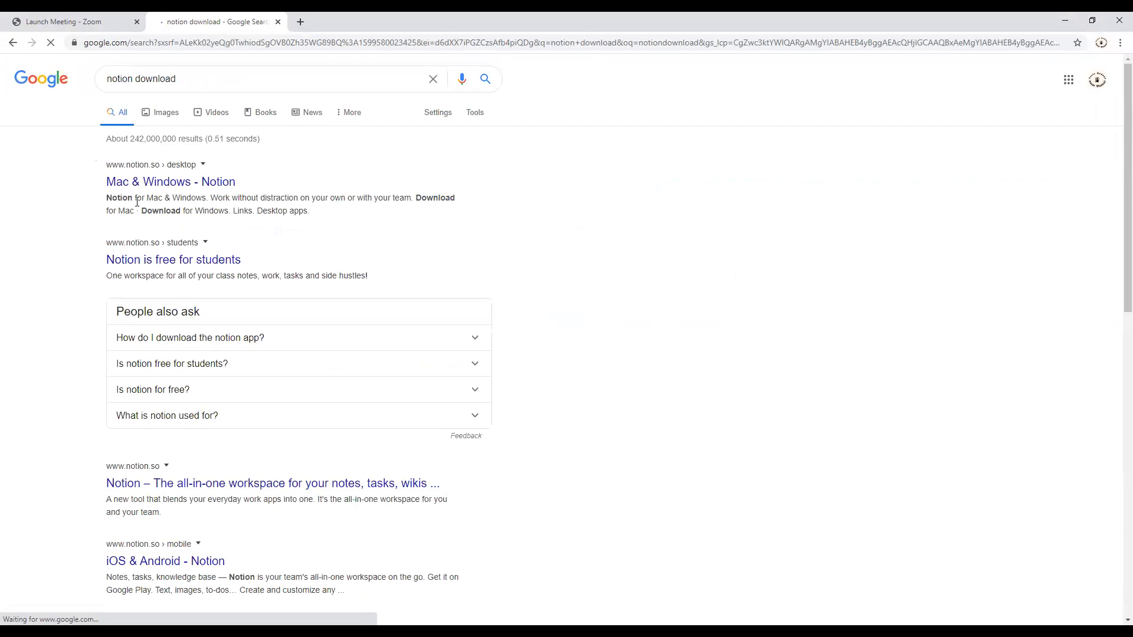
Step: Download the Windows installer from Notion's official Mac & Windows page in the search results
left_click(175, 187)
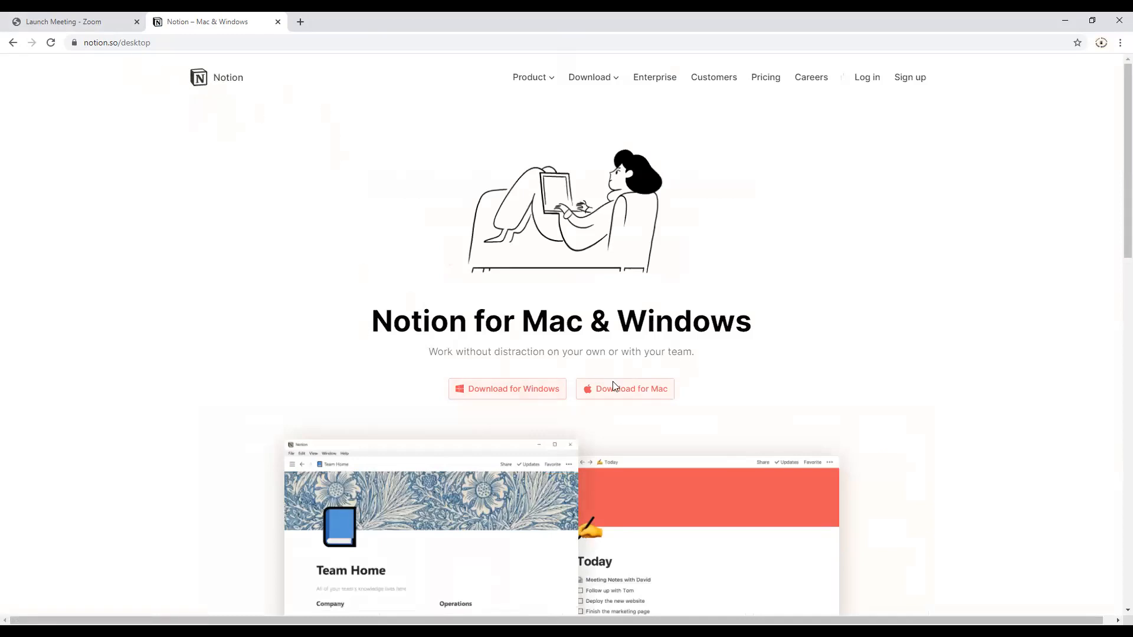
scroll(607, 417, "down", 2)
scroll(547, 332, "up", 1)
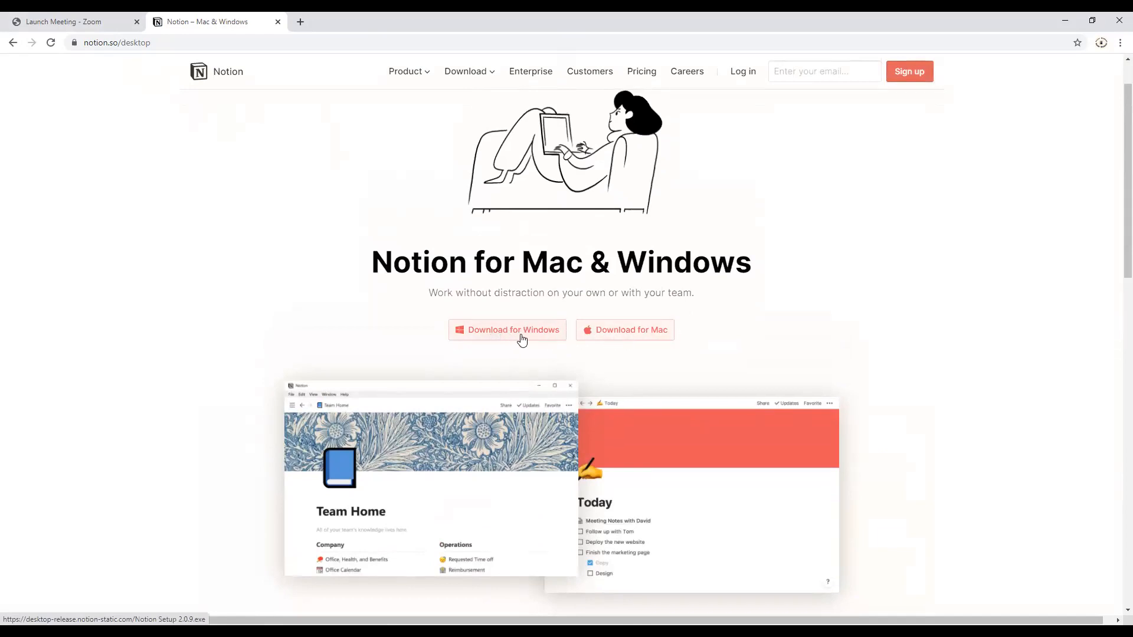
scroll(522, 339, "up", 1)
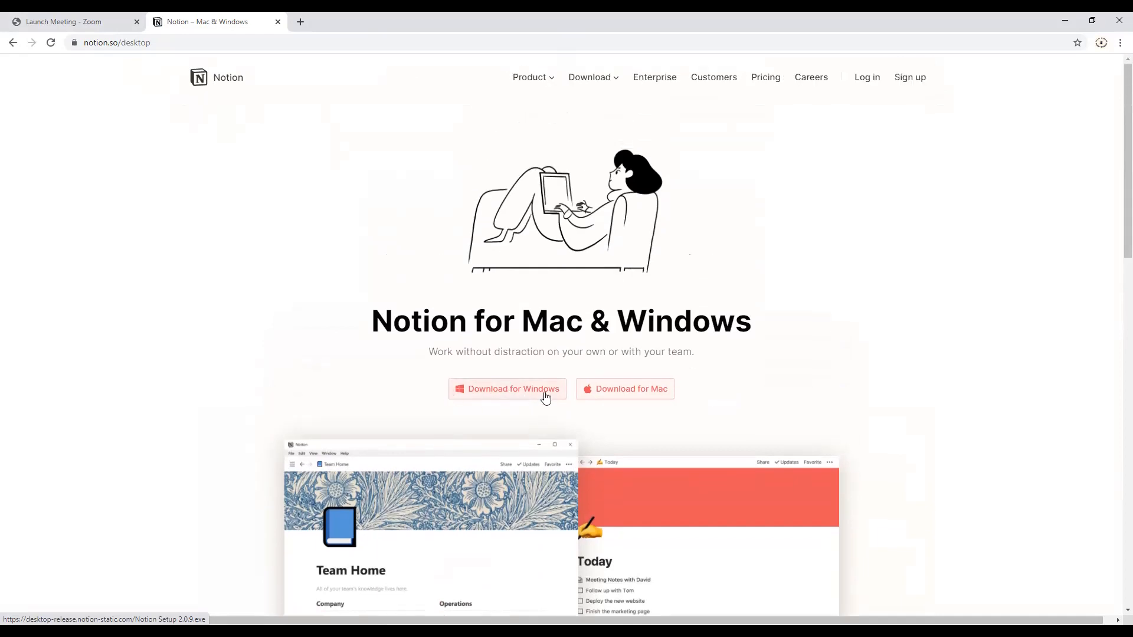
left_click(494, 397)
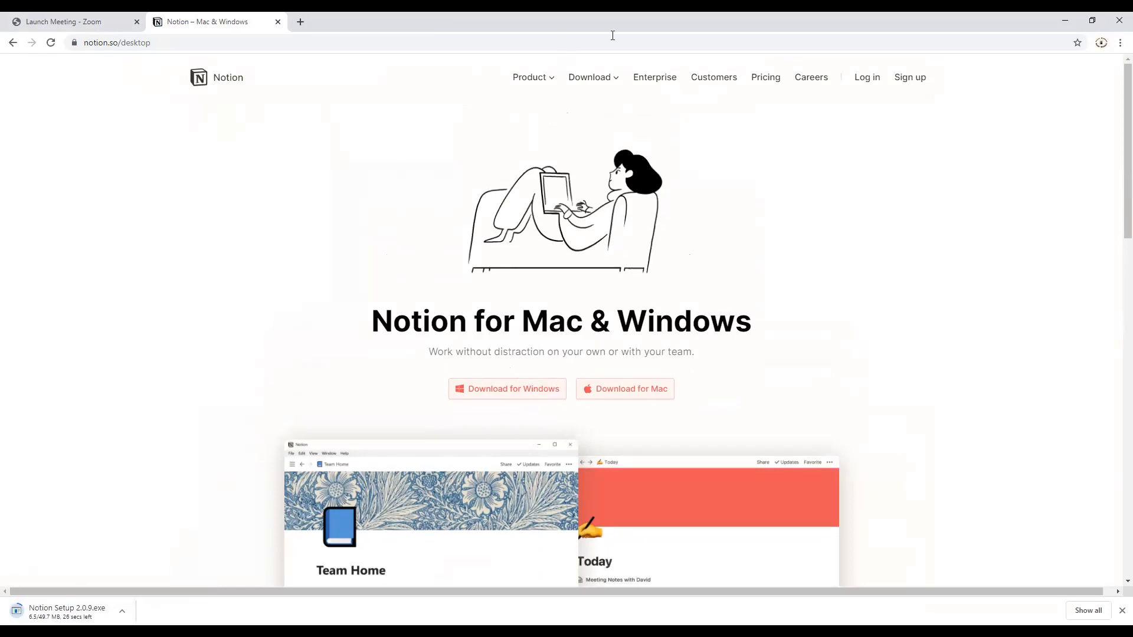
mouse_move(42, 573)
left_mouse_down()
mouse_move(106, 561)
mouse_move(29, 567)
left_mouse_up()
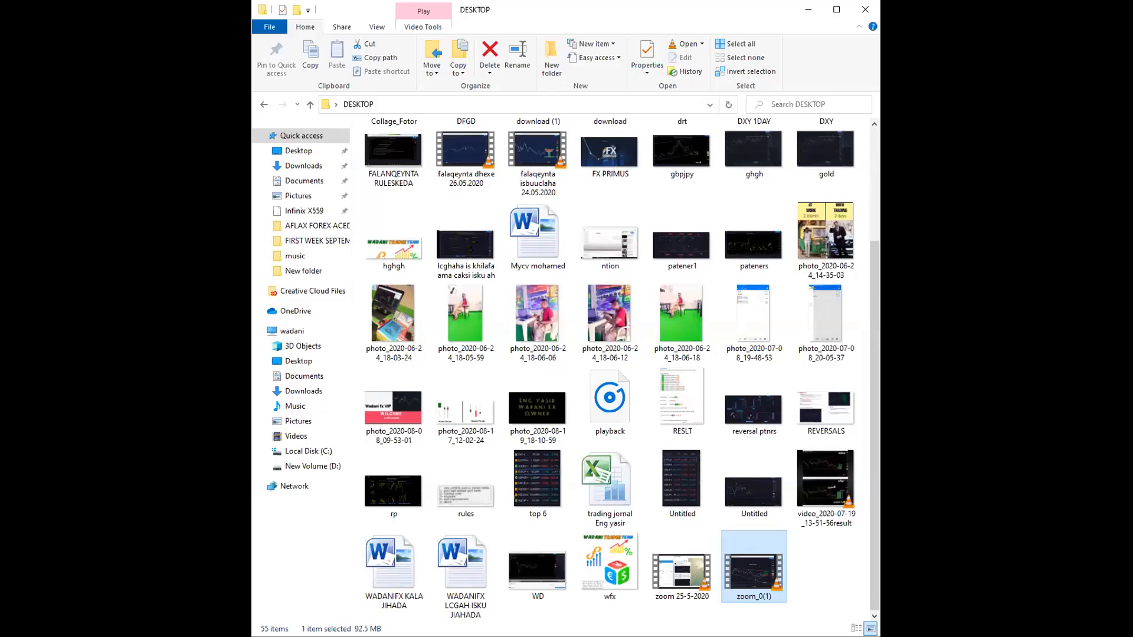
double_click(543, 10)
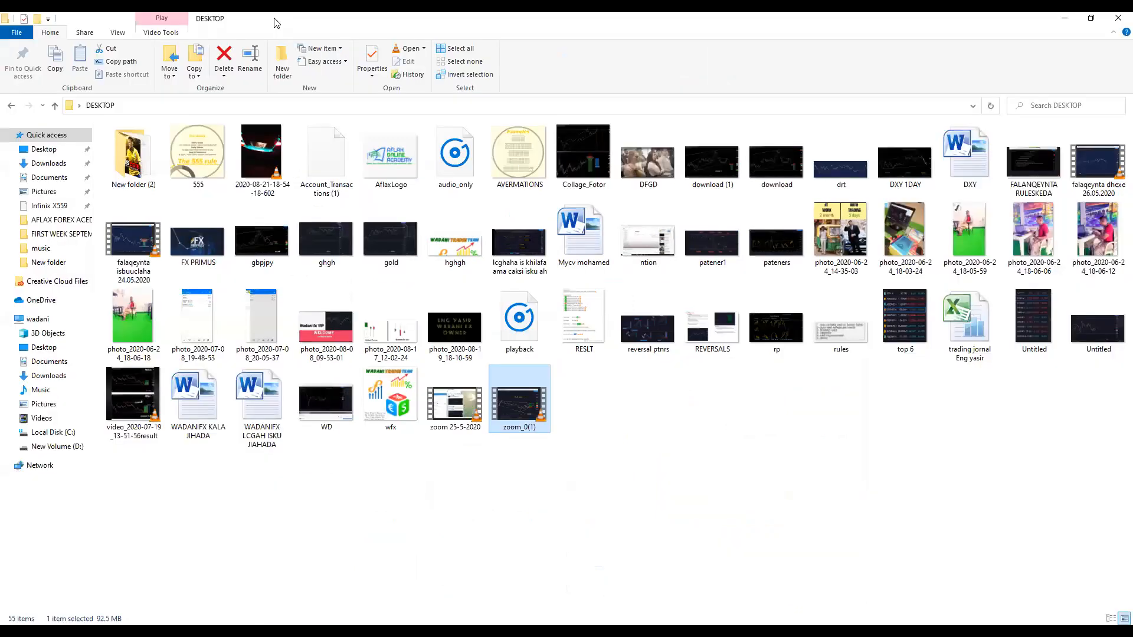
double_click(273, 23)
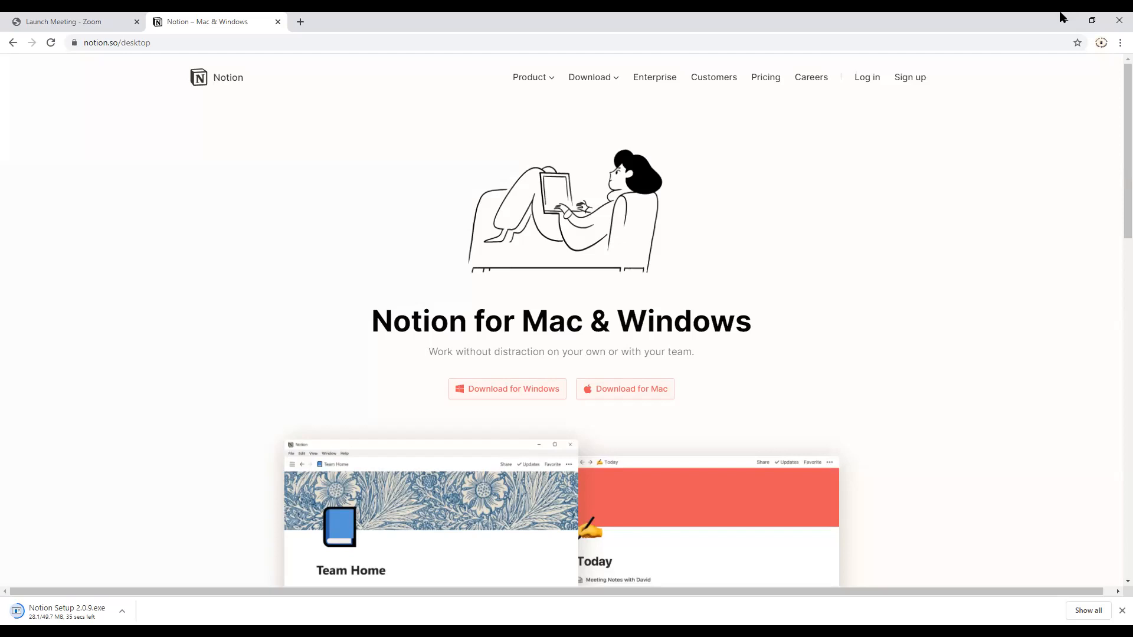
Step: Minimize the browser and launch the Notion desktop app from its desktop shortcut
left_click(1064, 20)
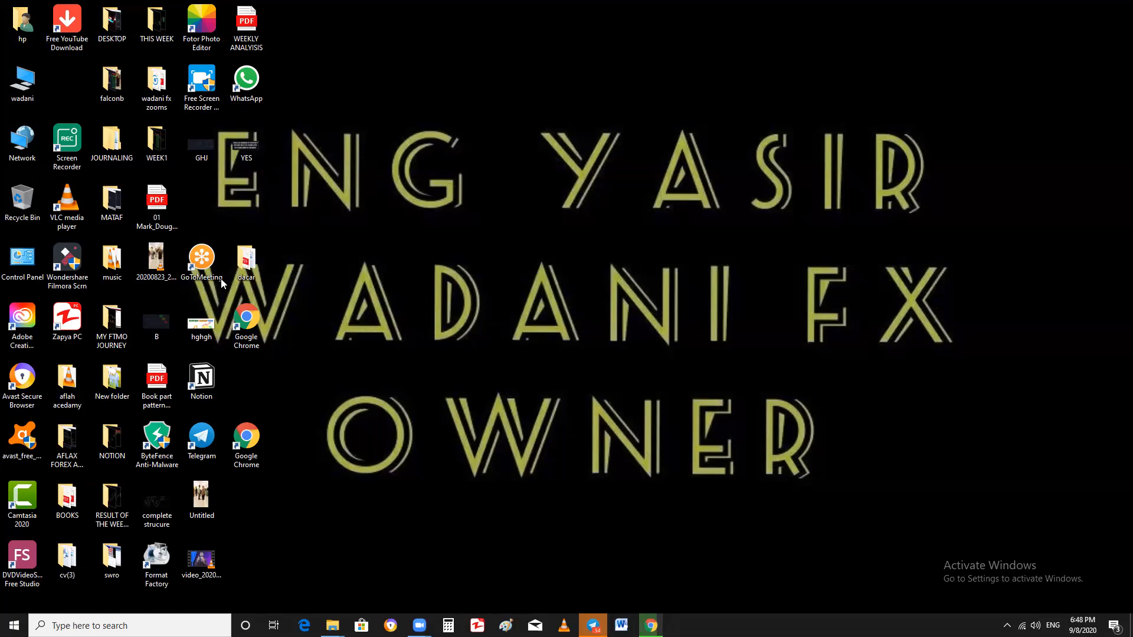
mouse_move(209, 383)
left_mouse_down()
mouse_move(472, 327)
mouse_move(304, 381)
mouse_move(219, 390)
left_mouse_up()
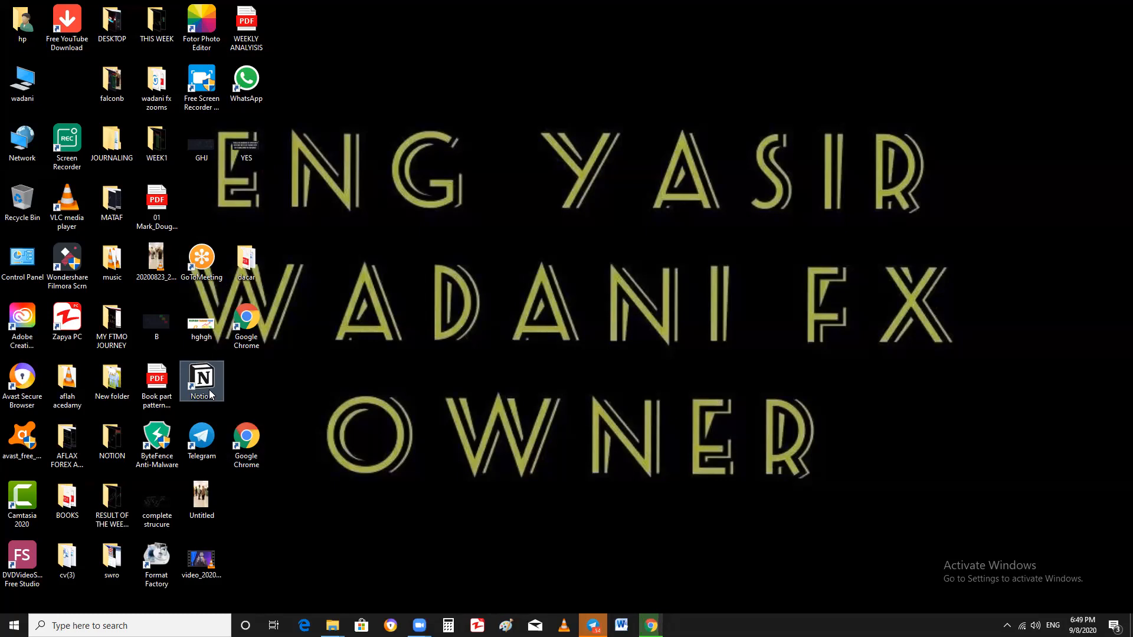
double_click(212, 388)
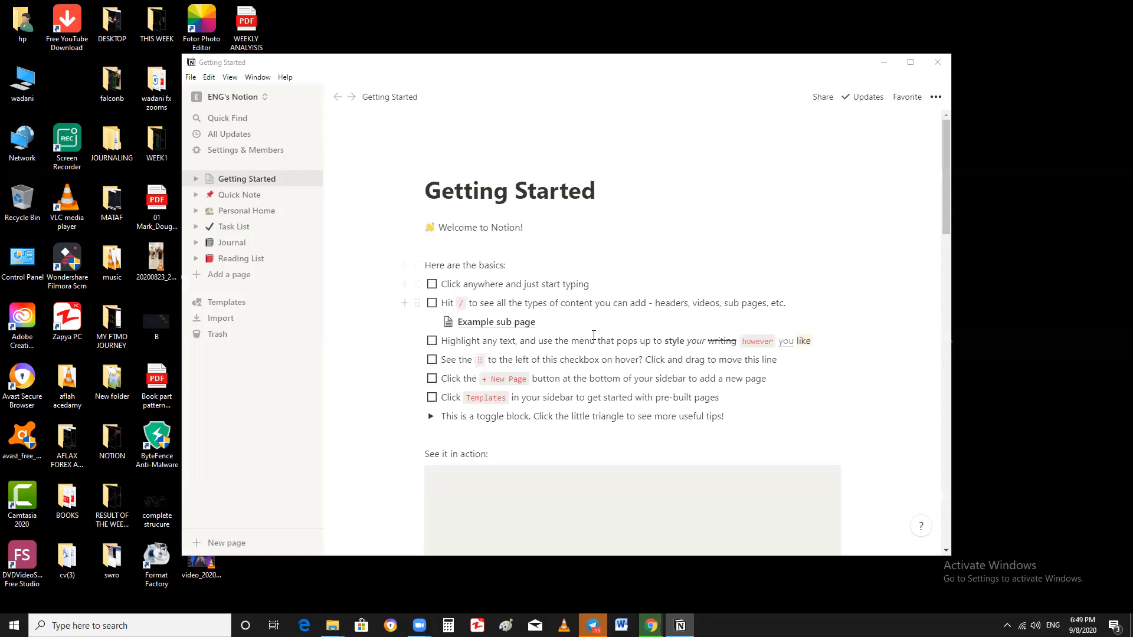
Step: Examine the Getting Started page, including its basics checklist and tutorial videos
scroll(593, 335, "down", 1)
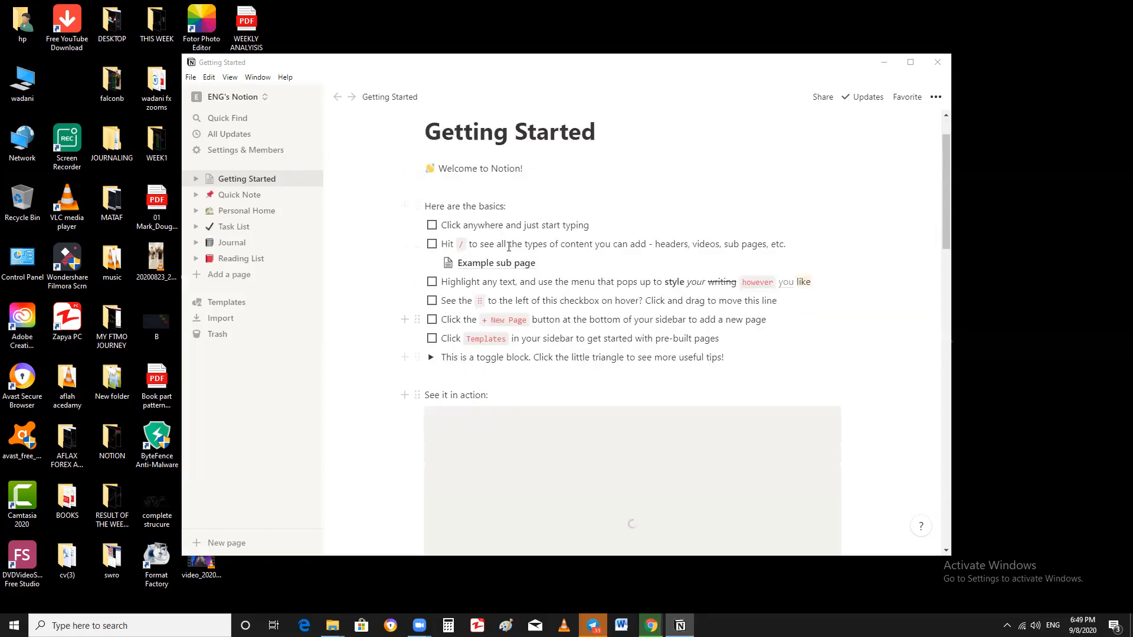
scroll(534, 227, "up", 1)
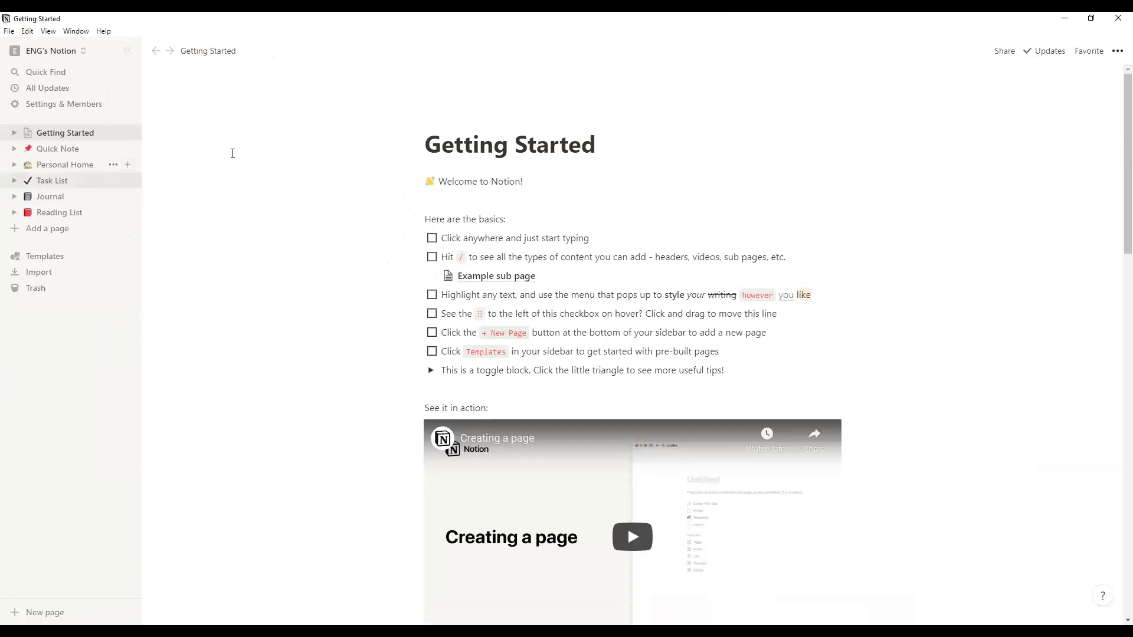
scroll(232, 153, "down", 8)
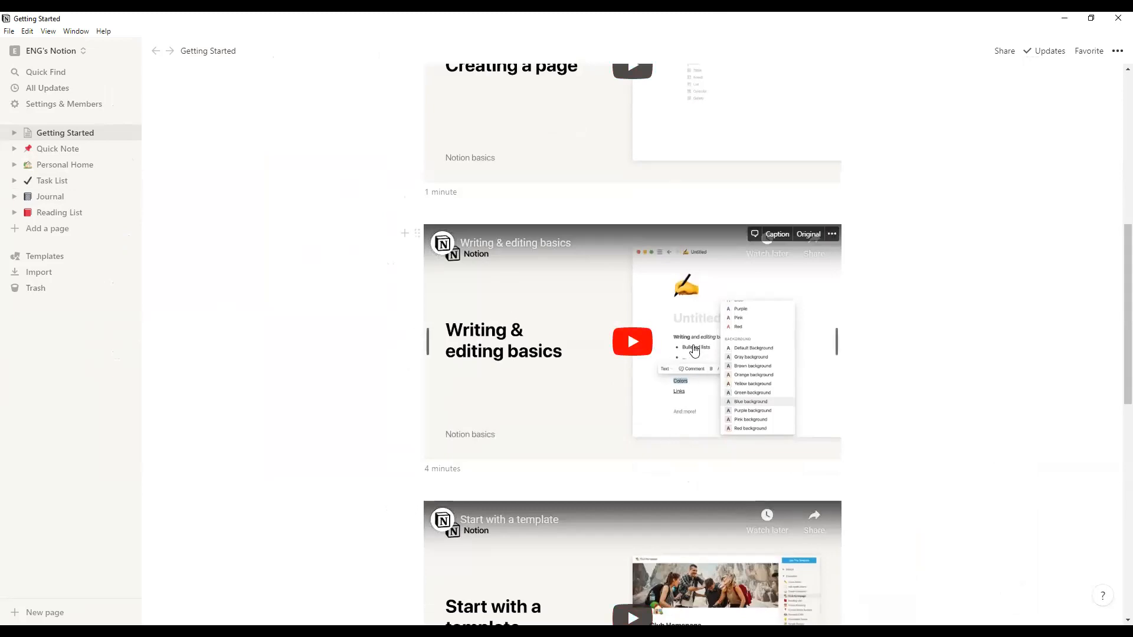
scroll(693, 351, "up", 1)
scroll(646, 285, "up", 6)
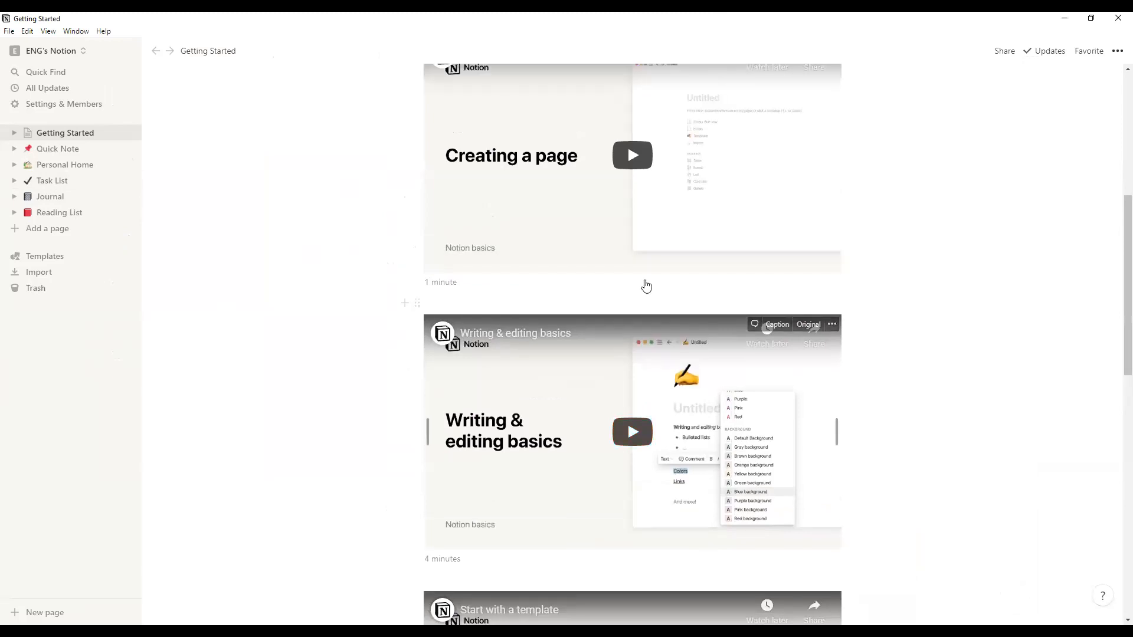
scroll(646, 287, "down", 3)
scroll(646, 286, "up", 4)
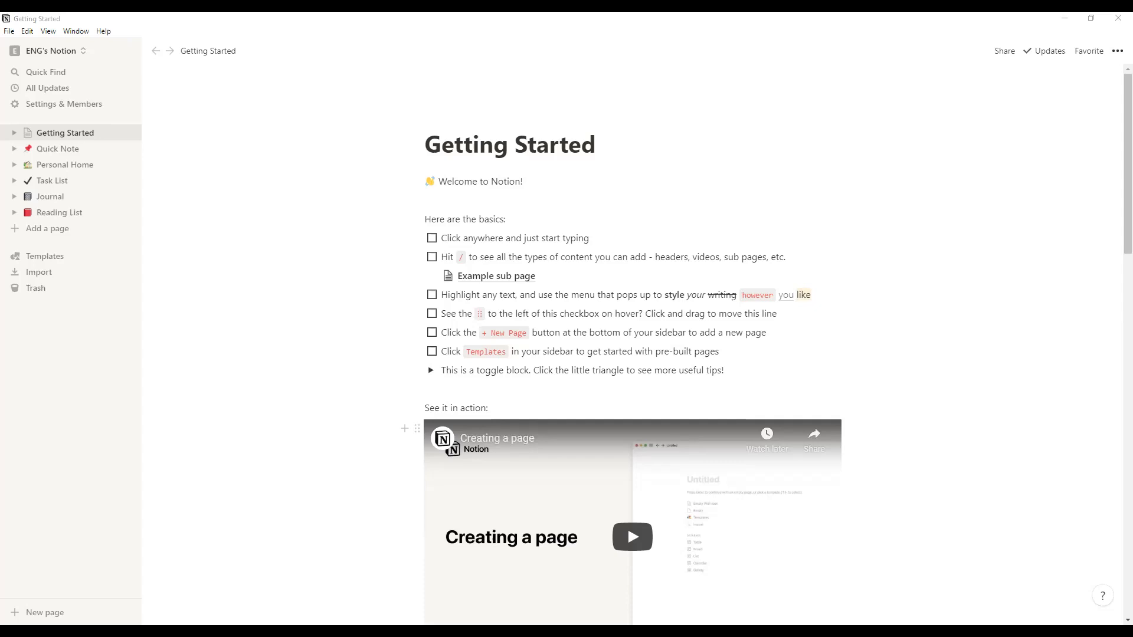
Step: Switch to Telegram and look back through the September 8 posts in the Wadani Fx channel
key("alt+Tab")
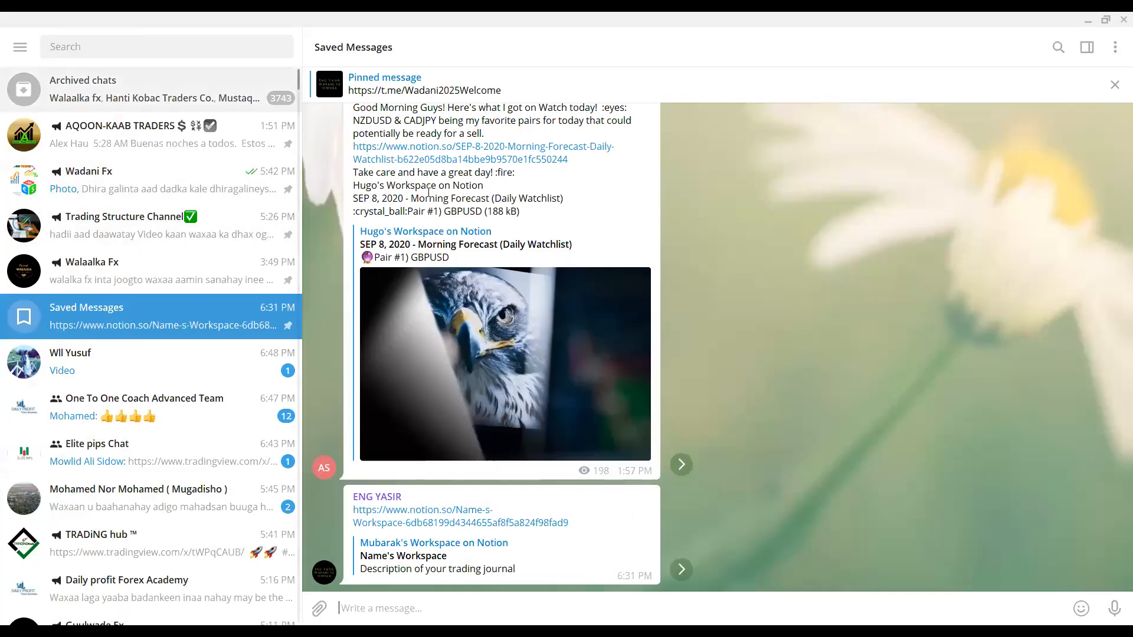
left_click(159, 181)
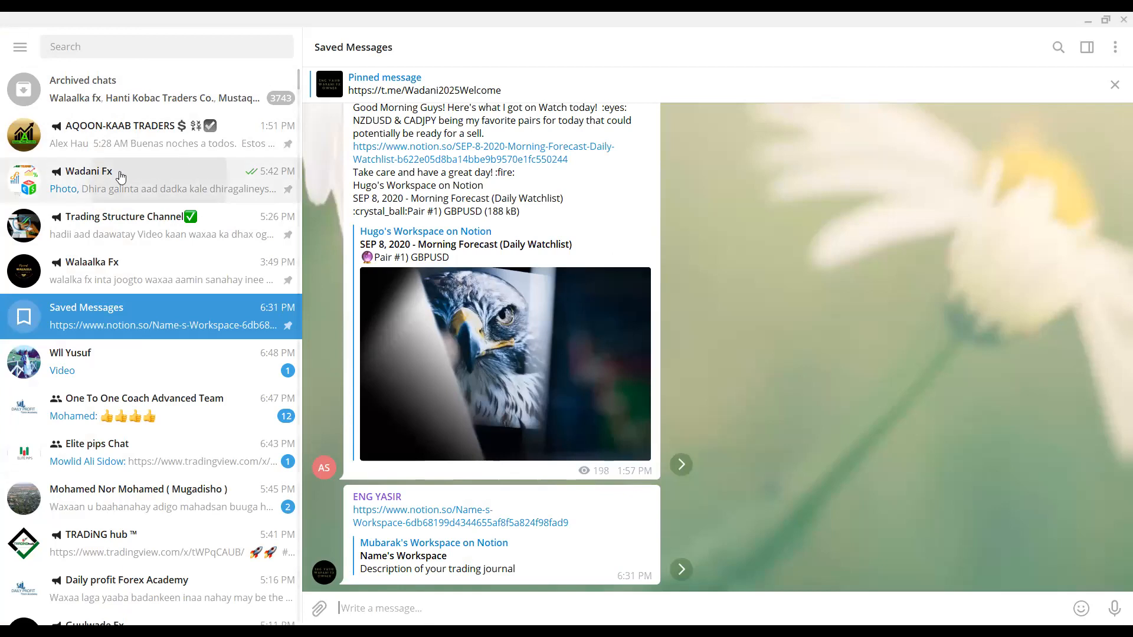
left_click(126, 189)
scroll(570, 210, "up", 10)
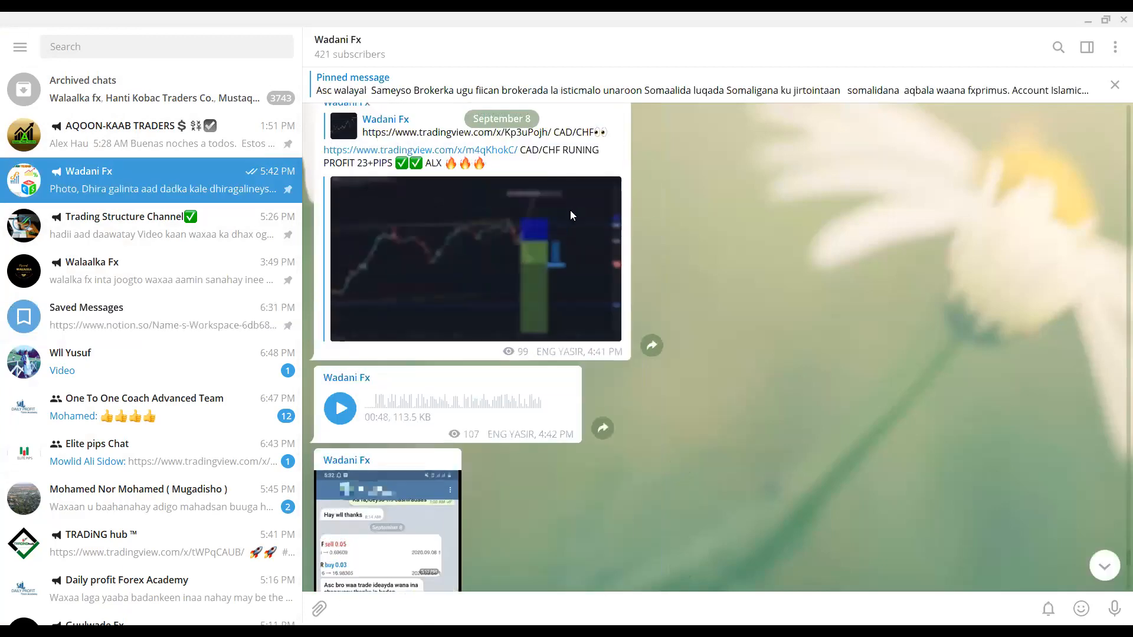
scroll(571, 214, "up", 10)
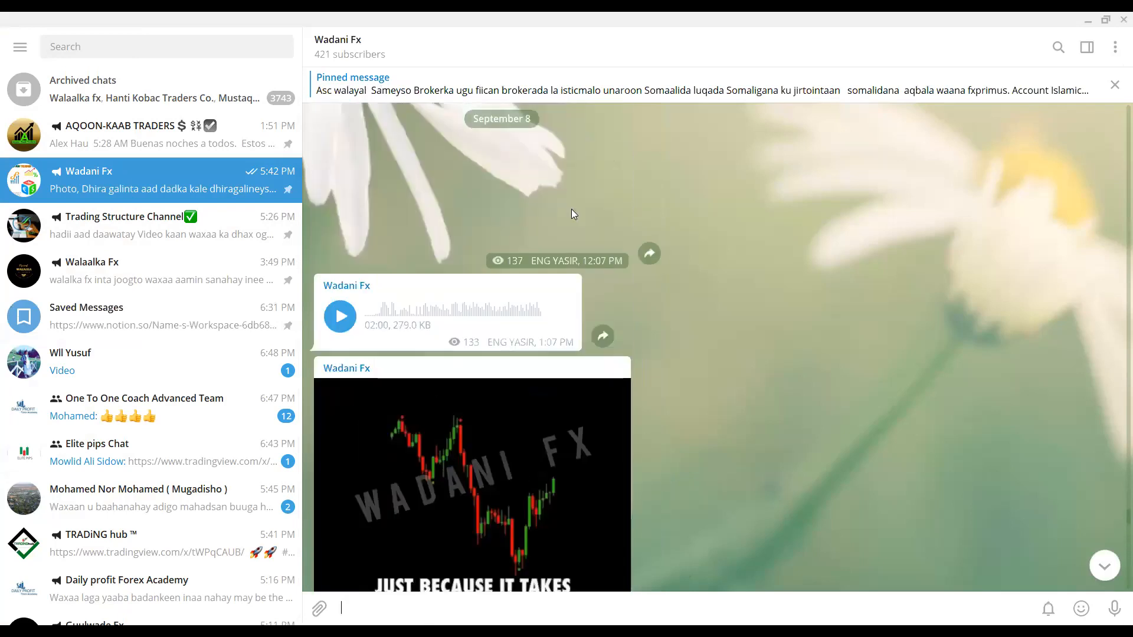
scroll(572, 213, "up", 10)
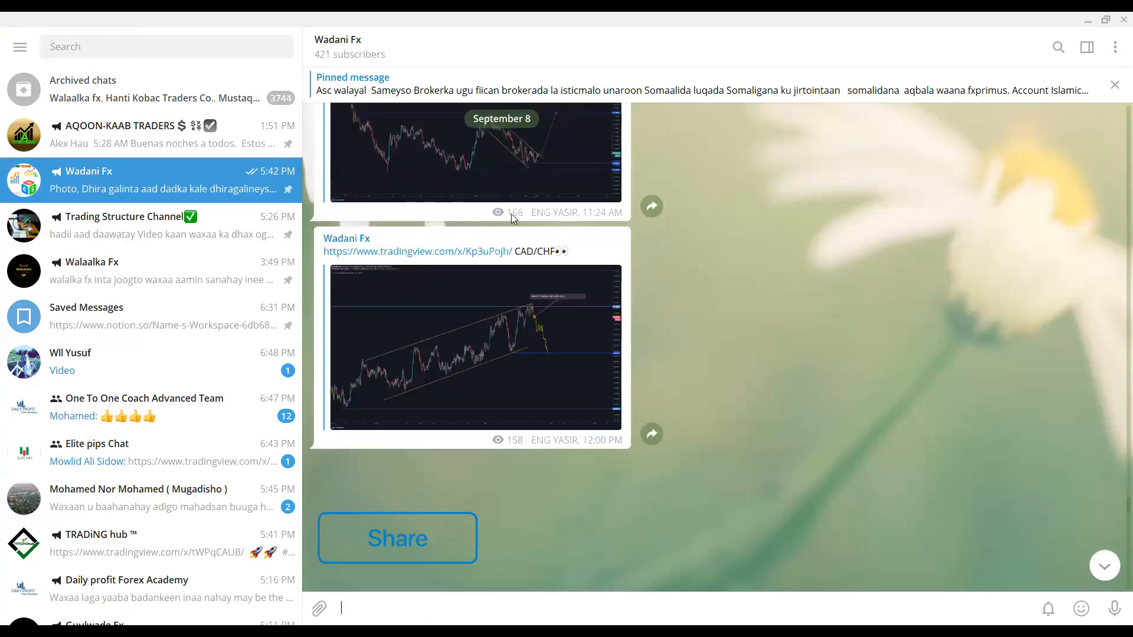
scroll(511, 219, "up", 1)
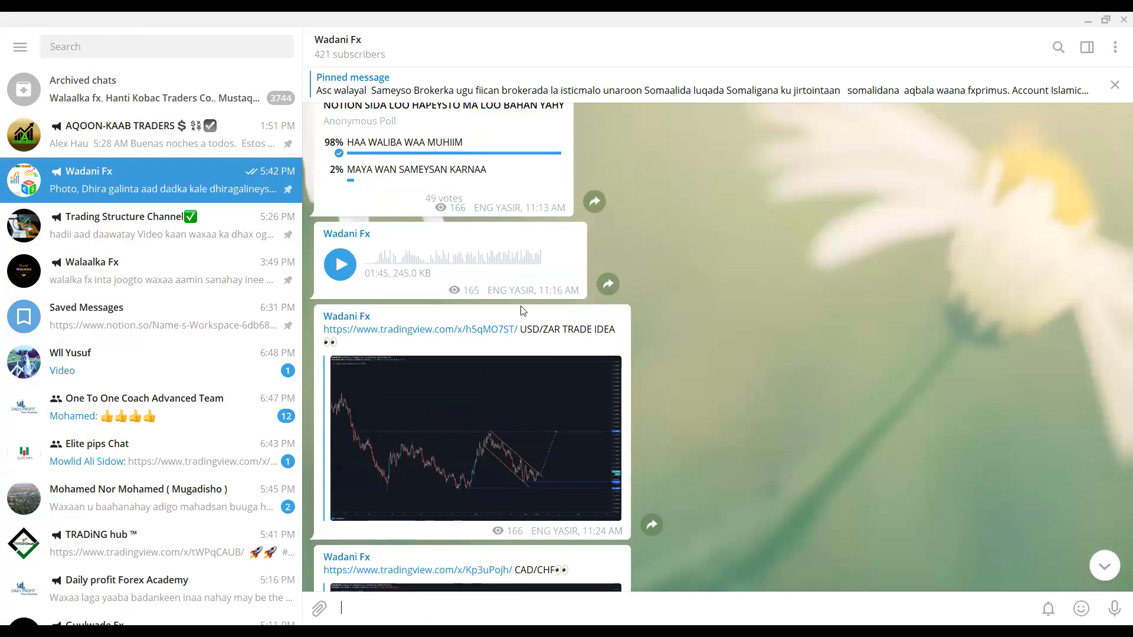
scroll(531, 296, "down", 4)
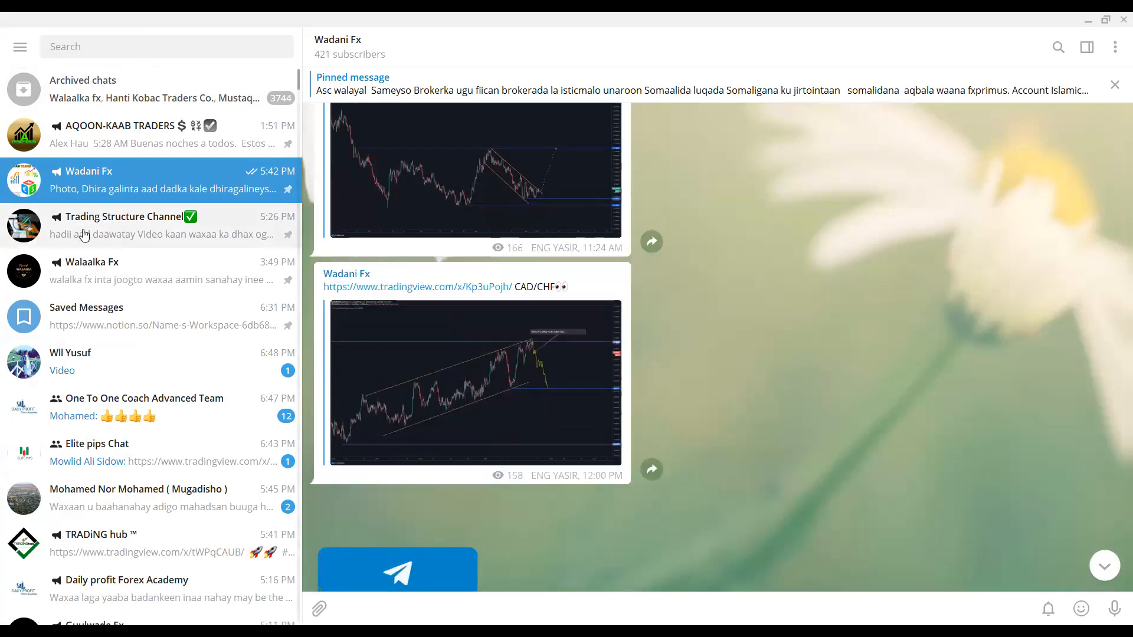
Step: Open the shared Name's Workspace Notion link from the Saved Messages chat in the browser
left_click(137, 325)
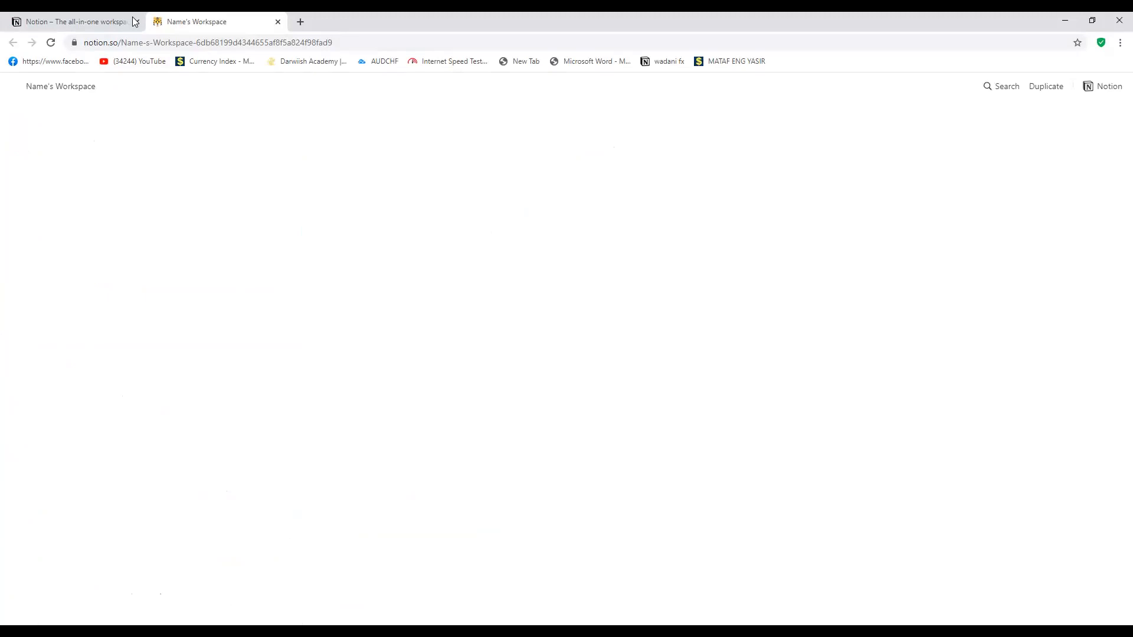
Step: Duplicate the shared Name's Workspace trading journal page into the ENG's Notion workspace
left_click(97, 21)
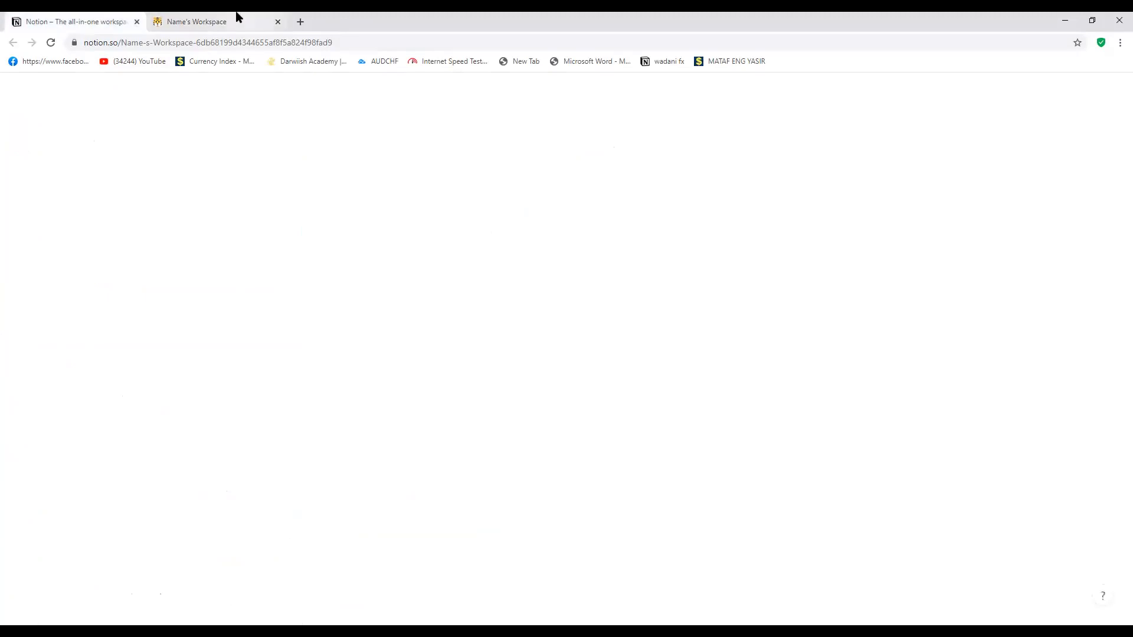
left_click(214, 19)
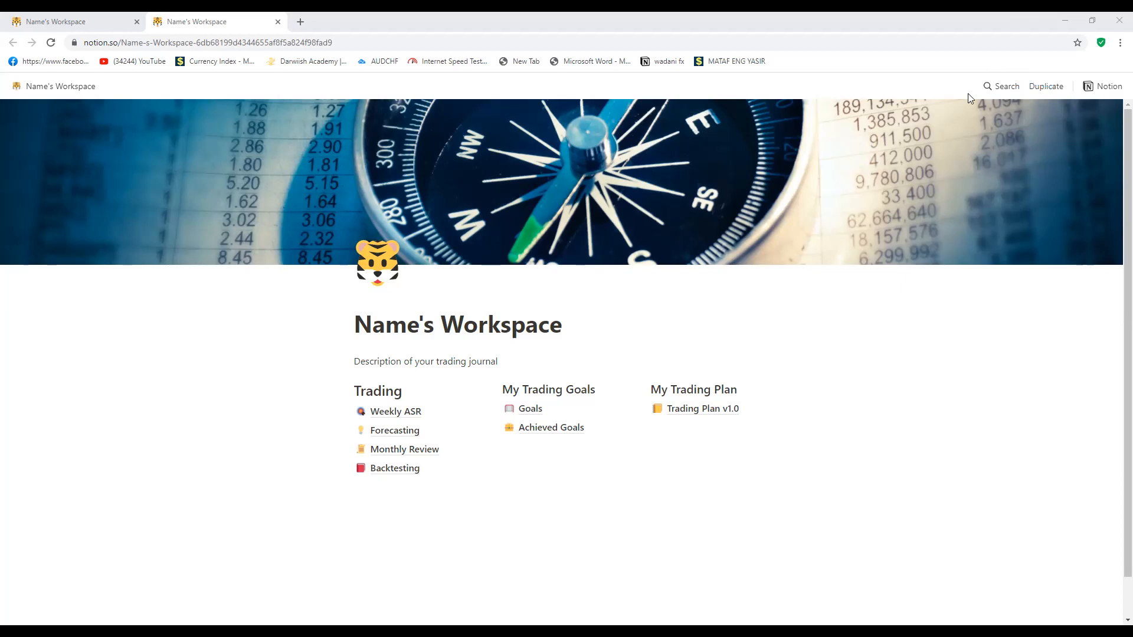
left_click(1047, 88)
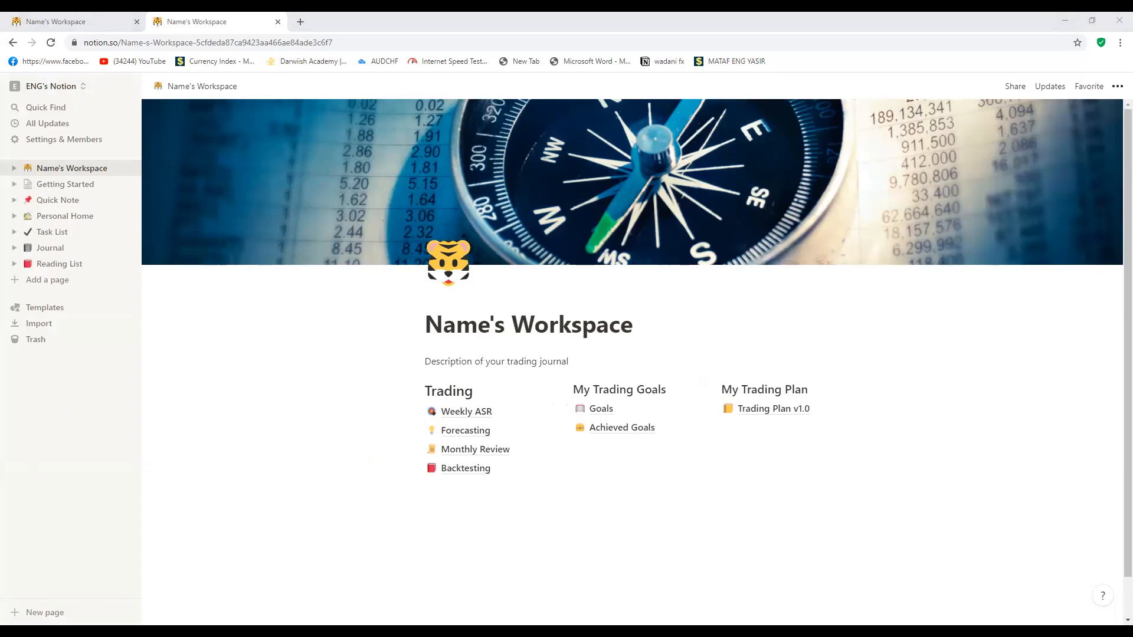
left_click(673, 489)
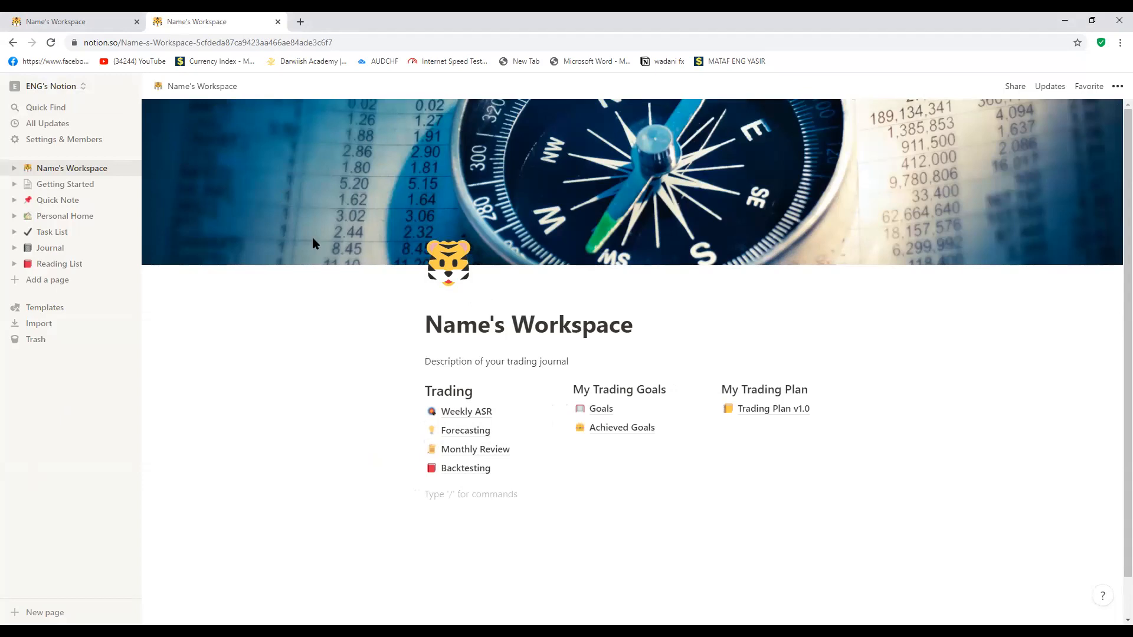
scroll(720, 375, "down", 1)
scroll(728, 372, "up", 1)
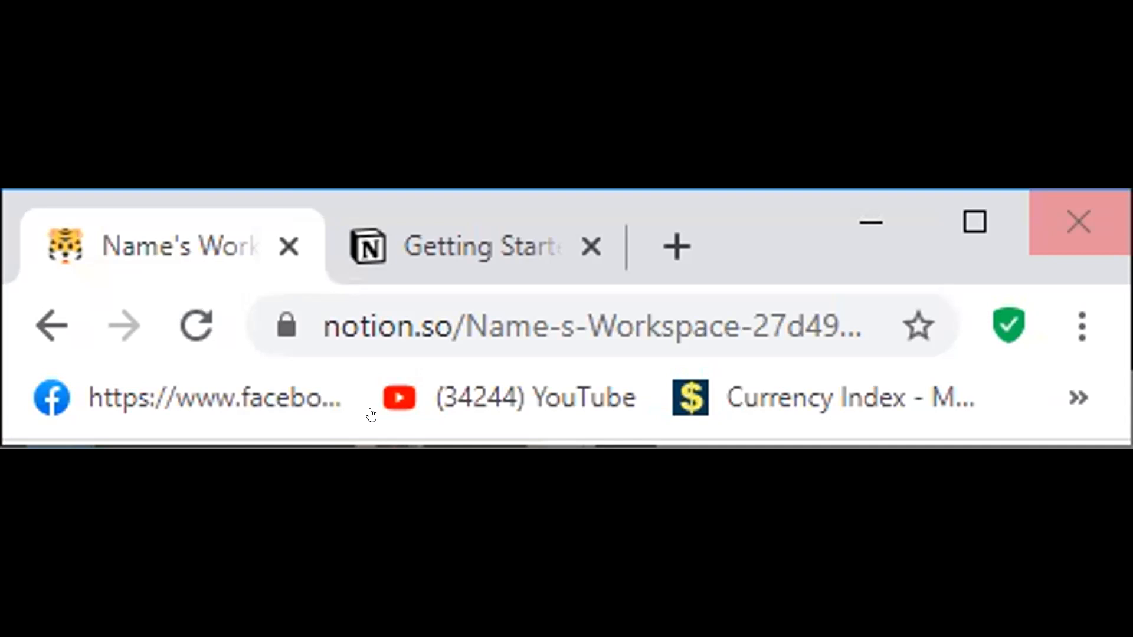
Step: Maximize the browser window and close the Getting Started page, leaving the duplicated Name's Workspace page open
left_click(975, 222)
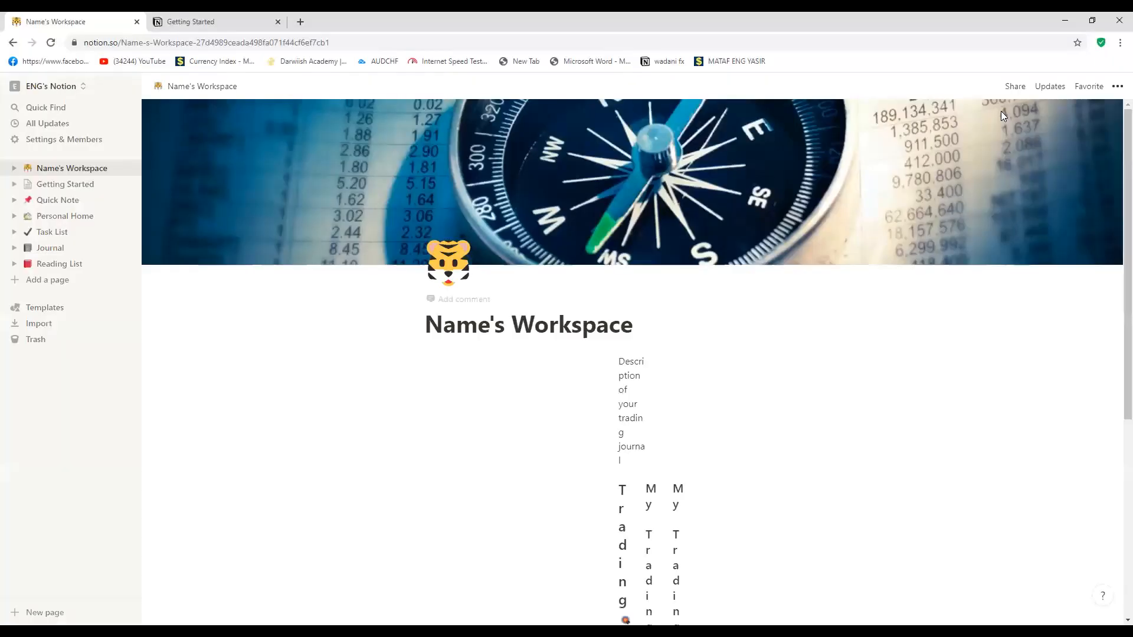
left_click(216, 18)
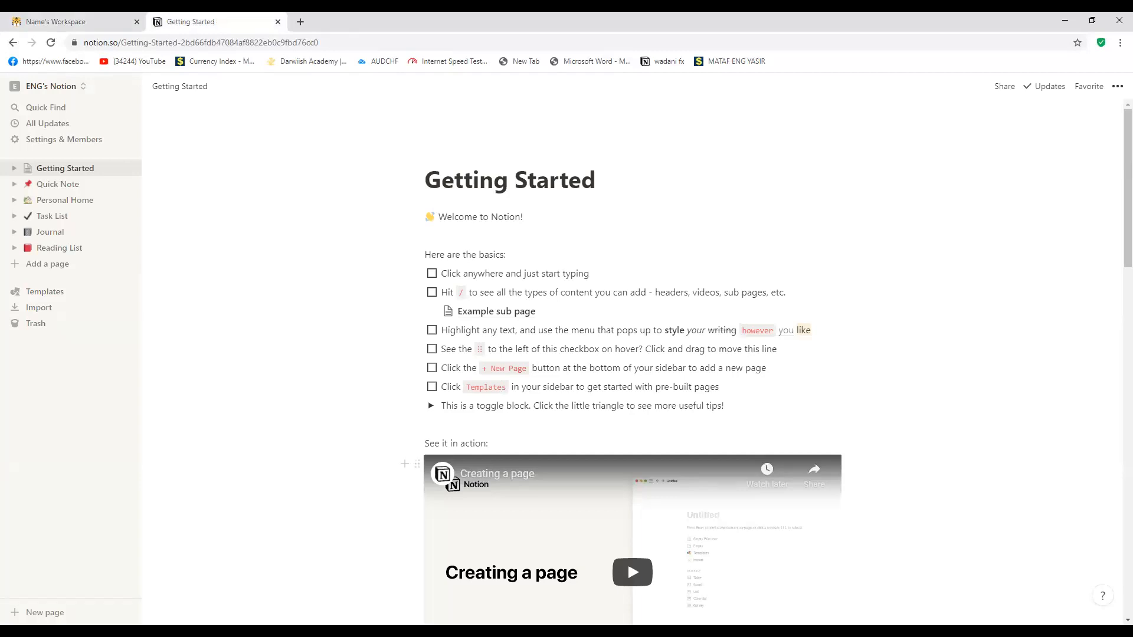
left_click(278, 22)
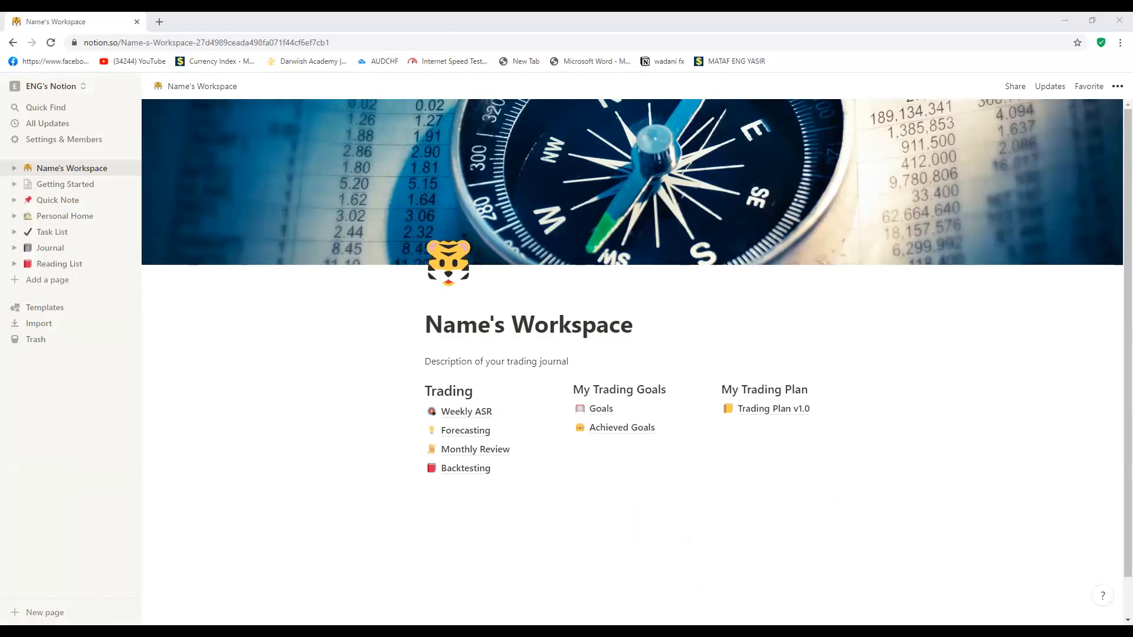
left_click(447, 523)
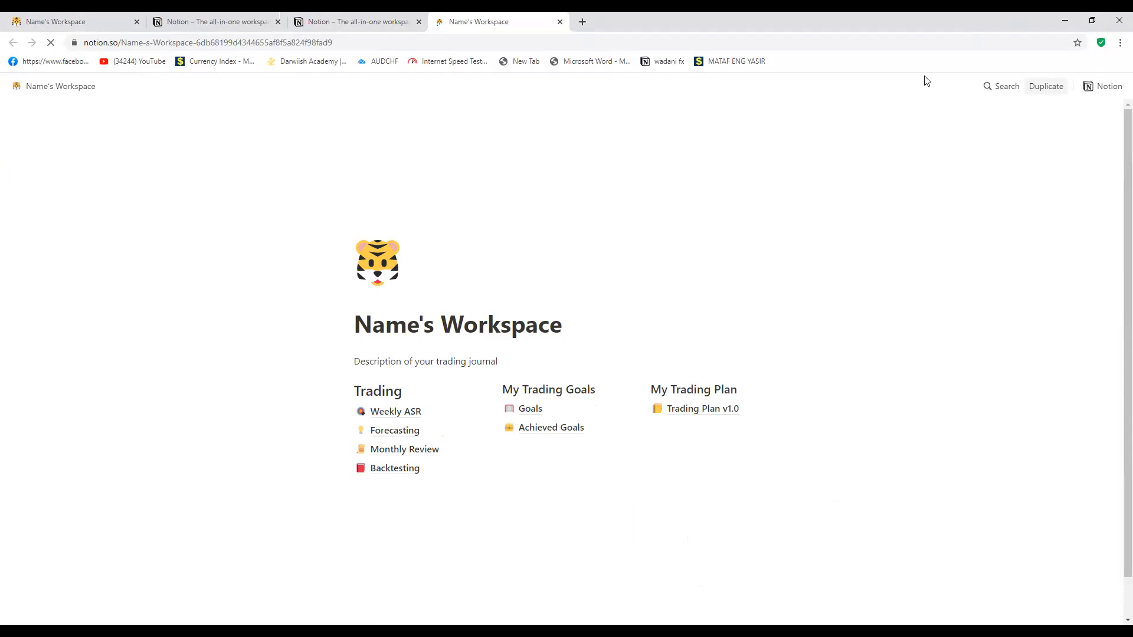
Step: Start another duplication of the shared Name's Workspace page
left_click(1046, 90)
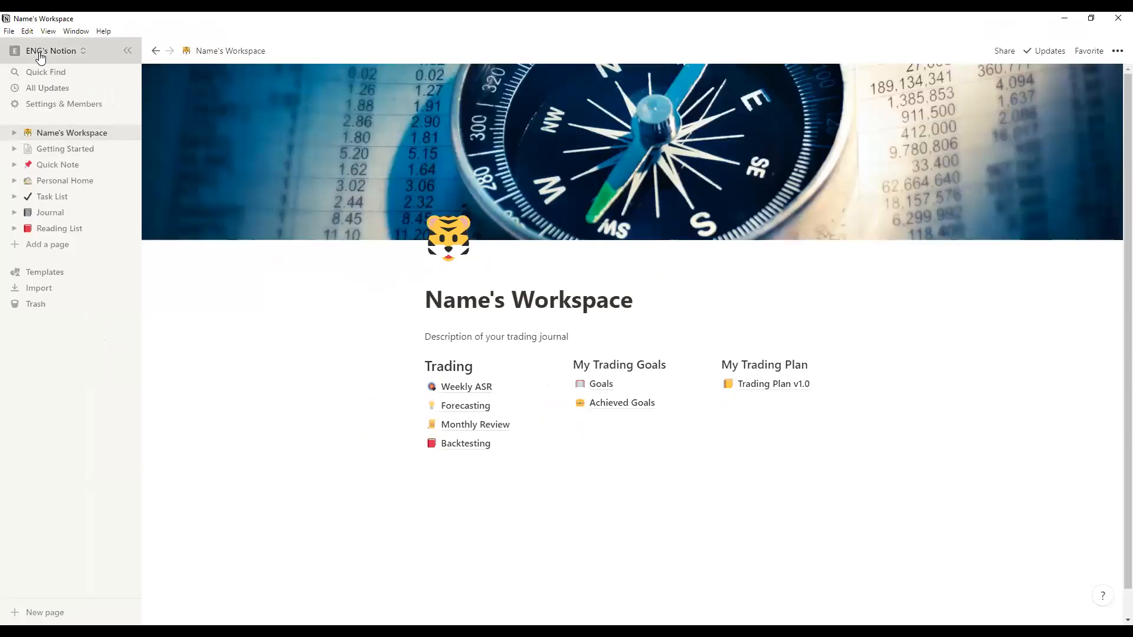
left_click(40, 54)
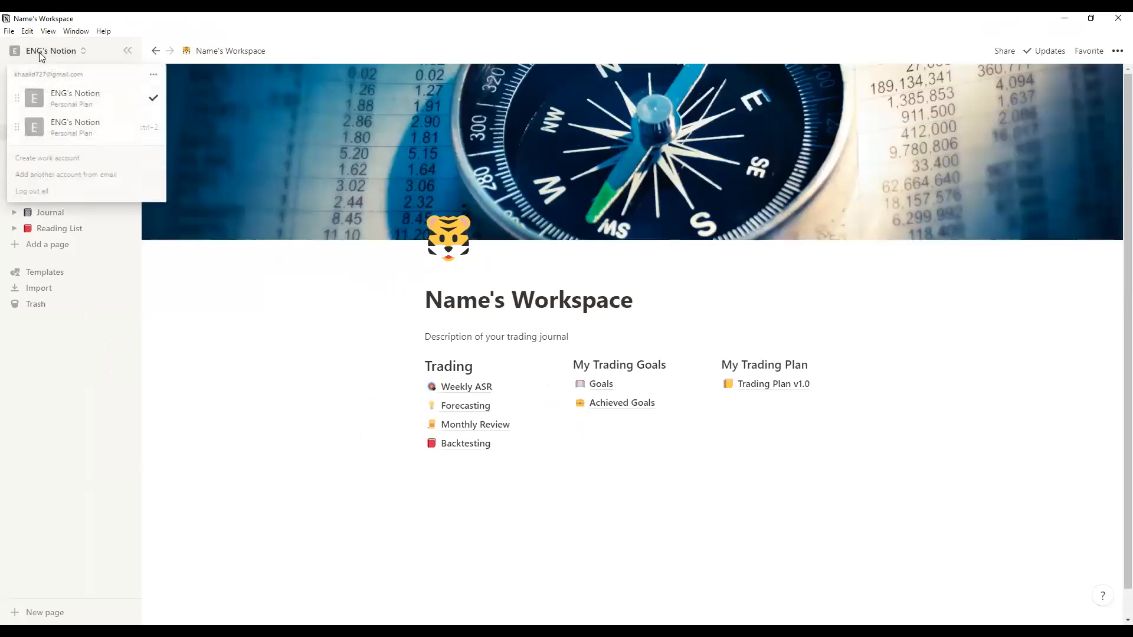
left_click(66, 159)
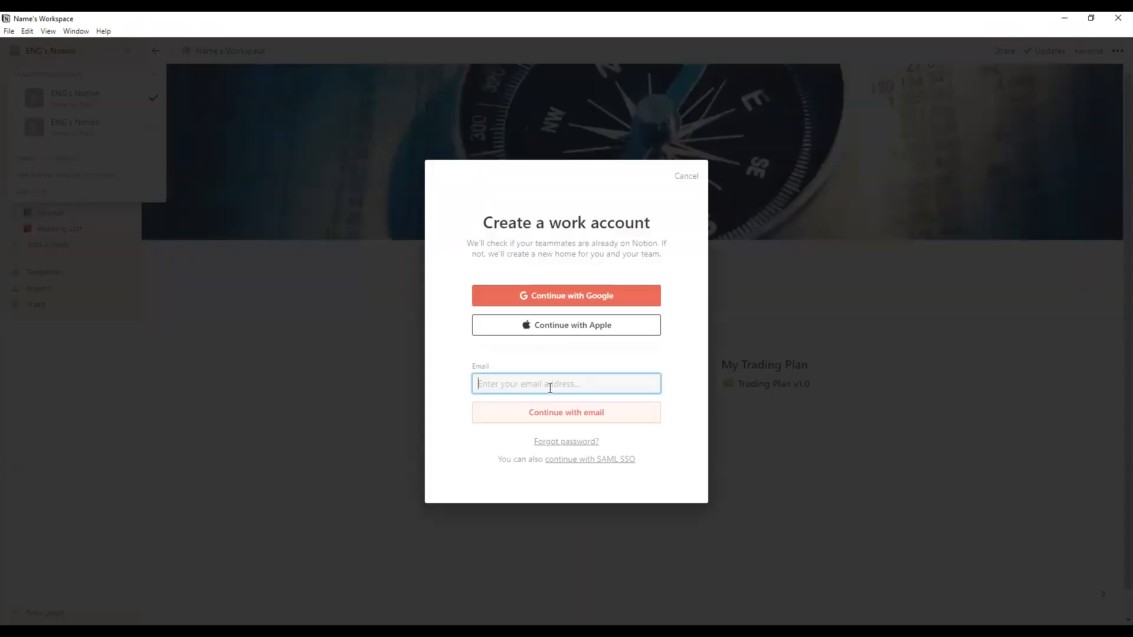
type("GHJGKLJD")
key("BackSpace")
key("BackSpace")
key("BackSpace")
key("BackSpace")
key("BackSpace")
left_click(342, 322)
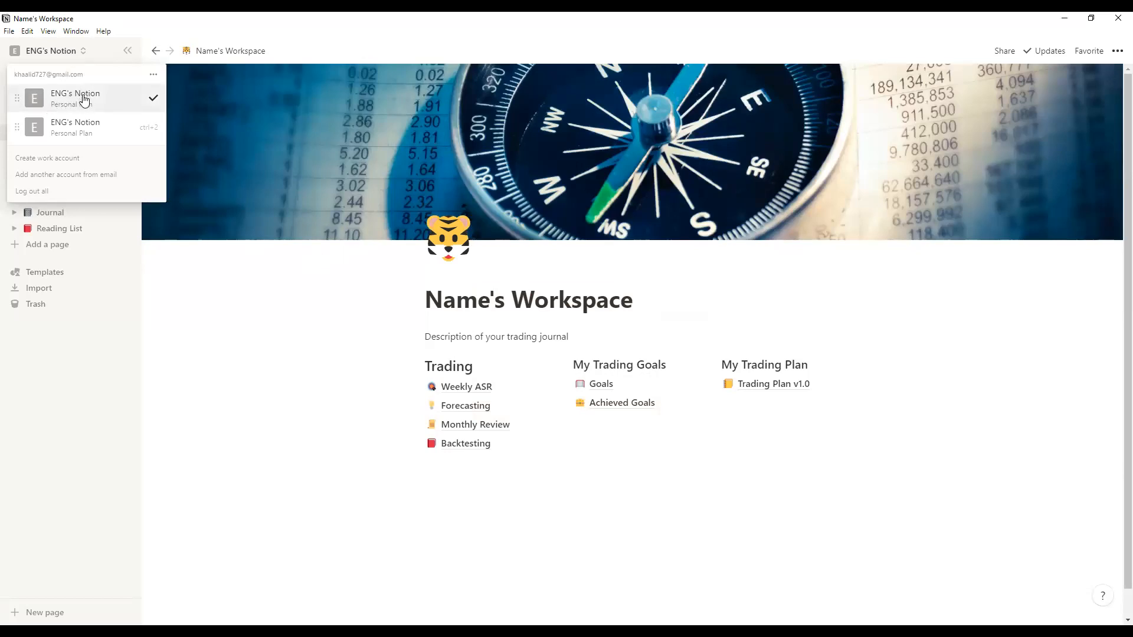
Step: Return to the browser and choose ENG's Notion as the workspace that receives the copy of Name's Workspace
left_click(1056, 18)
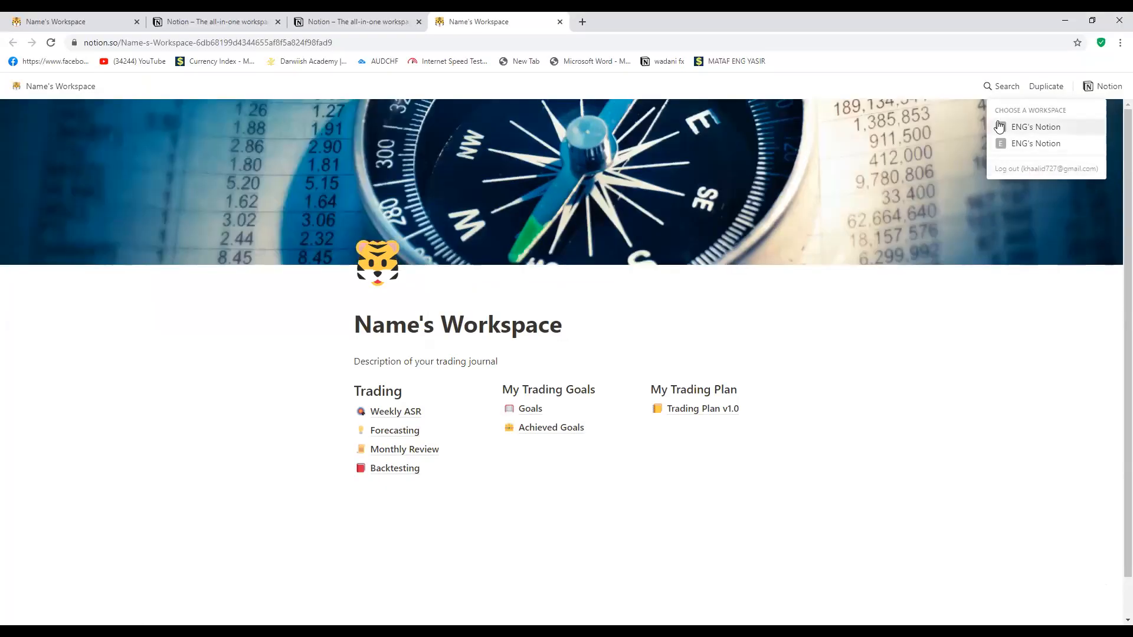
left_click(1036, 128)
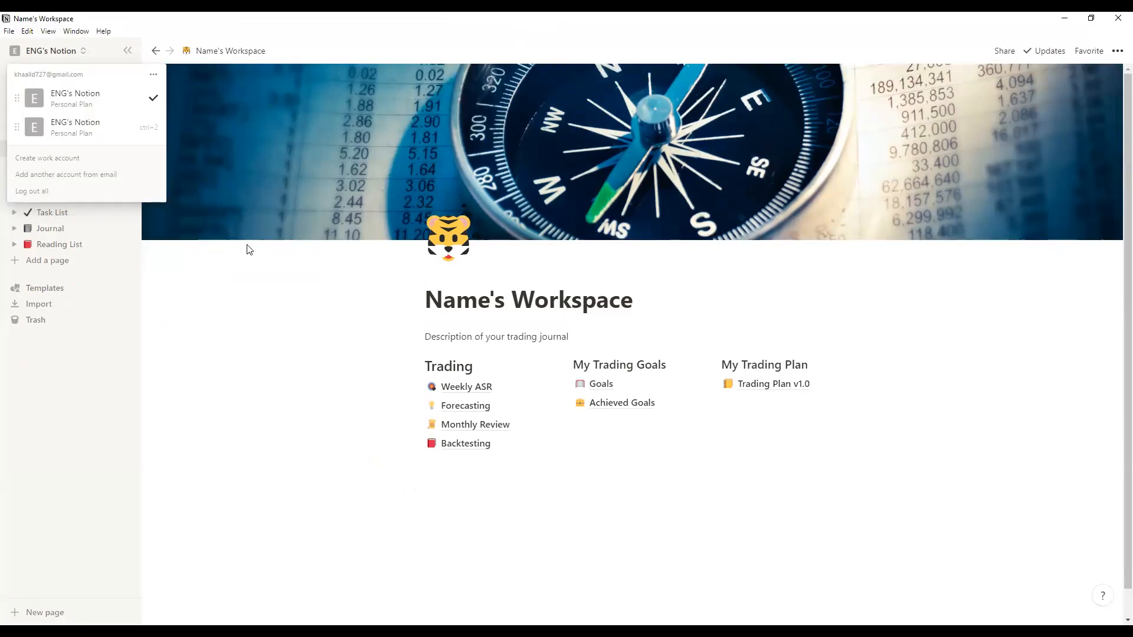
Step: Close the account list in the Notion desktop app and delete the second of the two Name's Workspace pages
left_click(5, 198)
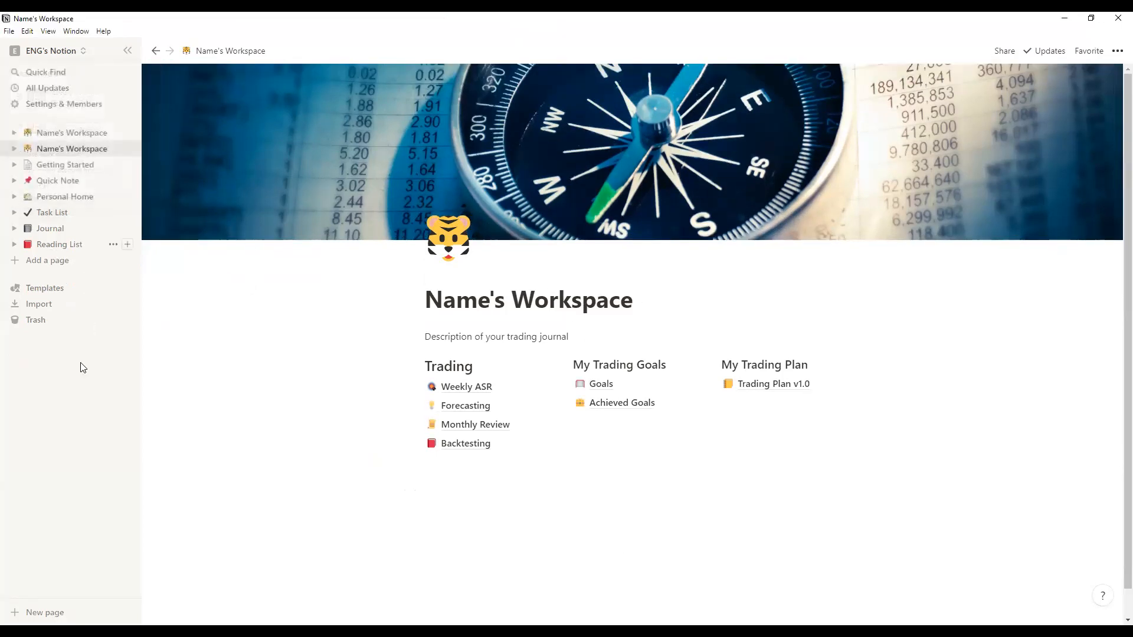
left_click(52, 132)
left_click(68, 152)
right_click(68, 151)
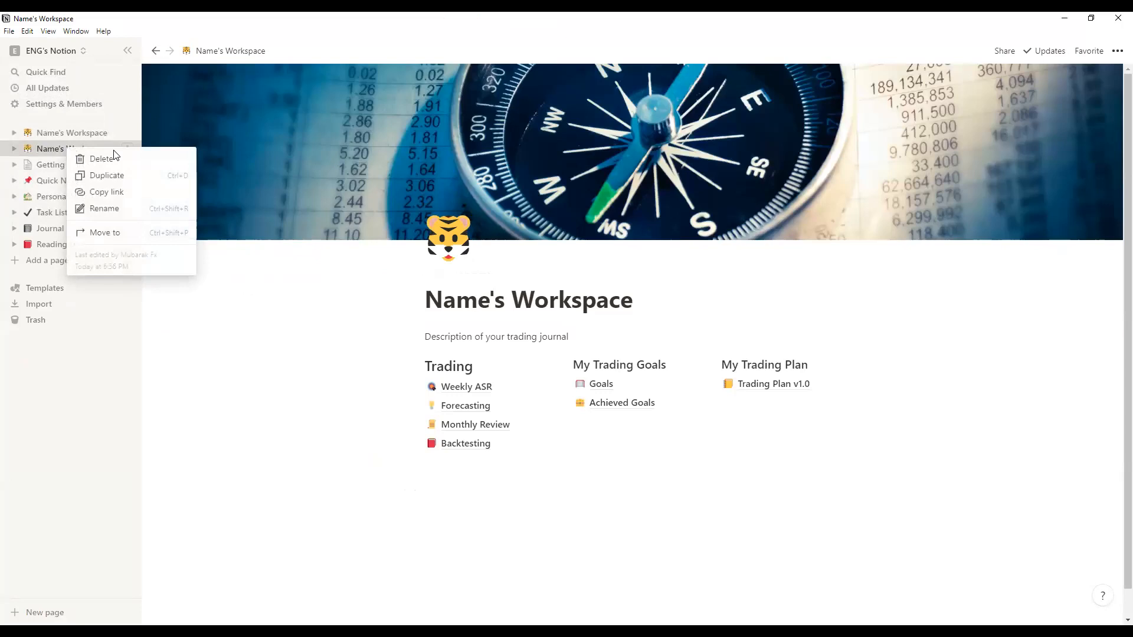
left_click(117, 165)
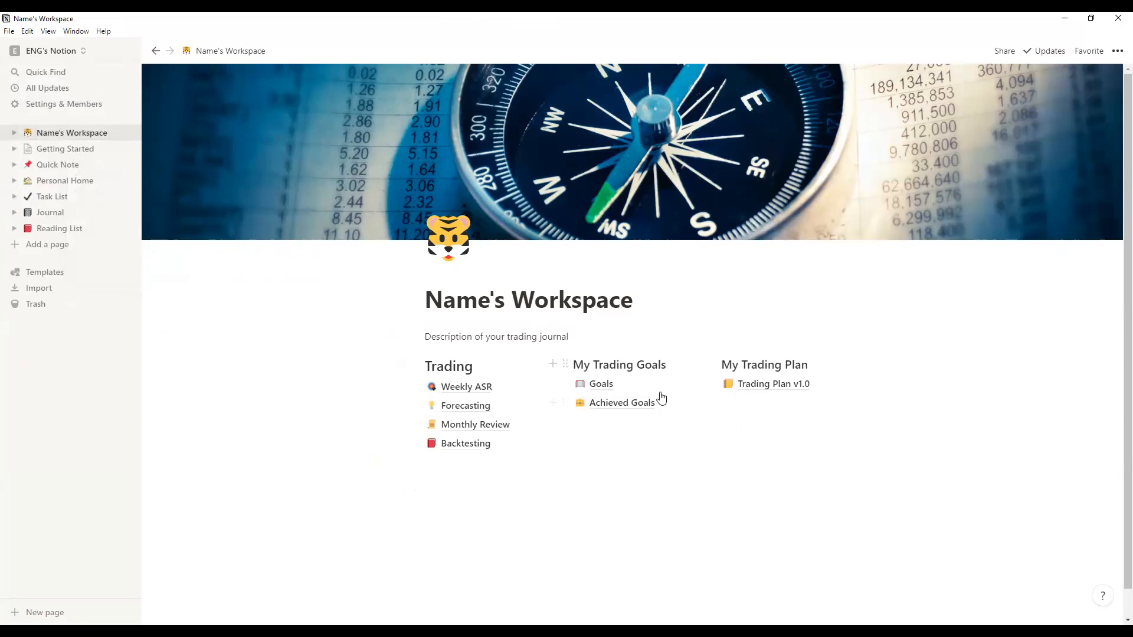
Step: Rename the Name's Workspace page to WADANI FX
left_click(641, 305)
key("BackSpace")
key("BackSpace")
key("BackSpace")
key("BackSpace")
key("BackSpace")
key("BackSpace")
key("BackSpace")
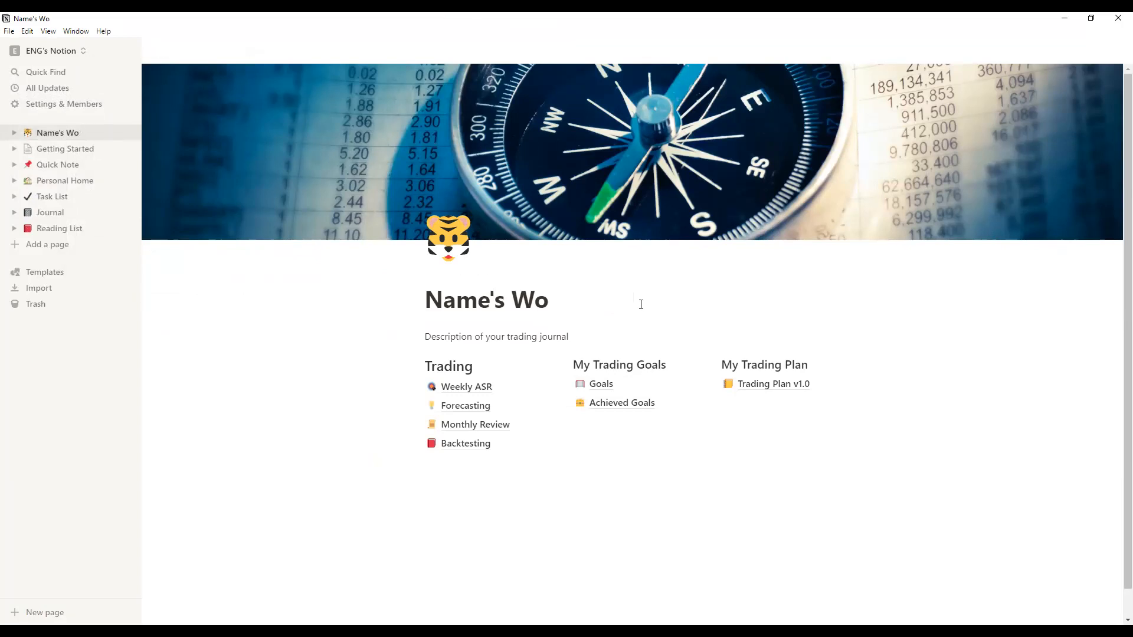
key("BackSpace")
key("BackSpace")
key("BackSpace")
key("BackSpace")
key("BackSpace")
key("BackSpace")
key("BackSpace")
key("BackSpace")
key("BackSpace")
type("WADANI FX")
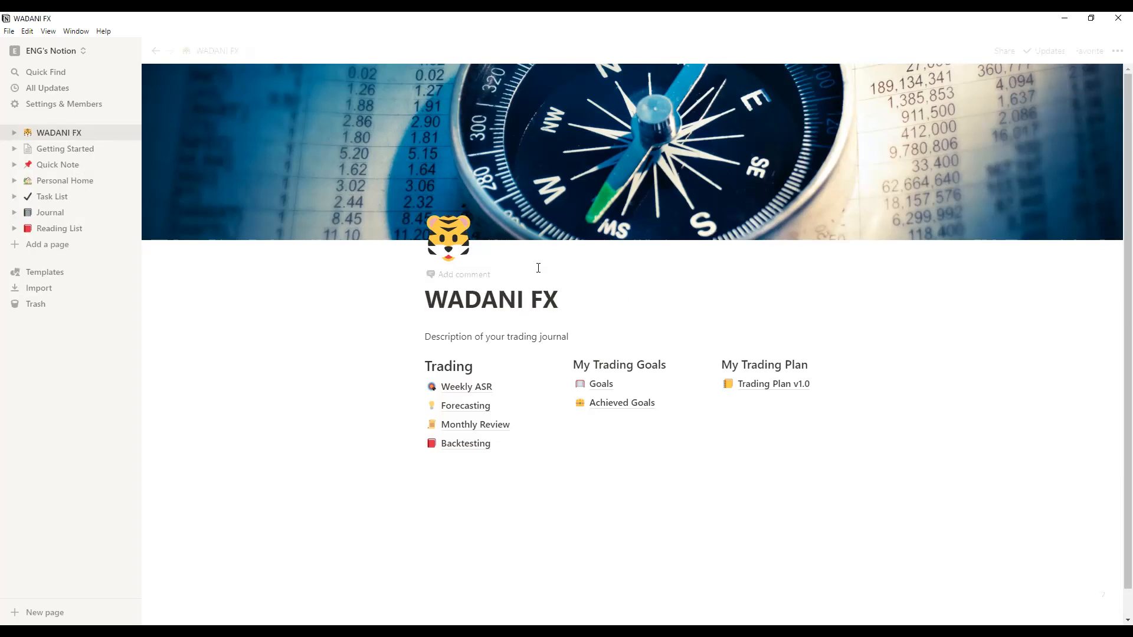
Step: Change the WADANI FX page icon from the tiger to the Somalia flag emoji, blue with a white star
left_click(448, 239)
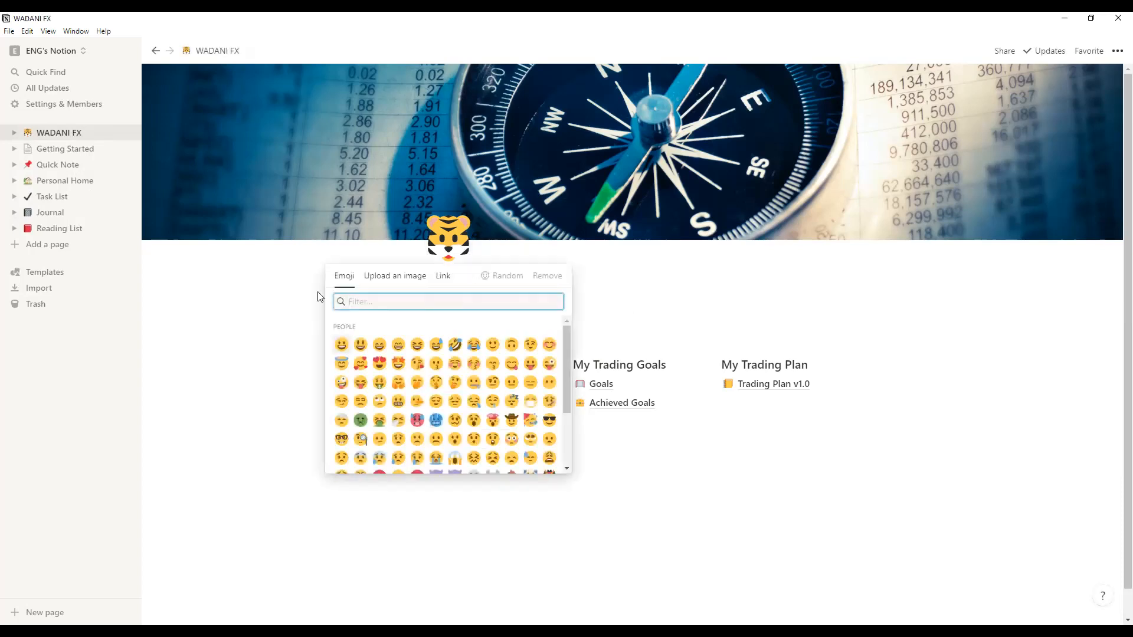
scroll(440, 390, "down", 3)
scroll(443, 384, "down", 10)
scroll(453, 382, "down", 10)
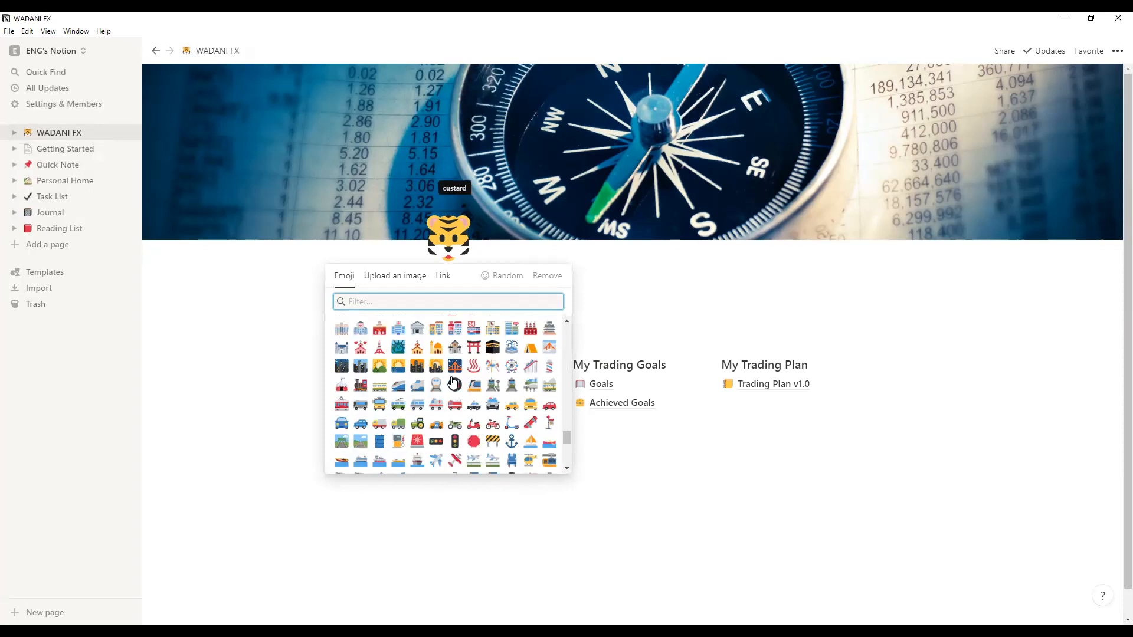
scroll(453, 384, "down", 5)
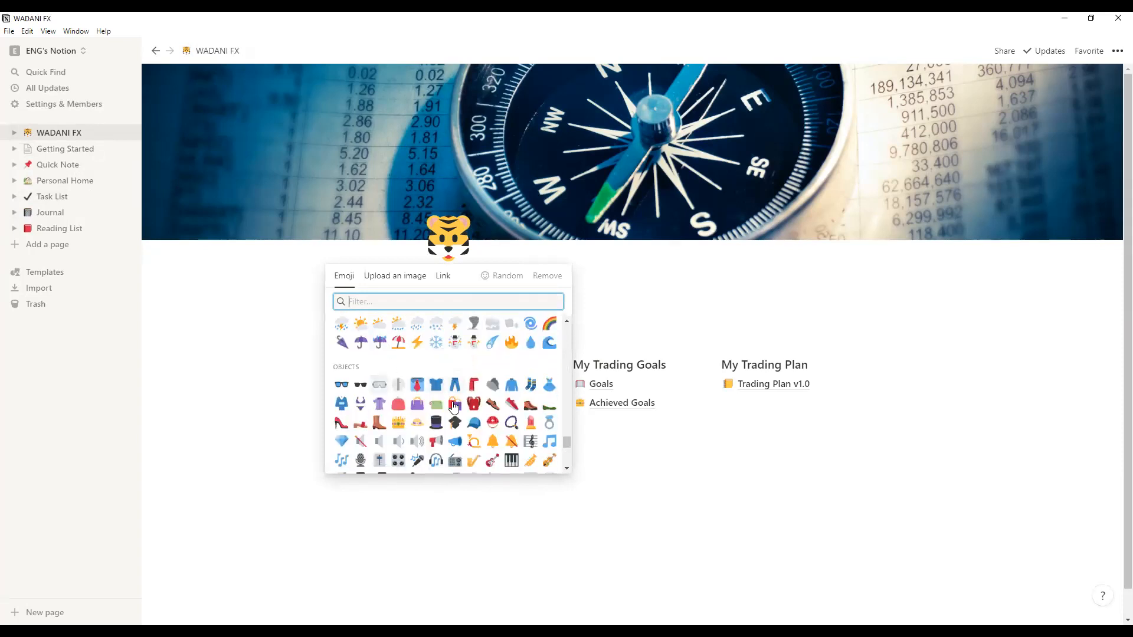
scroll(453, 406, "down", 10)
scroll(453, 407, "down", 4)
scroll(433, 407, "down", 1)
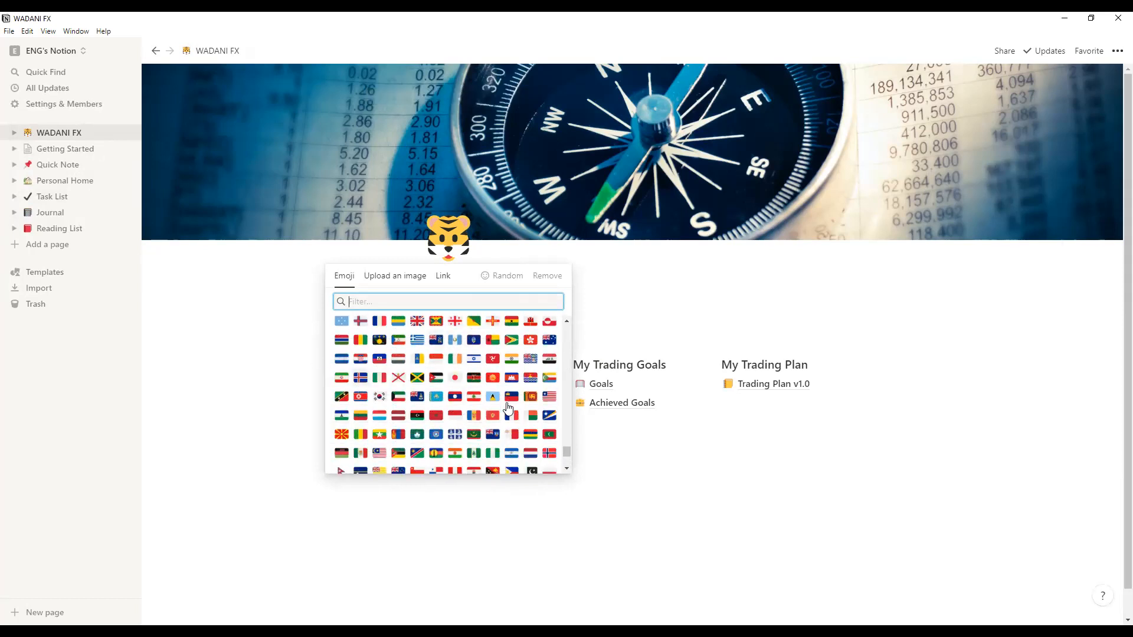
scroll(508, 407, "down", 1)
scroll(401, 410, "down", 1)
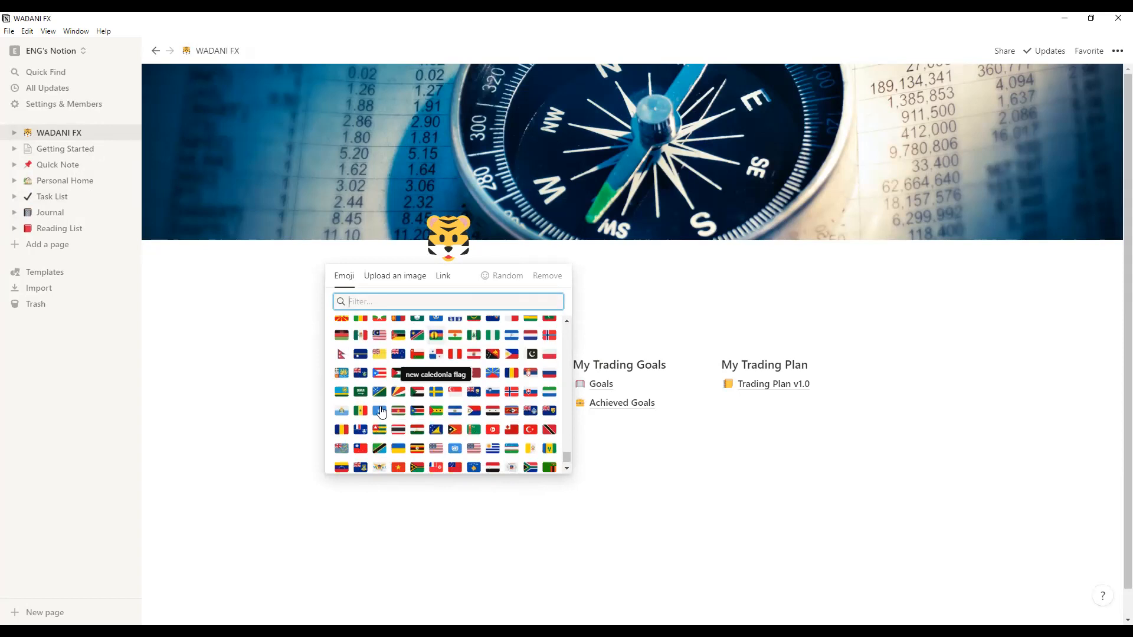
left_click(380, 411)
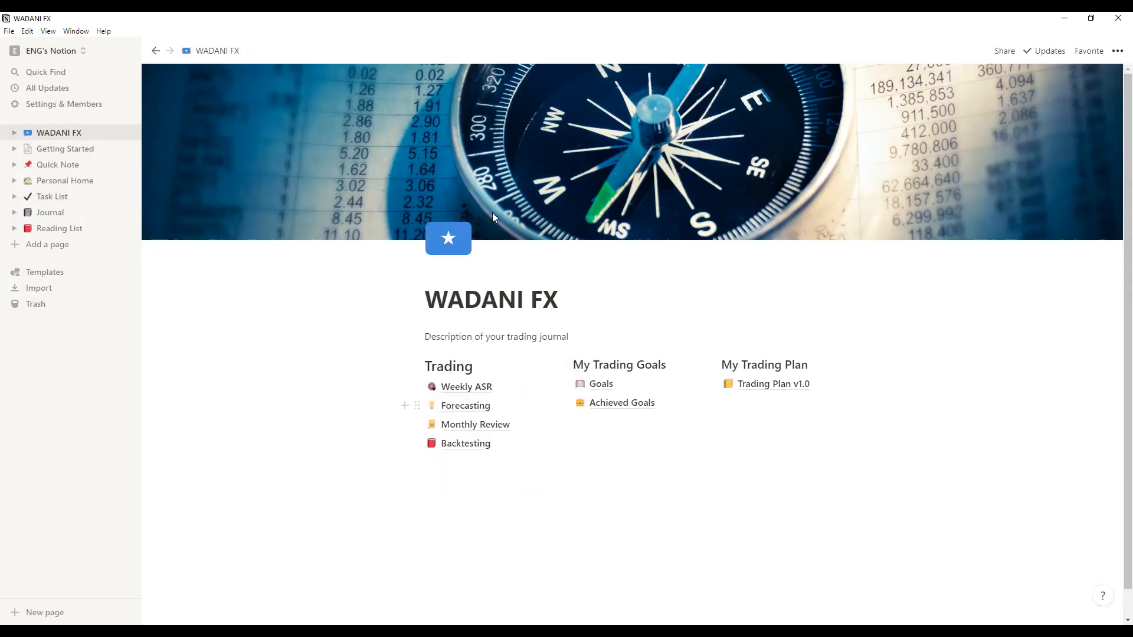
Step: Replace the WADANI FX page cover by uploading the hghgh image from the Desktop folder
mouse_move(749, 205)
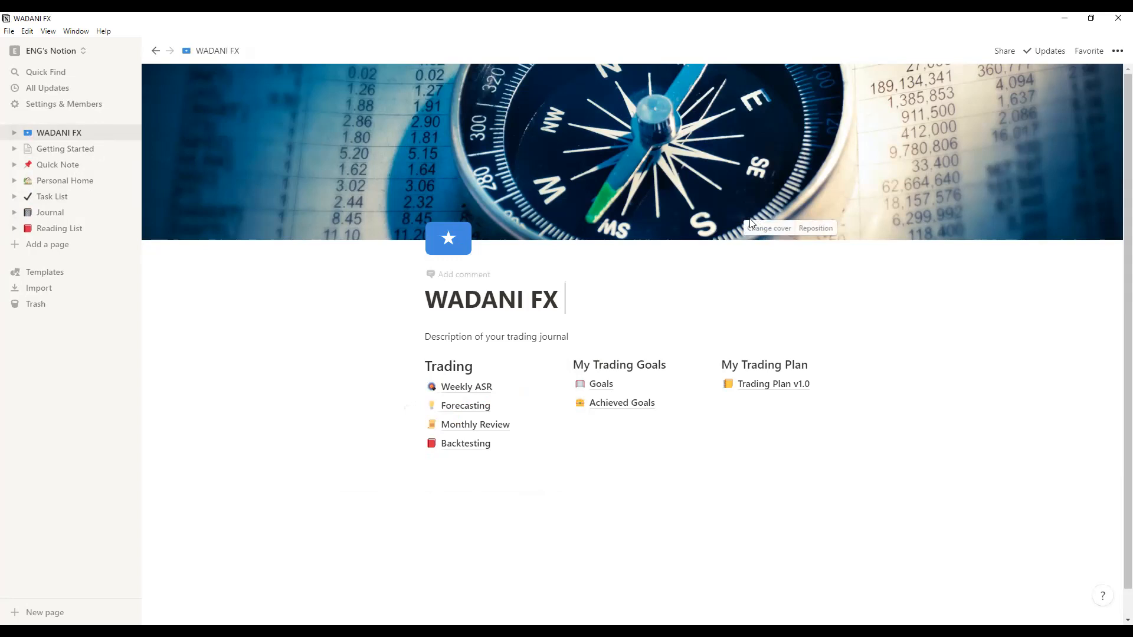
left_click(778, 234)
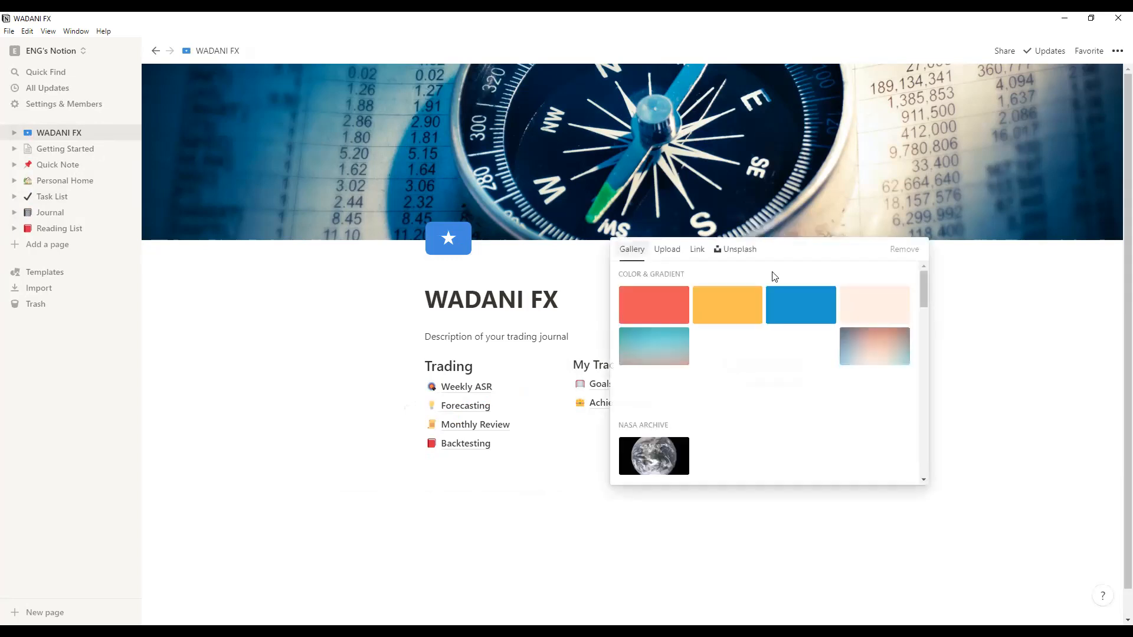
left_click(666, 250)
left_click(737, 289)
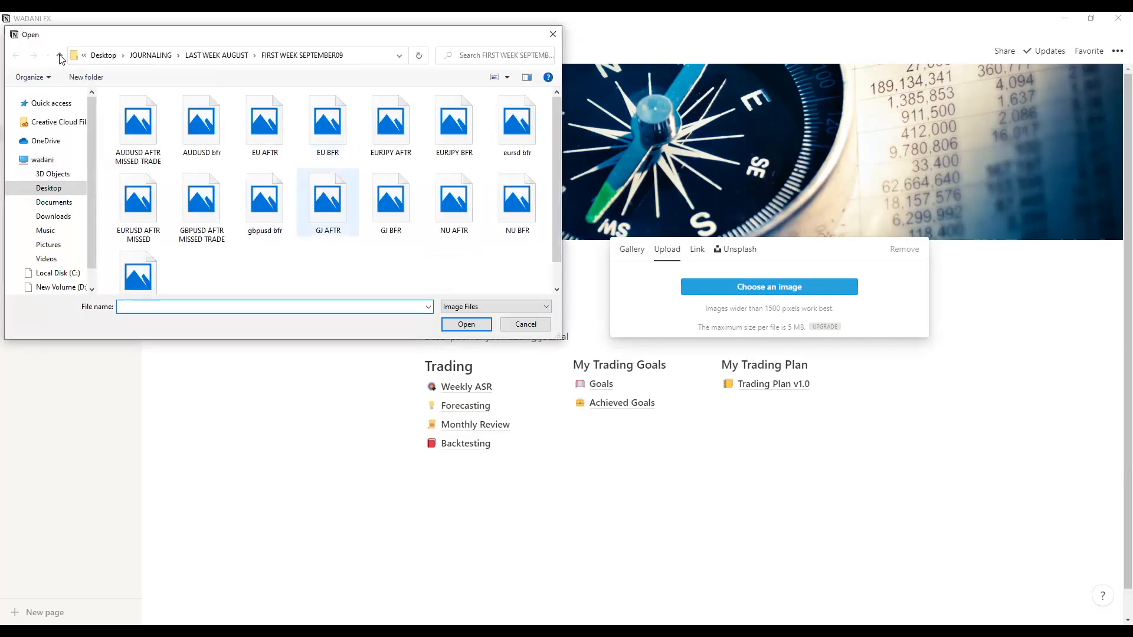
left_click(40, 190)
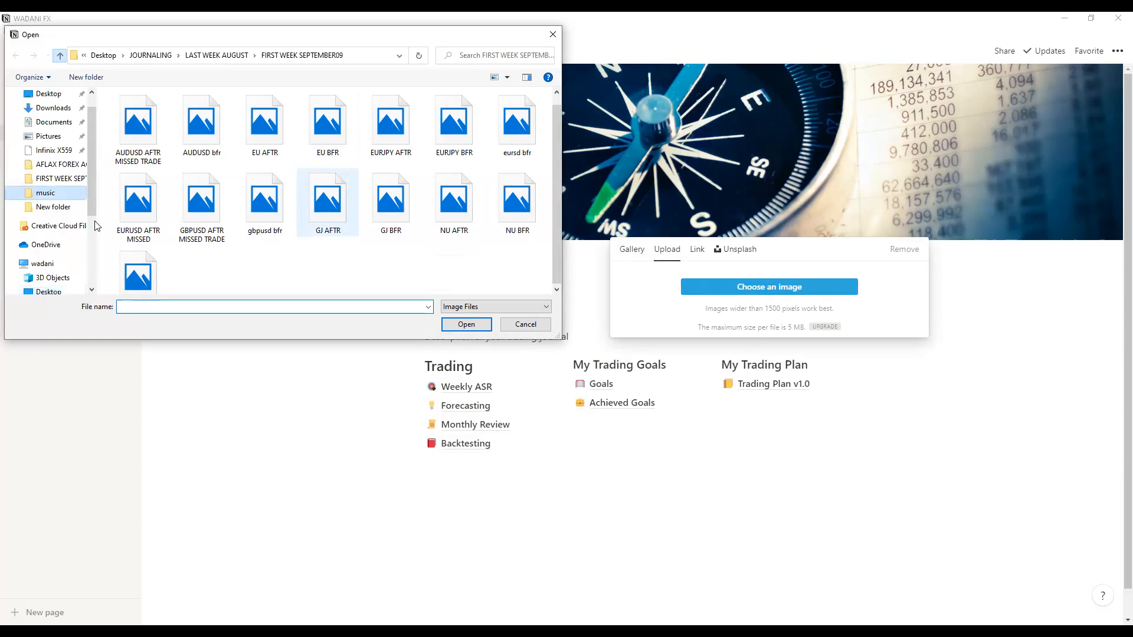
left_click(59, 193)
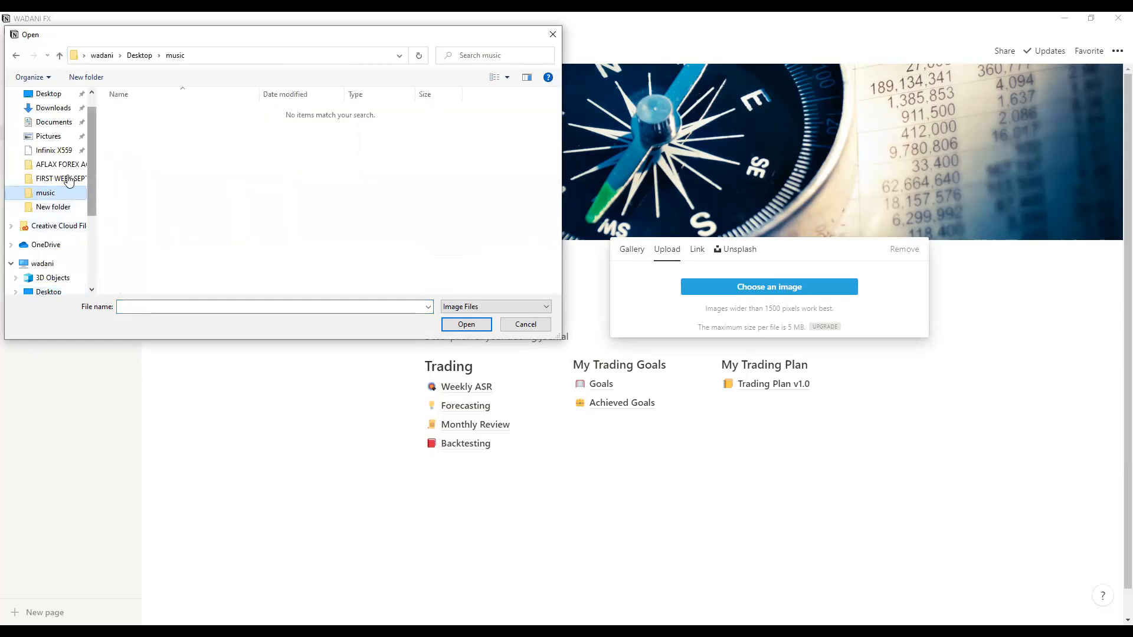
left_click(51, 96)
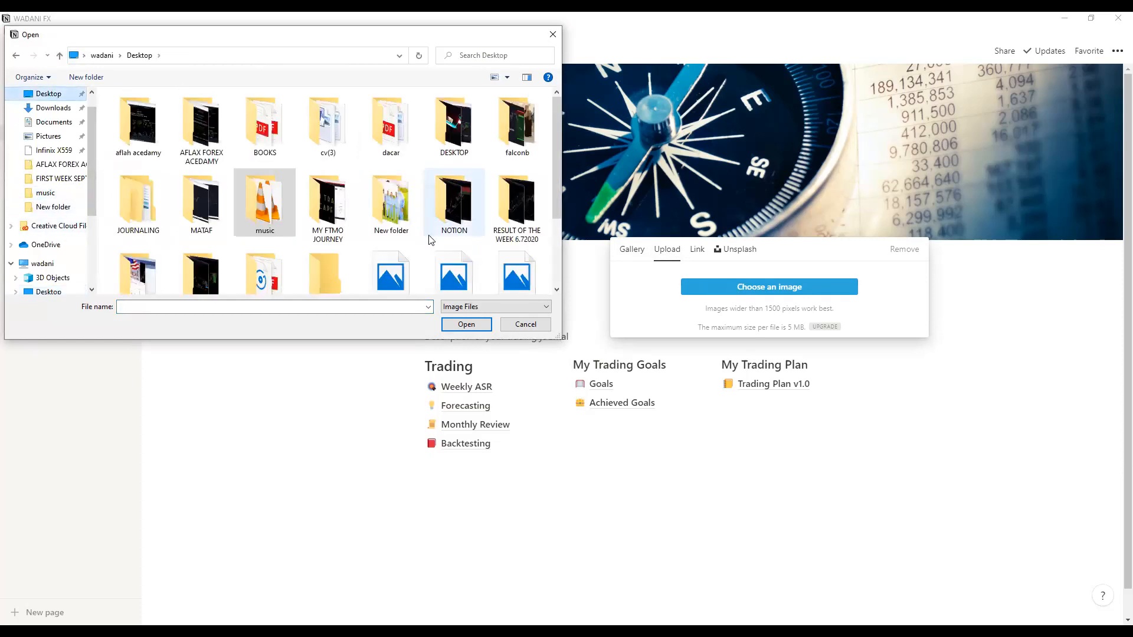
scroll(425, 249, "down", 2)
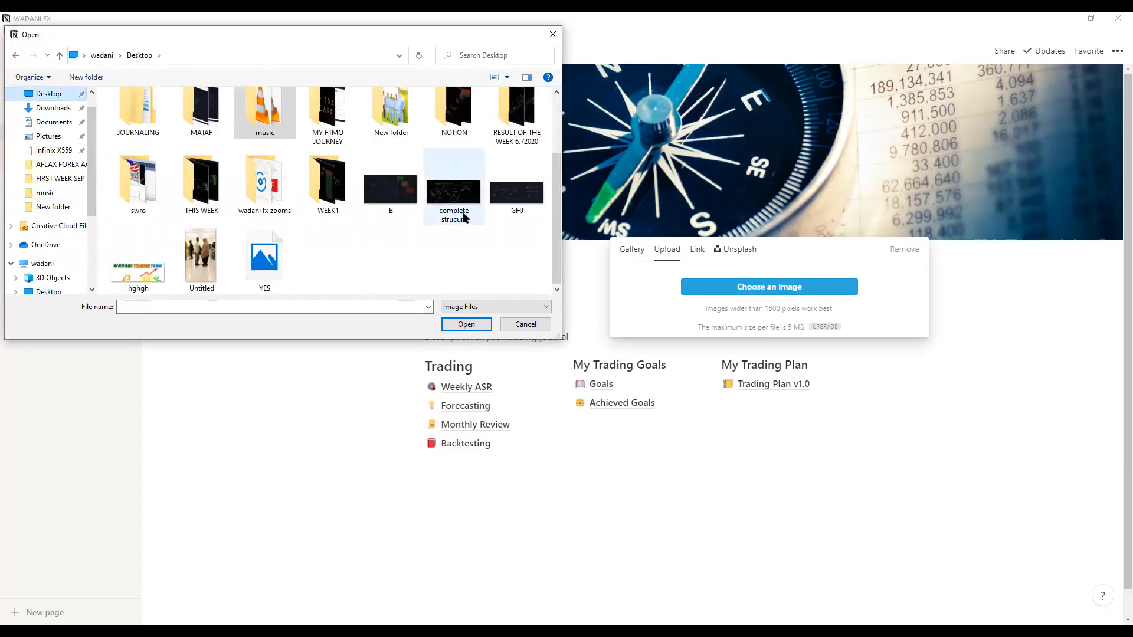
left_click(126, 270)
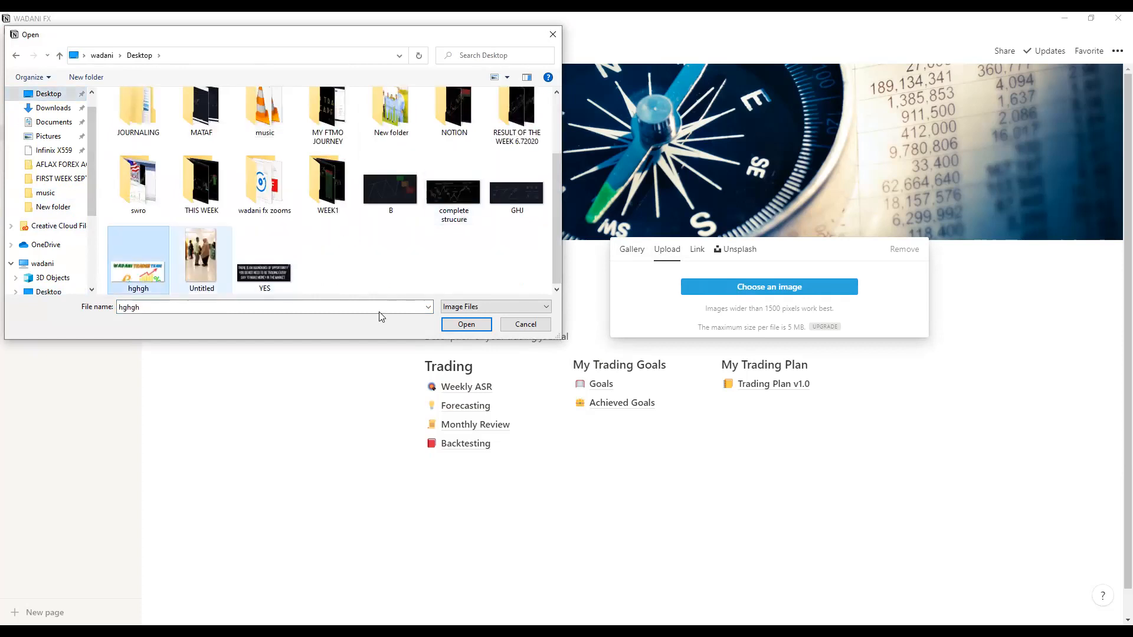
left_click(473, 325)
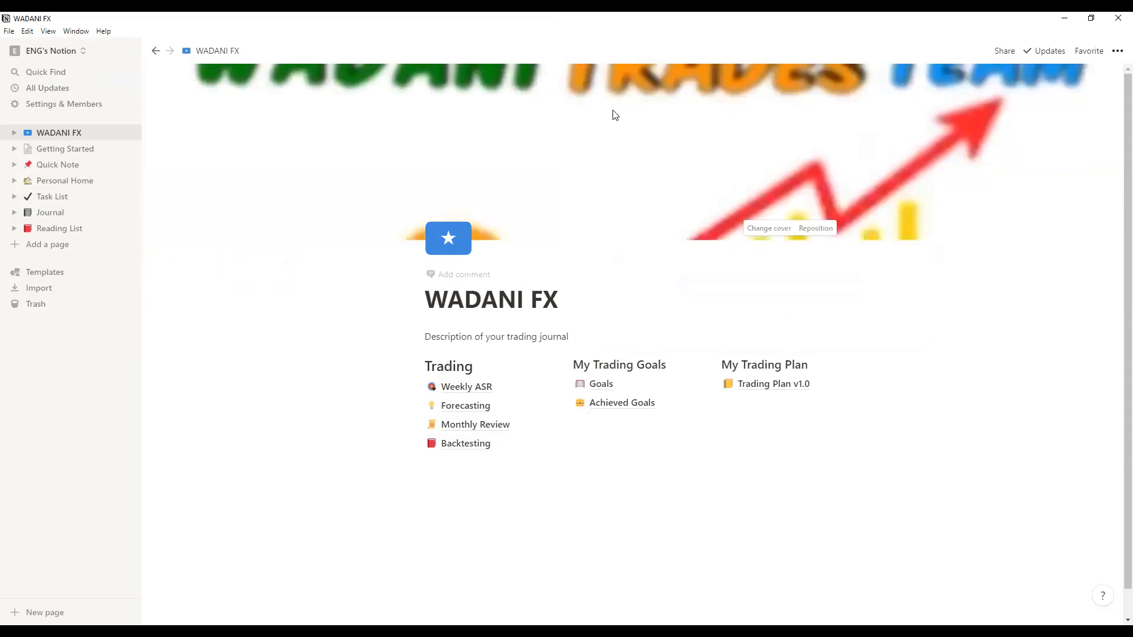
Step: Reposition the WADANI FX page cover so the full WADANI TRADES TEAM lettering shows, and save the position
left_click(829, 229)
left_click(816, 230)
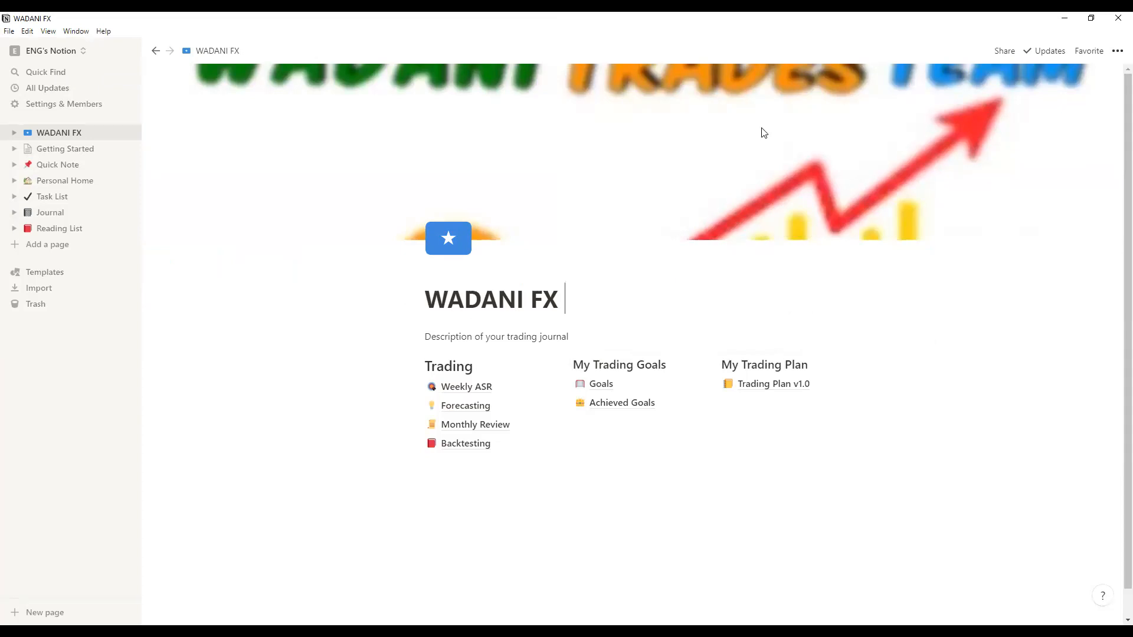
left_click(403, 116)
left_click_drag(805, 225, 854, 237)
mouse_move(782, 211)
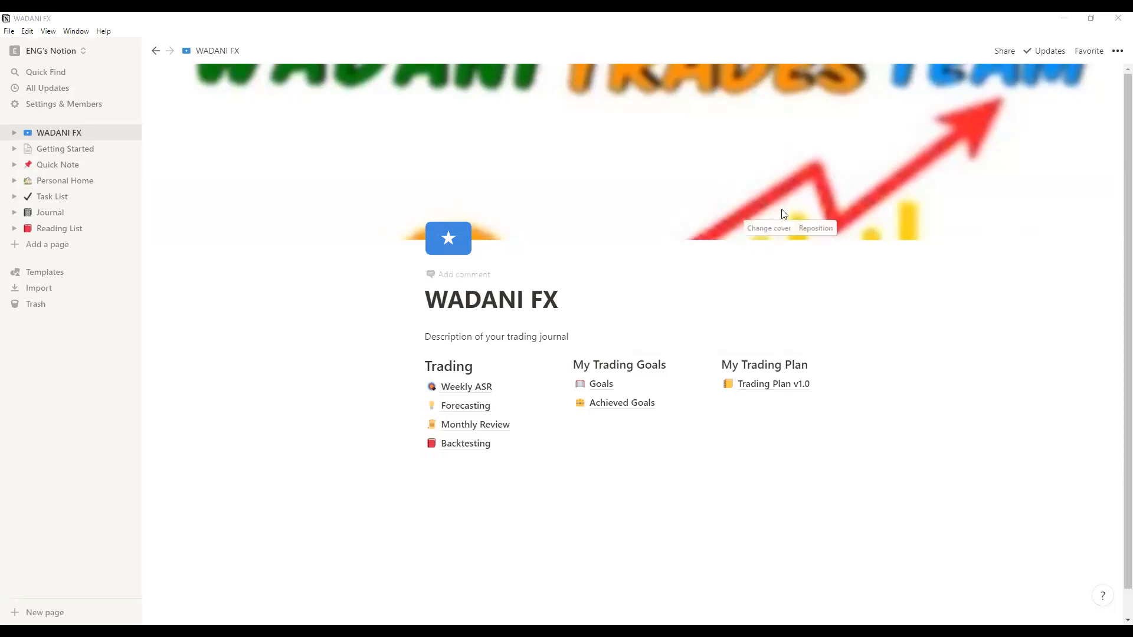
left_click(823, 234)
left_click_drag(584, 132, 694, 131)
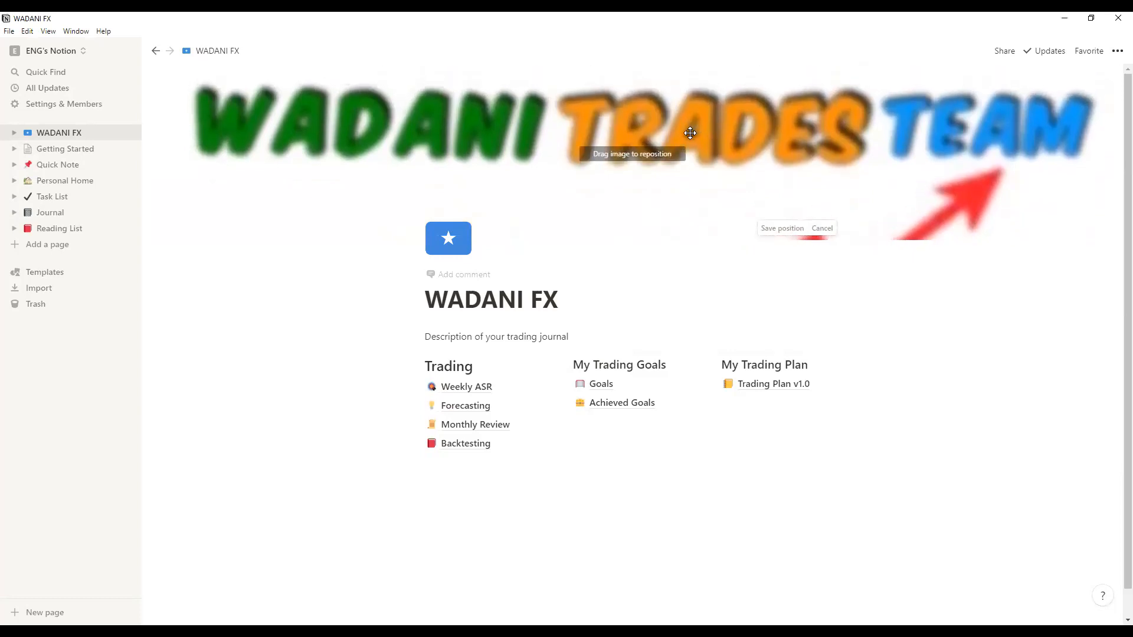
left_click(782, 228)
left_click(815, 228)
left_click_drag(600, 192, 616, 250)
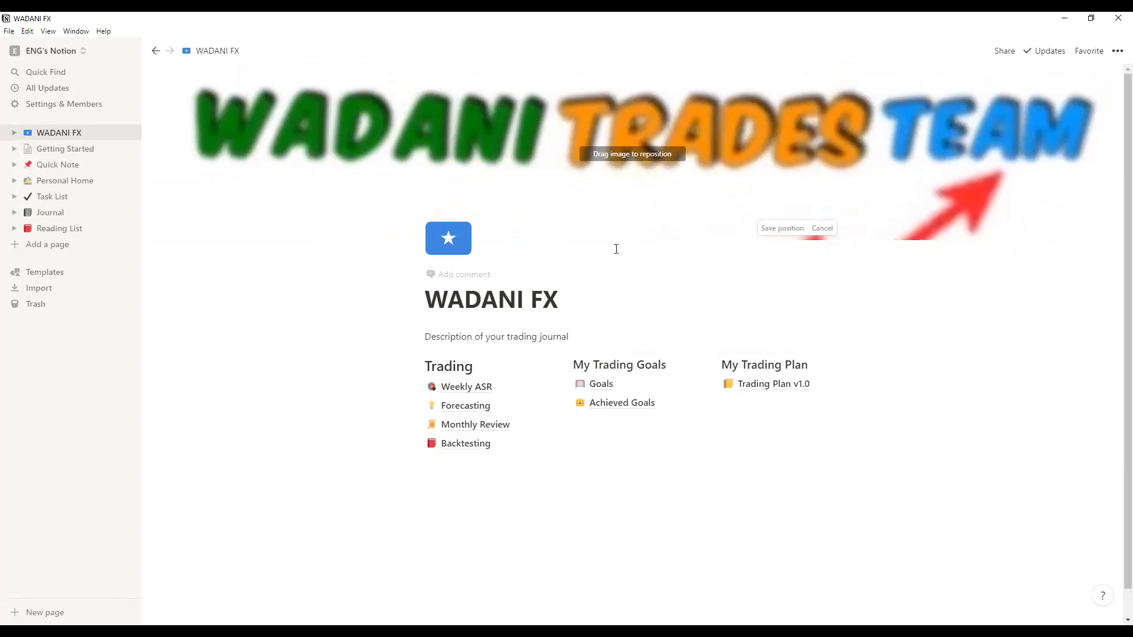
left_click(904, 335)
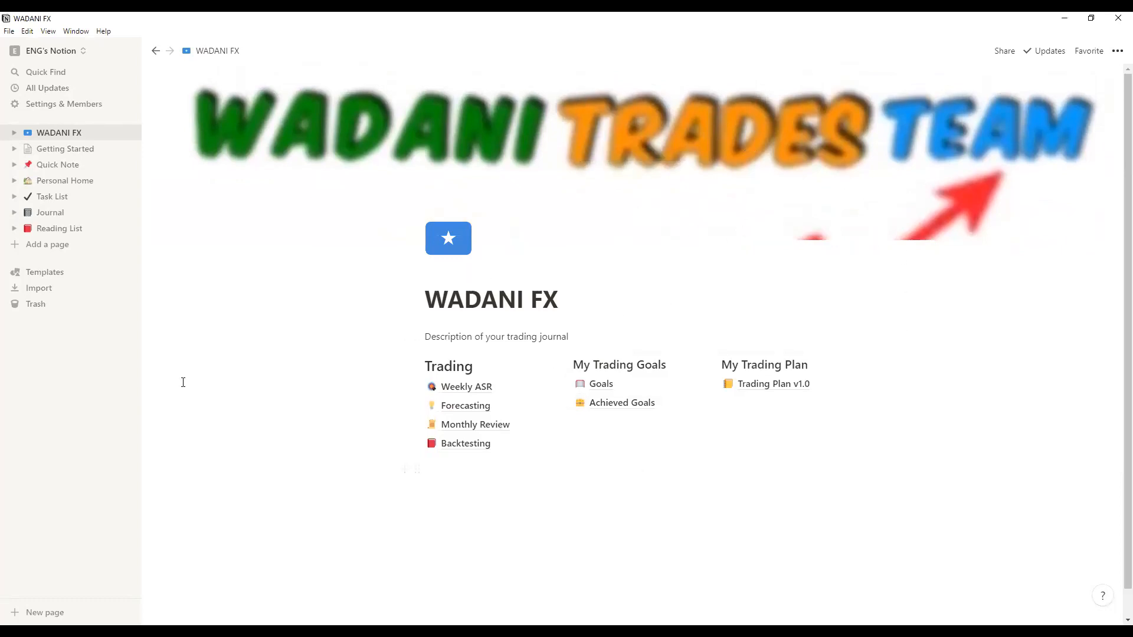
Step: Look over the Trading section links, view the Goals and Achieved Goals subpages, and return to the WADANI FX page
scroll(804, 395, "down", 1)
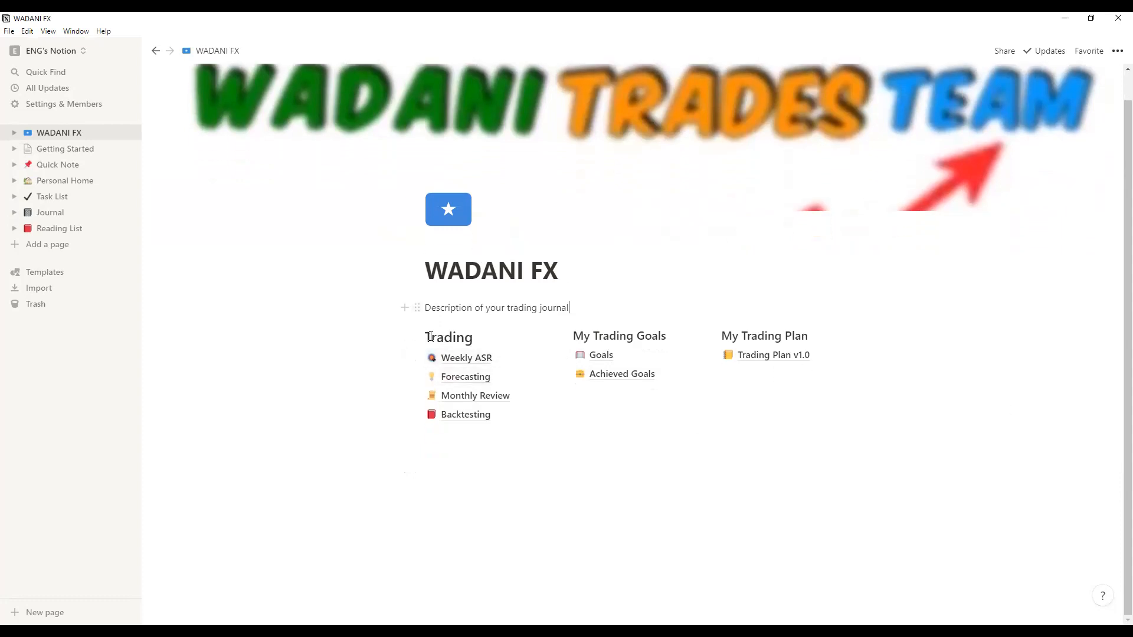
left_click_drag(446, 337, 452, 391)
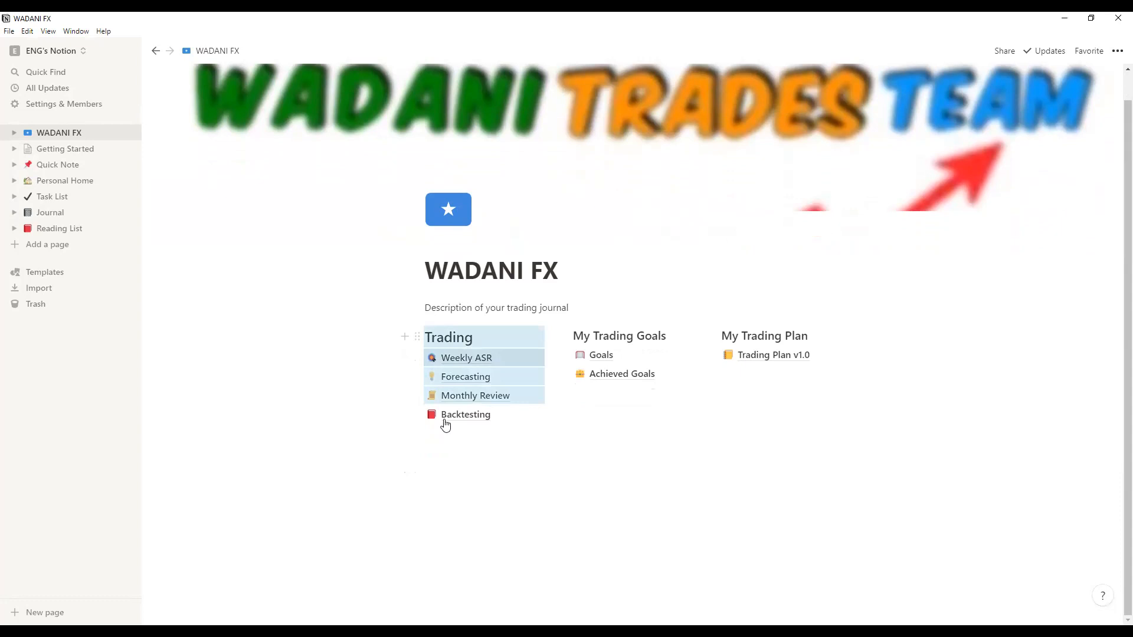
left_click(461, 429)
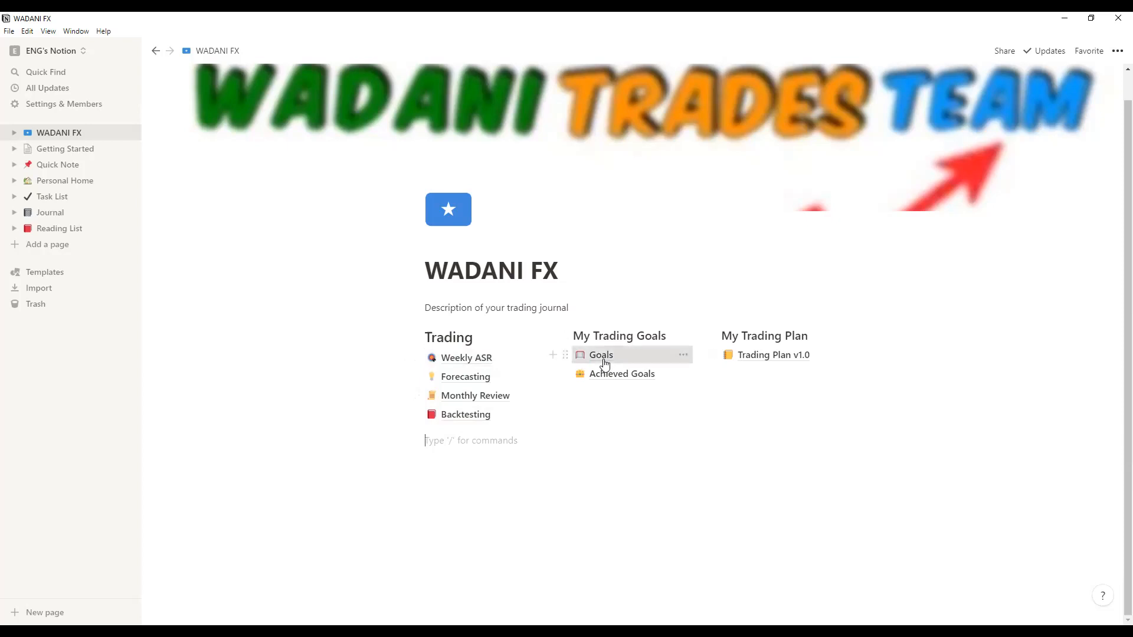
left_click(607, 359)
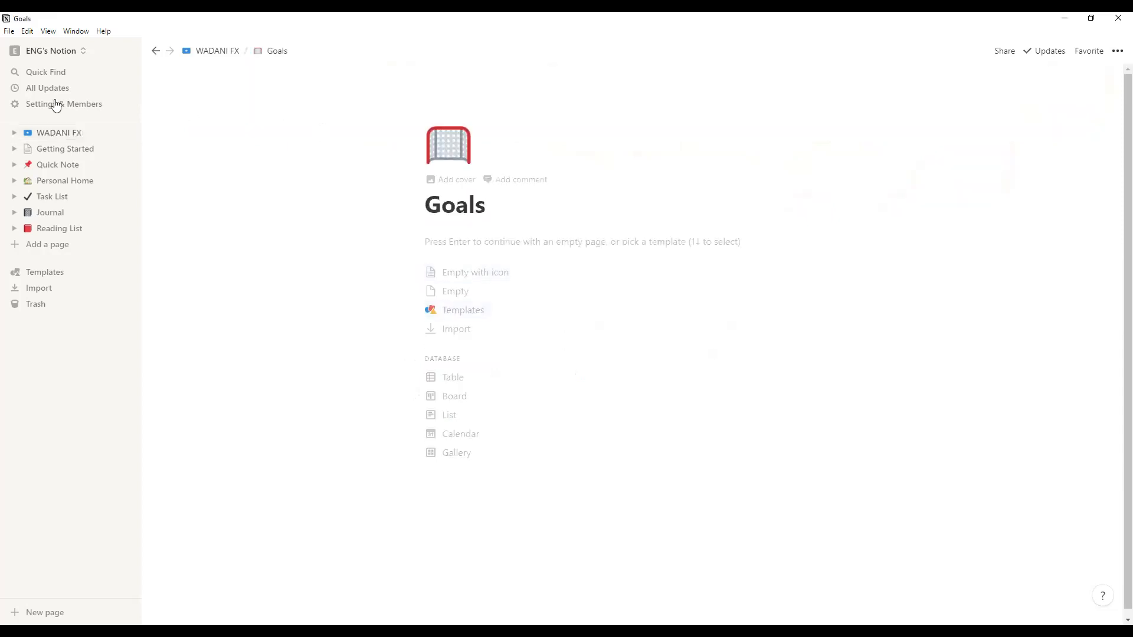
left_click(155, 50)
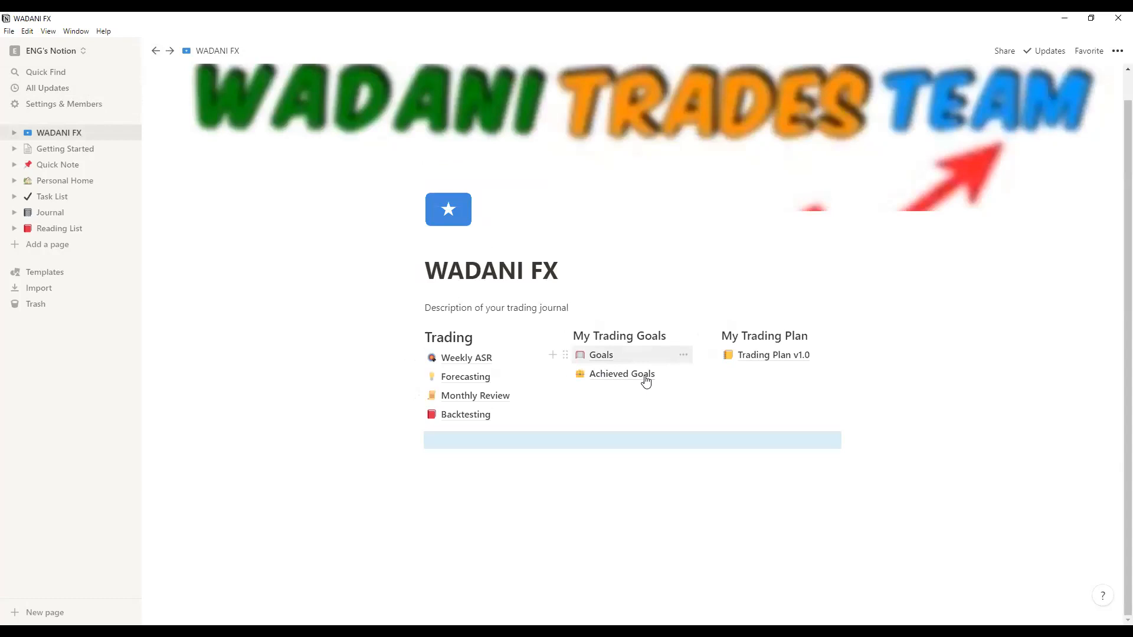
left_click(620, 382)
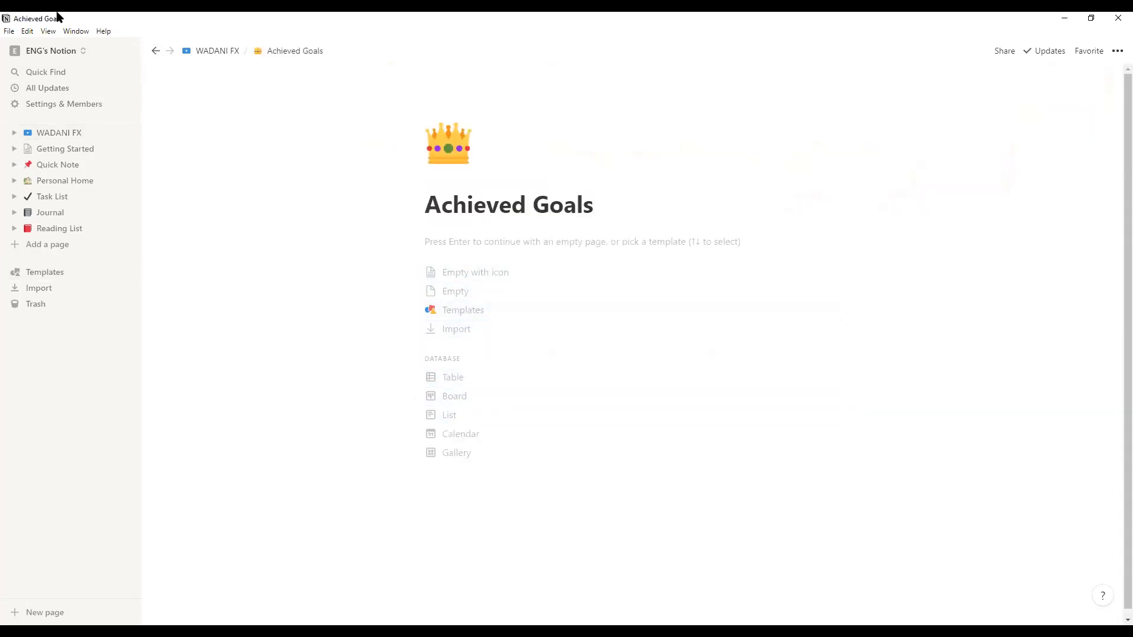
left_click(151, 52)
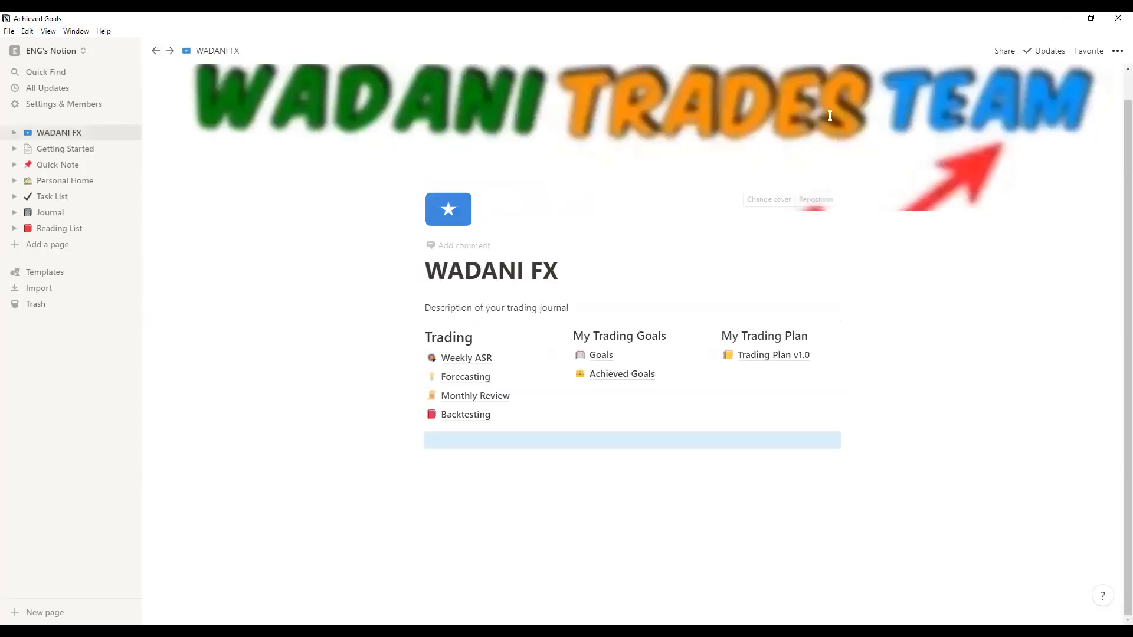
Step: Change the My Trading Plan heading to My BOOKS
left_click(816, 338)
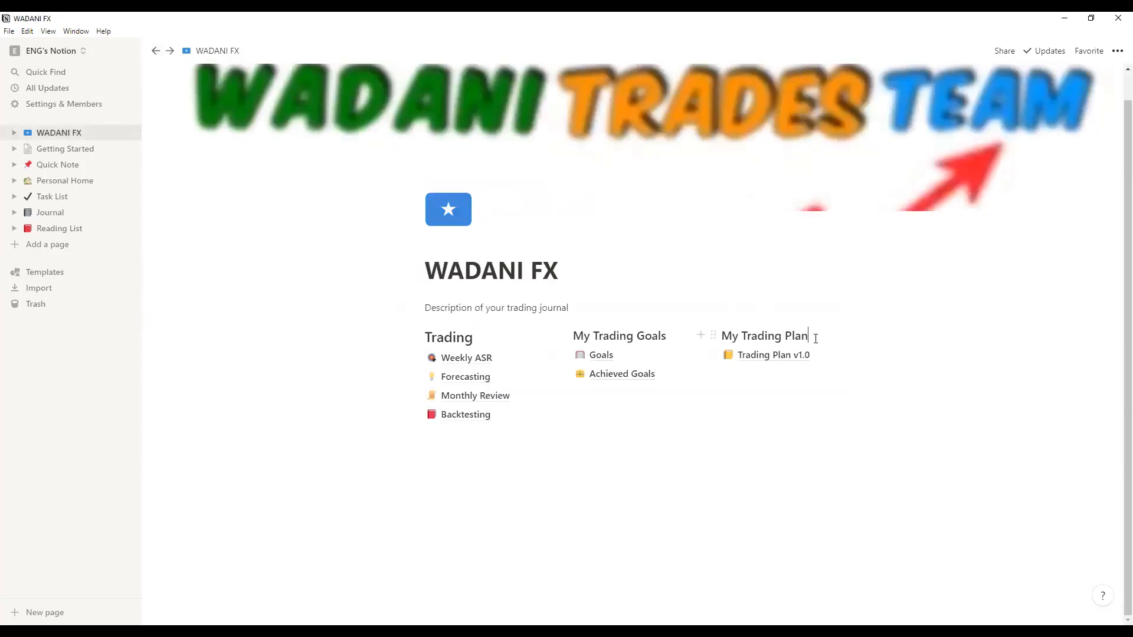
key("BackSpace")
key("BackSpace")
key("BackSpace")
key("BackSpace")
key("BackSpace")
key("BackSpace")
key("BackSpace")
key("BackSpace")
key("BackSpace")
key("BackSpace")
key("BackSpace")
key("BackSpace")
key("BackSpace")
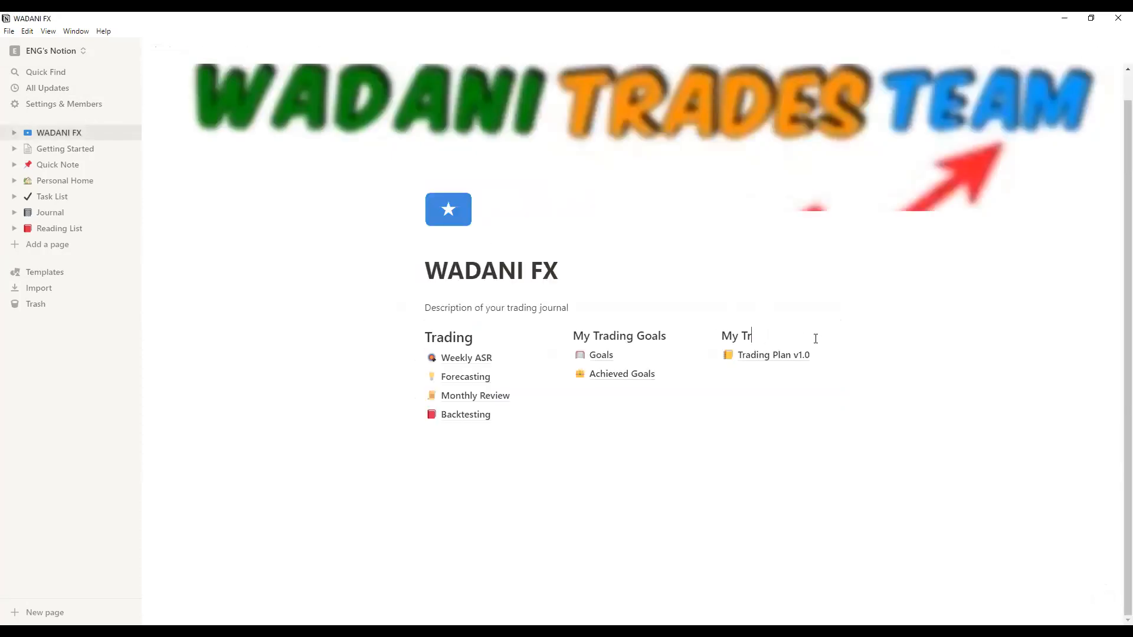
key("BackSpace")
type("y")
key("BackSpace")
type("y boo")
key("BackSpace")
key("BackSpace")
key("BackSpace")
type("BOOKS")
Step: Check the Trading Plan v1.0 subpage and delete it from under the My BOOKS heading
left_click(808, 355)
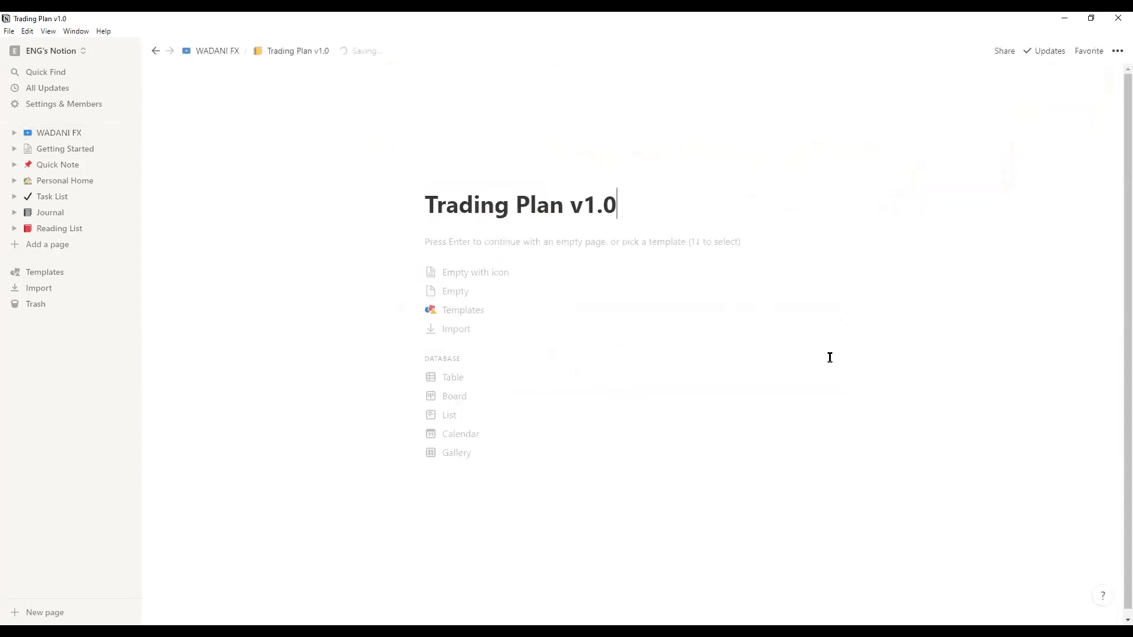
left_click(156, 51)
right_click(759, 361)
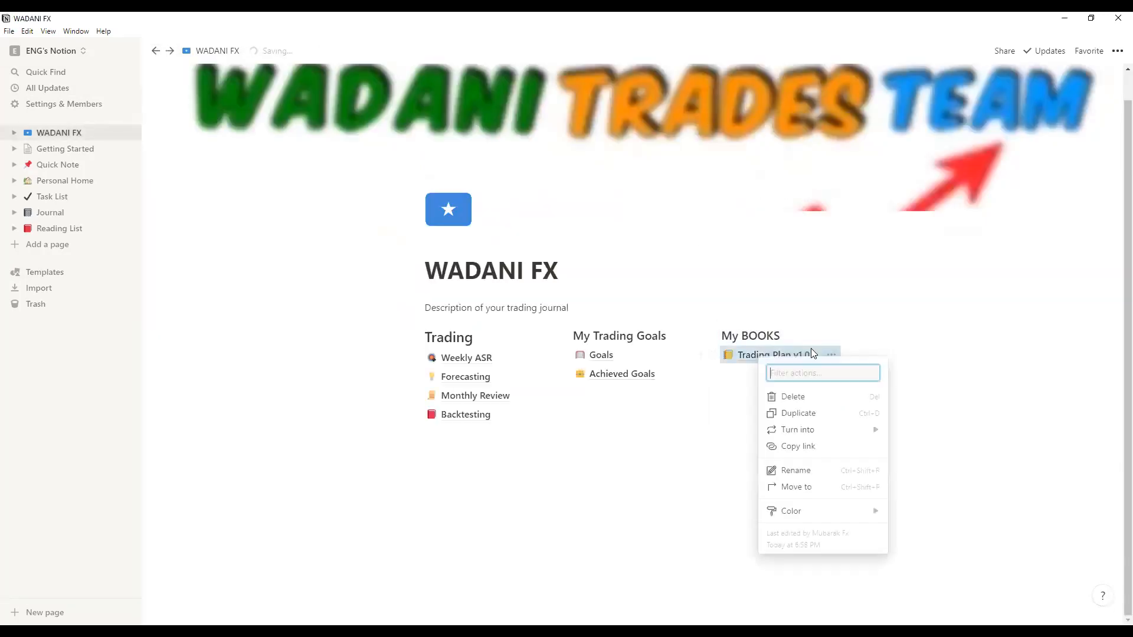
left_click(804, 394)
Step: Insert a toggle list under the My BOOKS heading and expand it
left_click(742, 356)
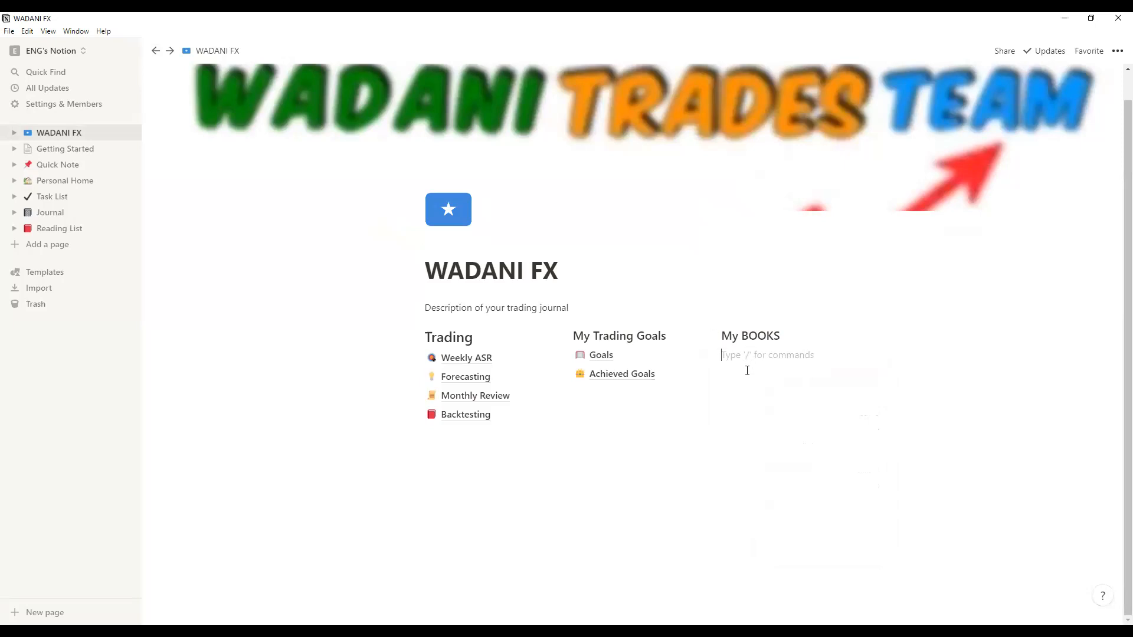
type("/")
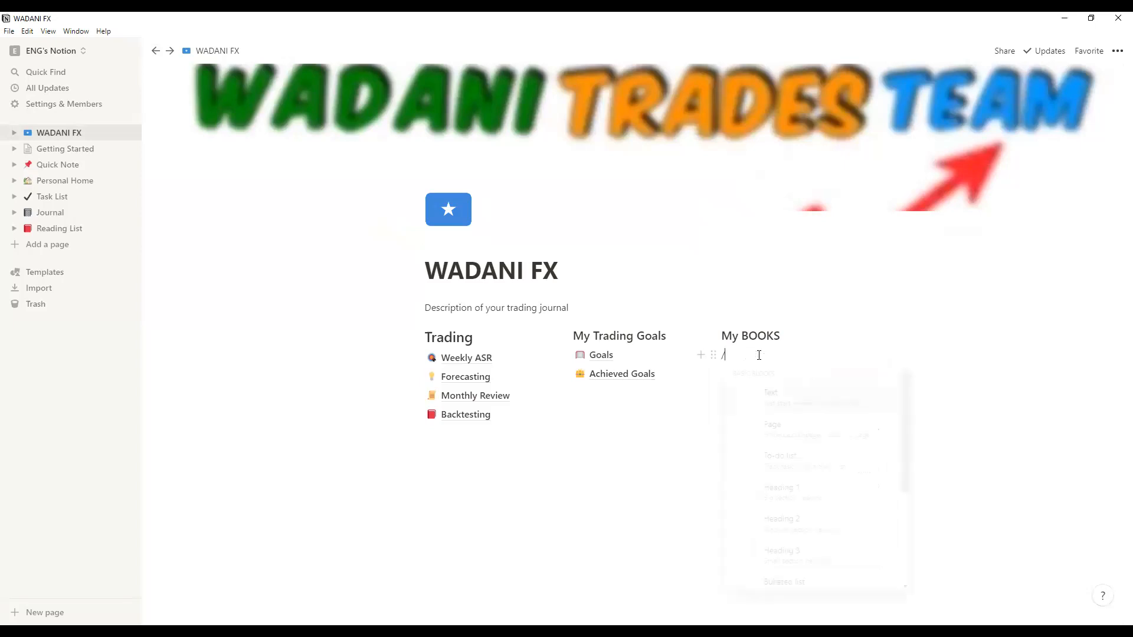
scroll(819, 516, "down", 5)
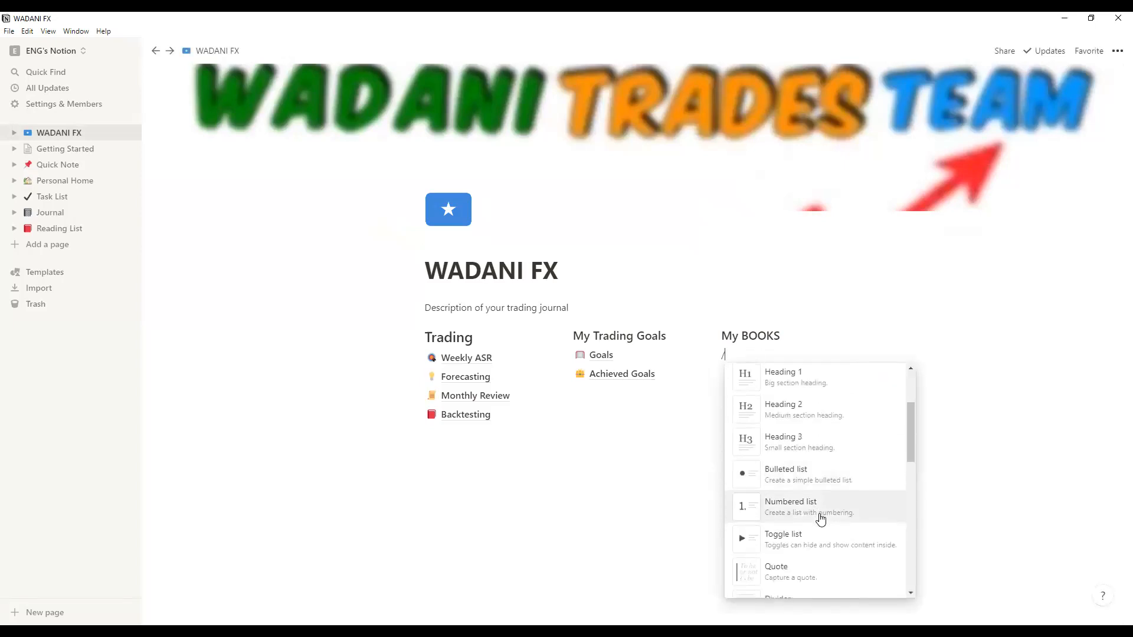
mouse_move(786, 426)
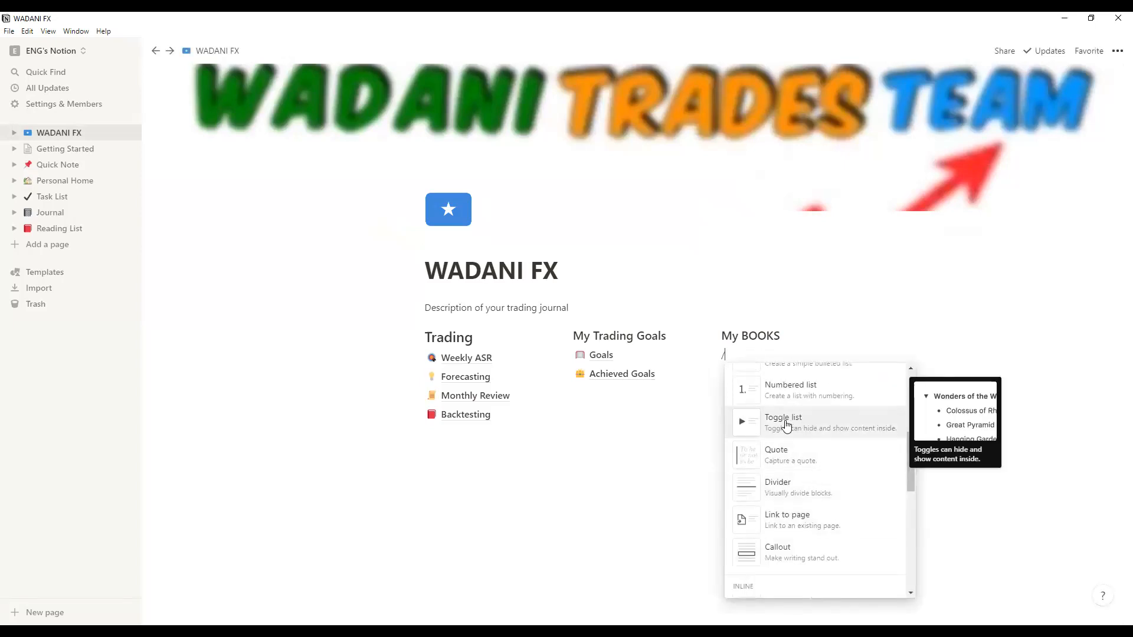
left_click(799, 427)
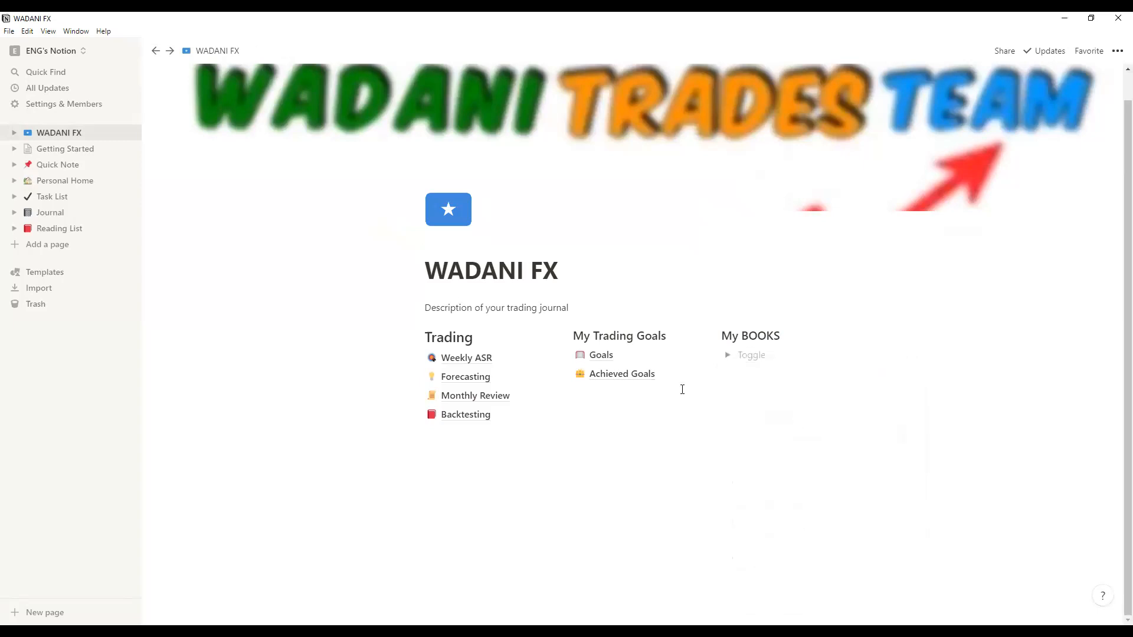
left_click(730, 355)
left_click(729, 356)
left_click(730, 356)
left_click(730, 355)
left_click(729, 356)
Step: Add a numbered list inside the toggle with the items YOU CAN WIN, EAT THAT FROG and KU NOLASHADA
left_click(758, 380)
type("/")
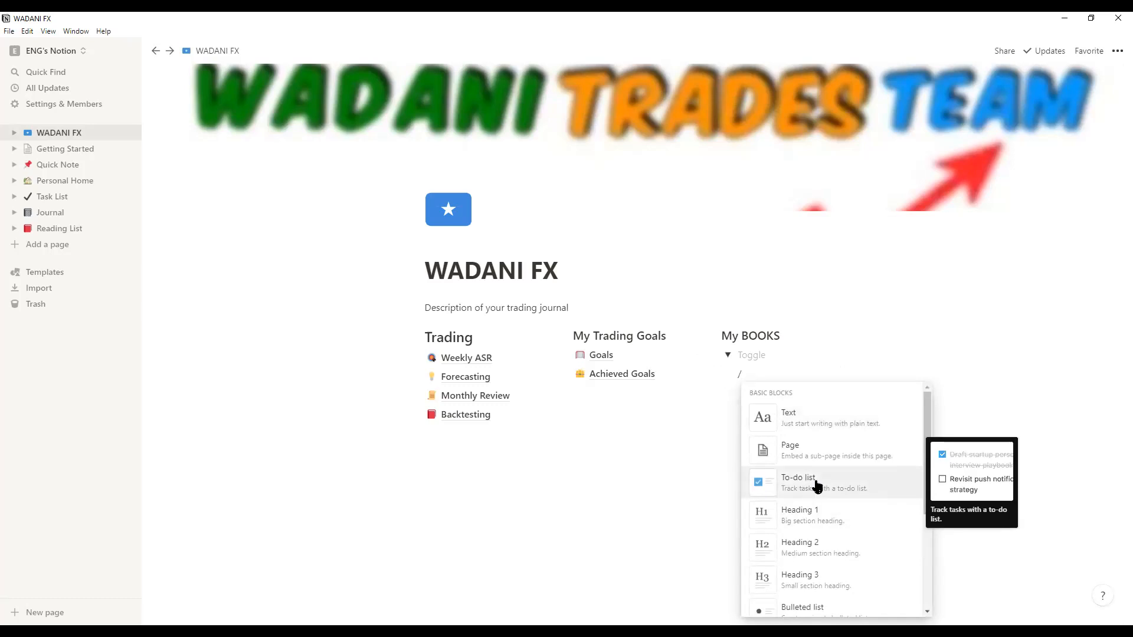
scroll(814, 574, "down", 1)
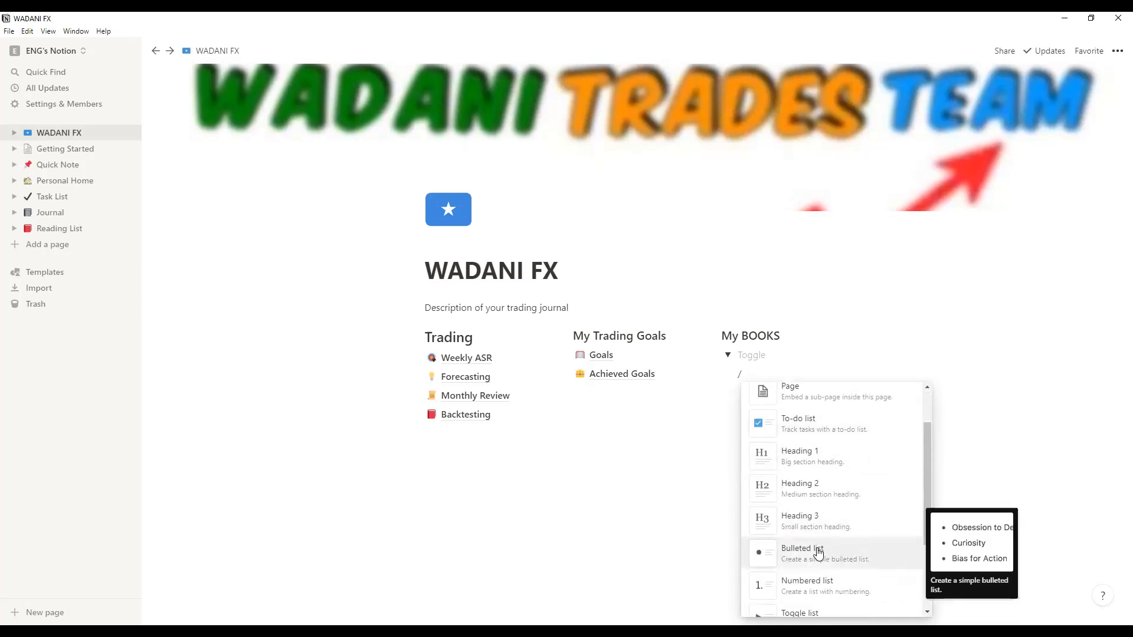
scroll(846, 559, "down", 1)
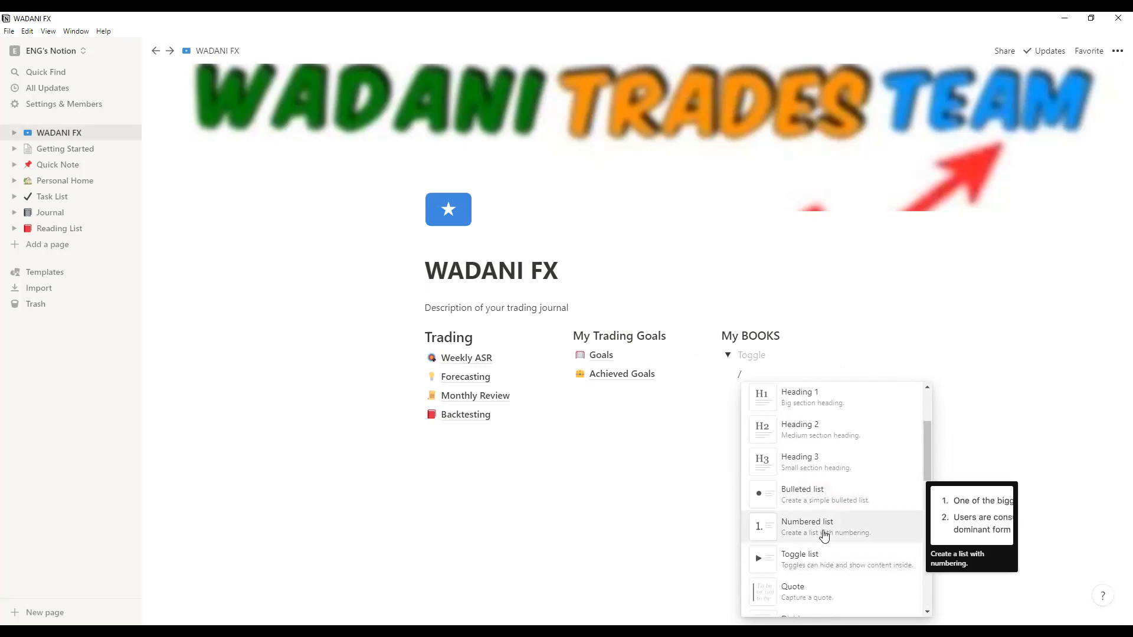
left_click(824, 531)
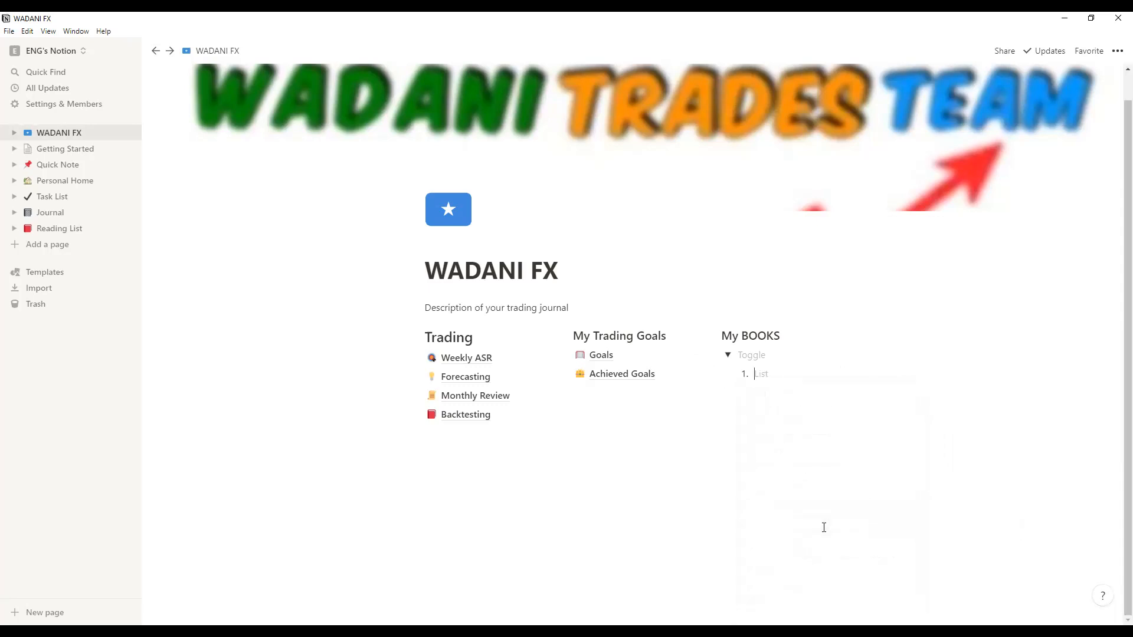
type("YOU CAN WIN")
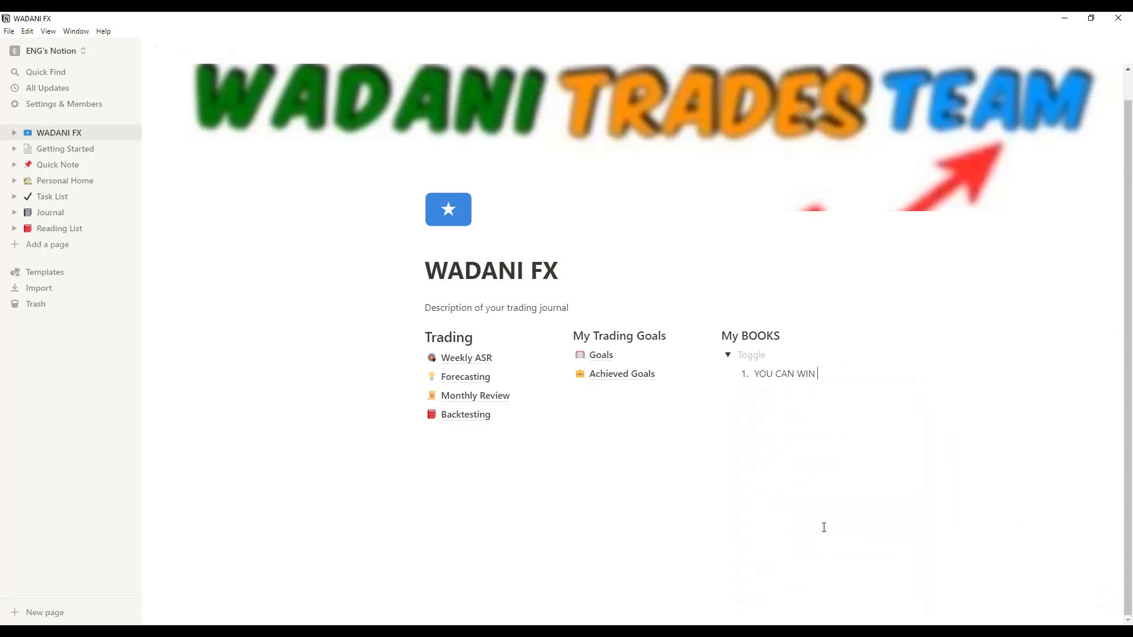
key("Return")
type("EAT THAT FROG")
key("Return")
type("KU NOLASHADA")
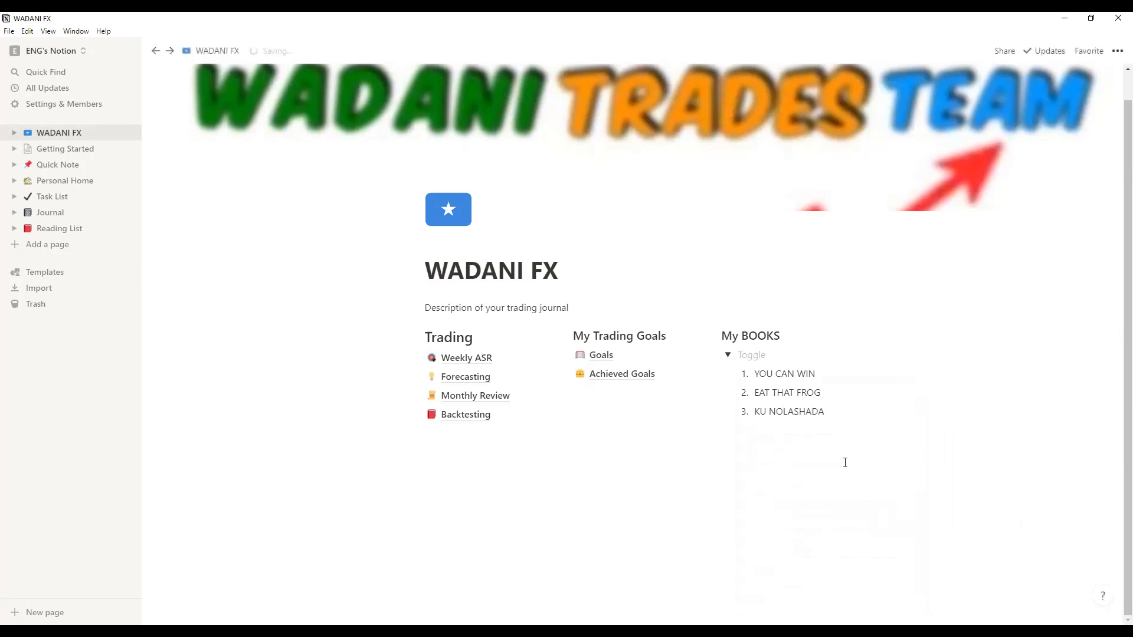
Step: Append the note (FINISHED /WAN DHAMEYAY BUUGAN) to the KU NOLASHADA list item
type(" ()")
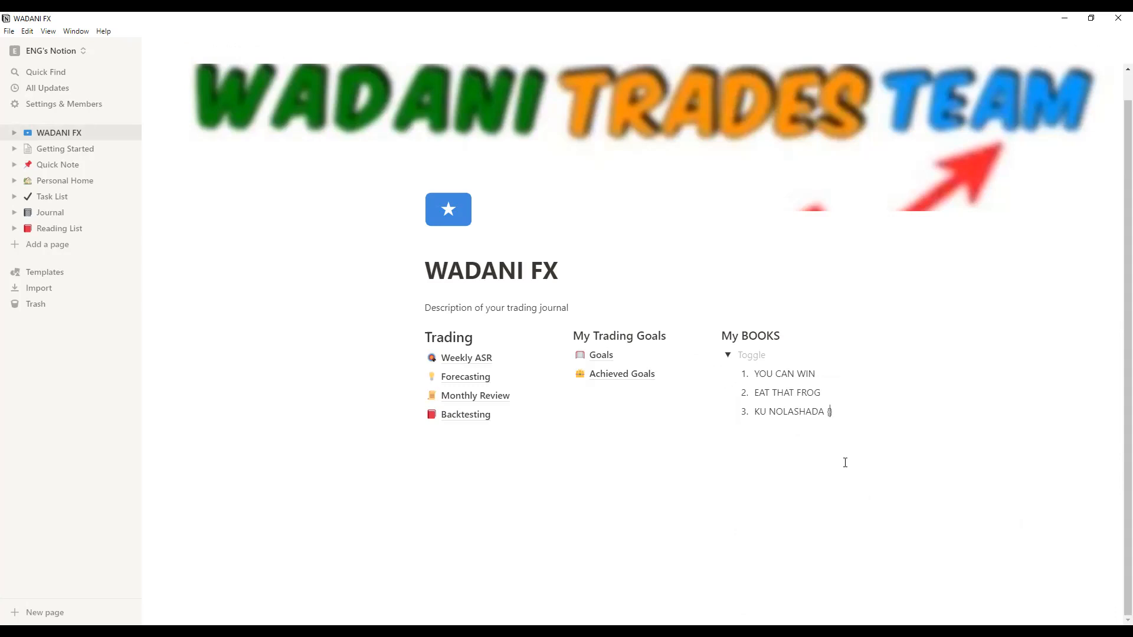
type("FINISHED /")
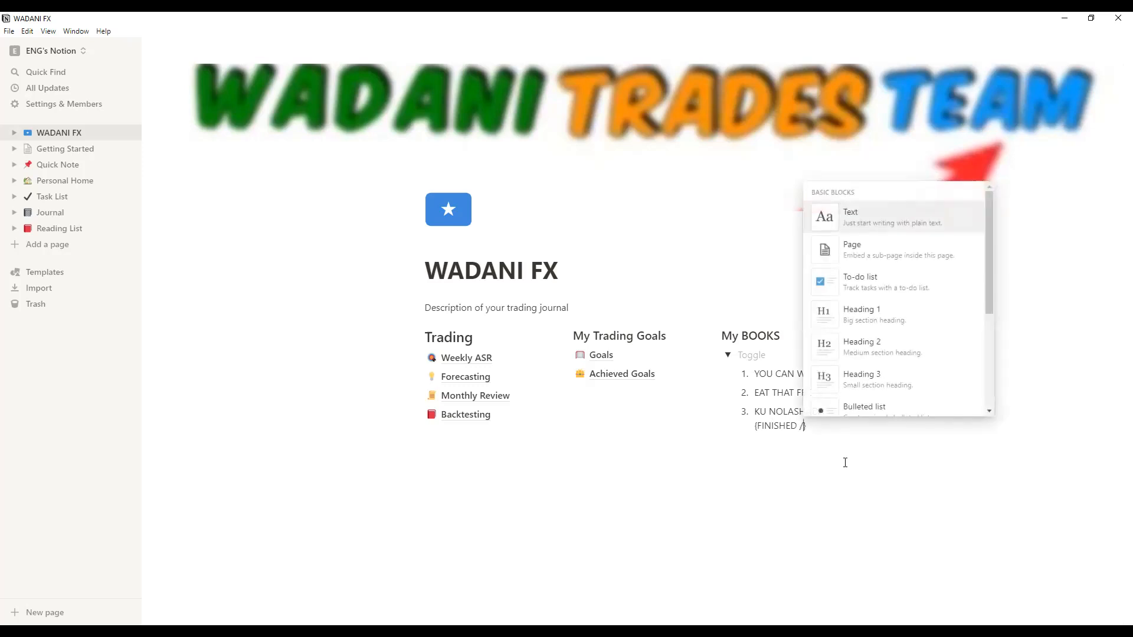
type("WAN")
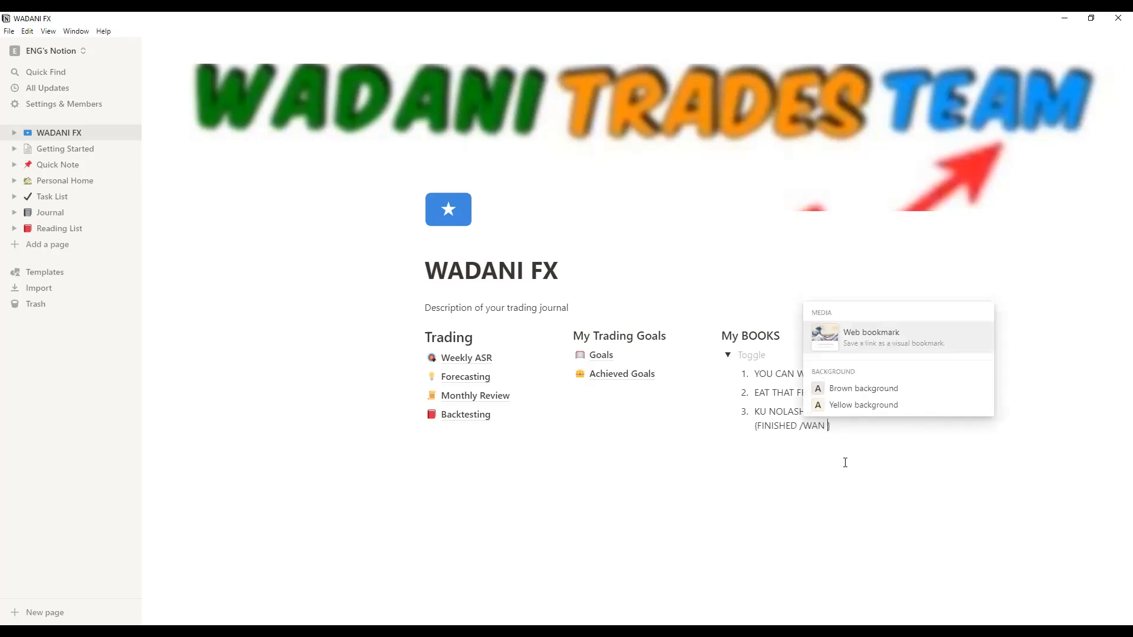
type(" DHAMEYA")
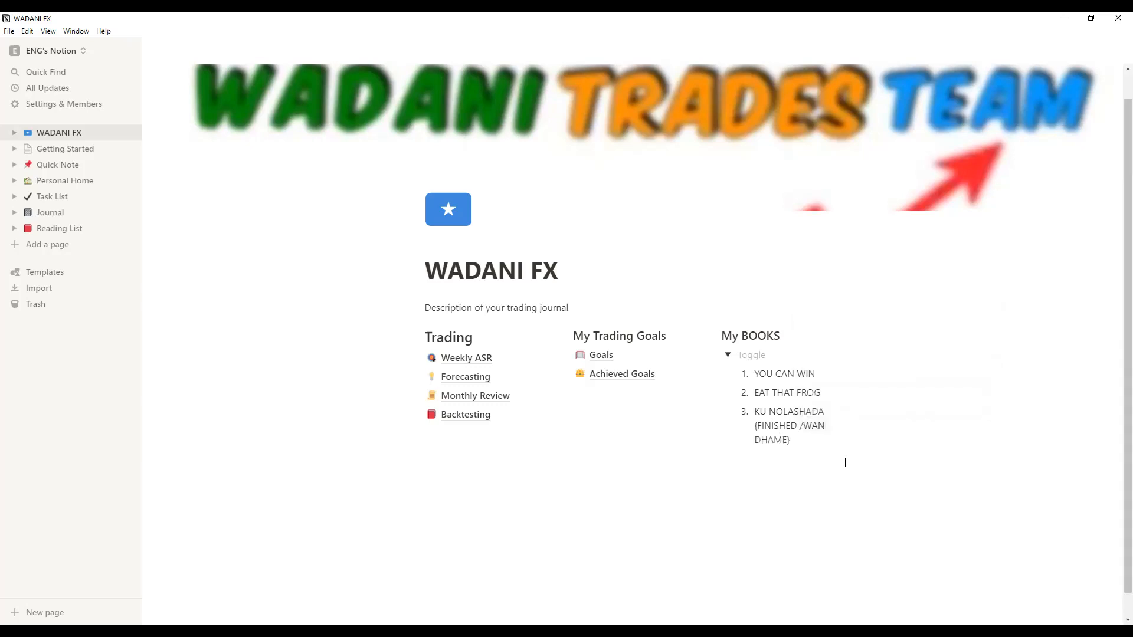
type("Y BUUGAN")
left_click(795, 498)
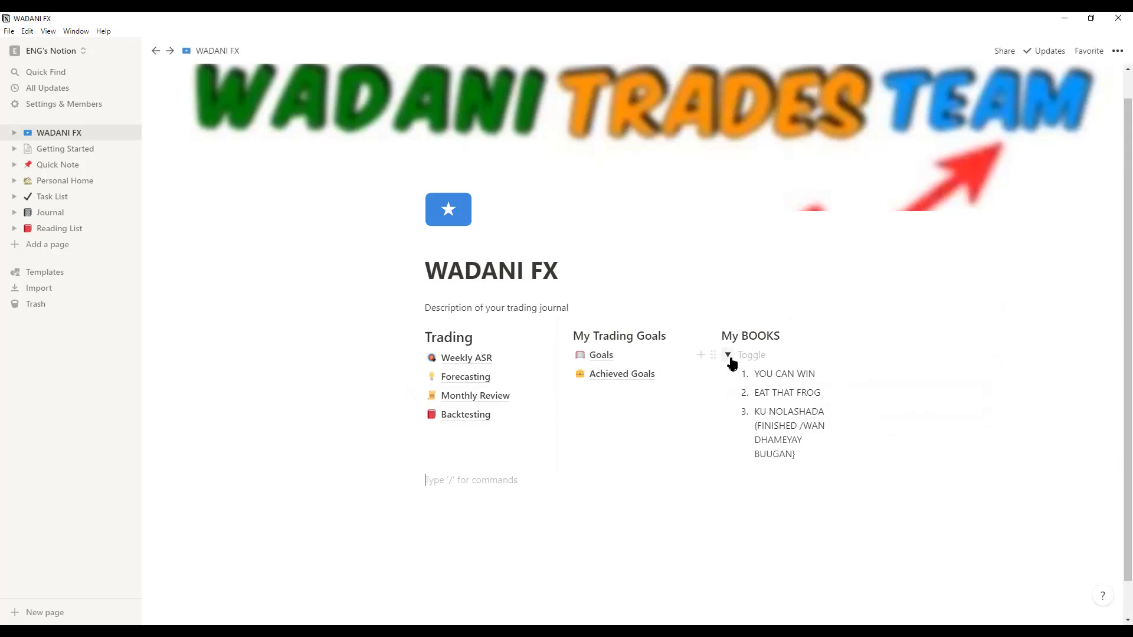
Step: Title the toggle BOOK LIST, and collapse and expand it to test it
left_click(767, 356)
type("BO")
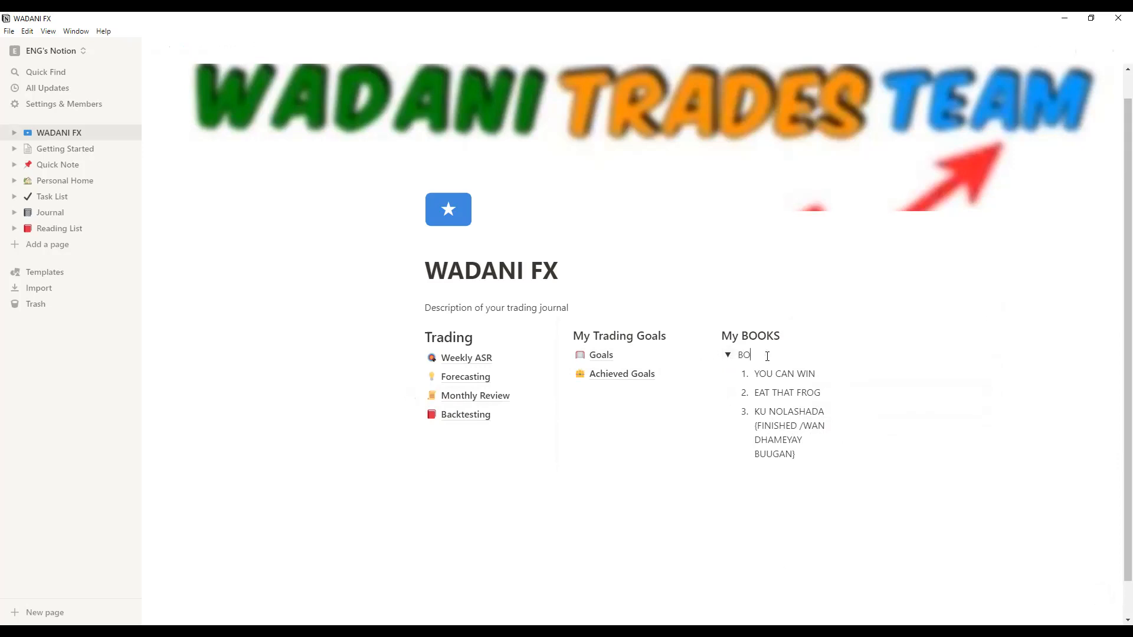
type("OK LIST")
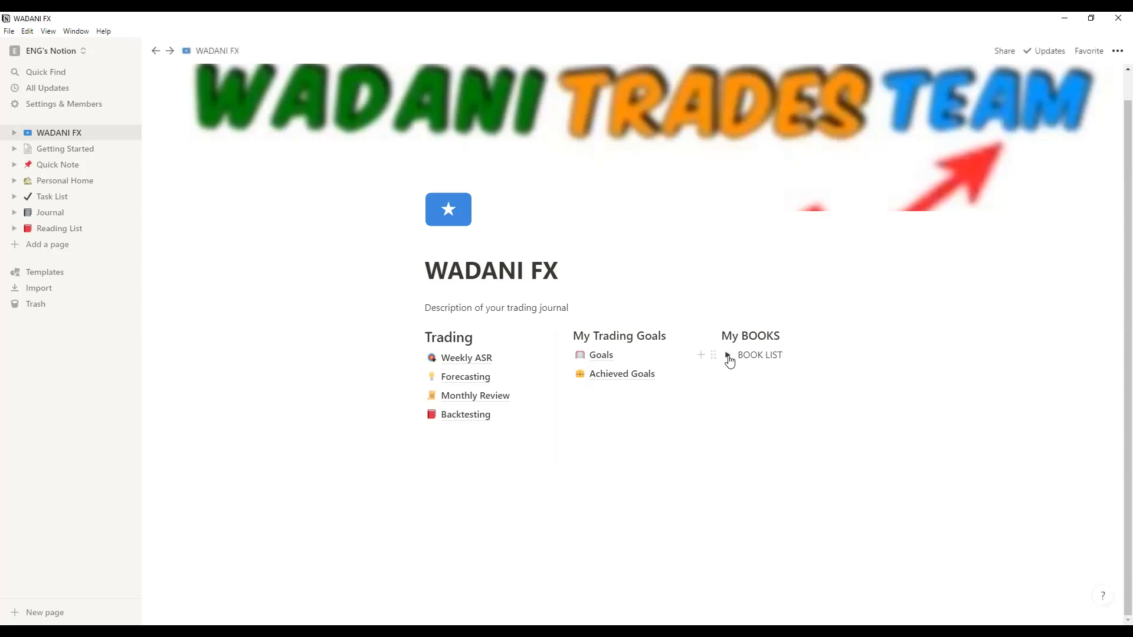
left_click(728, 355)
left_click(728, 356)
left_click(728, 356)
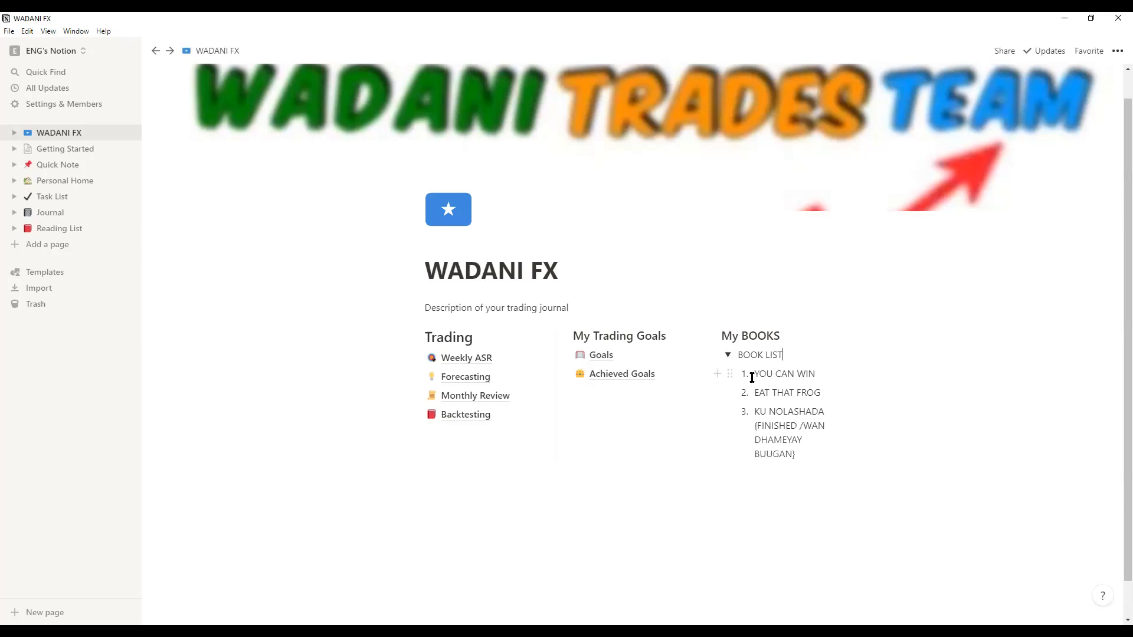
Step: Change the text color of the YOU CAN WIN item in the book list to Yellow
left_click_drag(753, 373, 817, 374)
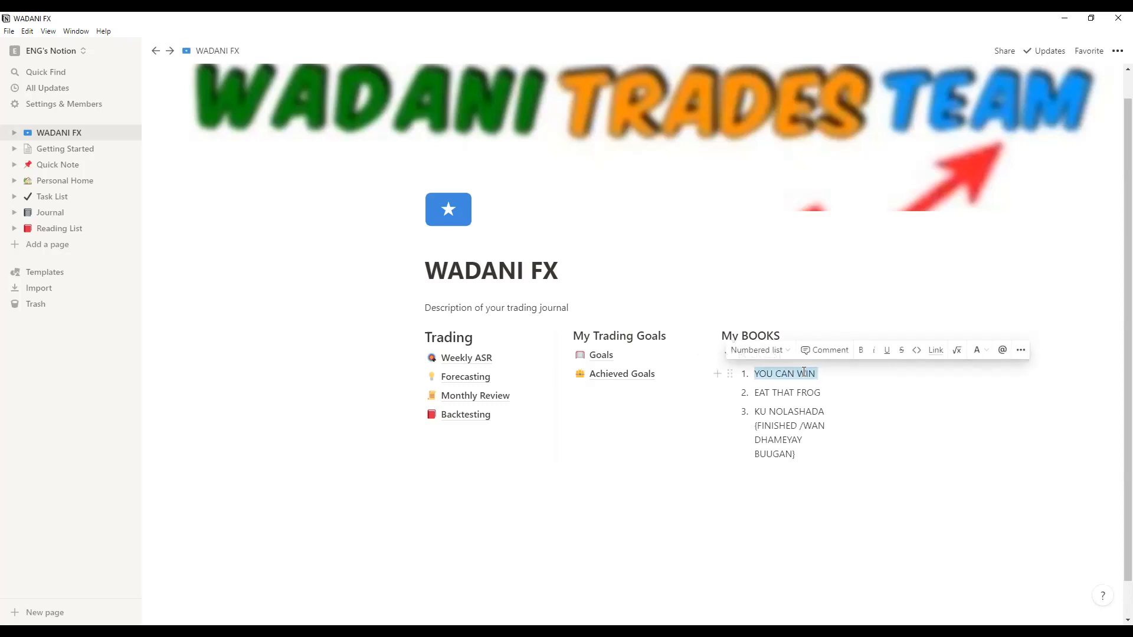
left_click(984, 352)
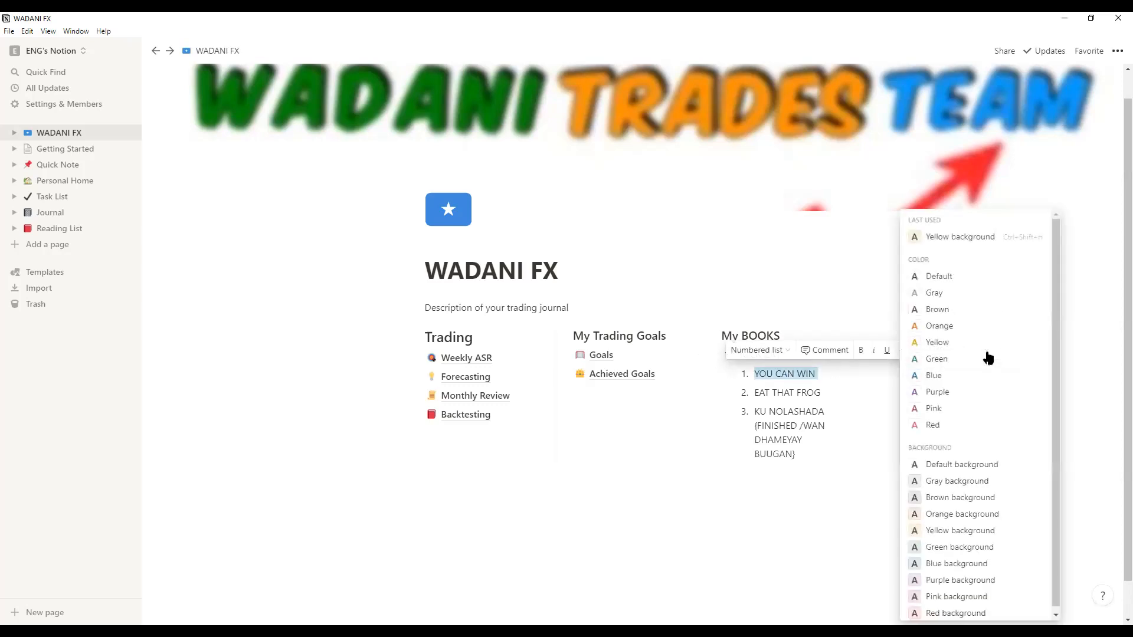
left_click(950, 343)
left_click(868, 394)
Step: Change the text color of the EAT THAT FROG list item to Purple
mouse_move(754, 392)
left_mouse_down()
mouse_move(818, 393)
mouse_move(754, 393)
left_mouse_up()
left_click(835, 396)
left_click_drag(834, 396, 753, 393)
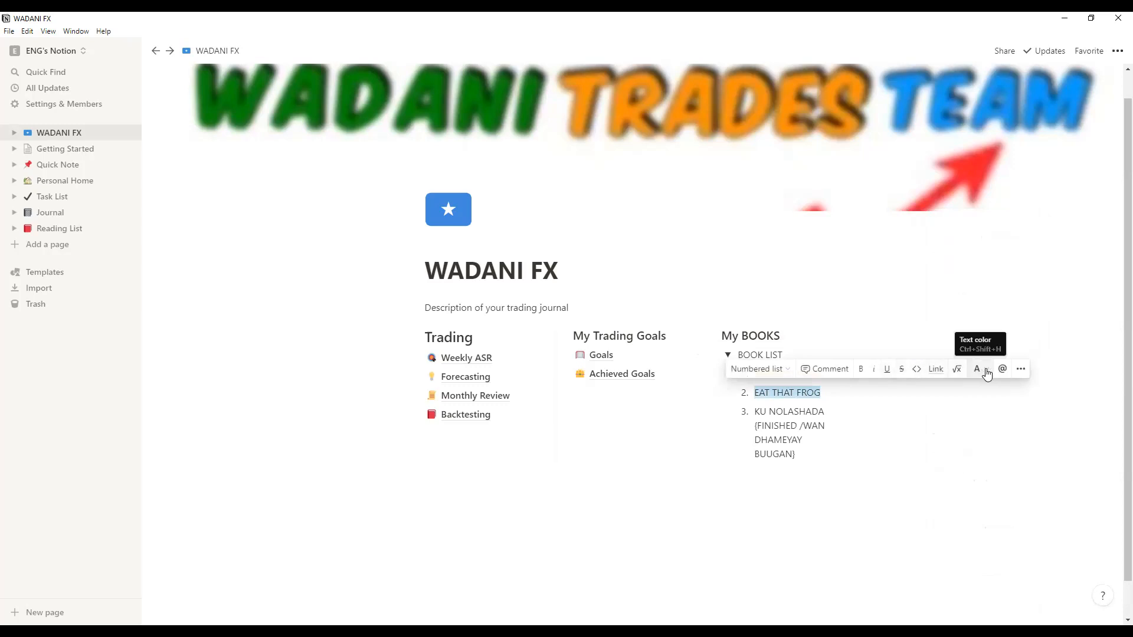
left_click(986, 374)
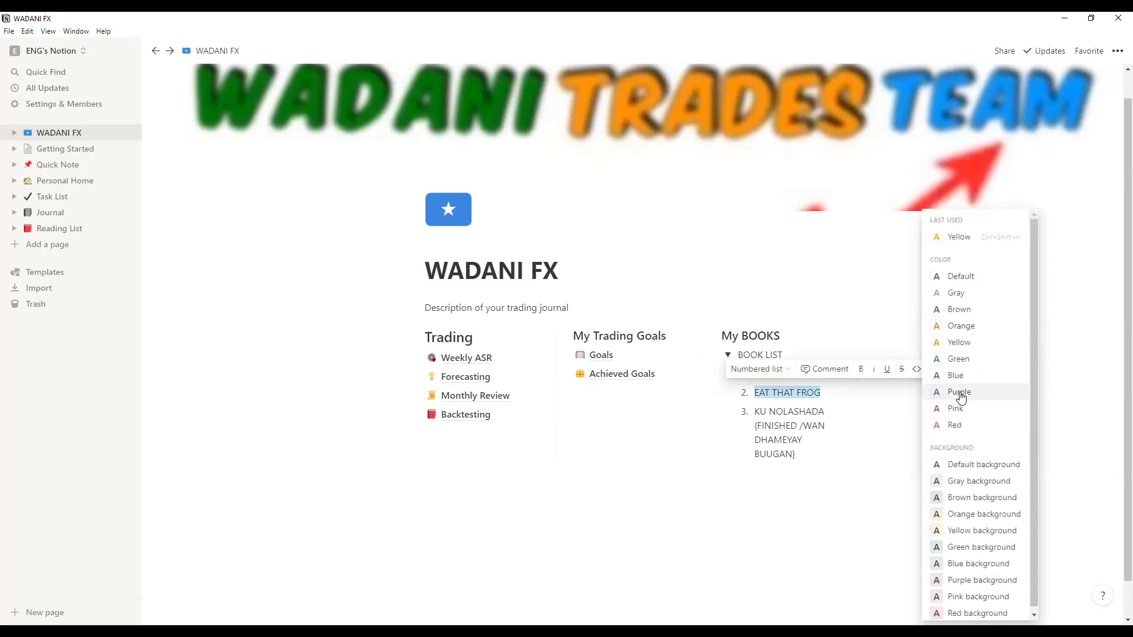
left_click(960, 393)
left_click(894, 445)
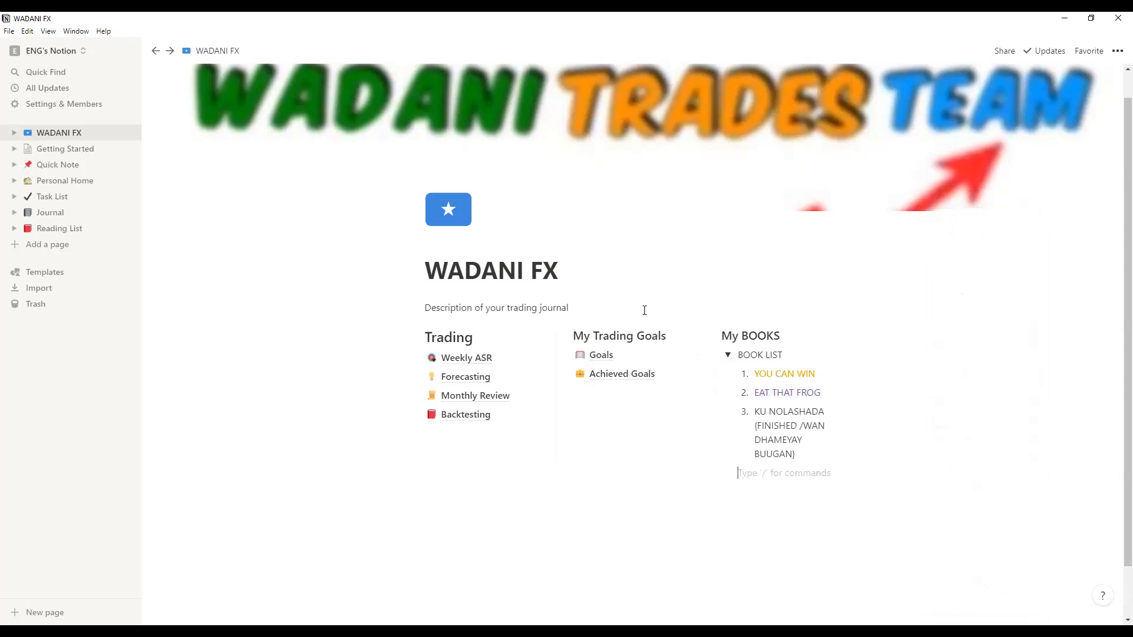
Step: Test the BOOK LIST toggle by collapsing and expanding it, and leave it collapsed
left_click(728, 356)
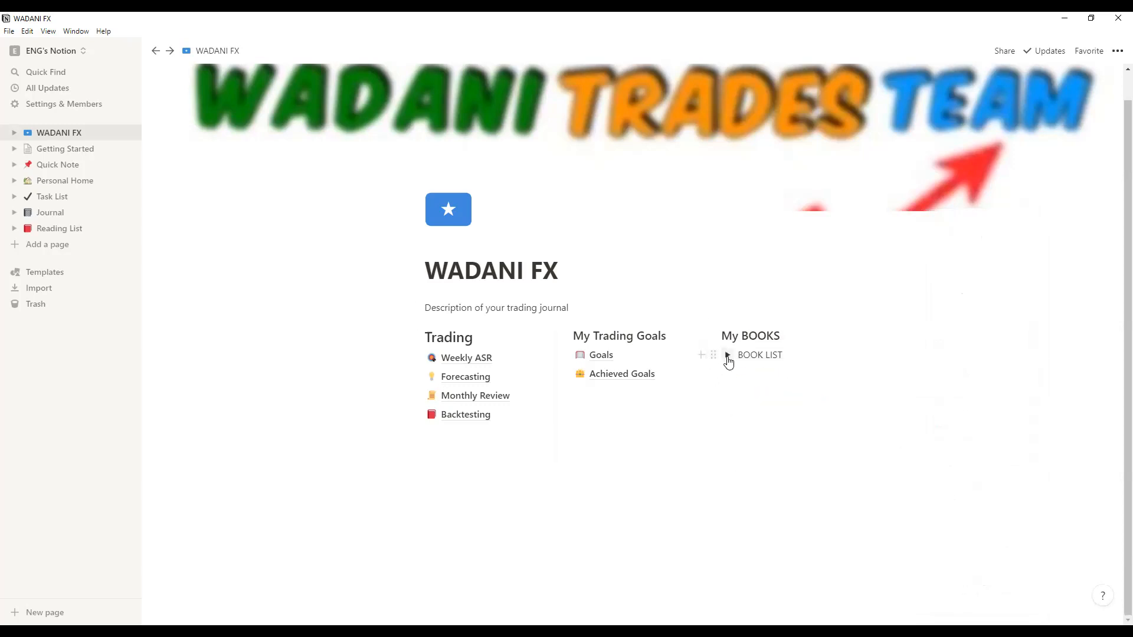
left_click(728, 355)
left_click(728, 355)
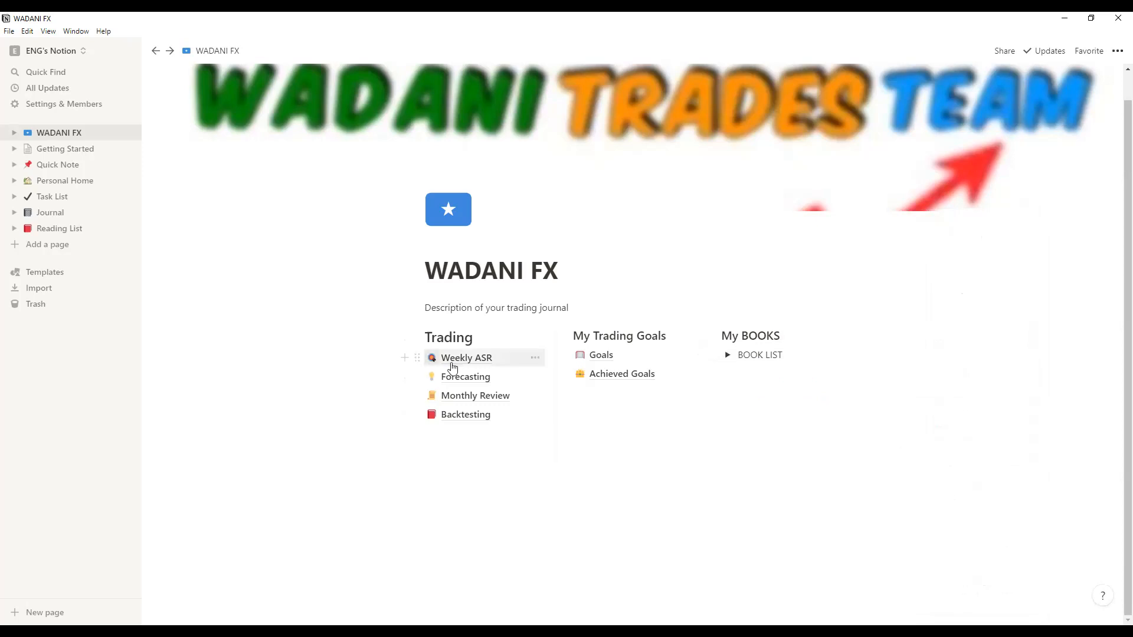
Step: On the Weekly ASR page, duplicate the Q2 toggle under 2020 and rename the upper one Q1
left_click(483, 361)
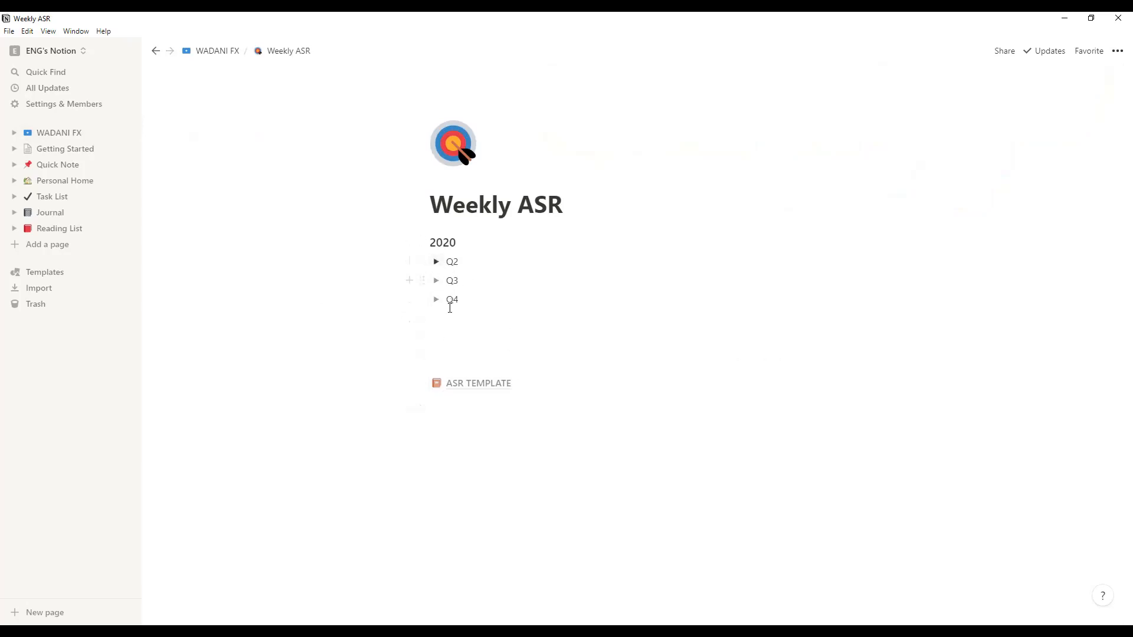
right_click(437, 263)
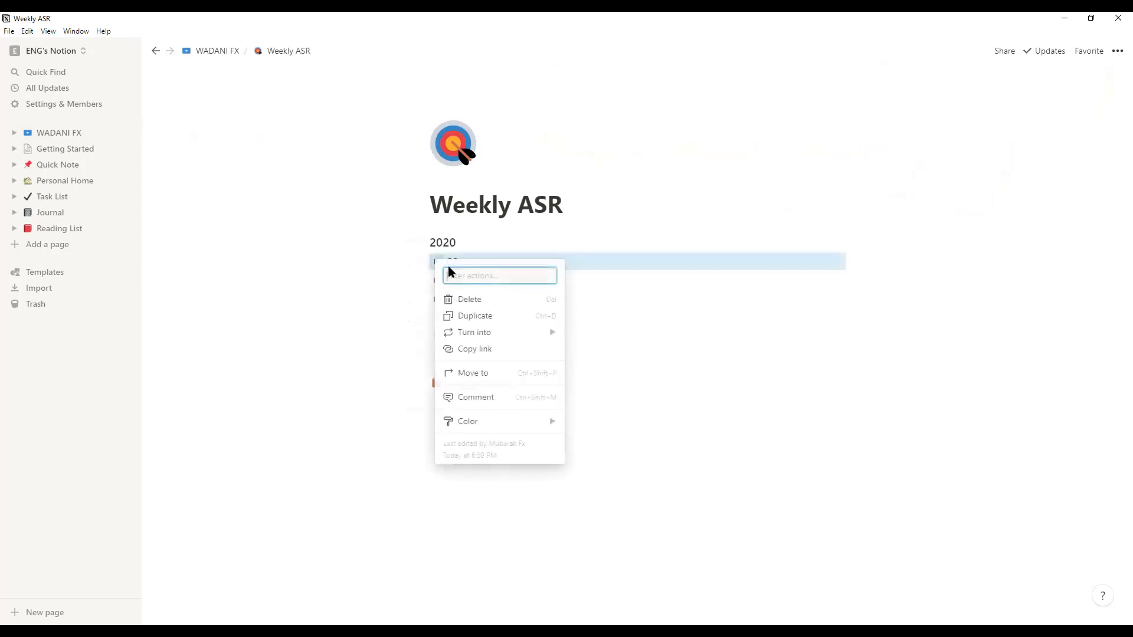
left_click(469, 315)
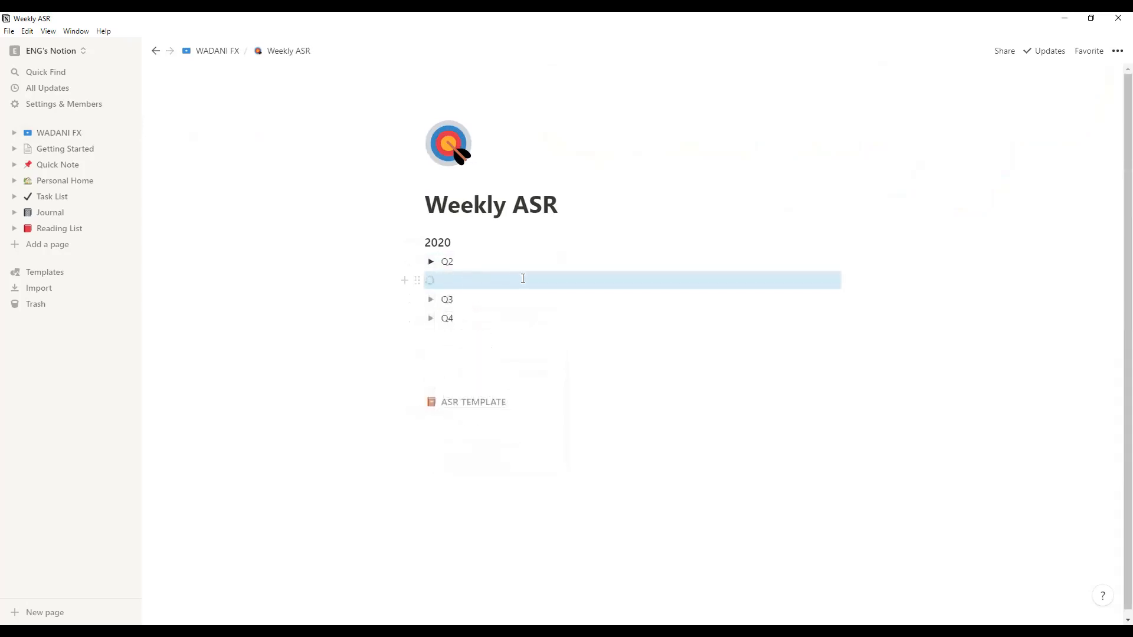
left_click(454, 262)
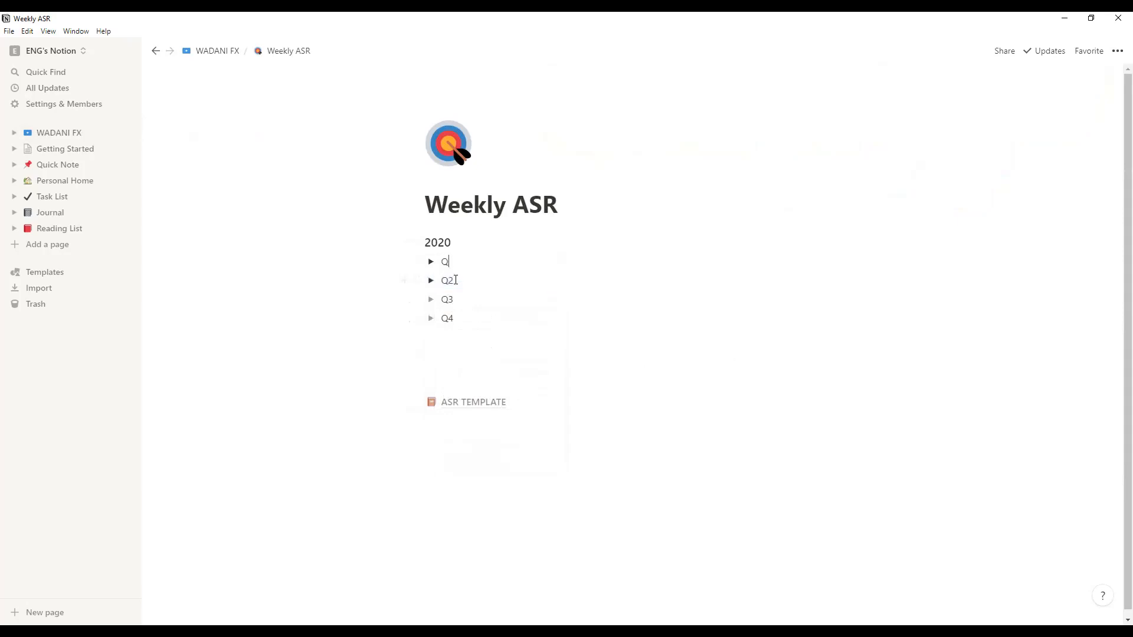
type("A")
type("1")
Step: Expand and collapse the Q1 and Q4 toggles to check their contents
left_click(430, 263)
left_click(431, 264)
left_click(431, 320)
left_click(431, 319)
Step: Replace the Q3 and Q4 toggles with a duplicate of Q1 placed at the end of the 2020 list
right_click(450, 319)
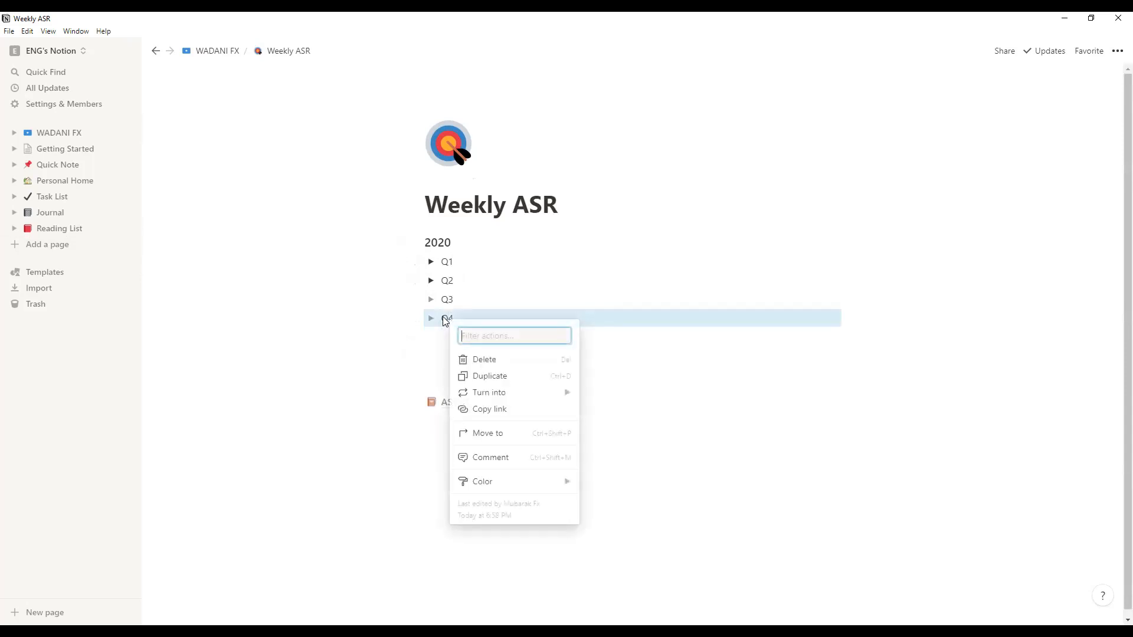
left_click(502, 360)
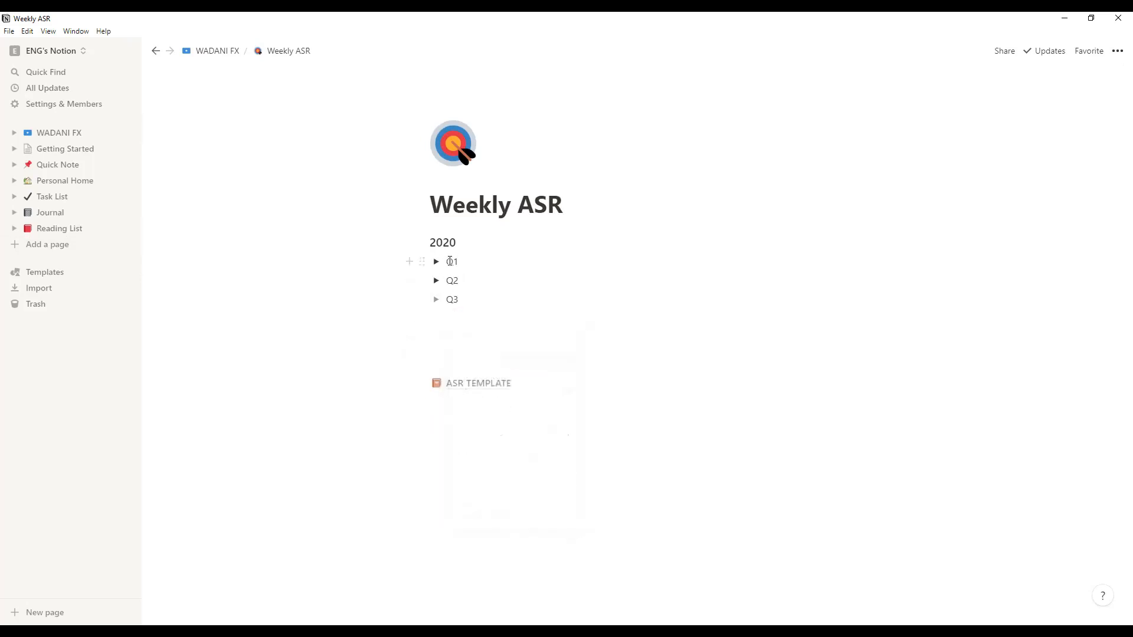
right_click(450, 261)
left_click(488, 317)
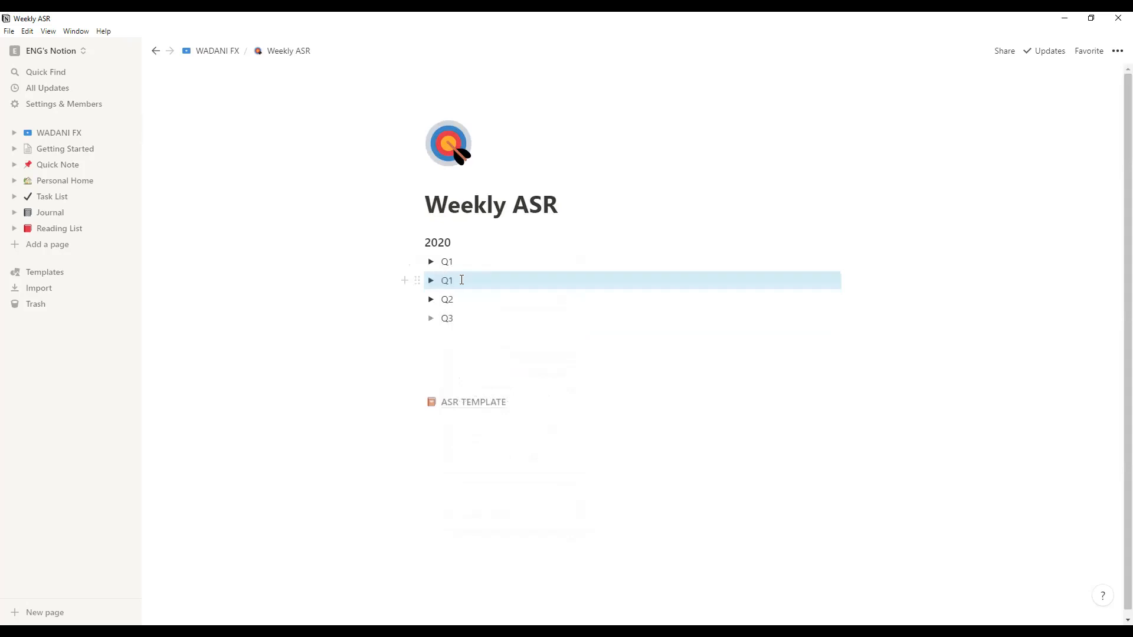
left_click_drag(434, 280, 450, 316)
right_click(449, 299)
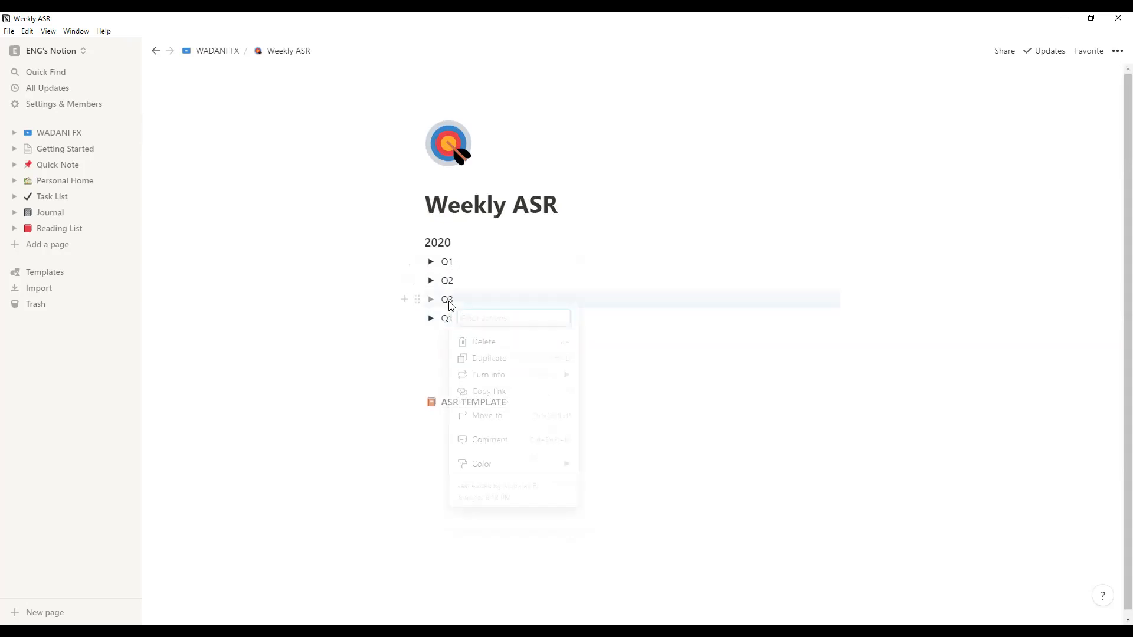
left_click(485, 346)
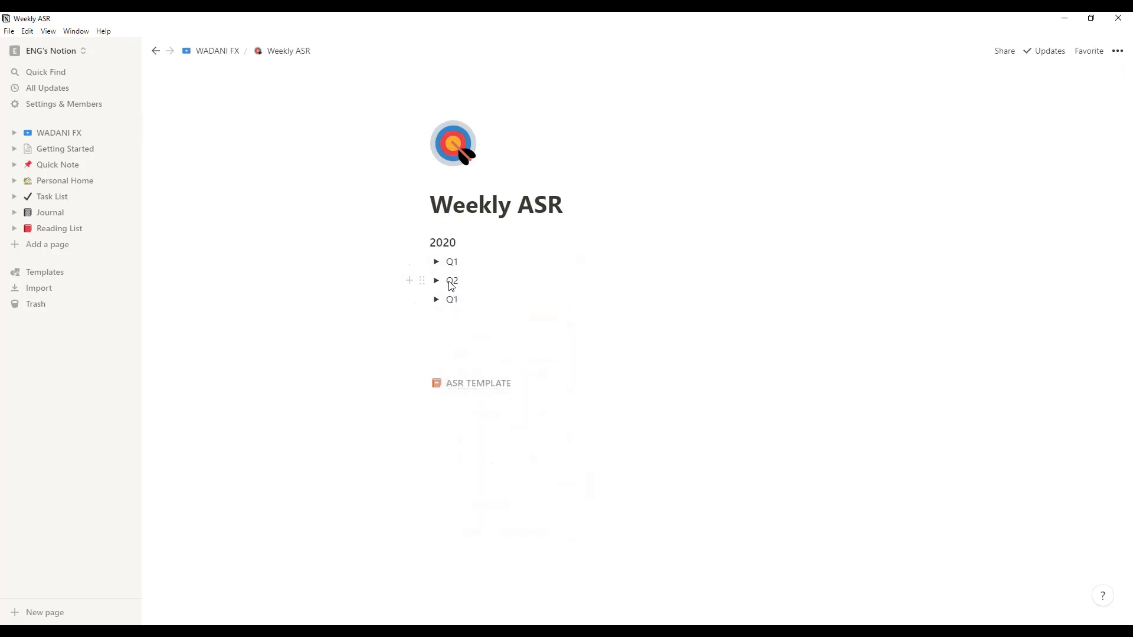
Step: Try duplicating the last Q1 toggle in the 2020 list, and delete the new copy
right_click(450, 281)
key("Escape")
right_click(450, 299)
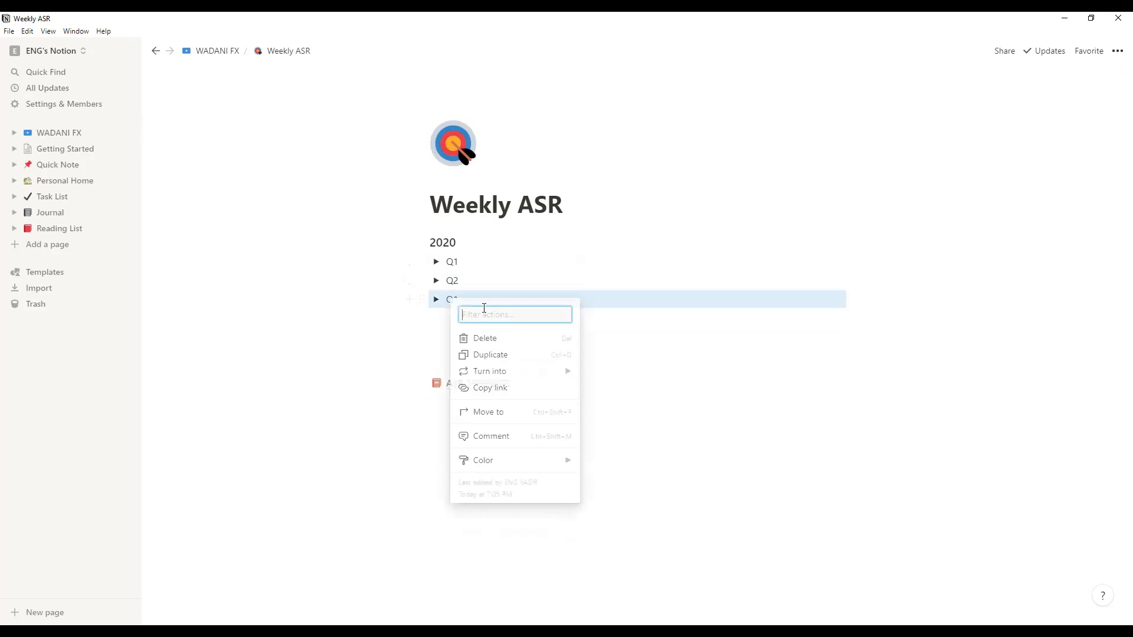
left_click(498, 357)
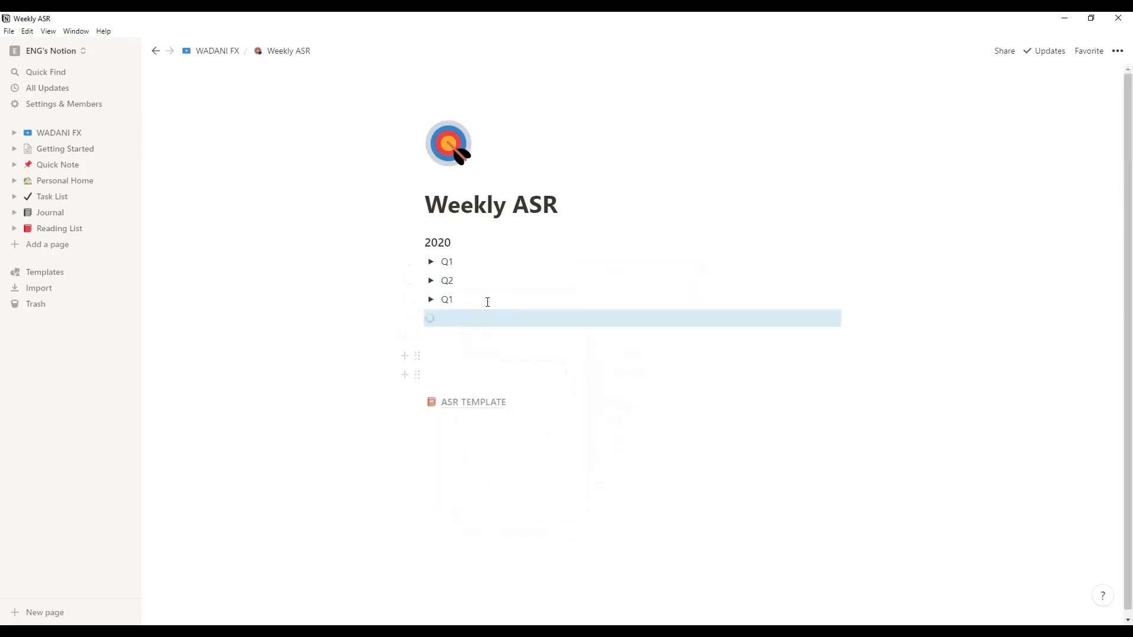
right_click(456, 322)
left_click(499, 362)
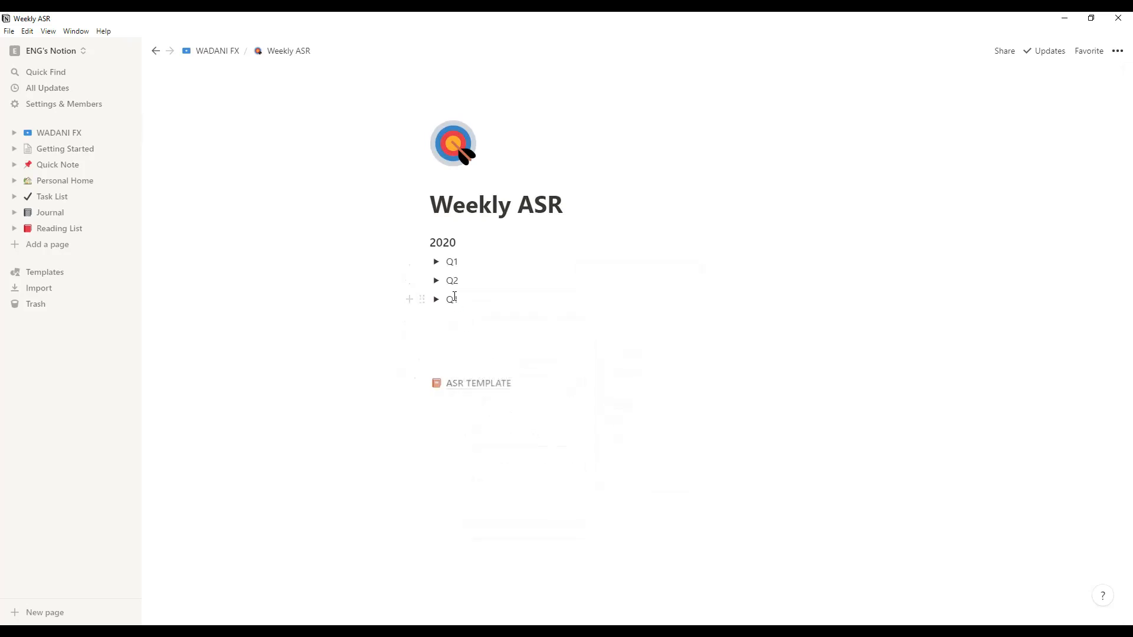
Step: Delete the duplicate Q1 toggle below Q2
right_click(455, 298)
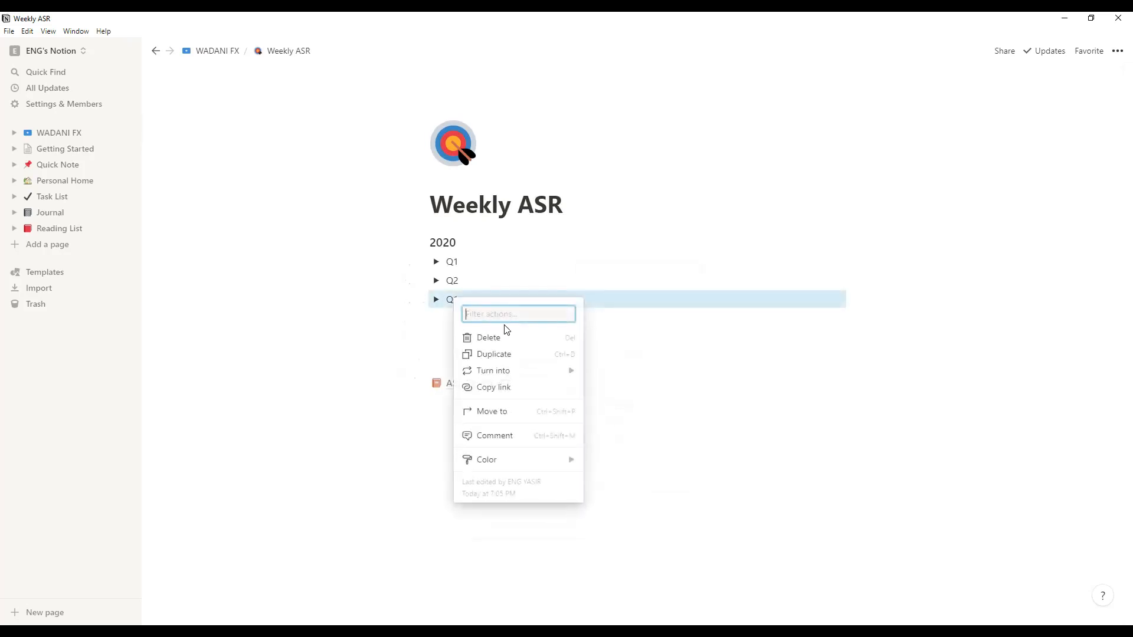
left_click(489, 337)
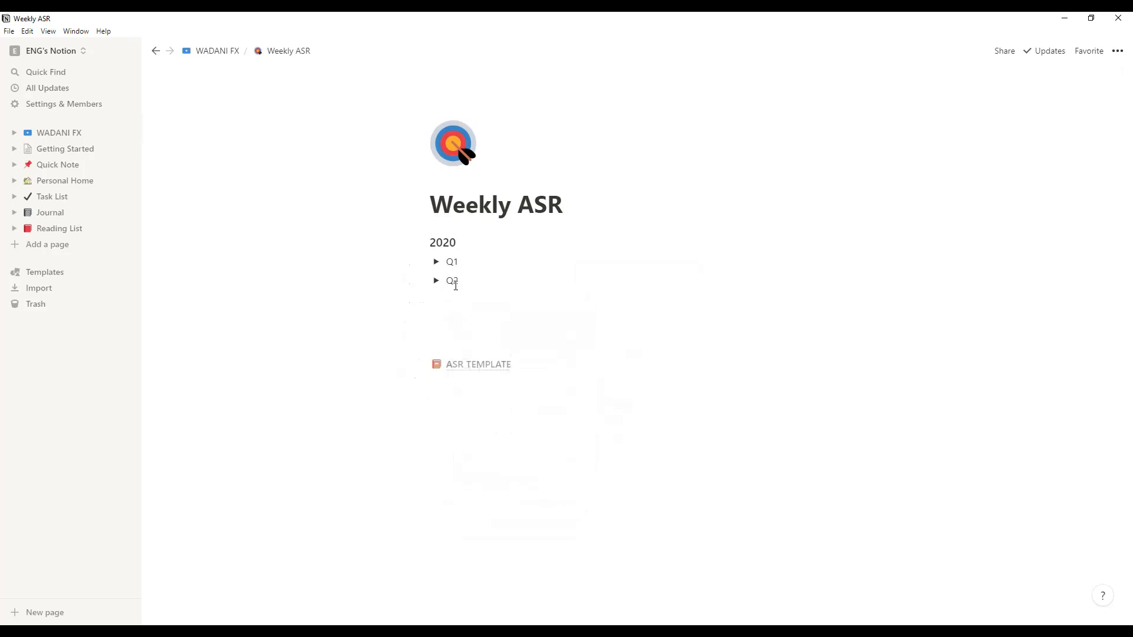
right_click(455, 285)
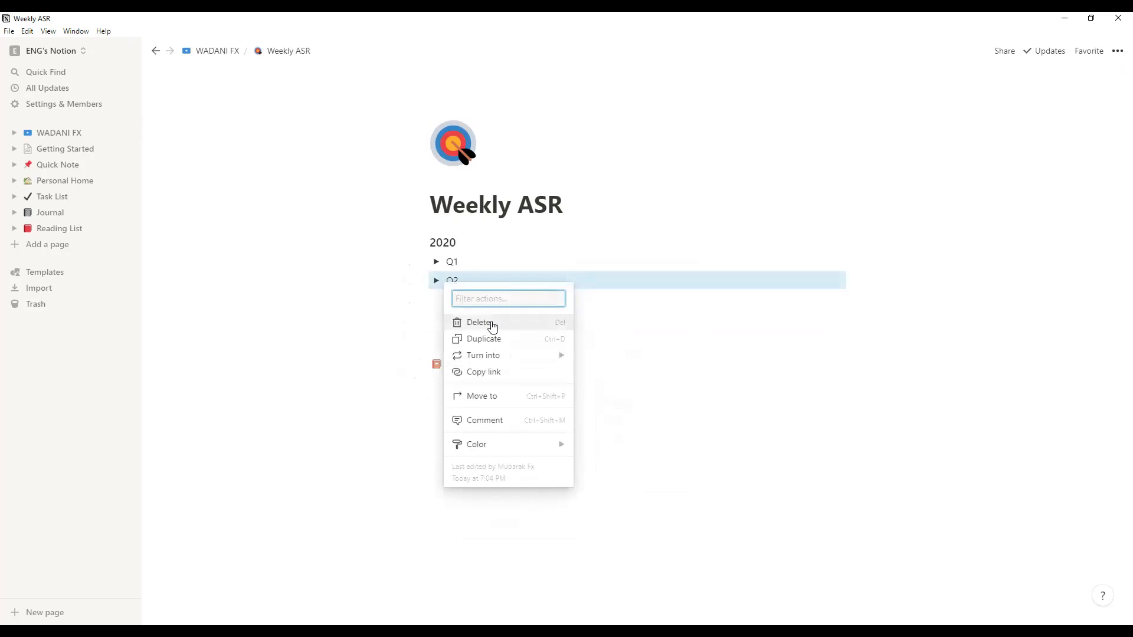
left_click(674, 345)
Step: Duplicate the Q2 toggle twice and rename the copies Q3 and Q4
right_click(455, 281)
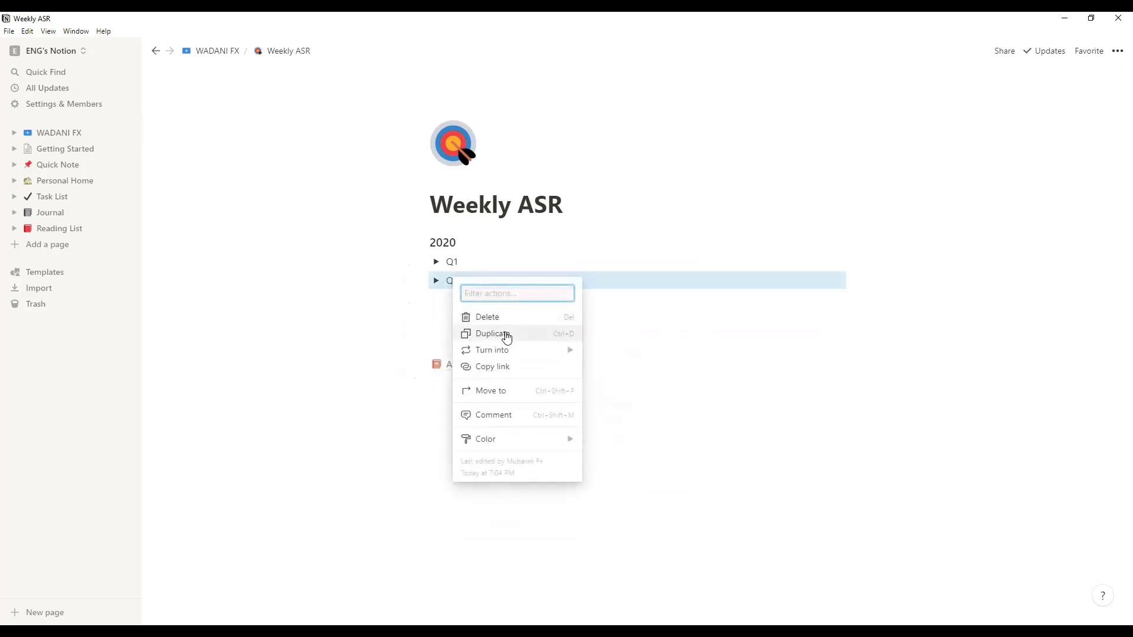
left_click(507, 334)
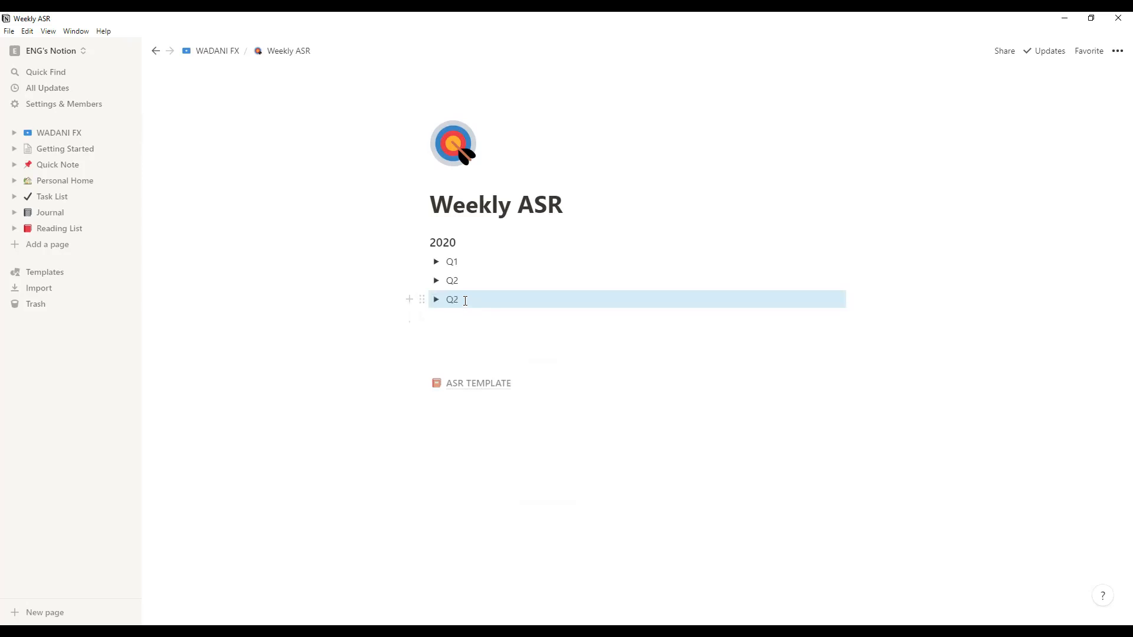
right_click(463, 303)
left_click(514, 359)
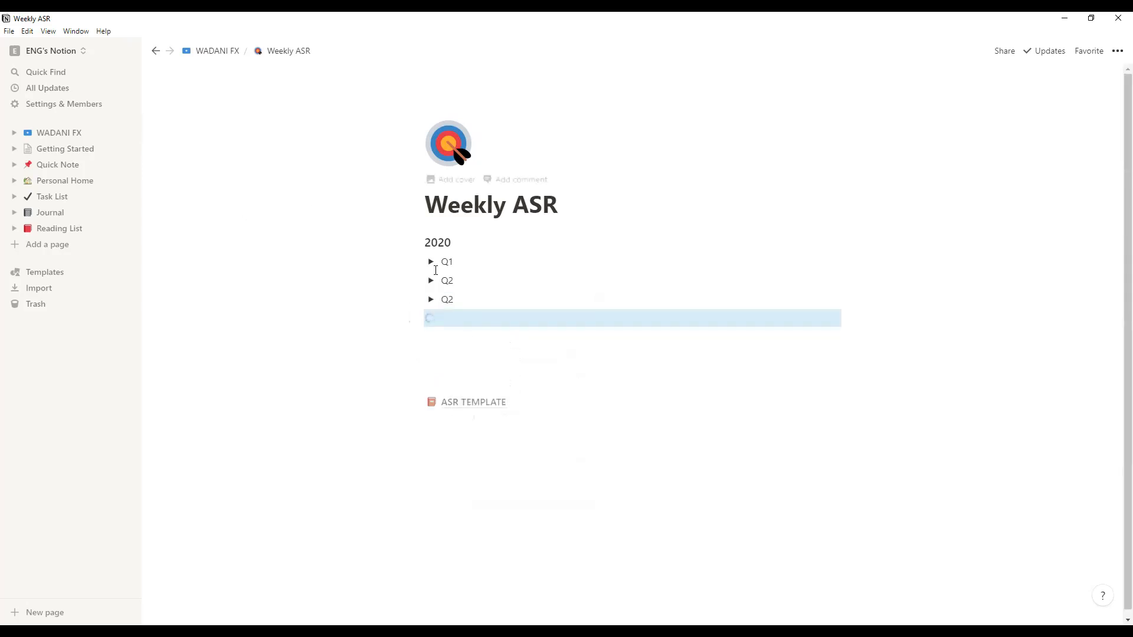
left_click(457, 302)
key("BackSpace")
type("3")
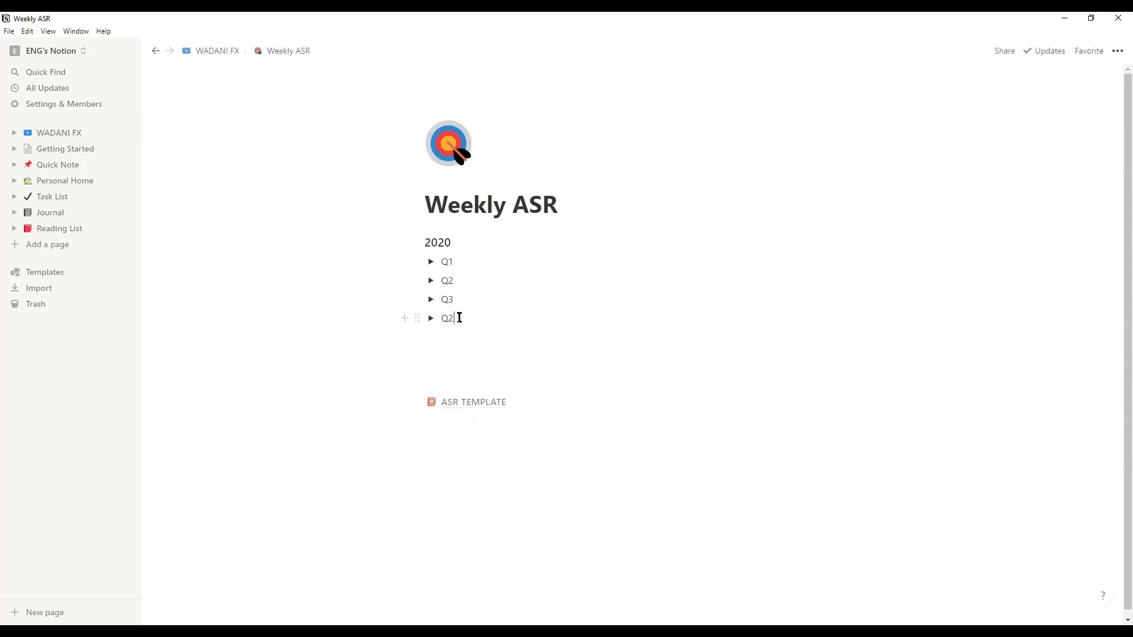
type("4")
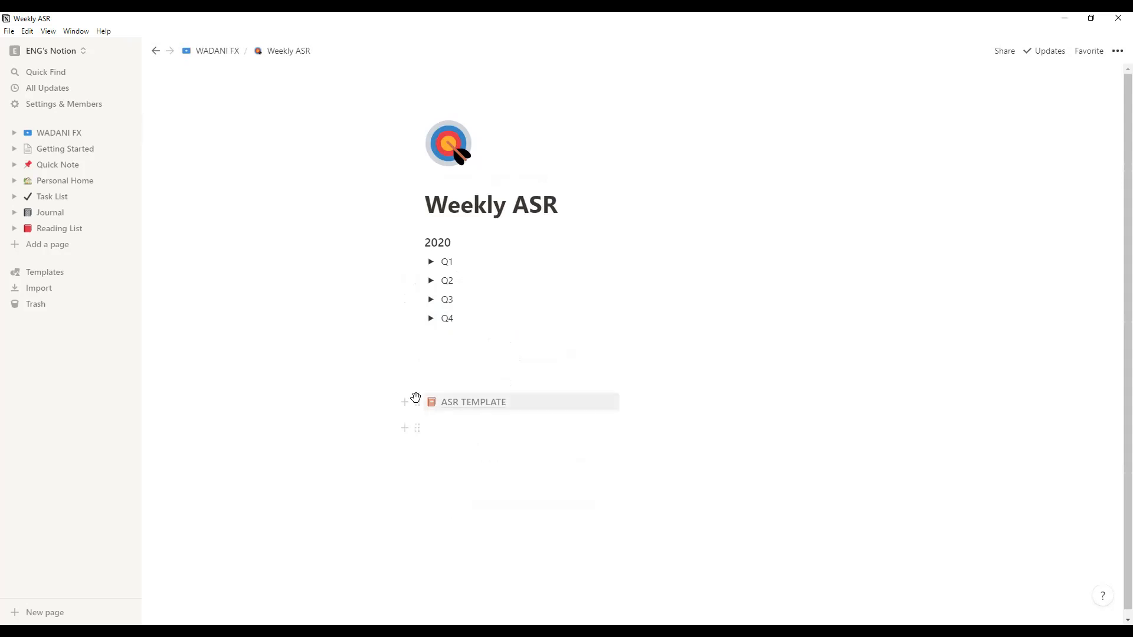
Step: Test the new Q4 toggle by opening and closing it, and leave it expanded
left_click_drag(448, 261, 451, 305)
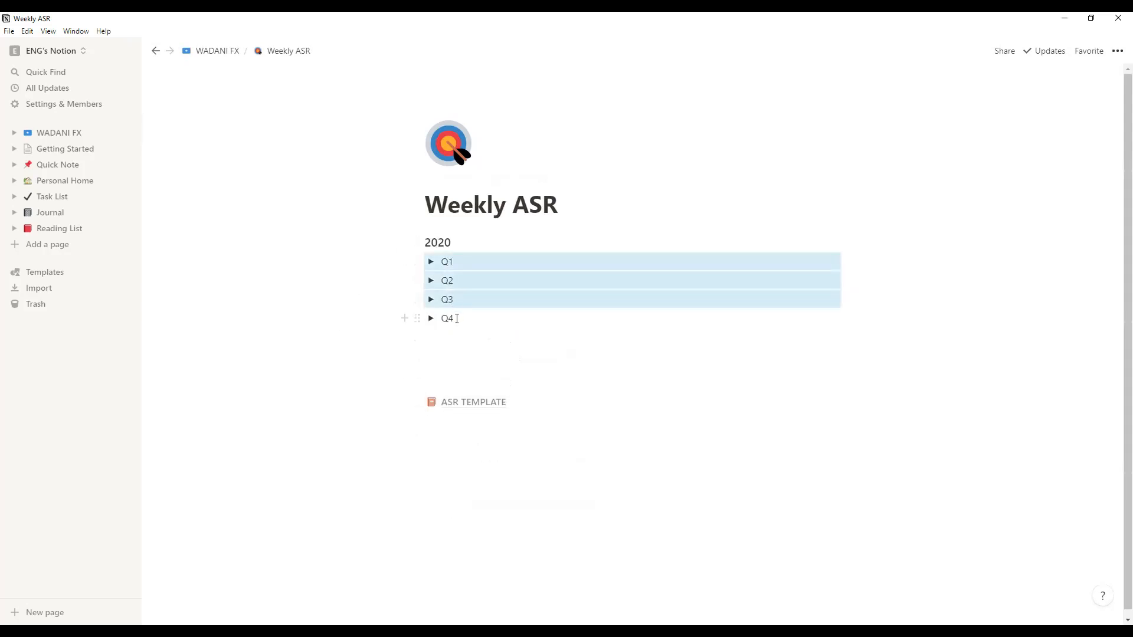
left_click(456, 318)
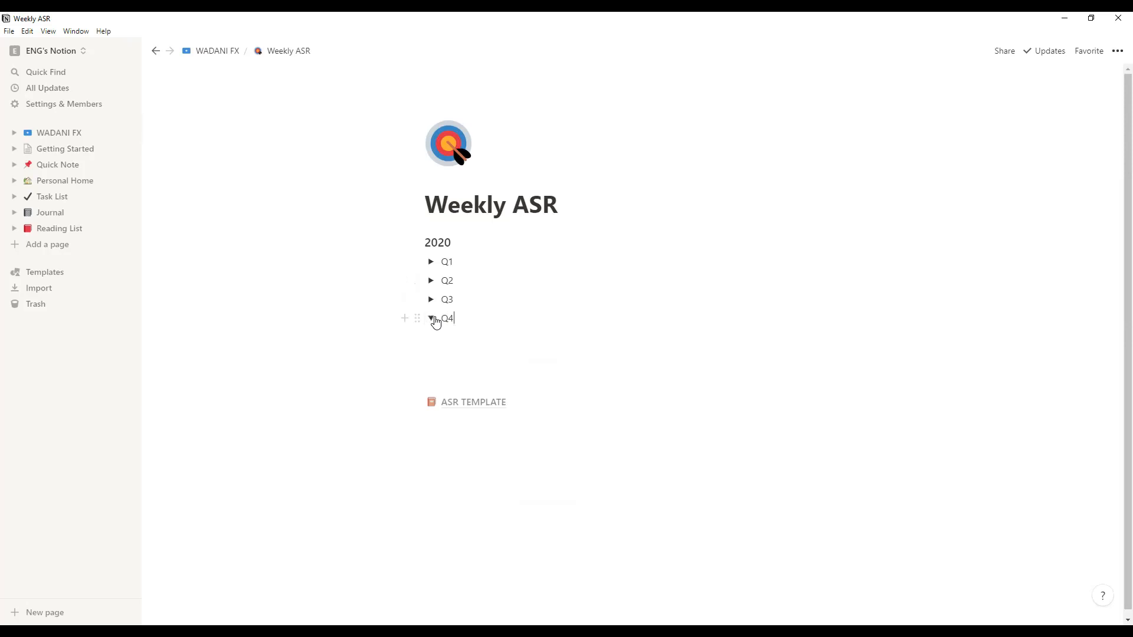
left_click(435, 321)
left_click(432, 322)
left_click(431, 321)
left_click(432, 320)
left_click(431, 321)
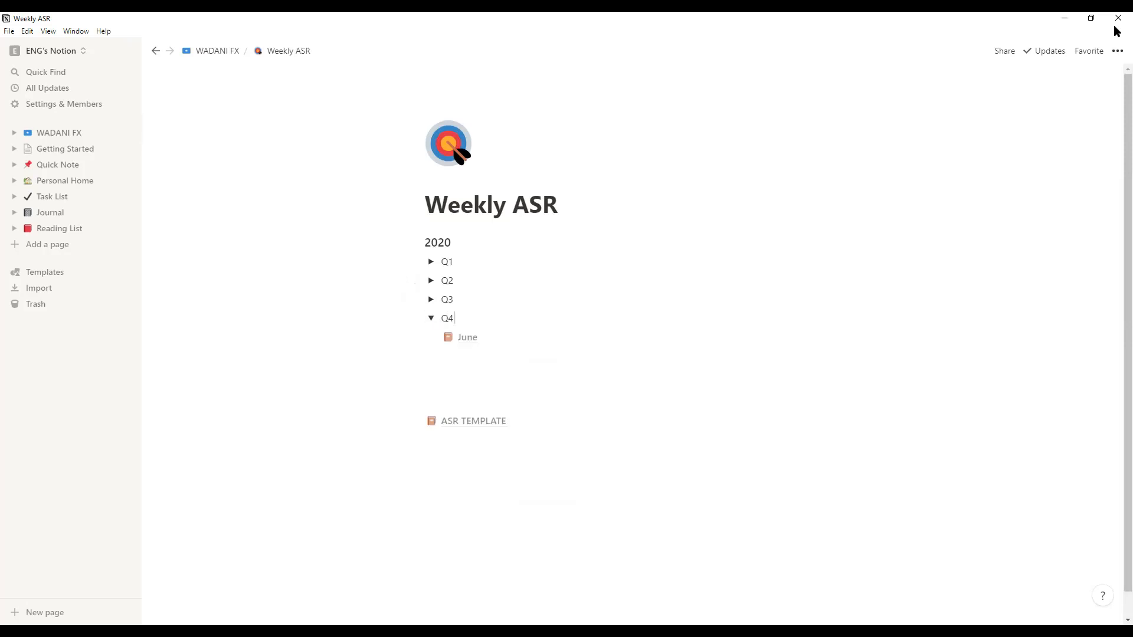
Step: View the June trade table inside Q4 and return to the Weekly ASR page
right_click(469, 340)
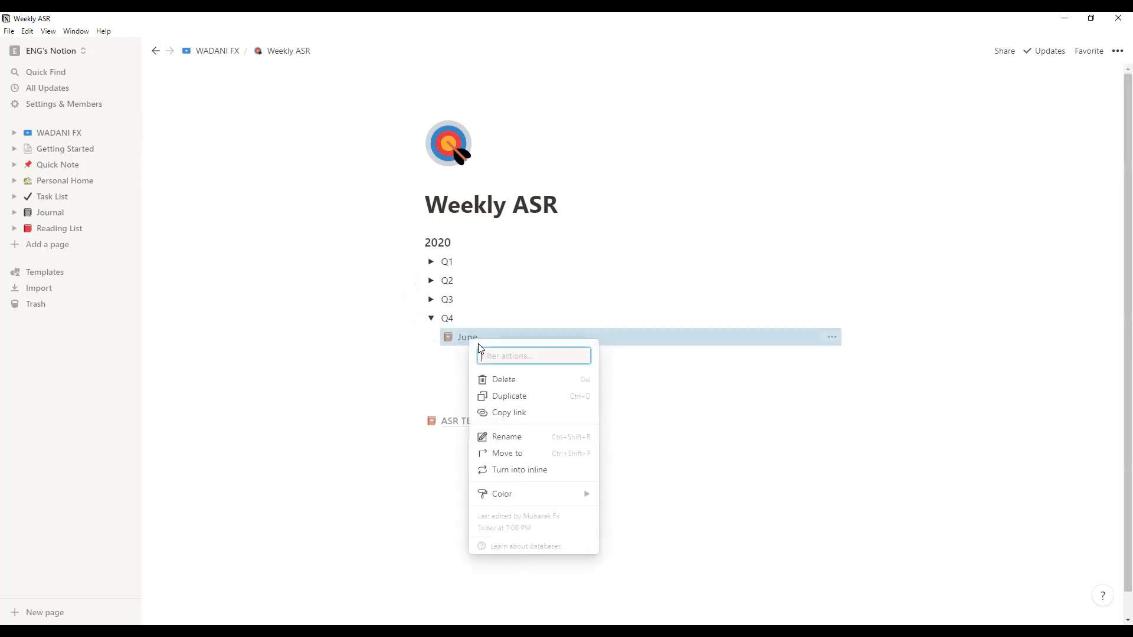
left_click(468, 342)
left_click(468, 337)
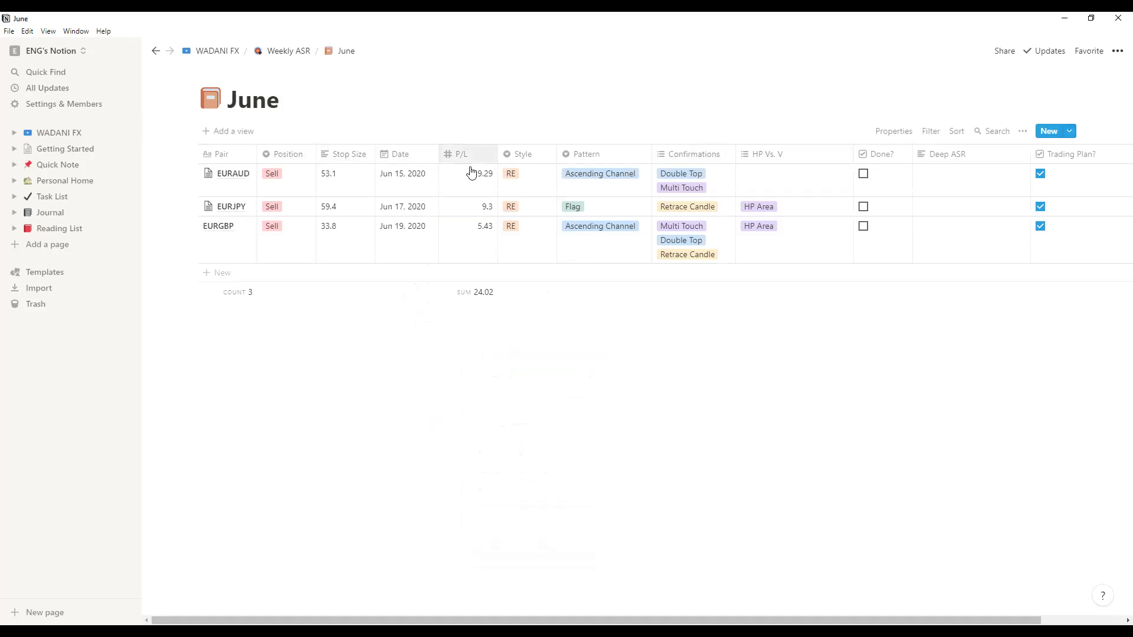
left_click(156, 51)
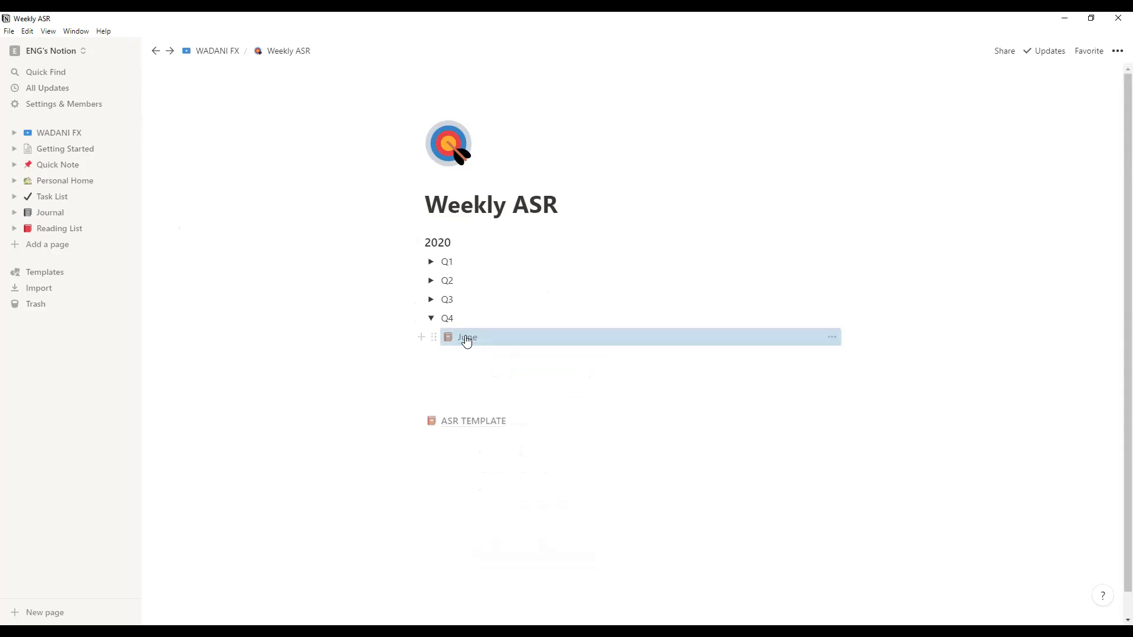
Step: Duplicate the June table three times directly inside the Q4 toggle
right_click(466, 341)
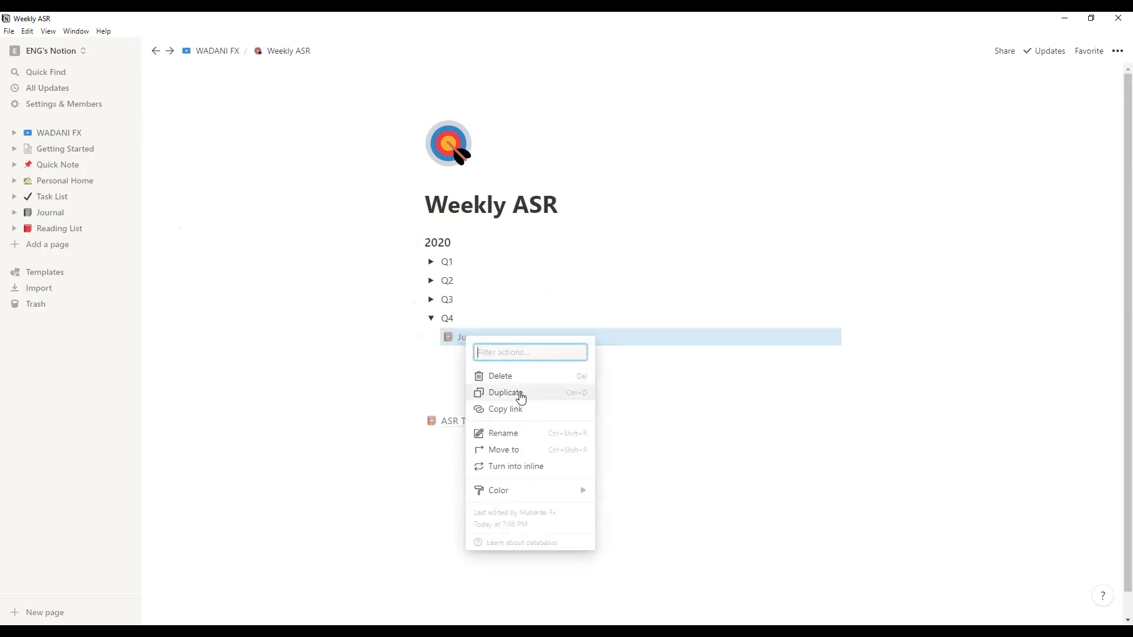
left_click(619, 386)
right_click(469, 337)
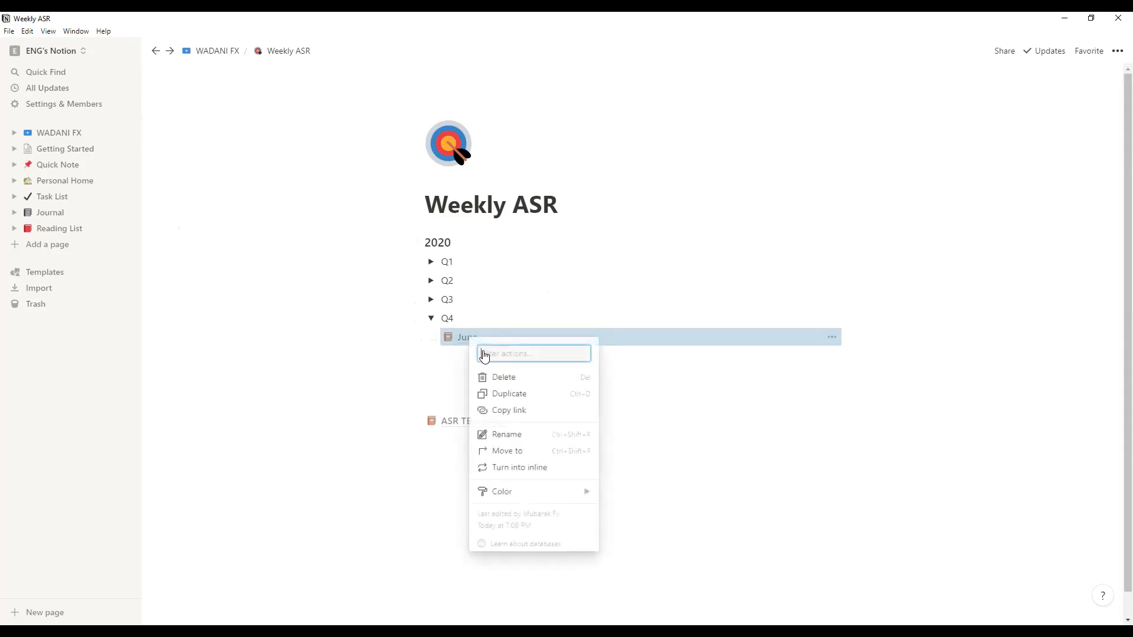
left_click(508, 393)
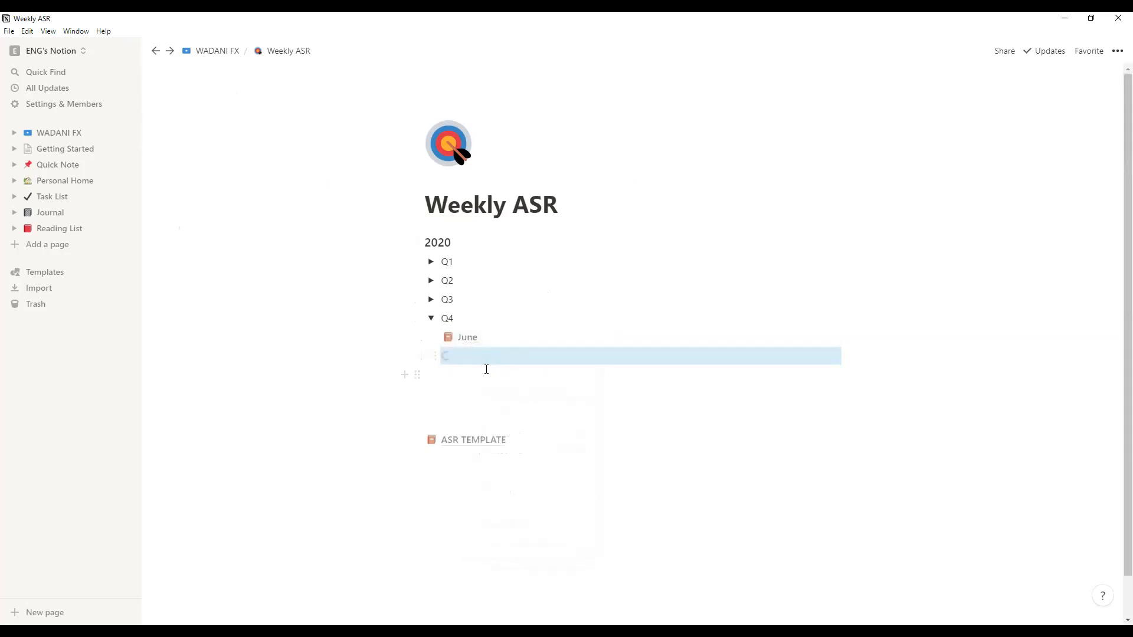
right_click(474, 357)
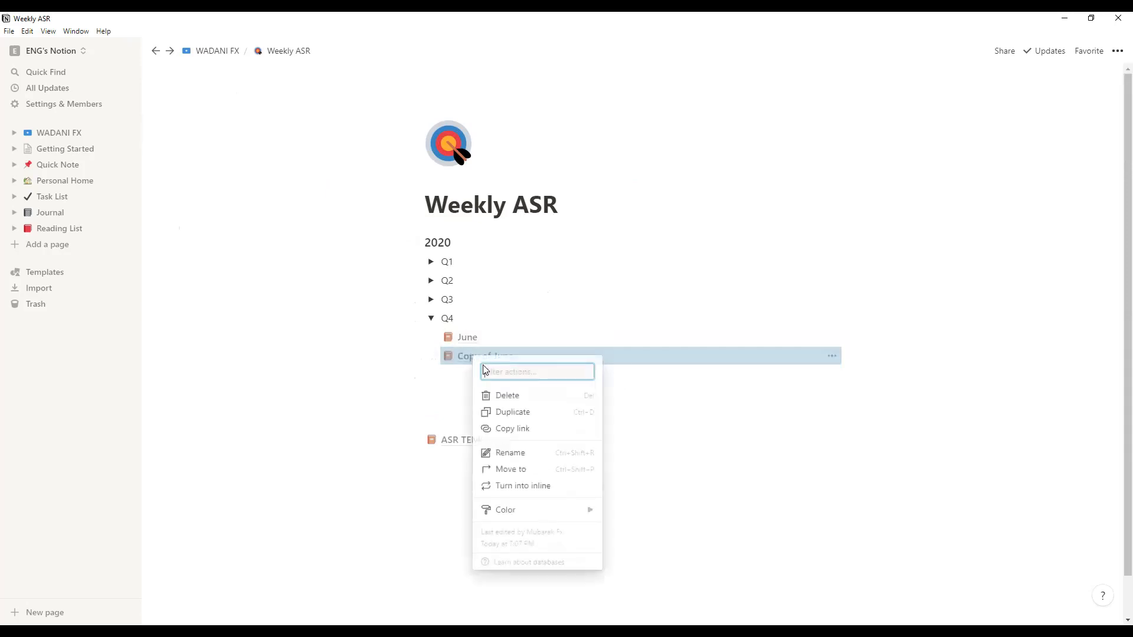
left_click(514, 413)
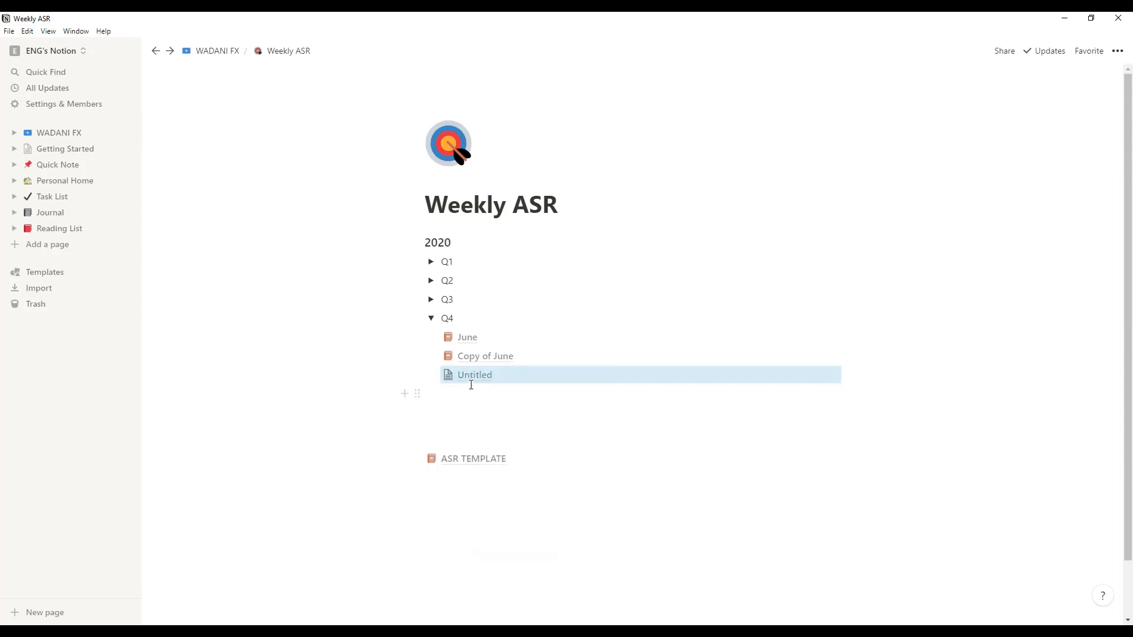
right_click(473, 378)
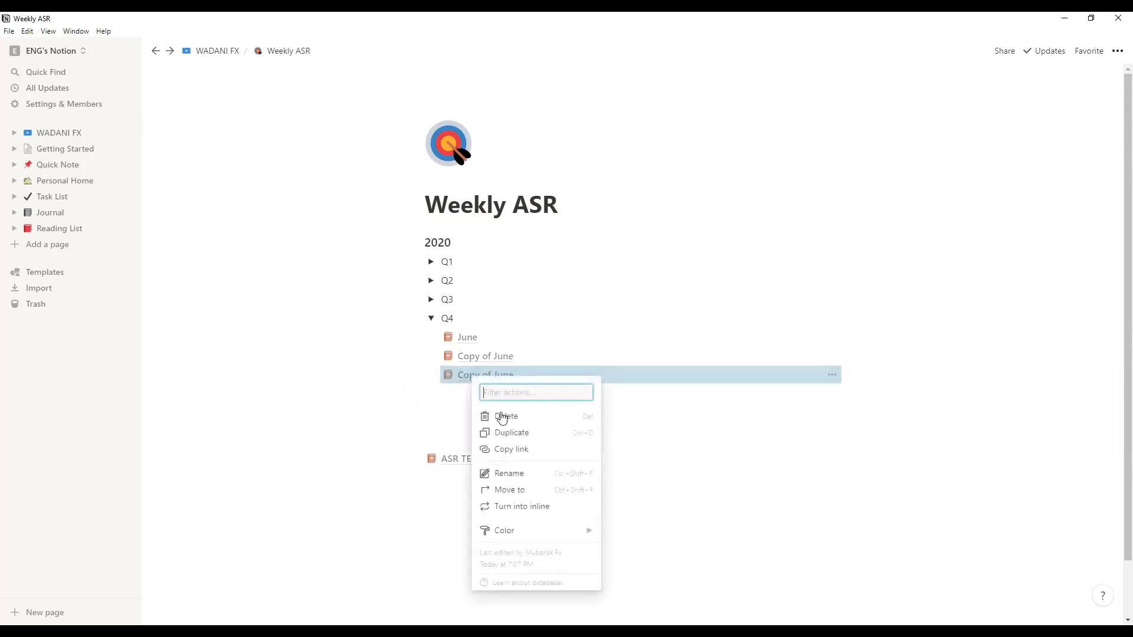
left_click(518, 434)
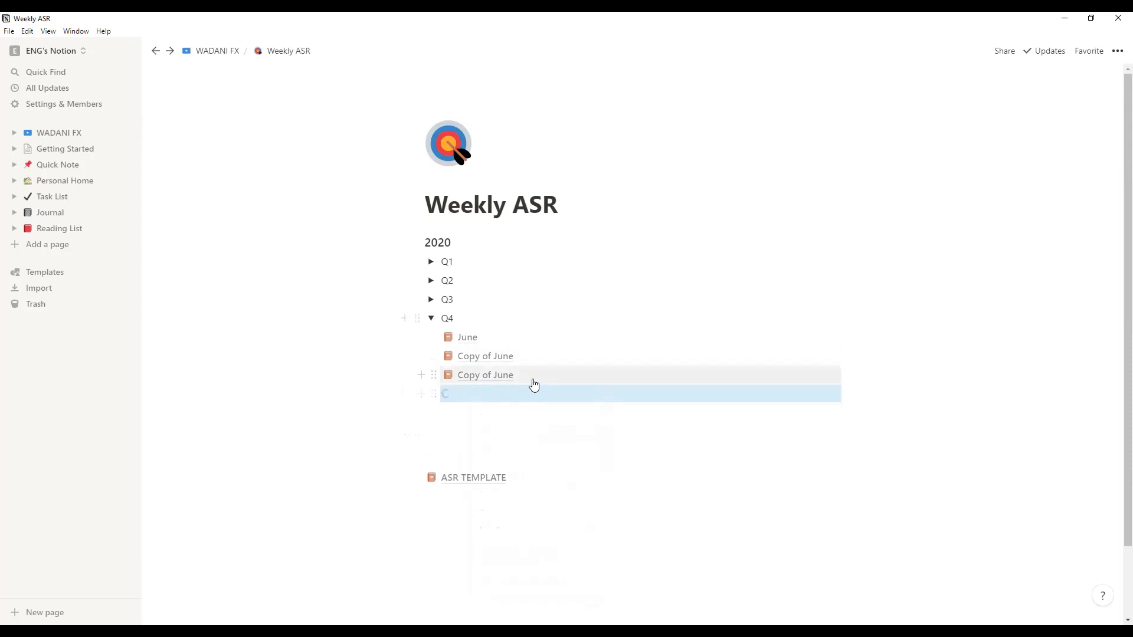
Step: Add a toggle named SEPTEMBER as the first item inside Q4 and move the June table into it
left_click(482, 323)
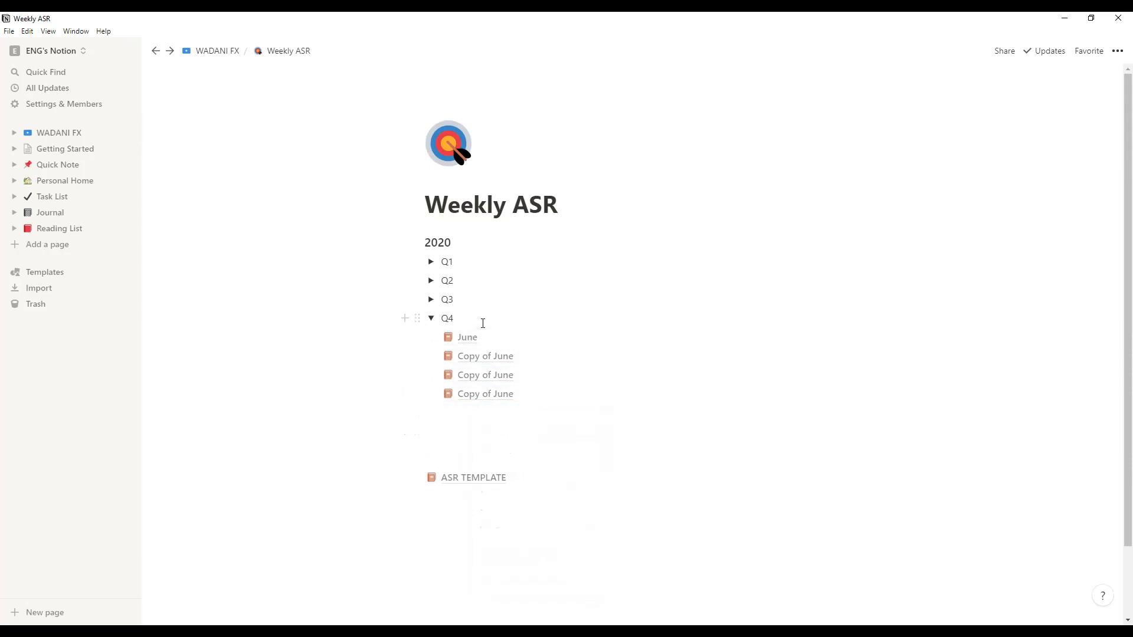
key("Return")
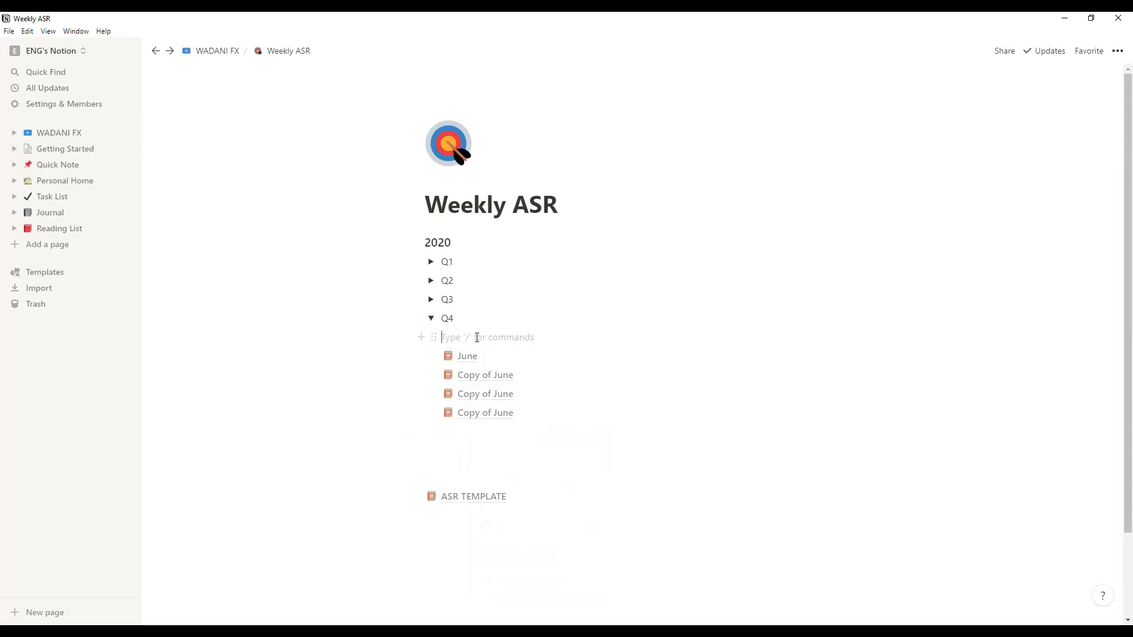
type("/")
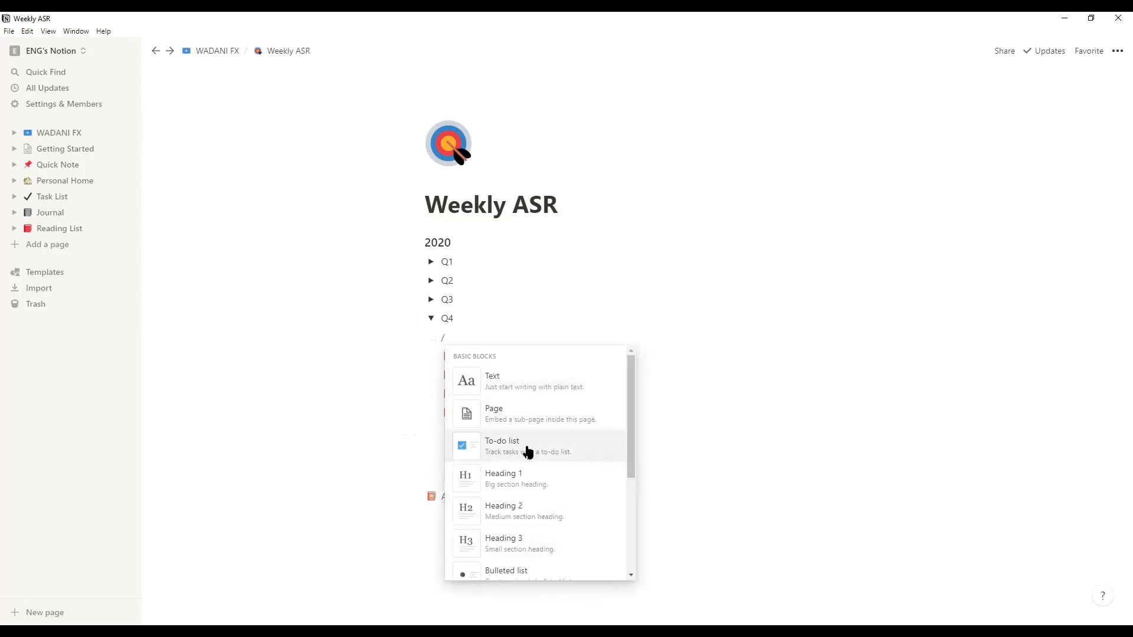
scroll(546, 469, "down", 2)
scroll(550, 475, "down", 1)
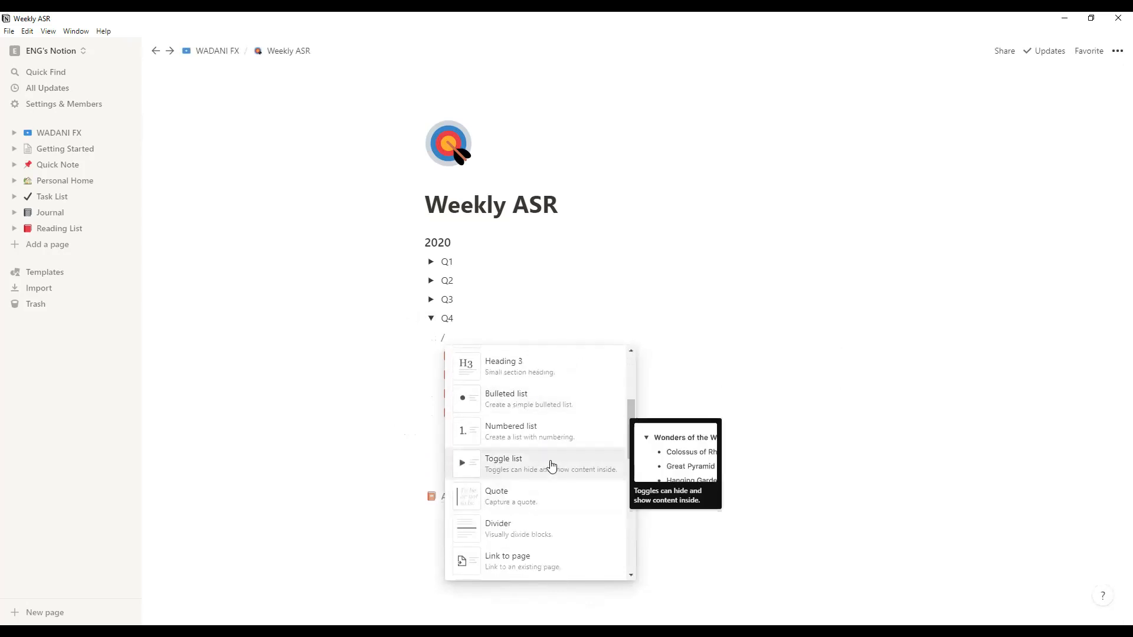
left_click(520, 465)
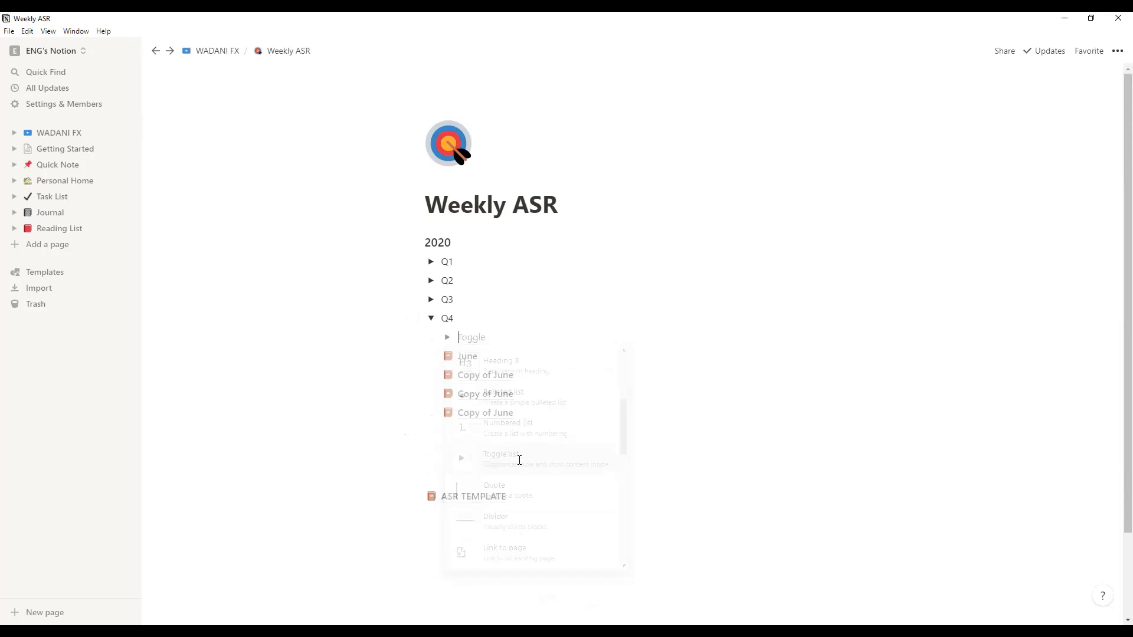
left_click(450, 340)
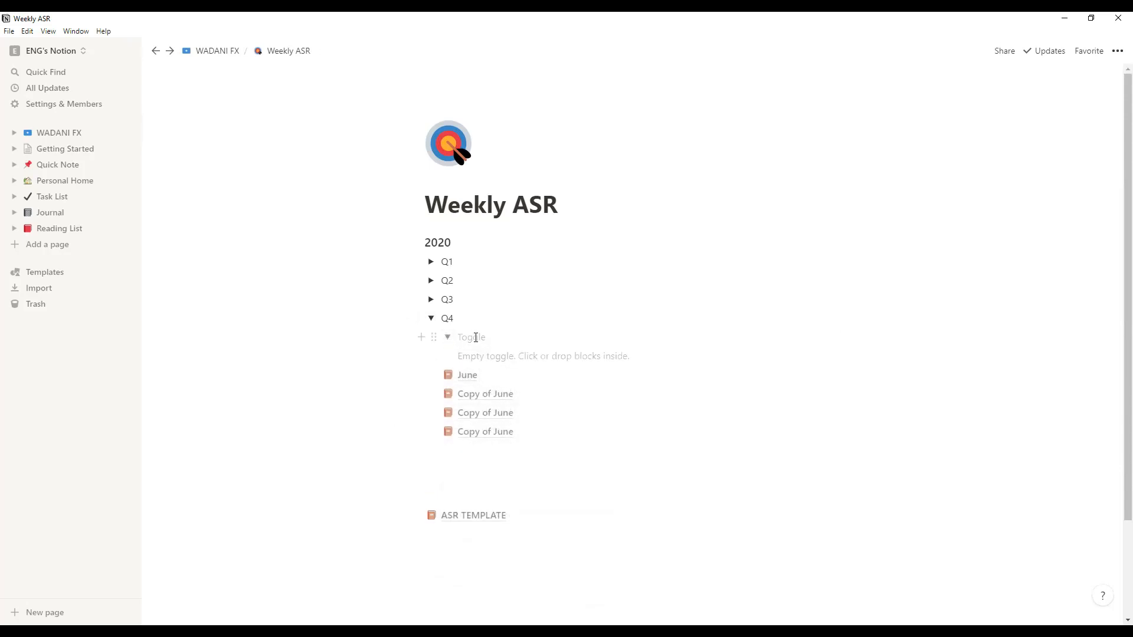
type("SEP")
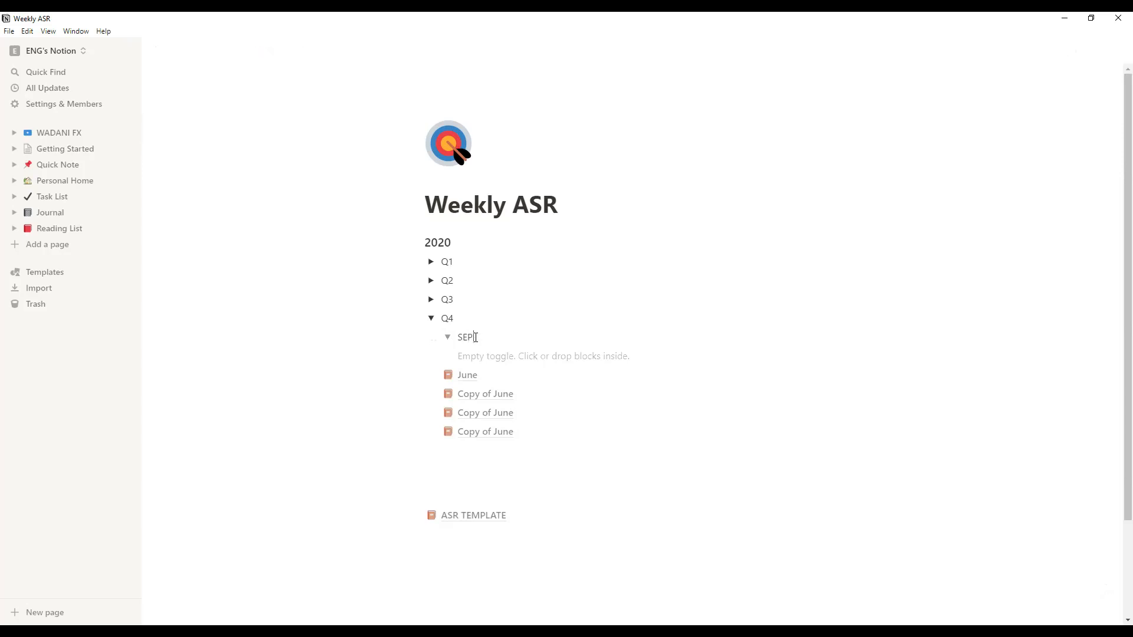
type("TEMBER")
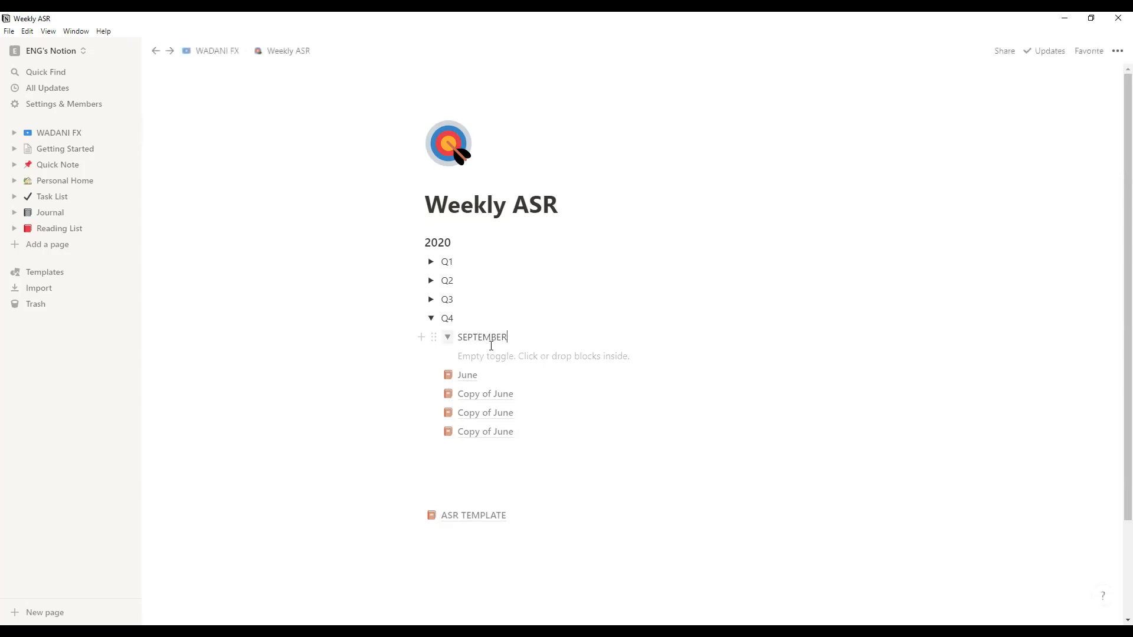
left_click(491, 357)
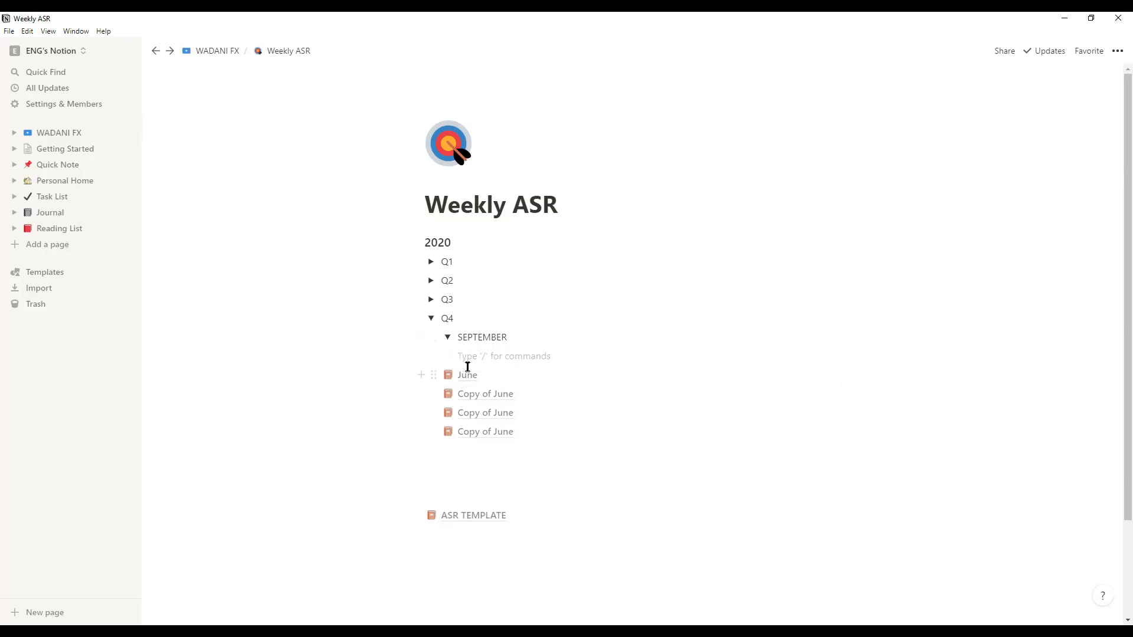
left_click_drag(472, 378, 478, 356)
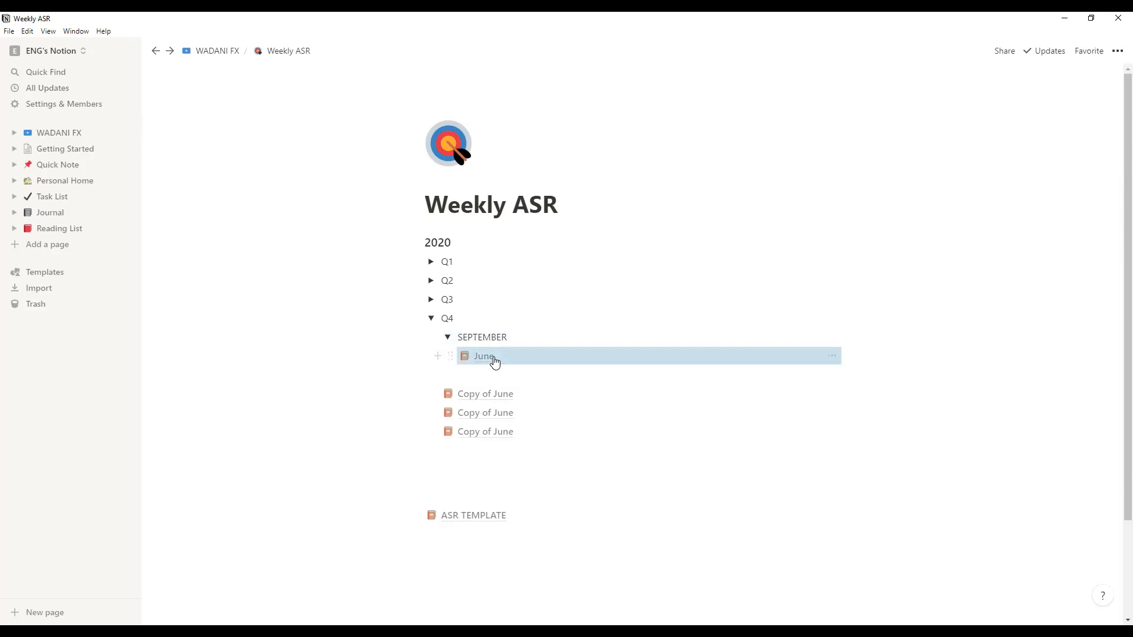
Step: Test the SEPTEMBER toggle by collapsing and expanding it, view the June table inside, and return to the Weekly ASR page
left_click(448, 339)
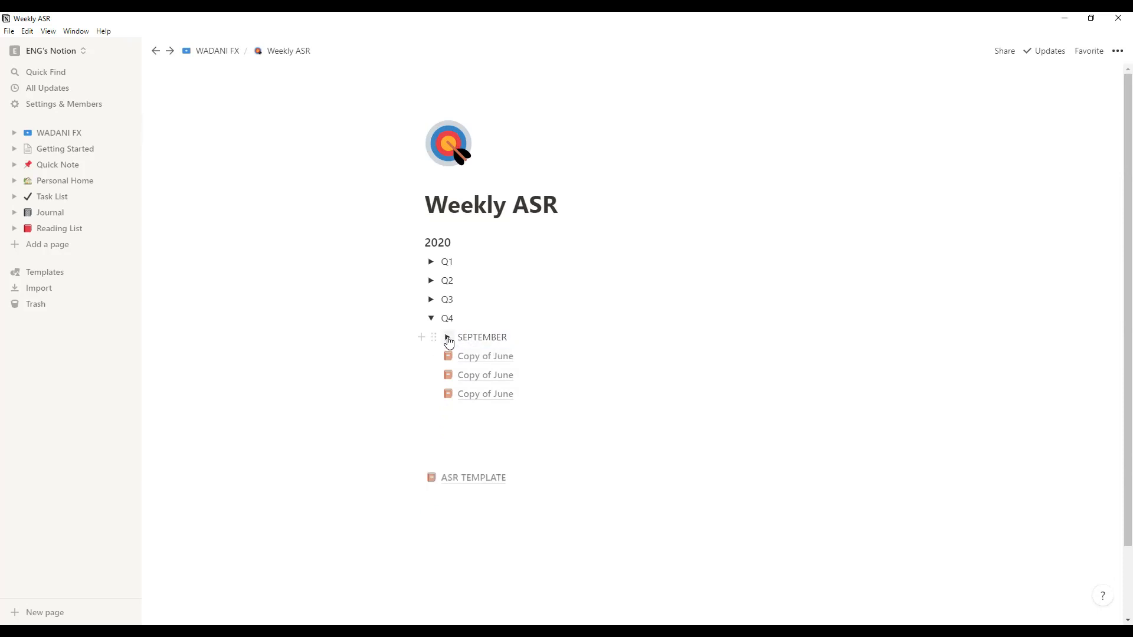
left_click(448, 339)
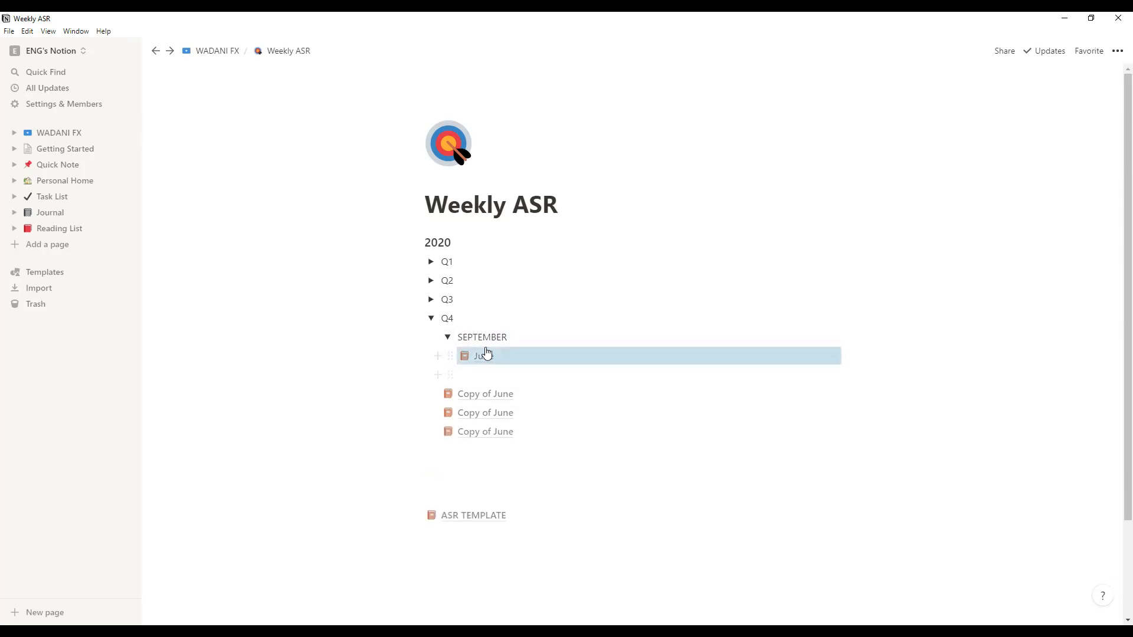
left_click(514, 356)
left_click(156, 51)
Step: Make two copies of the June table inside the SEPTEMBER toggle
right_click(499, 362)
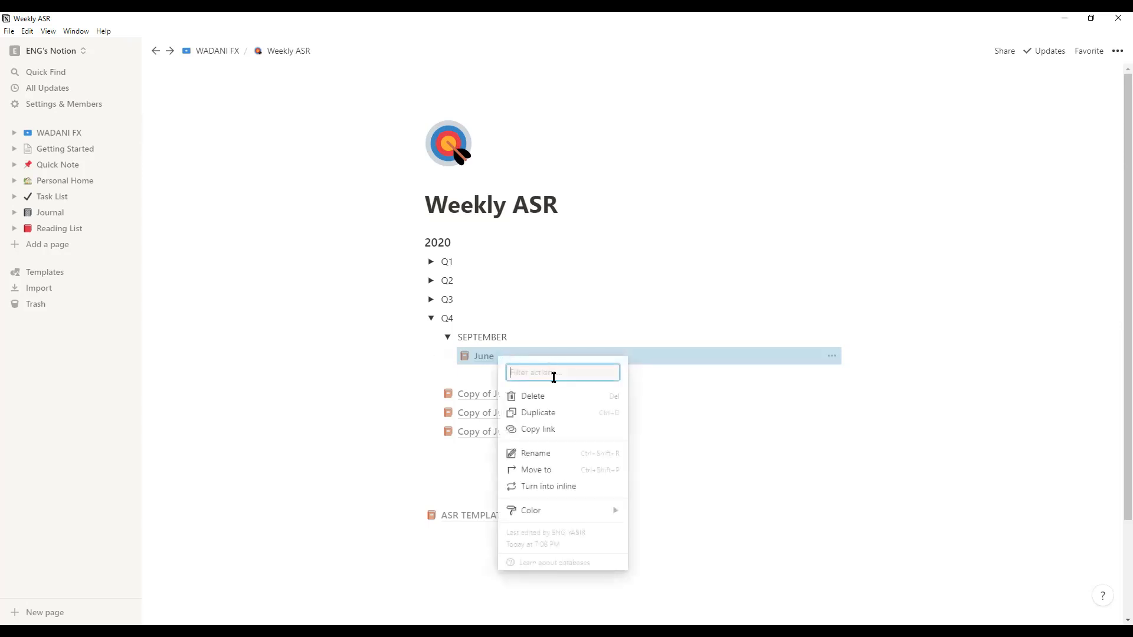
left_click(549, 418)
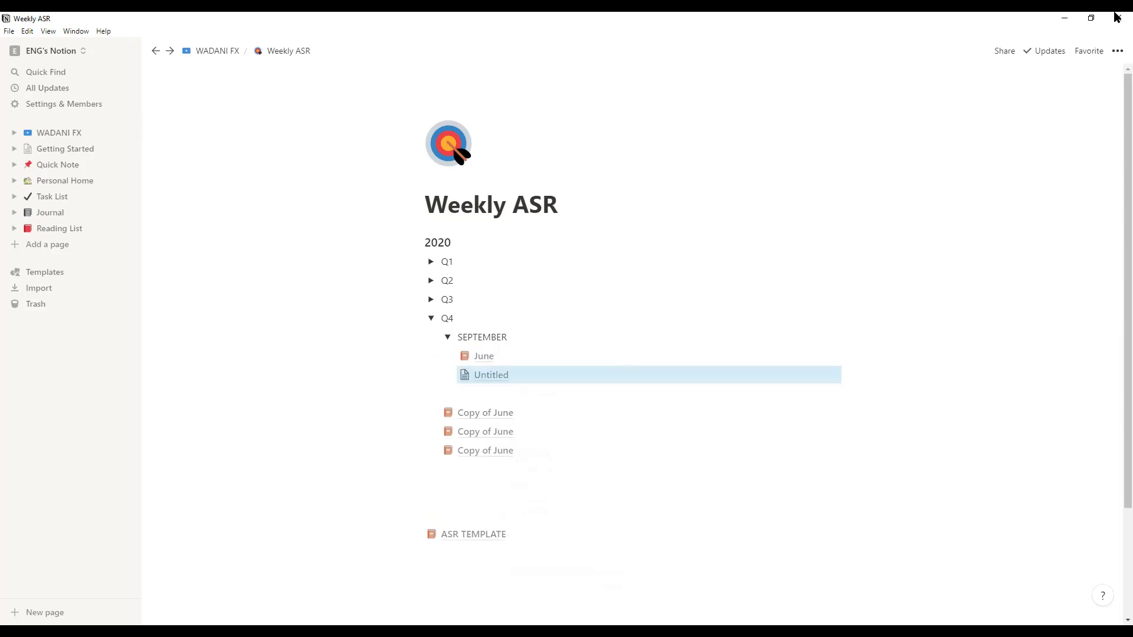
right_click(488, 375)
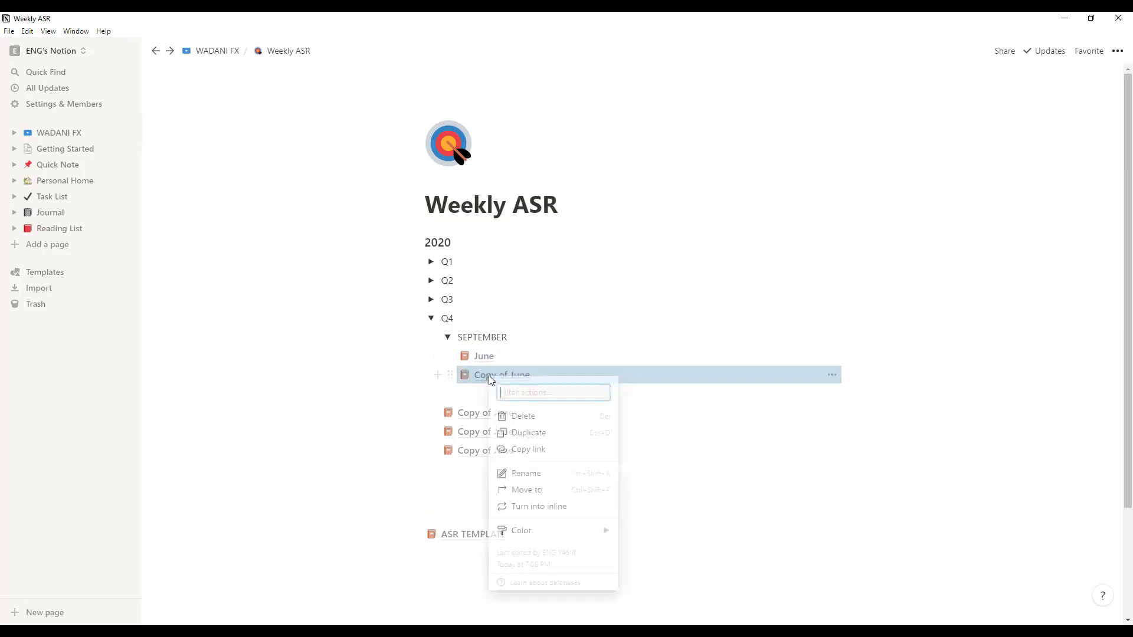
left_click(536, 434)
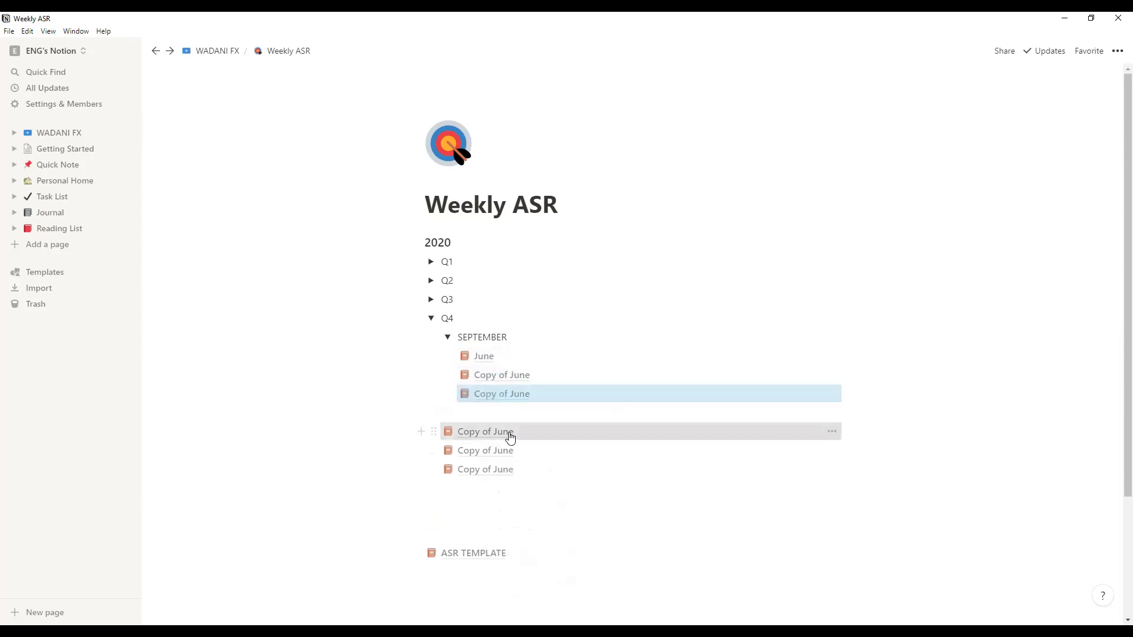
Step: Delete the three June copies that sit outside the SEPTEMBER toggle in Q4
right_click(511, 438)
left_click(564, 264)
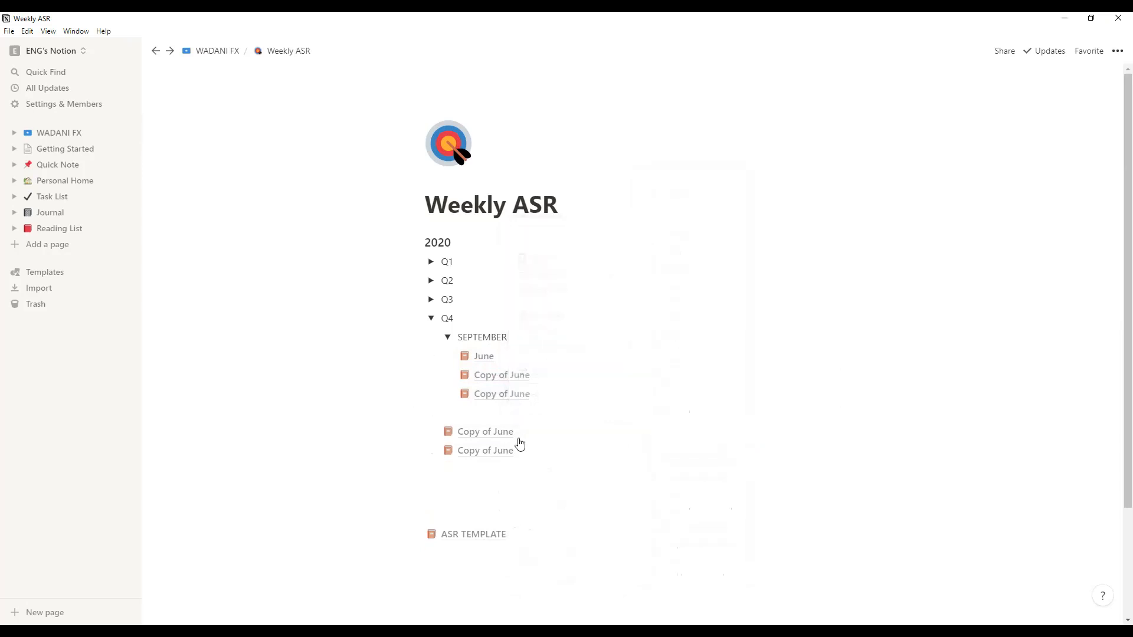
right_click(488, 435)
left_click(541, 263)
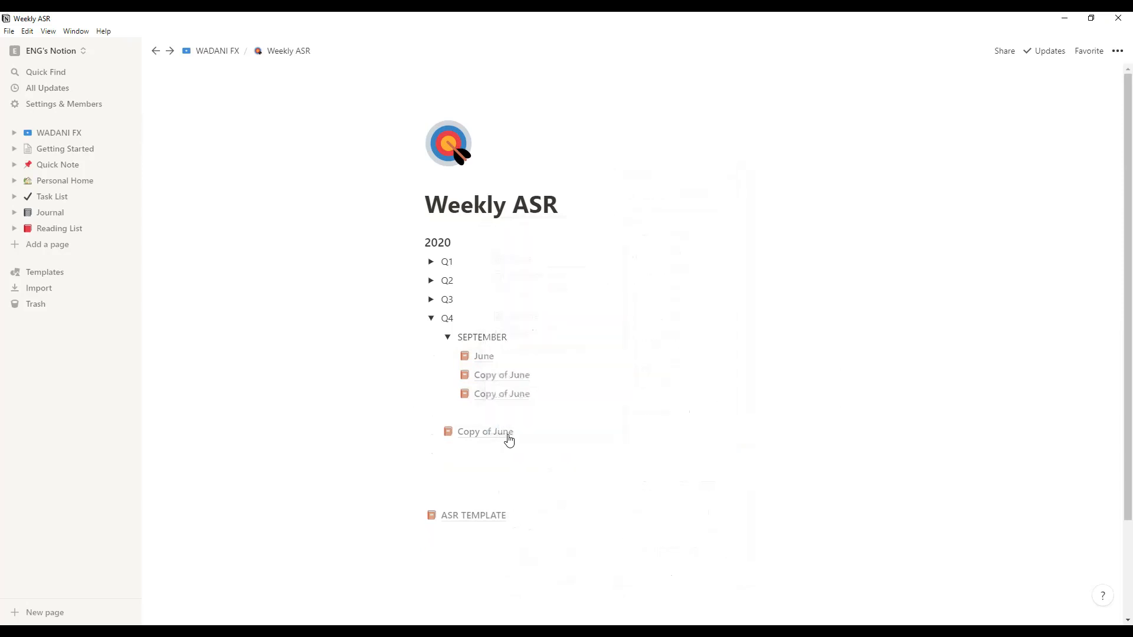
right_click(503, 434)
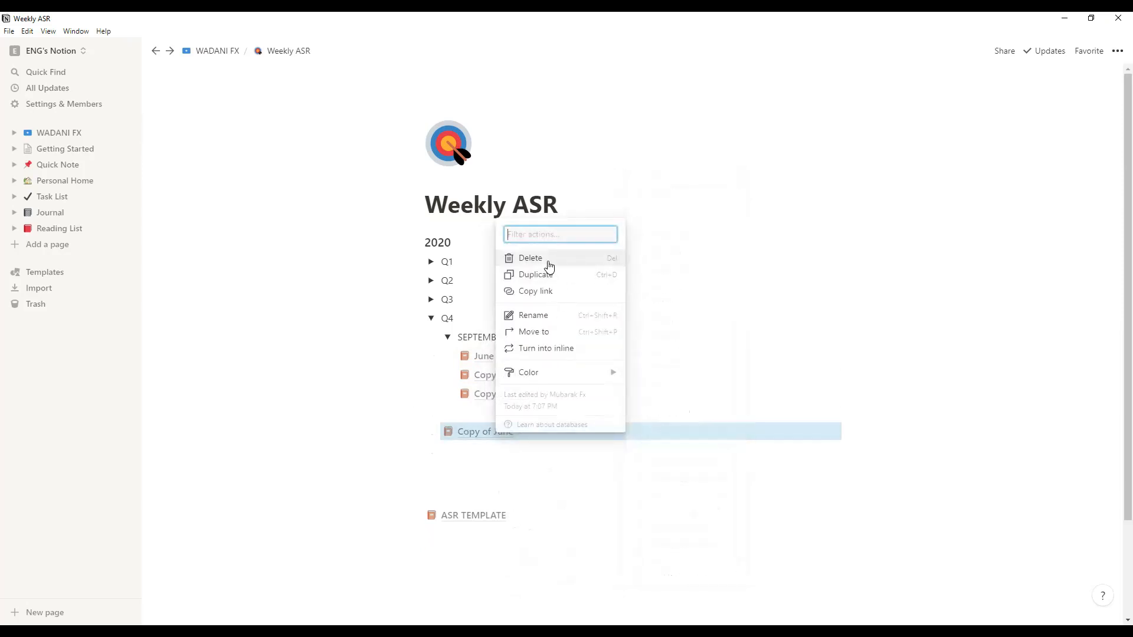
left_click(548, 263)
Step: Duplicate the last June copy inside the SEPTEMBER toggle two more times
right_click(489, 393)
left_click(530, 451)
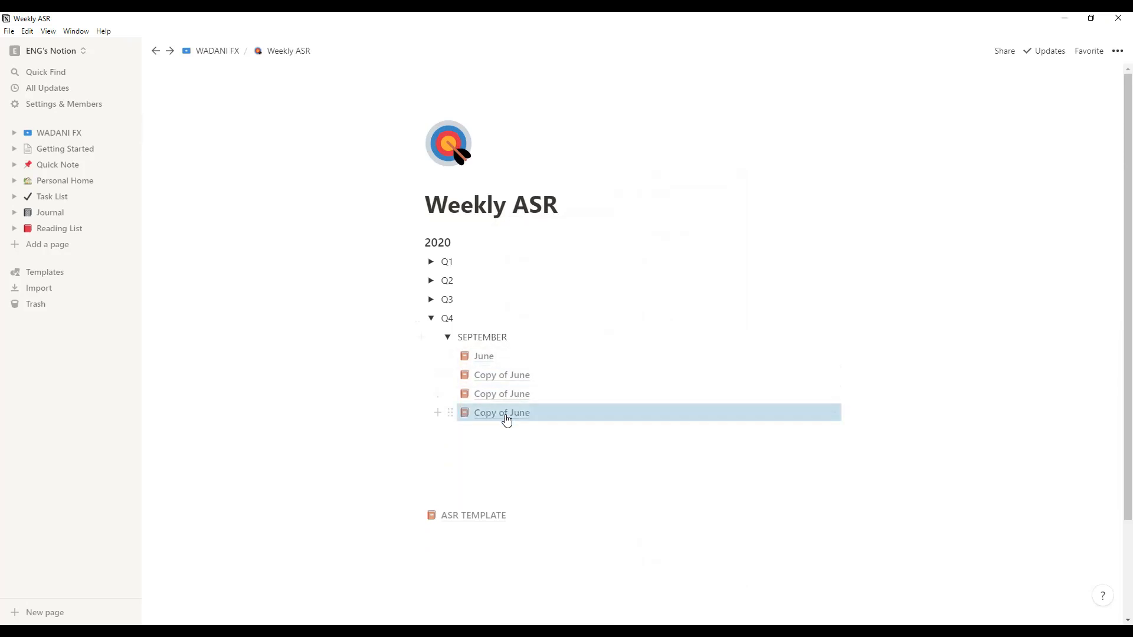
right_click(506, 416)
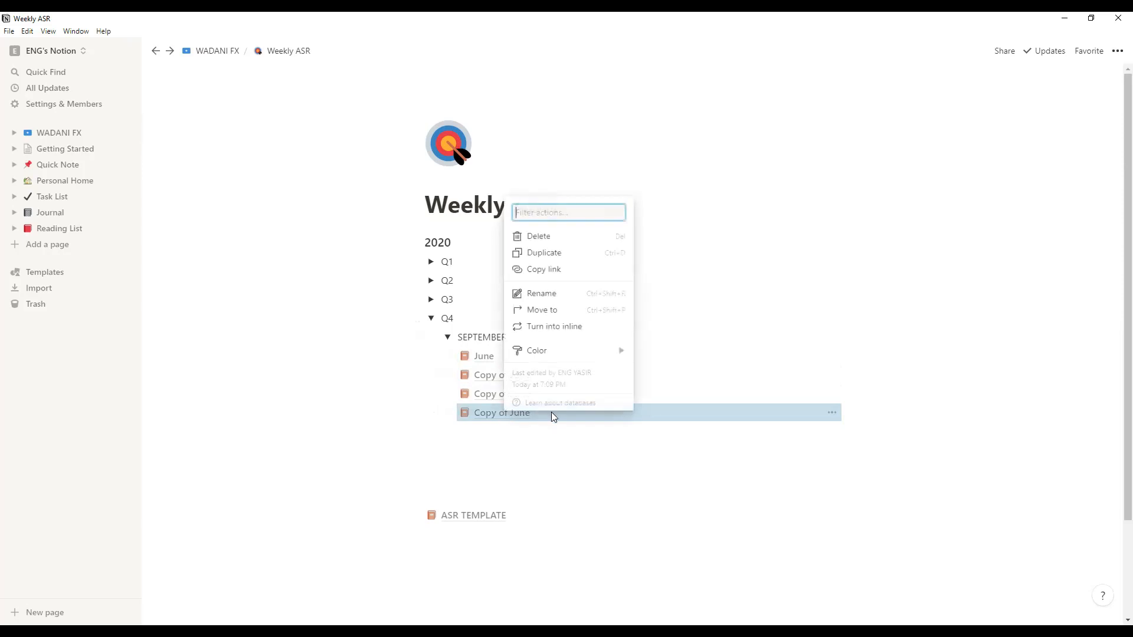
left_click(543, 253)
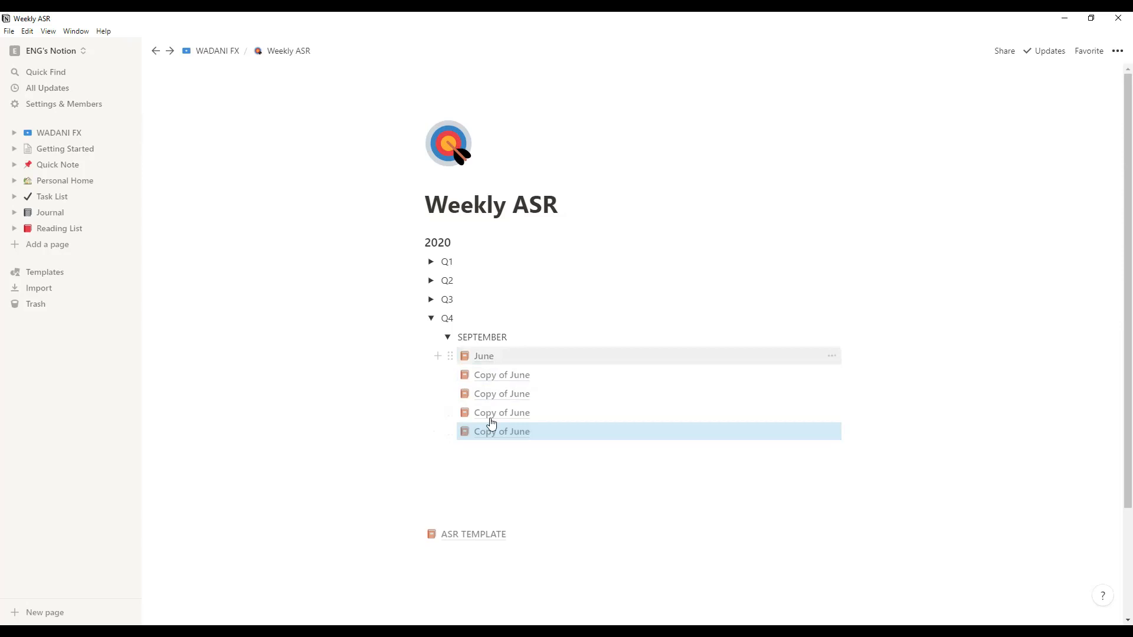
Step: Rename the original June table inside SEPTEMBER as WEEK 1
right_click(493, 358)
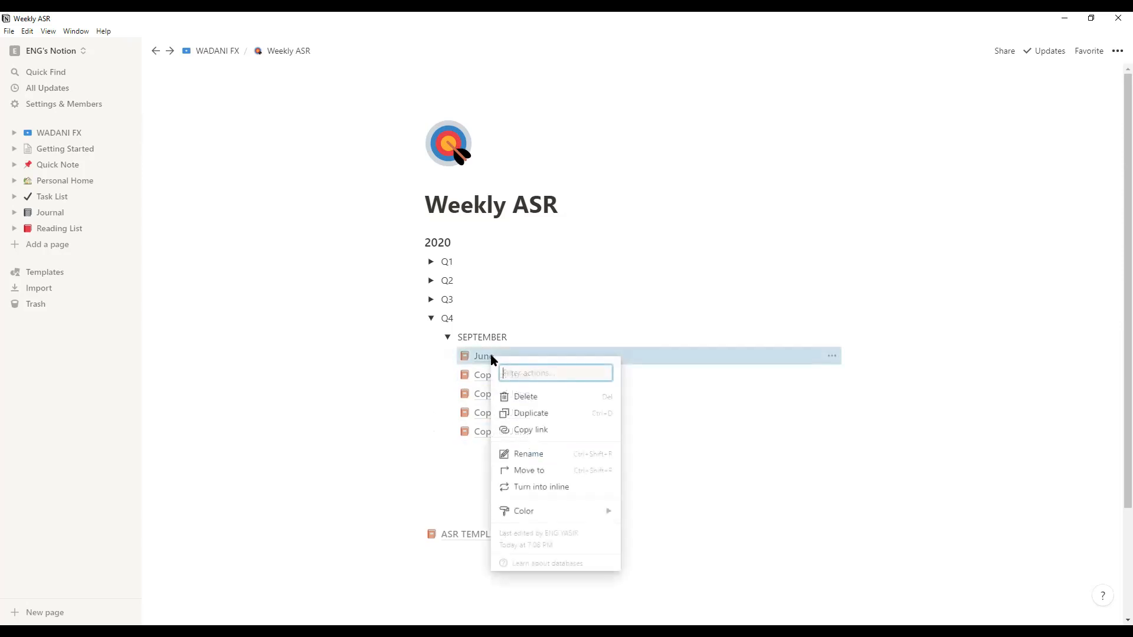
left_click(540, 461)
type("WEEK")
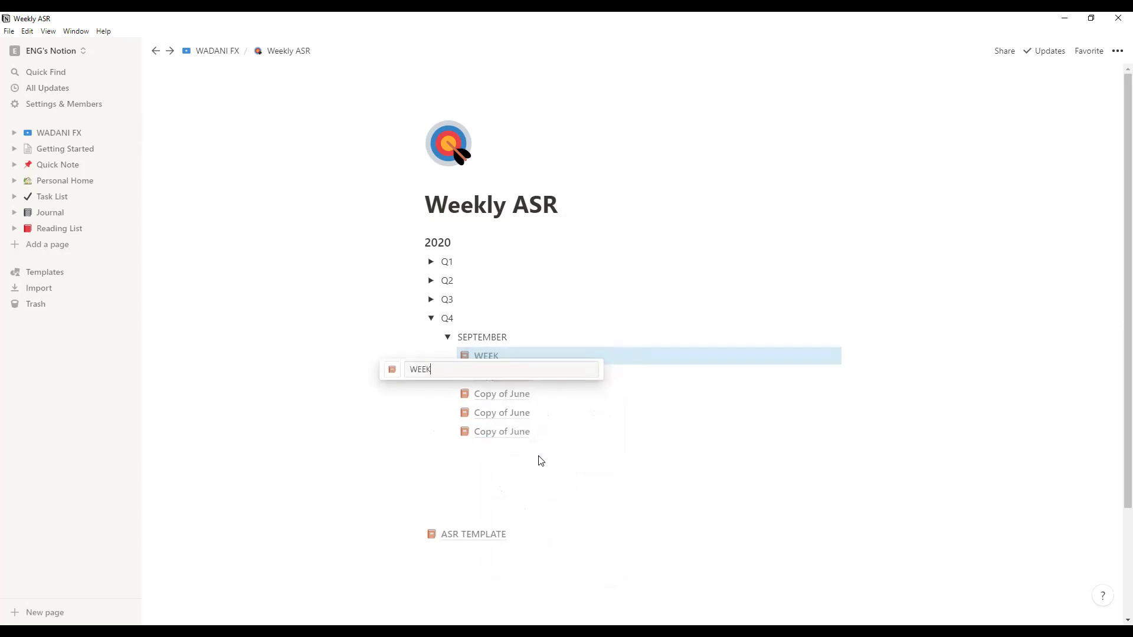
type(" 1")
left_click(741, 477)
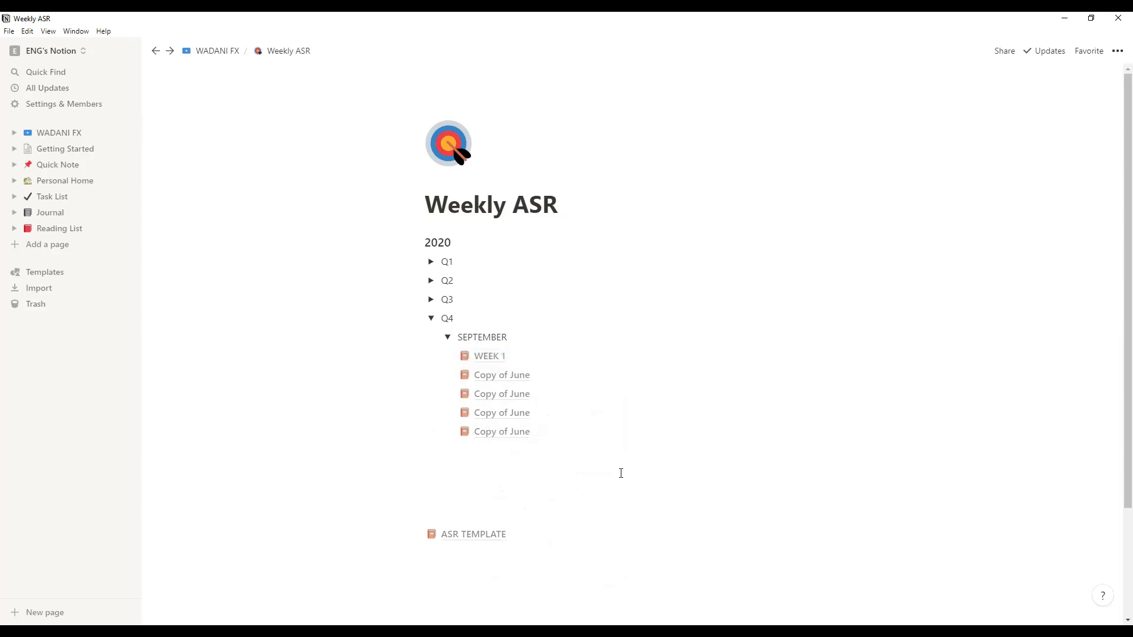
Step: Rename the first June copy below WEEK 1 as WEEK 2
right_click(502, 376)
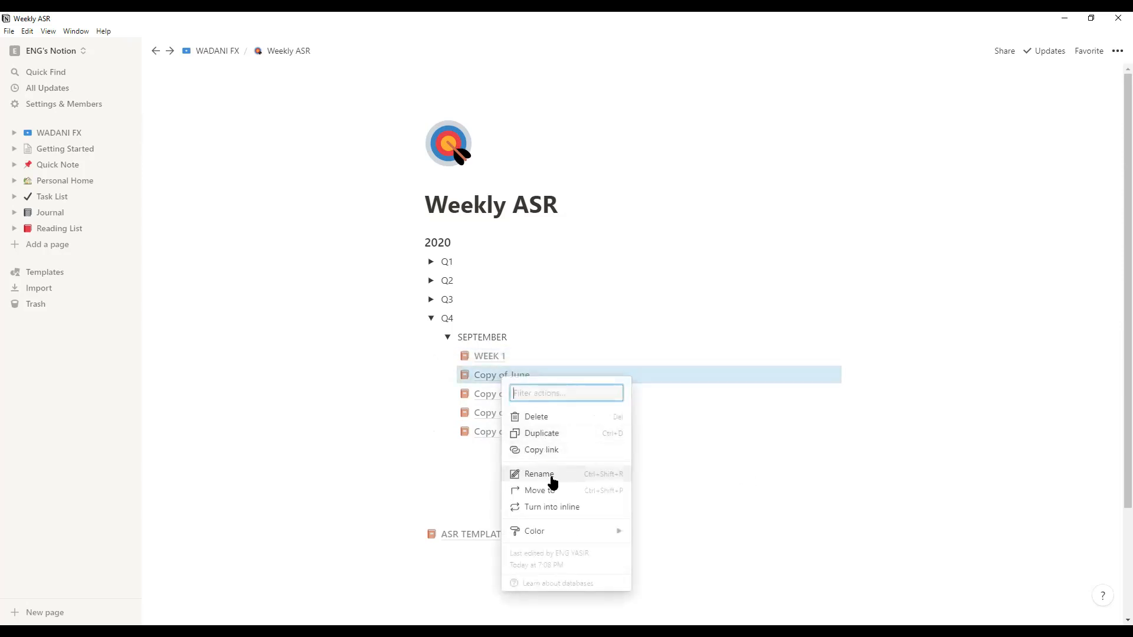
left_click(553, 478)
type("WEE")
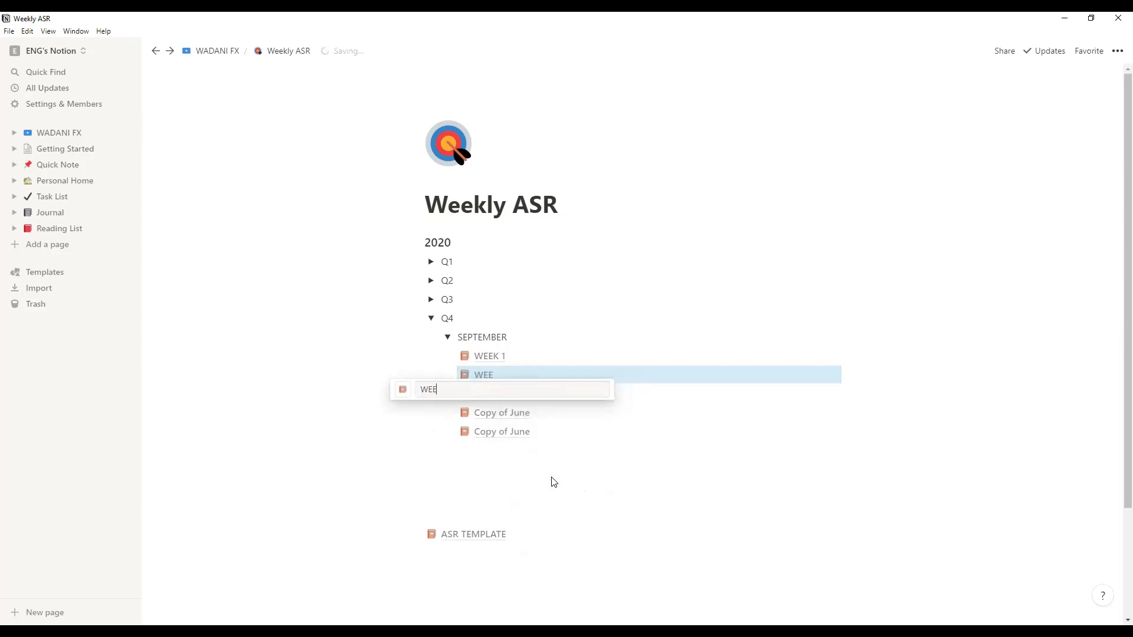
type("K 2")
left_click(626, 501)
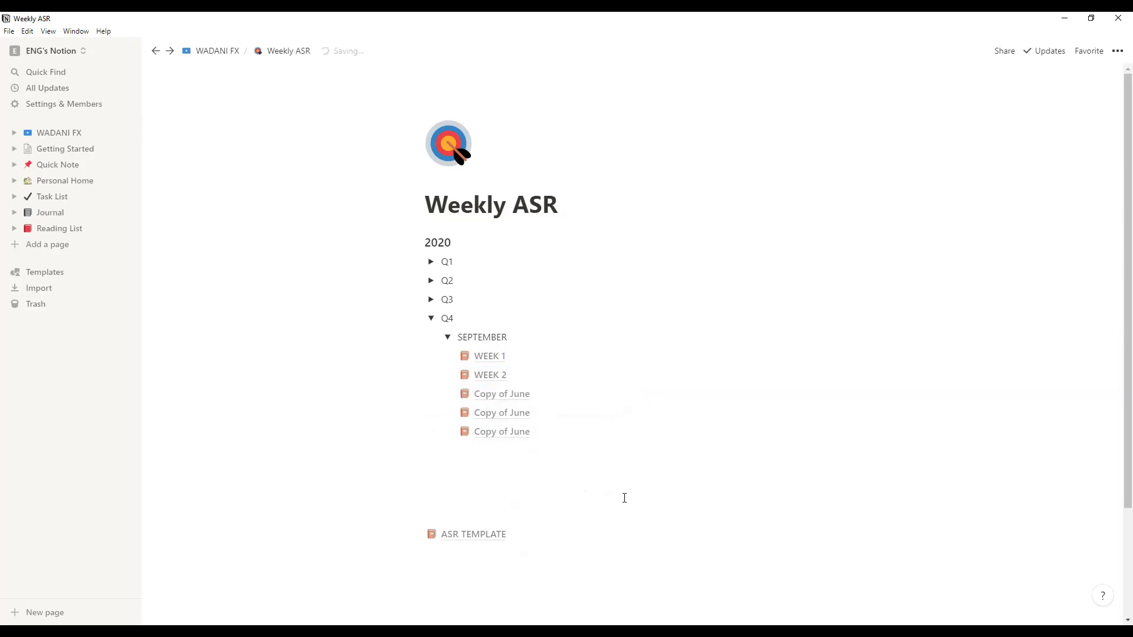
Step: Rename the first remaining June copy below WEEK 2 as WEEK 3
right_click(505, 390)
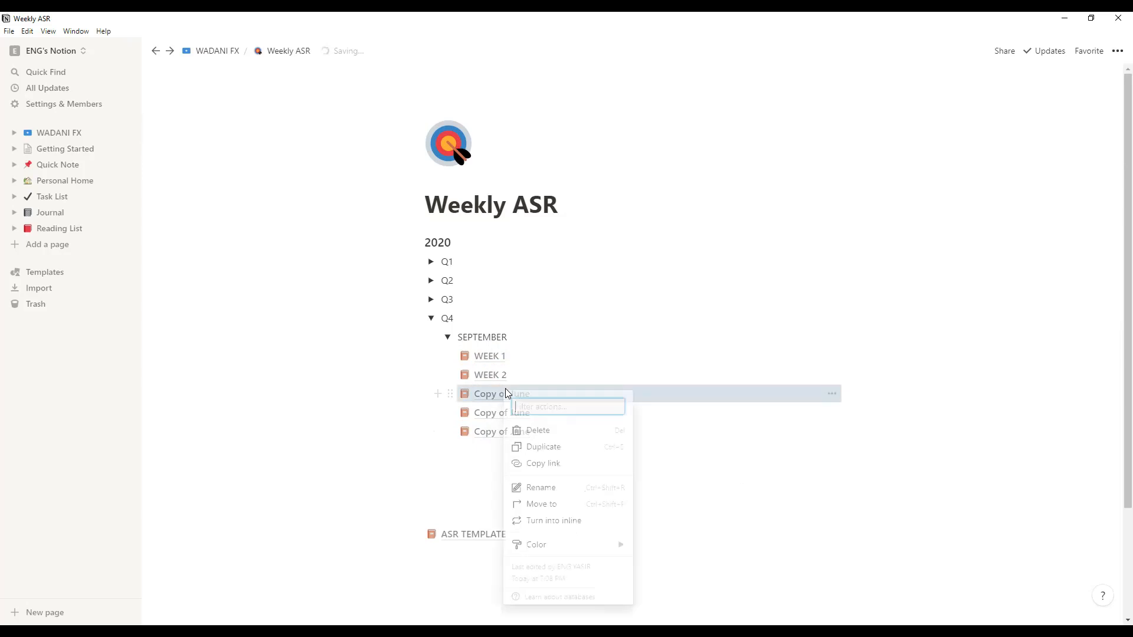
left_click(553, 491)
type("WEE")
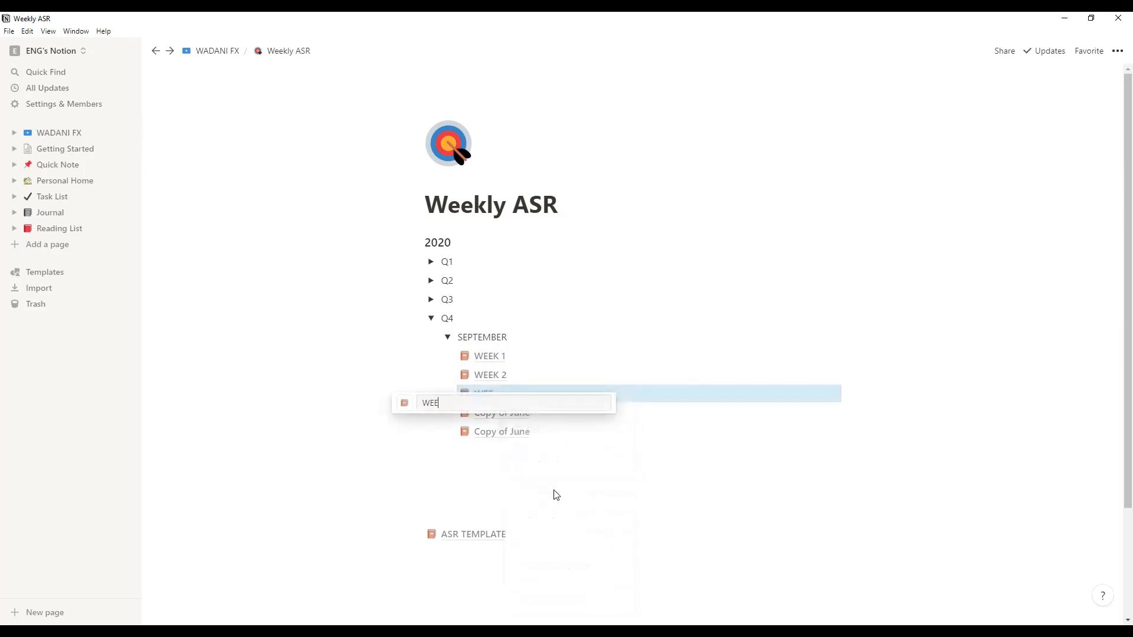
type("K 3")
left_click(554, 488)
Step: Rename the June copy directly below WEEK 3 as WEEK 4
right_click(536, 410)
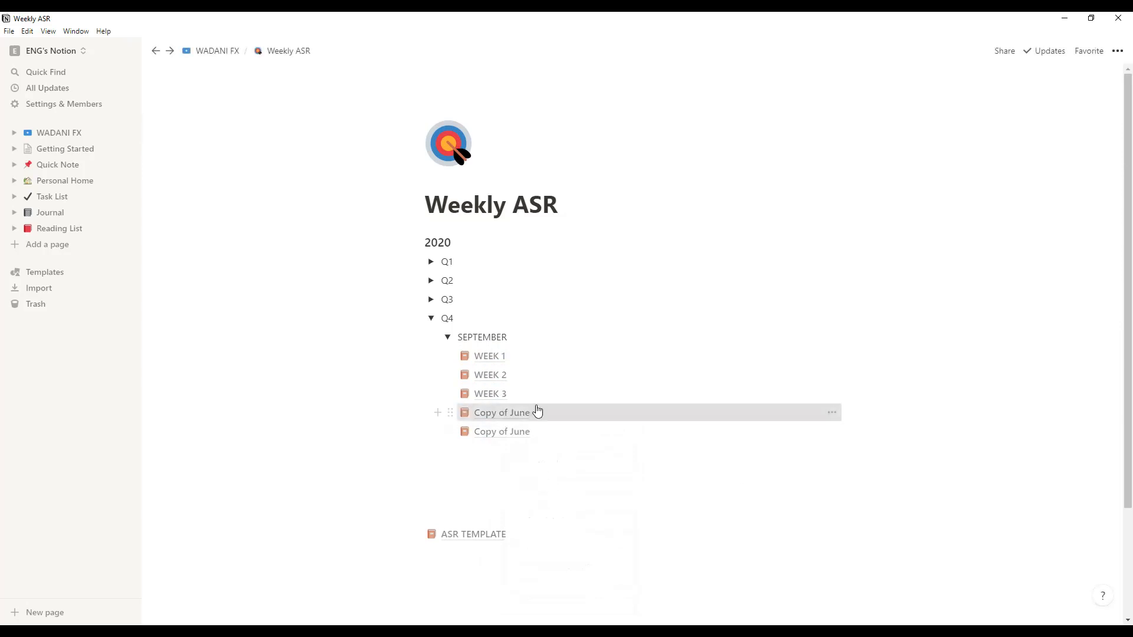
left_click(549, 296)
type("WEEK 4")
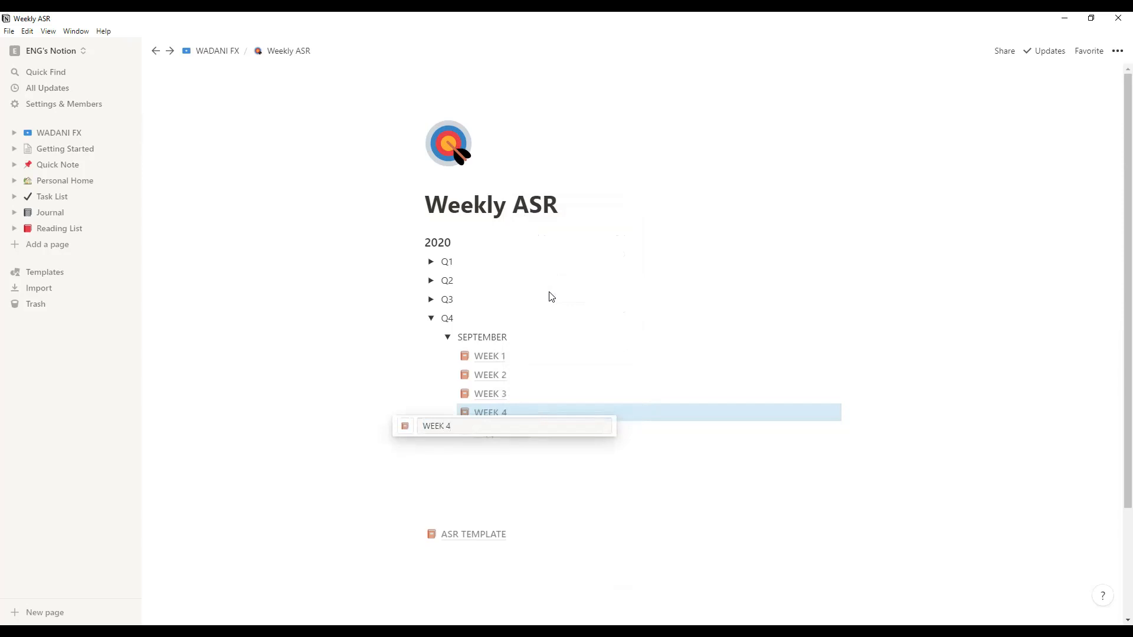
left_click(538, 465)
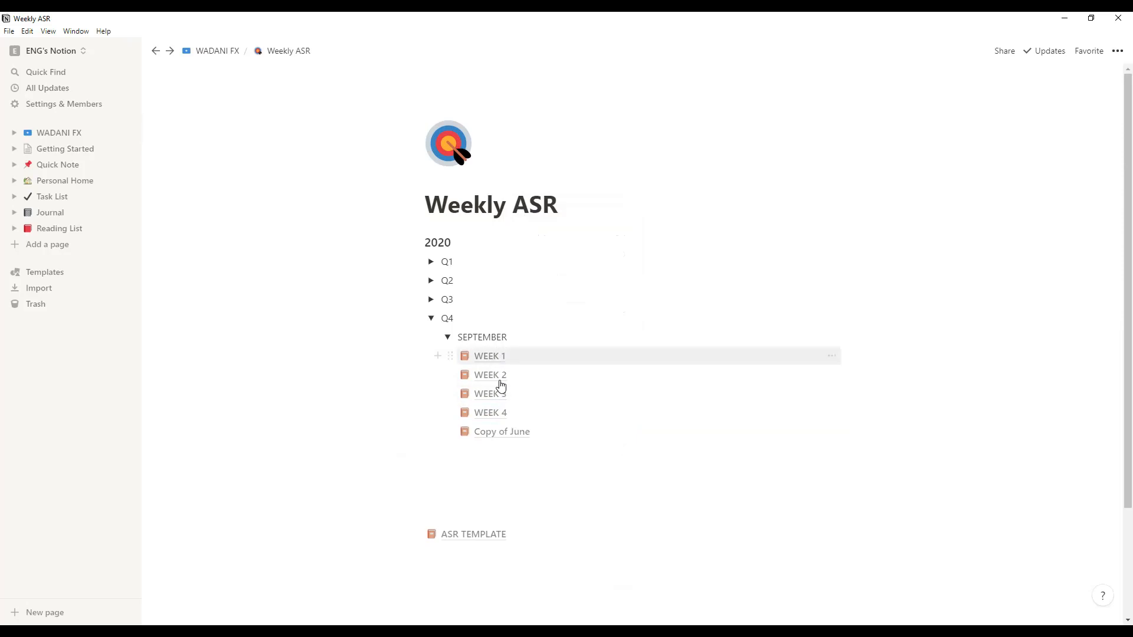
Step: Rename the last June copy inside SEPTEMBER as MISSED TRADES { TAREEDYADA NA DHAFAY }
right_click(506, 432)
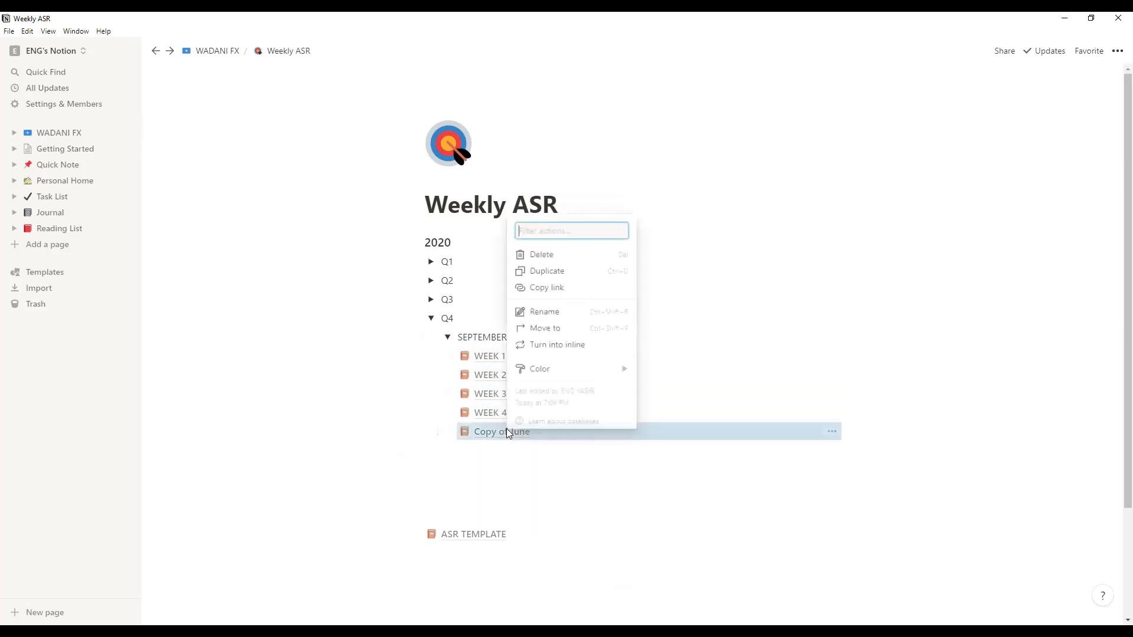
left_click(558, 312)
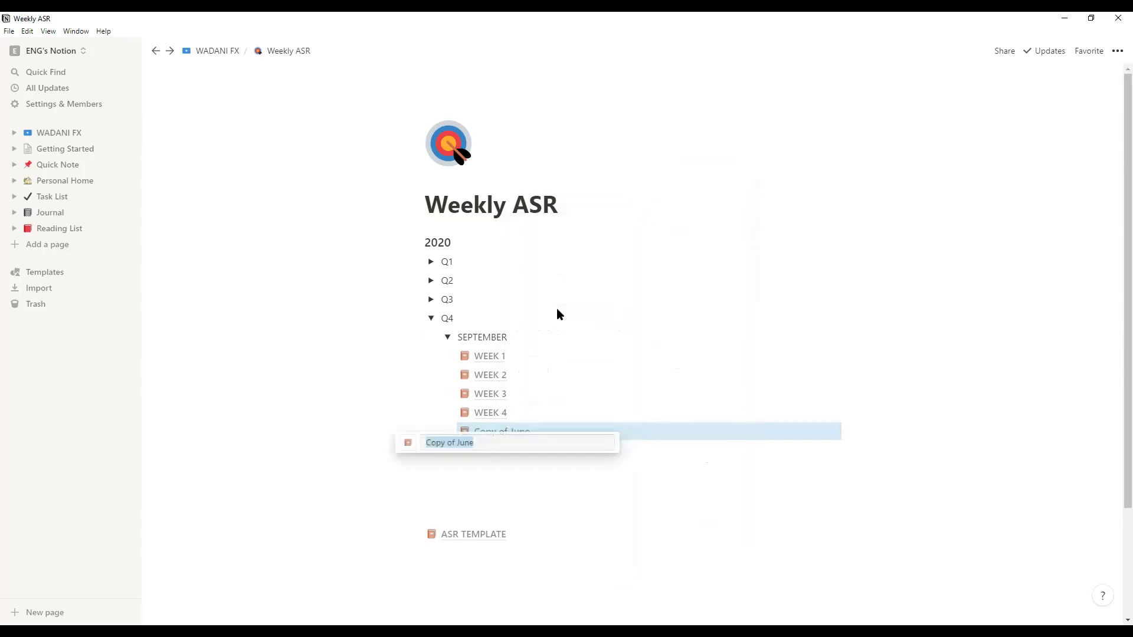
type("MISSED TRADES")
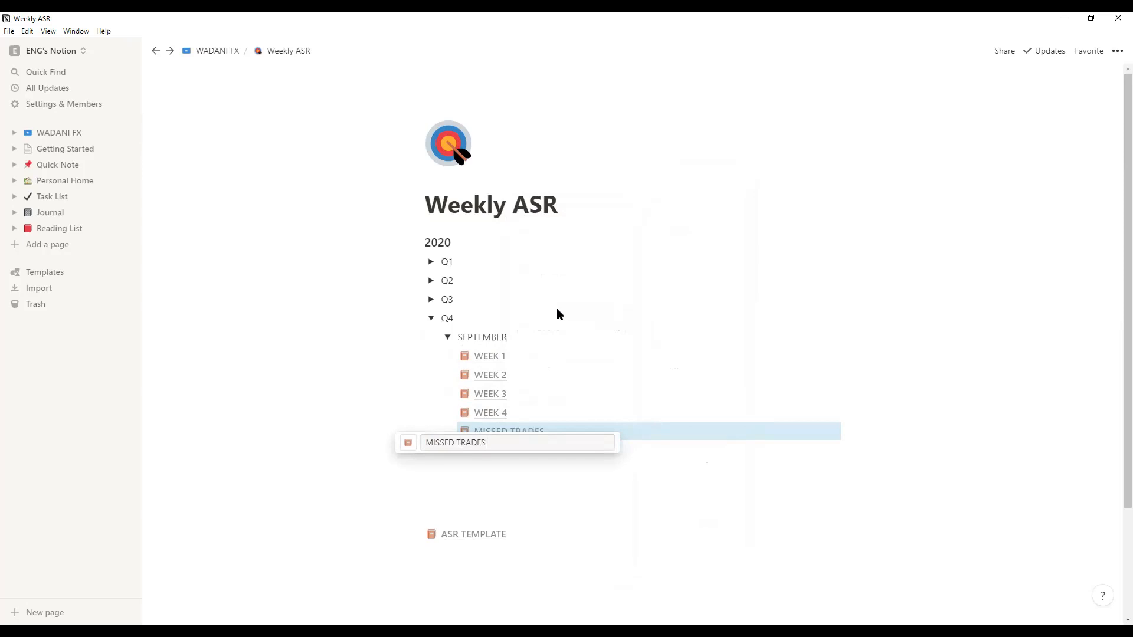
type(" { TAR")
key("BackSpace")
type("REEDYADA NA DHAF")
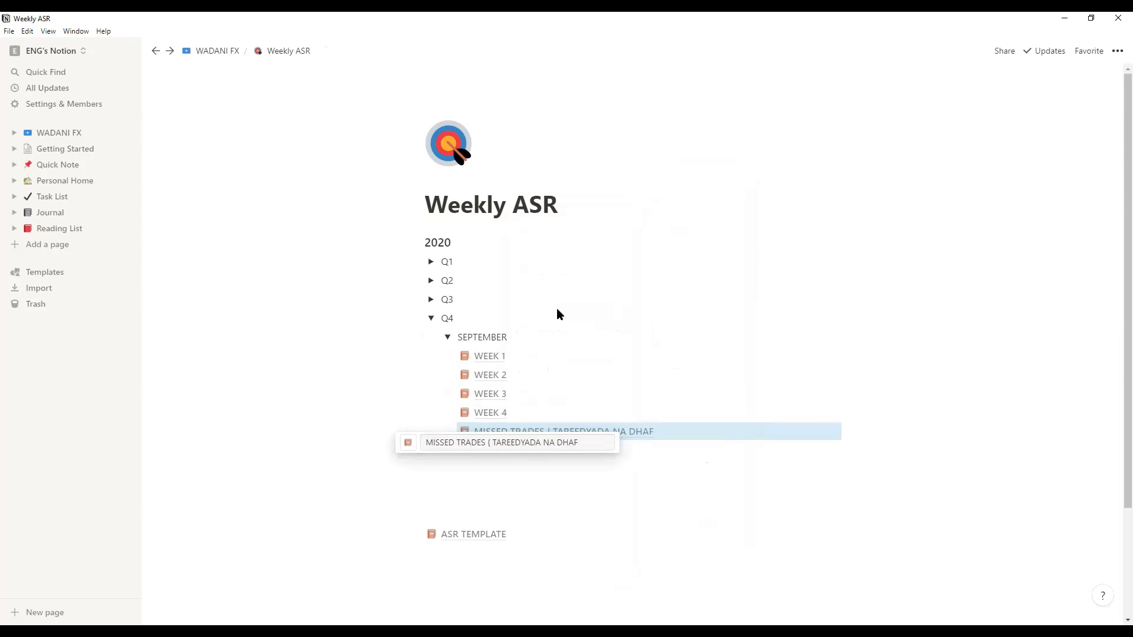
type("AY }")
left_click(565, 491)
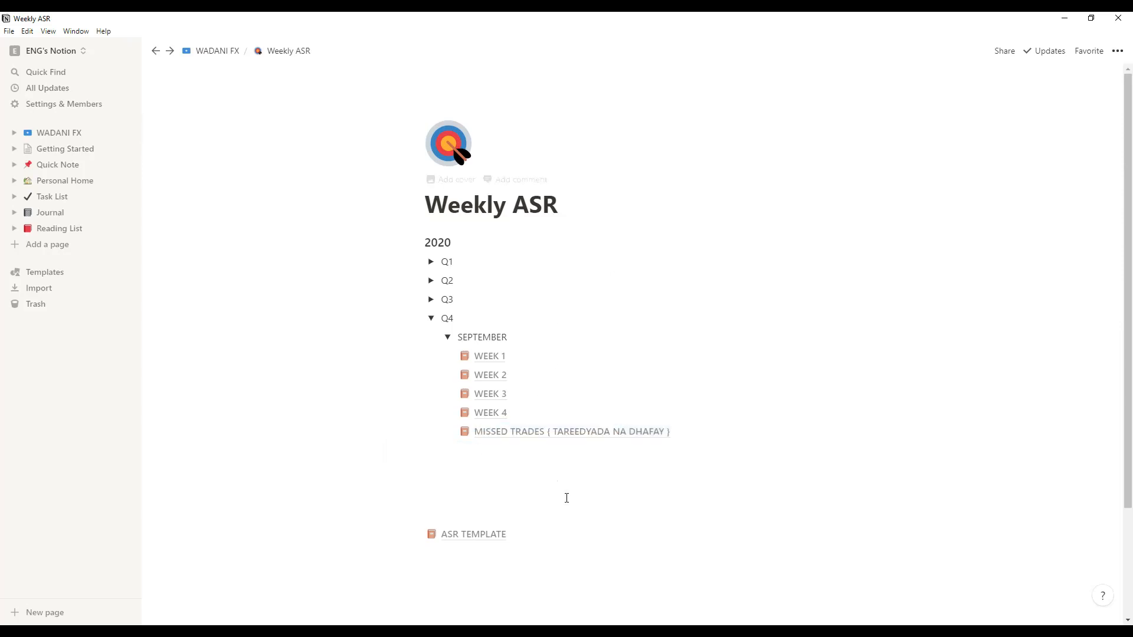
Step: Delete the ASR TEMPLATE table from the Weekly ASR page and check the contents of the MISSED TRADES table
right_click(448, 537)
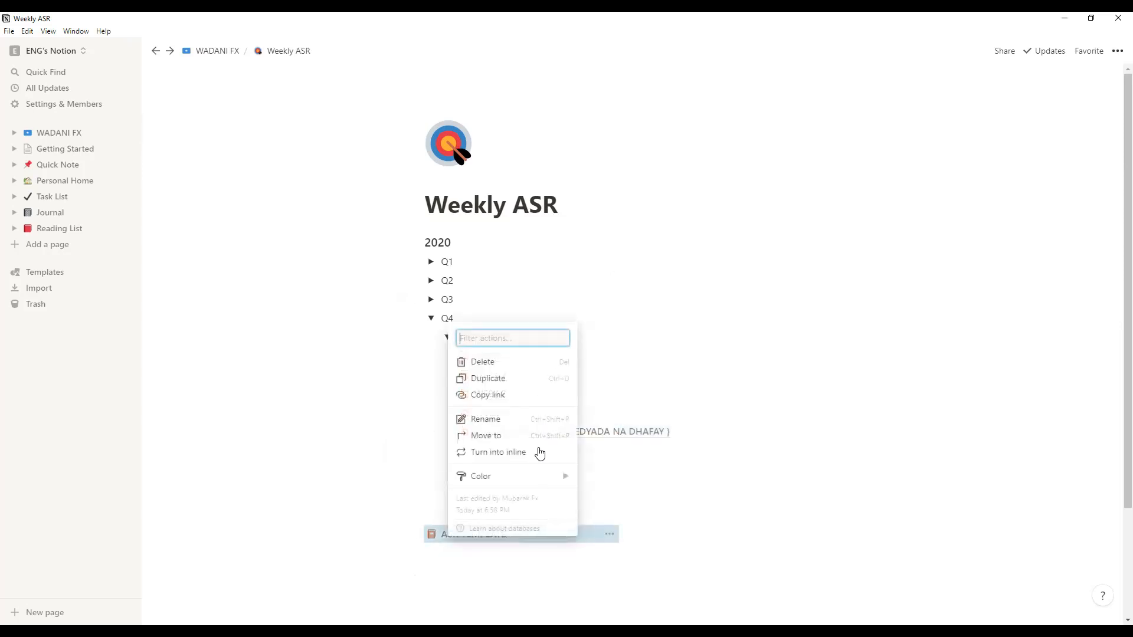
left_click(499, 362)
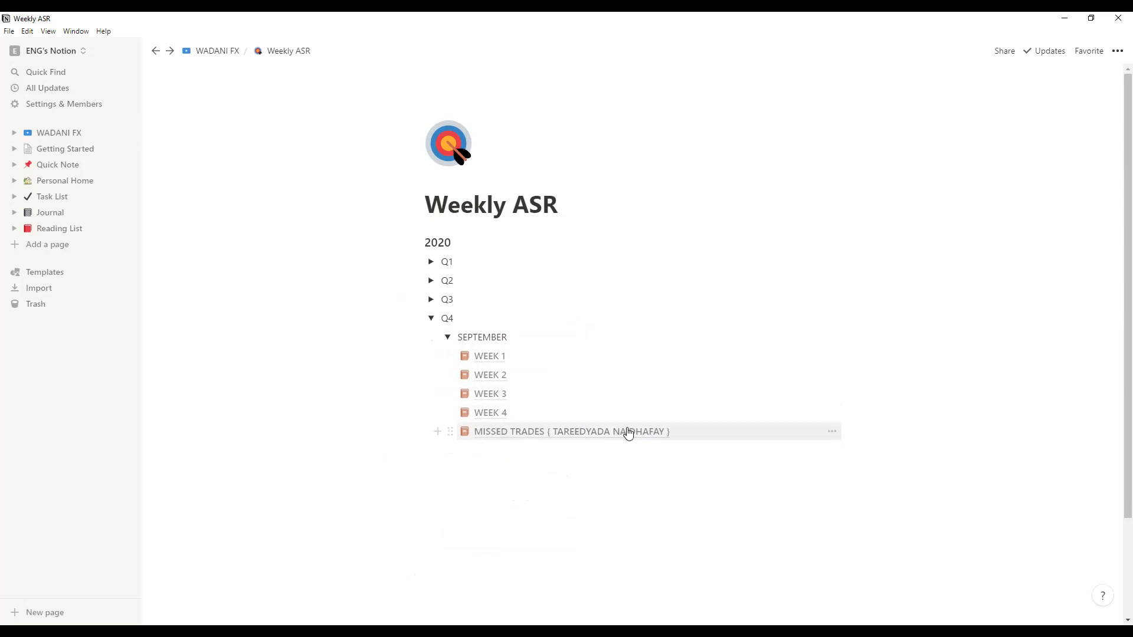
left_click(586, 435)
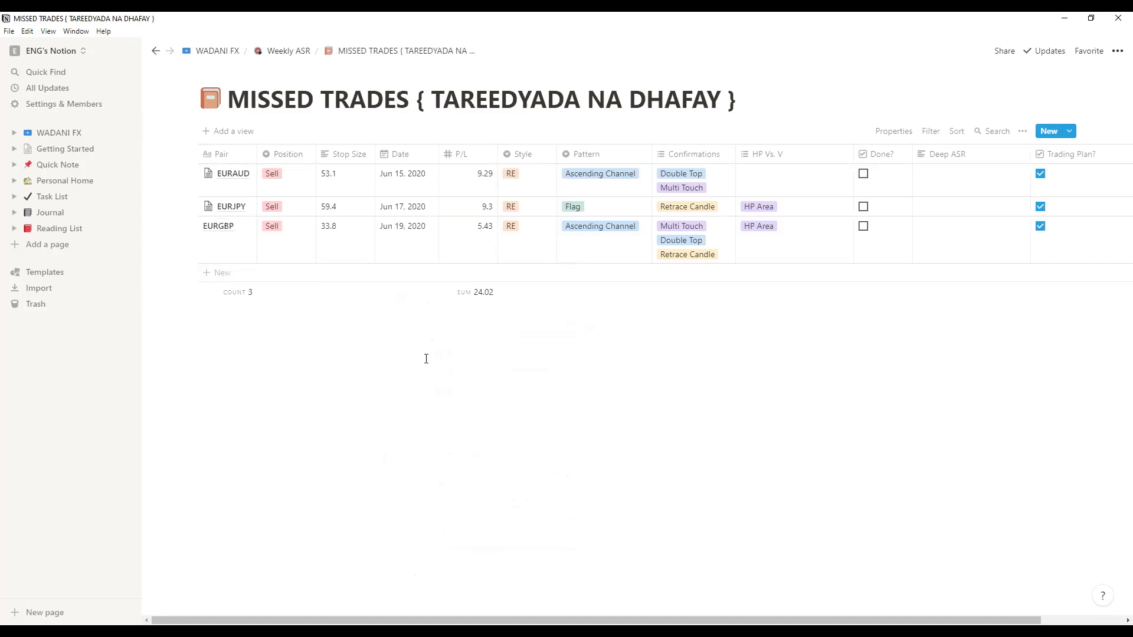
left_click(156, 52)
left_click_drag(510, 438, 536, 440)
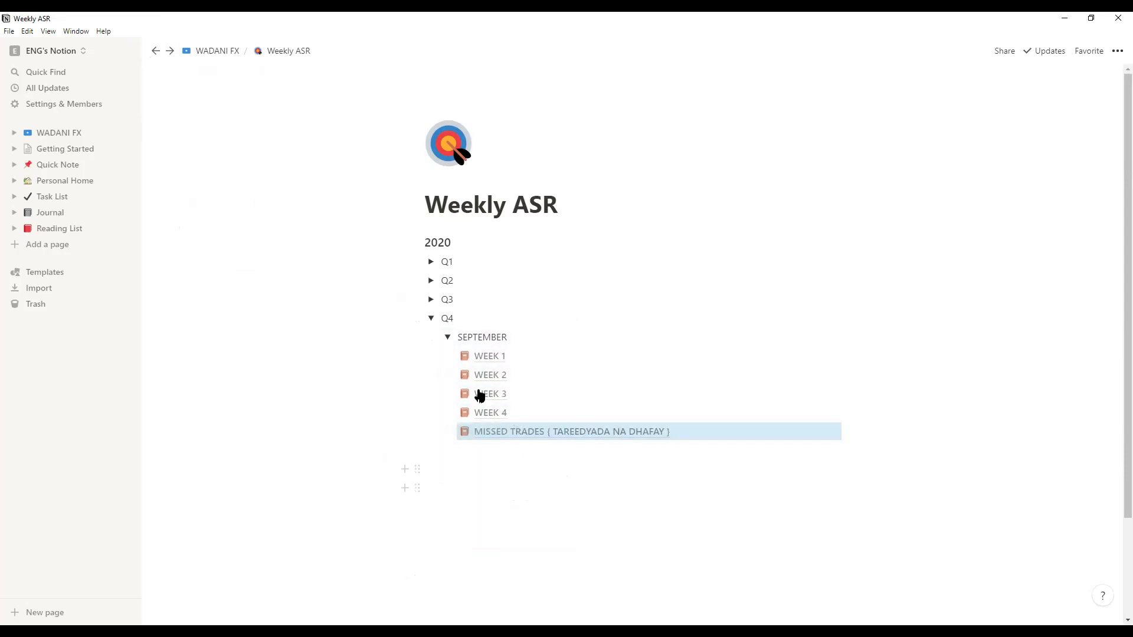
Step: Change the icons of the WEEK 1 and WEEK 2 tables to the star-struck emoji
left_click(465, 356)
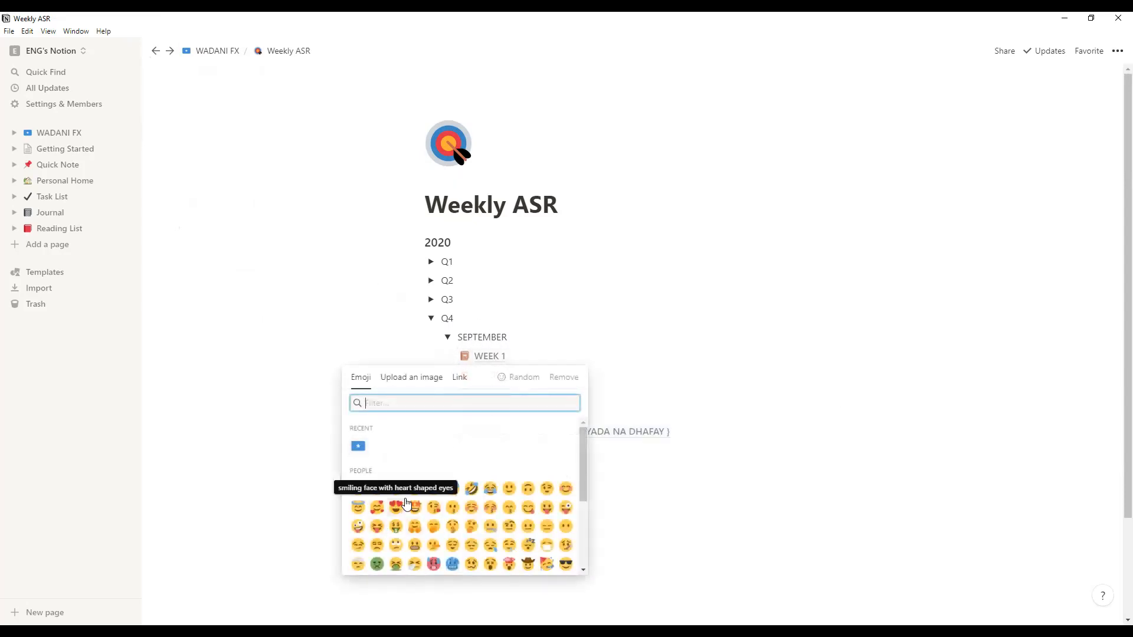
scroll(406, 502, "down", 1)
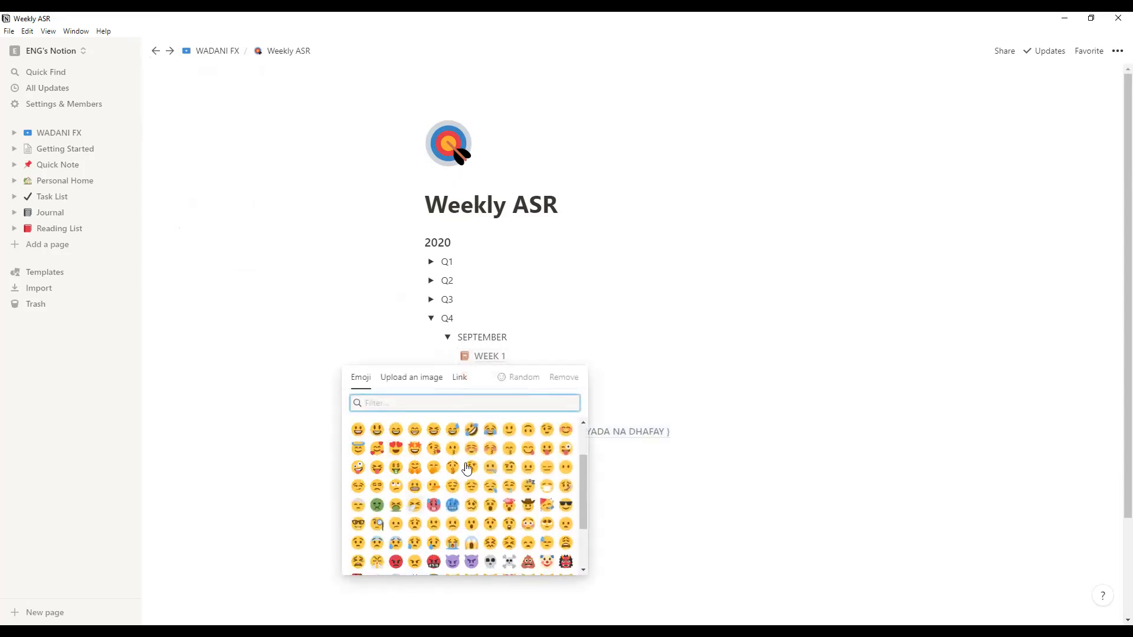
left_click(415, 454)
left_click(465, 376)
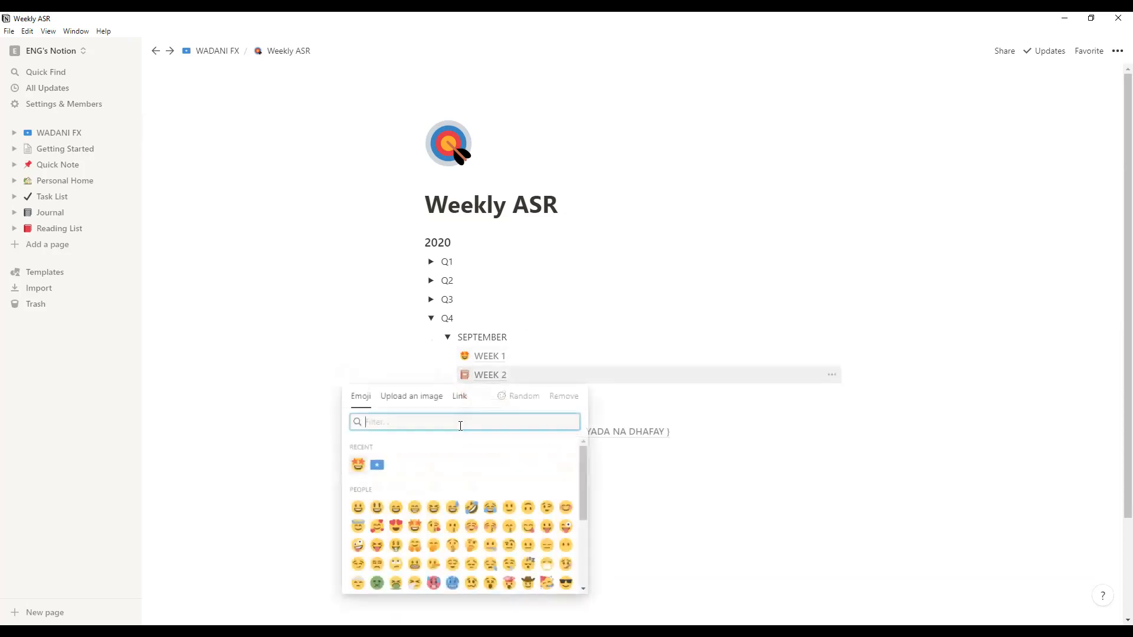
left_click(359, 466)
left_click(490, 356)
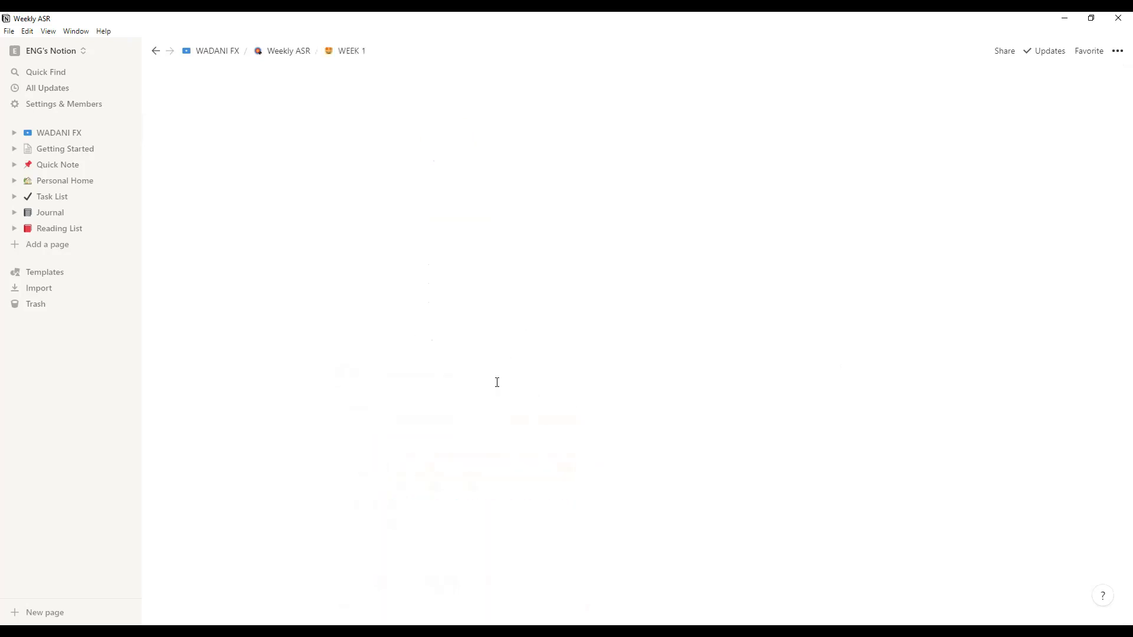
left_click(156, 51)
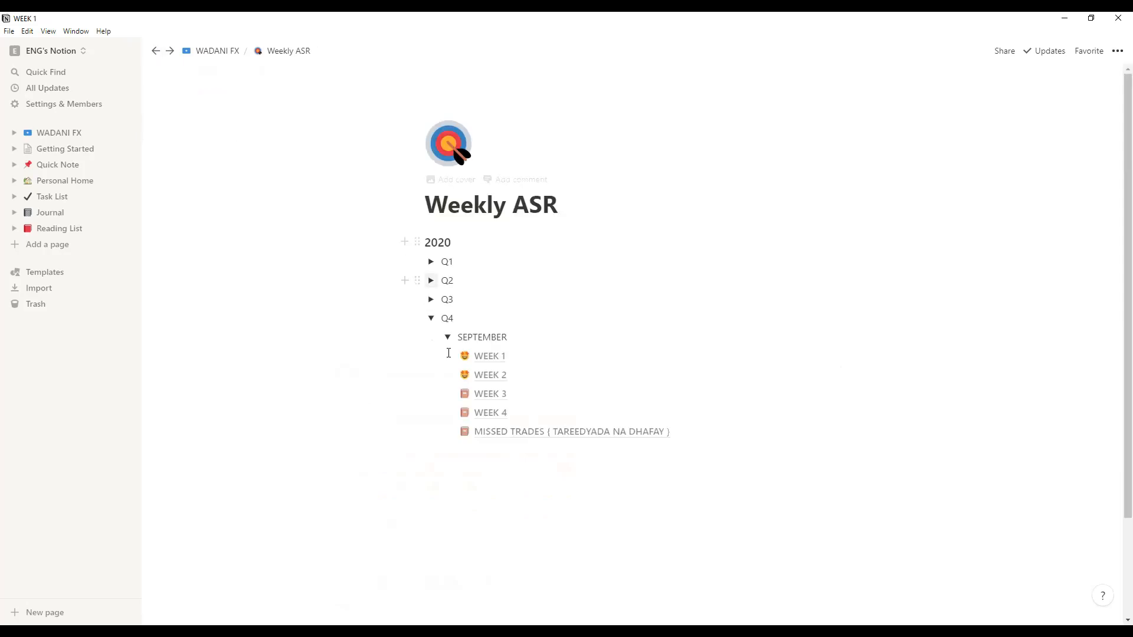
Step: Give the WEEK 3, WEEK 4 and MISSED TRADES tables the same star-struck emoji icon
left_click(465, 394)
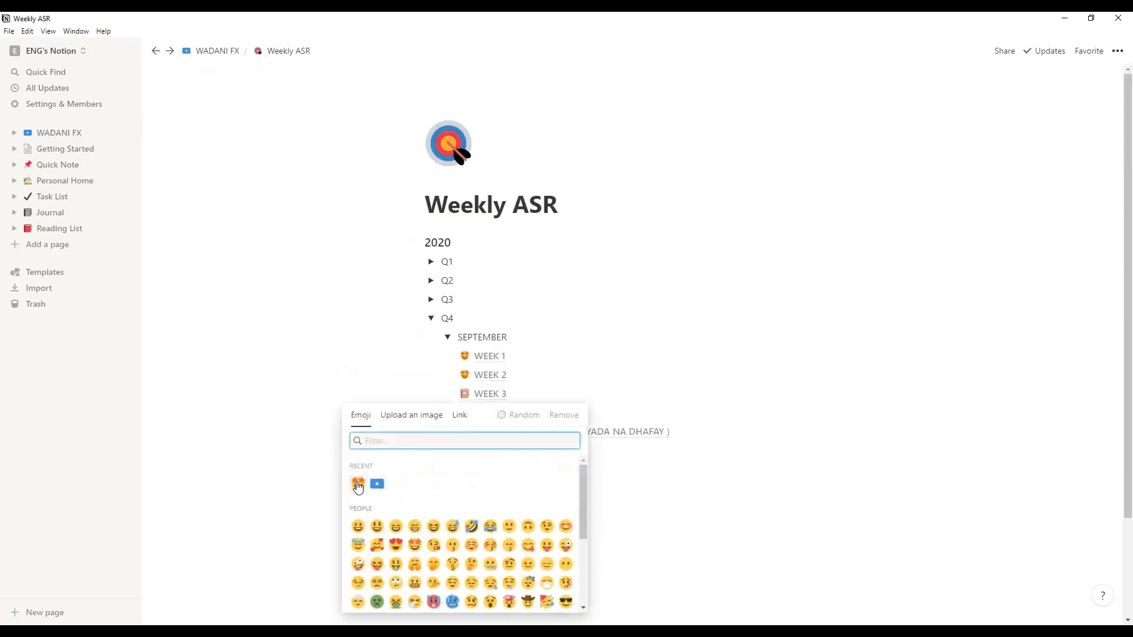
left_click(358, 485)
left_click(465, 412)
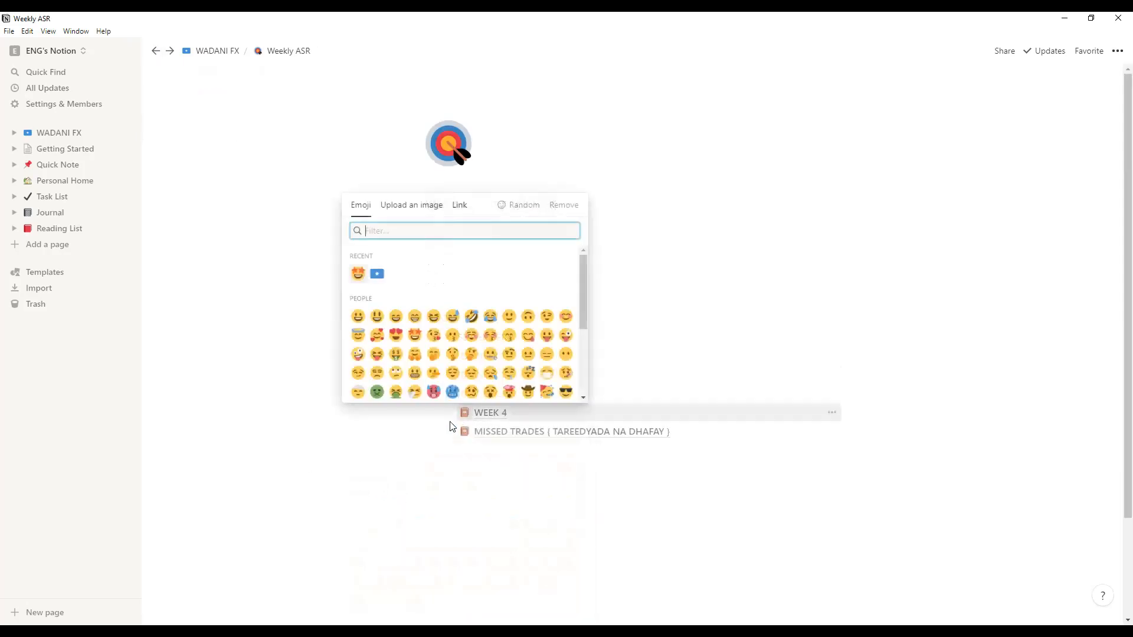
left_click(358, 273)
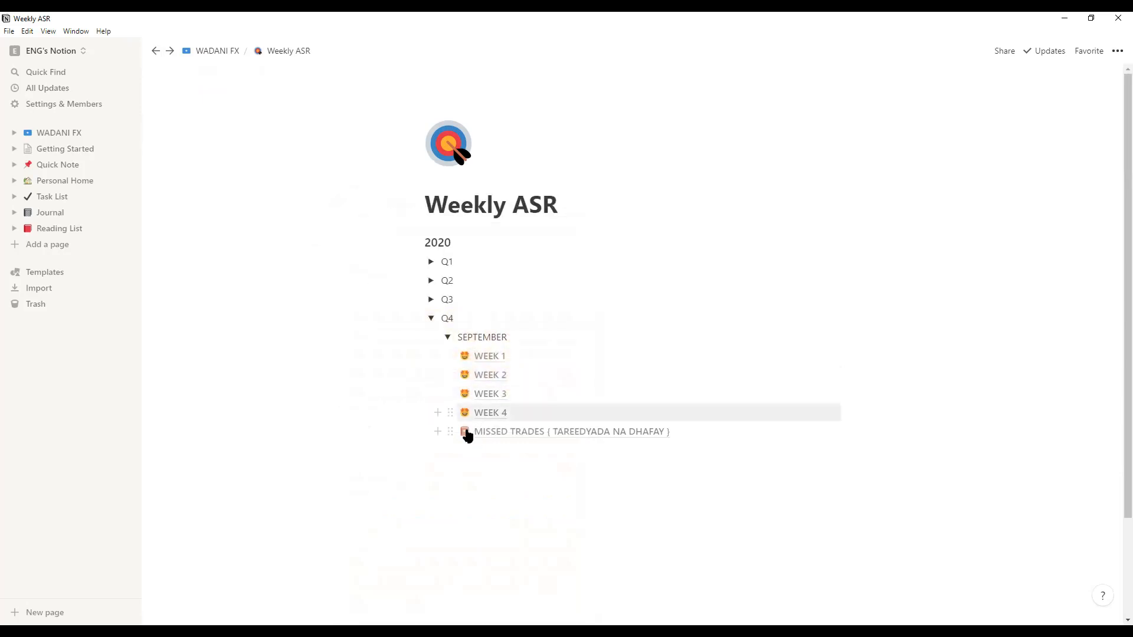
left_click(465, 432)
left_click(357, 294)
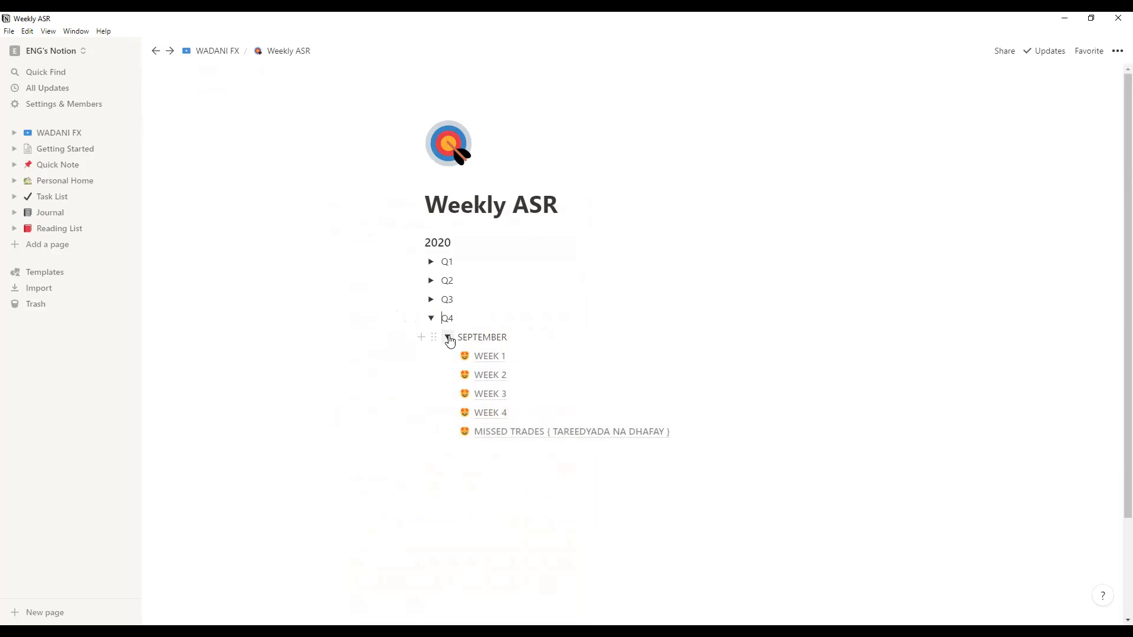
left_click(448, 338)
left_click(432, 319)
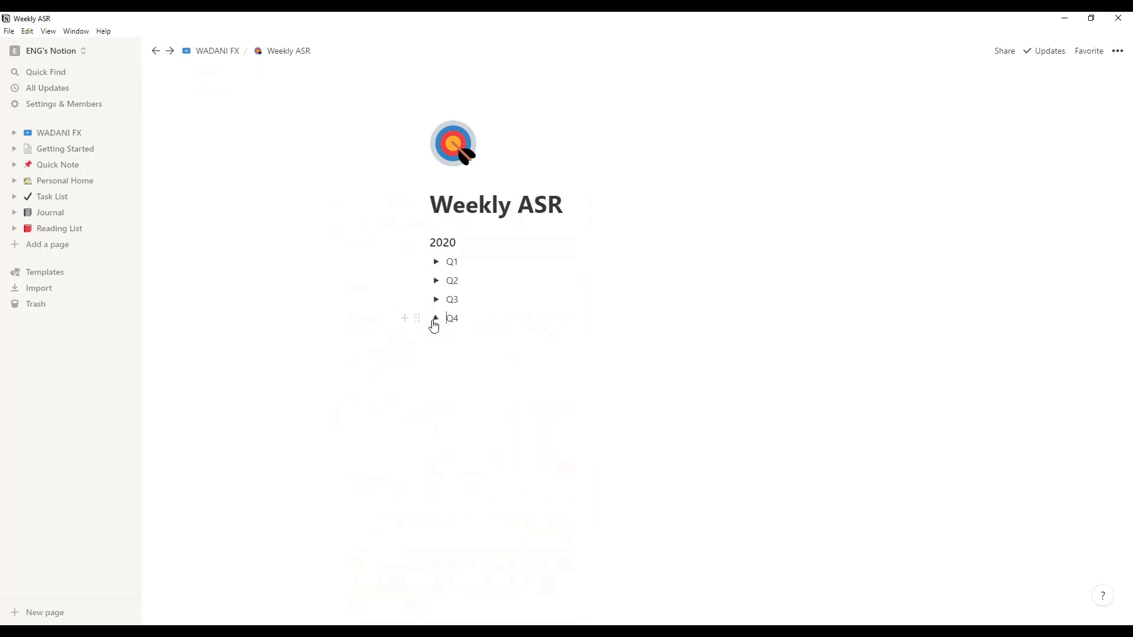
left_click(434, 322)
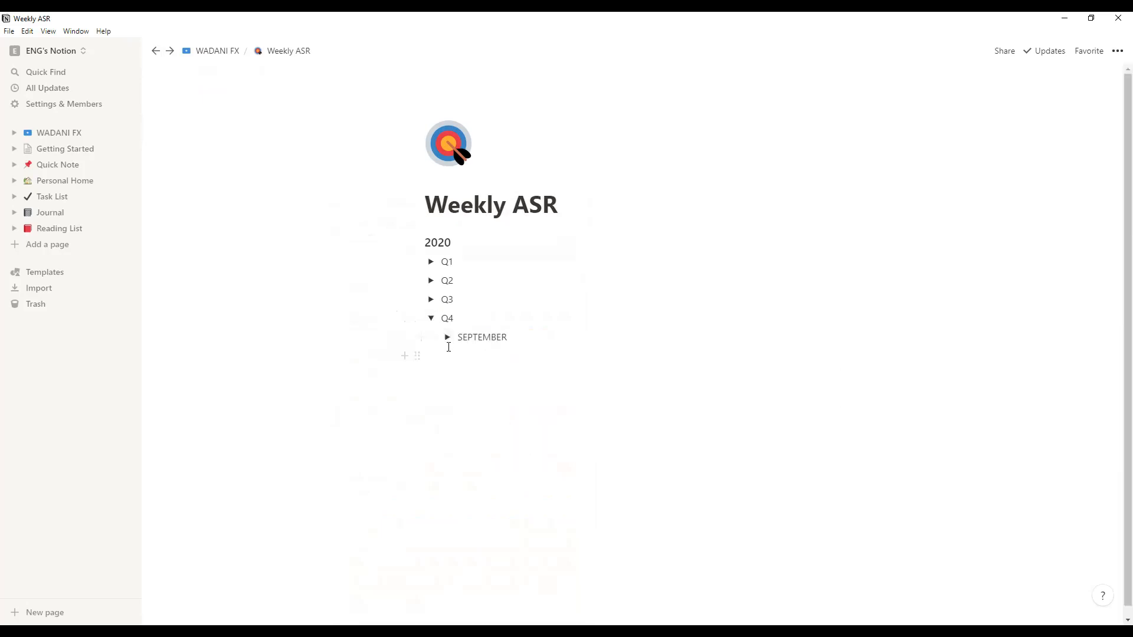
left_click(448, 339)
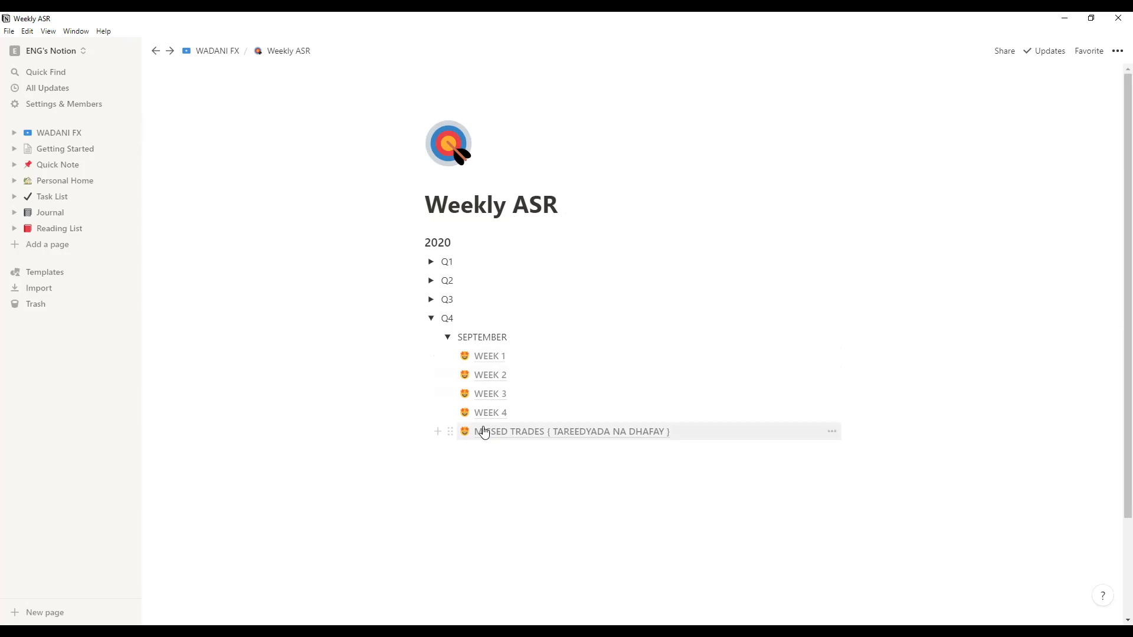
Step: Duplicate the WEEK 1 table and place the copy below Q4, outside the collapsed SEPTEMBER toggle
right_click(487, 355)
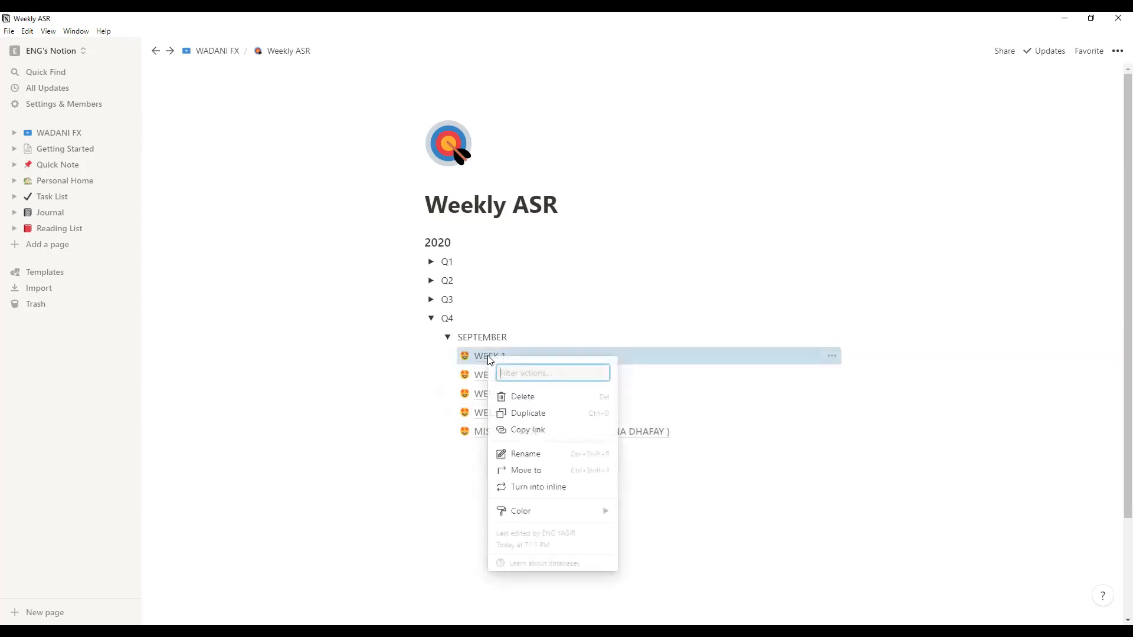
left_click(527, 414)
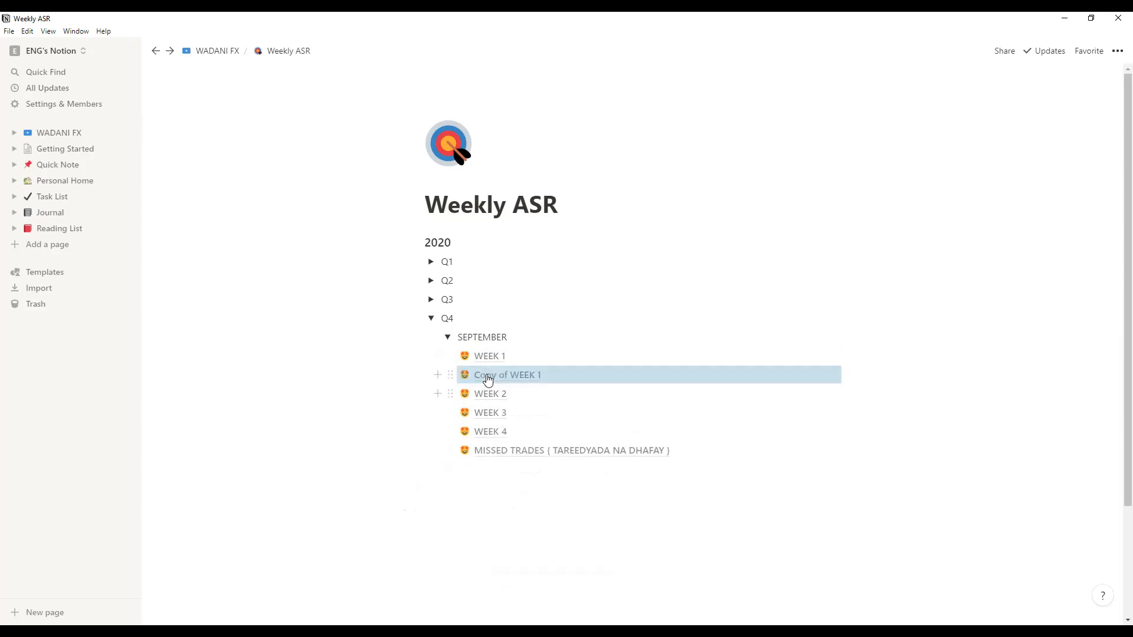
left_click_drag(485, 374, 450, 497)
left_click(448, 337)
left_click(449, 338)
left_click(449, 337)
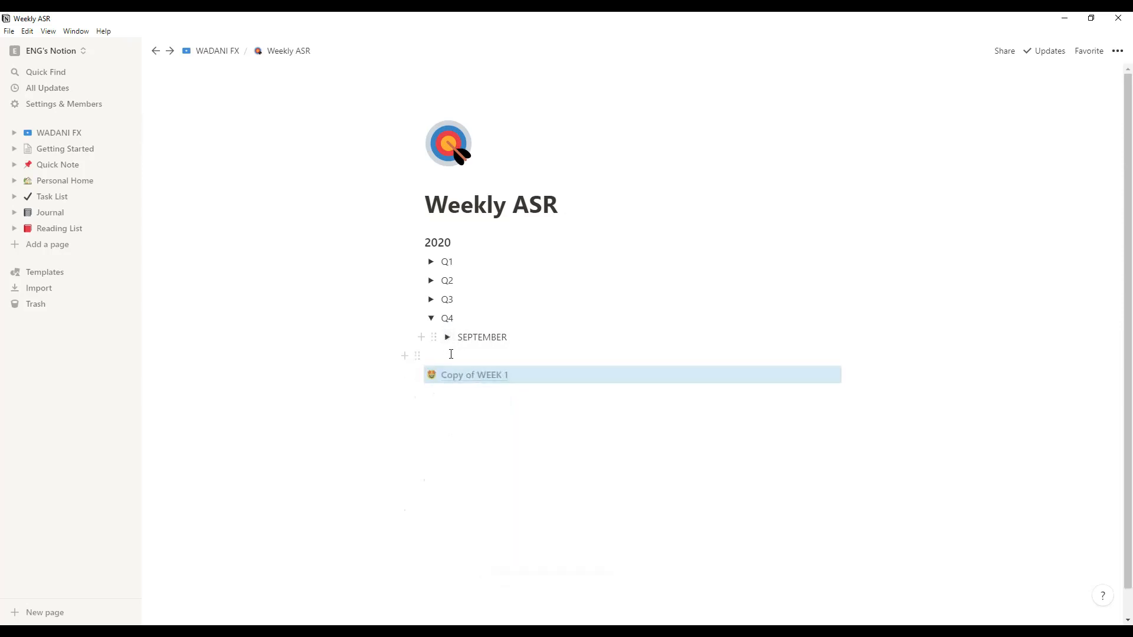
Step: Insert an empty toggle list on the blank line between the Q4 section and the WEEK 1 copy
left_click(452, 355)
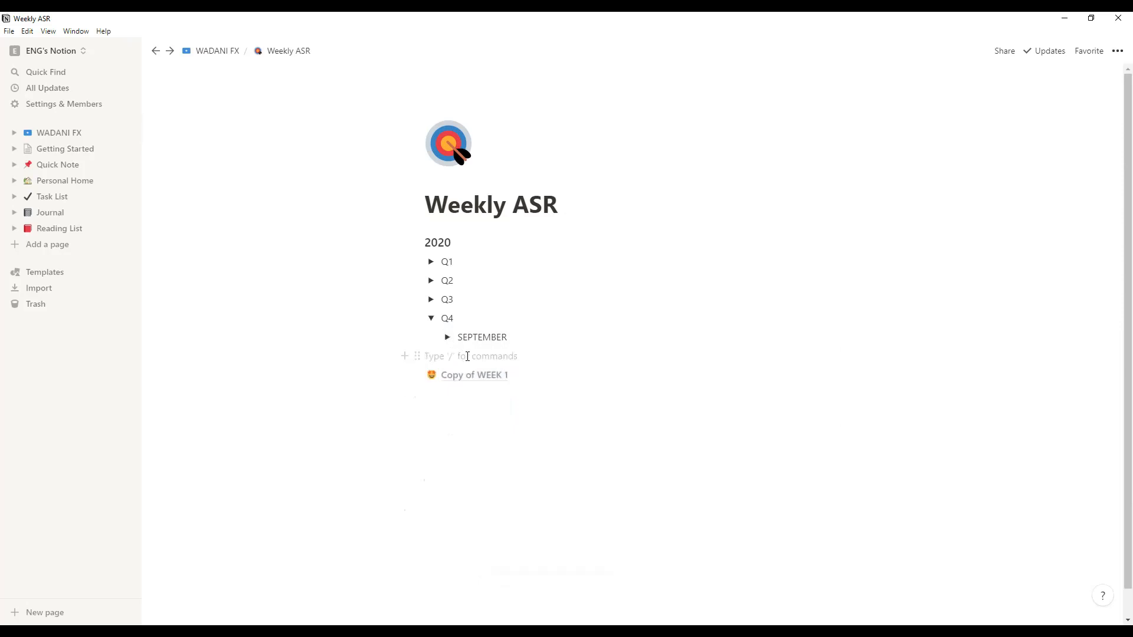
type("/")
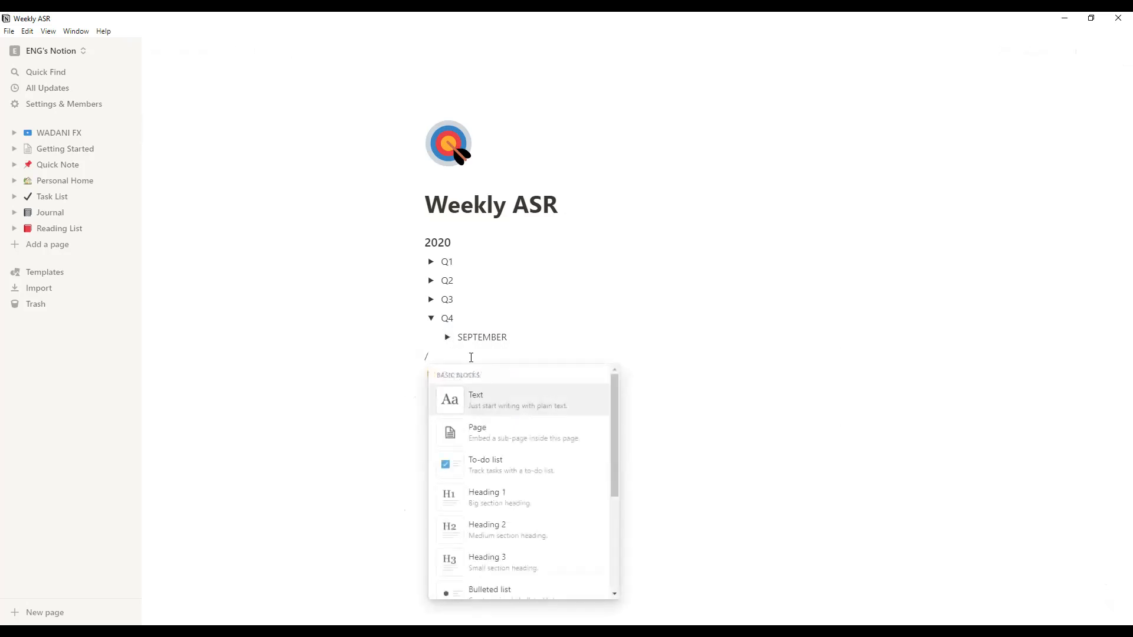
left_click(449, 319)
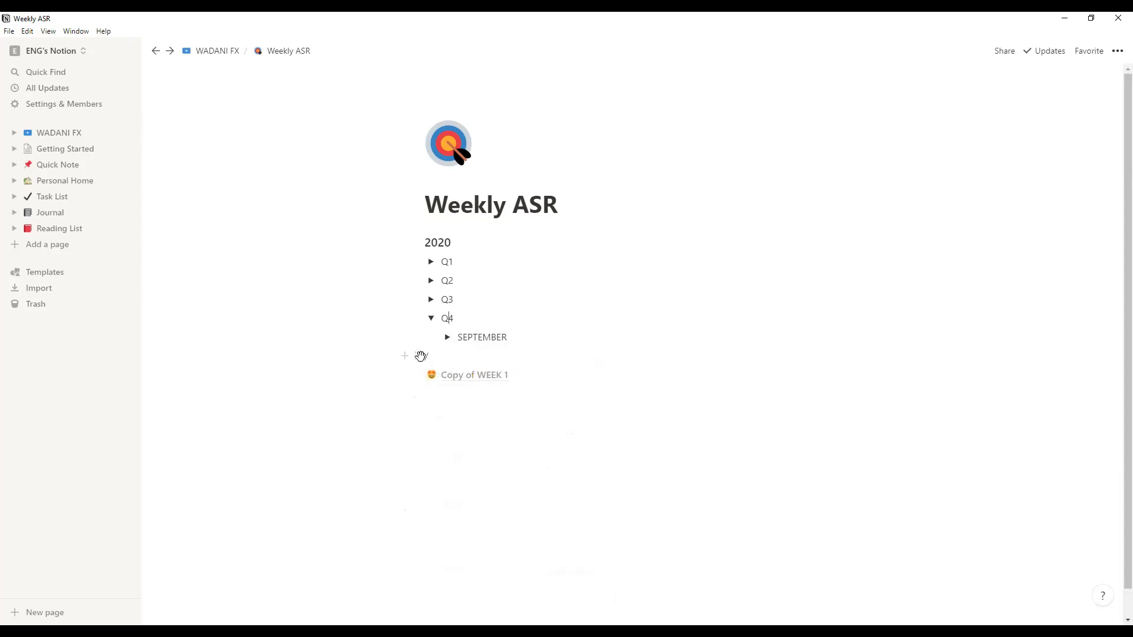
left_click(446, 356)
key("BackSpace")
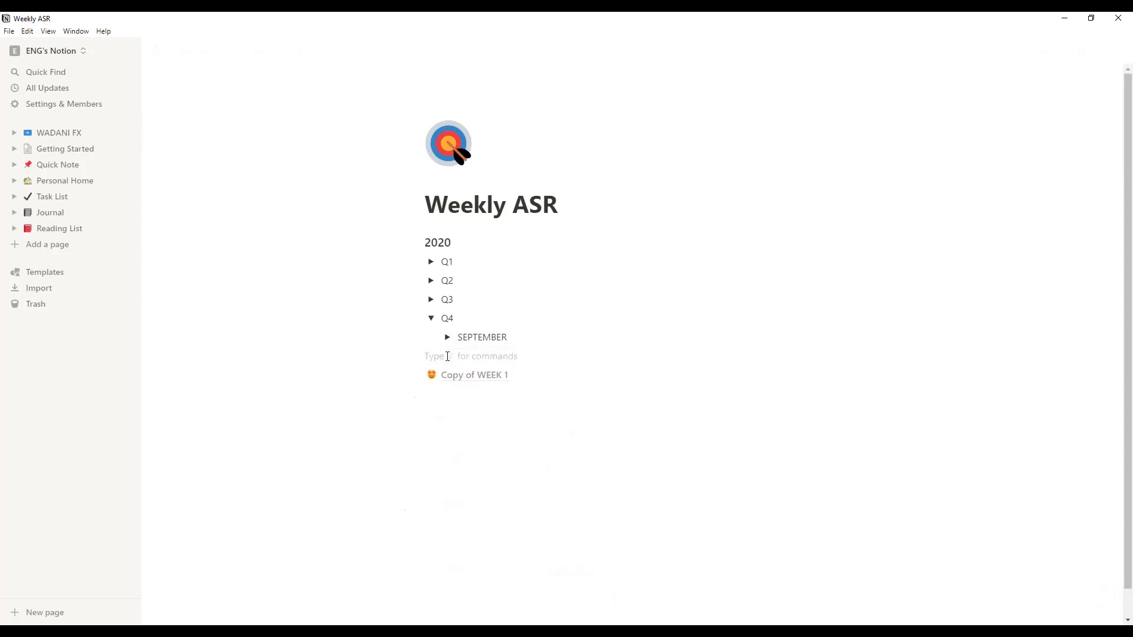
type("/")
scroll(499, 566, "down", 3)
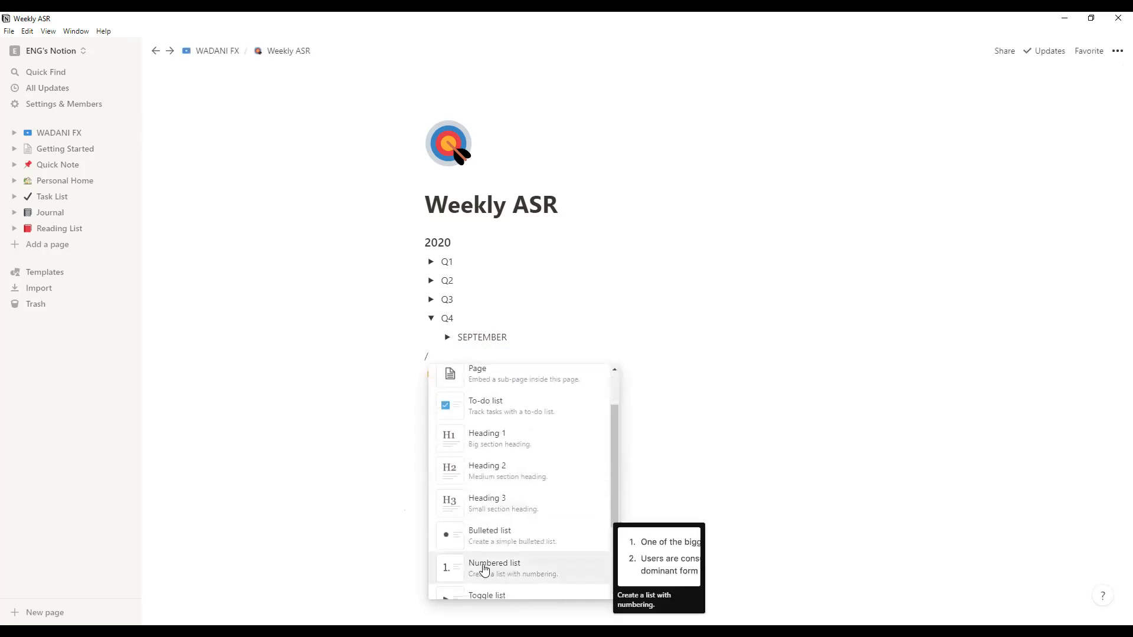
left_click(502, 488)
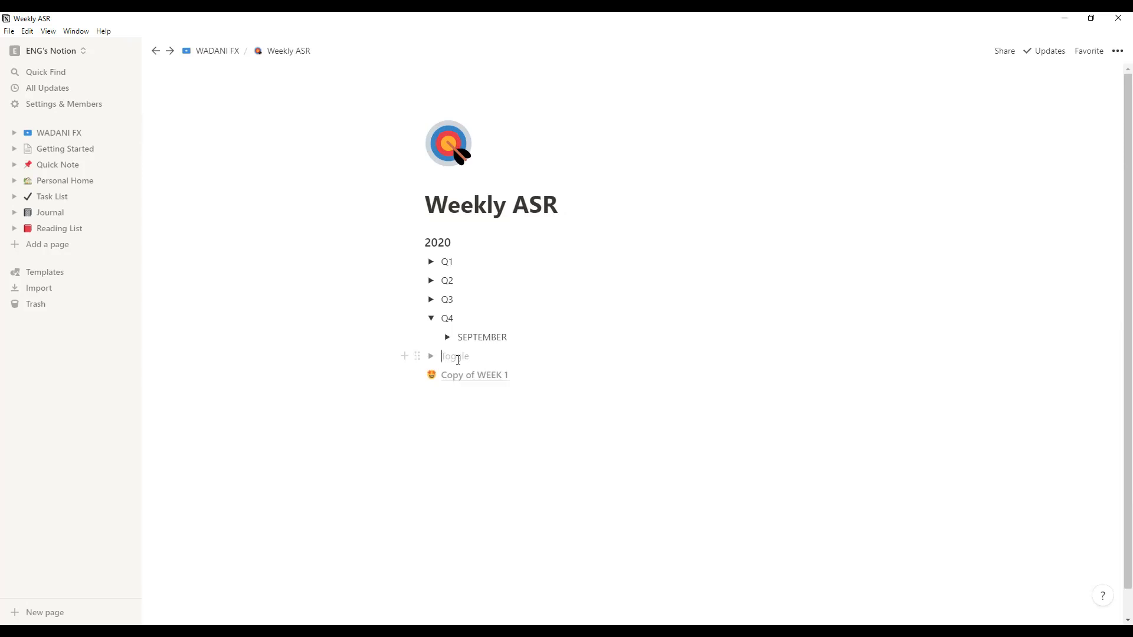
Step: Name the empty toggle OCTOBAR and move the WEEK 1 copy inside it
type("OCTOBAR")
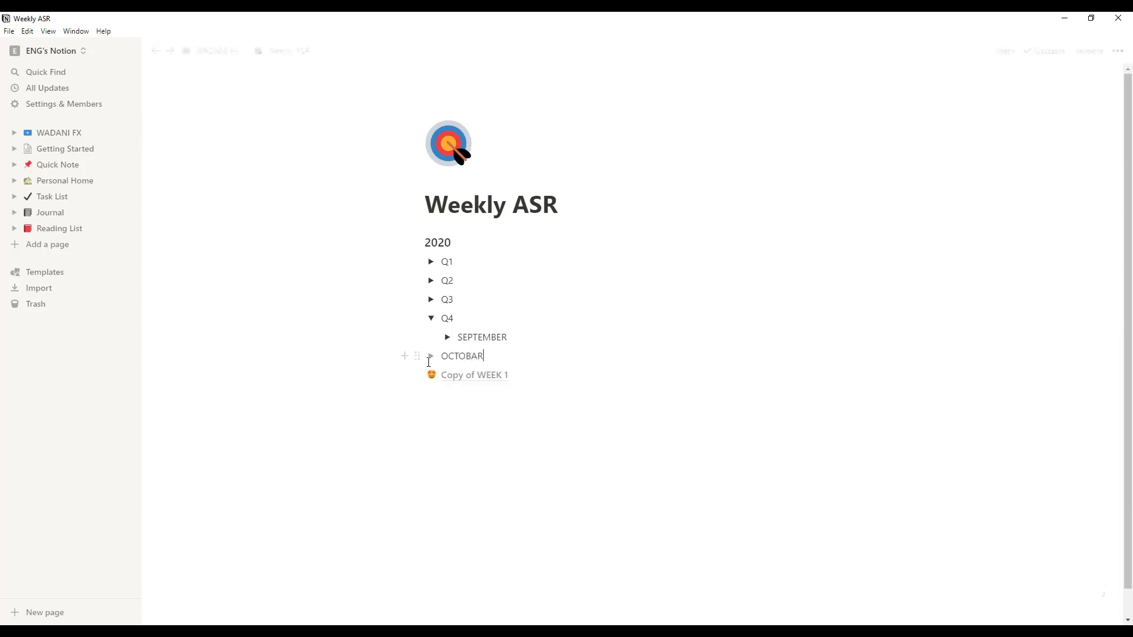
left_click(431, 356)
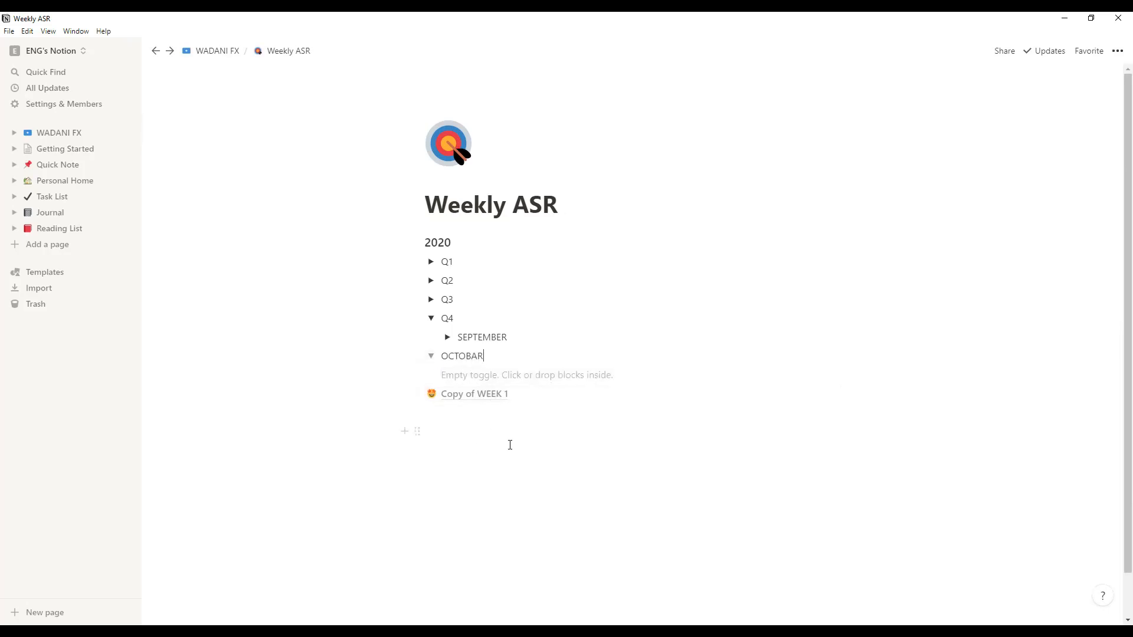
left_click_drag(453, 398, 462, 375)
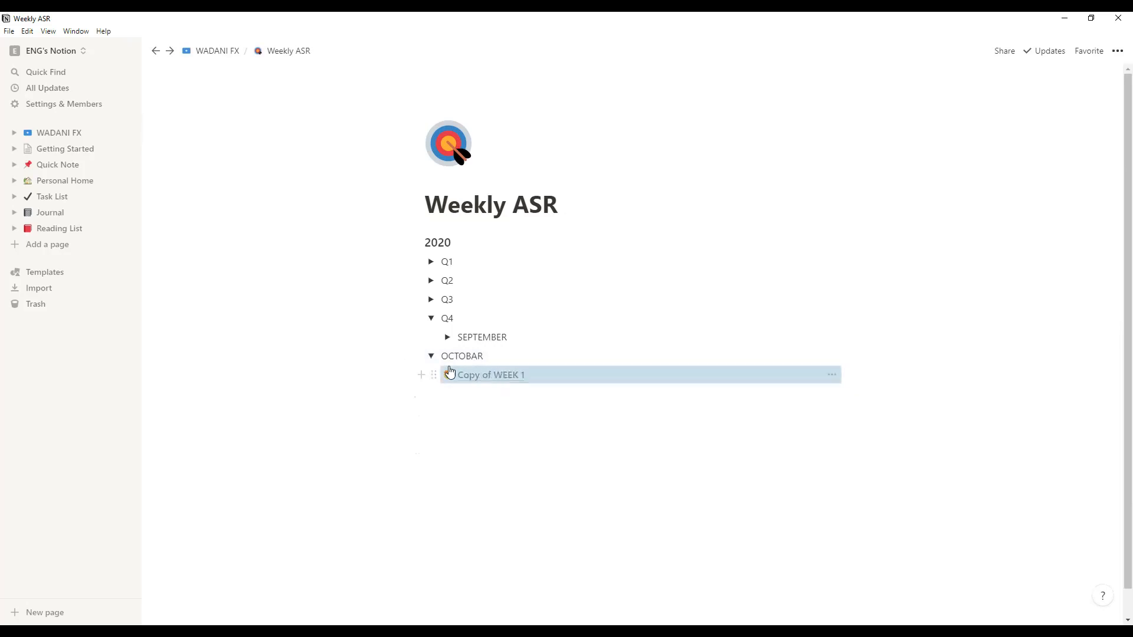
left_click(431, 357)
mouse_move(430, 360)
left_mouse_down()
mouse_move(454, 354)
mouse_move(417, 342)
left_mouse_up()
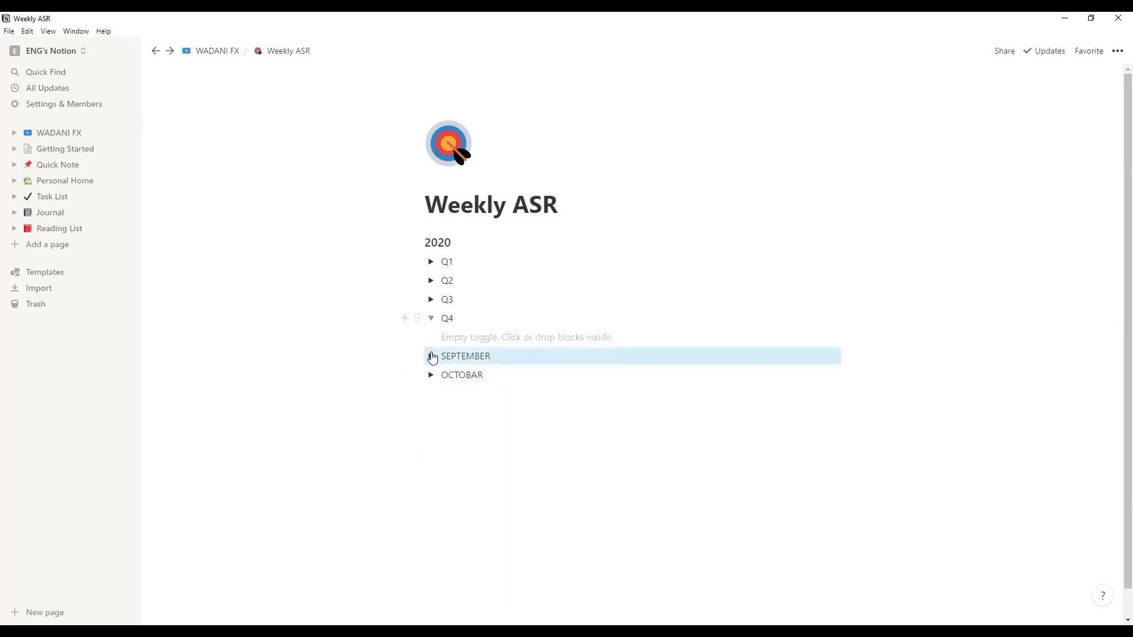
left_click(465, 421)
left_click(440, 337)
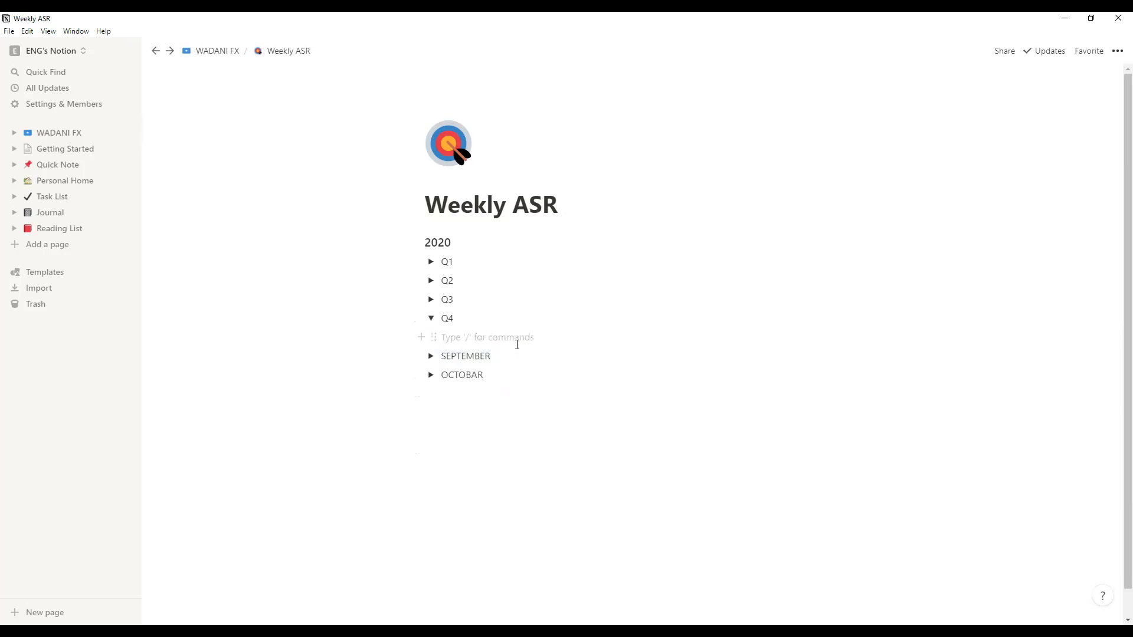
key("shift+Tab")
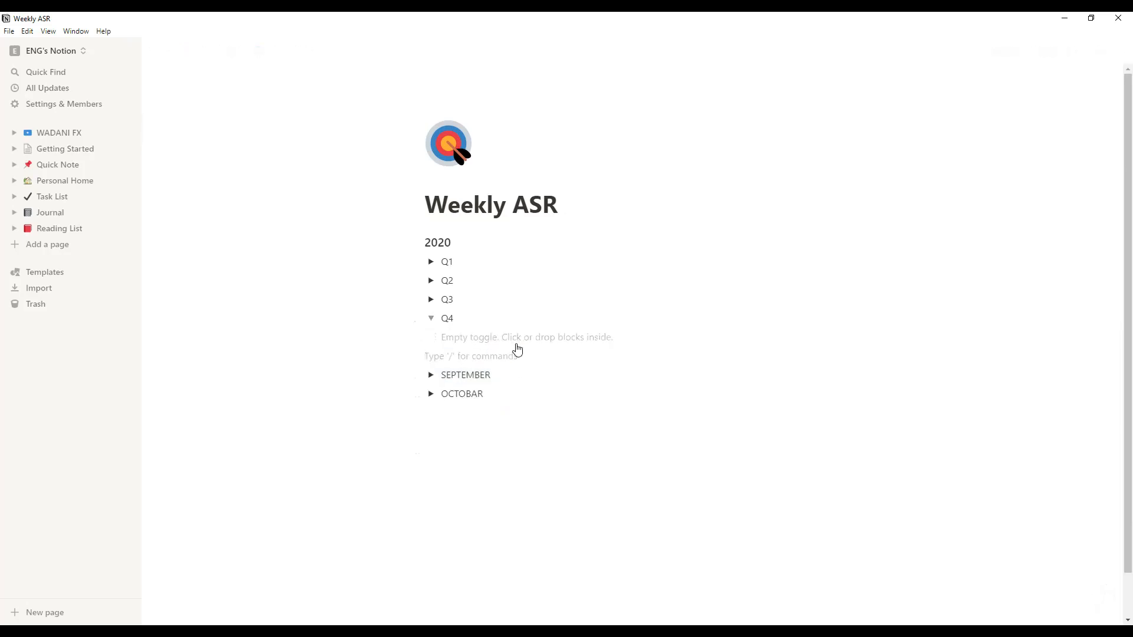
key("BackSpace")
left_click(387, 454)
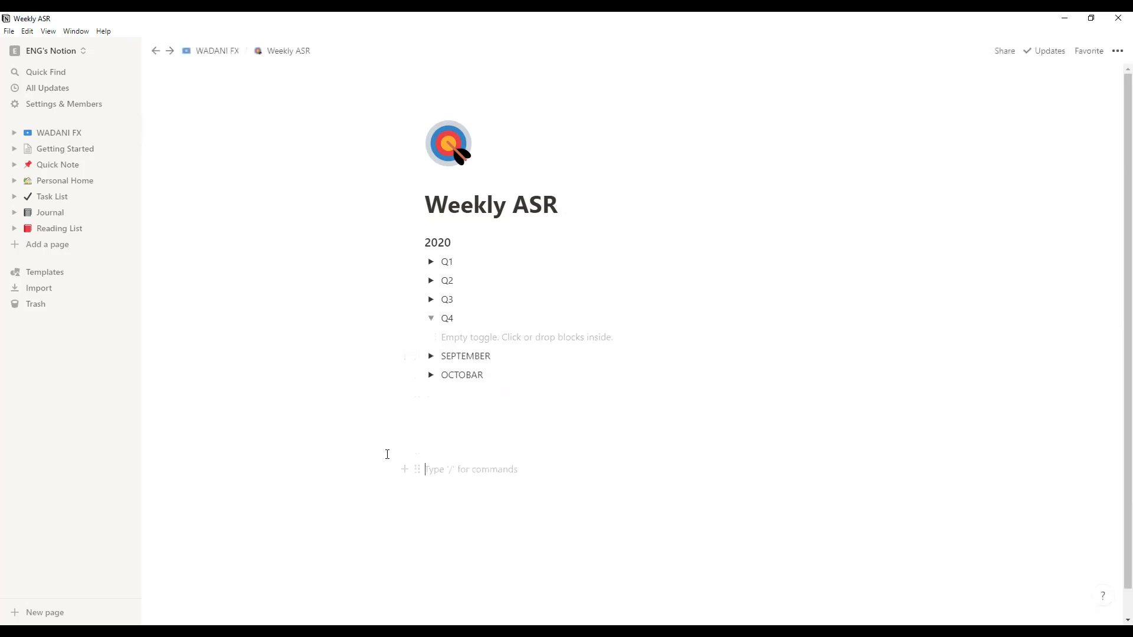
left_click(434, 322)
left_click(431, 319)
left_click(453, 356)
mouse_move(434, 360)
left_mouse_down()
mouse_move(450, 337)
mouse_move(450, 357)
mouse_move(435, 357)
mouse_move(450, 355)
left_mouse_up()
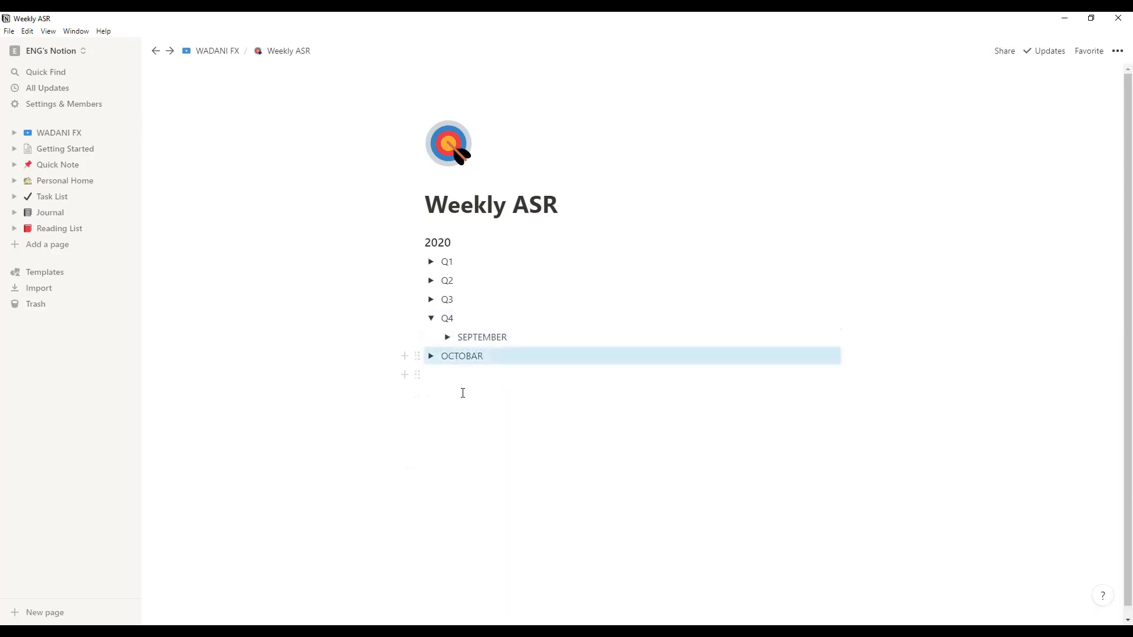
Step: Move the OCTOBAR toggle into Q4, below SEPTEMBER
left_click(429, 323)
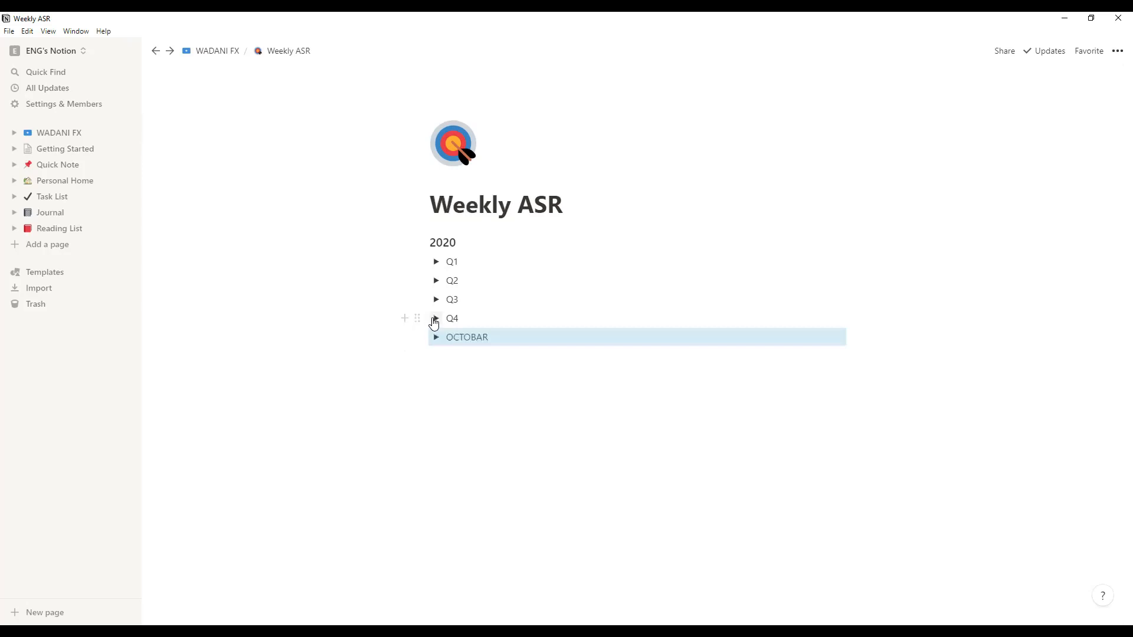
left_click_drag(435, 339, 458, 317)
left_click(437, 320)
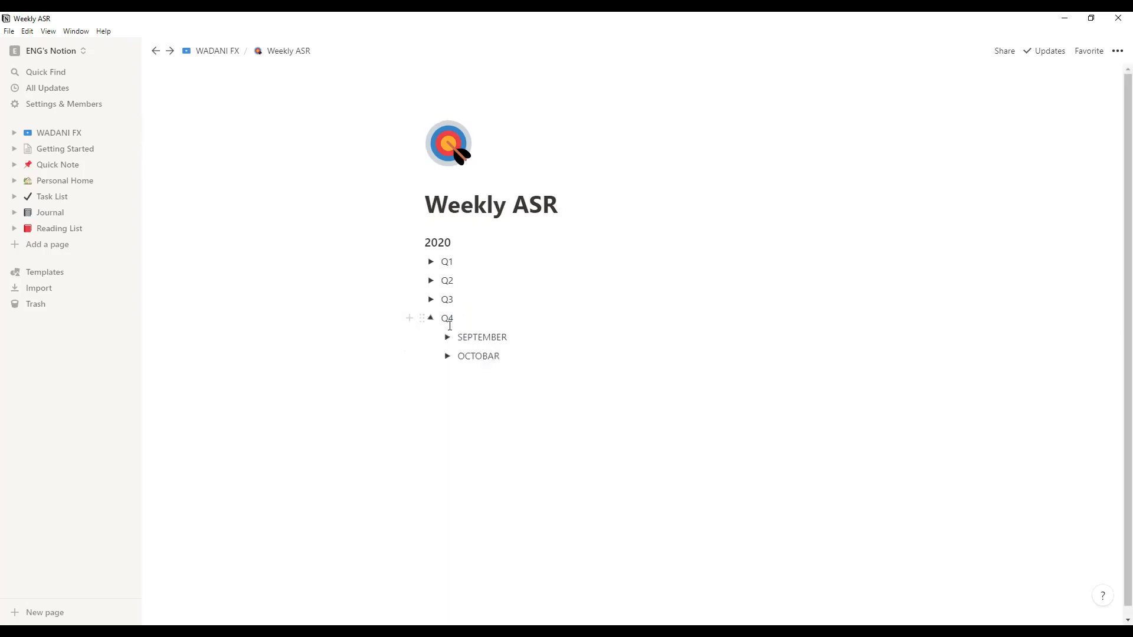
left_click(448, 357)
left_click(447, 356)
left_click(431, 319)
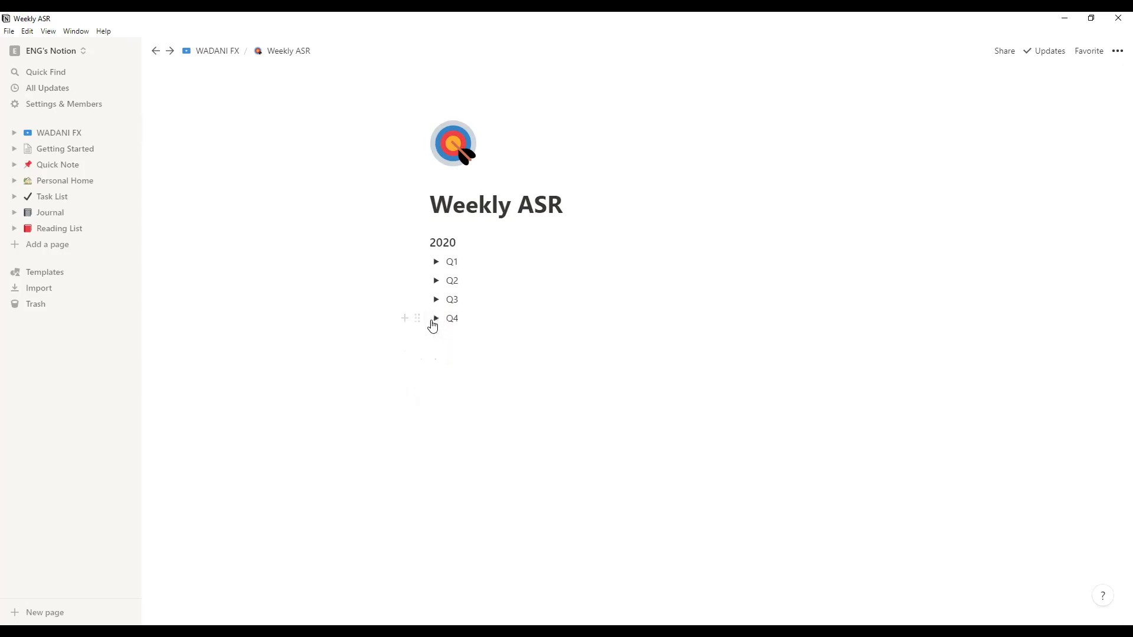
left_click(433, 319)
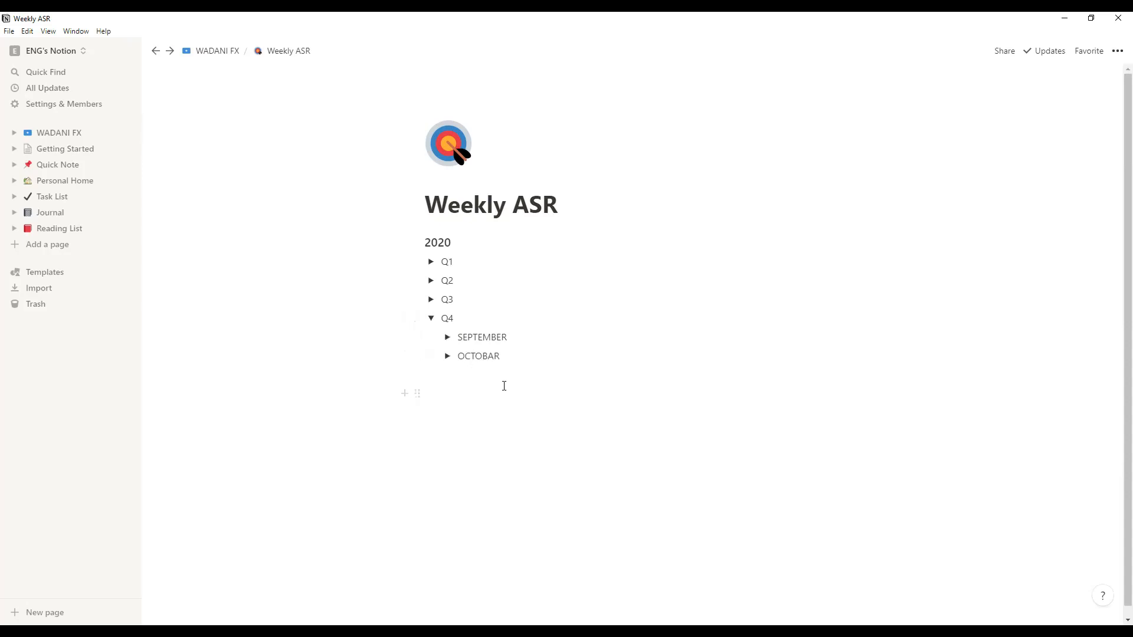
Step: Duplicate the OCTOBAR toggle twice inside Q4
right_click(444, 356)
left_click(491, 411)
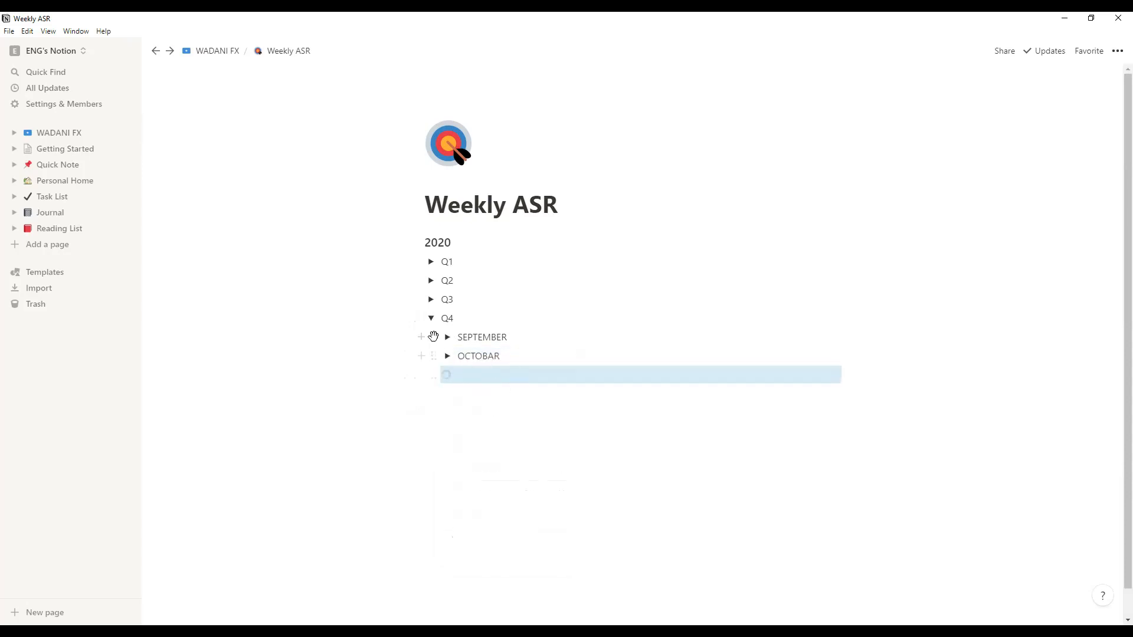
right_click(446, 379)
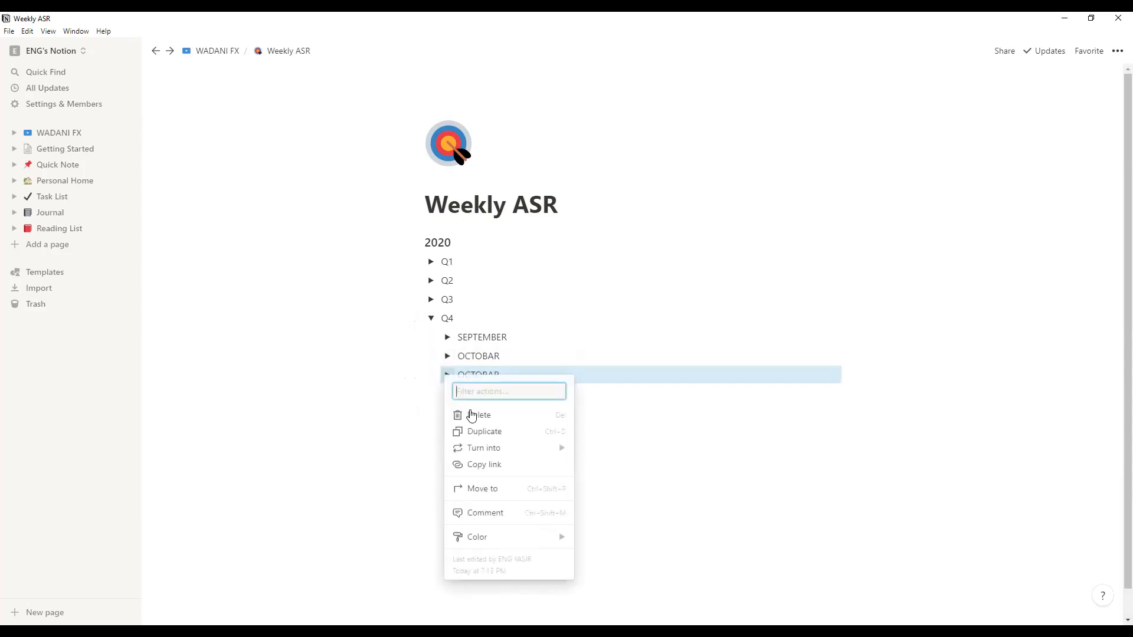
left_click(474, 431)
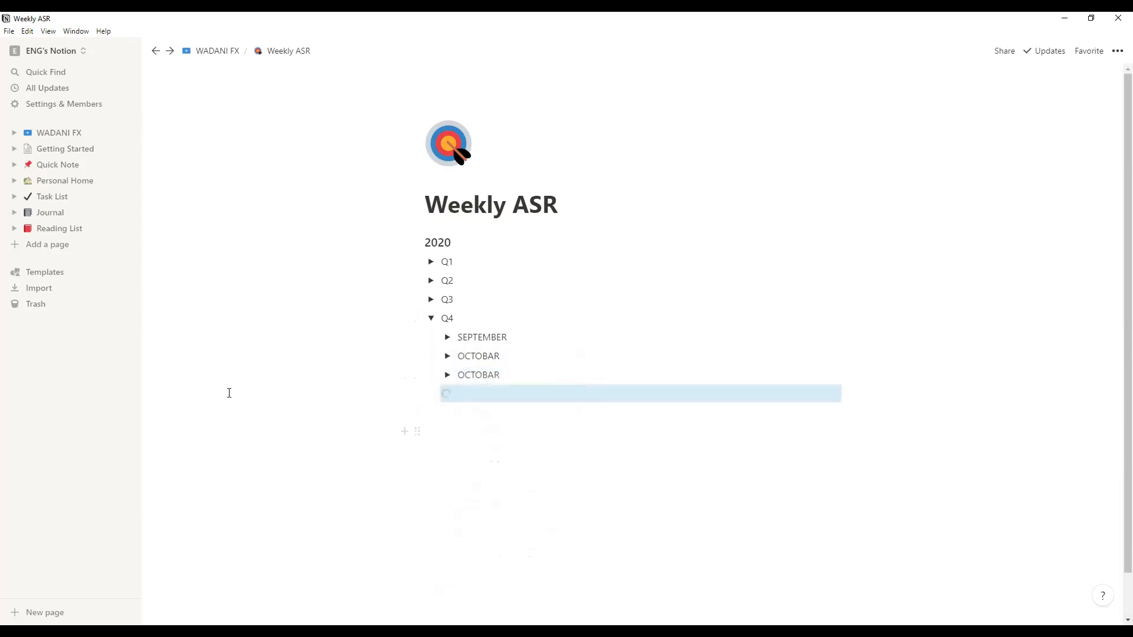
Step: Rename the first OCTOBAR duplicate as NOVEMBER
left_click(507, 376)
key("BackSpace")
key("BackSpace")
key("BackSpace")
key("BackSpace")
key("BackSpace")
key("BackSpace")
key("BackSpace")
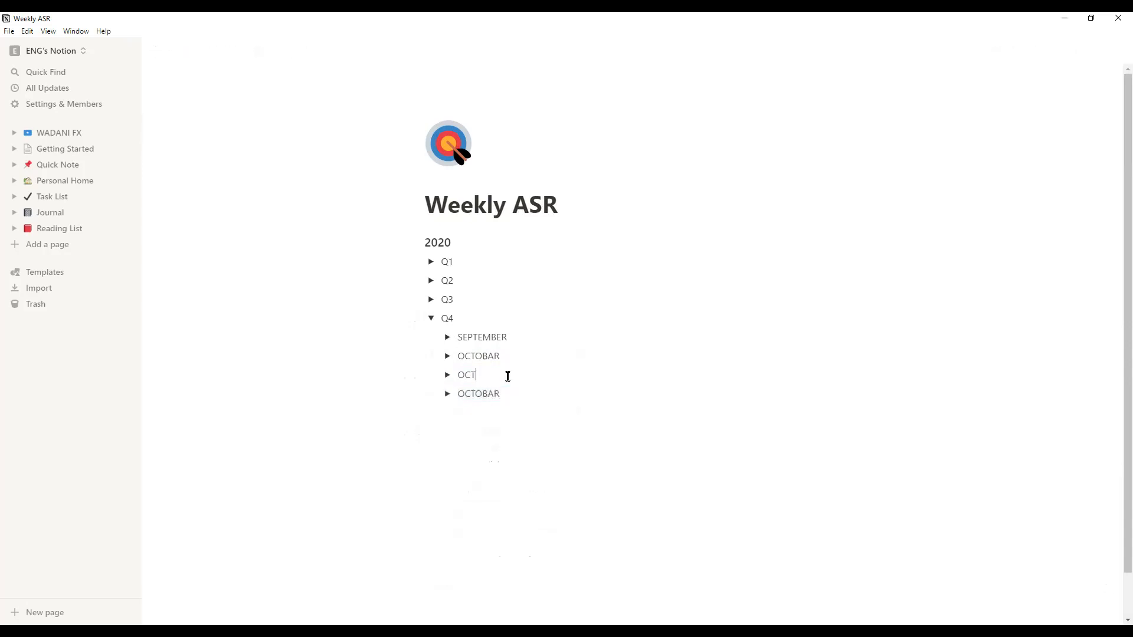
type("> OC")
key("BackSpace")
key("BackSpace")
type("NOVEMBER")
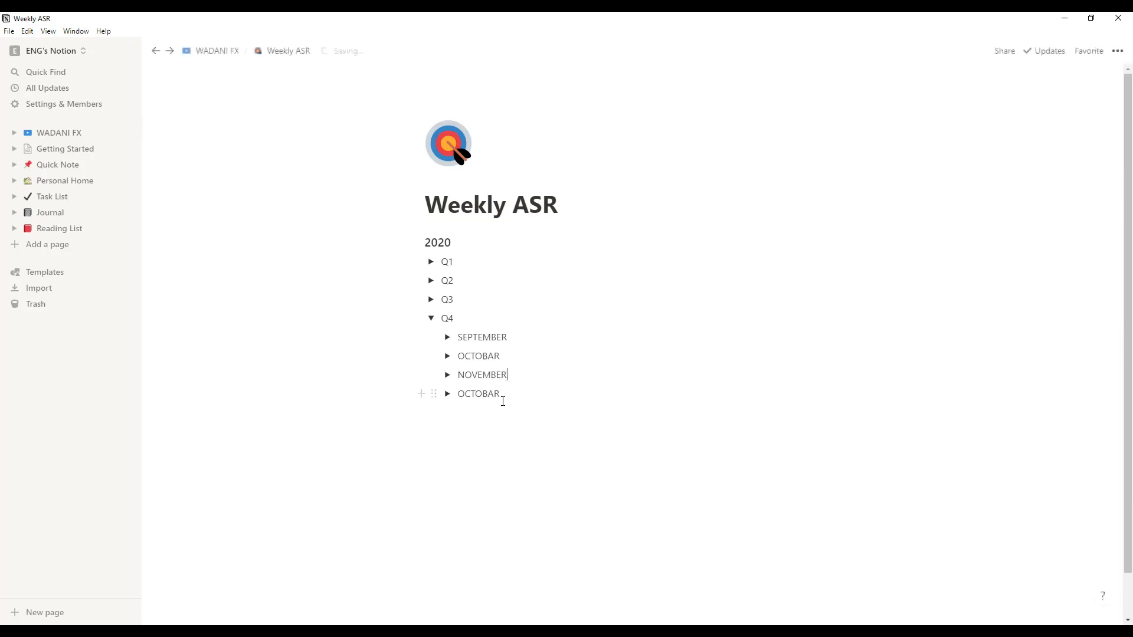
Step: Rename the last OCTOBAR duplicate in Q4 as DECEMBER
key("BackSpace")
key("BackSpace")
key("BackSpace")
key("BackSpace")
key("BackSpace")
key("BackSpace")
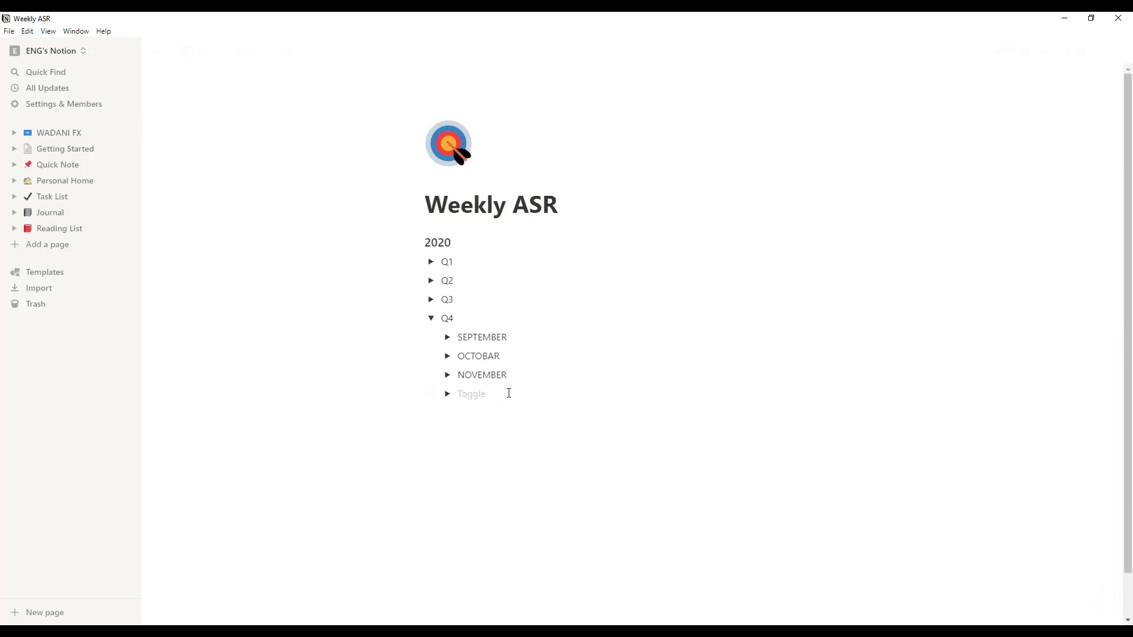
type("DECEMBER")
Step: Review the monthly toggles in Q4 and the weekly tables inside SEPTEMBER
left_click(431, 319)
left_click(435, 319)
left_click(432, 319)
left_click(436, 319)
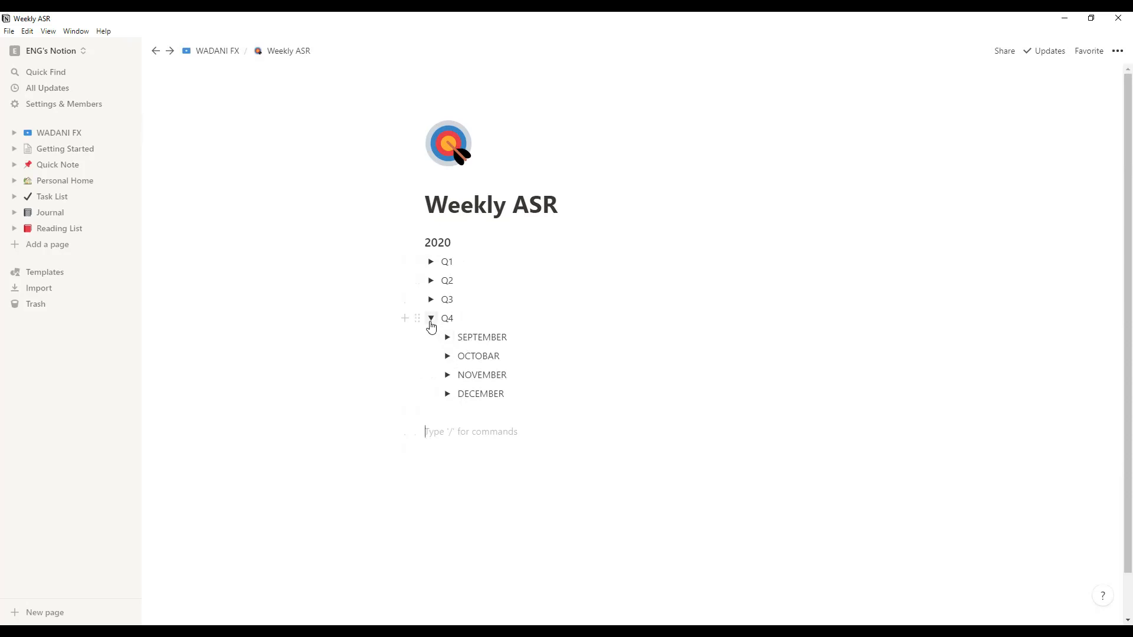
left_click(430, 324)
left_click(431, 323)
left_click(448, 338)
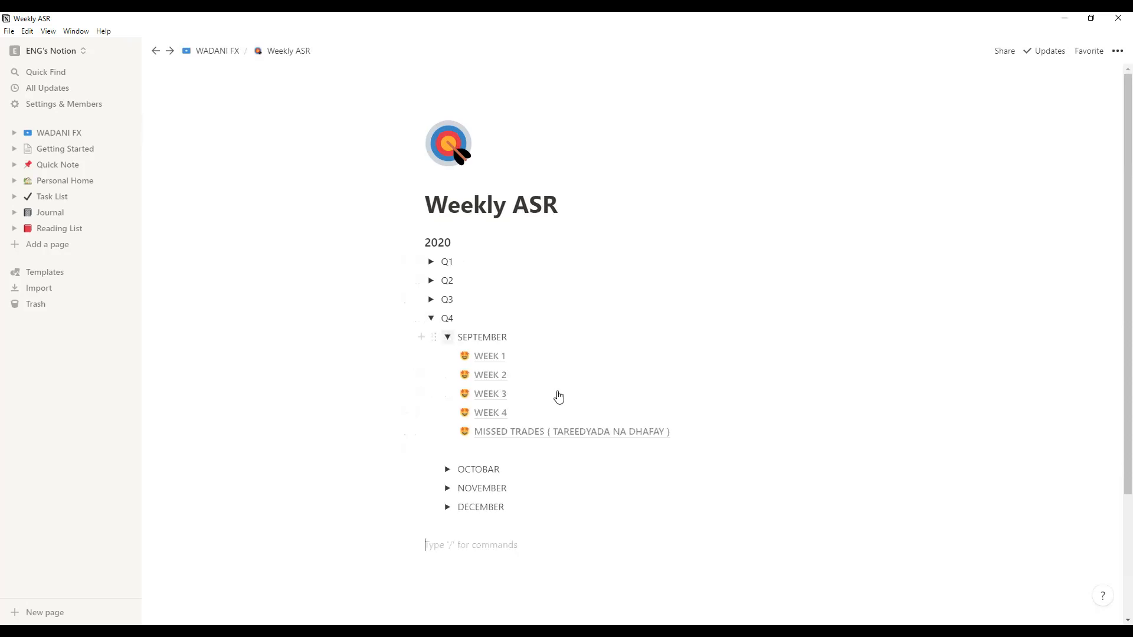
left_click(447, 339)
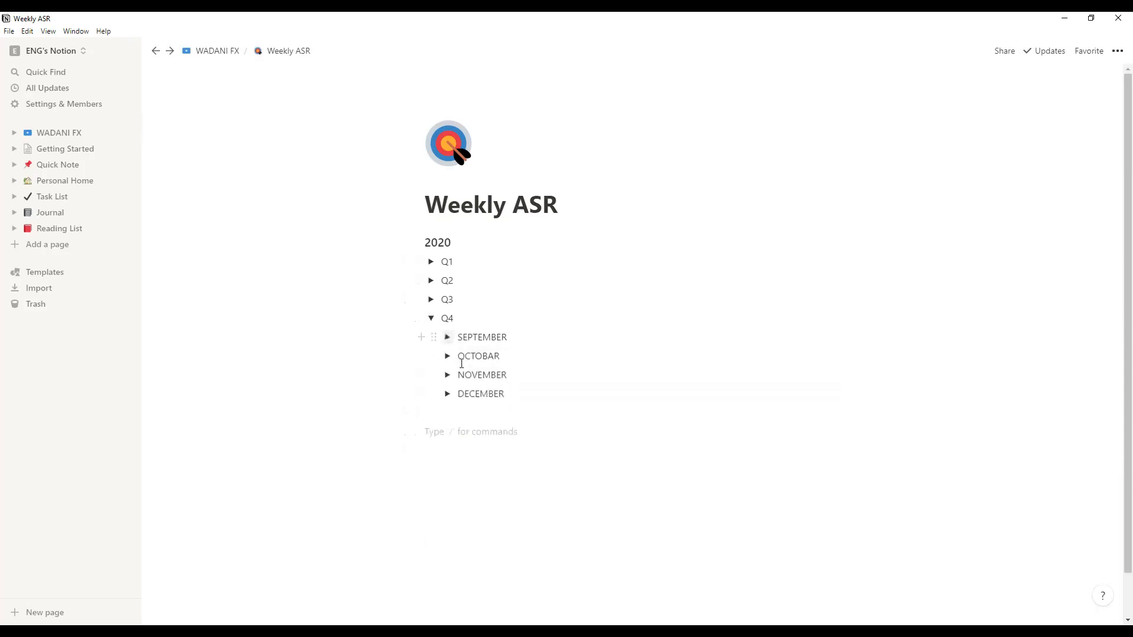
Step: Expand OCTOBAR and duplicate its WEEK 1 copy four times within the toggle
left_click(448, 356)
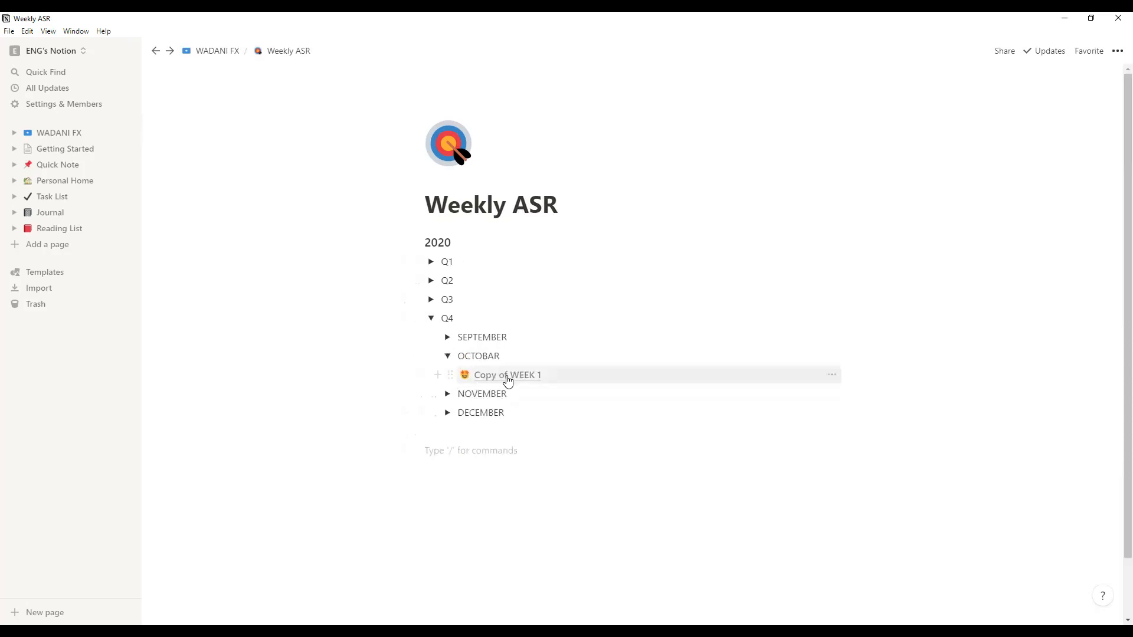
right_click(507, 383)
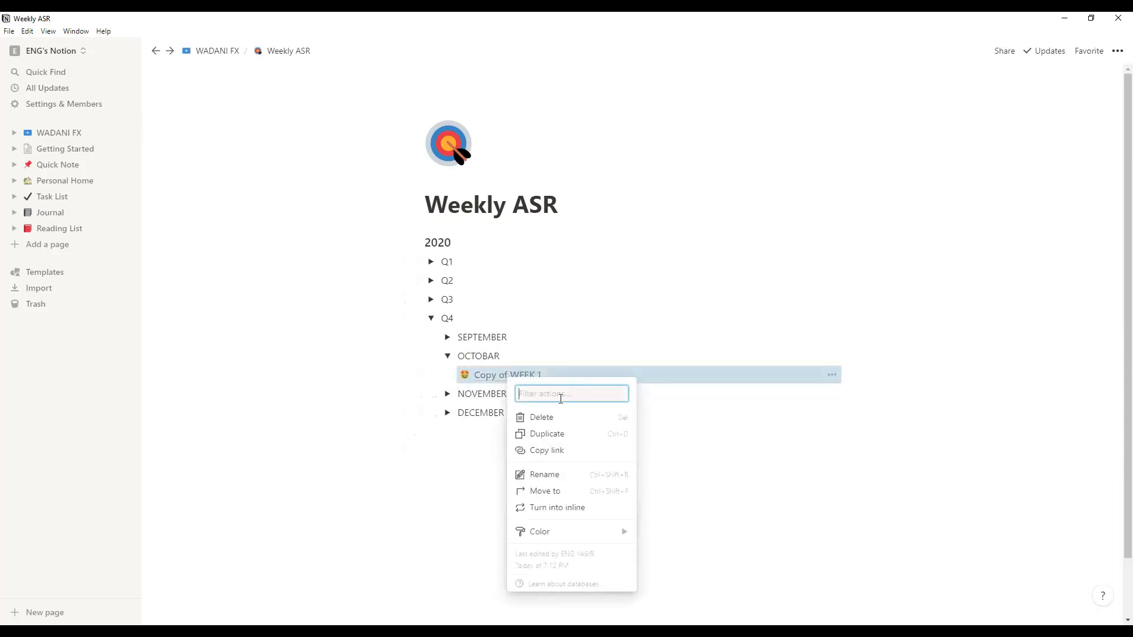
left_click(553, 439)
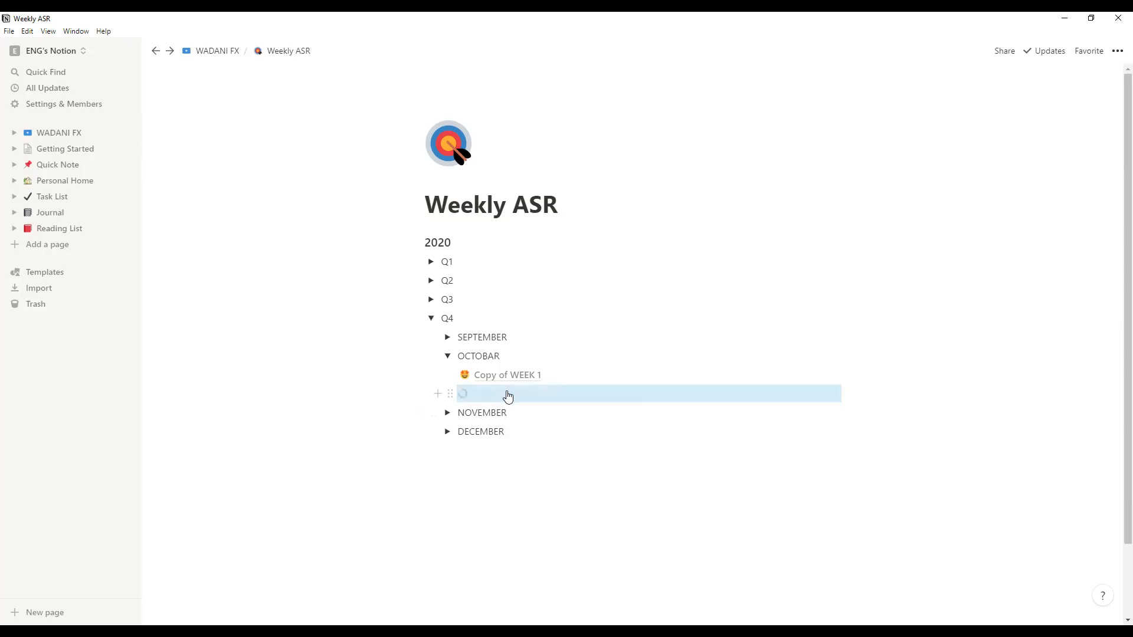
right_click(499, 395)
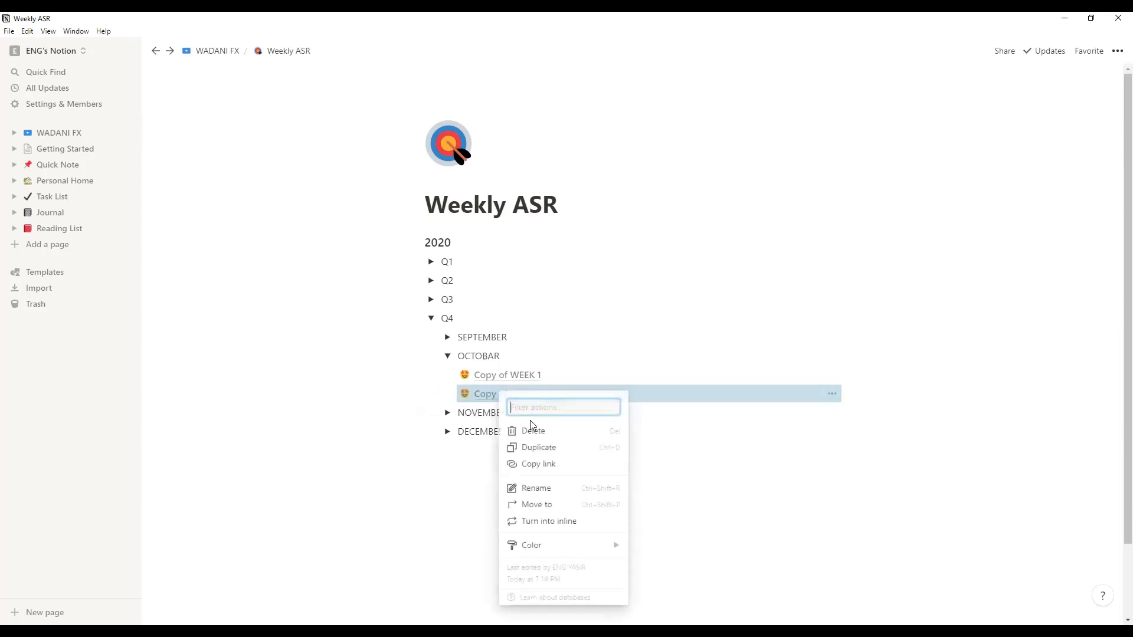
left_click(541, 446)
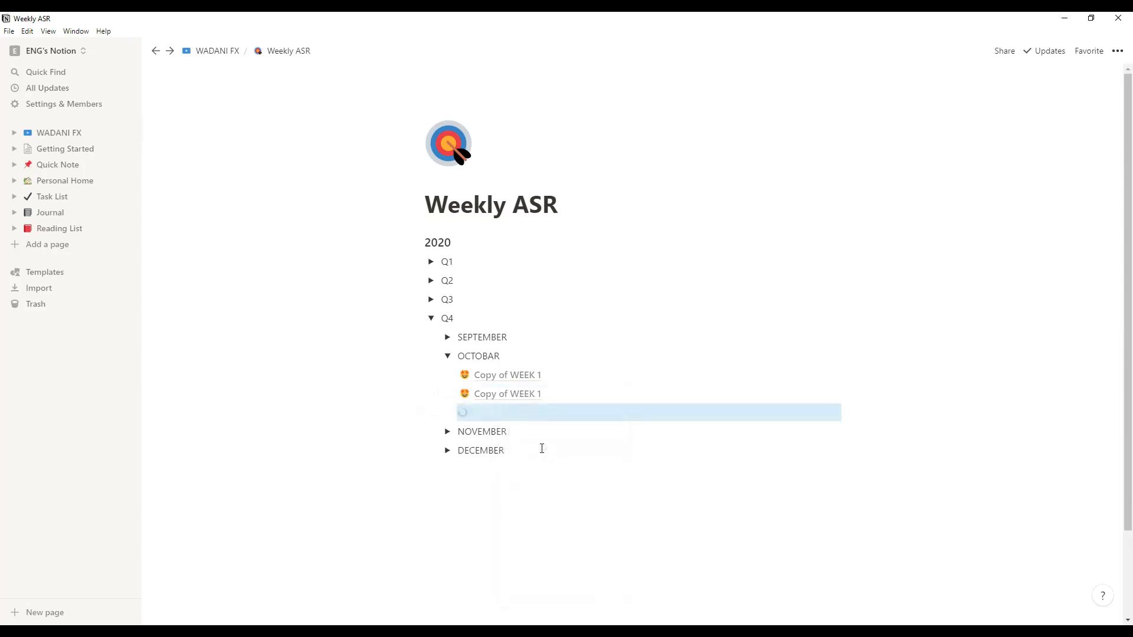
right_click(498, 417)
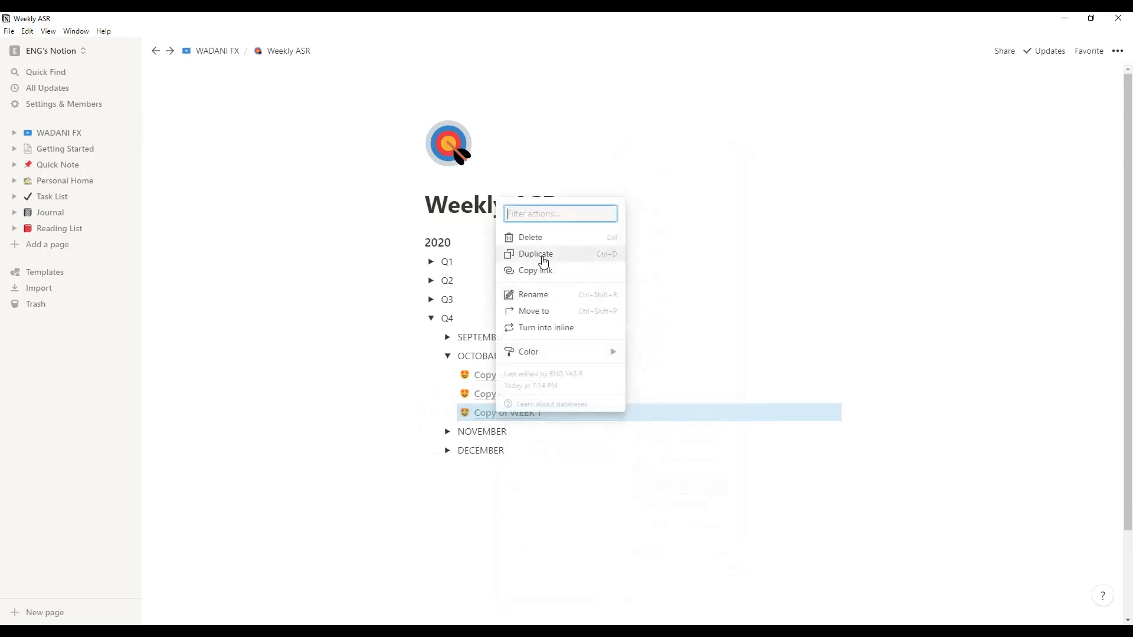
left_click(543, 260)
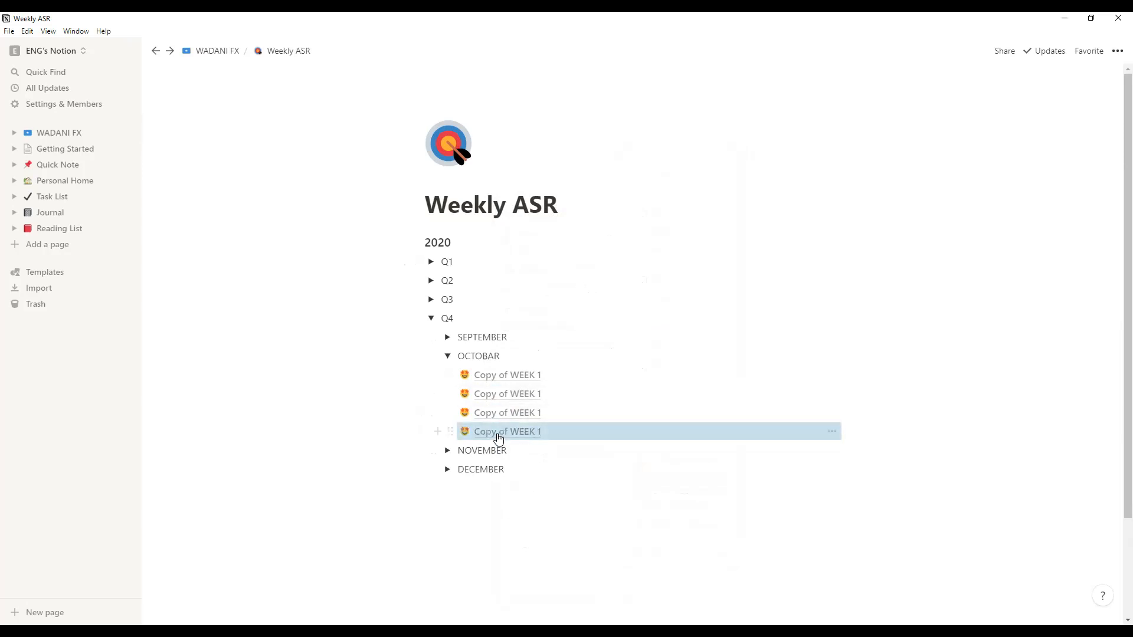
right_click(498, 438)
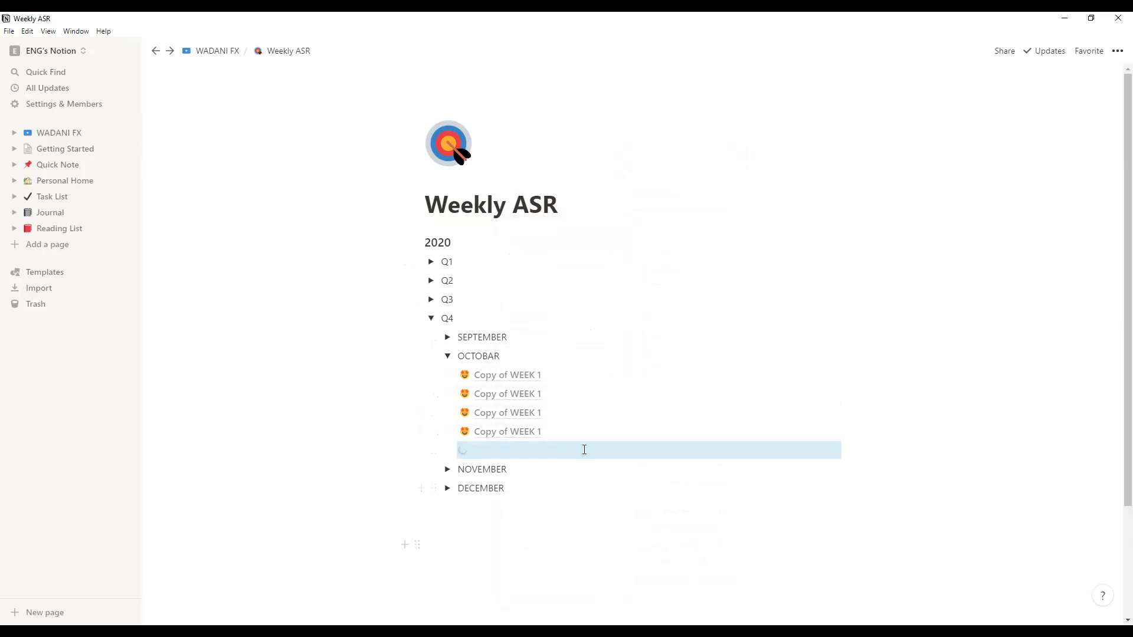
Step: Rename the first table inside OCTOBAR as WEEK 1
right_click(528, 376)
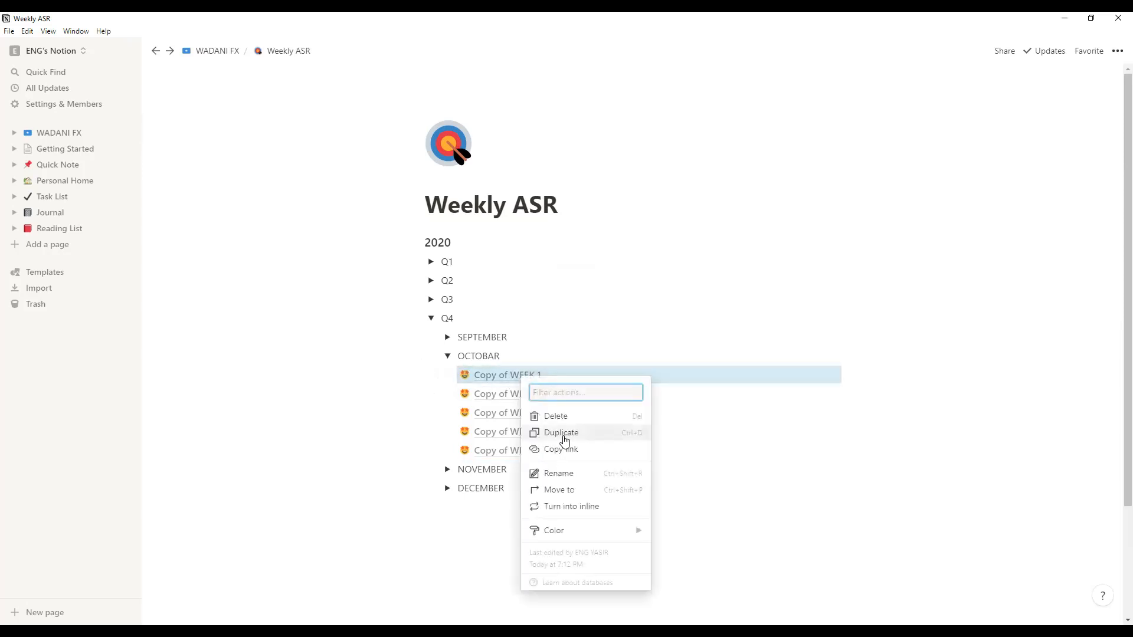
left_click(570, 476)
key("End")
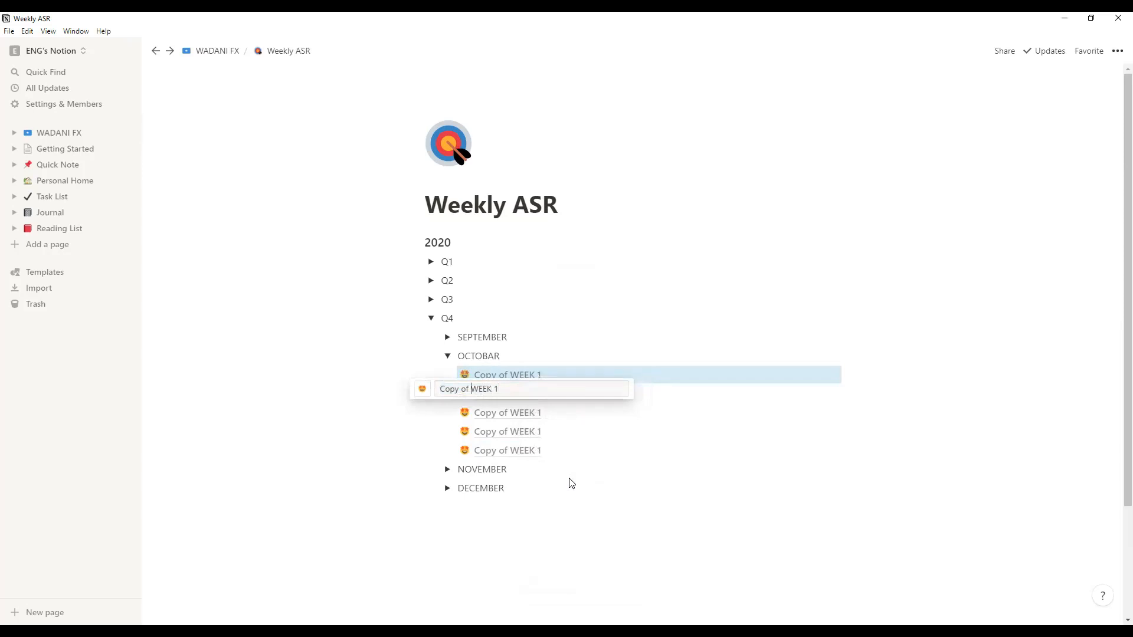
key("BackSpace")
key("BackSpace")
key("BackSpace")
key("BackSpace")
key("BackSpace")
key("BackSpace")
key("BackSpace")
key("BackSpace")
key("Return")
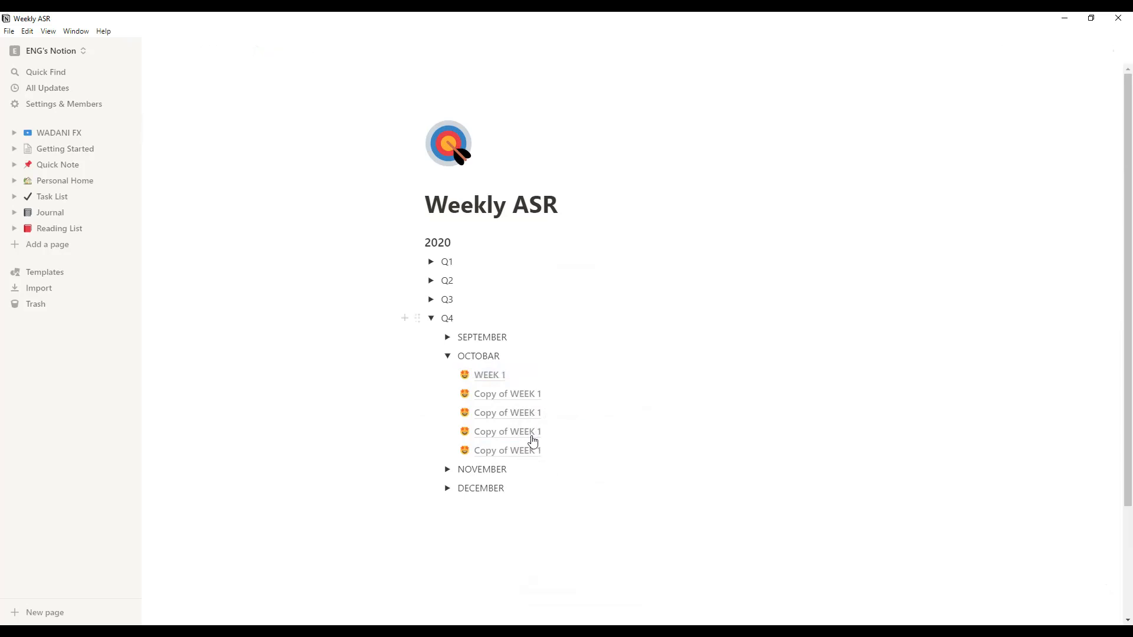
Step: Rename the second table inside OCTOBAR as WEEK 2
right_click(519, 395)
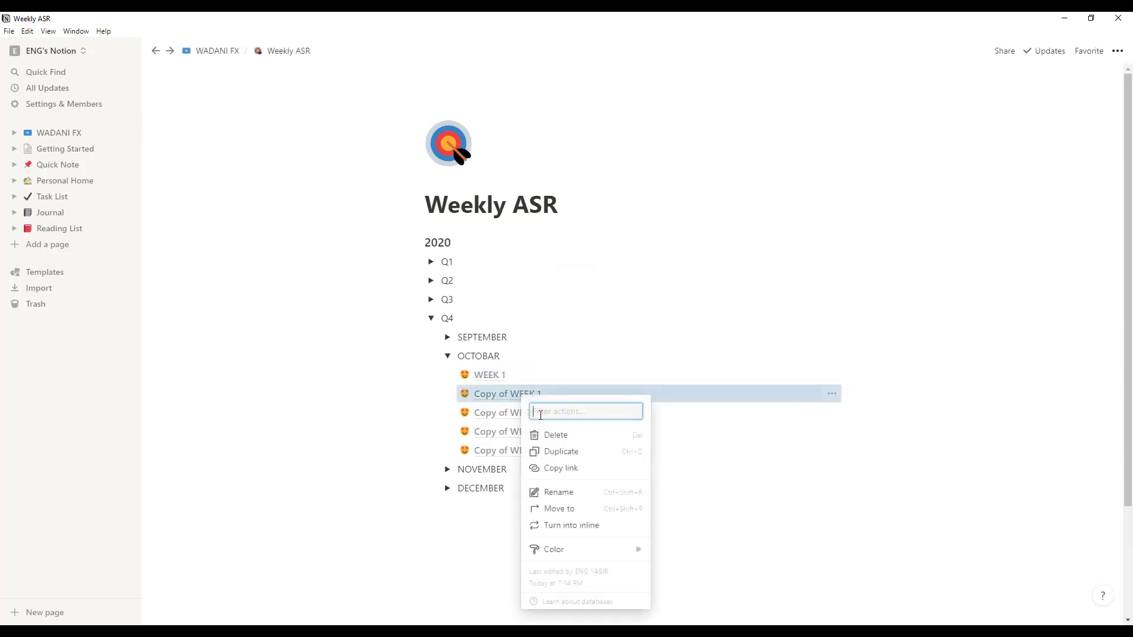
left_click(575, 493)
key("Left")
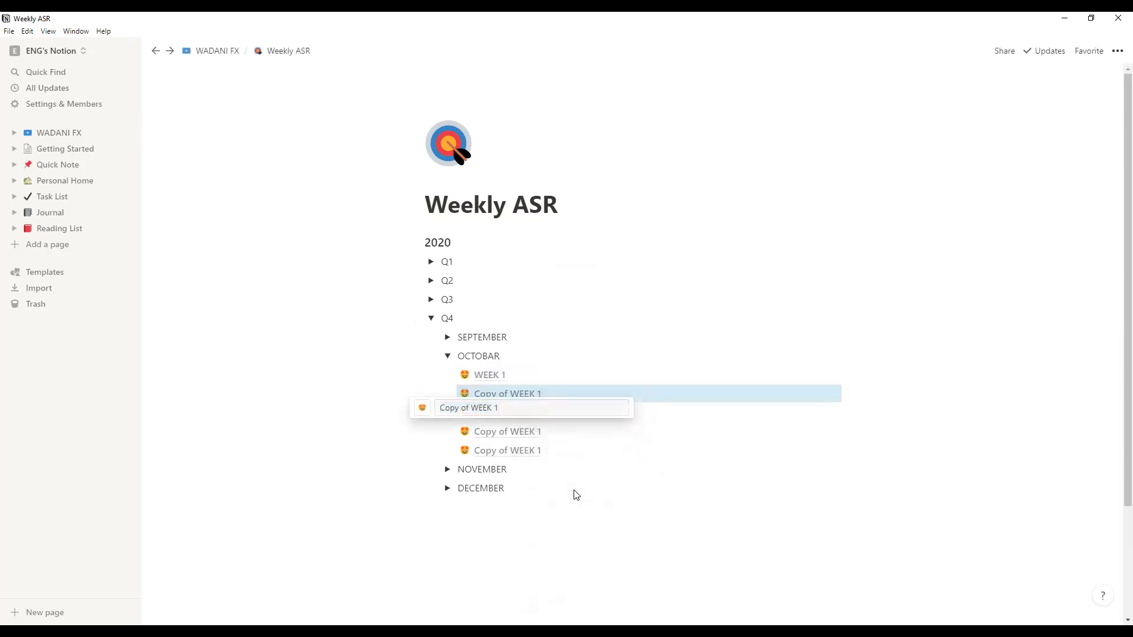
key("BackSpace")
key("BackSpace")
key("BackSpace")
key("BackSpace")
key("BackSpace")
key("BackSpace")
key("BackSpace")
key("BackSpace")
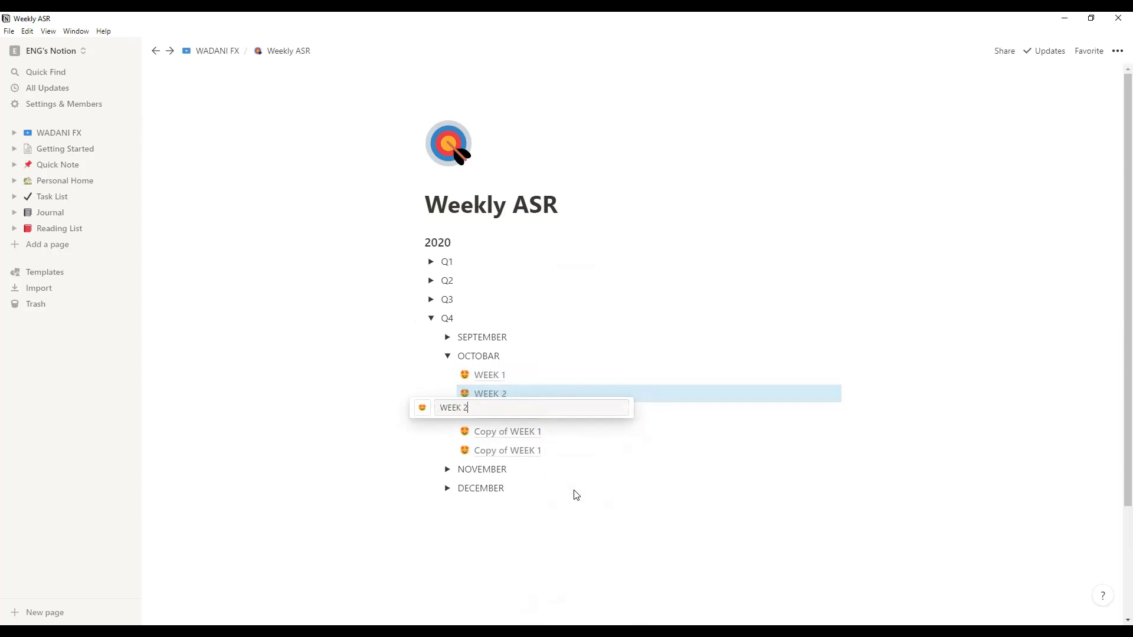
Step: Rename the third table inside OCTOBAR as WEEK 3
left_click(577, 494)
right_click(513, 416)
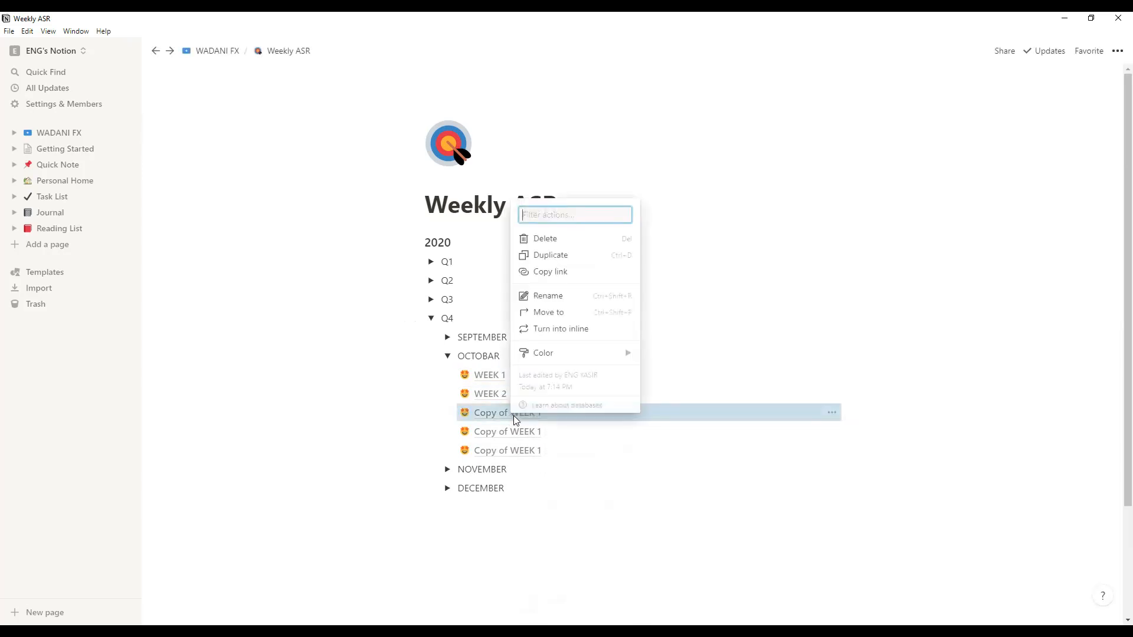
left_click(553, 297)
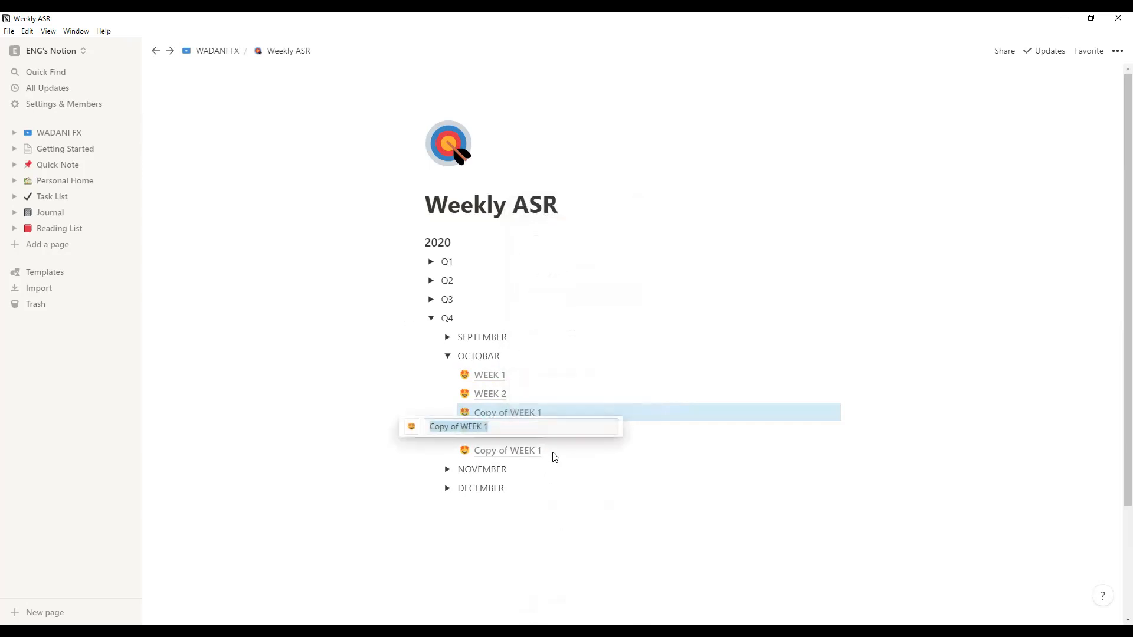
key("Left")
key("BackSpace")
key("BackSpace")
key("BackSpace")
key("BackSpace")
key("BackSpace")
key("BackSpace")
key("BackSpace")
key("BackSpace")
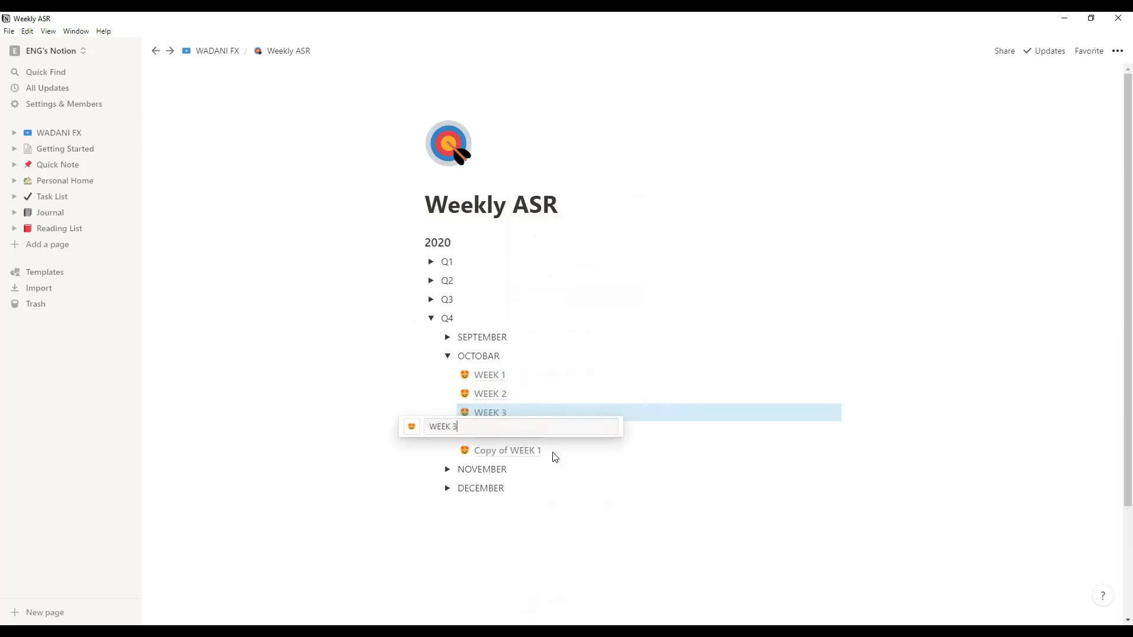
left_click(582, 517)
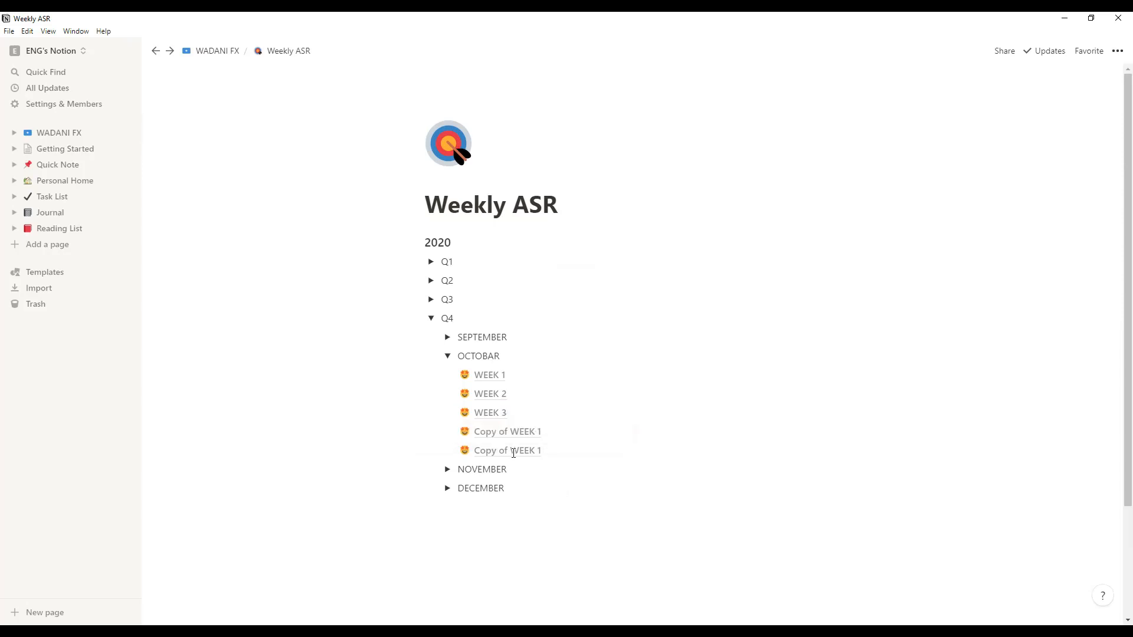
Step: Rename the fourth table inside OCTOBAR as WEEK 4
right_click(511, 437)
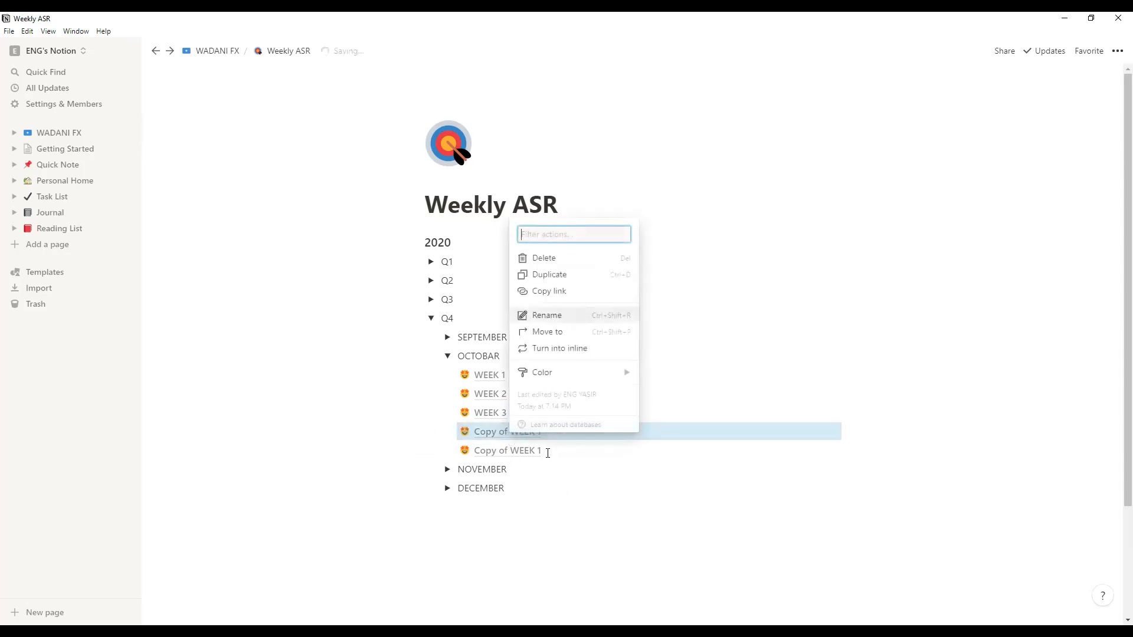
key("Return")
key("Home")
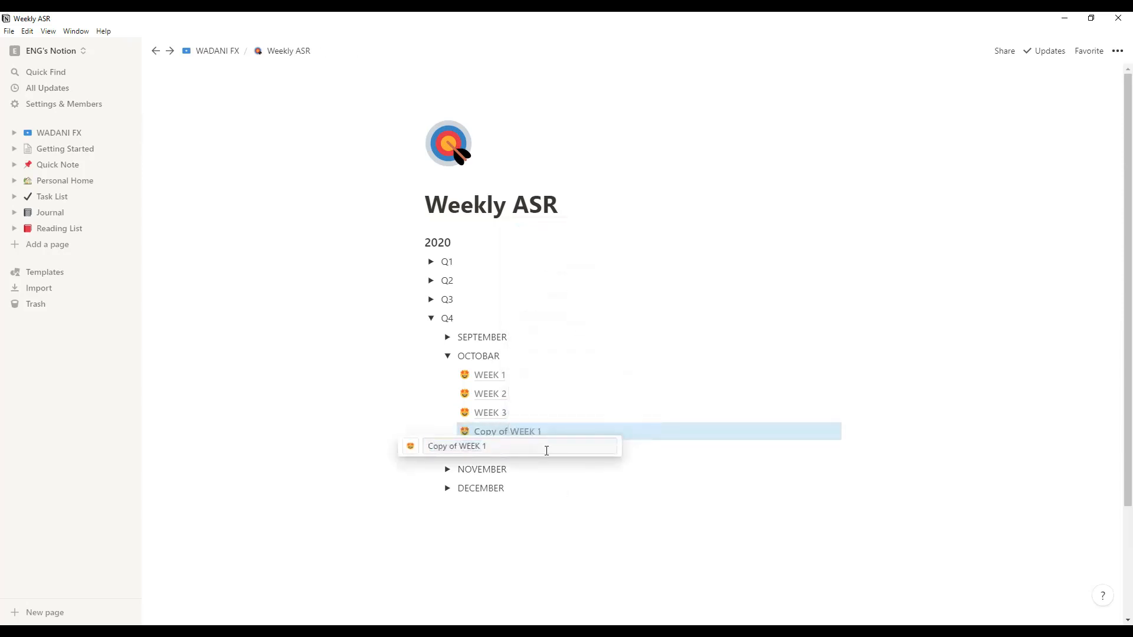
key("Delete")
key("Delete")
key("Delete")
key("Delete")
key("Delete")
key("Delete")
key("Delete")
key("Delete")
left_click(576, 524)
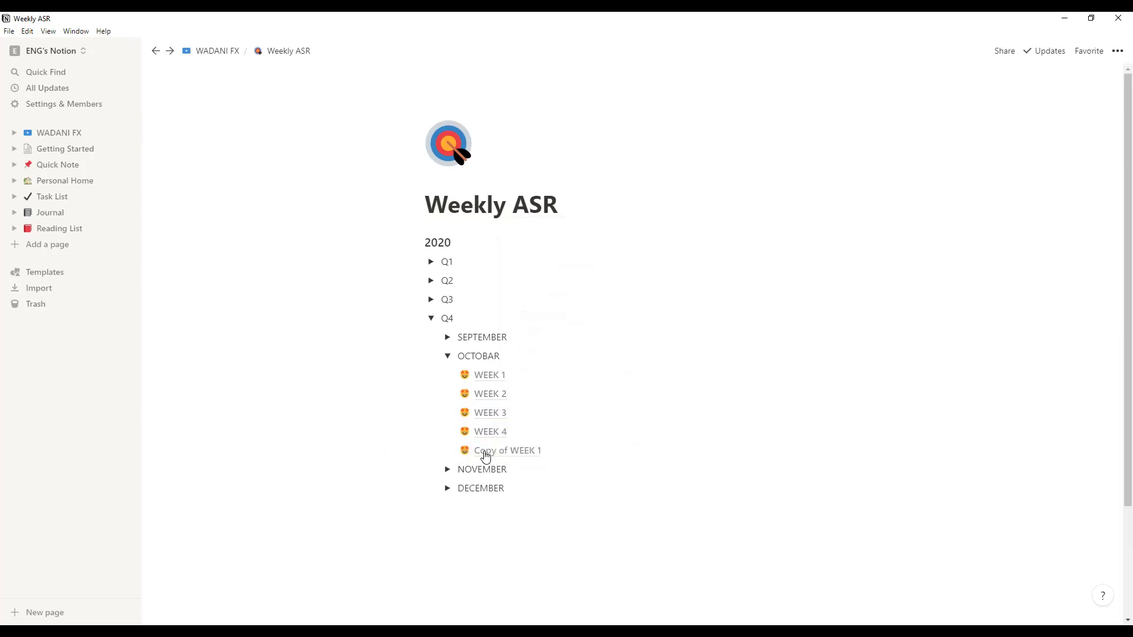
Step: Rename the last WEEK 1 copy inside OCTOBAR as MISSED TRADES
right_click(498, 451)
left_click(534, 334)
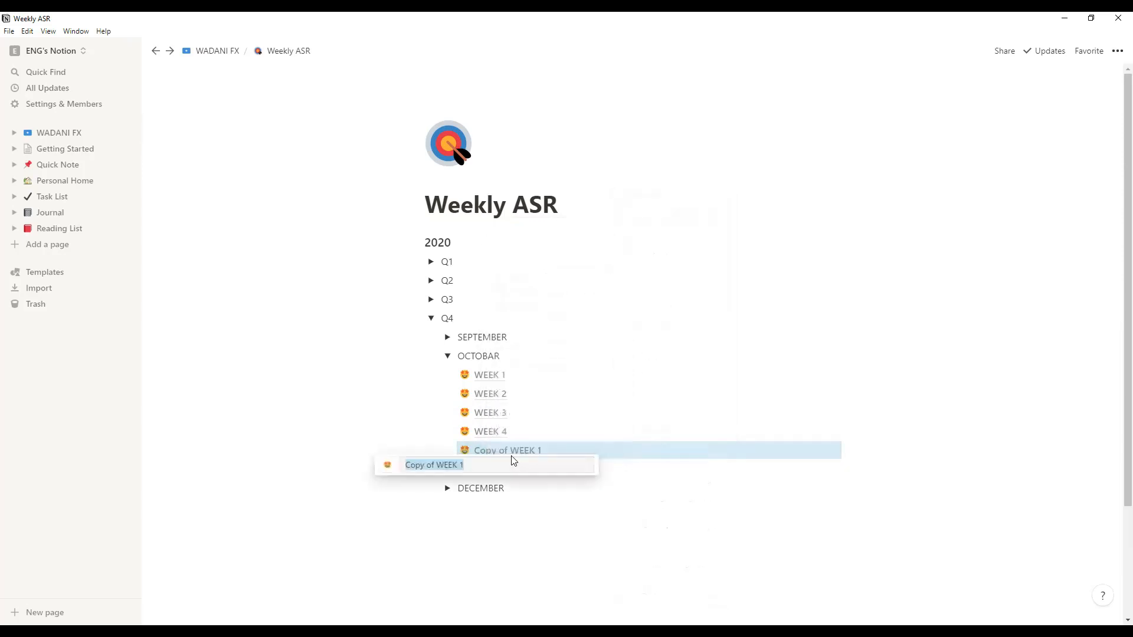
type("M")
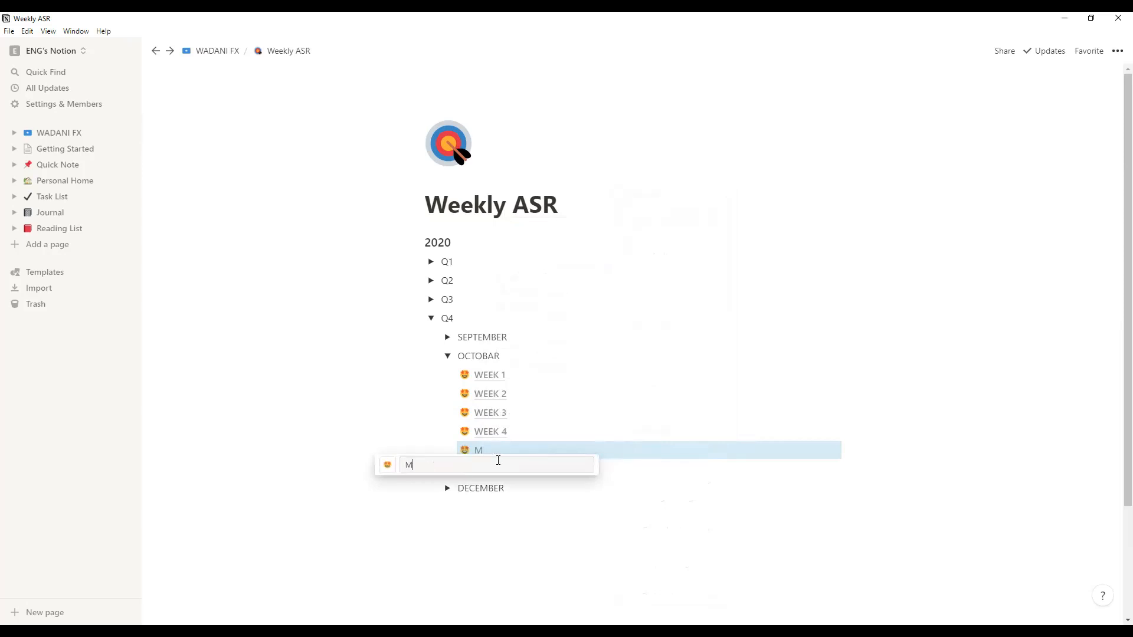
type("ISSED TRADES")
key("Return")
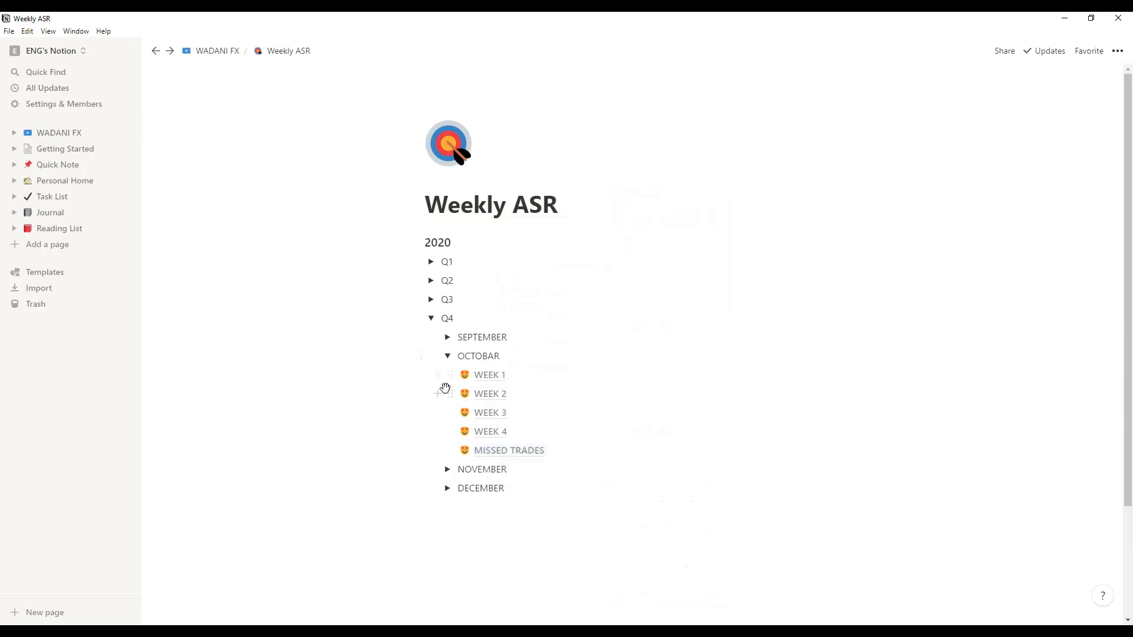
Step: Change the icons of WEEK 1 to WEEK 4 and MISSED TRADES inside OCTOBAR to the red 100 emoji
left_click(465, 376)
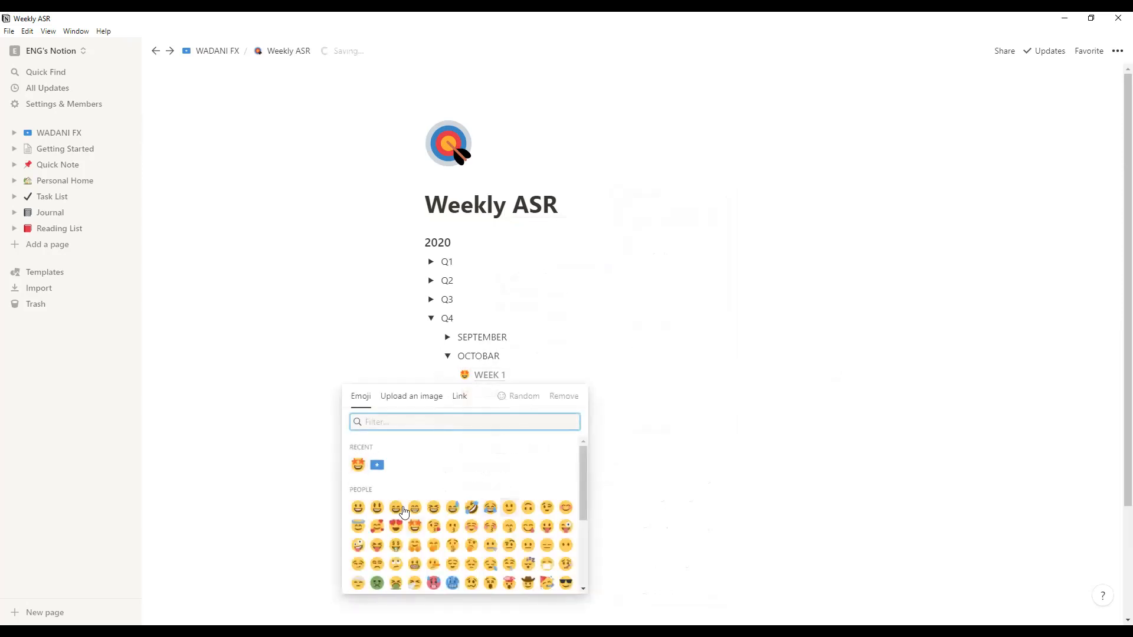
scroll(472, 500, "down", 5)
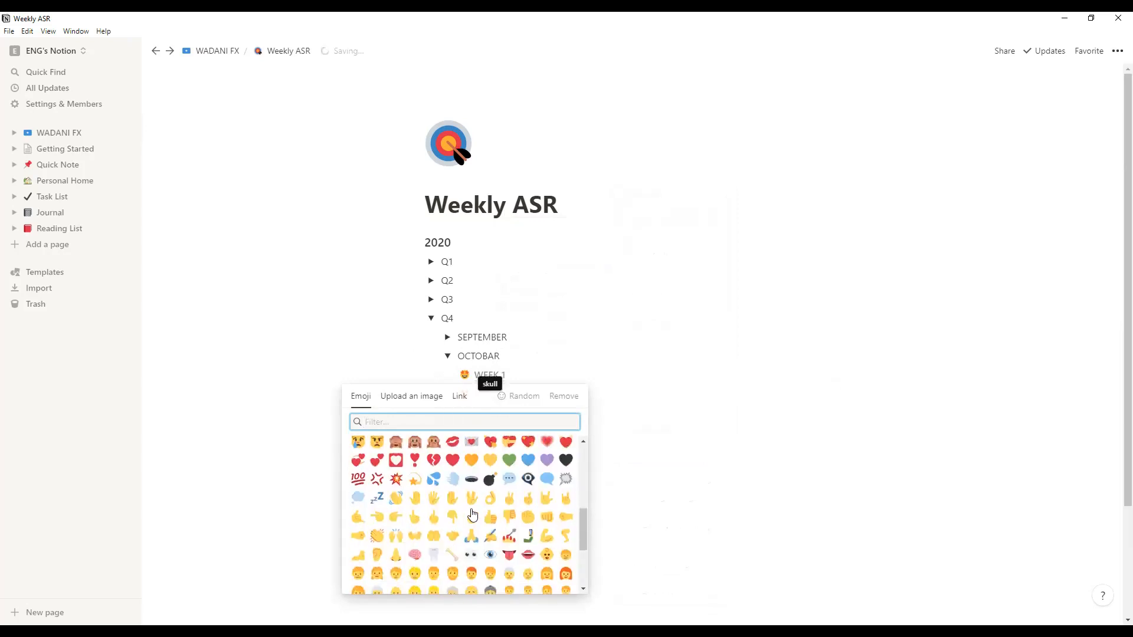
left_click(358, 479)
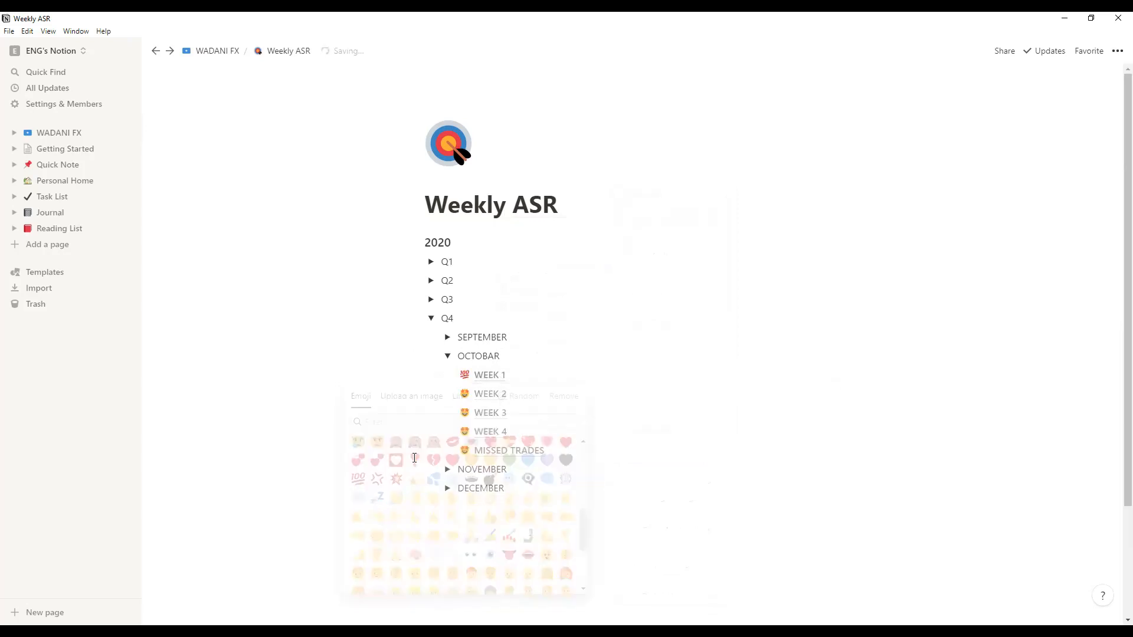
left_click(465, 395)
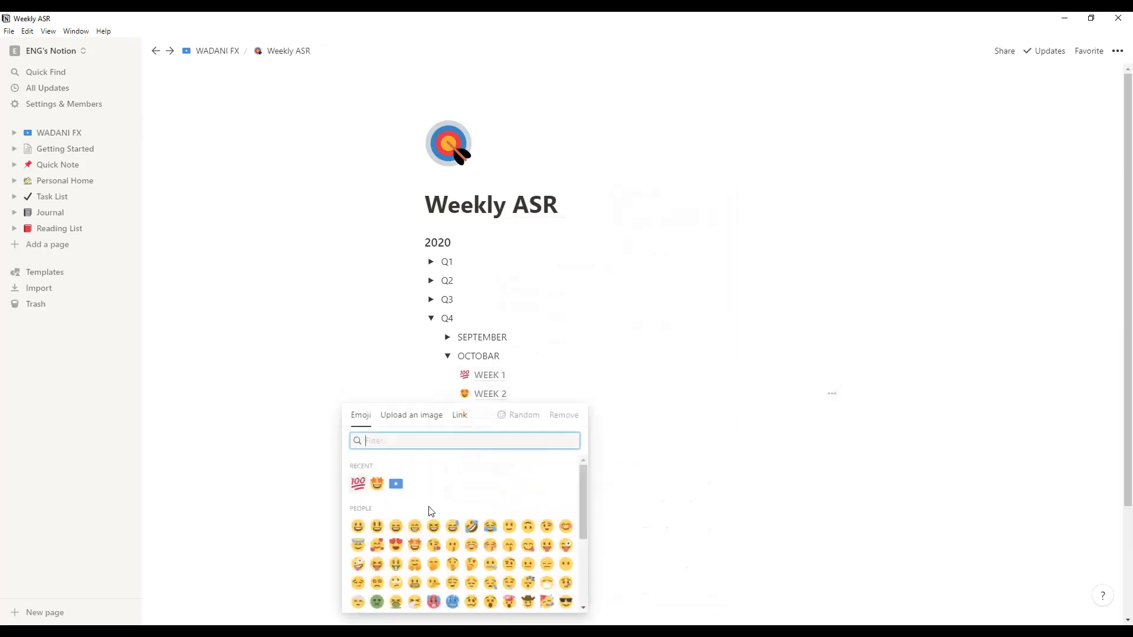
left_click(357, 480)
left_click(465, 413)
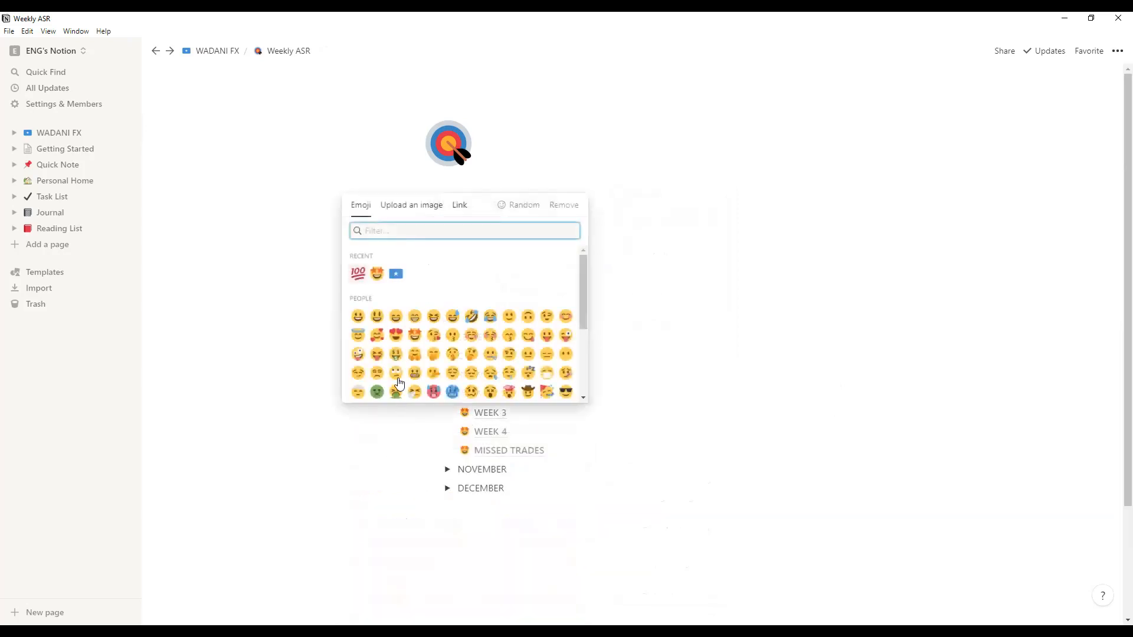
left_click(359, 275)
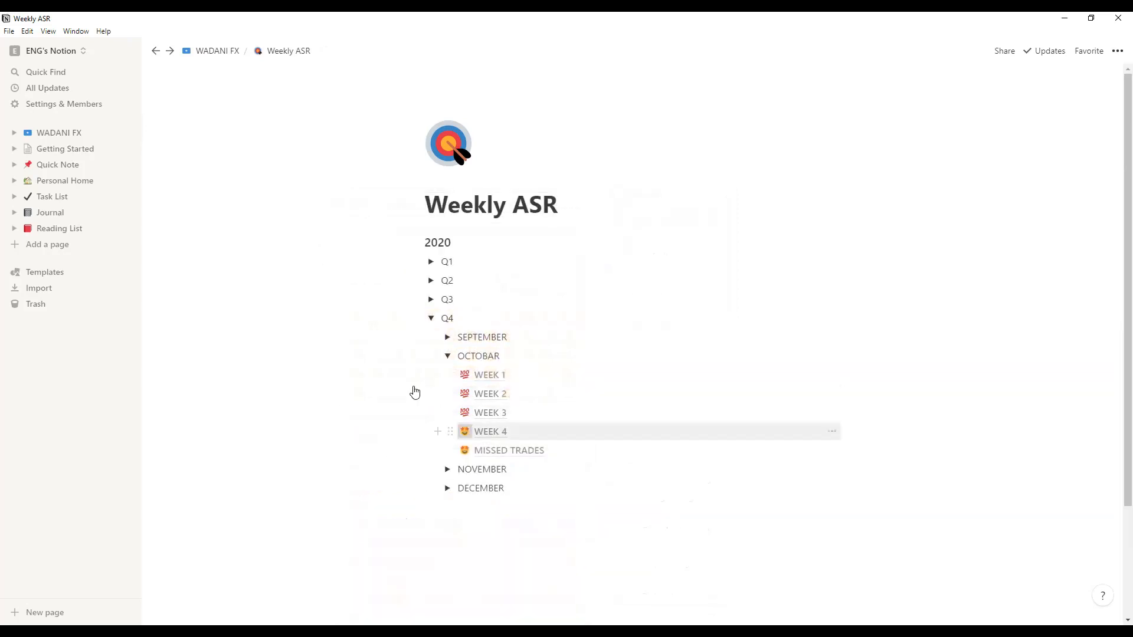
left_click(465, 431)
left_click(360, 293)
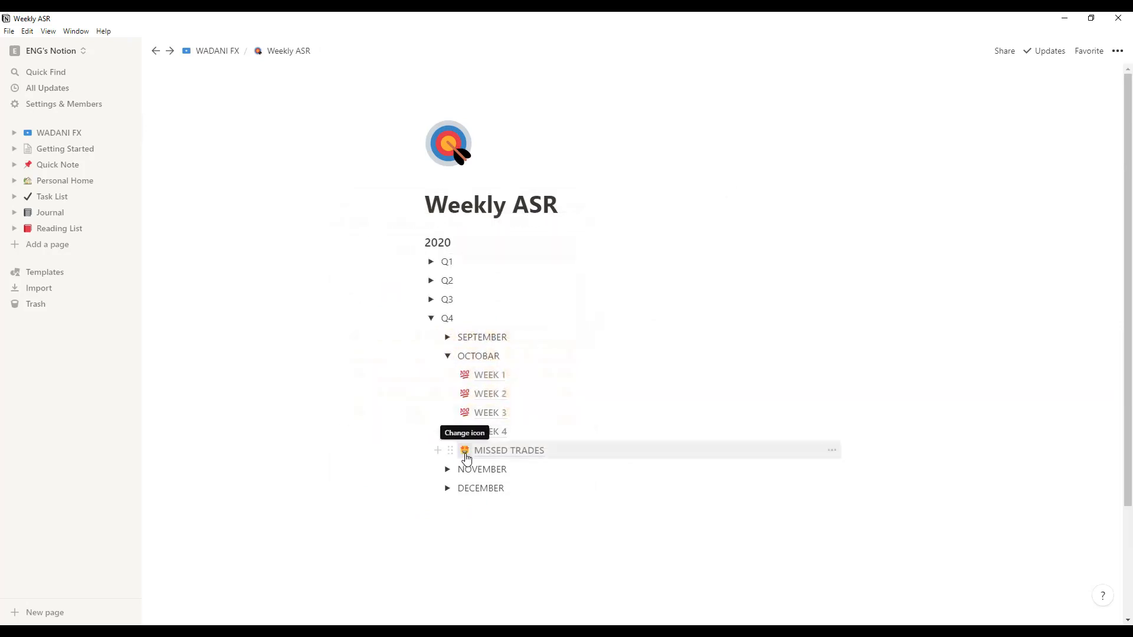
left_click(465, 450)
left_click(356, 311)
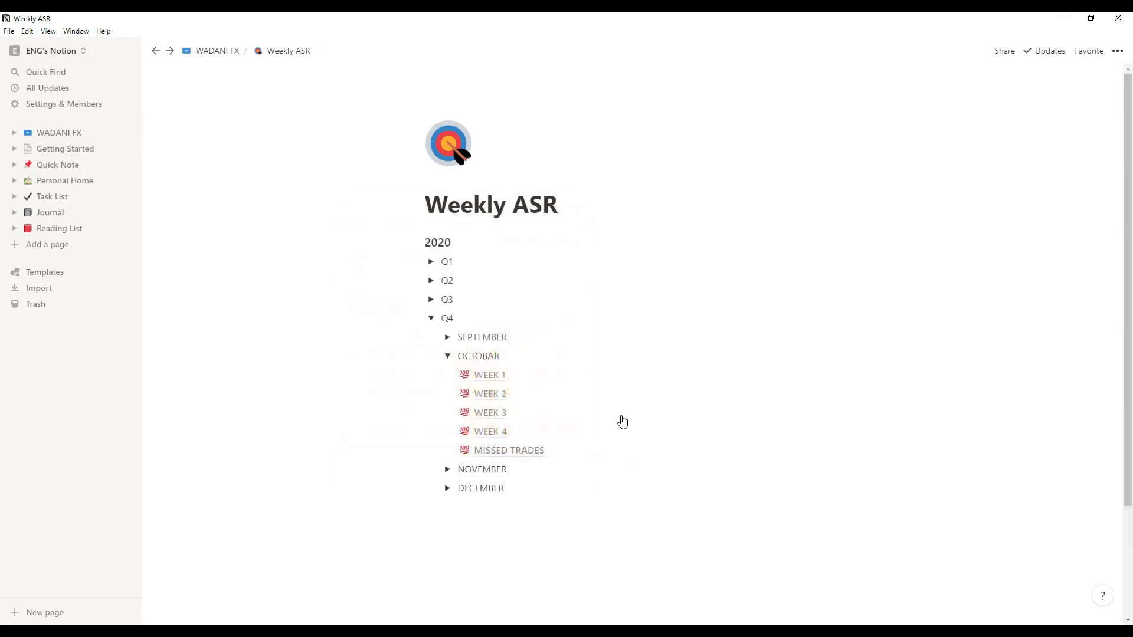
right_click(501, 375)
key("Escape")
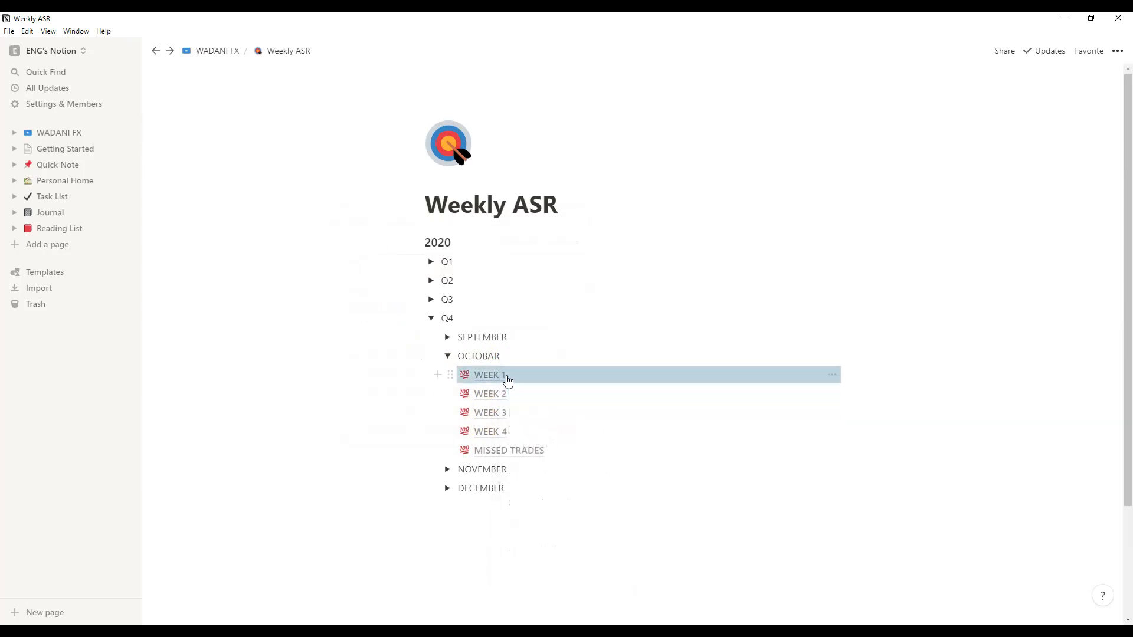
left_click(506, 376)
left_click(156, 50)
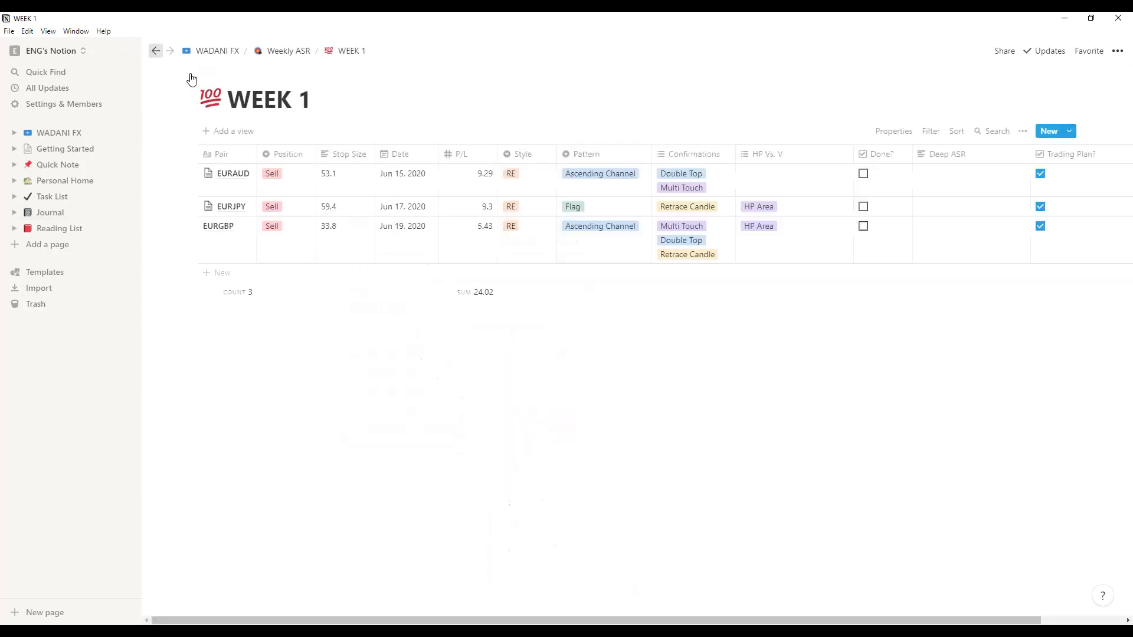
Step: Set the text color of WEEK 1 and WEEK 2 inside OCTOBAR to Red
right_click(493, 372)
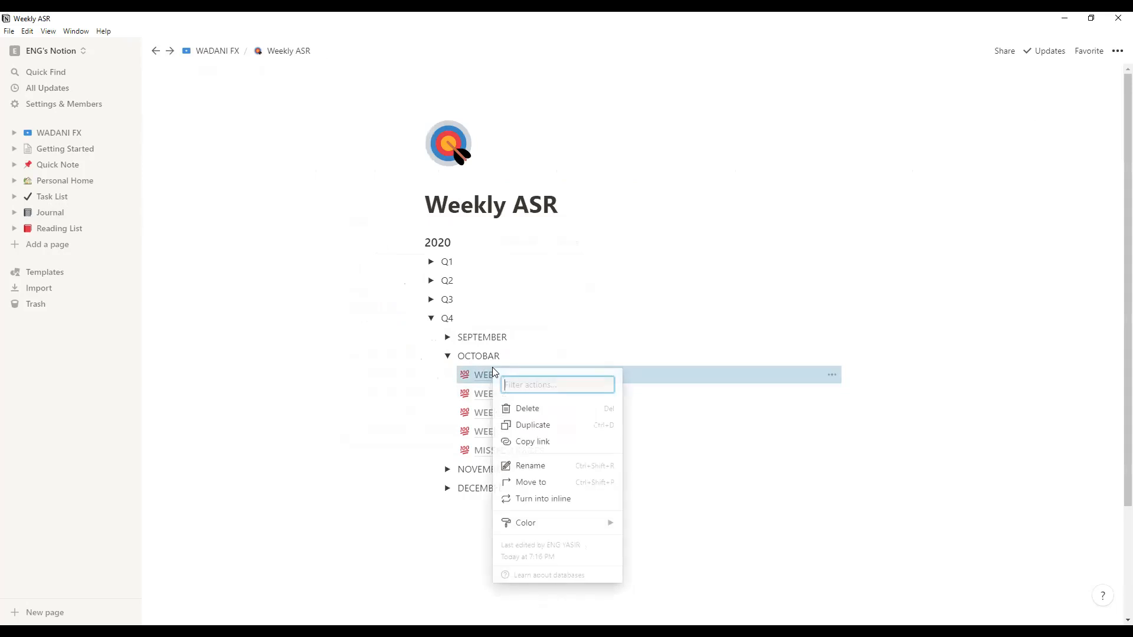
mouse_move(590, 531)
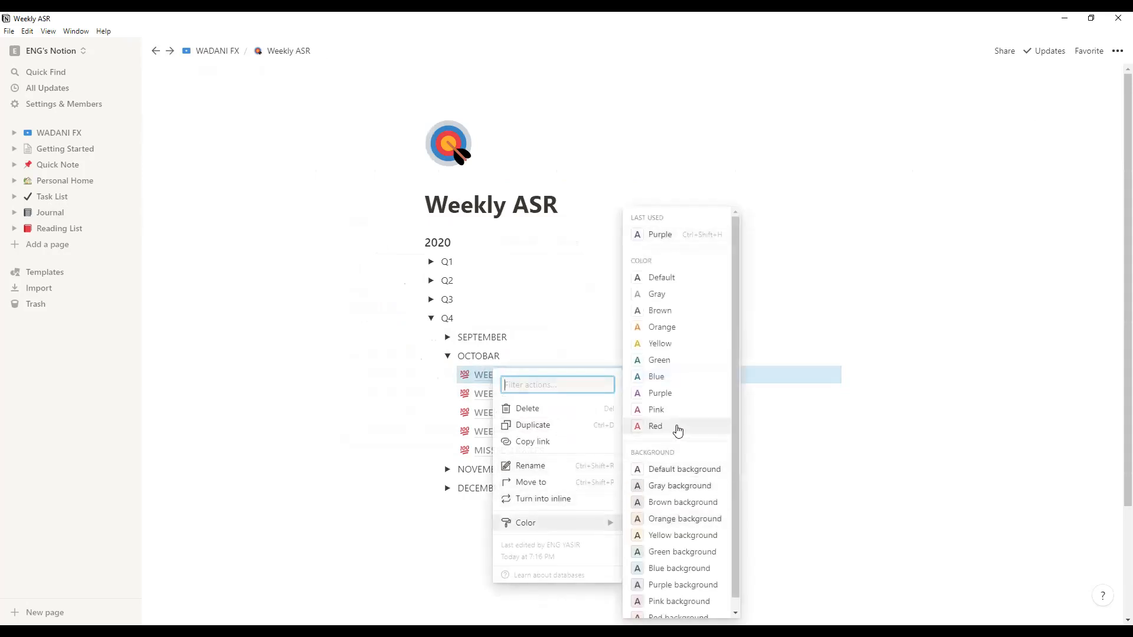
left_click(656, 426)
right_click(491, 383)
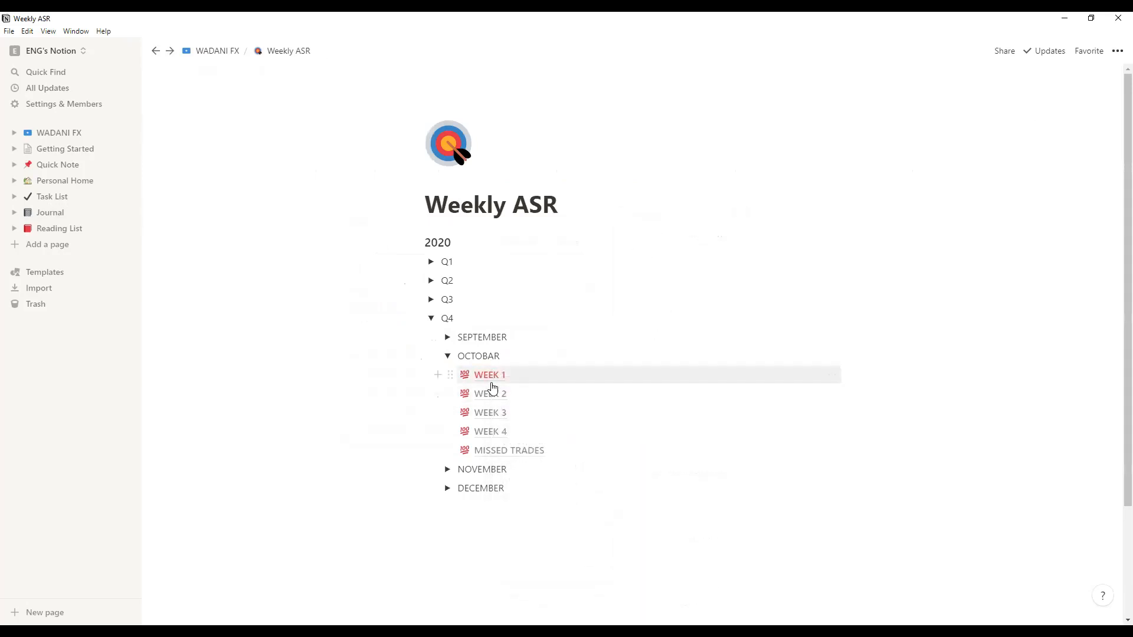
key("Escape")
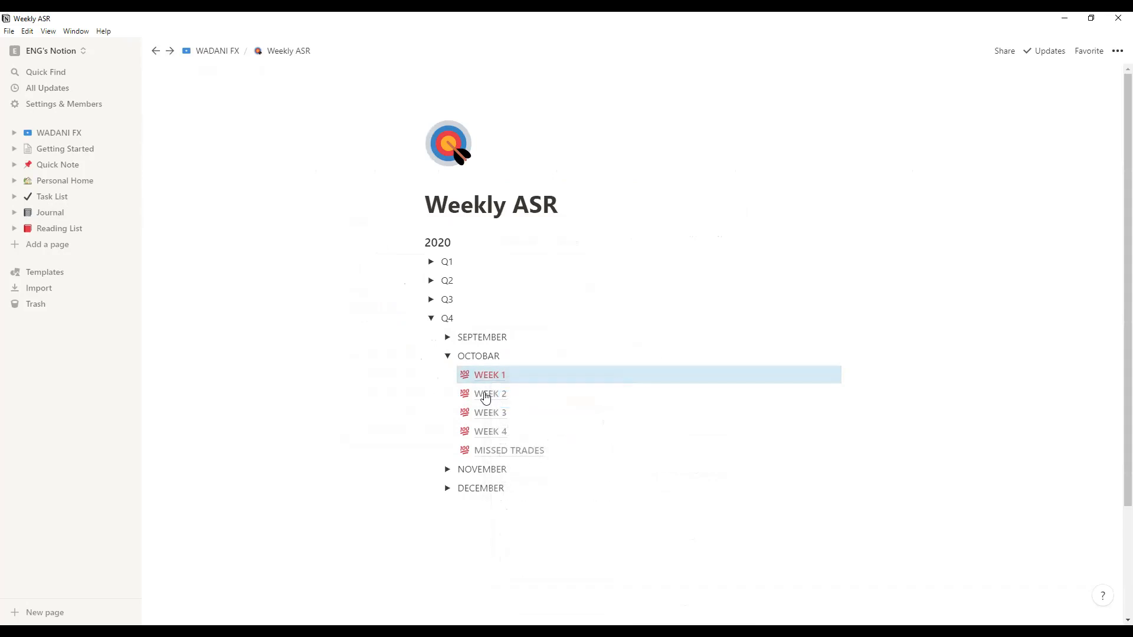
right_click(486, 396)
mouse_move(571, 550)
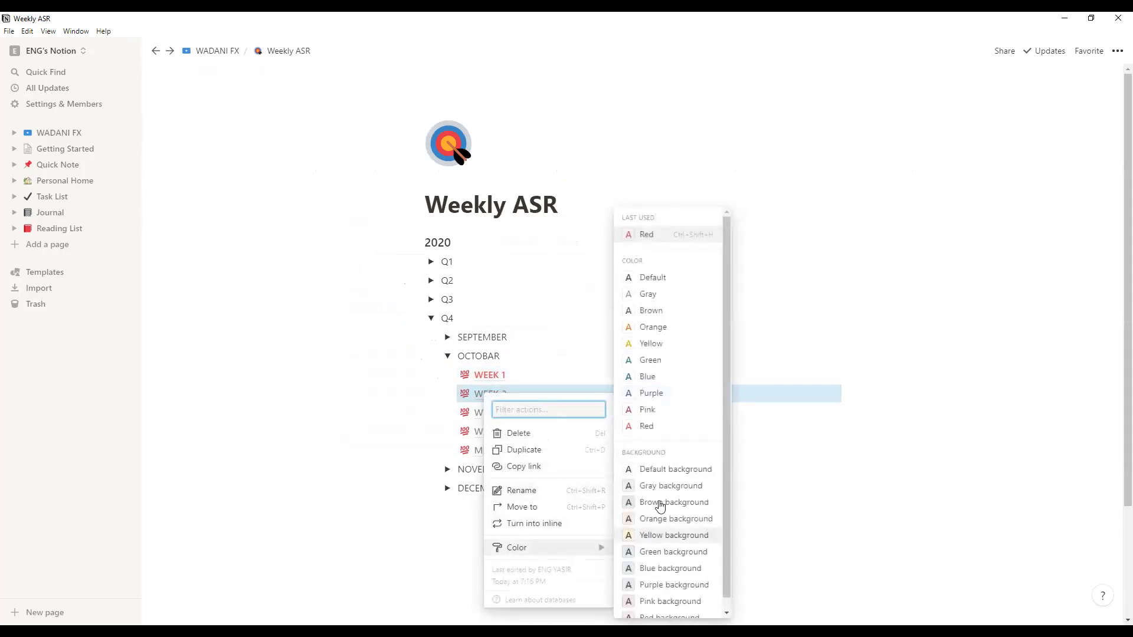
left_click(660, 428)
Step: Set the text color of WEEK 3, WEEK 4 and MISSED TRADES inside OCTOBAR to Red
right_click(485, 413)
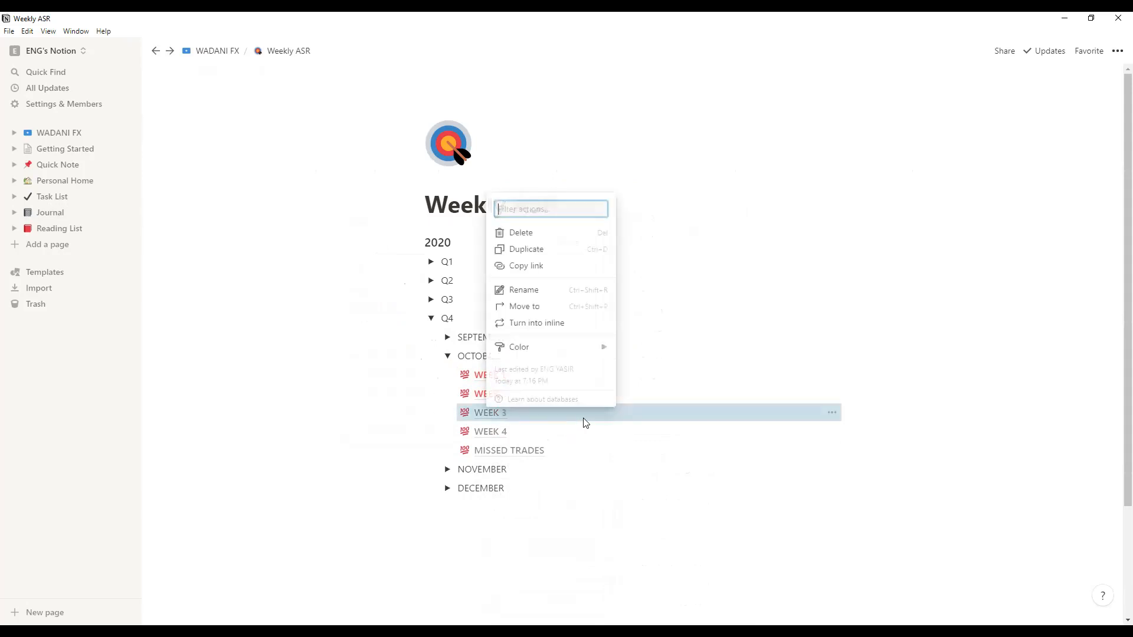
mouse_move(590, 348)
left_click(643, 362)
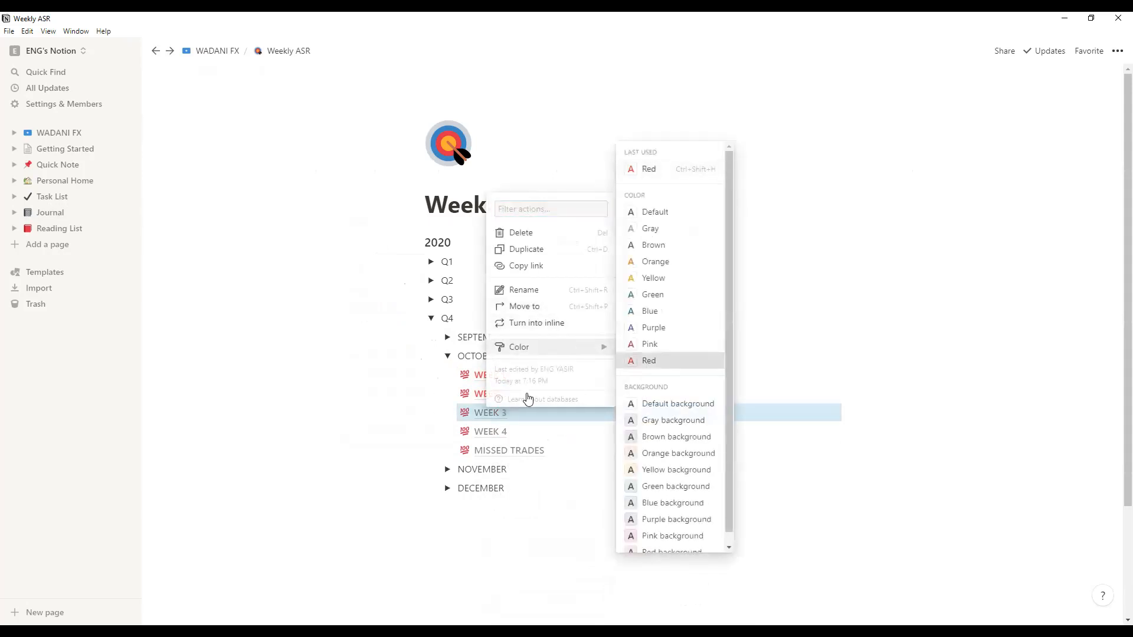
right_click(488, 438)
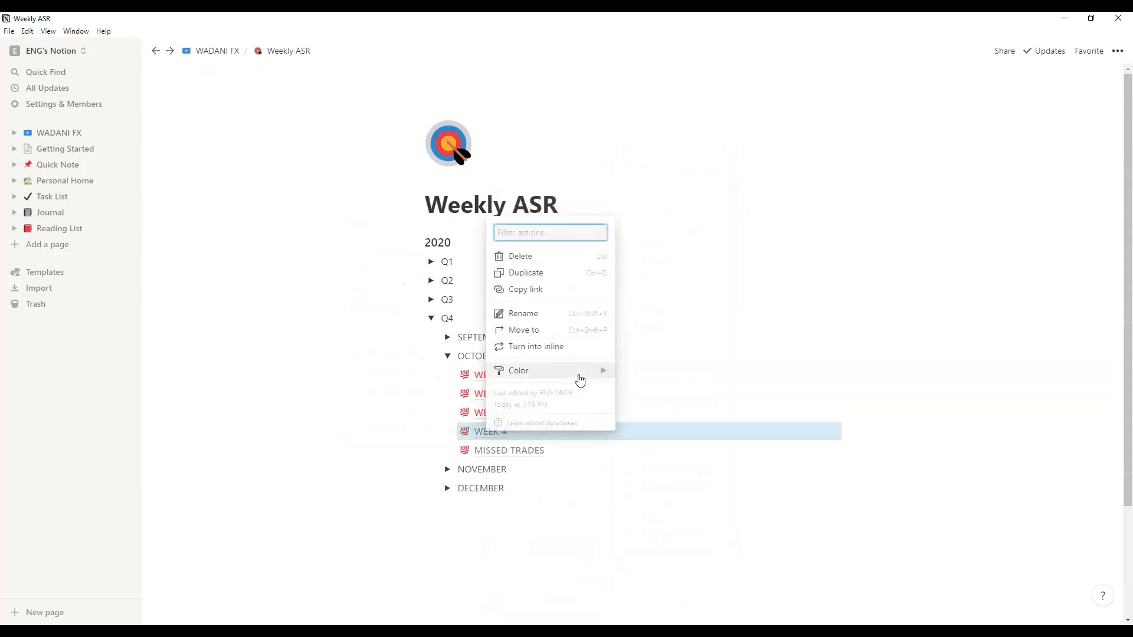
mouse_move(580, 371)
left_click(646, 384)
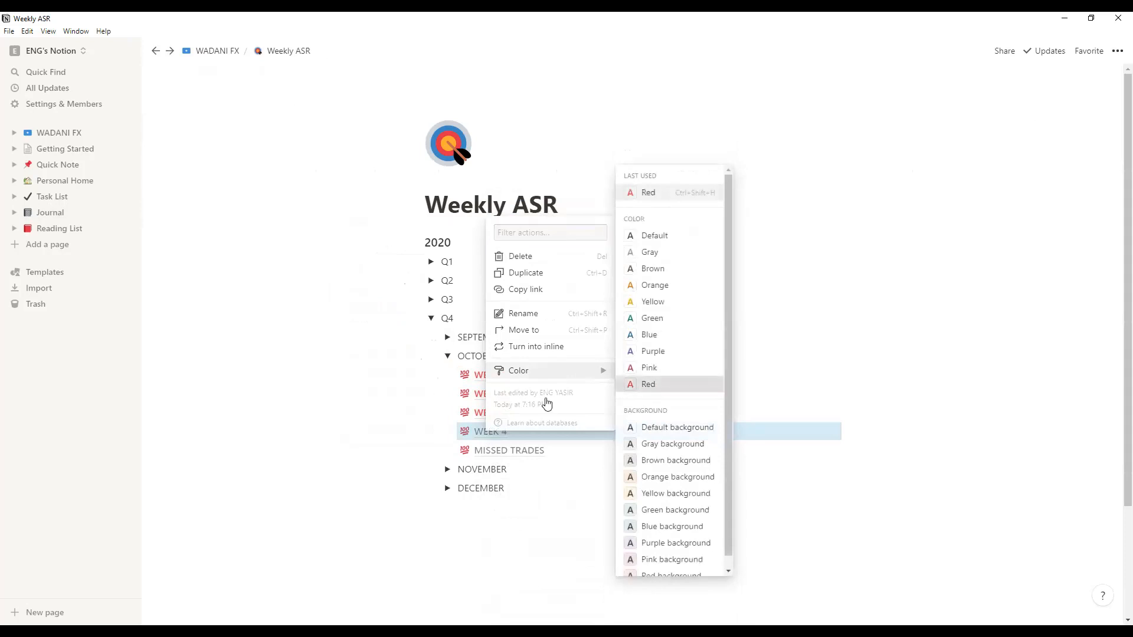
right_click(523, 450)
mouse_move(610, 384)
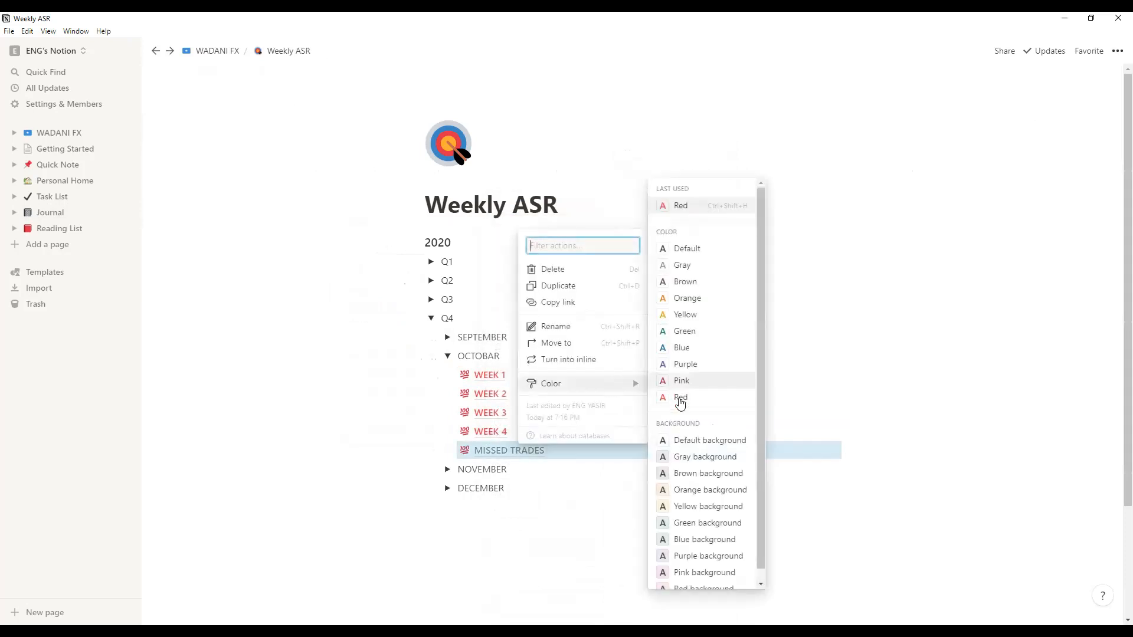
left_click(656, 398)
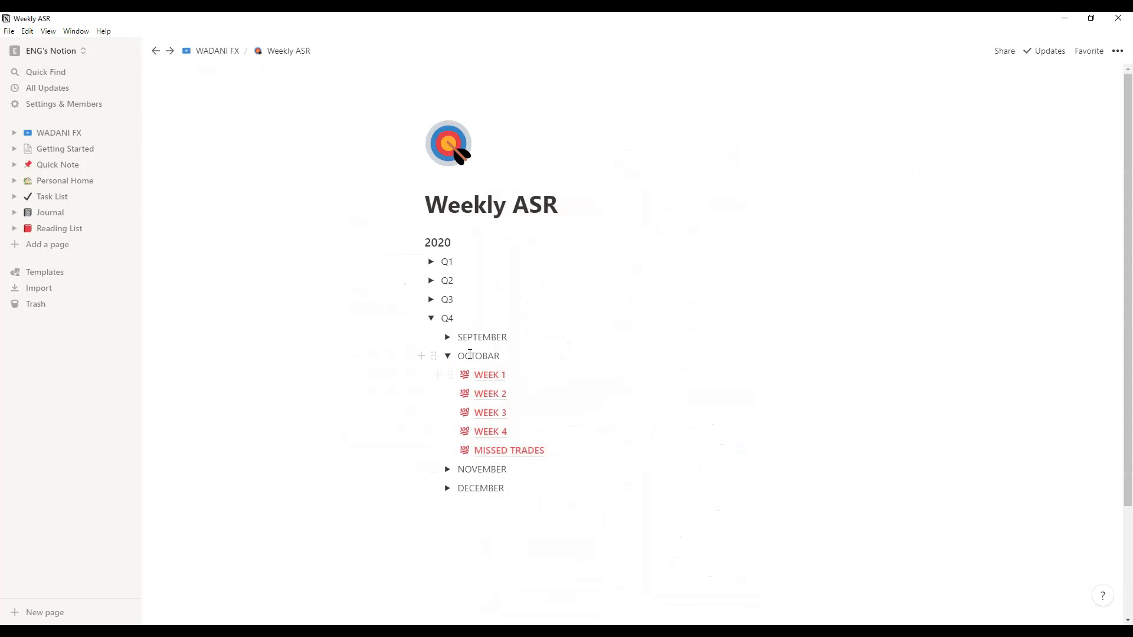
Step: Look through the month lists under Q4 of 2020, leaving only September expanded, and open September's WEEK 1 page
left_click(432, 319)
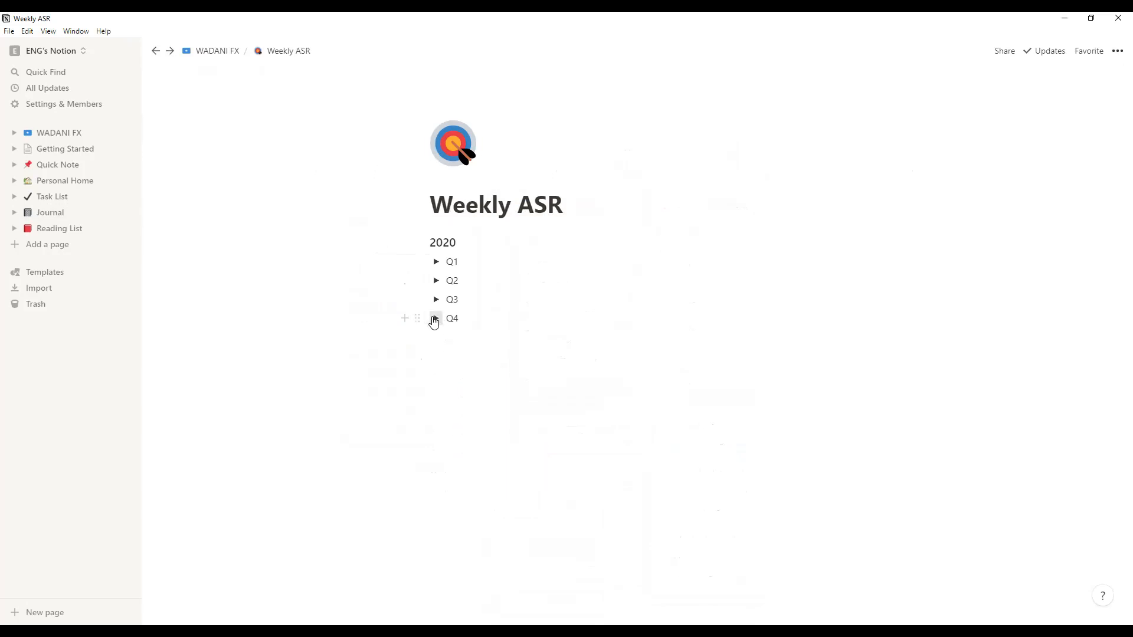
left_click(435, 320)
left_click(446, 337)
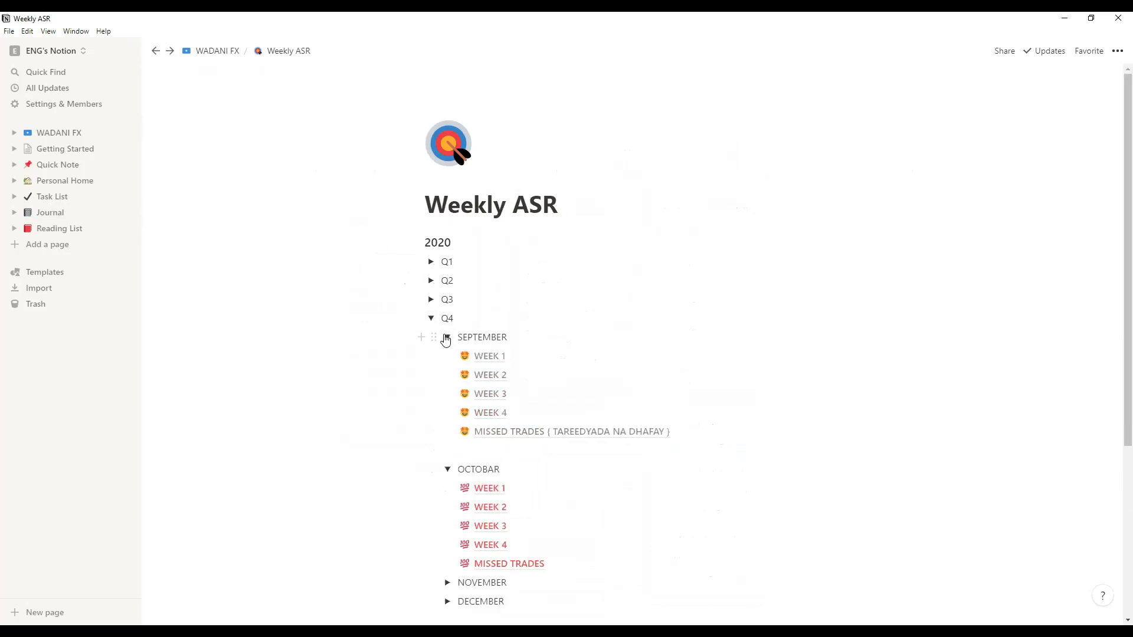
scroll(585, 496, "down", 3)
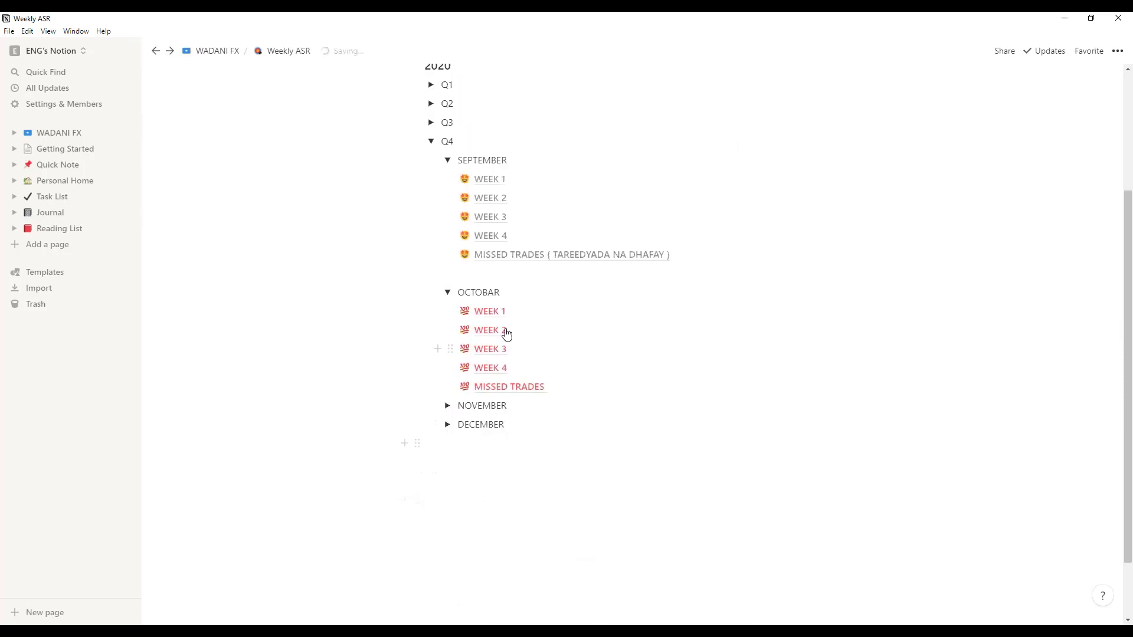
left_click(447, 406)
left_click(448, 444)
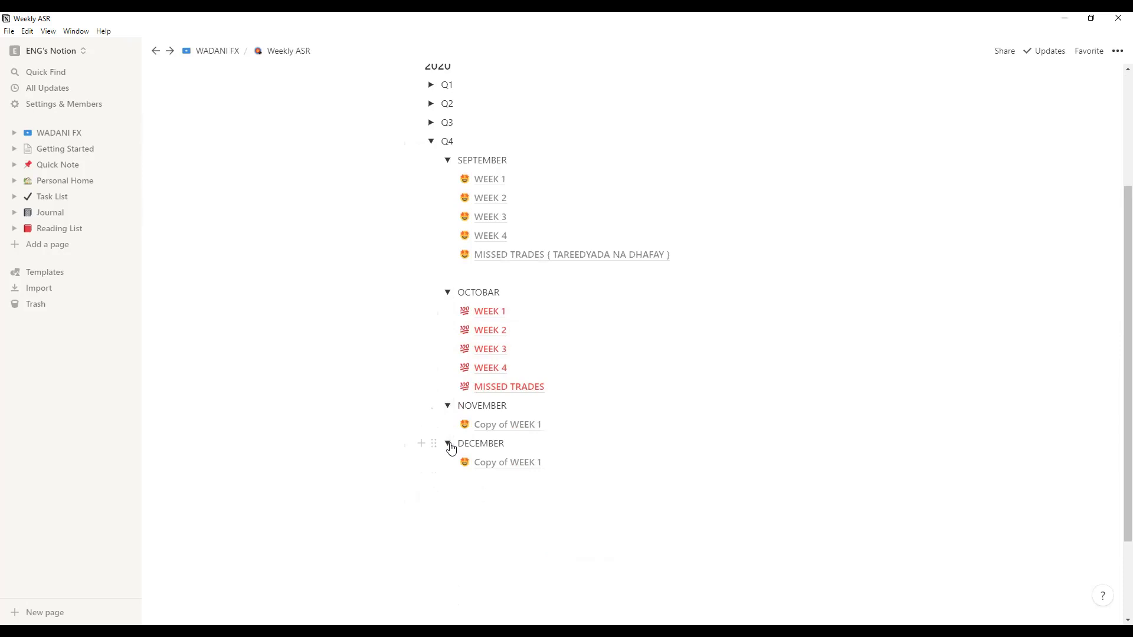
left_click(447, 443)
left_click(448, 405)
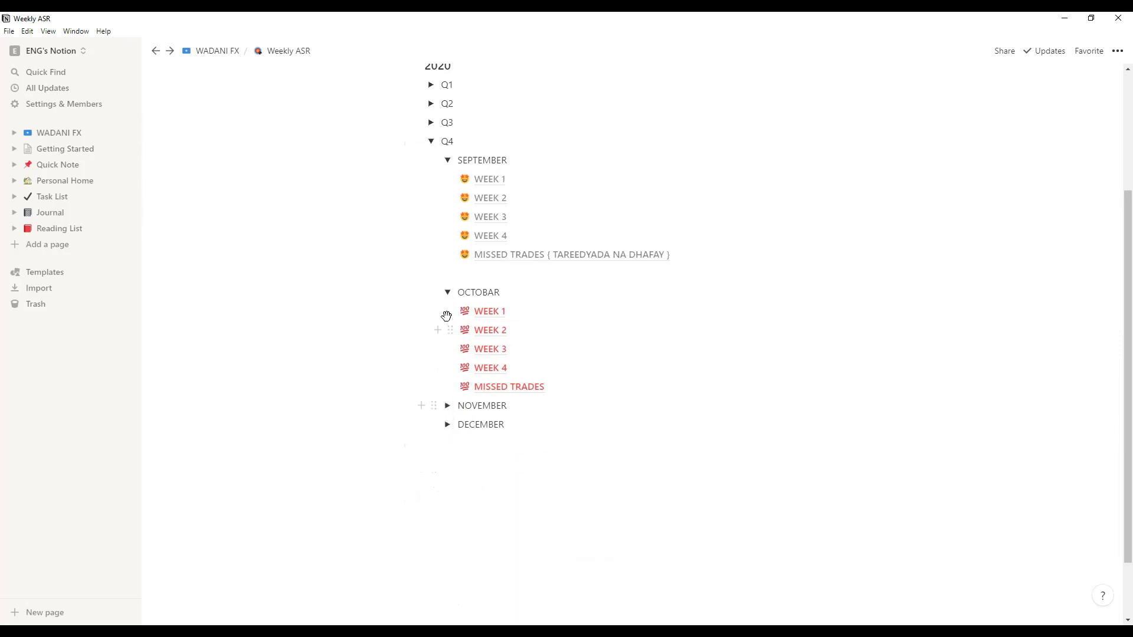
left_click(447, 295)
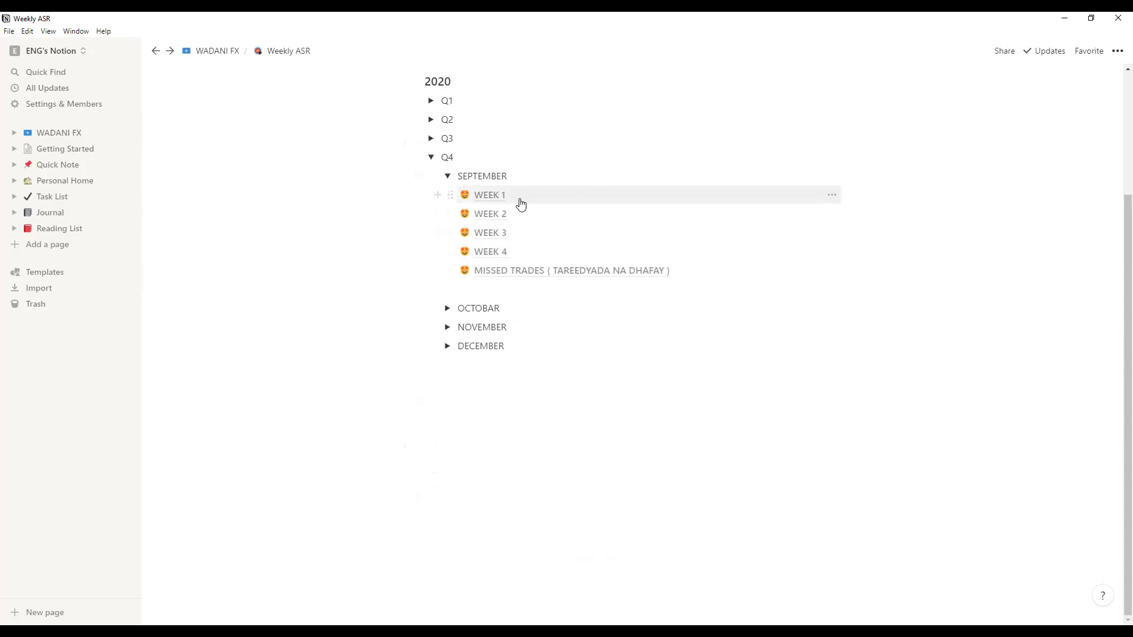
left_click(498, 195)
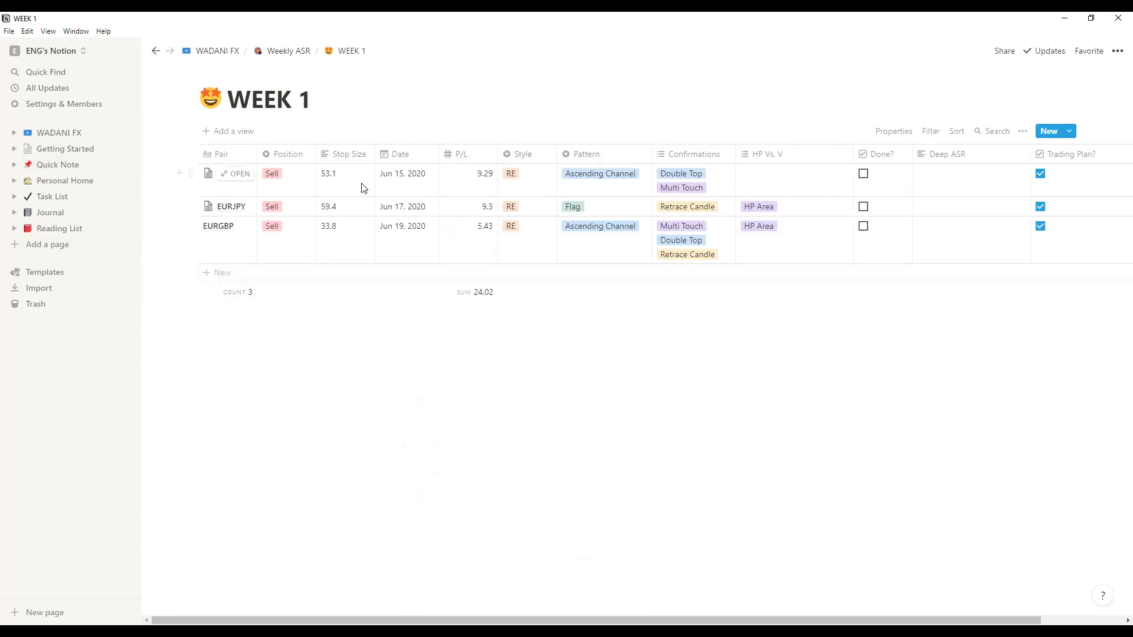
Step: Inspect the EURAUD row's pair name and its available position options without changing them
left_click(229, 189)
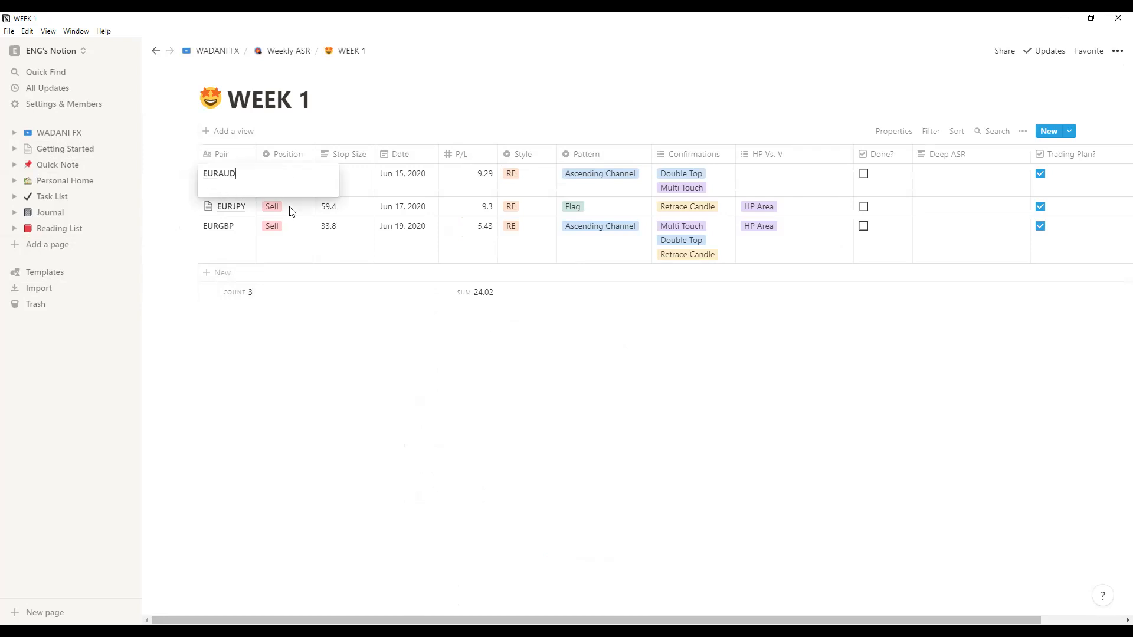
key("Escape")
left_click(287, 180)
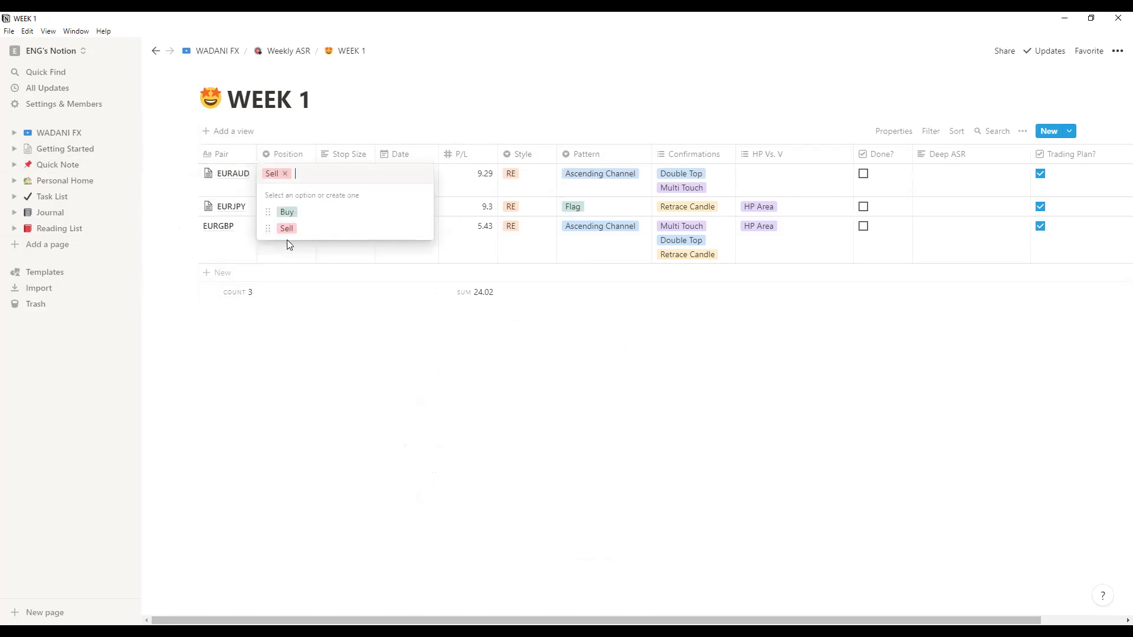
key("Escape")
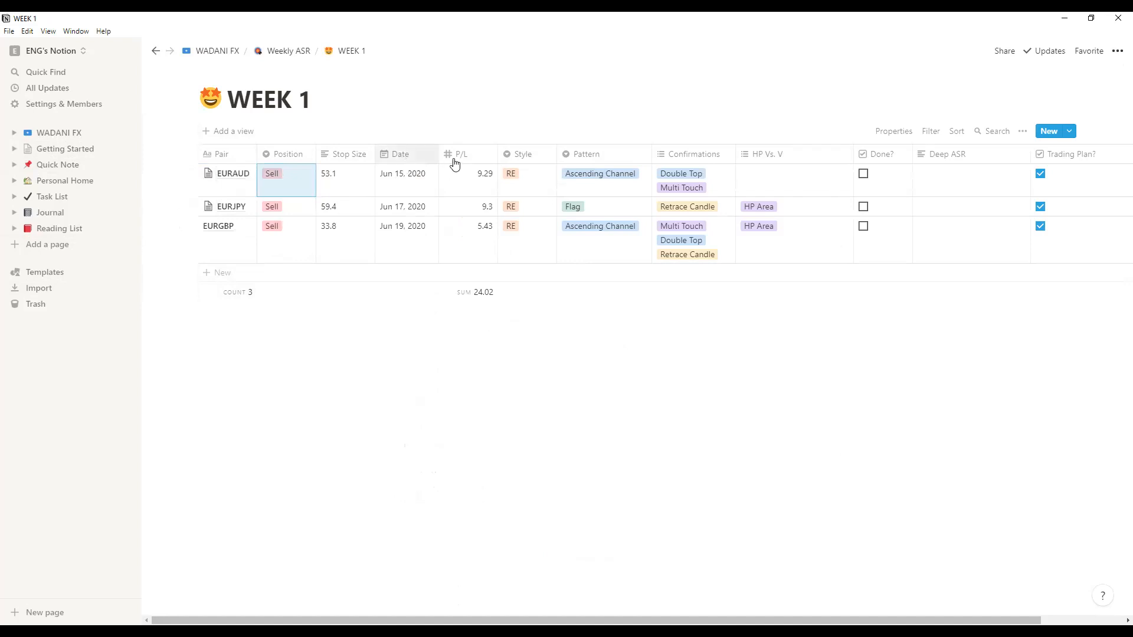
Step: Rename the Date column as "ENTRY Date"
left_click(415, 157)
left_click(378, 180)
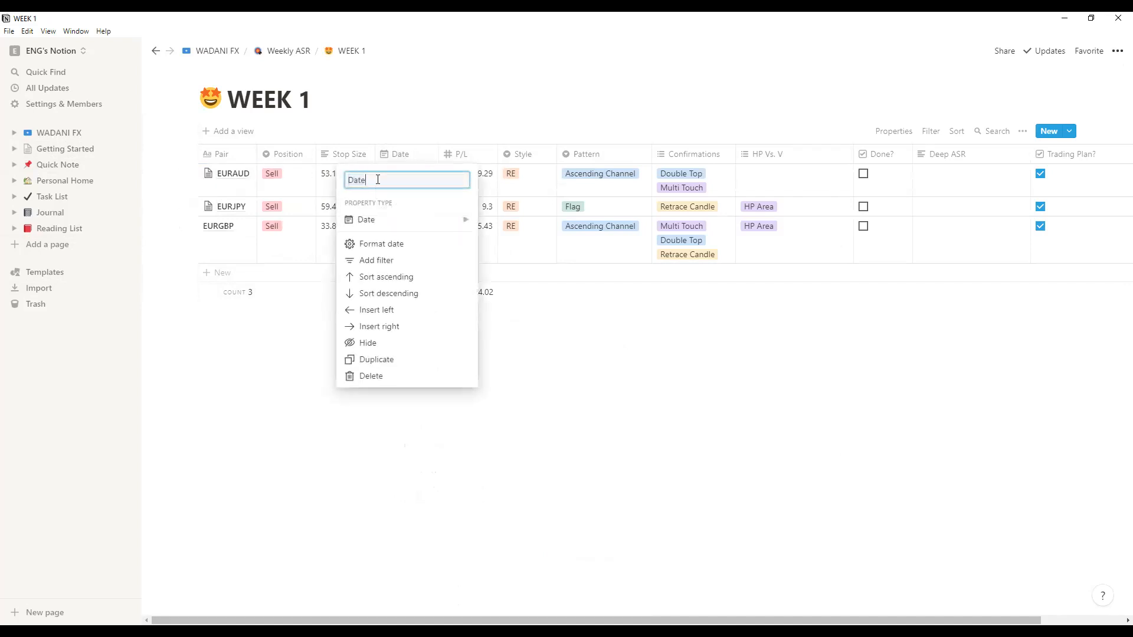
type("ENTRY")
left_click(586, 334)
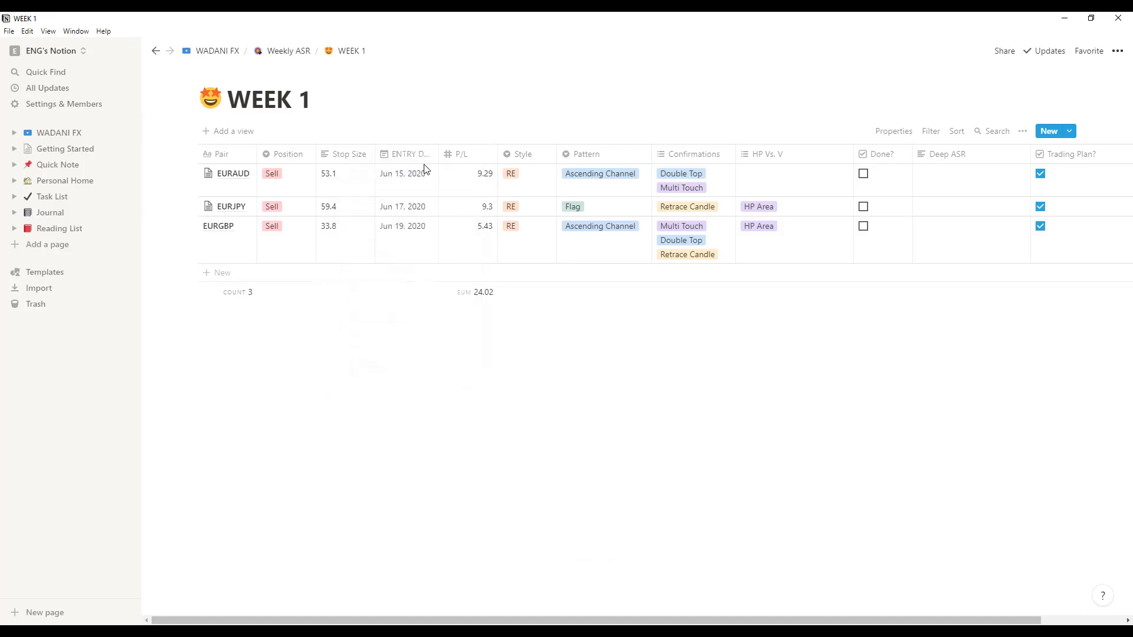
left_click(420, 158)
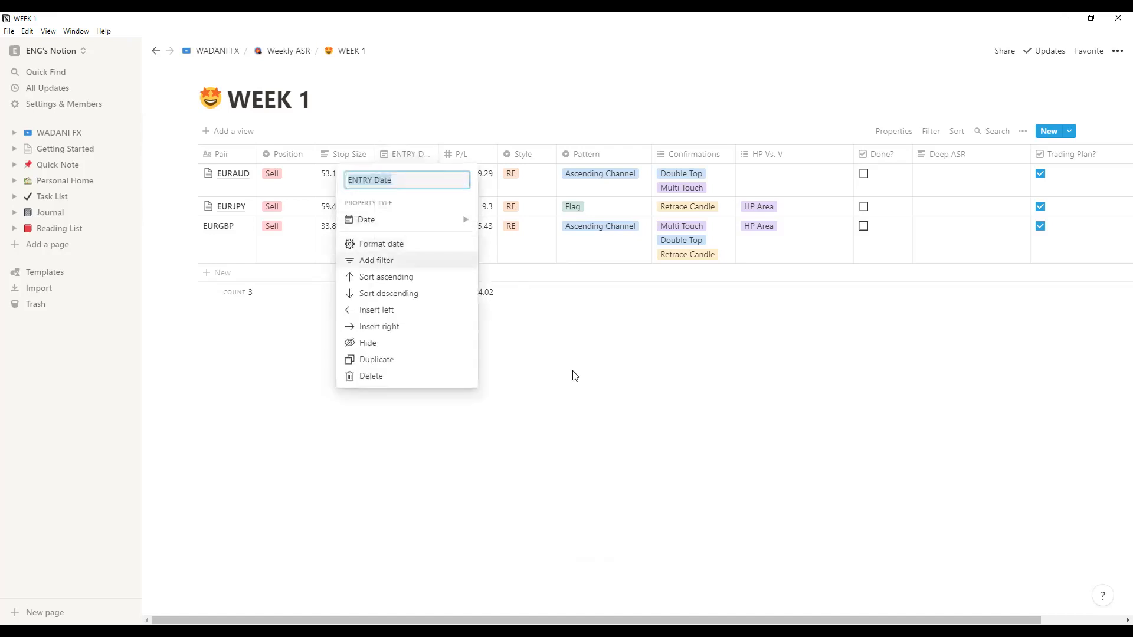
left_click(1103, 98)
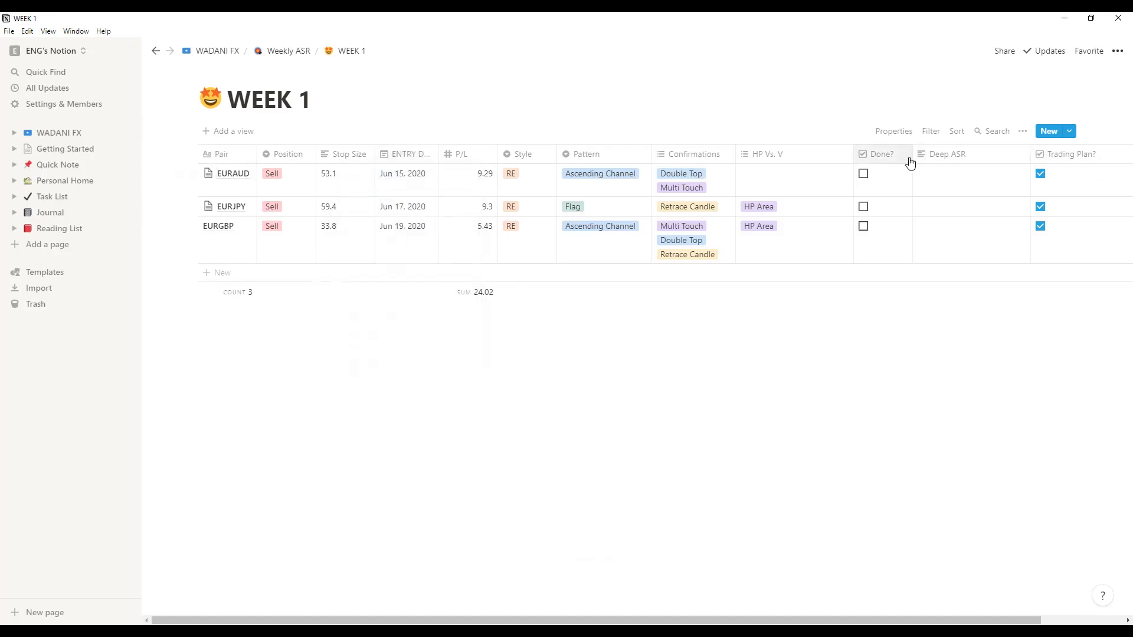
Step: Widen the Done? column slightly and add a new Date-type column at the end of the table
left_click_drag(914, 155, 938, 155)
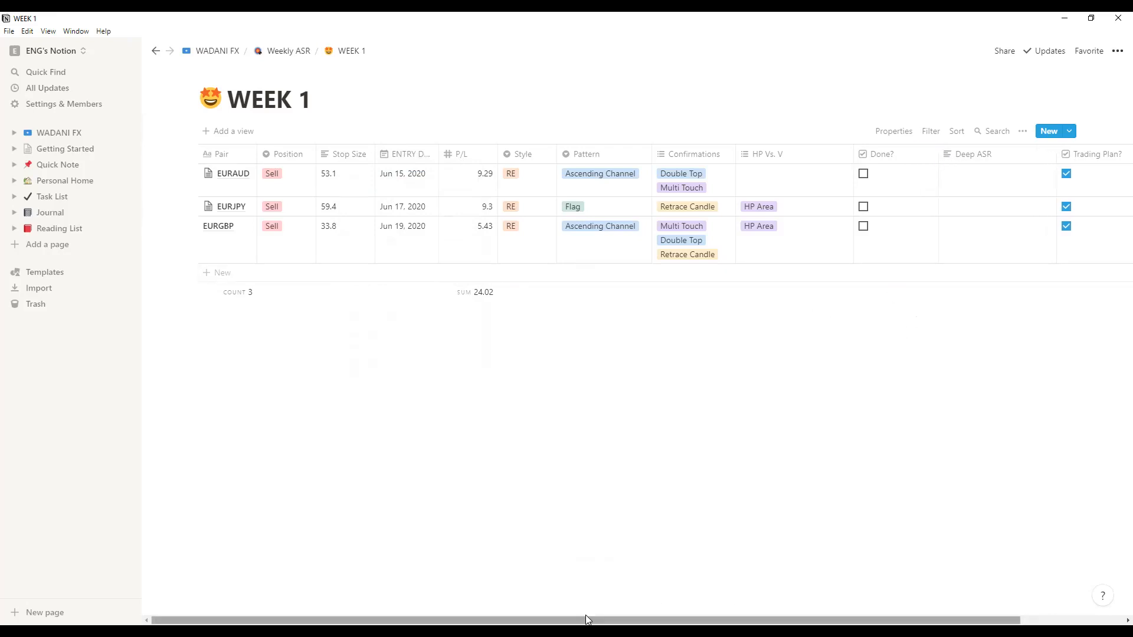
left_click_drag(586, 620, 689, 620)
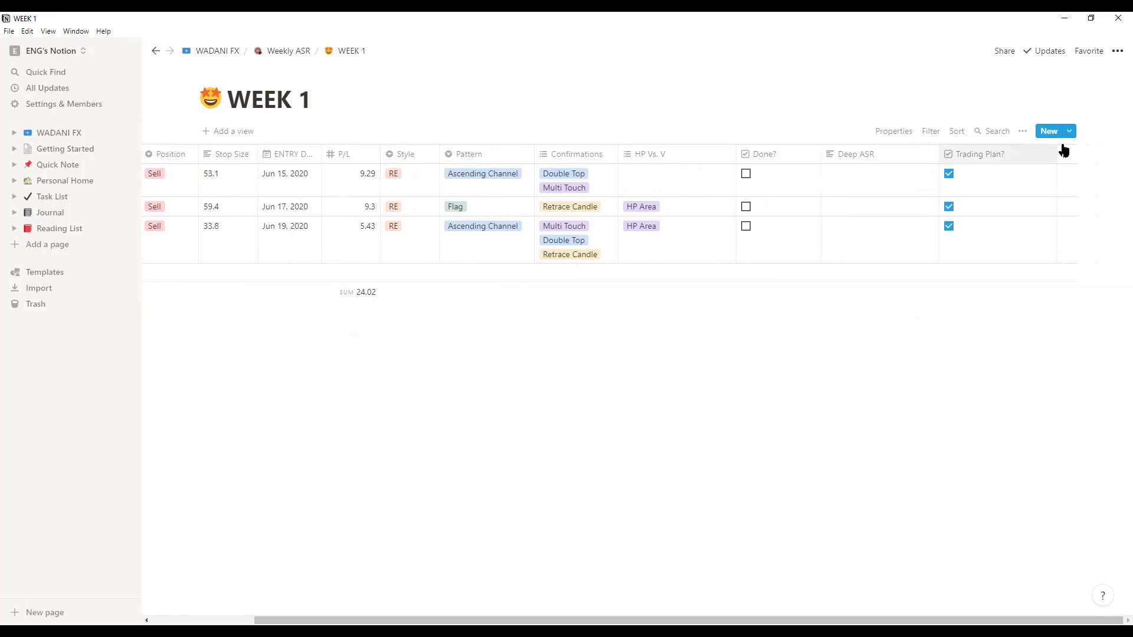
left_click(1067, 154)
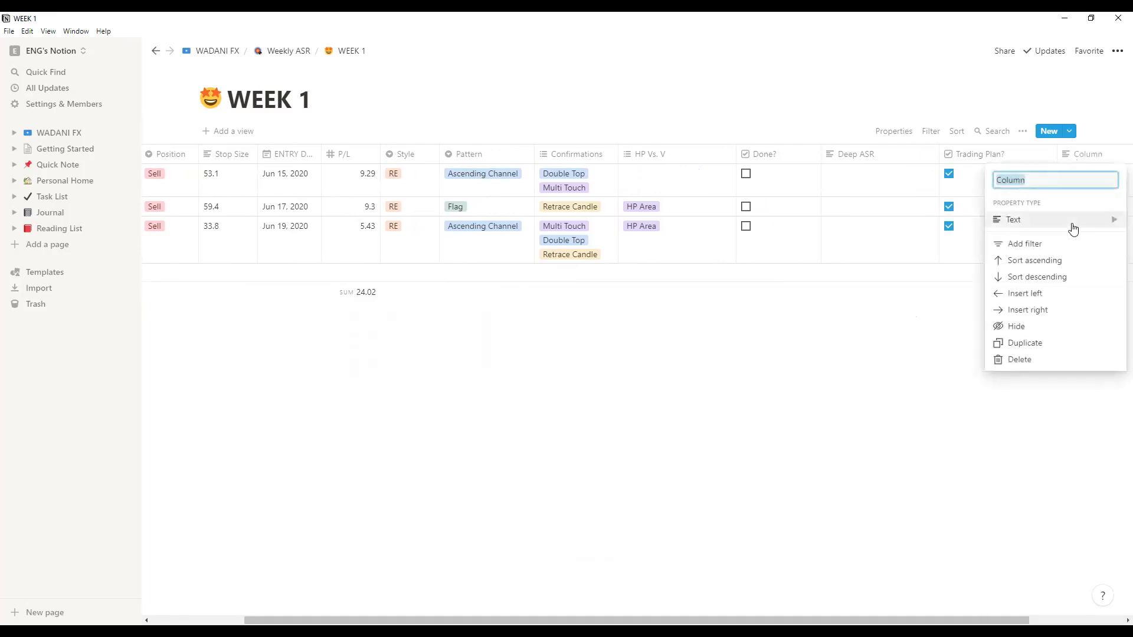
mouse_move(1072, 223)
left_click(924, 178)
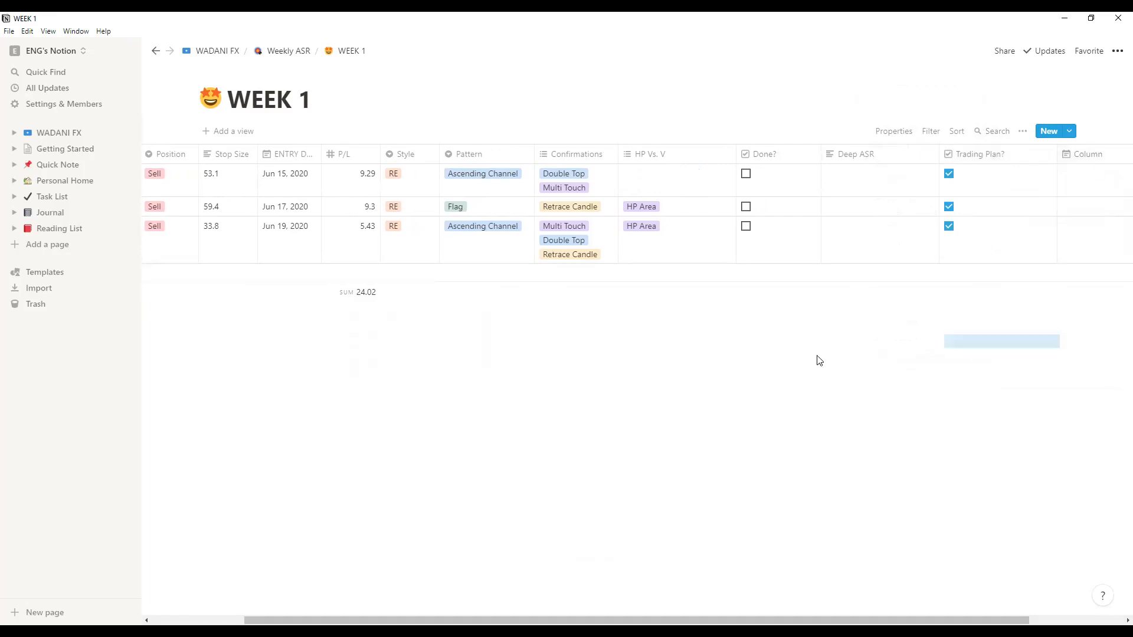
Step: Reapply the Date property type to the newly added column
left_click_drag(817, 620, 917, 597)
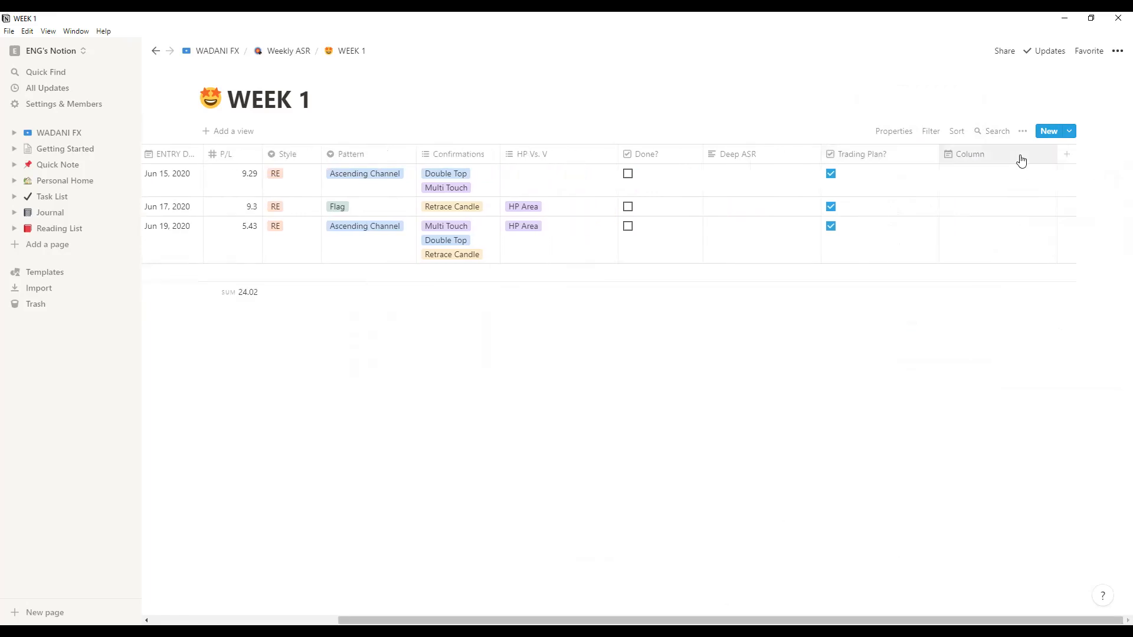
left_click(994, 156)
left_click(1006, 223)
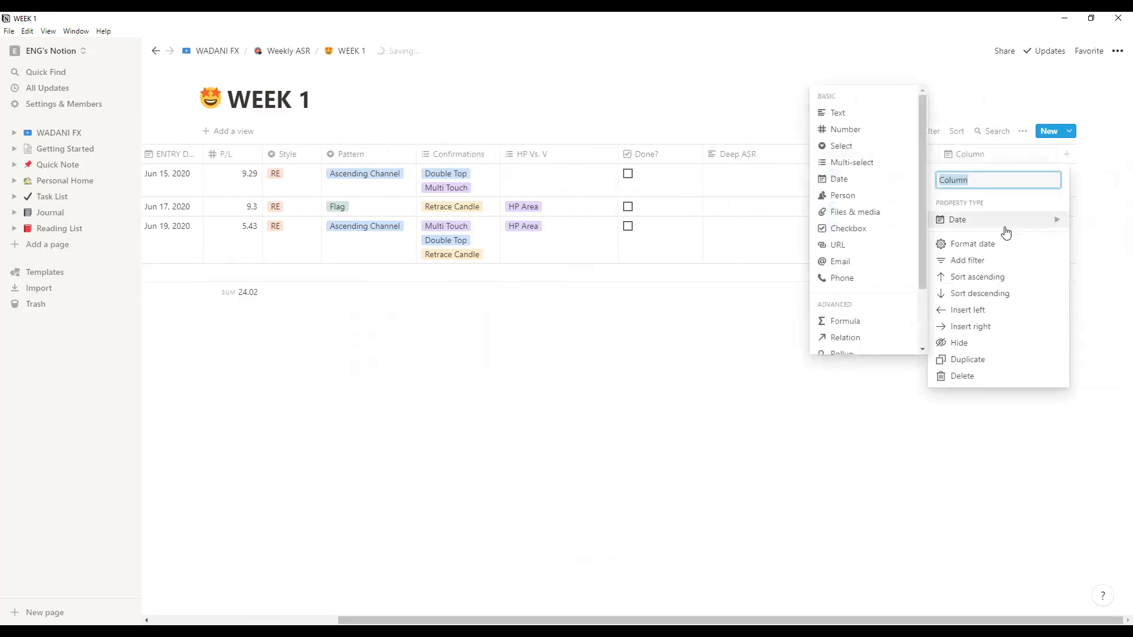
left_click(849, 186)
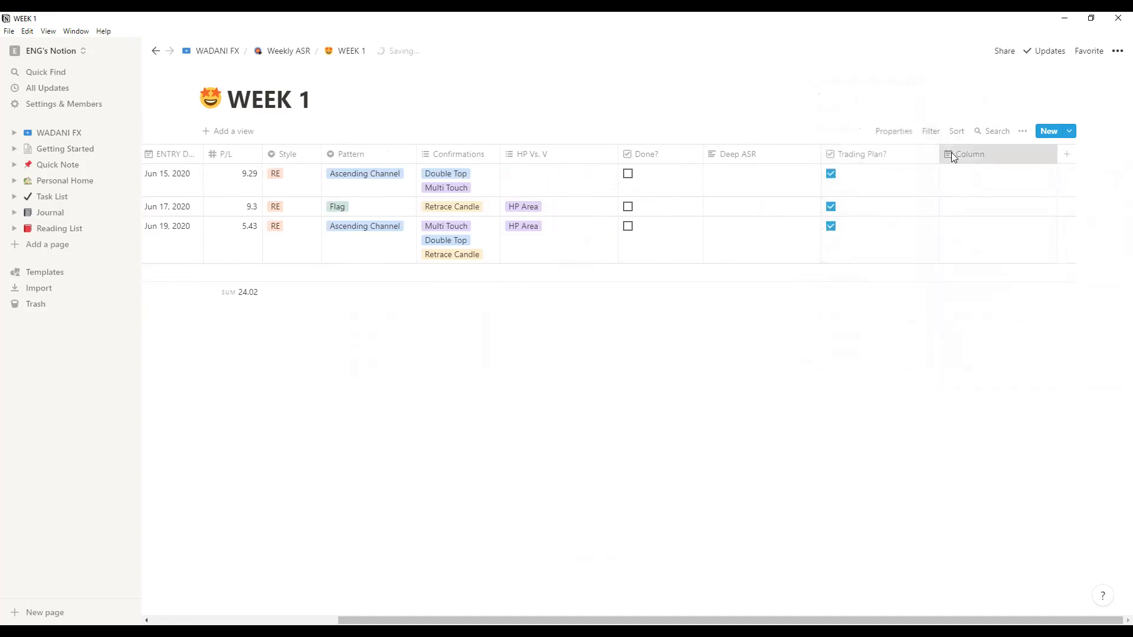
left_click(951, 154)
left_click(959, 220)
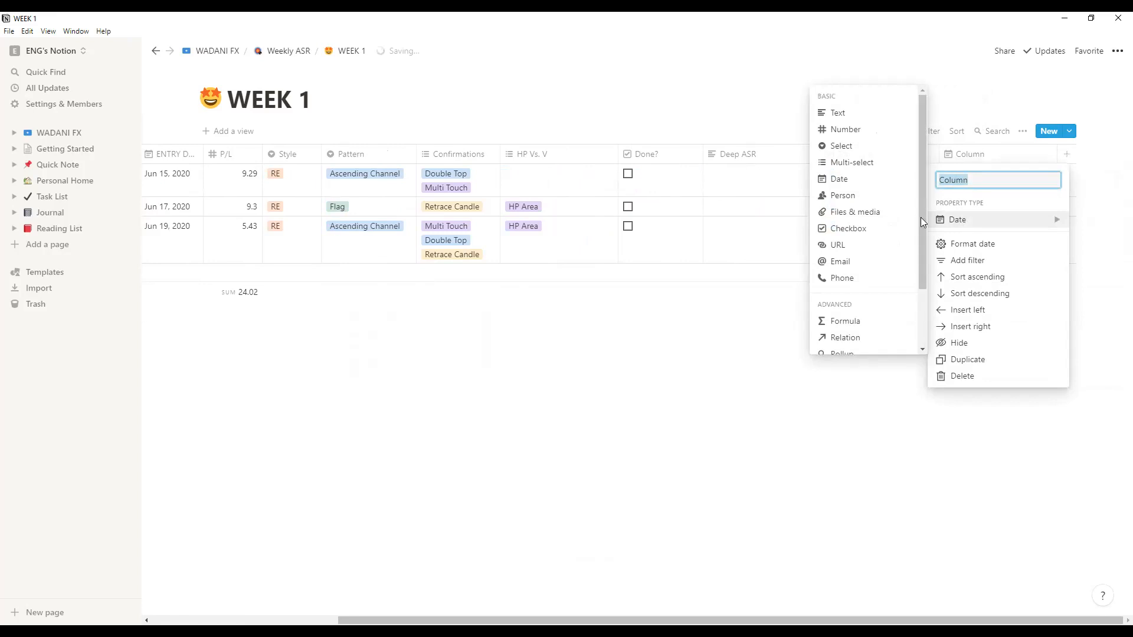
left_click(846, 179)
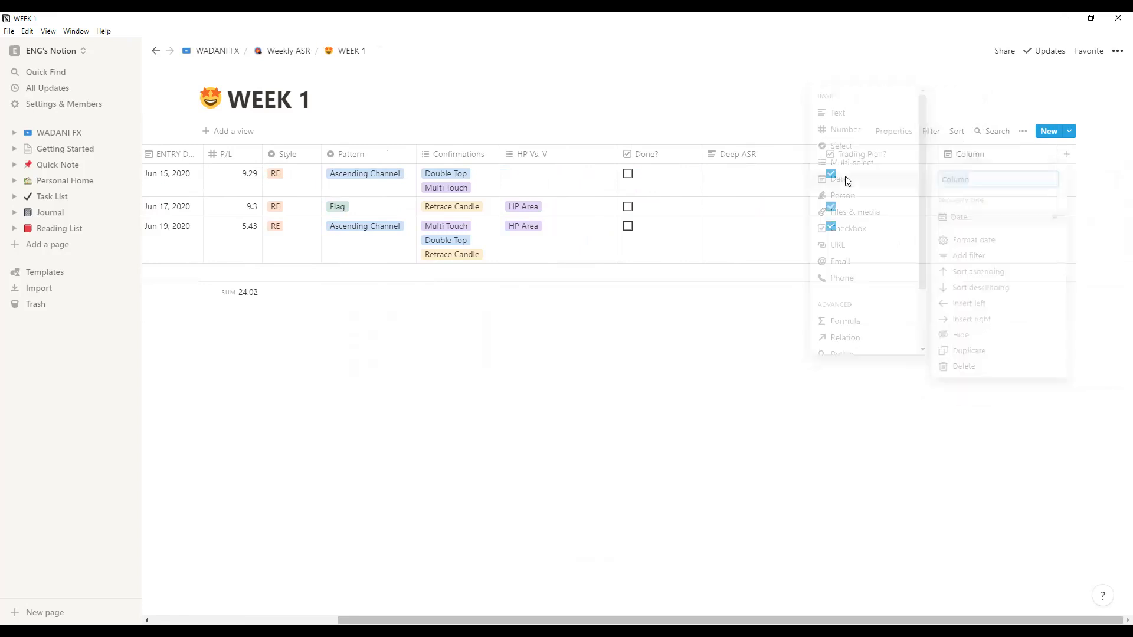
Step: Move the new date column between the ENTRY Date and P/L columns
left_click_drag(1011, 155, 252, 155)
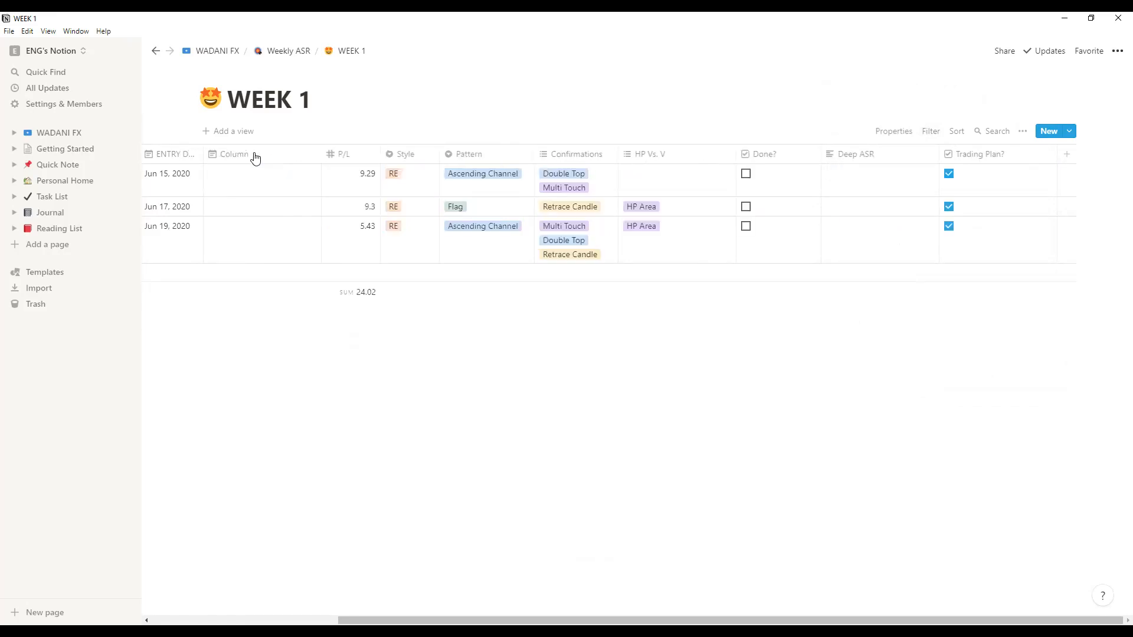
scroll(331, 610, "left", 5)
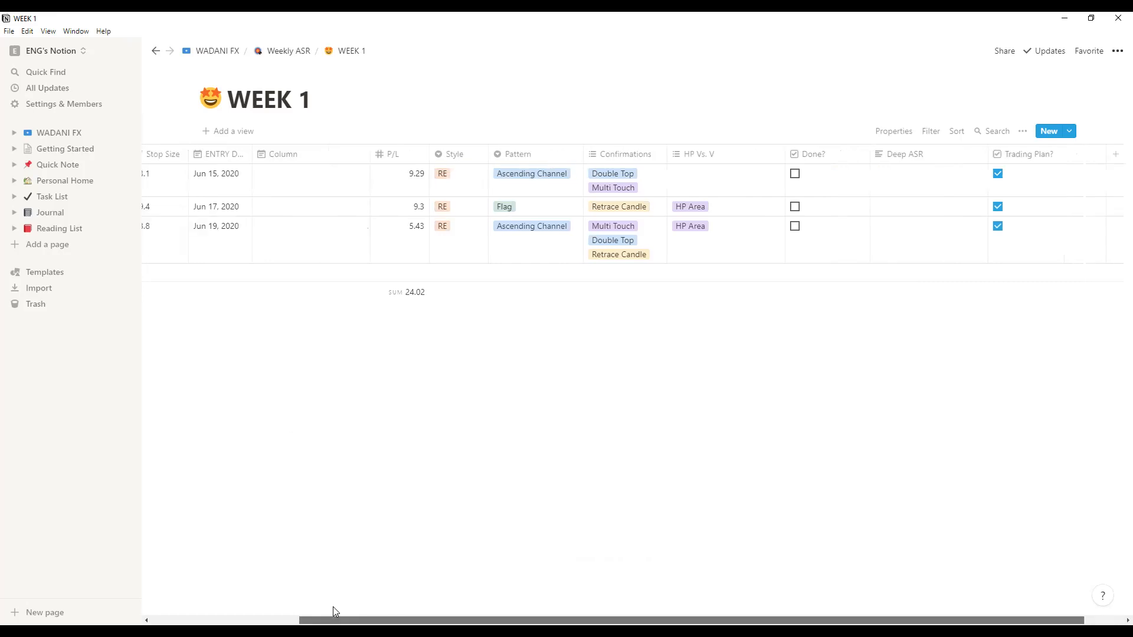
left_click(475, 174)
key("Escape")
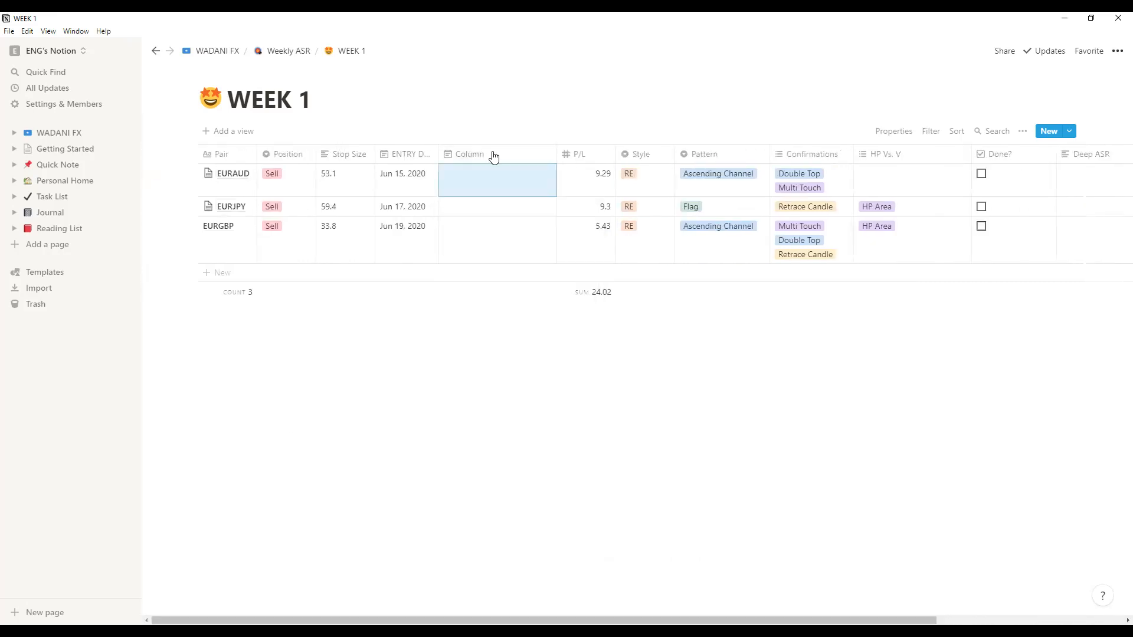
Step: Rename the column after ENTRY Date as "EXIT DATE" and fit the widths of both date columns to their headings
left_click(493, 152)
key("BackSpace")
type("EXIT DATE")
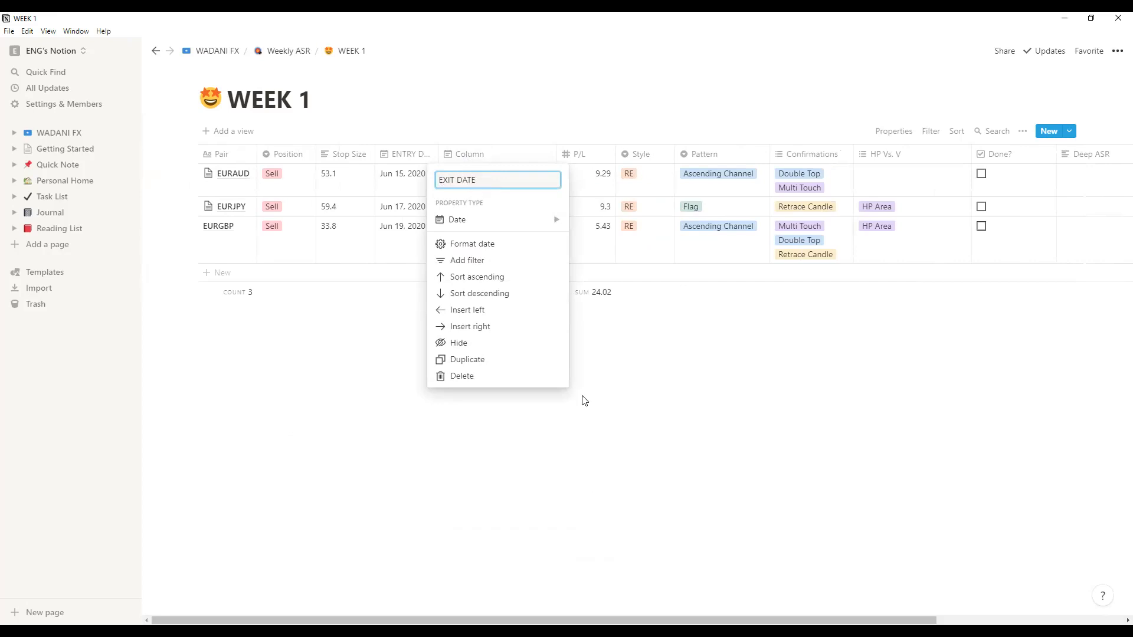
left_click(704, 434)
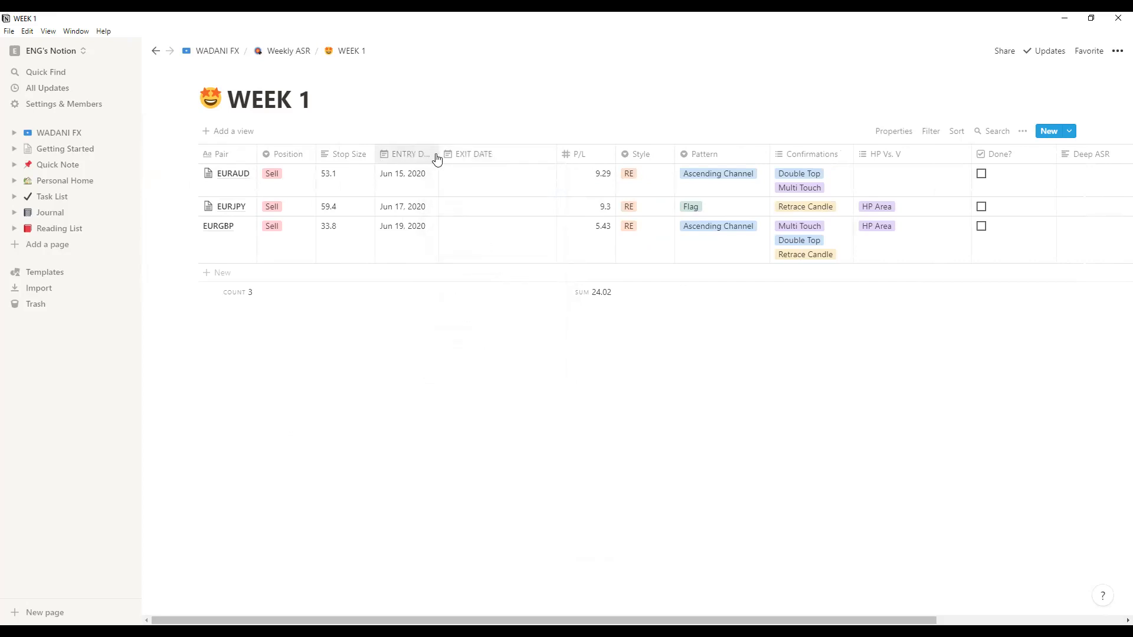
left_click_drag(439, 154, 461, 156)
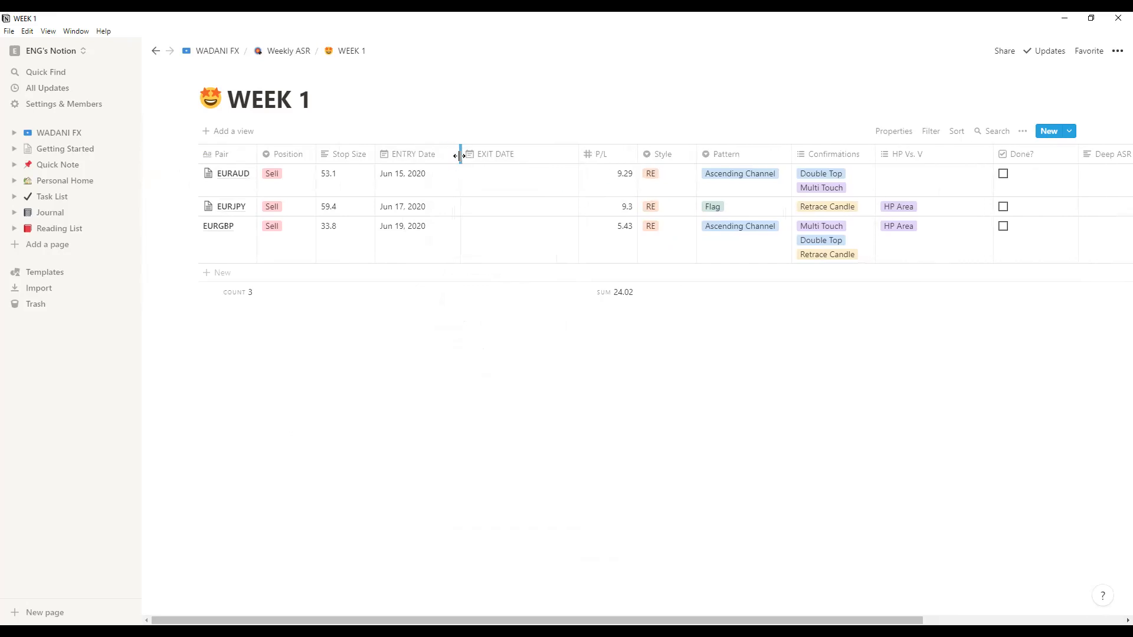
left_click_drag(568, 161, 531, 151)
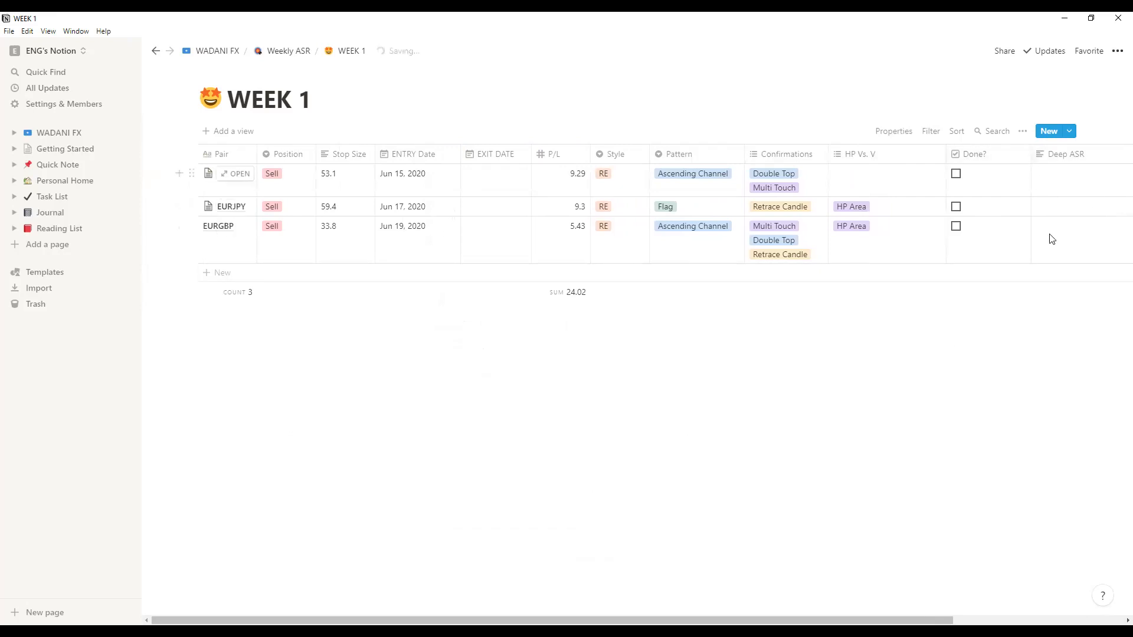
Step: Delete the Deep ASR column and narrow the Trading Plan? column
left_click(1066, 154)
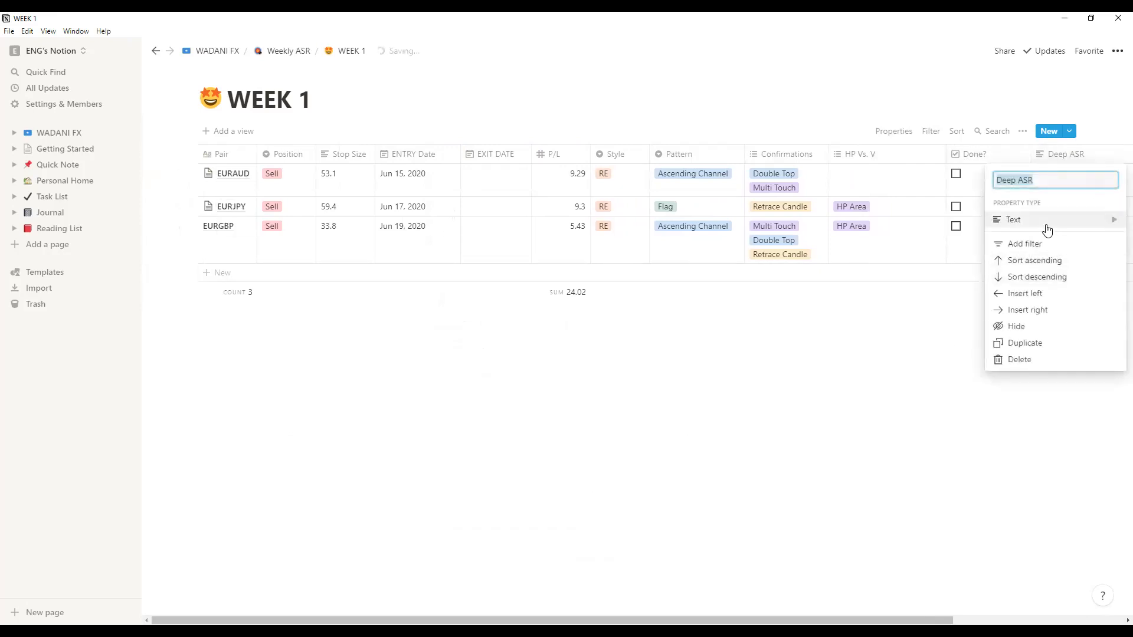
left_click(1043, 360)
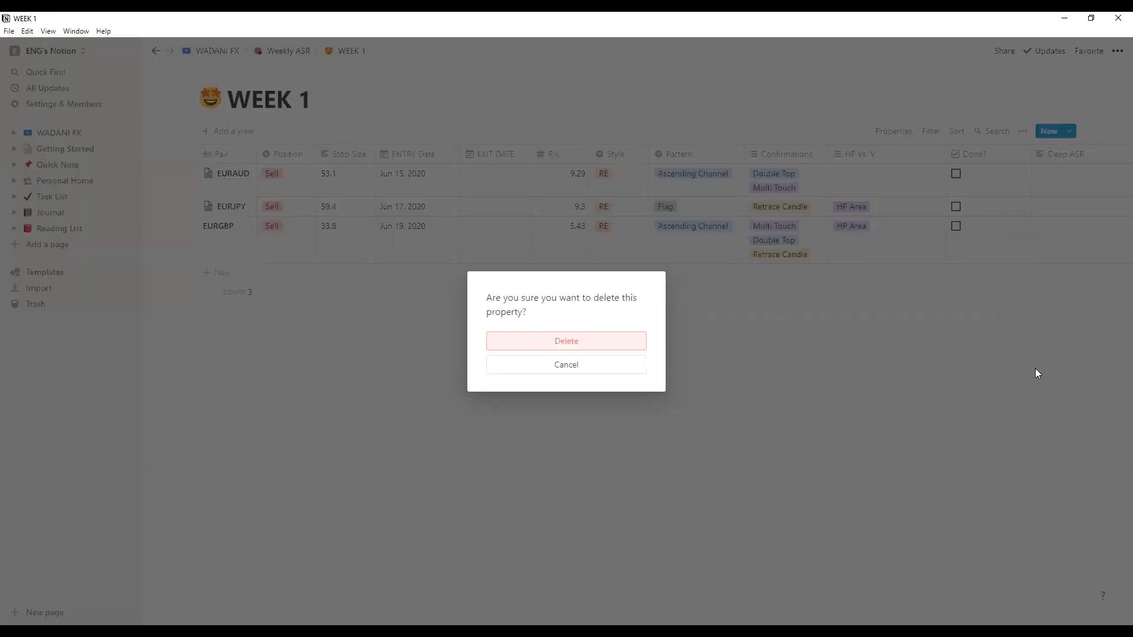
left_click(587, 345)
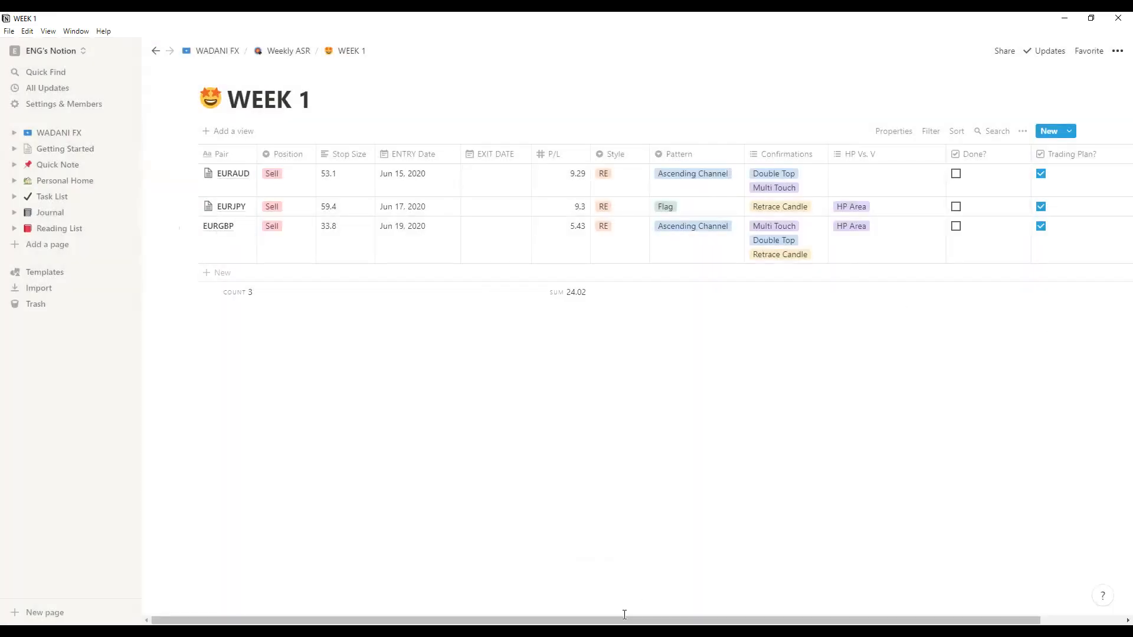
scroll(625, 618, "right", 3)
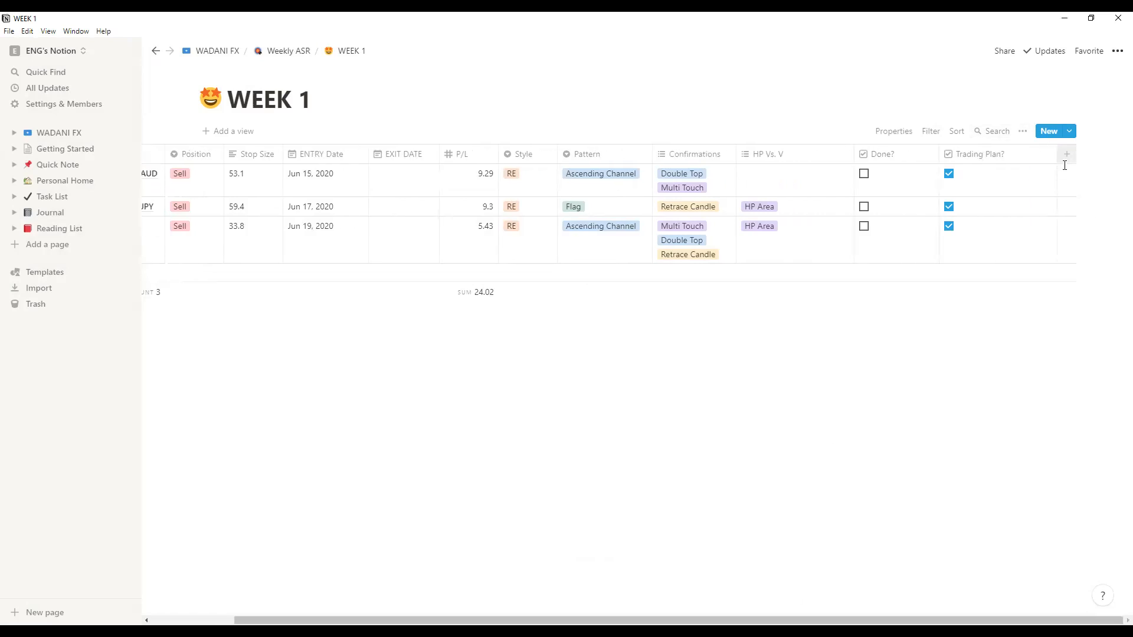
scroll(1015, 165, "left", 2)
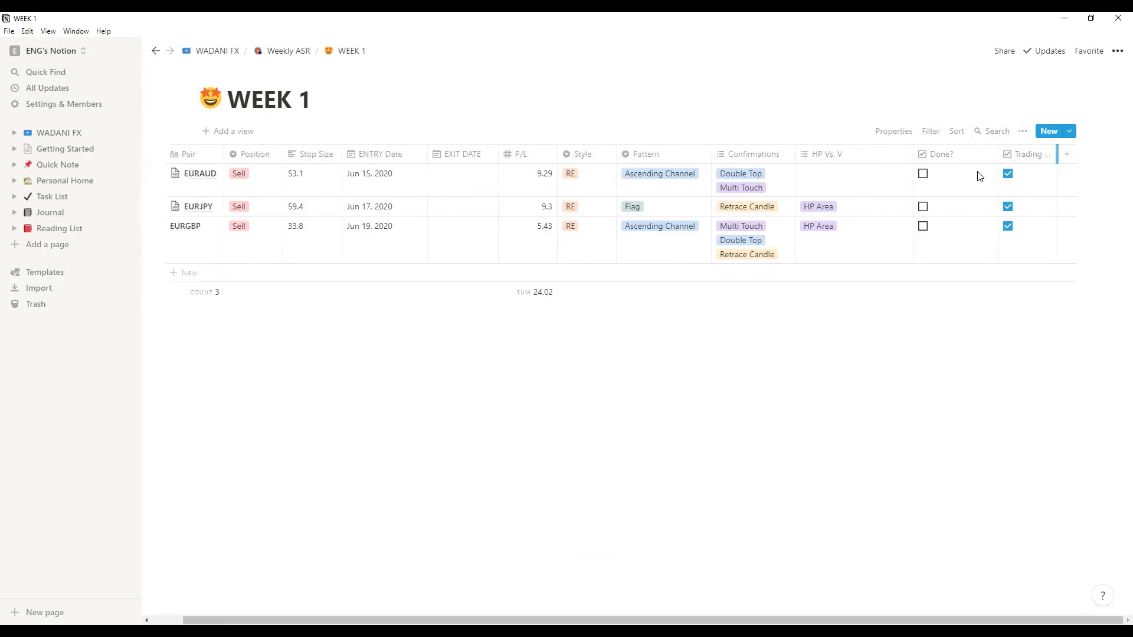
Step: Widen the Trading Plan? column until its full heading fits and narrow the HP Vs. V column
left_click_drag(1022, 174, 889, 155)
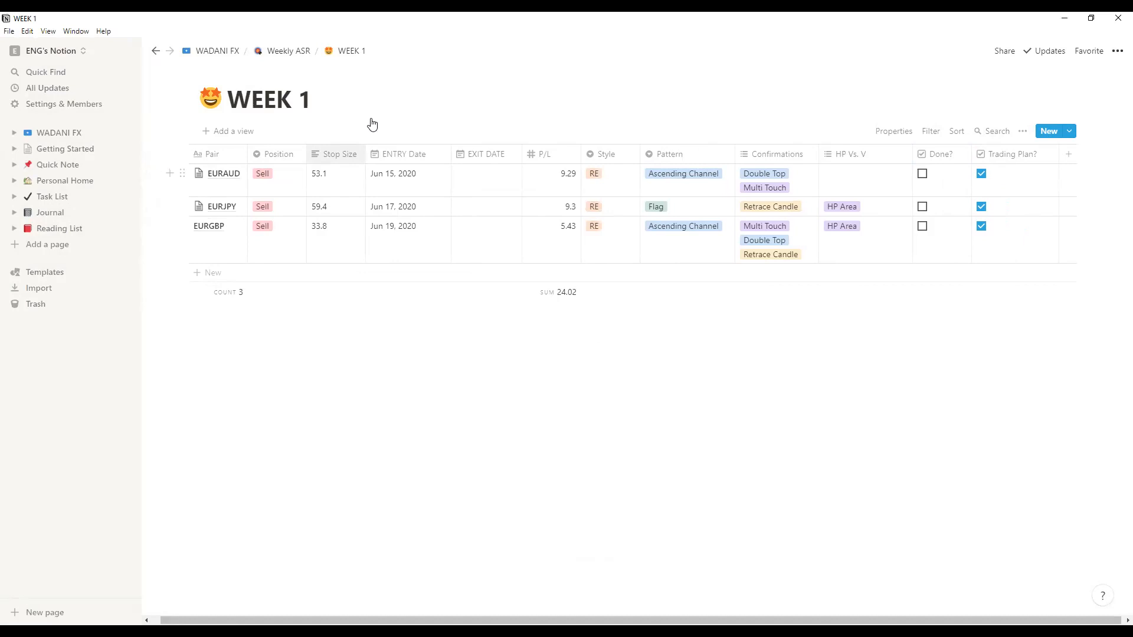
mouse_move(227, 158)
left_mouse_down()
mouse_move(217, 181)
mouse_move(247, 177)
mouse_move(236, 160)
left_mouse_up()
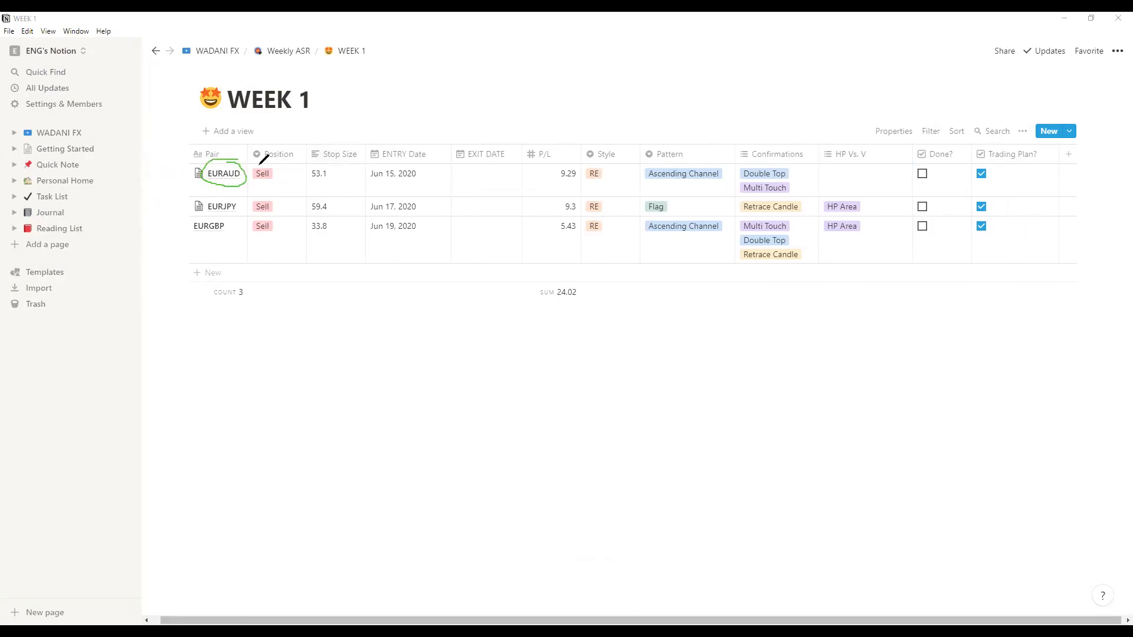
mouse_move(265, 164)
left_mouse_down()
mouse_move(286, 178)
mouse_move(293, 160)
mouse_move(321, 178)
mouse_move(349, 173)
left_mouse_up()
mouse_move(426, 160)
left_mouse_down()
mouse_move(402, 161)
mouse_move(413, 188)
mouse_move(415, 160)
left_mouse_up()
mouse_move(499, 190)
left_mouse_down()
mouse_move(496, 156)
mouse_move(546, 171)
mouse_move(549, 186)
mouse_move(559, 168)
left_mouse_up()
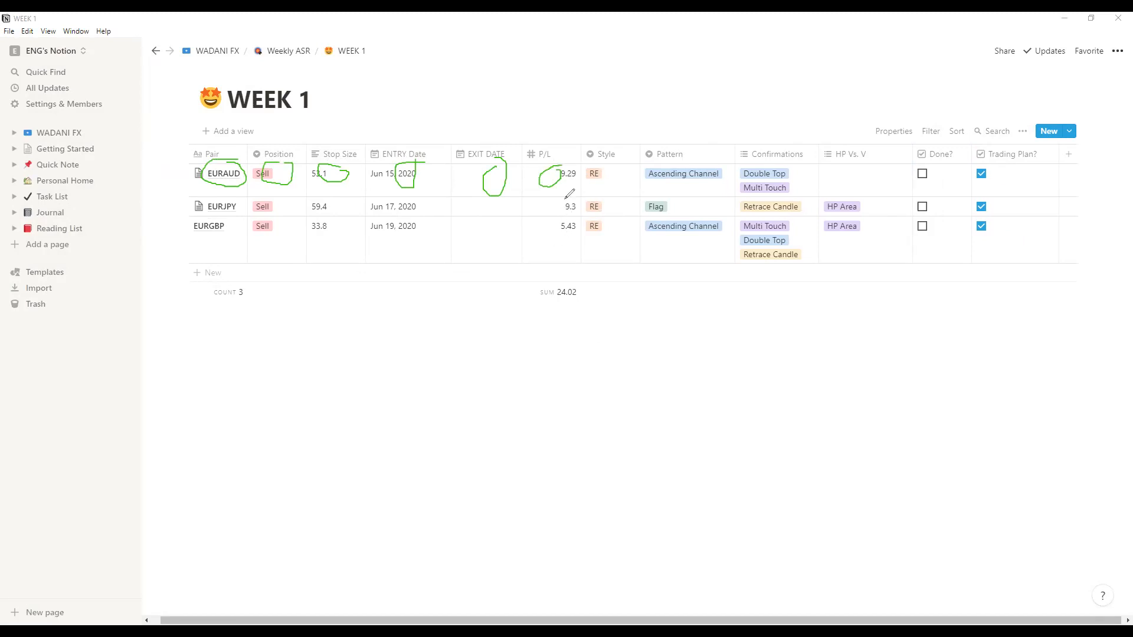
mouse_move(608, 167)
left_mouse_down()
mouse_move(592, 165)
mouse_move(608, 184)
mouse_move(609, 166)
left_mouse_up()
left_click_drag(669, 161, 706, 185)
mouse_move(763, 157)
left_mouse_down()
mouse_move(778, 154)
mouse_move(767, 173)
left_mouse_up()
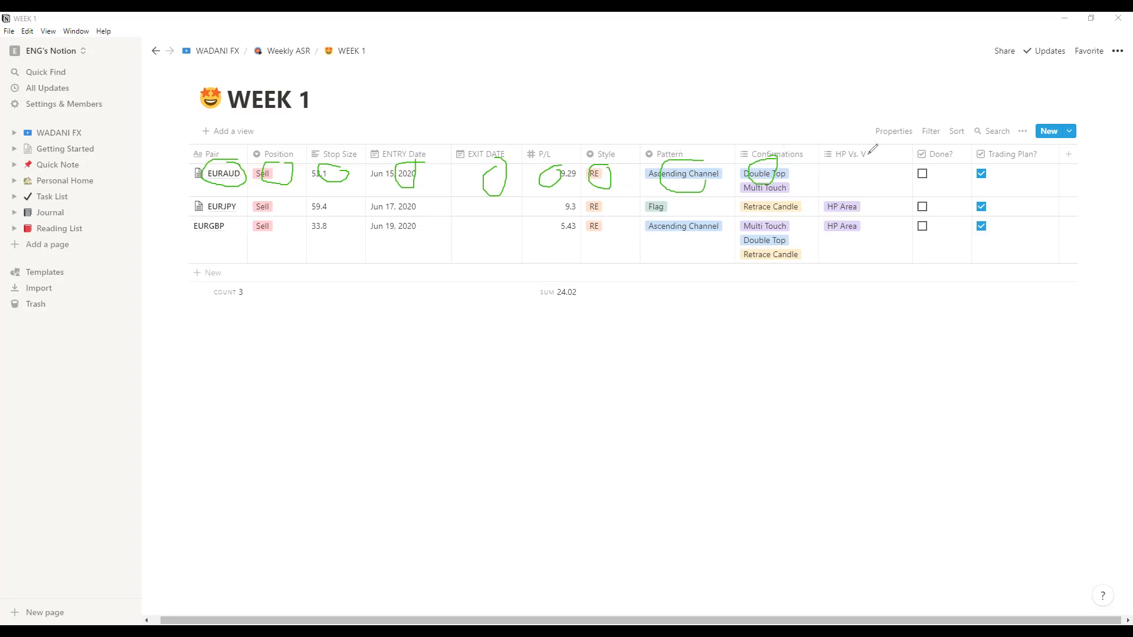
mouse_move(845, 155)
left_mouse_down()
mouse_move(838, 174)
mouse_move(870, 166)
left_mouse_up()
mouse_move(924, 155)
left_mouse_down()
mouse_move(949, 141)
mouse_move(946, 176)
left_mouse_up()
mouse_move(995, 172)
left_mouse_down()
mouse_move(998, 181)
mouse_move(1016, 168)
left_mouse_up()
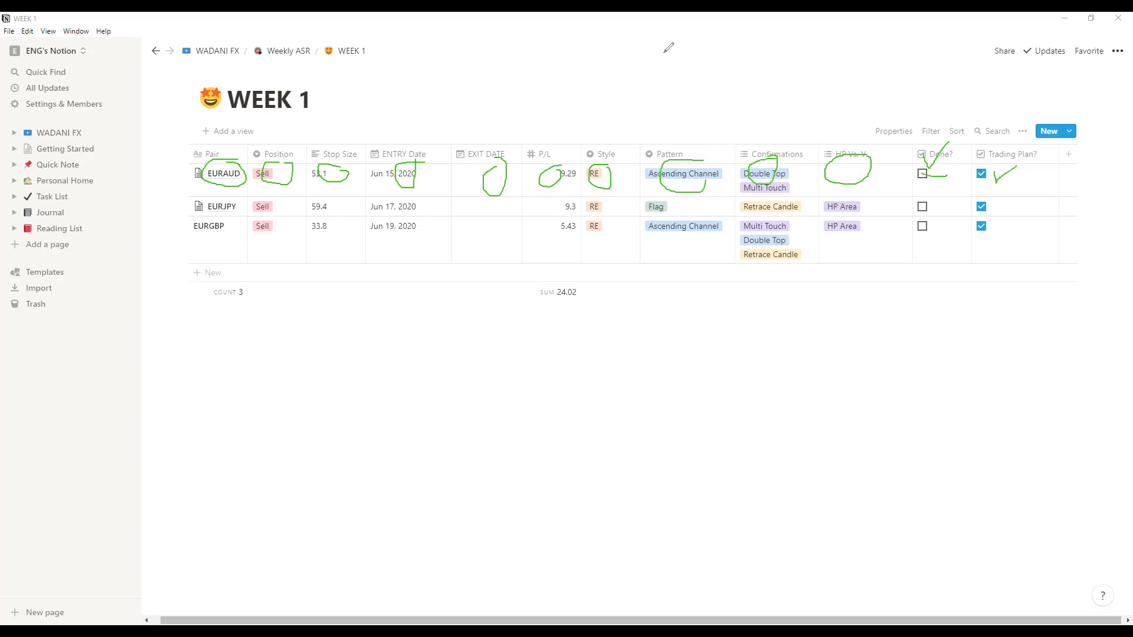
key("ctrl+z")
key("ctrl+z")
key("ctrl+z")
key("ctrl+z")
key("ctrl+z")
key("ctrl+z")
key("ctrl+z")
key("ctrl+z")
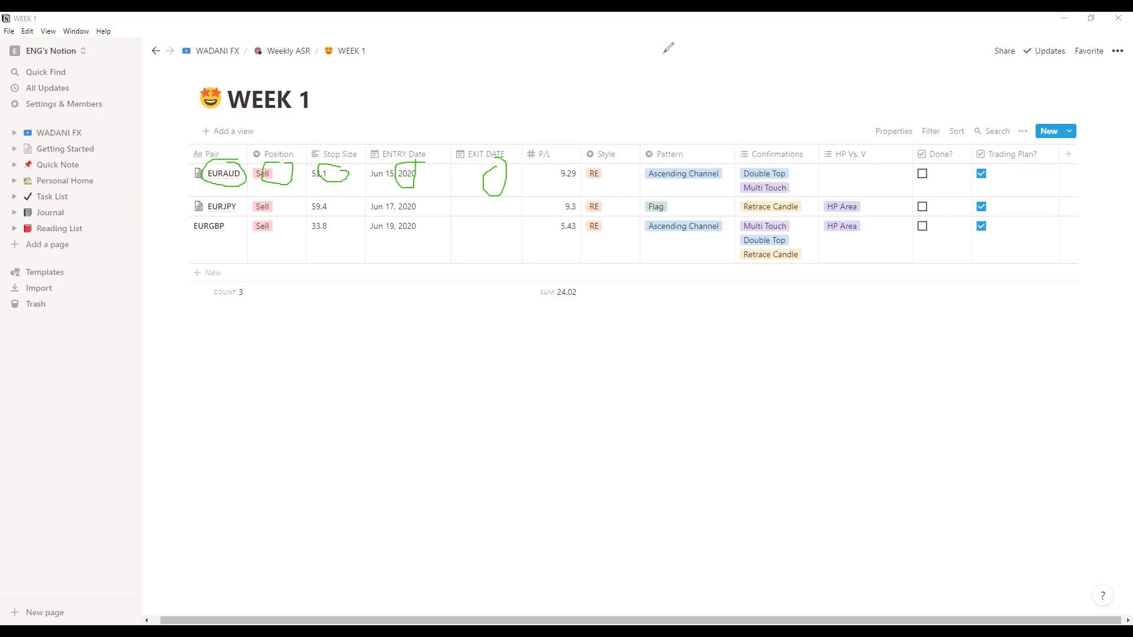
key("ctrl+z")
key("ctrl+z")
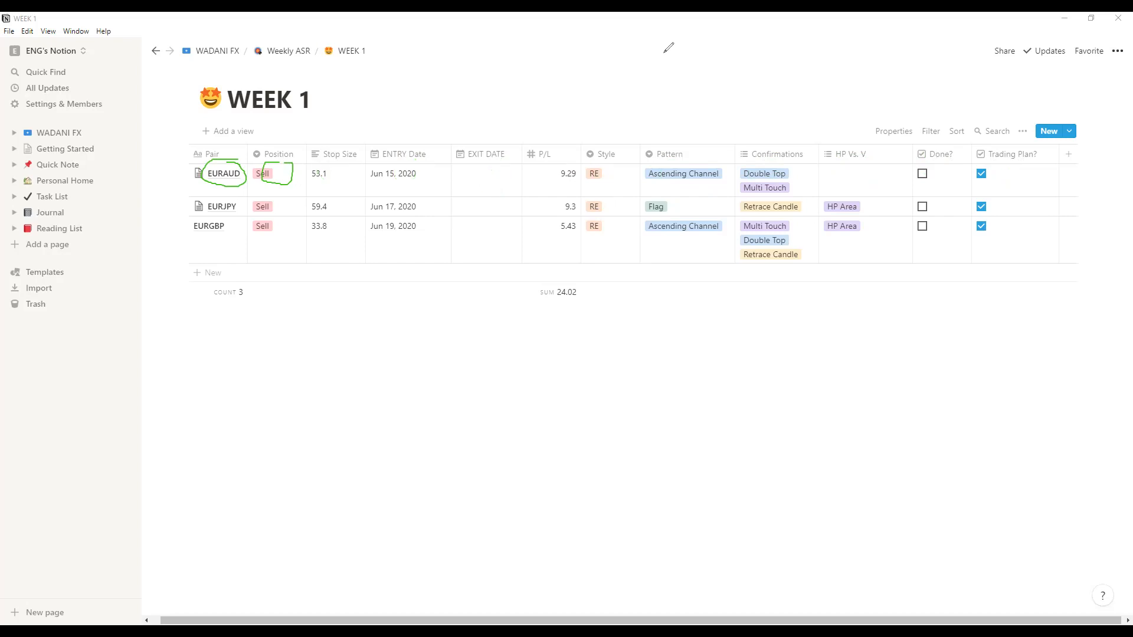
key("ctrl+z")
key("ctrl+z")
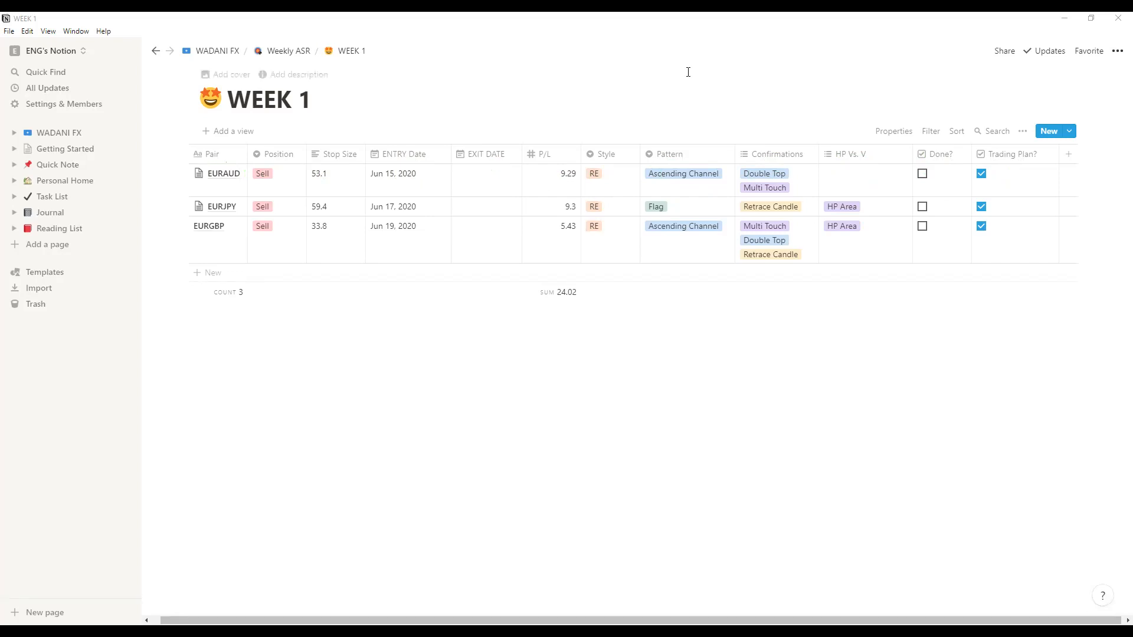
Step: Change the pair in the first row of the WEEK 1 table to GBPJPY
left_click(221, 186)
left_click(227, 303)
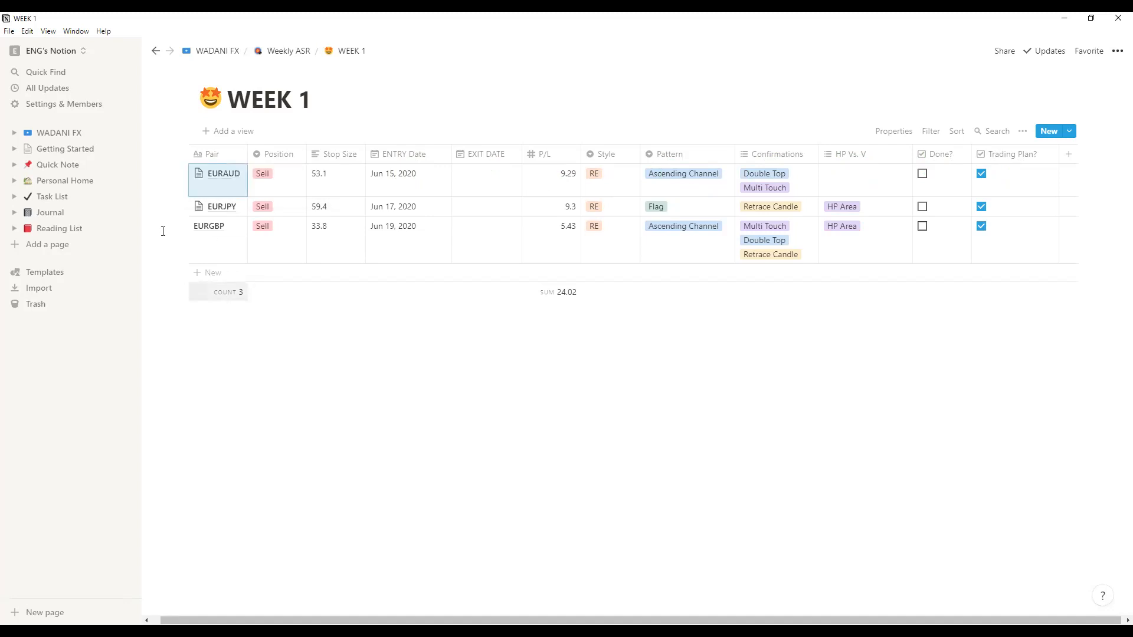
left_click(230, 192)
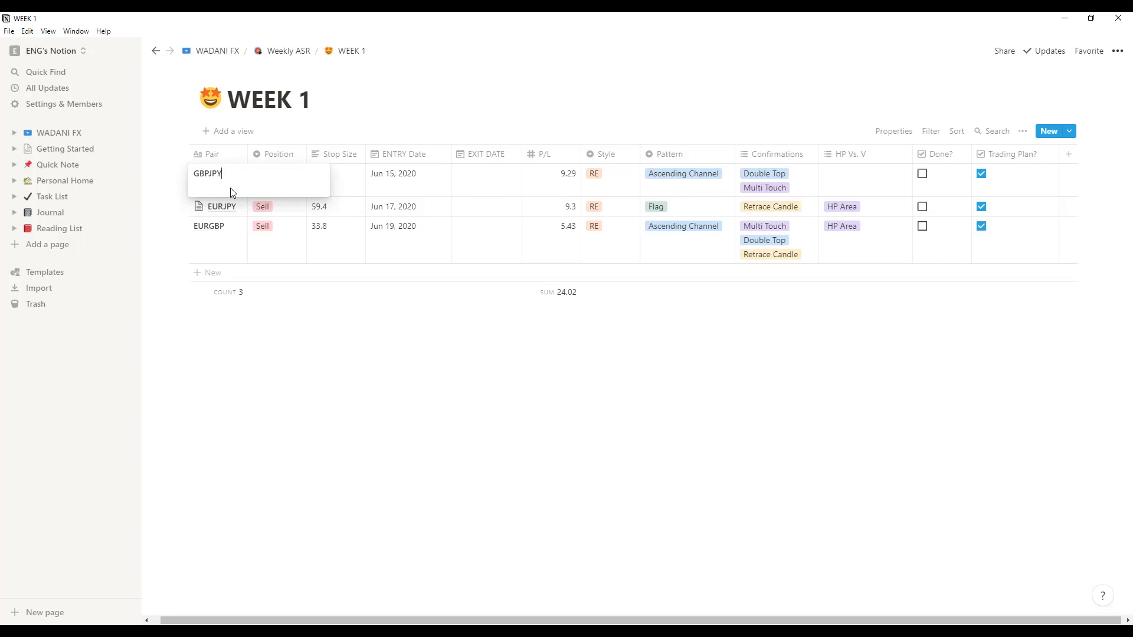
left_click(305, 355)
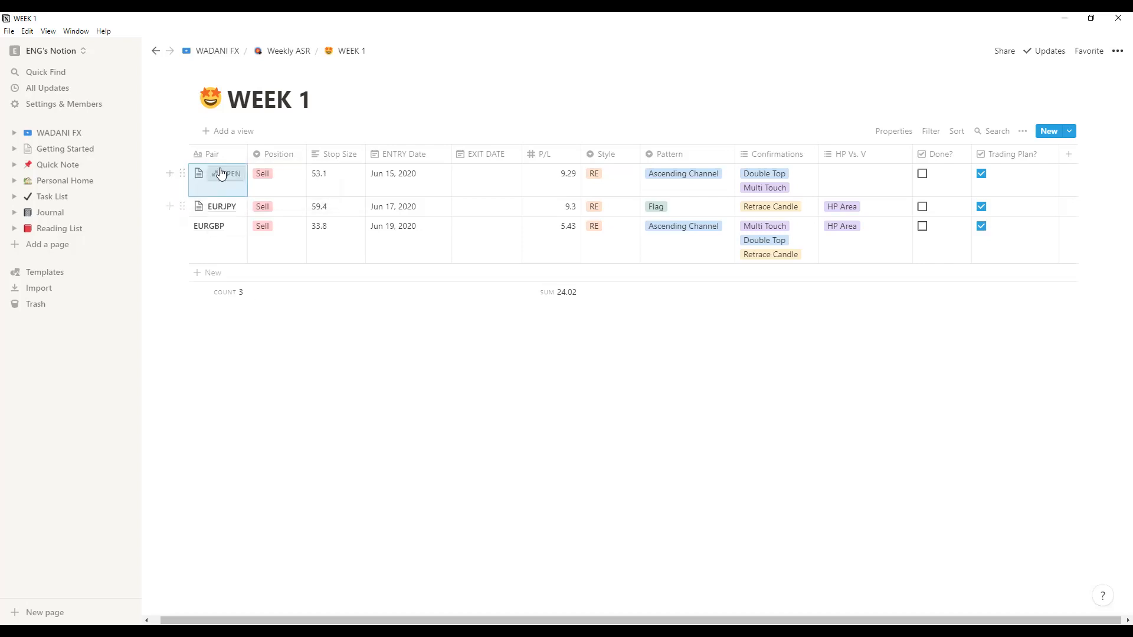
Step: Choose Sell as the GBPJPY row's position and set its stop size to 60
left_click(277, 176)
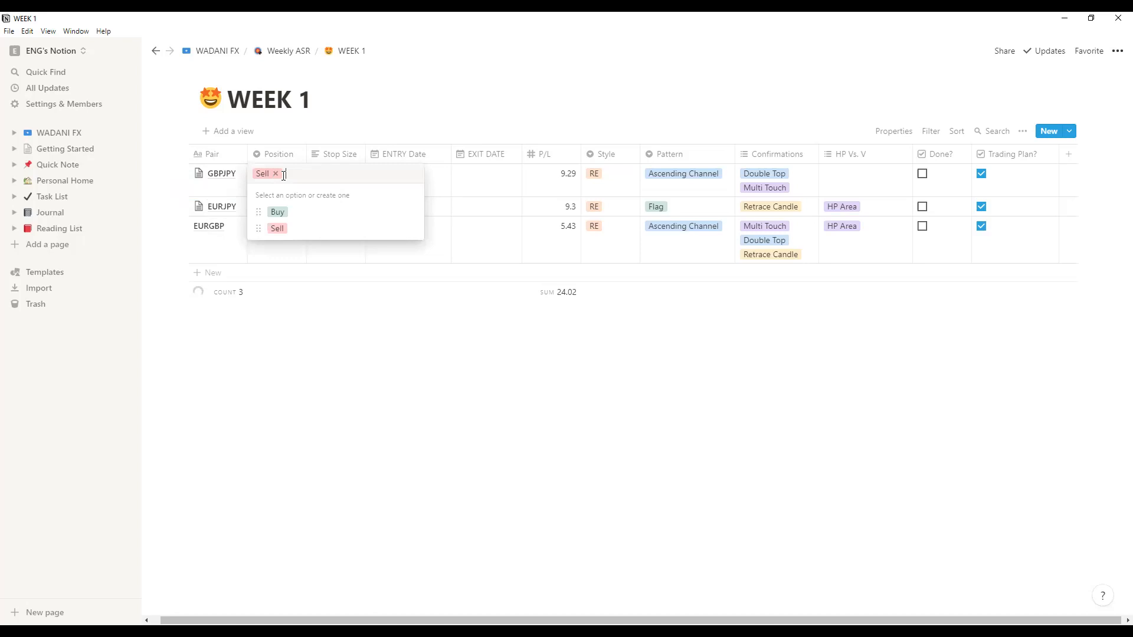
left_click(283, 229)
left_click(345, 179)
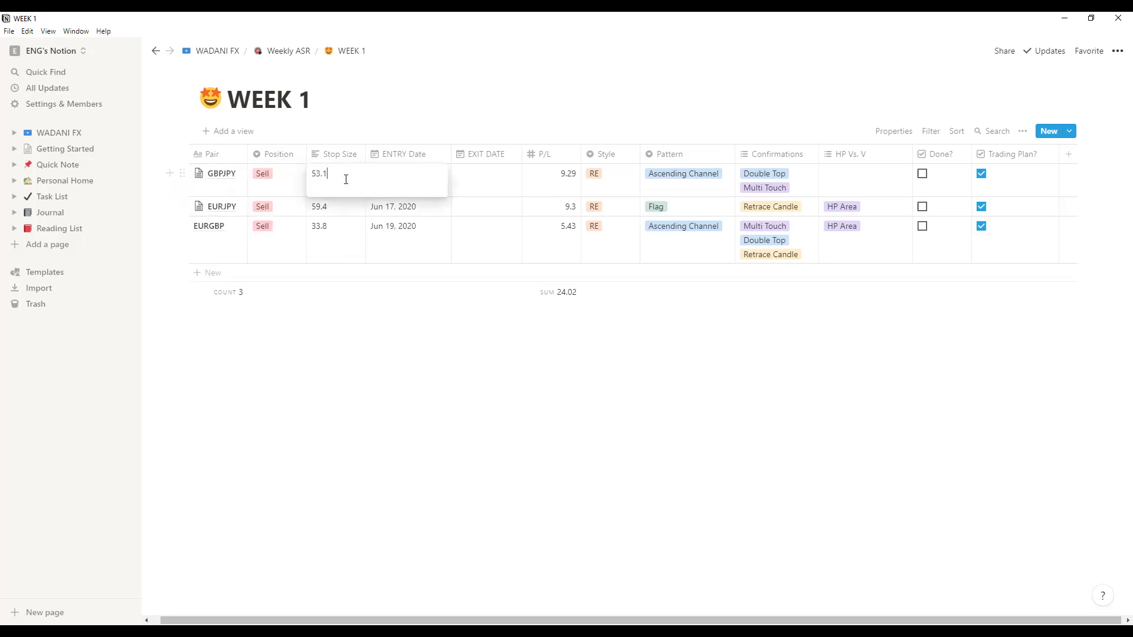
key("BackSpace")
key("BackSpace")
key("BackSpace")
key("Return")
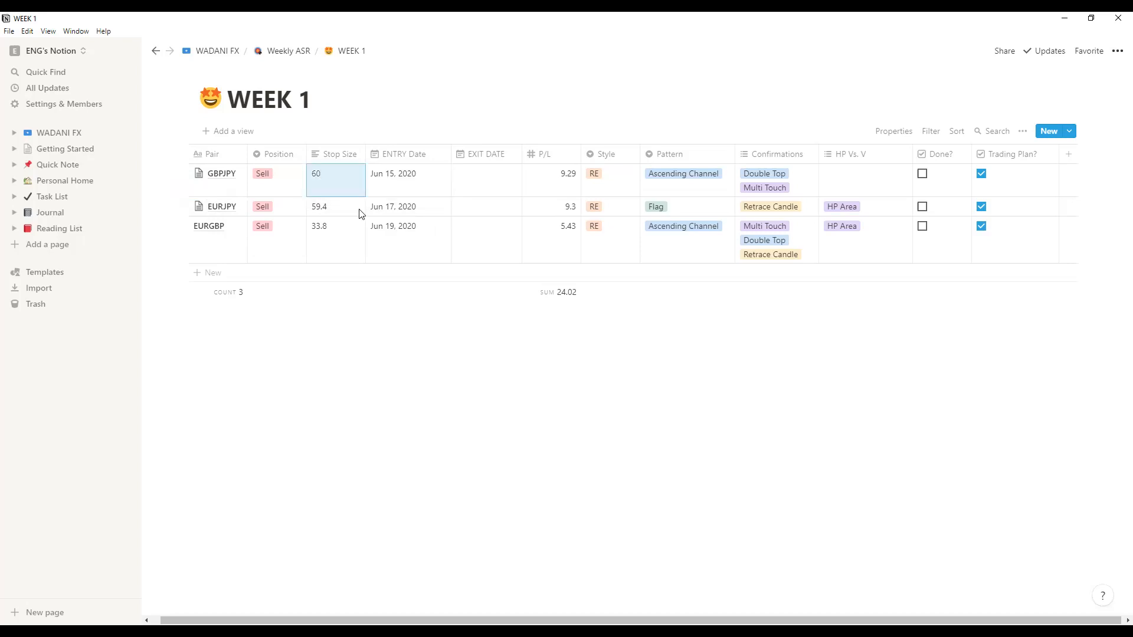
Step: Set the GBPJPY row's entry date to Sep 8, 2020
left_click(405, 194)
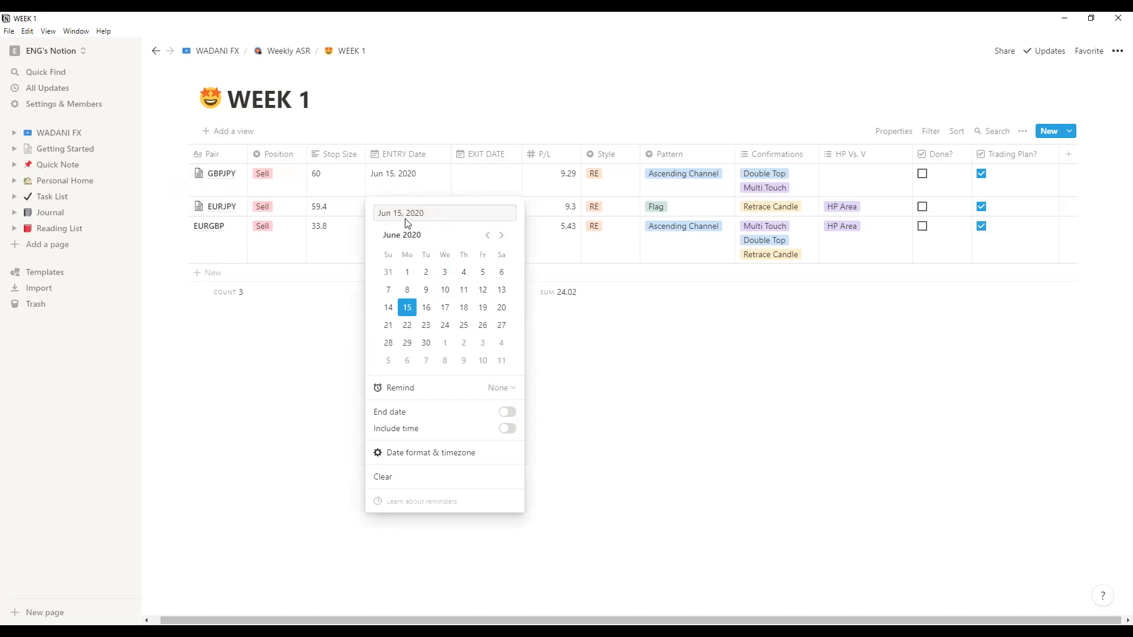
left_click(501, 235)
left_click(503, 237)
left_click(502, 236)
left_click(502, 235)
left_click(487, 236)
left_click(426, 290)
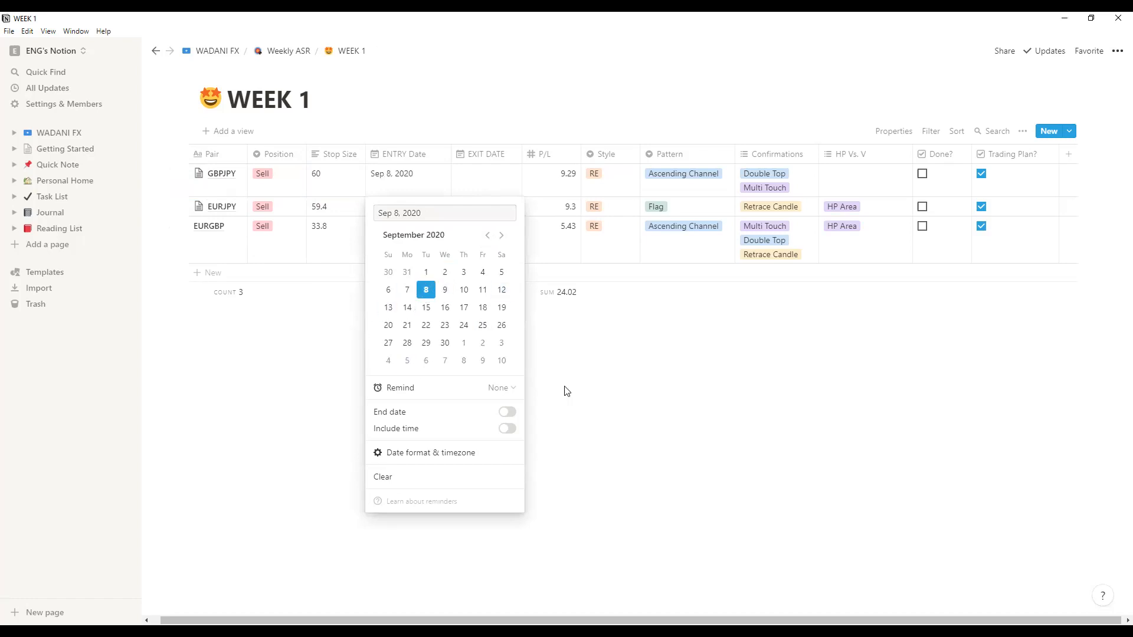
left_click(586, 408)
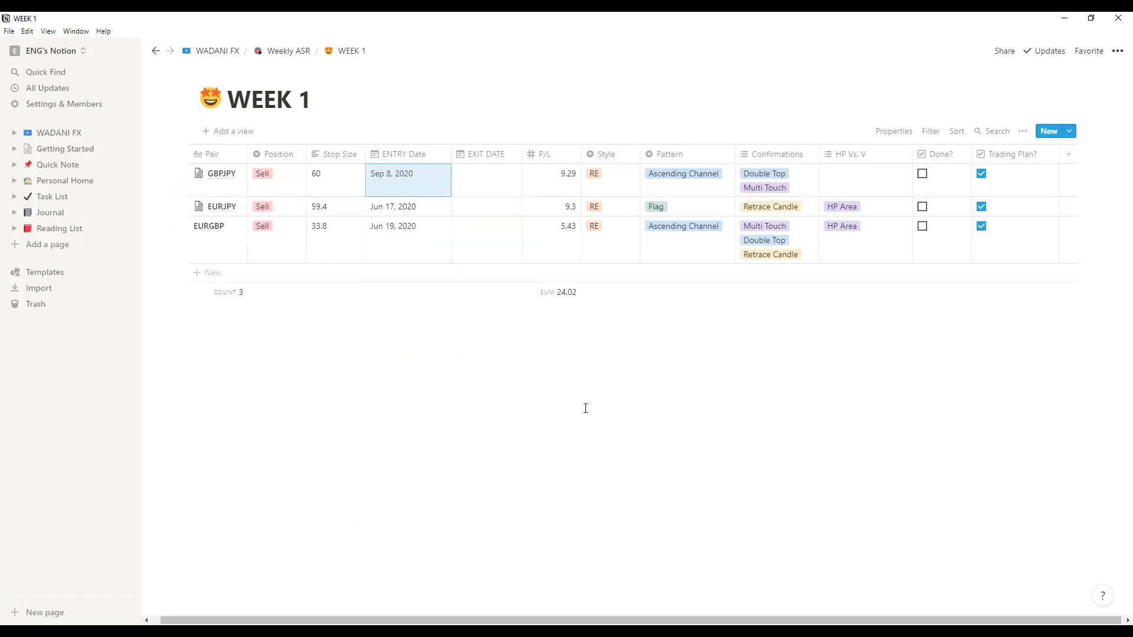
Step: Set the GBPJPY row's exit date to Sep 8, 2020
left_click(485, 177)
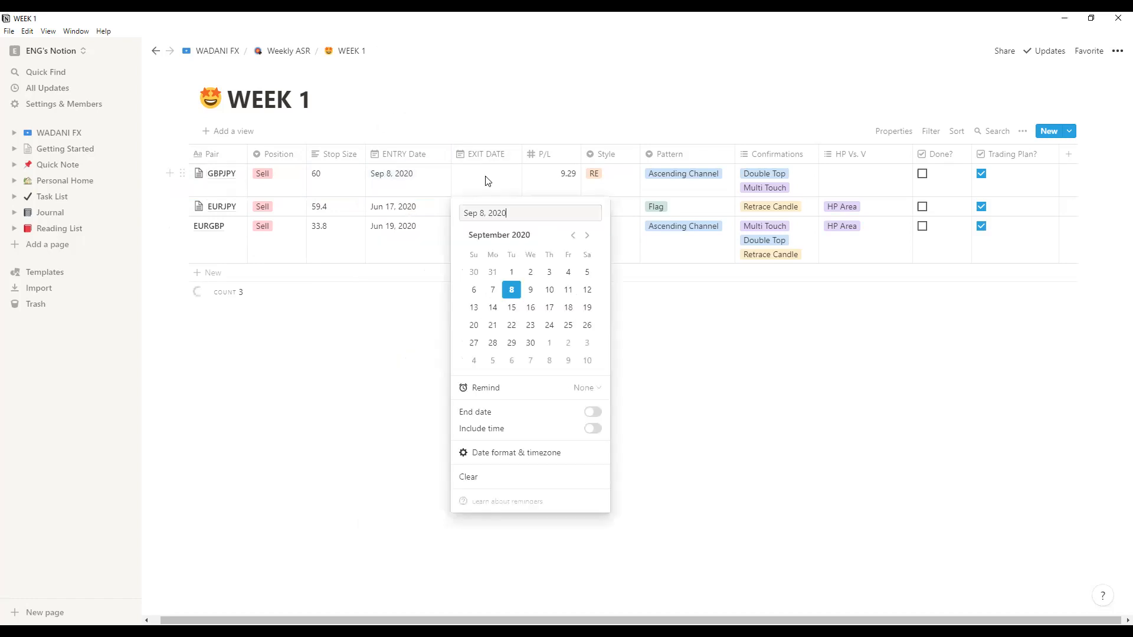
left_click(518, 294)
left_click(629, 314)
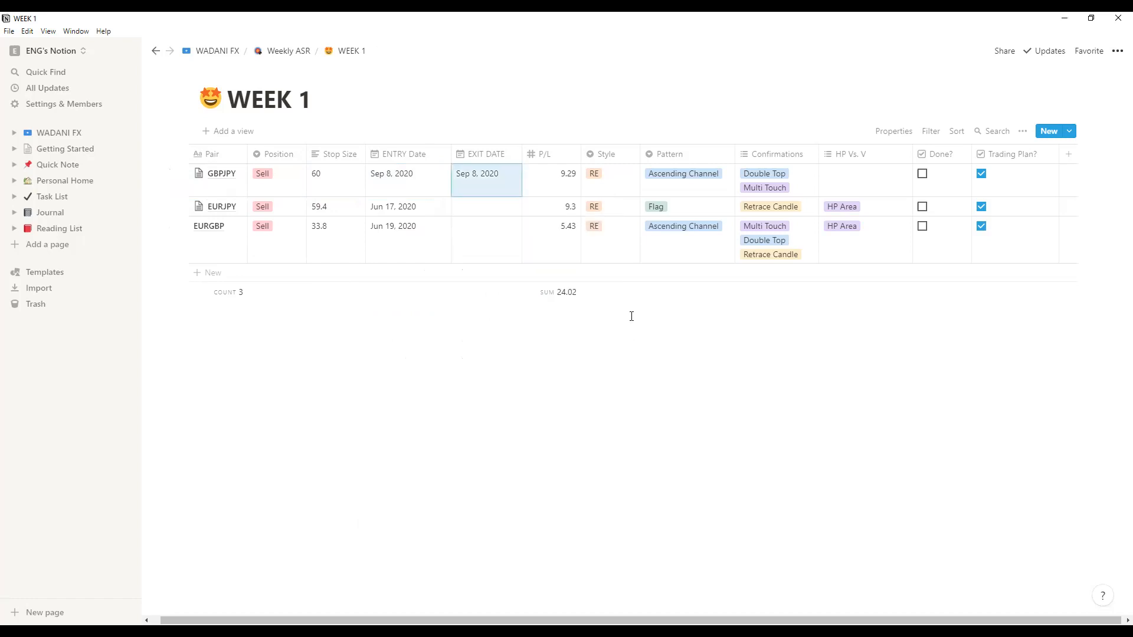
Step: Set the GBPJPY row's P/L value to 100
left_click(550, 177)
key("BackSpace")
key("BackSpace")
key("BackSpace")
type("100")
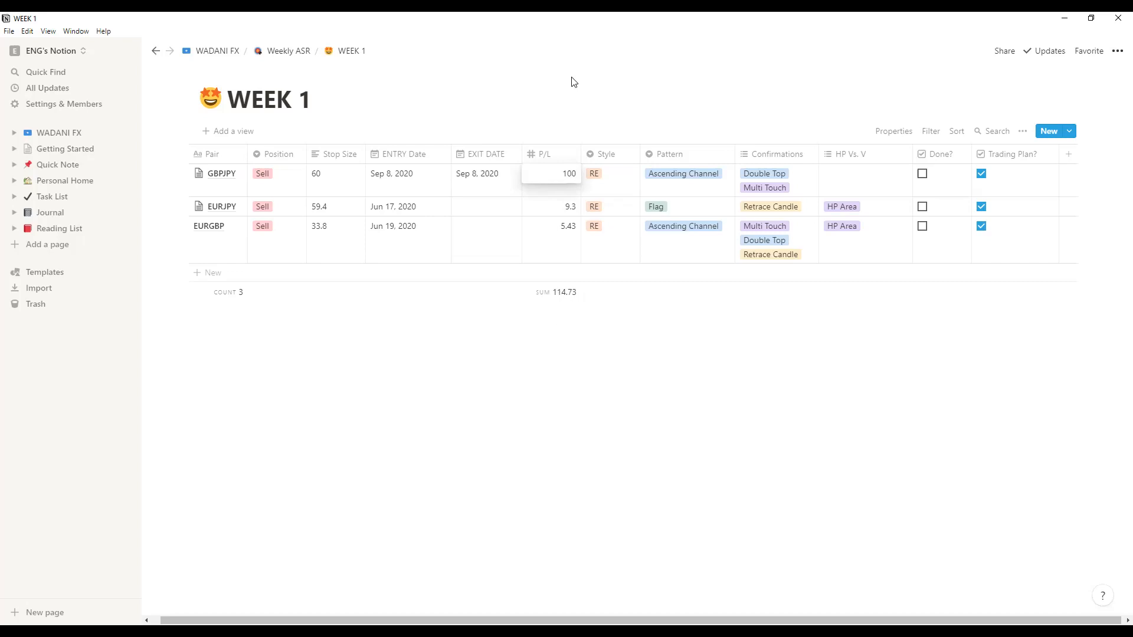
key("alt+Tab")
mouse_move(540, 286)
left_mouse_down()
mouse_move(576, 303)
mouse_move(581, 290)
left_mouse_up()
key("ctrl+z")
Step: Reapply the Number property type to the P/L column
left_click(557, 155)
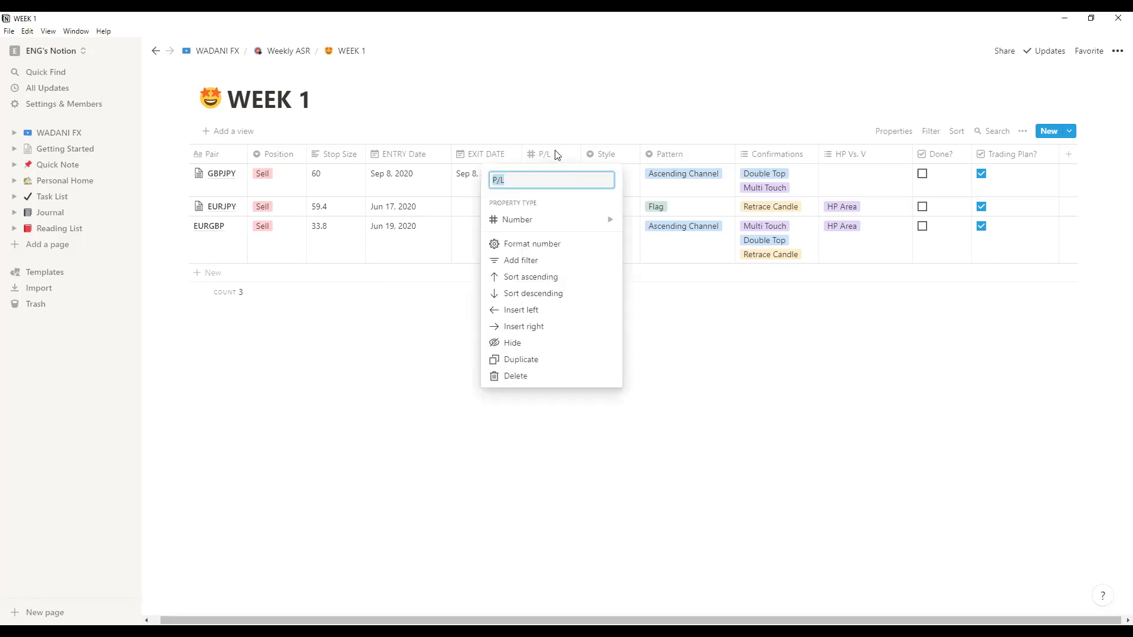
mouse_move(514, 226)
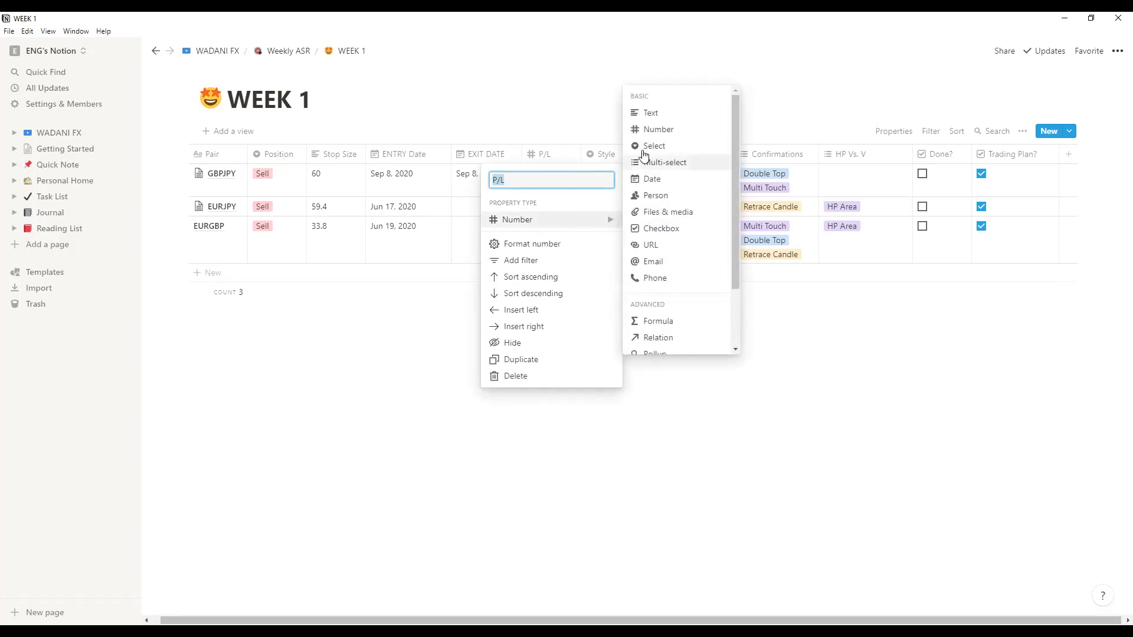
left_click(654, 131)
key("Escape")
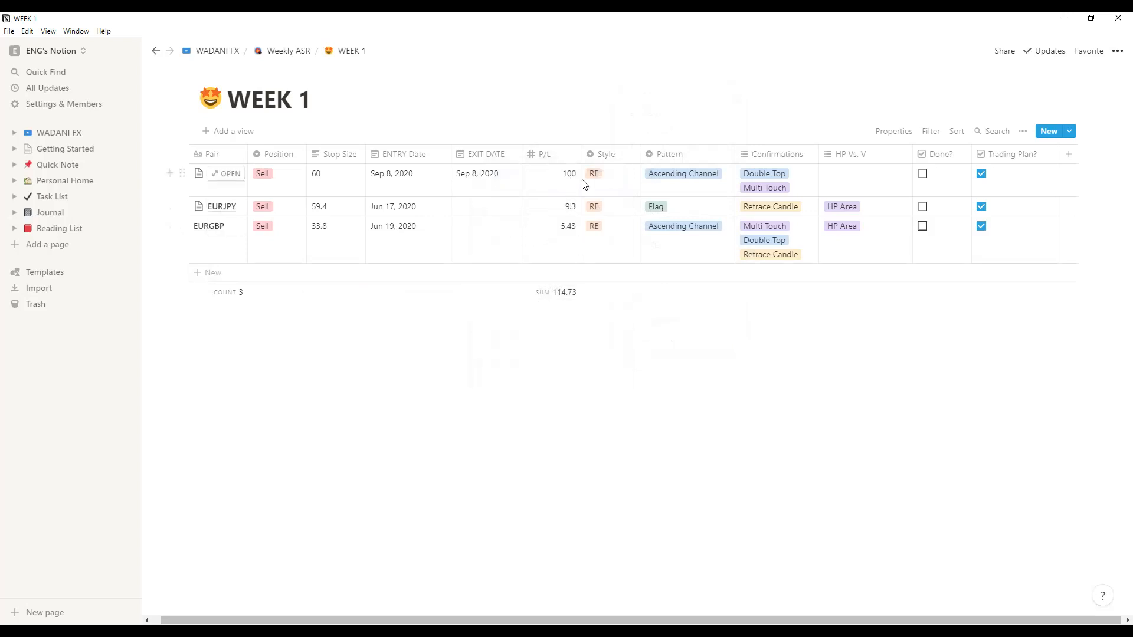
Step: Check the Style options of the GBPJPY row and select Ascending Channel as its pattern
left_click(612, 180)
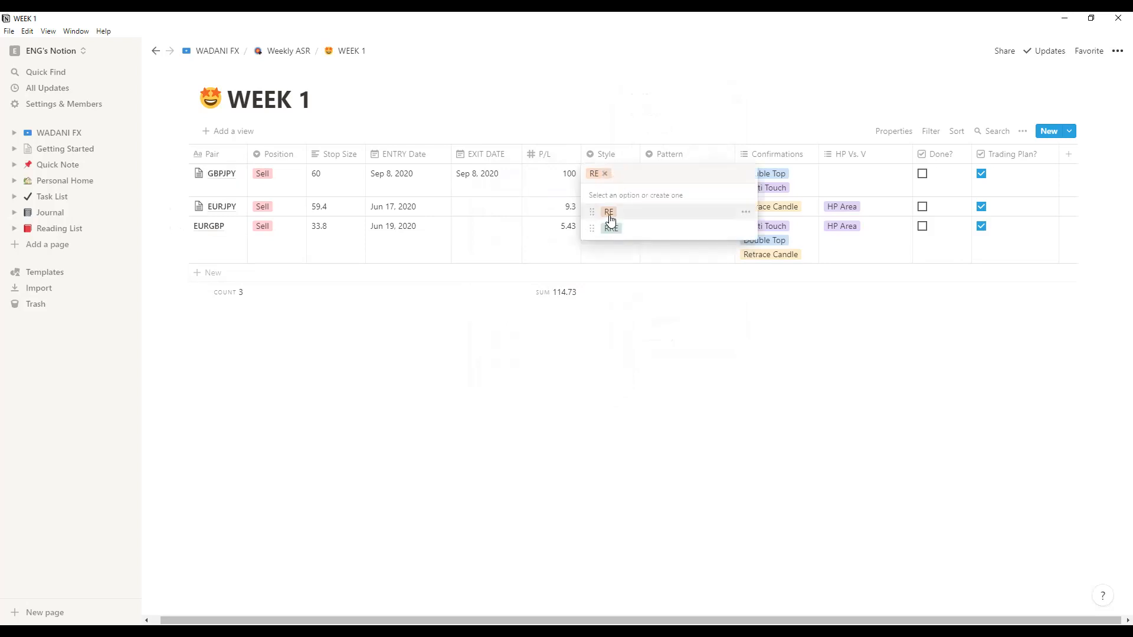
key("Escape")
left_click(679, 155)
left_click(678, 220)
left_click(670, 110)
left_click(690, 184)
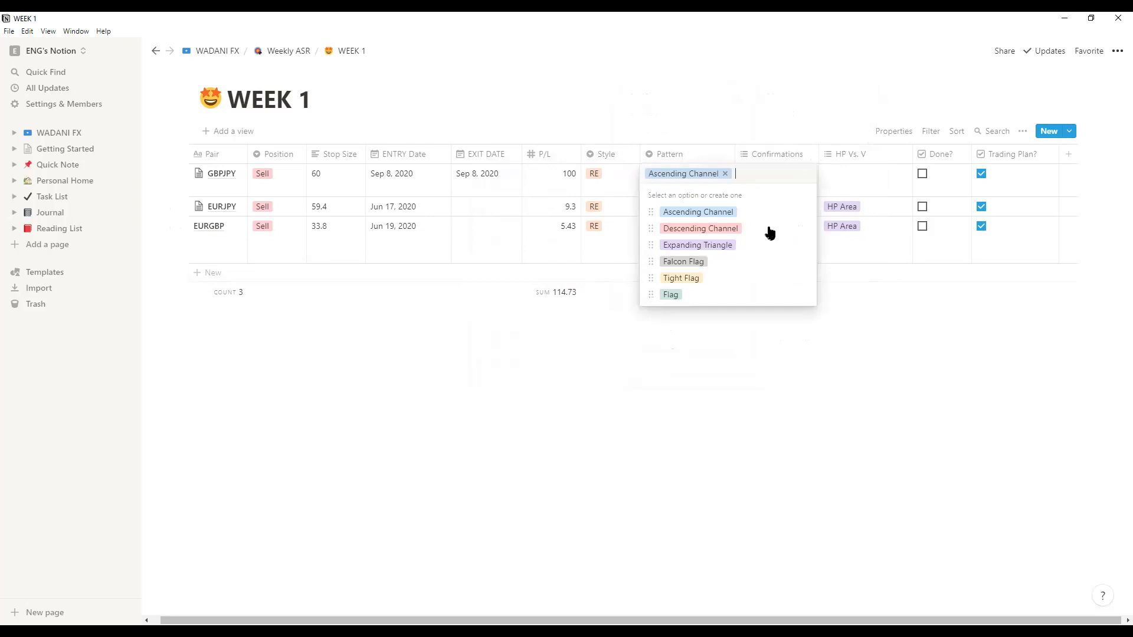
left_click(692, 214)
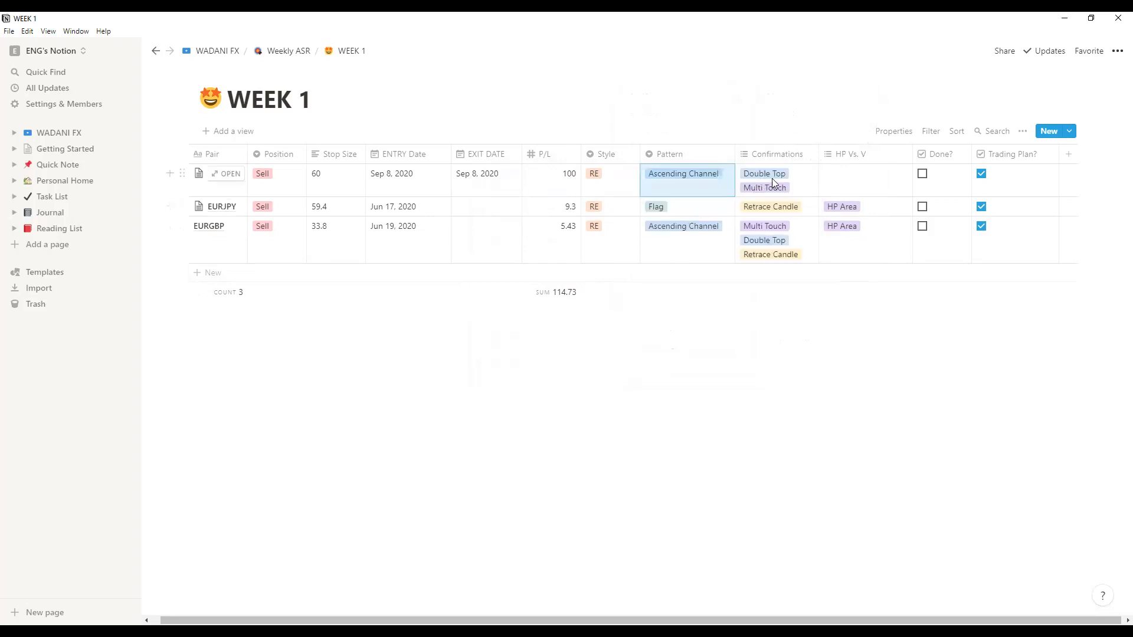
Step: In the GBPJPY row's Confirmations, replace Multi Touch with Retrace Candle, and add and remove 15 Min Channel
left_click(812, 182)
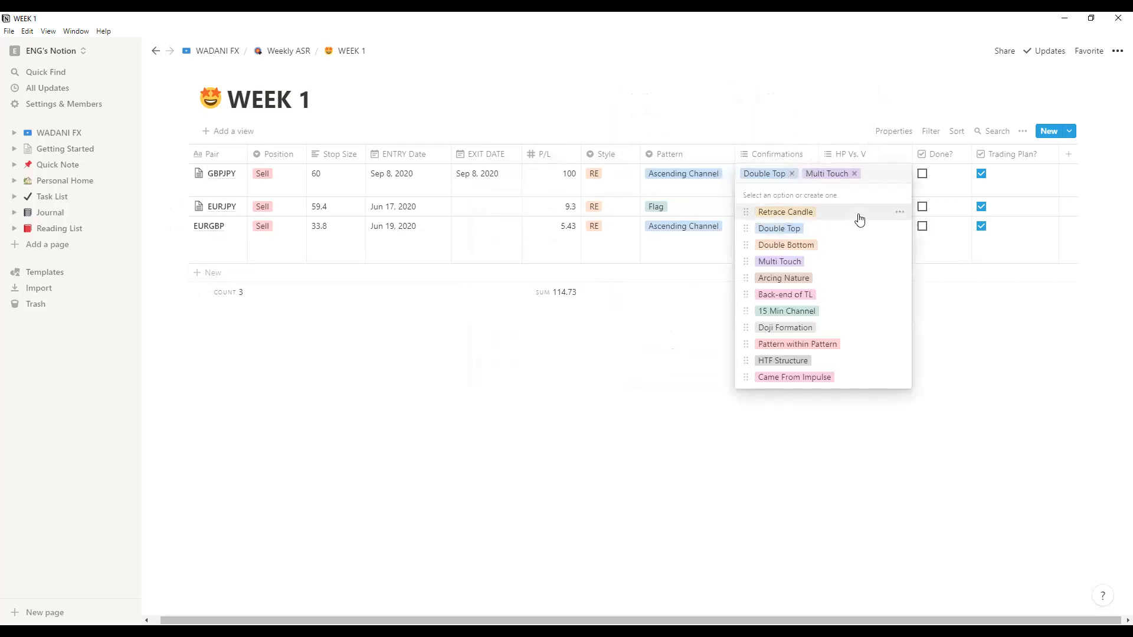
left_click(798, 213)
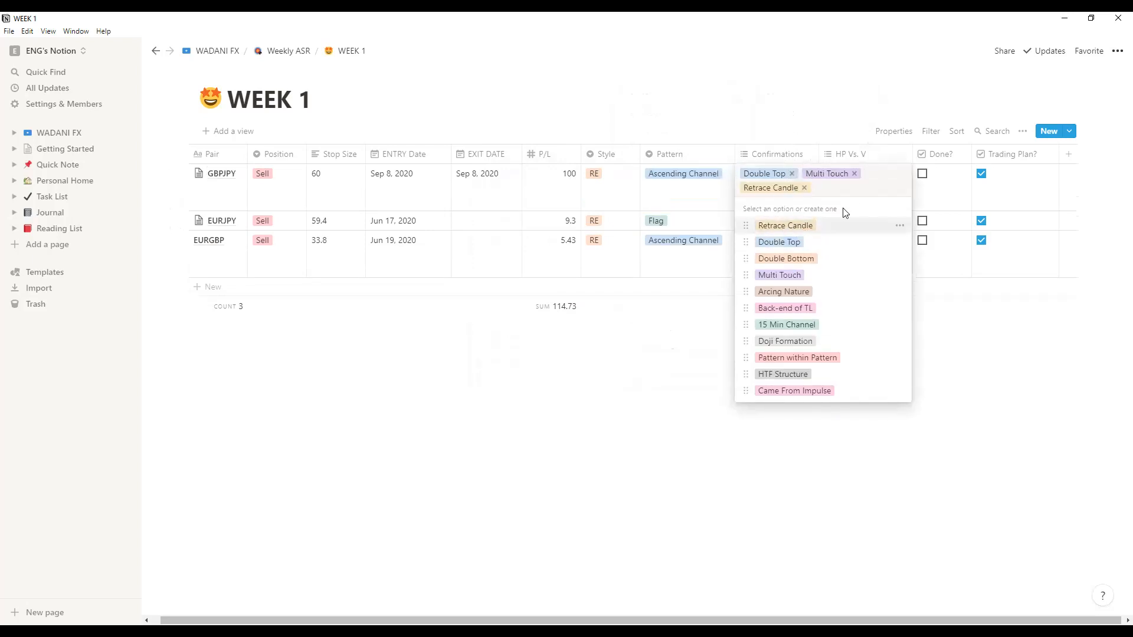
left_click(854, 173)
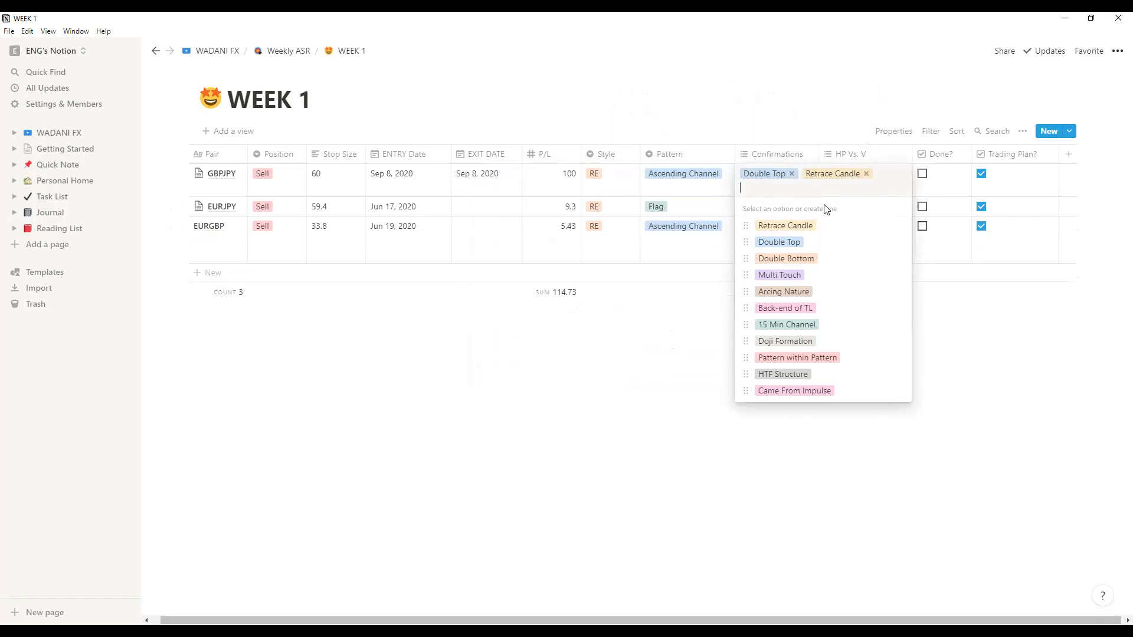
left_click(792, 325)
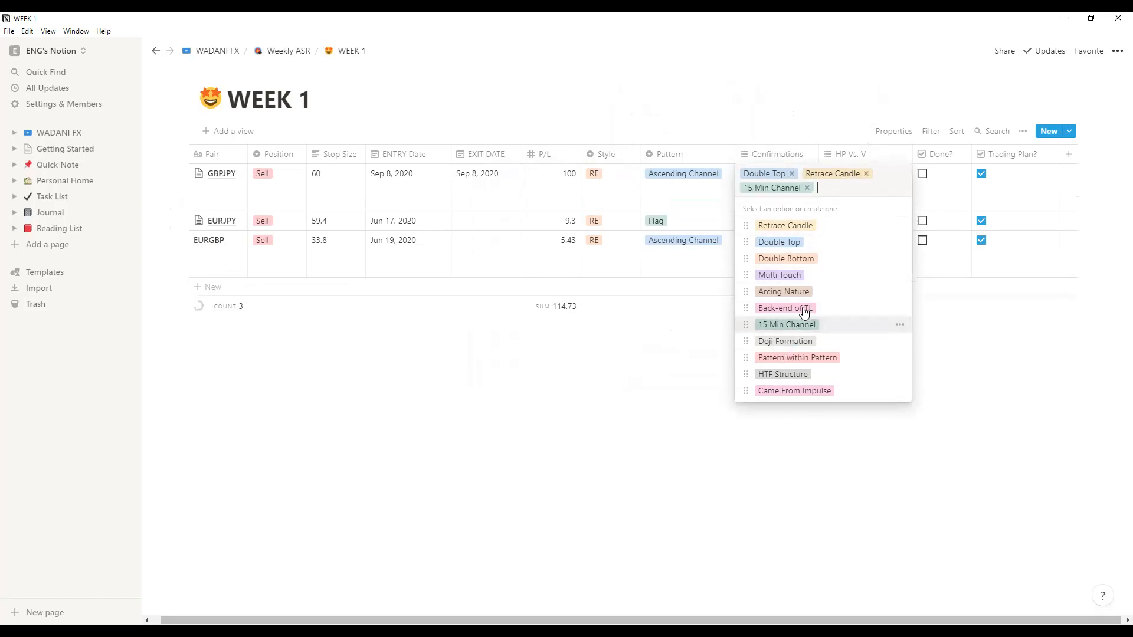
left_click(806, 188)
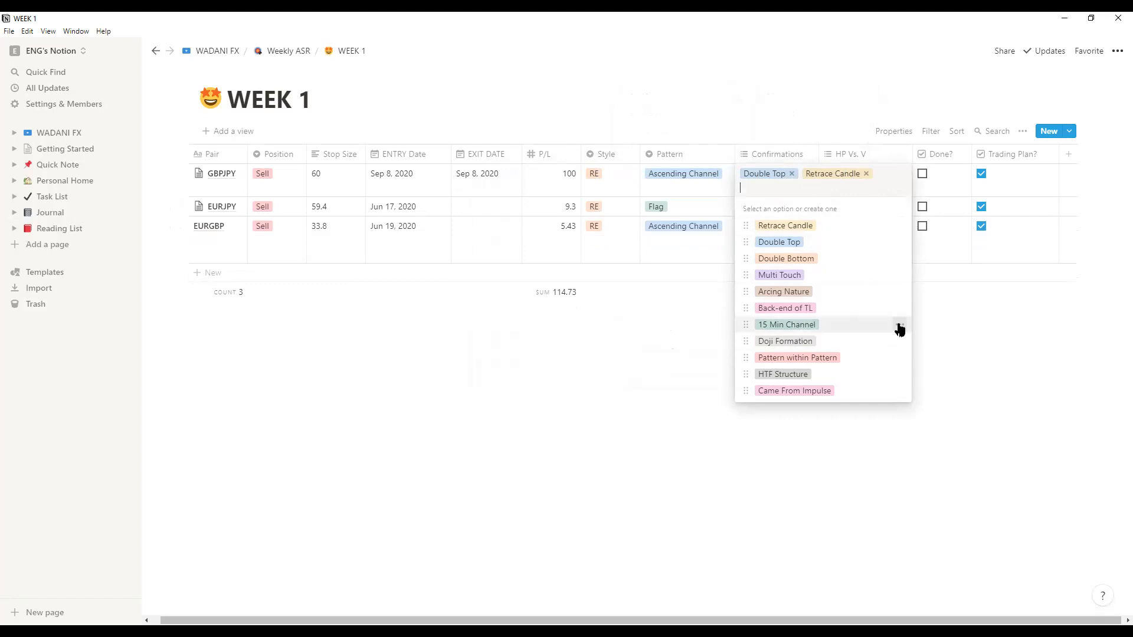
Step: Rename the 15 Min Channel option of the Confirmations column as "15 Min FLAG"
left_click(898, 325)
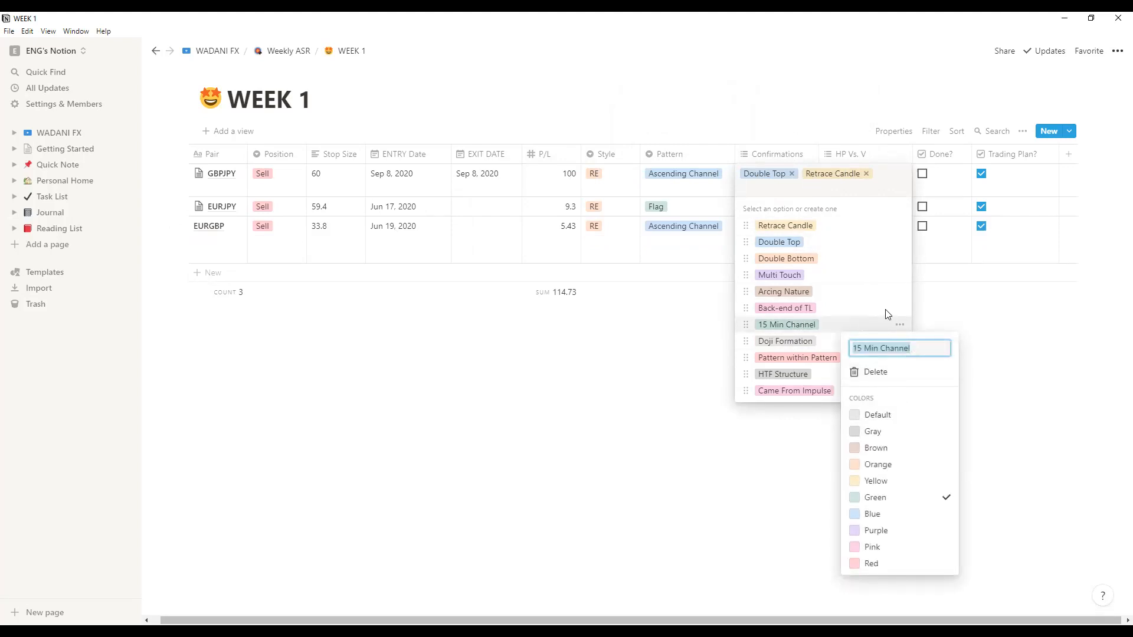
left_click(899, 326)
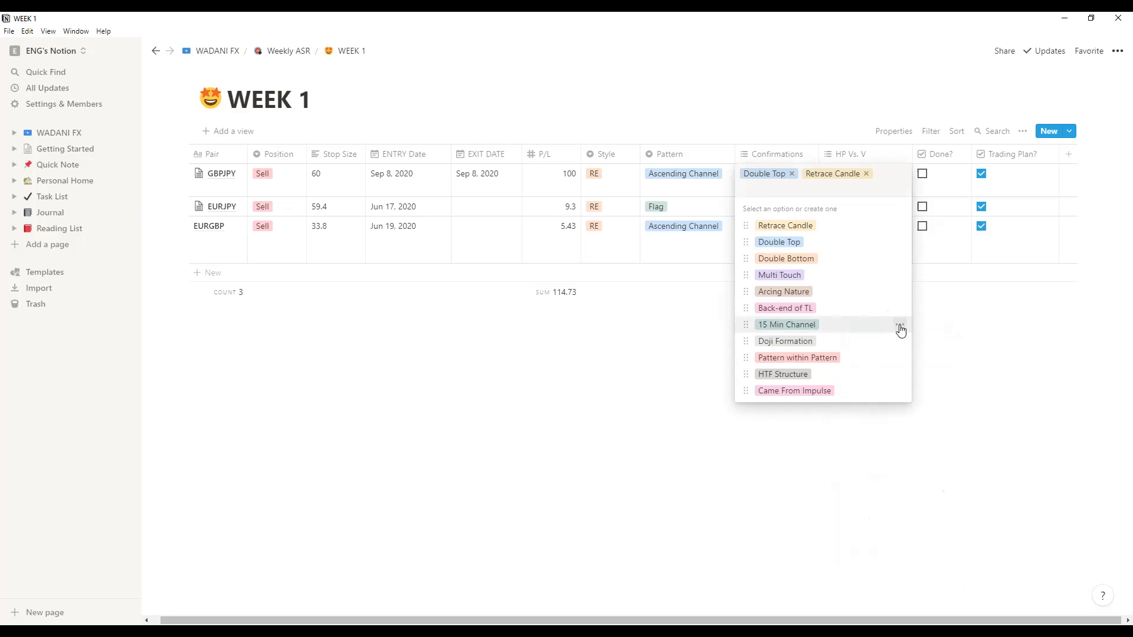
left_click(900, 327)
left_click(920, 345)
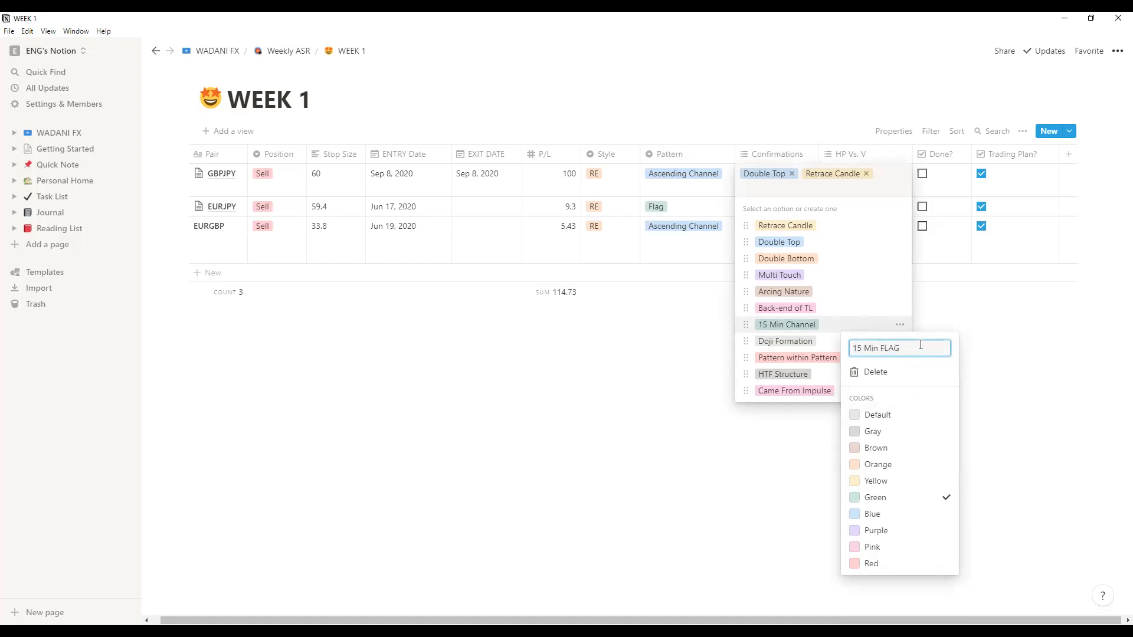
type("FLAG")
left_click(813, 459)
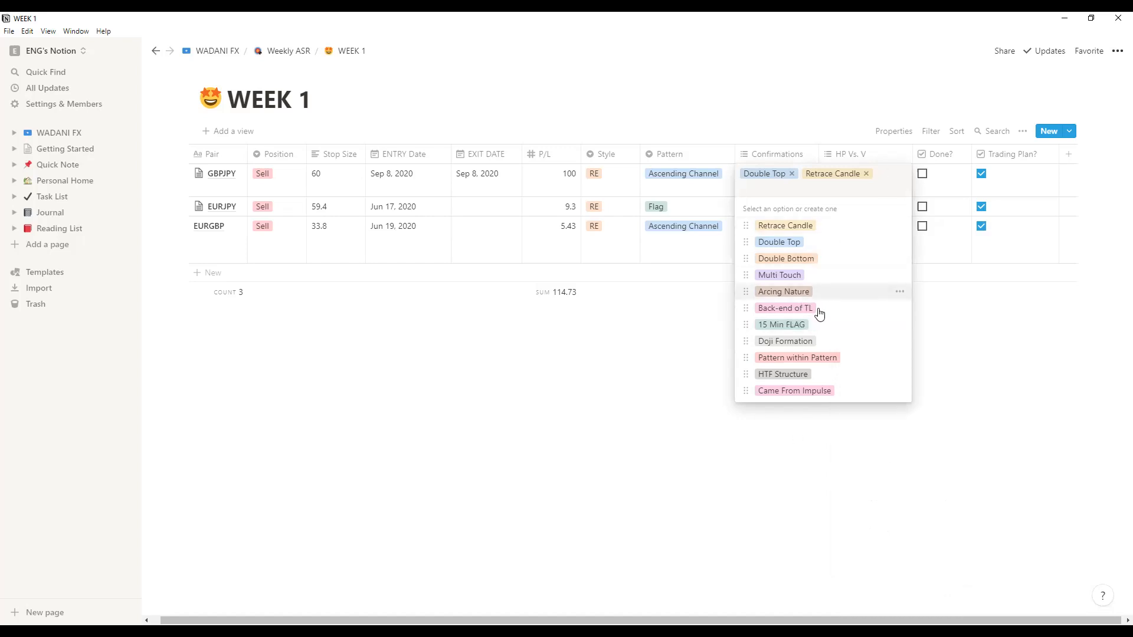
Step: Complete the GBPJPY row with the 15 Min FLAG confirmation, HP Area under HP Vs. V, and Done? checked
left_click(780, 326)
key("Escape")
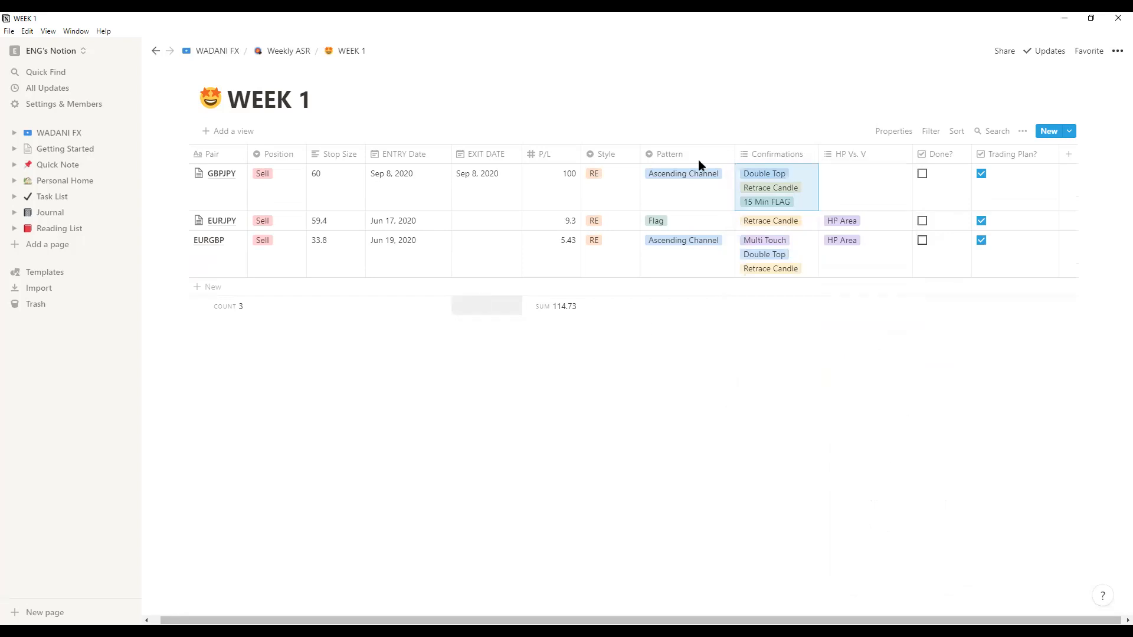
left_click(922, 174)
left_click(856, 178)
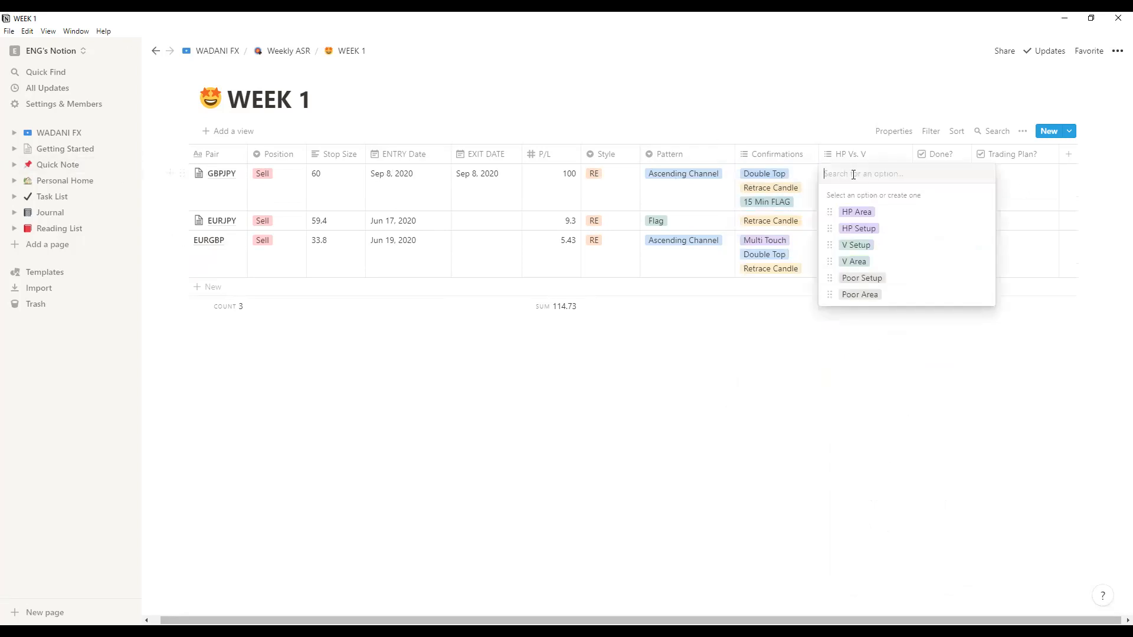
left_click(866, 216)
left_click(1029, 186)
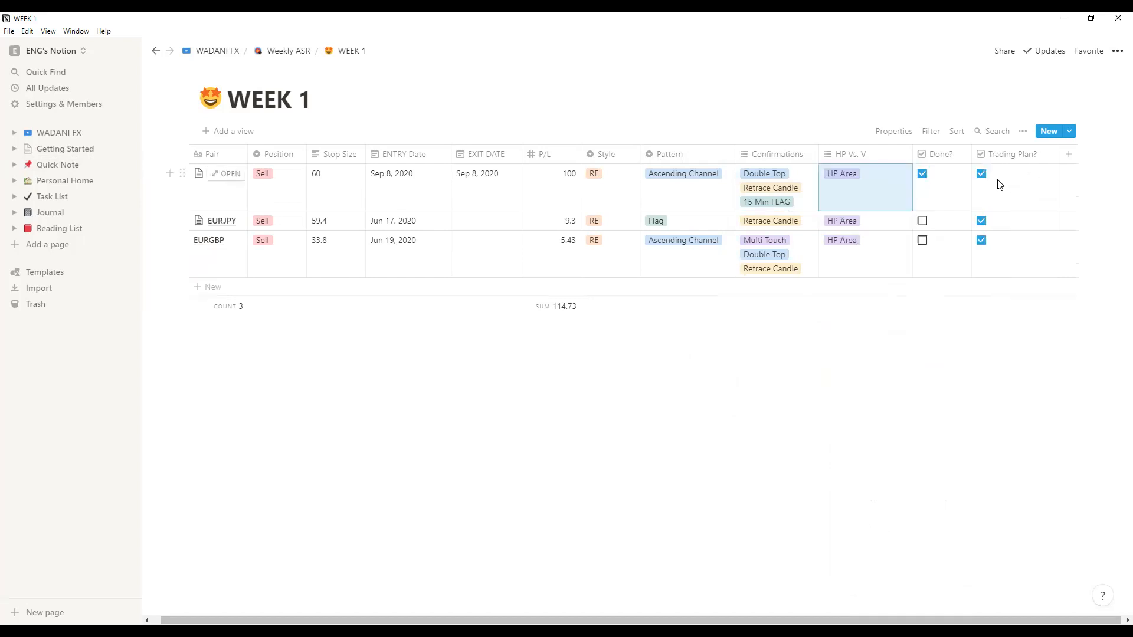
left_click(982, 174)
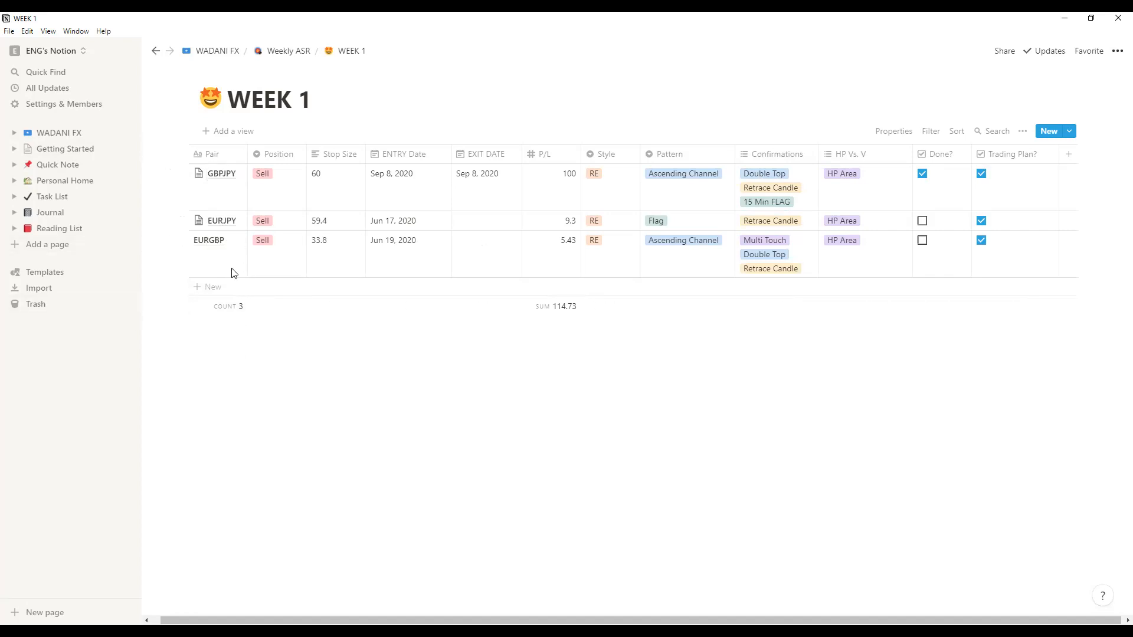
Step: Duplicate the GBPJPY row twice in the WEEK 1 table
right_click(229, 194)
left_click(268, 248)
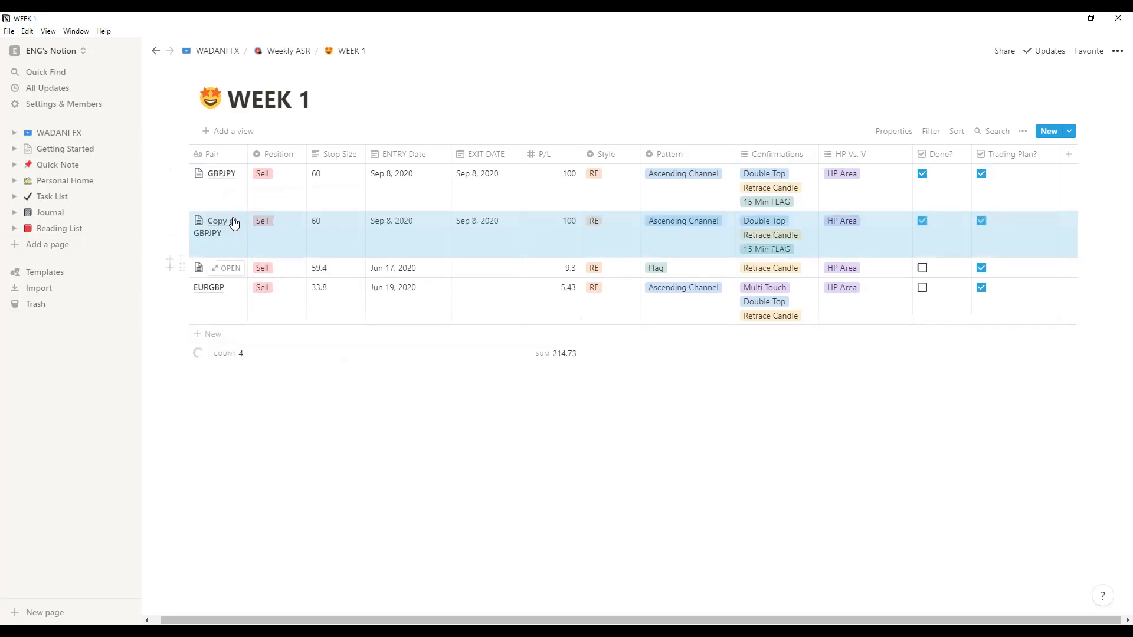
right_click(232, 240)
left_click(272, 298)
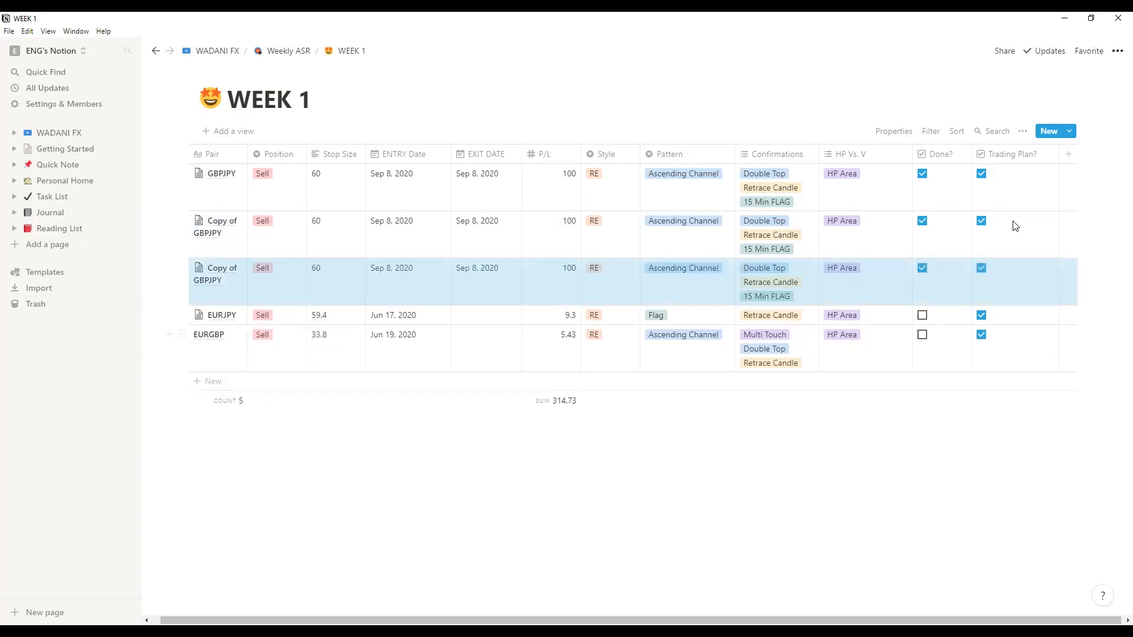
Step: Rename the pair of the first GBPJPY copy as CADCHF
left_click(233, 246)
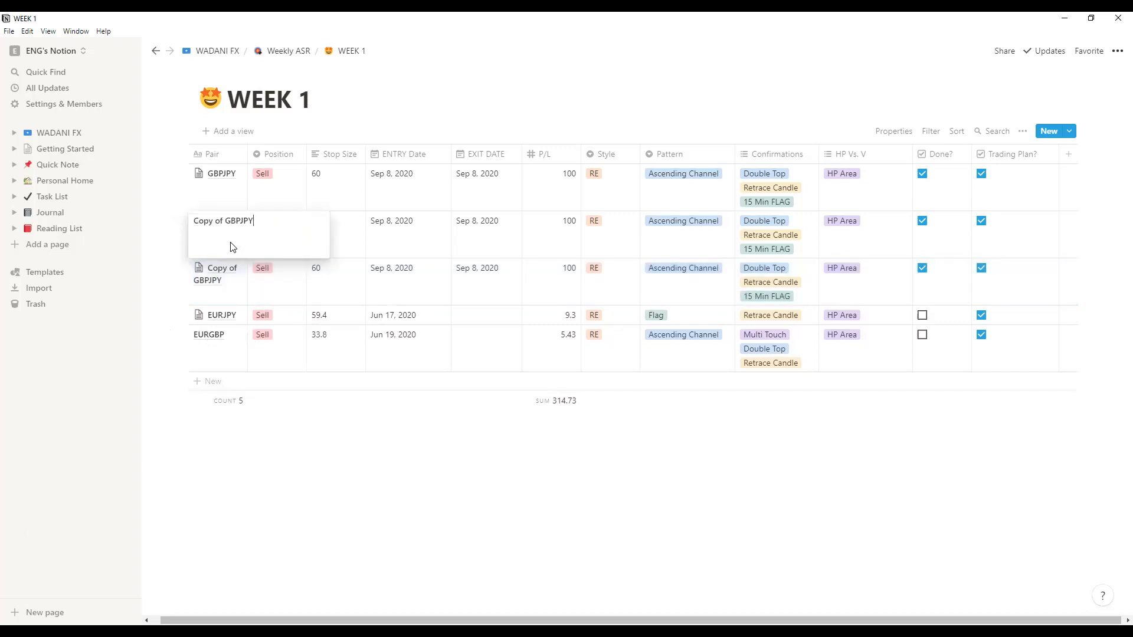
key("BackSpace")
key("BackSpace")
key("BackSpace")
key("BackSpace")
key("BackSpace")
key("BackSpace")
key("BackSpace")
key("BackSpace")
key("BackSpace")
key("BackSpace")
key("BackSpace")
key("BackSpace")
key("BackSpace")
type("CADCHF")
key("Return")
Step: Rename the pair of the second GBPJPY copy as EURJPY
right_click(232, 284)
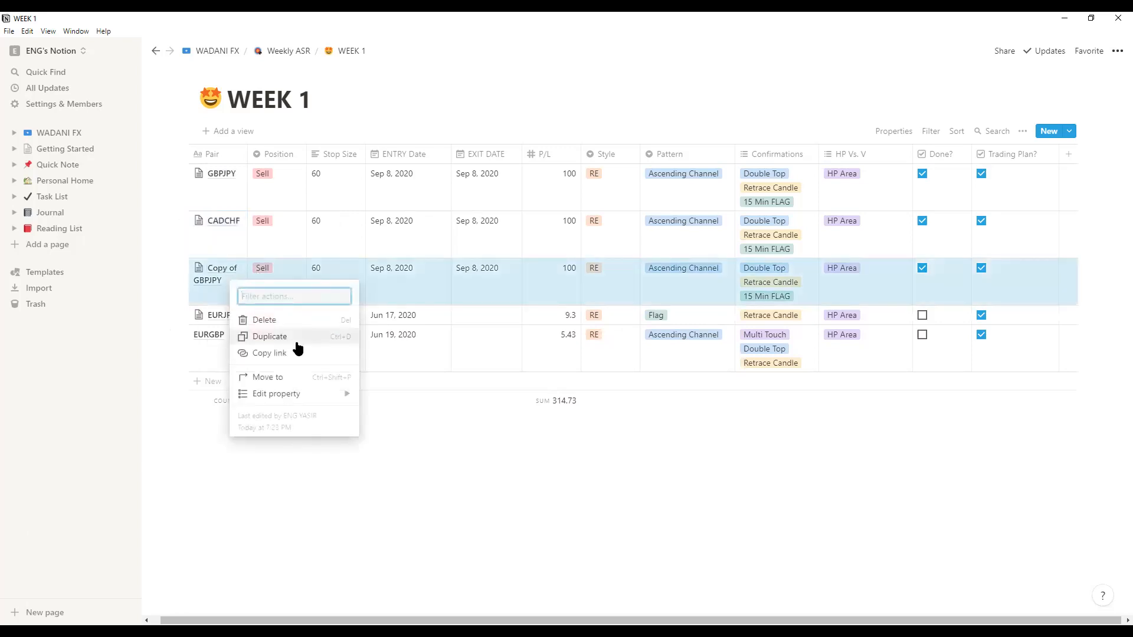
left_click(223, 293)
left_click(223, 293)
key("BackSpace")
key("BackSpace")
key("BackSpace")
key("BackSpace")
key("BackSpace")
key("BackSpace")
key("BackSpace")
key("BackSpace")
key("BackSpace")
key("BackSpace")
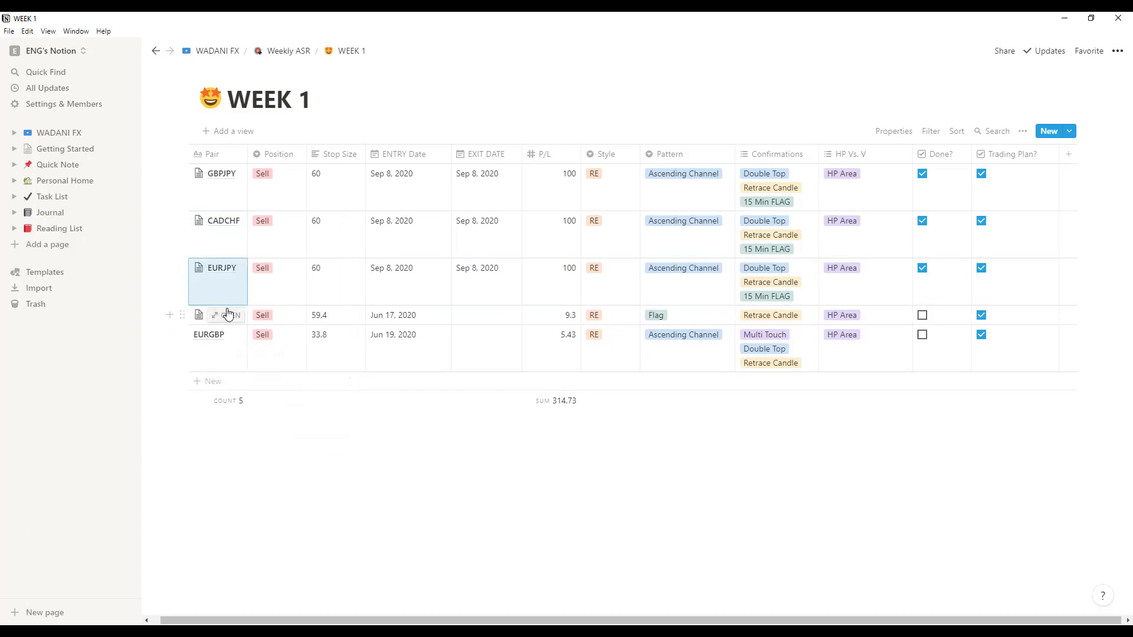
Step: Rename the pair of the original EURJPY row, with the Flag pattern, as CADJPY
left_click(202, 320)
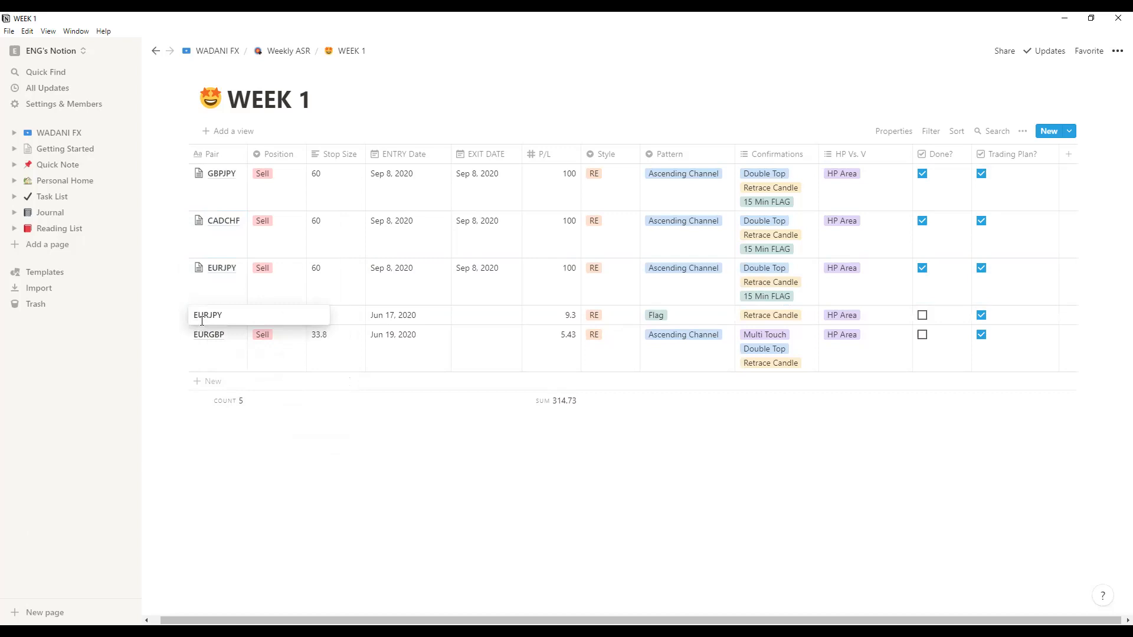
key("BackSpace")
key("BackSpace")
key("BackSpace")
key("BackSpace")
key("BackSpace")
type("CADJPY")
key("Return")
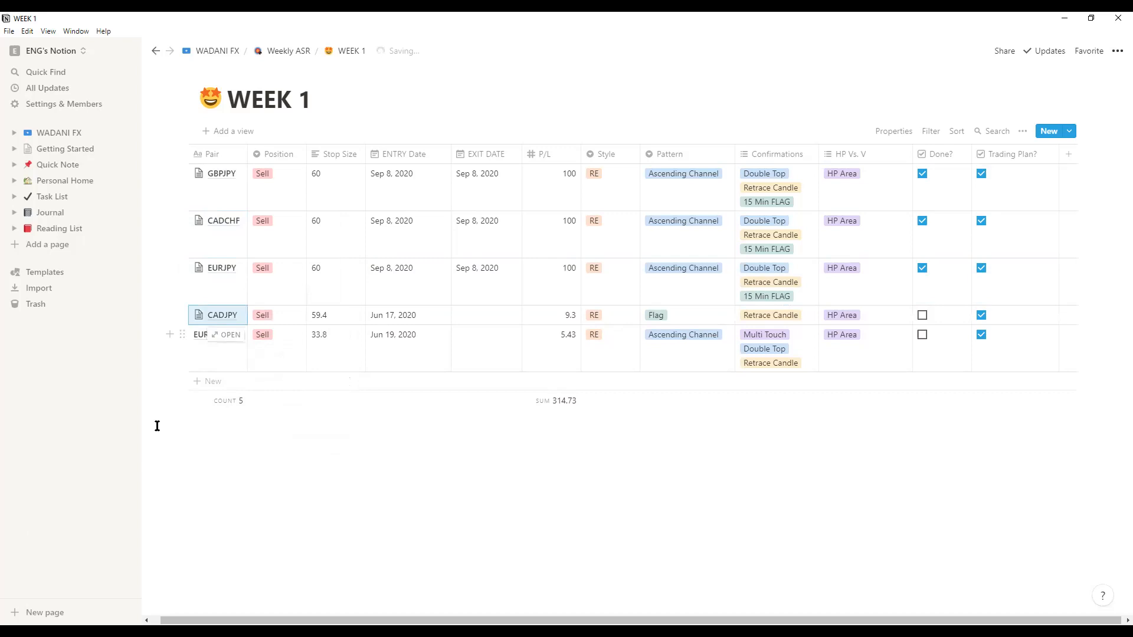
left_click(354, 474)
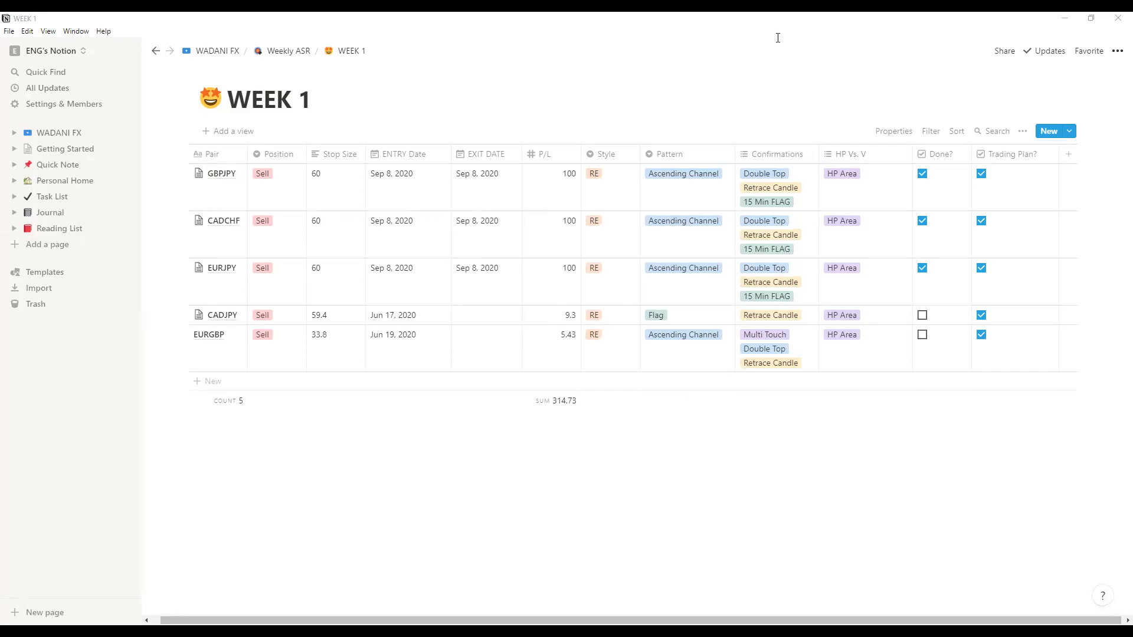
Step: Set the EURGBP row's P/L to -30 and check Done? for the EURGBP and CADJPY rows
mouse_move(559, 387)
left_mouse_down()
mouse_move(541, 413)
mouse_move(596, 387)
mouse_move(578, 390)
left_mouse_up()
key("Escape")
left_click(555, 335)
key("BackSpace")
key("BackSpace")
key("BackSpace")
key("BackSpace")
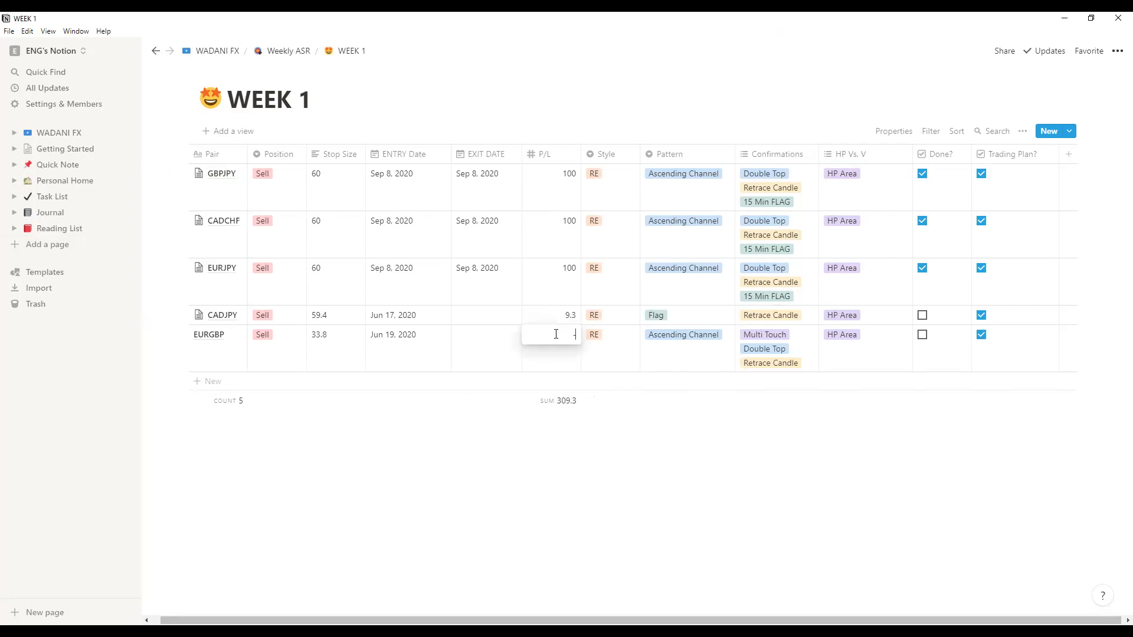
type("-30")
key("Return")
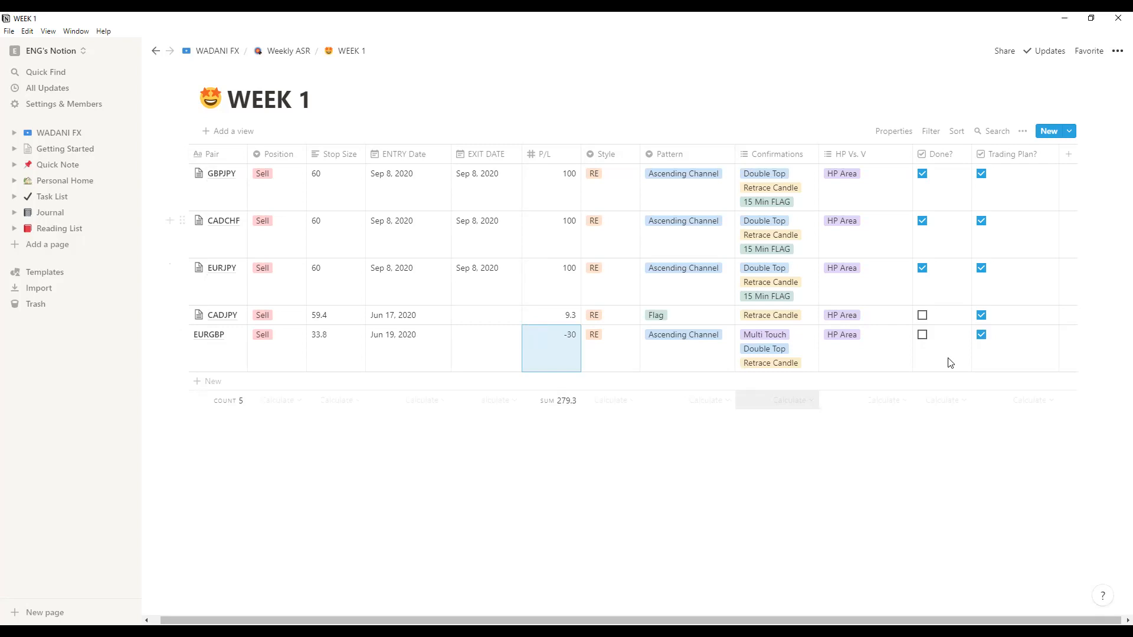
left_click(922, 335)
left_click(922, 315)
Step: Open the GBPJPY entry and draft the comment "MASHA ALLAH TRADE CAJIIB OO AAN IN BADAN SUGAYAY FA,IDO FCN AYAAN KA QABTY ALX"
mouse_move(235, 185)
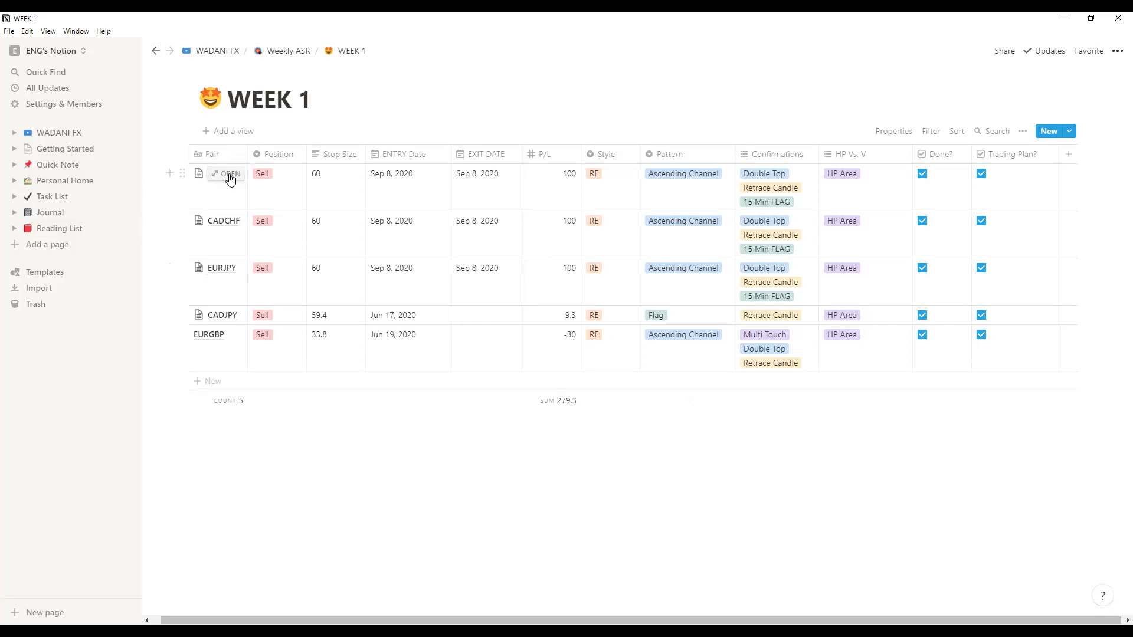
left_click(230, 176)
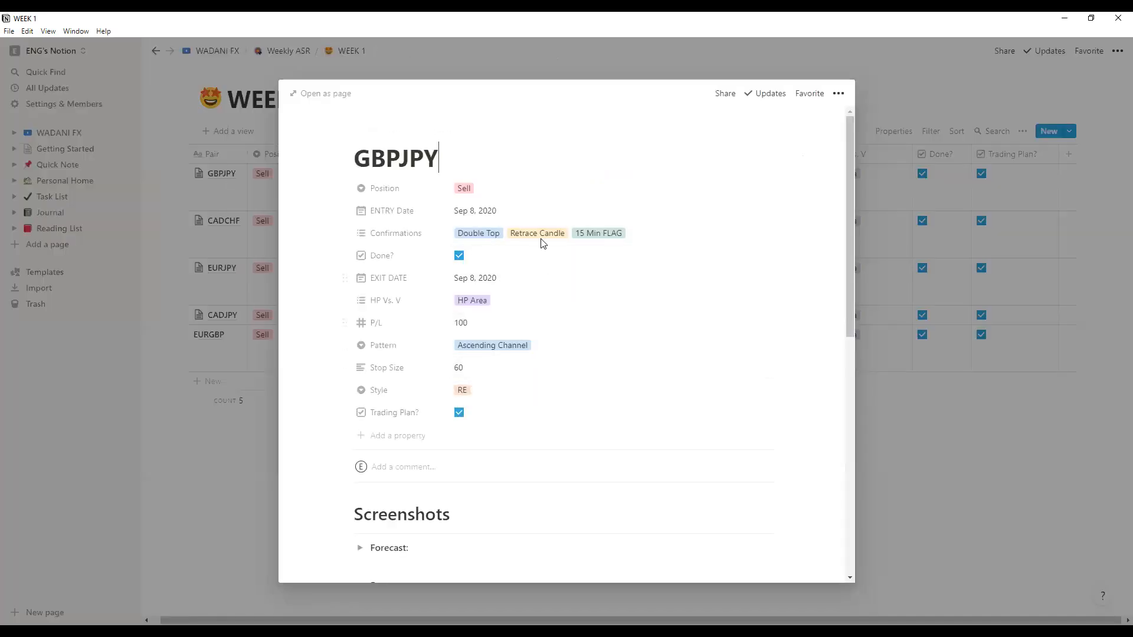
scroll(540, 251, "down", 3)
scroll(535, 261, "up", 3)
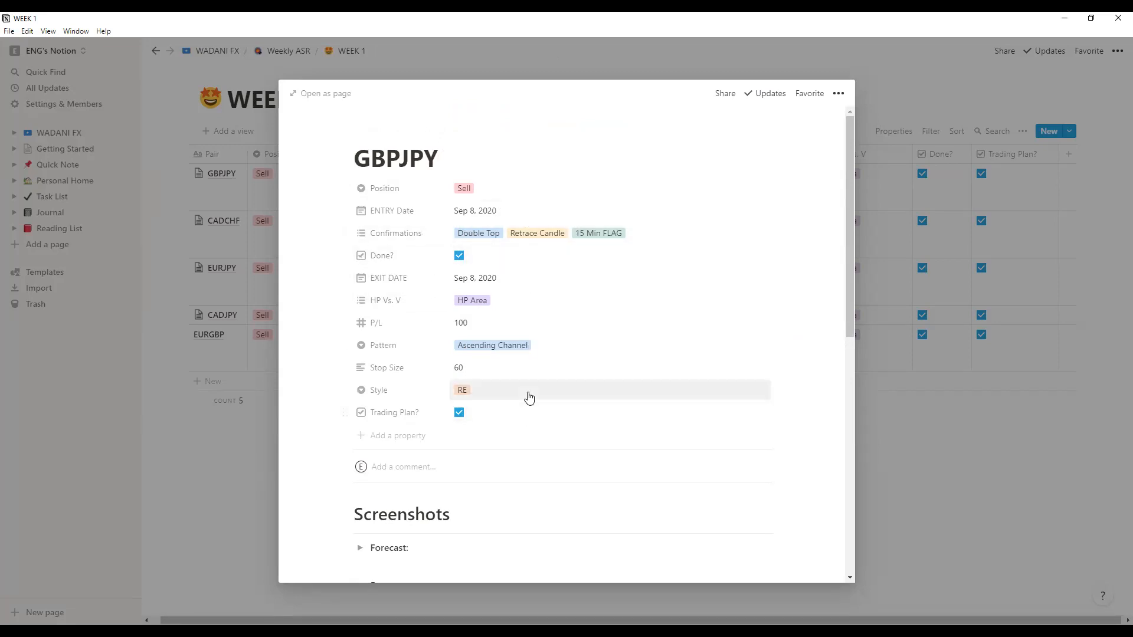
scroll(528, 398, "down", 3)
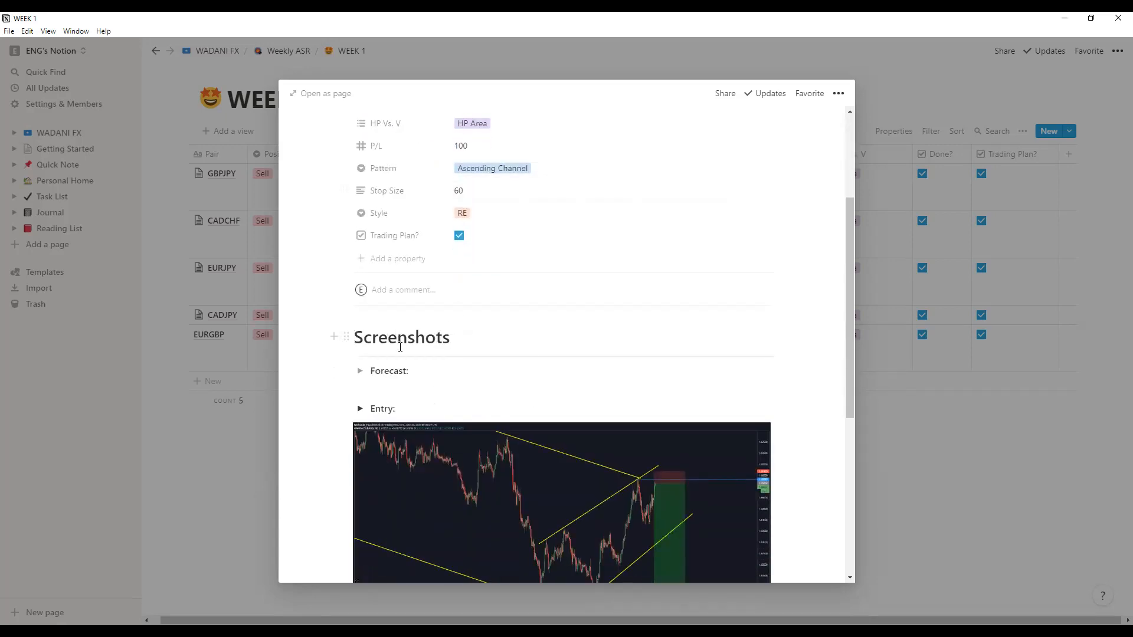
left_click(442, 293)
type("MASHA ALLA")
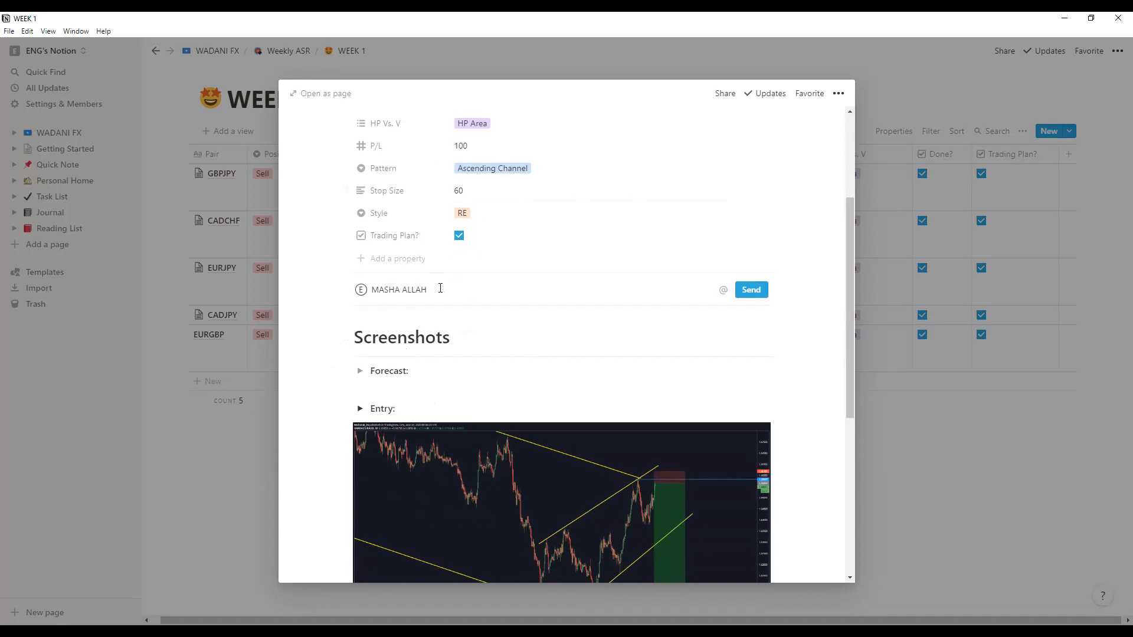
type("H TRADE")
type("CAJIIB OO AAN IN BADAN SUGAYAY FA,IDO FC")
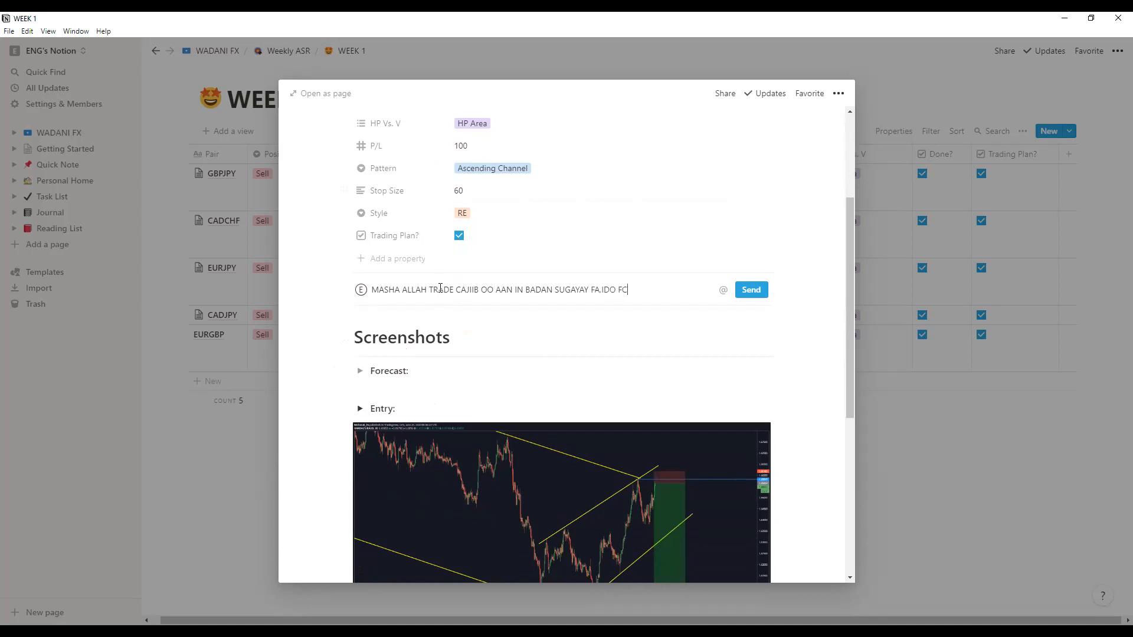
type("AA ")
type("LX")
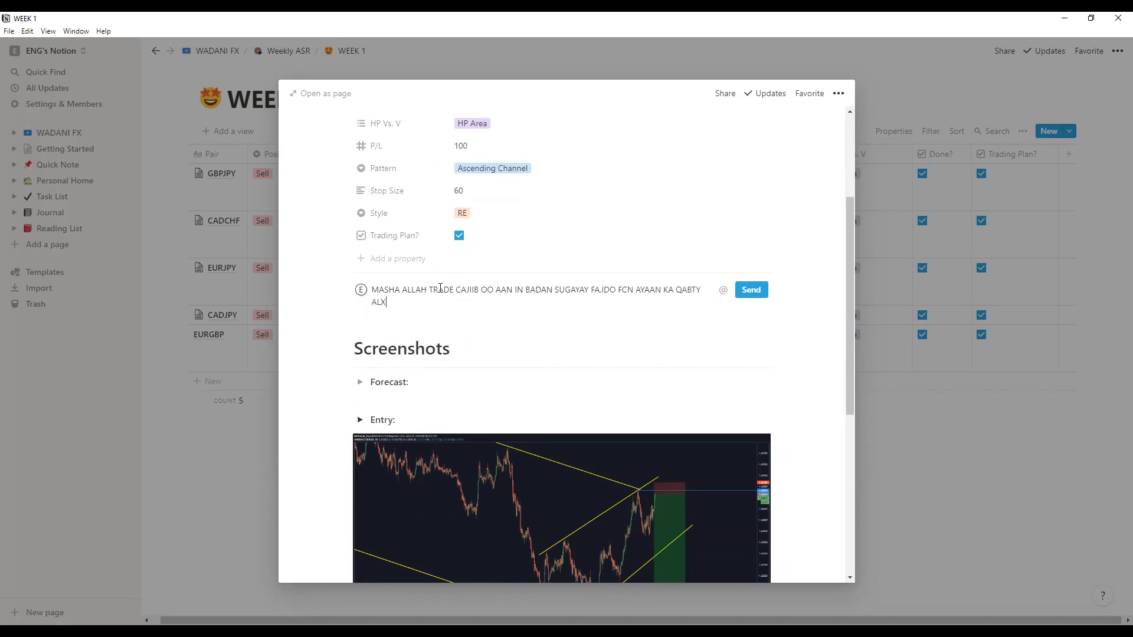
left_click(766, 400)
Step: Expand the Forecast toggle in the GBPJPY entry's Screenshots section
scroll(499, 318, "down", 1)
scroll(472, 322, "down", 2)
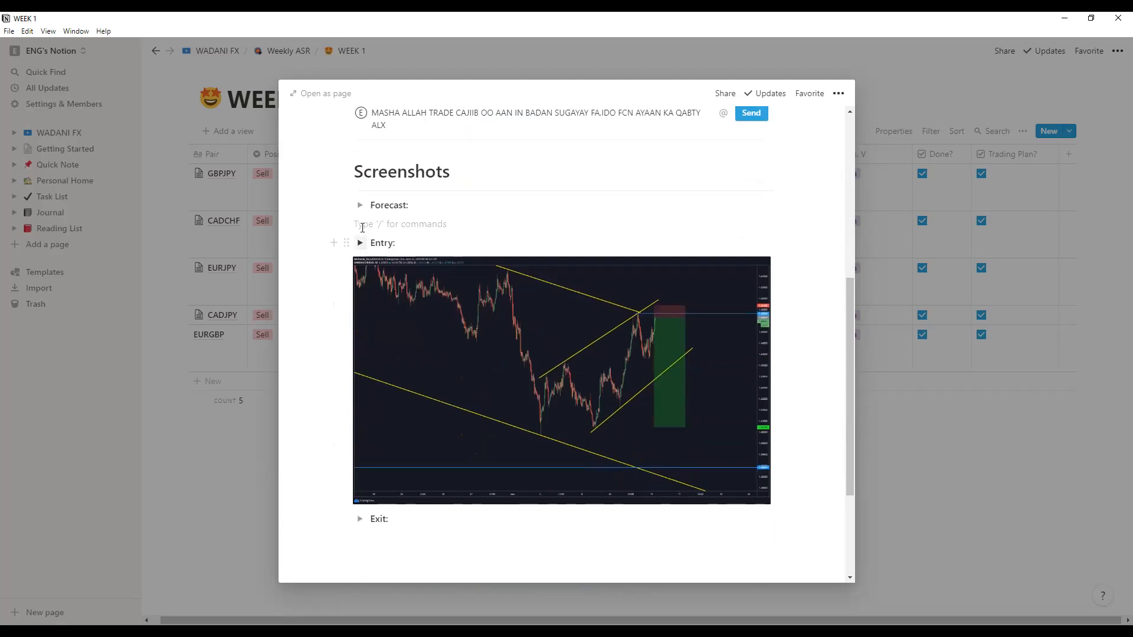
left_click(360, 206)
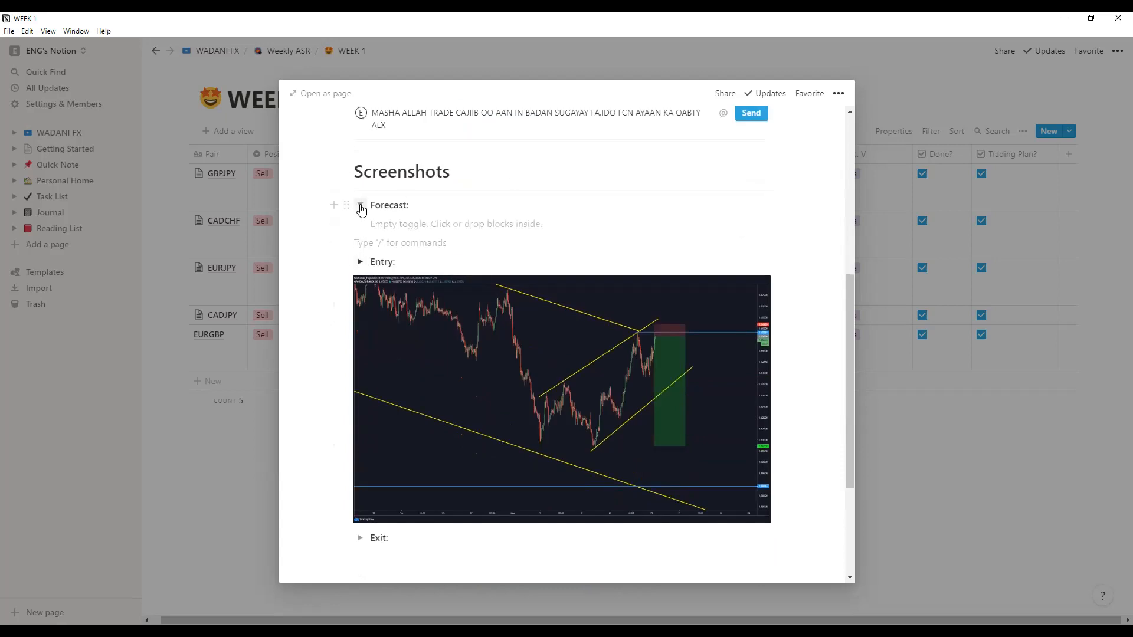
left_click(361, 206)
left_click(360, 206)
left_click(361, 206)
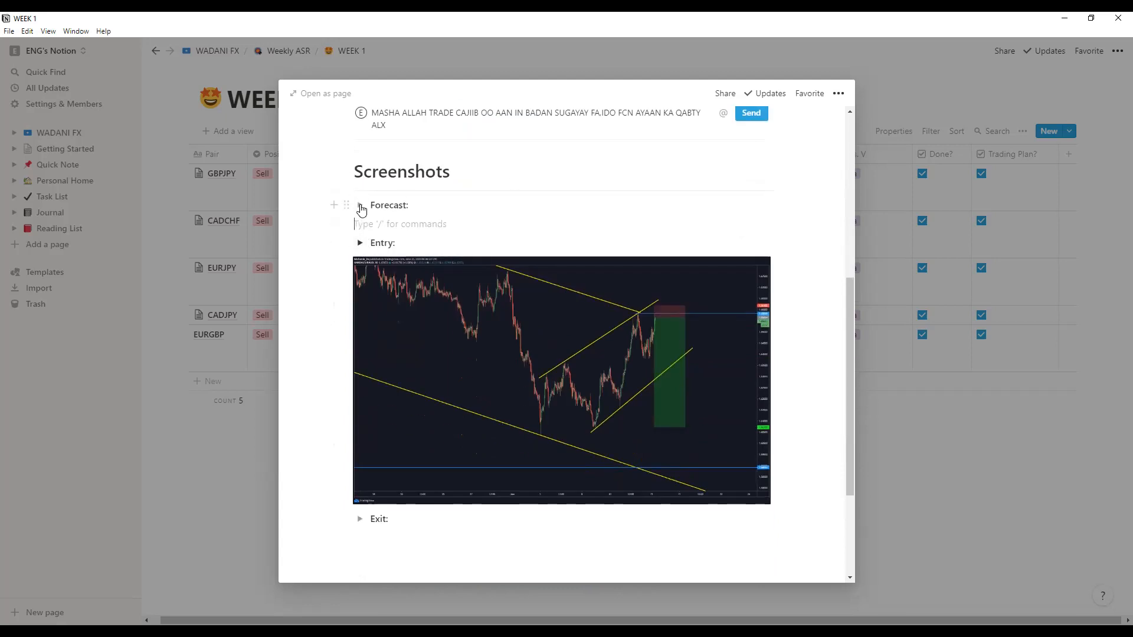
left_click(361, 206)
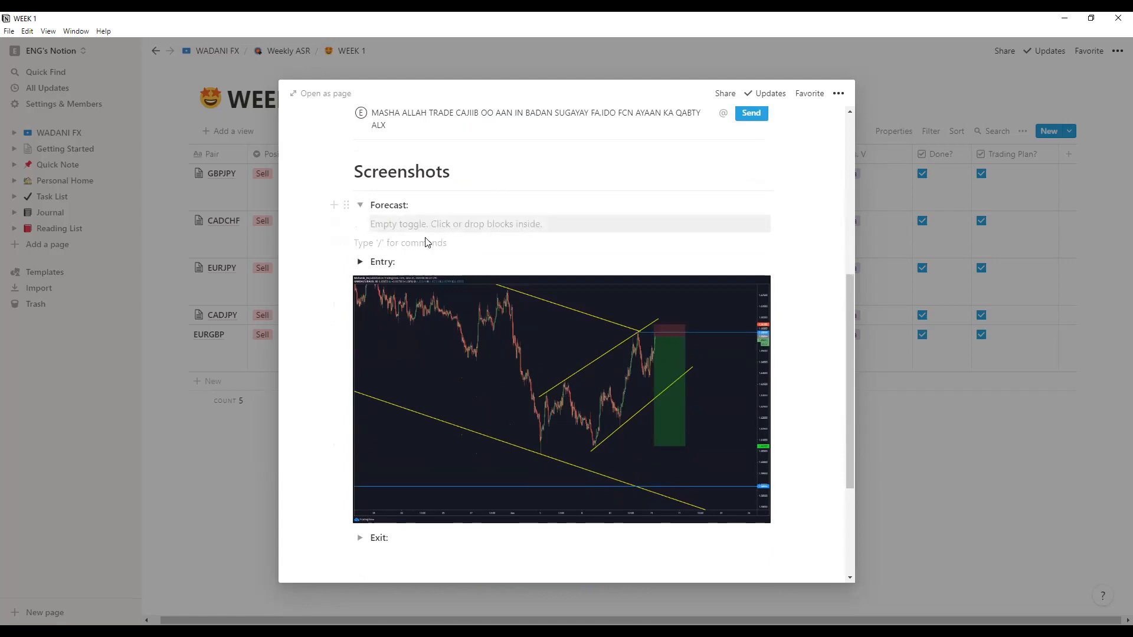
Step: Insert an image block inside the Forecast toggle
left_click(389, 225)
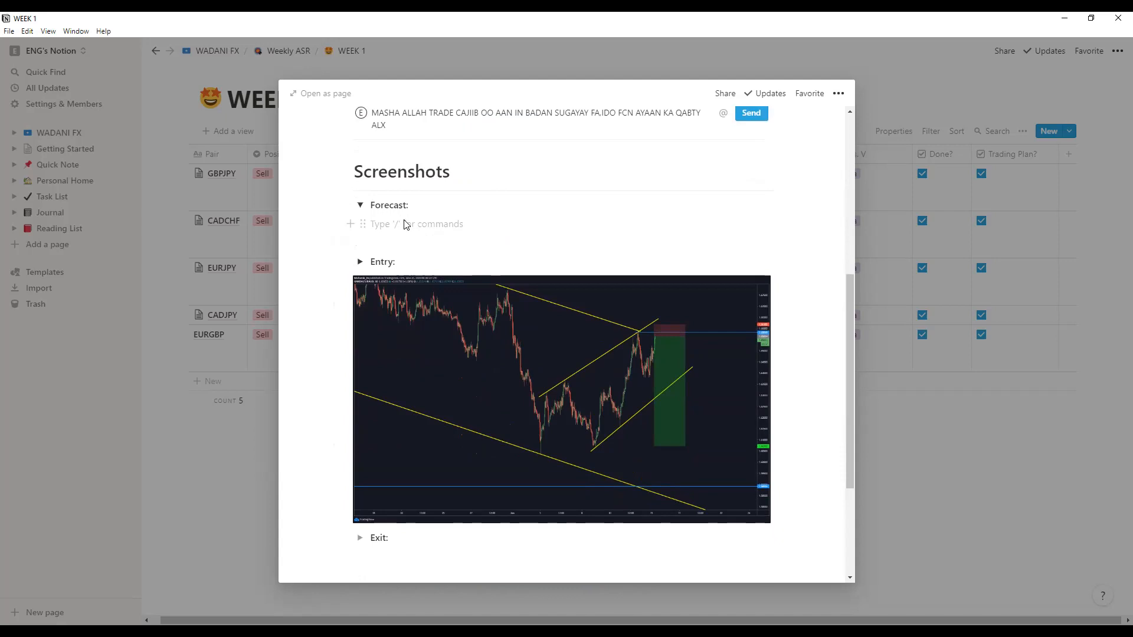
type("/")
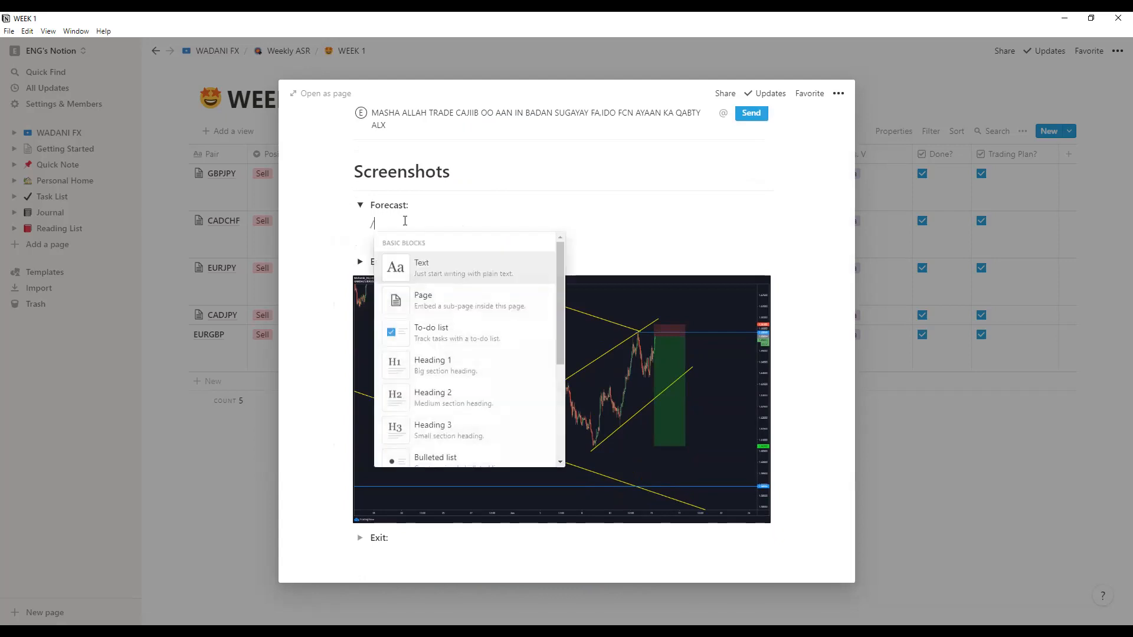
scroll(489, 437, "down", 1)
scroll(483, 369, "down", 10)
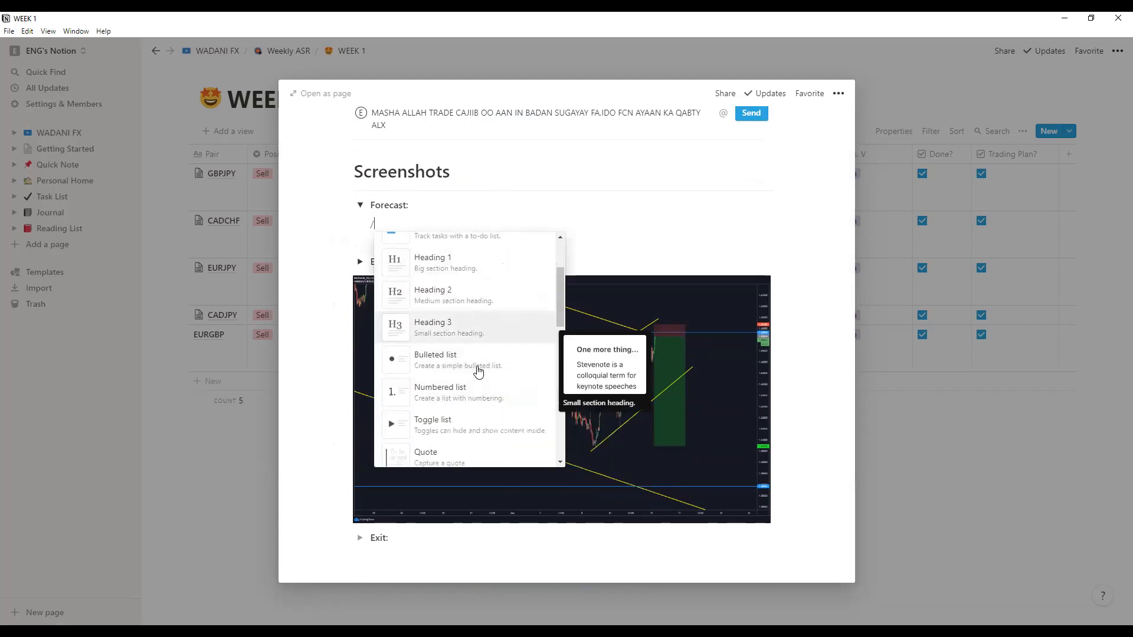
scroll(478, 370, "down", 5)
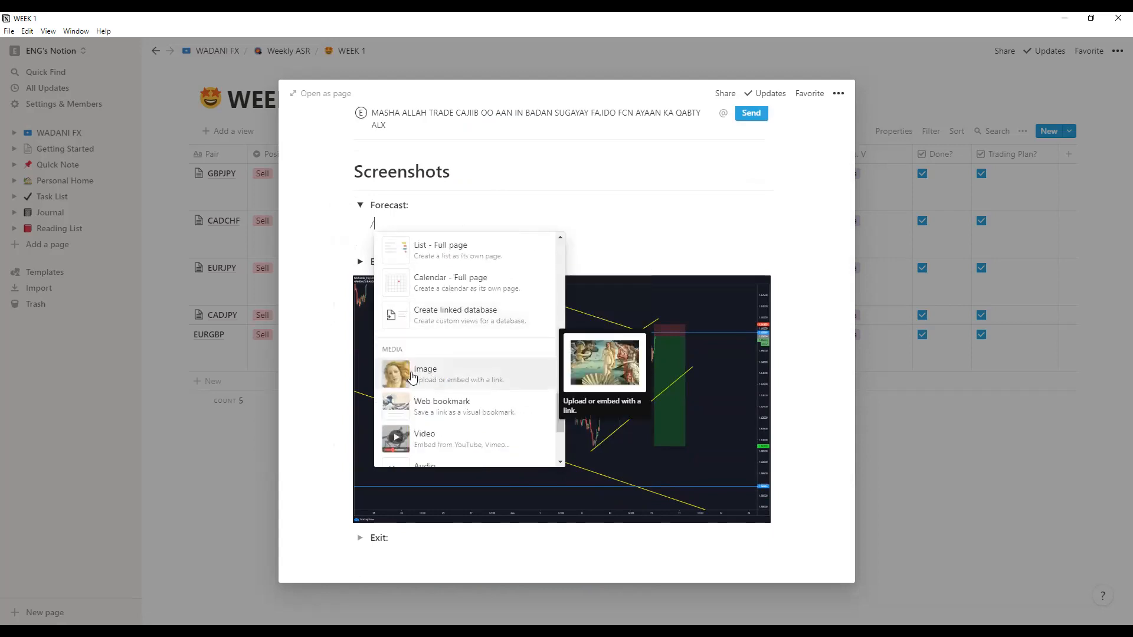
left_click(431, 377)
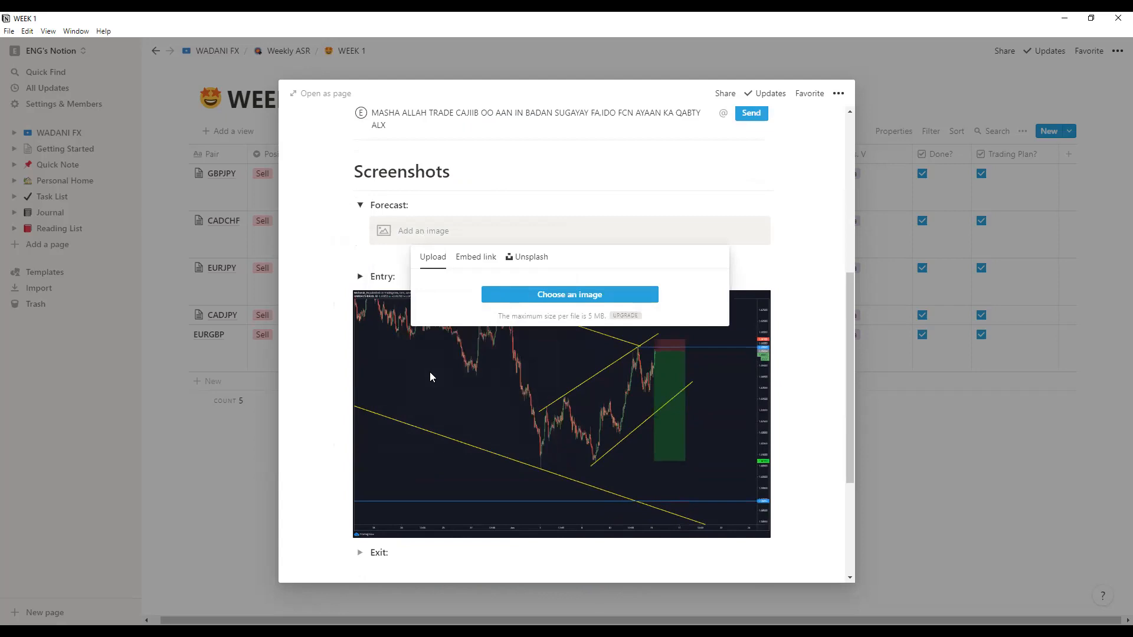
Step: Upload the image B from the Desktop into the Forecast image block and collapse the toggle
left_click(561, 295)
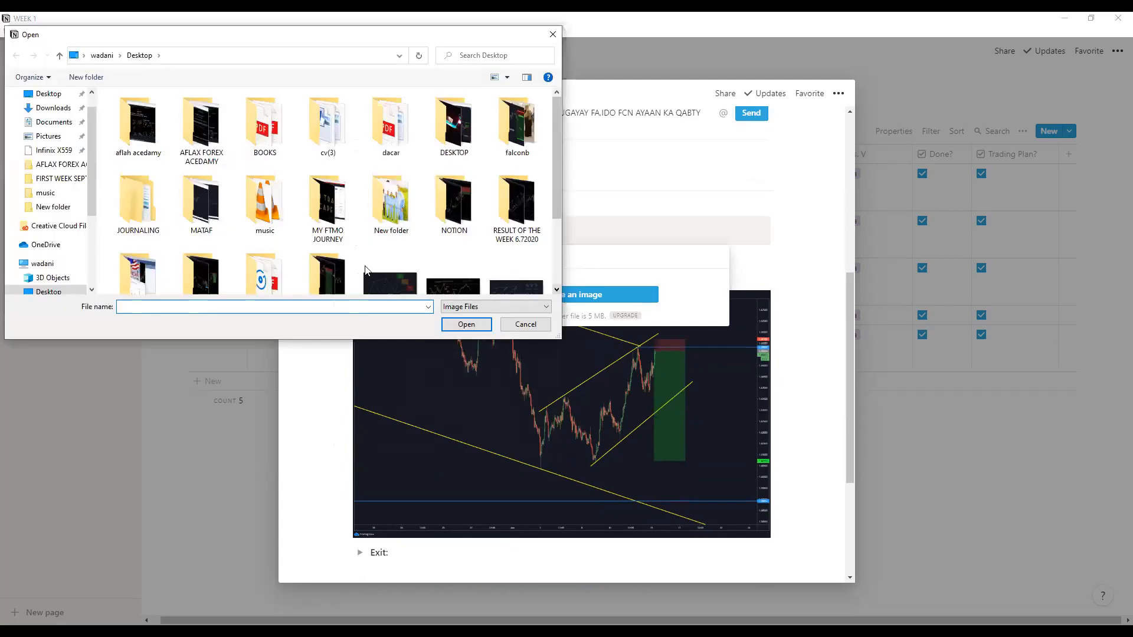
scroll(469, 221, "down", 3)
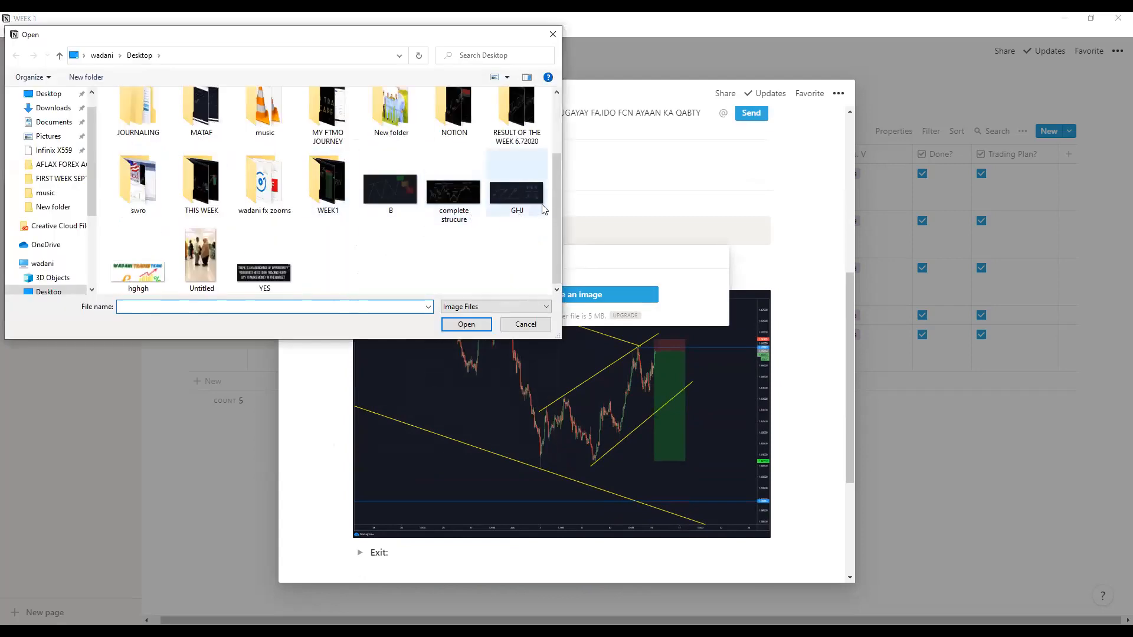
left_click(392, 196)
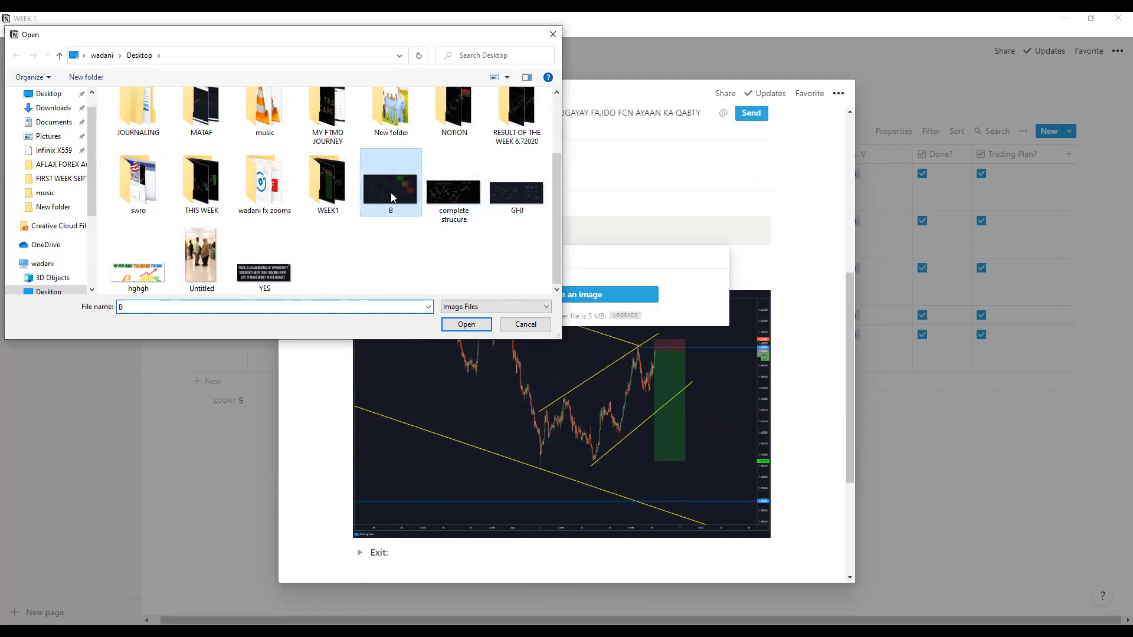
left_click(466, 325)
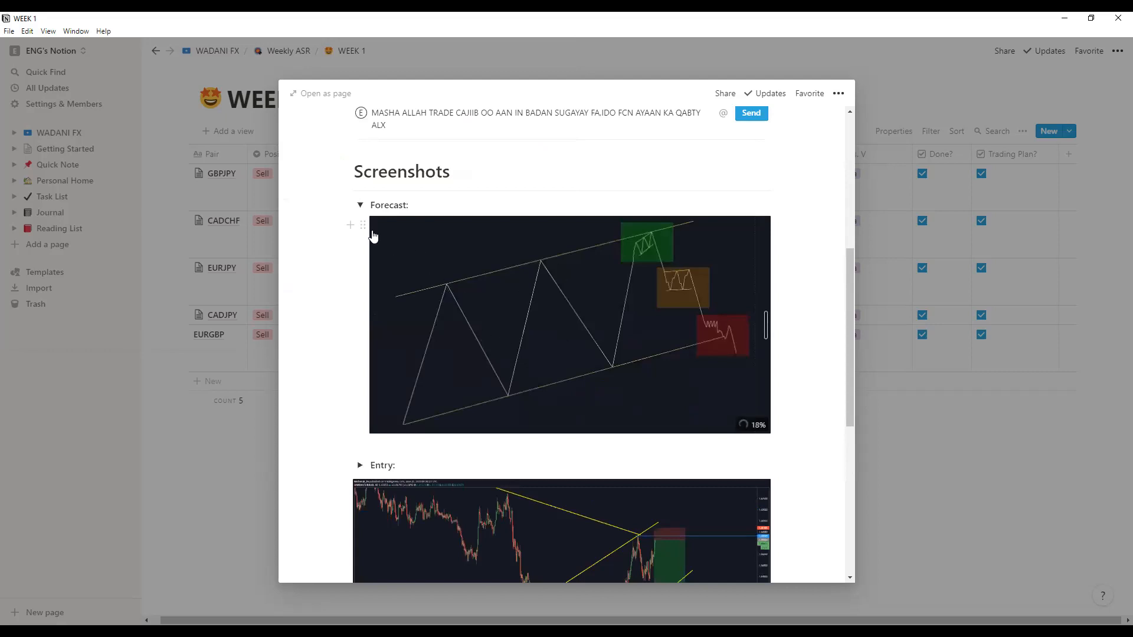
left_click(361, 206)
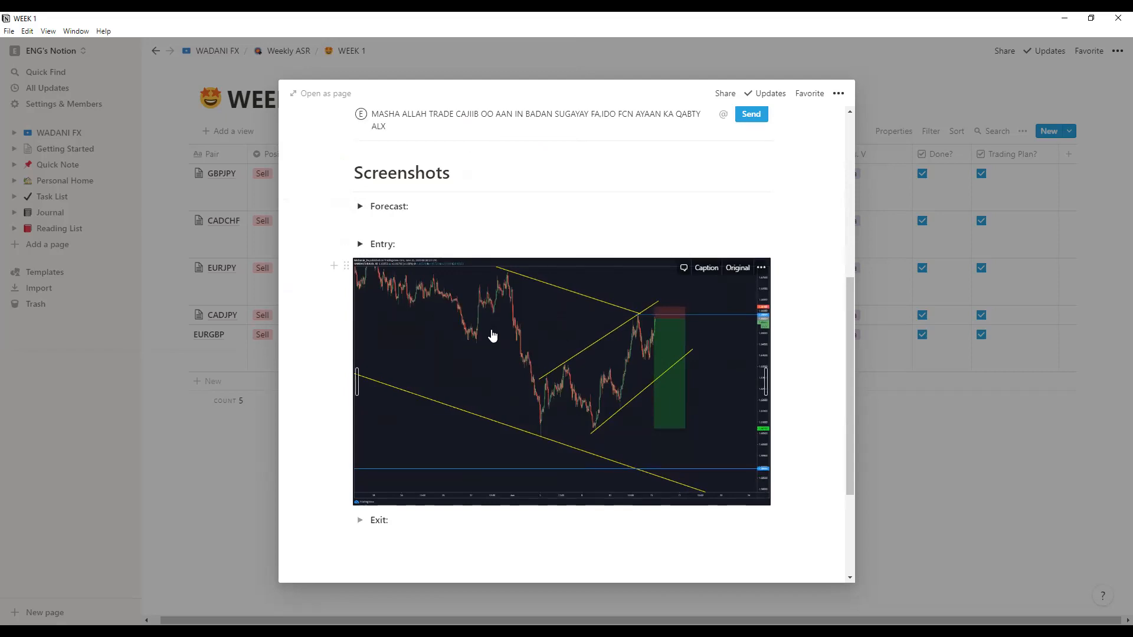
Step: View the chart screenshot under the Entry toggle at full size and return to the GBPJPY entry
scroll(490, 332, "up", 1)
scroll(497, 333, "down", 1)
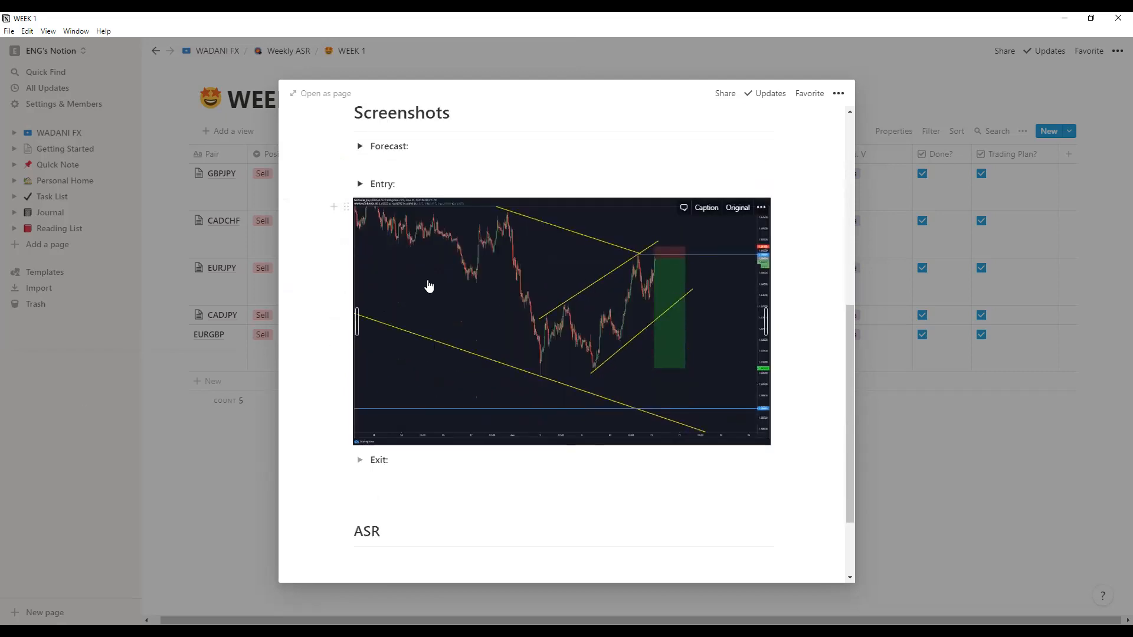
left_click(595, 316)
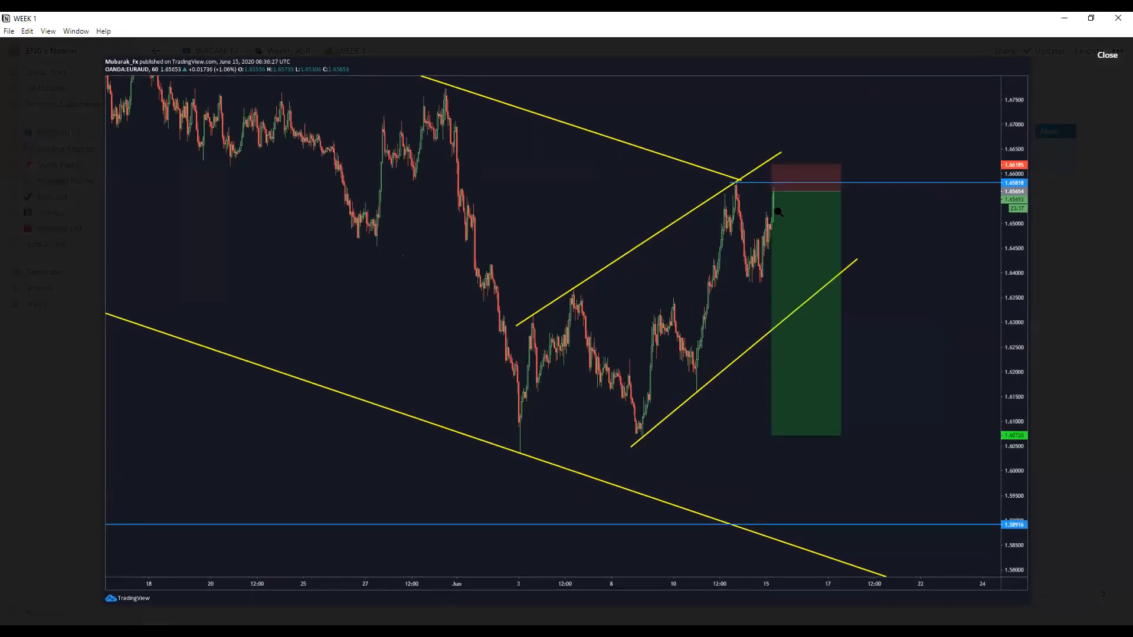
left_click(1111, 55)
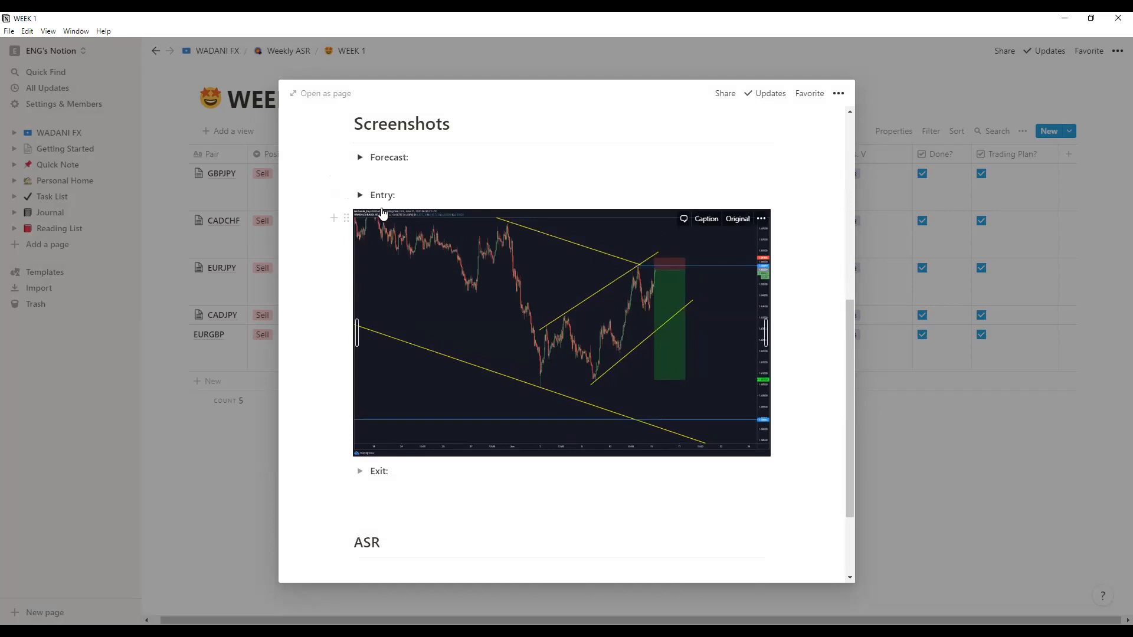
right_click(549, 302)
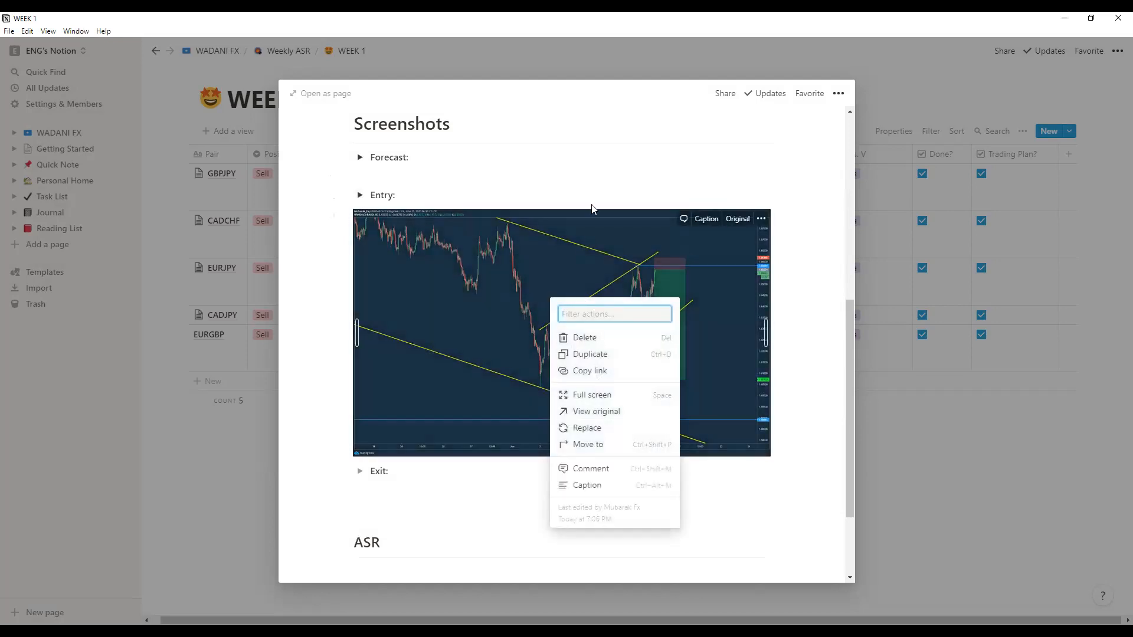
left_click(700, 172)
right_click(585, 290)
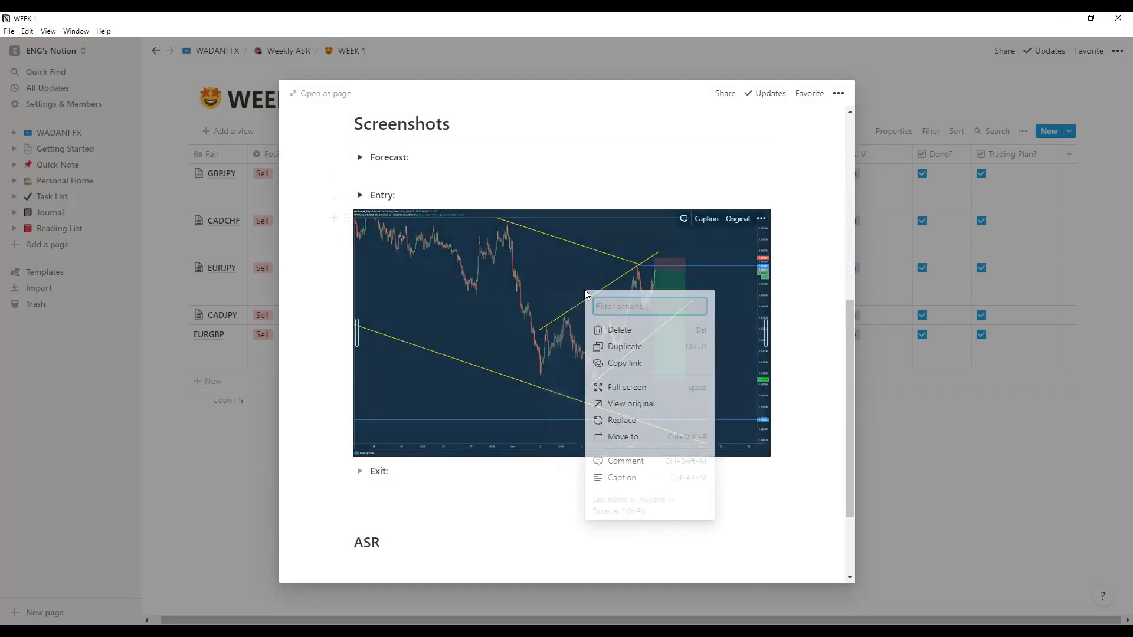
right_click(474, 261)
right_click(473, 261)
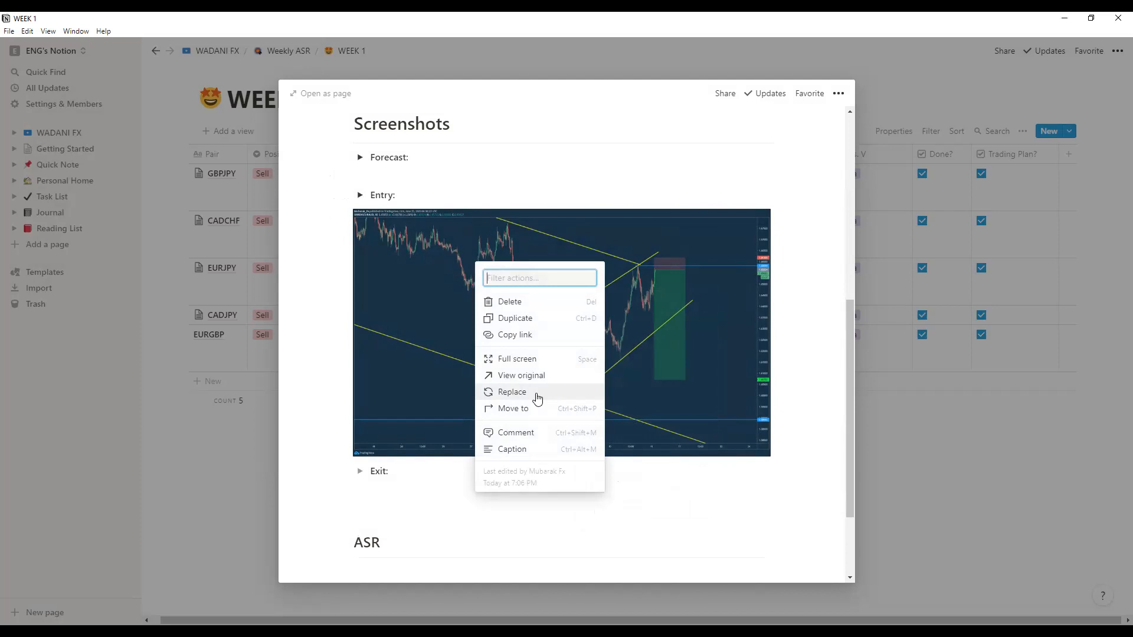
left_click(564, 193)
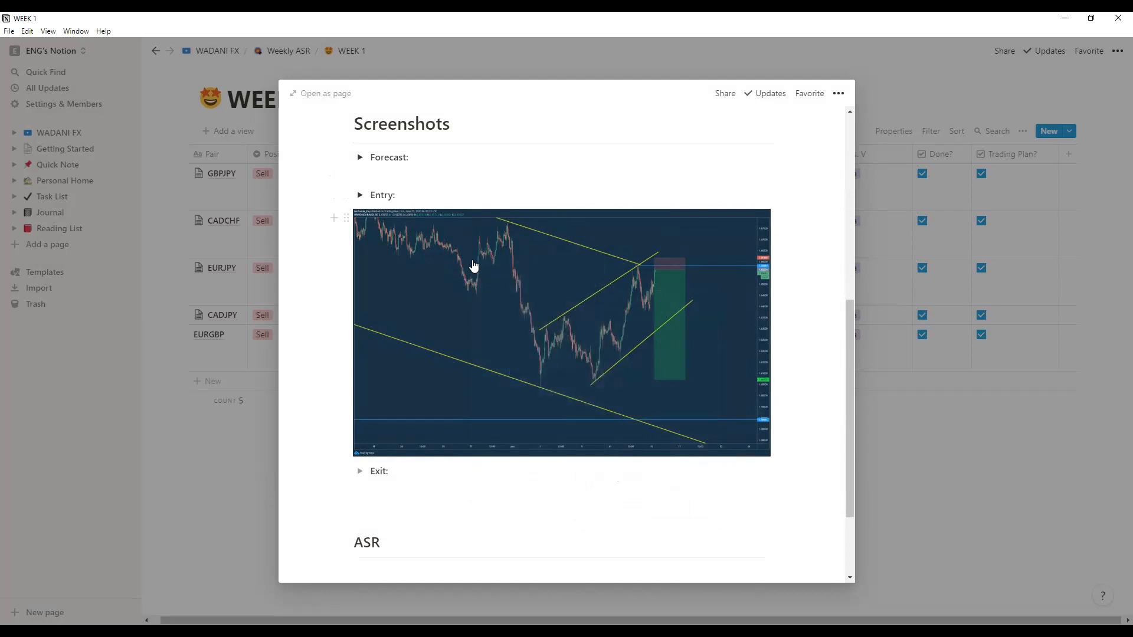
Step: Close the GBPJPY entry and switch to Telegram to locate the CAD/CHF chart post in the Wadani Fx channel
left_click(498, 177)
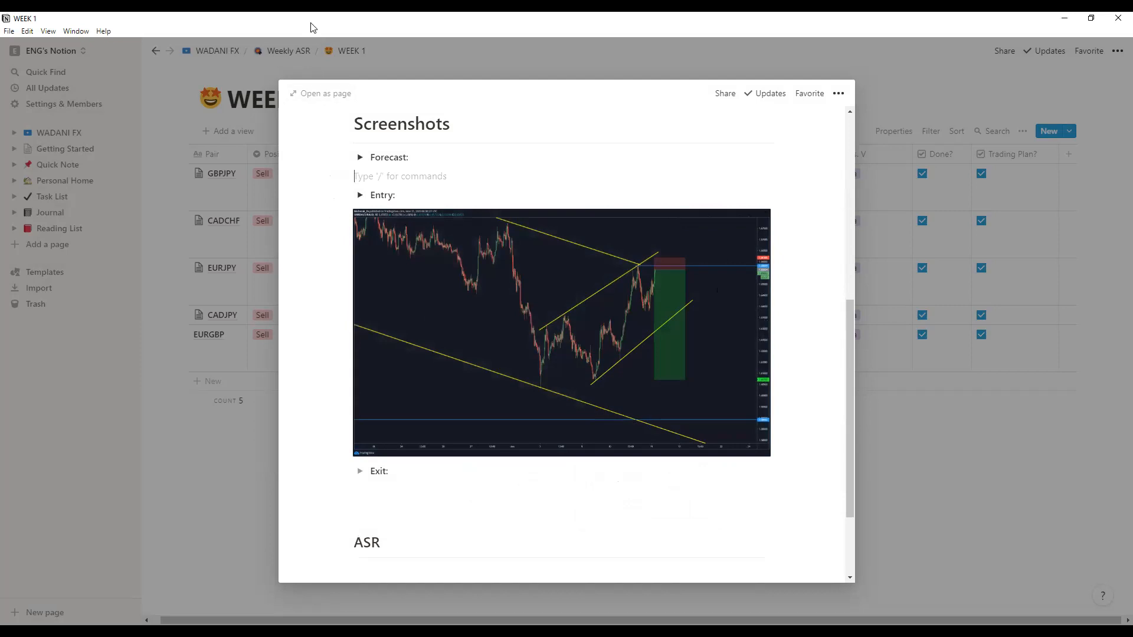
key("Escape")
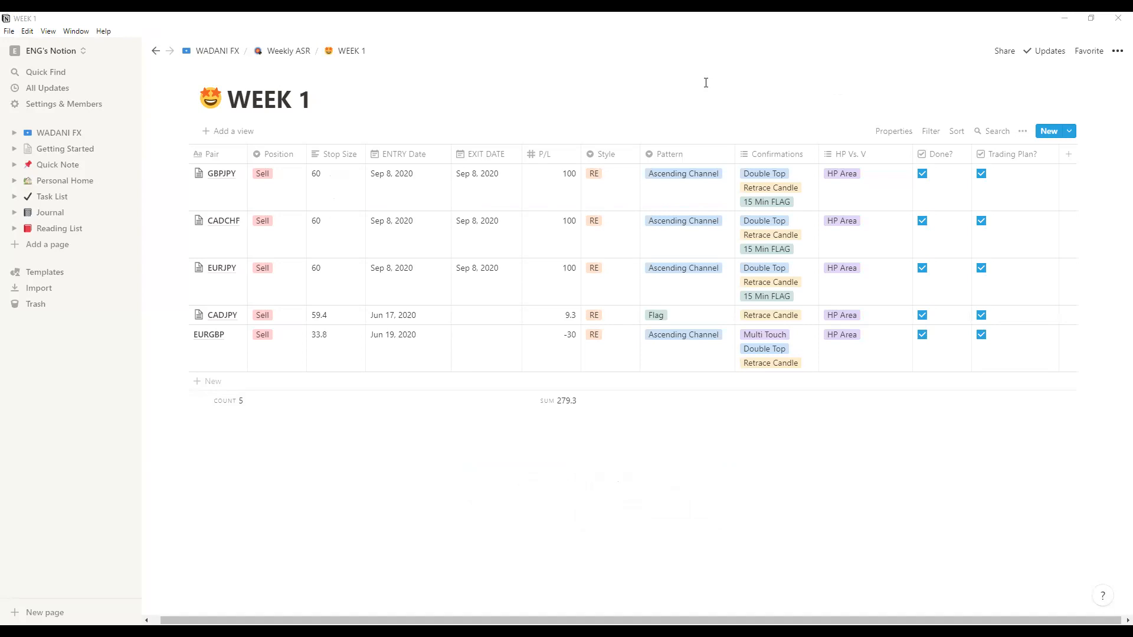
key("alt+Tab")
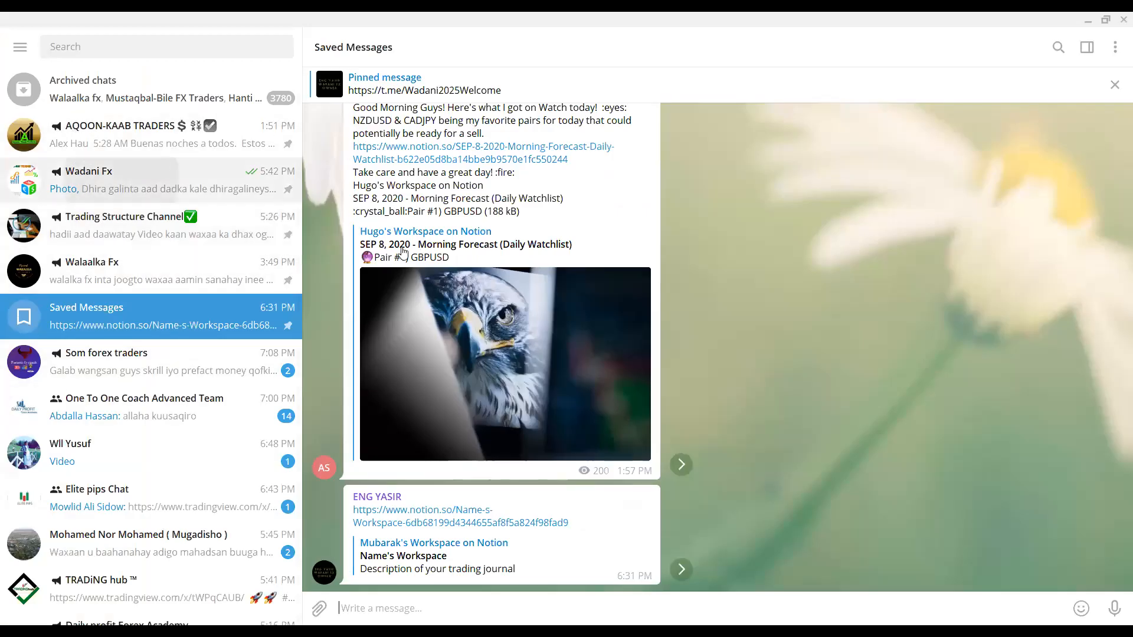
left_click(148, 177)
scroll(582, 329, "up", 1)
scroll(581, 329, "down", 2)
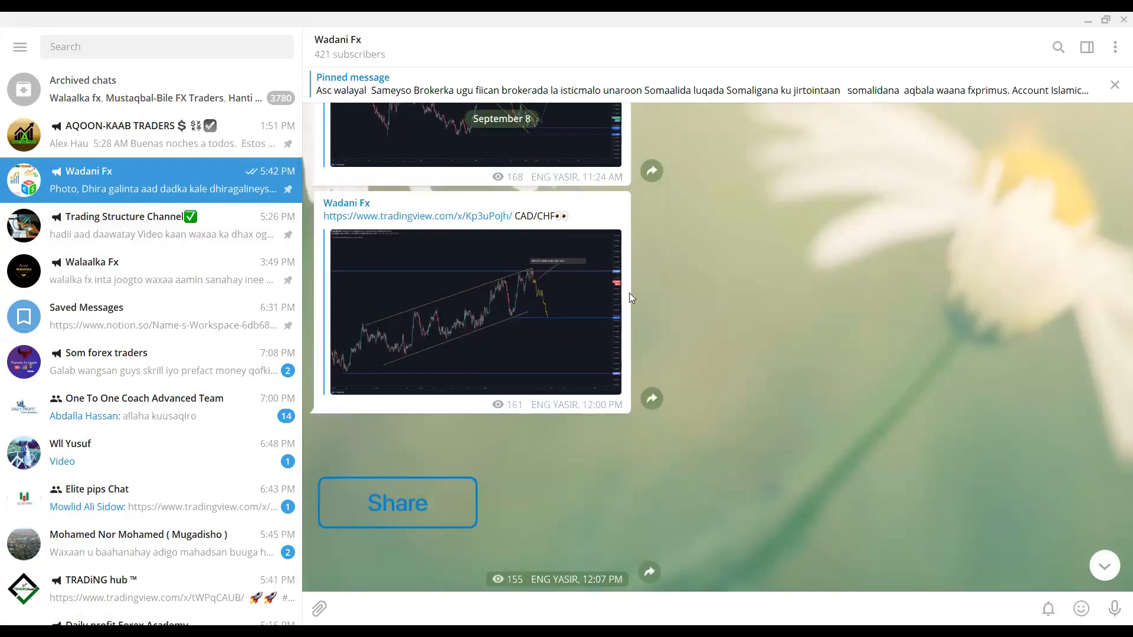
scroll(525, 329, "down", 3)
scroll(525, 329, "up", 3)
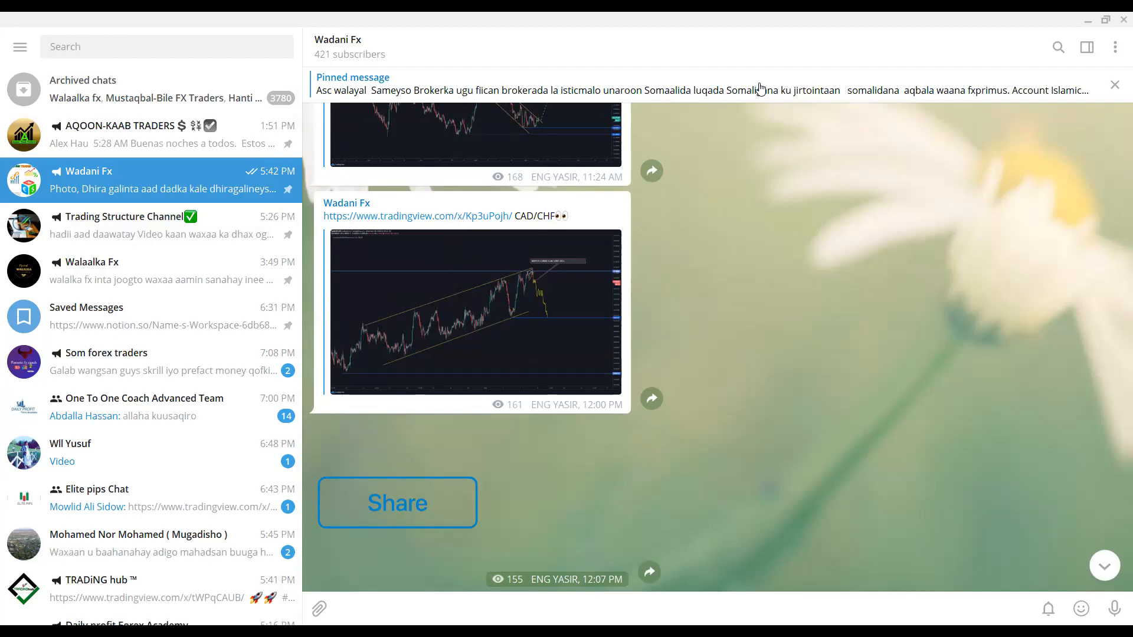
Step: Open the CAD/CHF post's TradingView link in the browser and inspect the chart enlarged and at fitted size
mouse_move(416, 203)
left_mouse_down()
mouse_move(325, 218)
mouse_move(469, 222)
mouse_move(518, 196)
mouse_move(418, 194)
left_mouse_up()
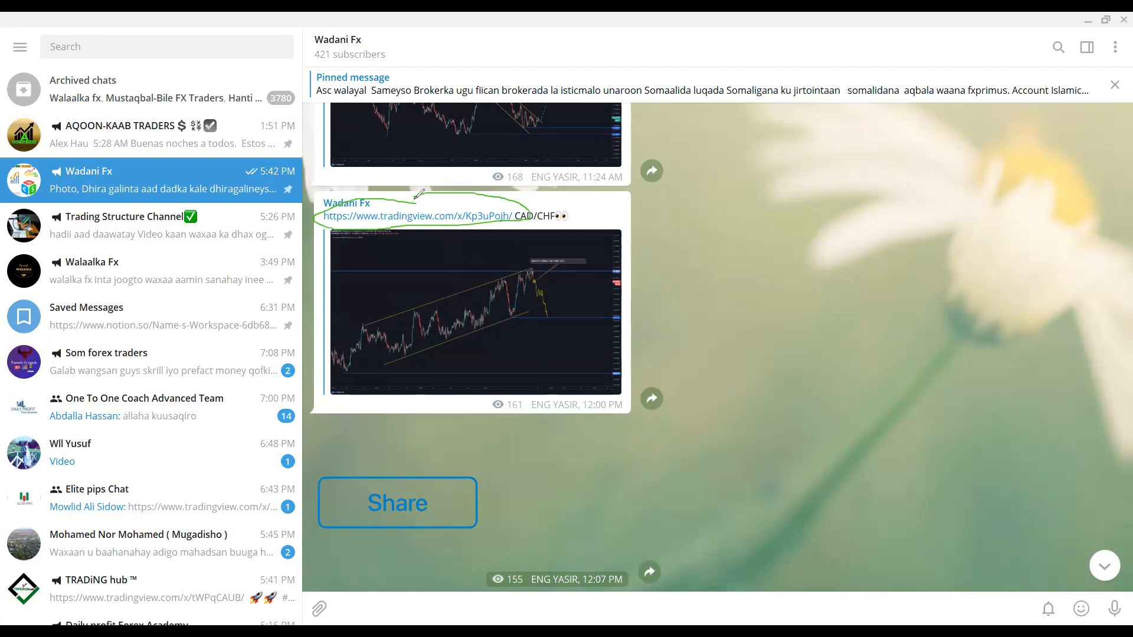
key("ctrl+z")
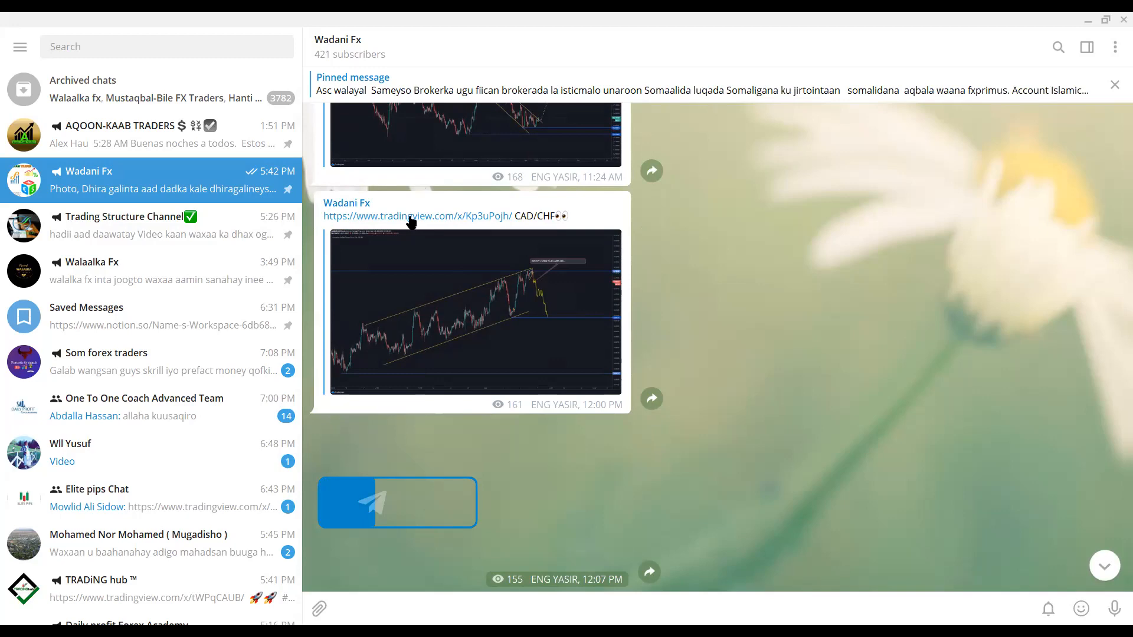
left_click(412, 218)
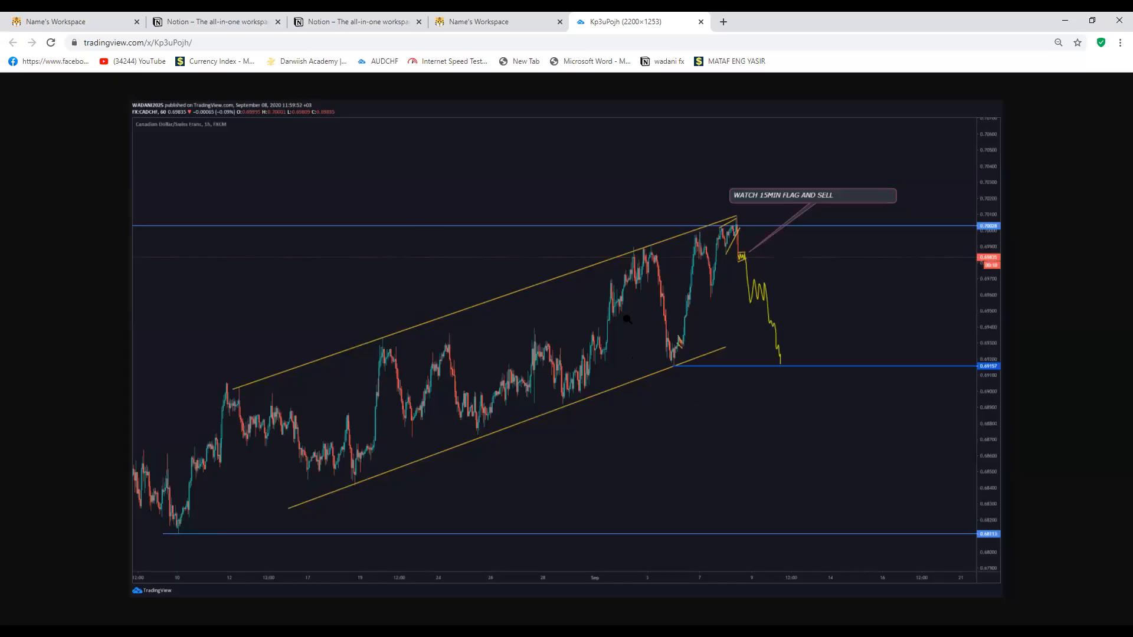
left_click(367, 308)
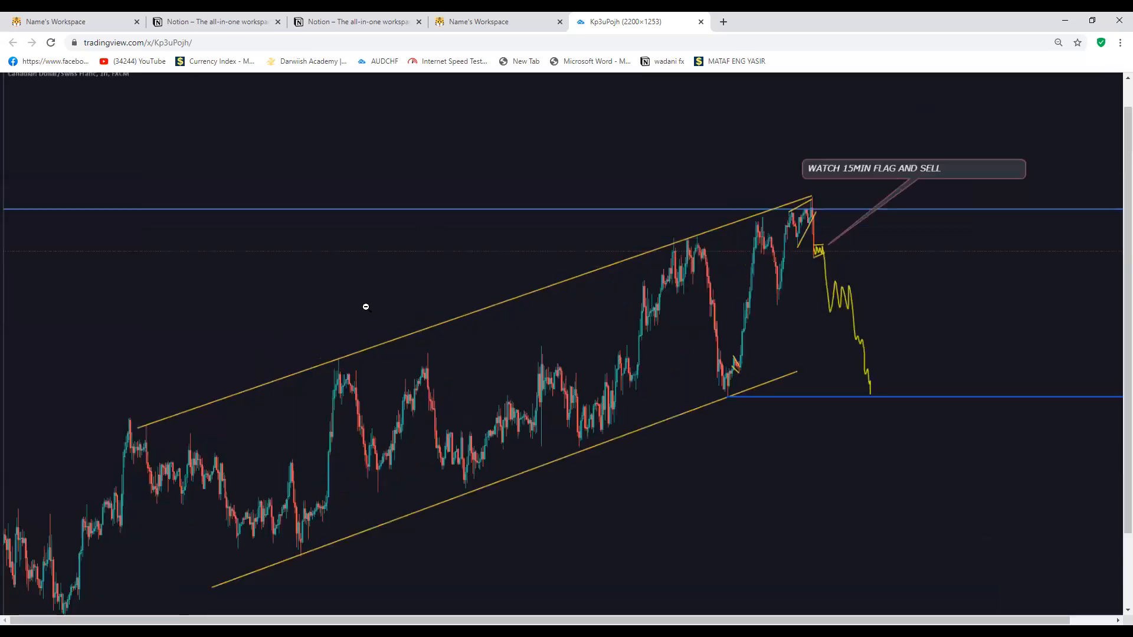
left_click(444, 282)
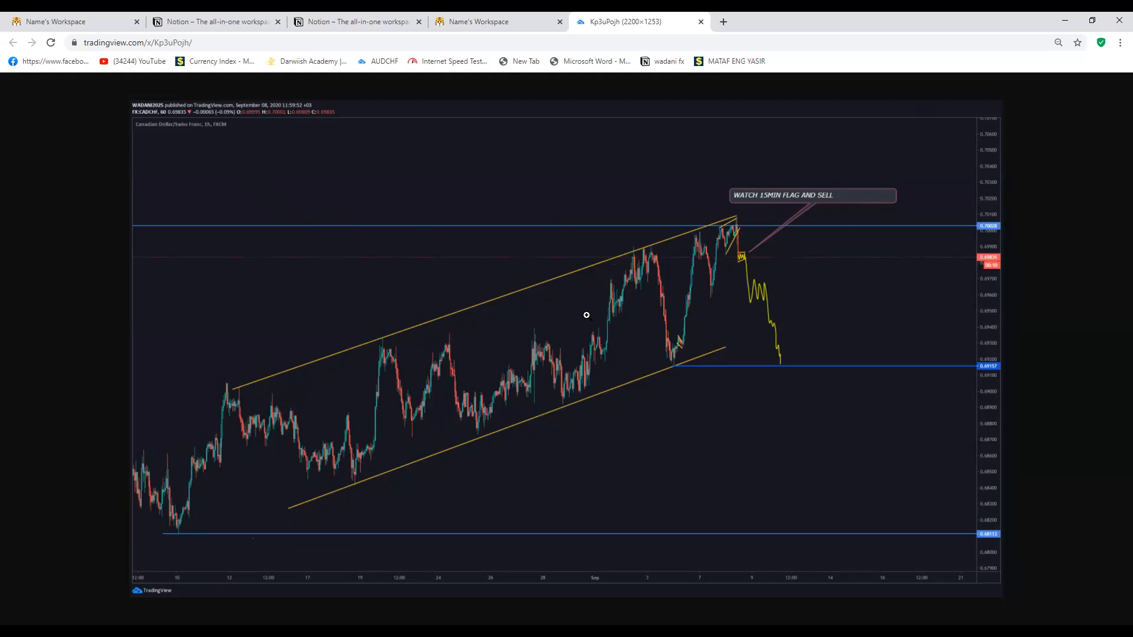
Step: Start saving the CAD/CHF chart image and create a Desktop folder named JOURNALING NOTIN THIS WEEK2
right_click(504, 253)
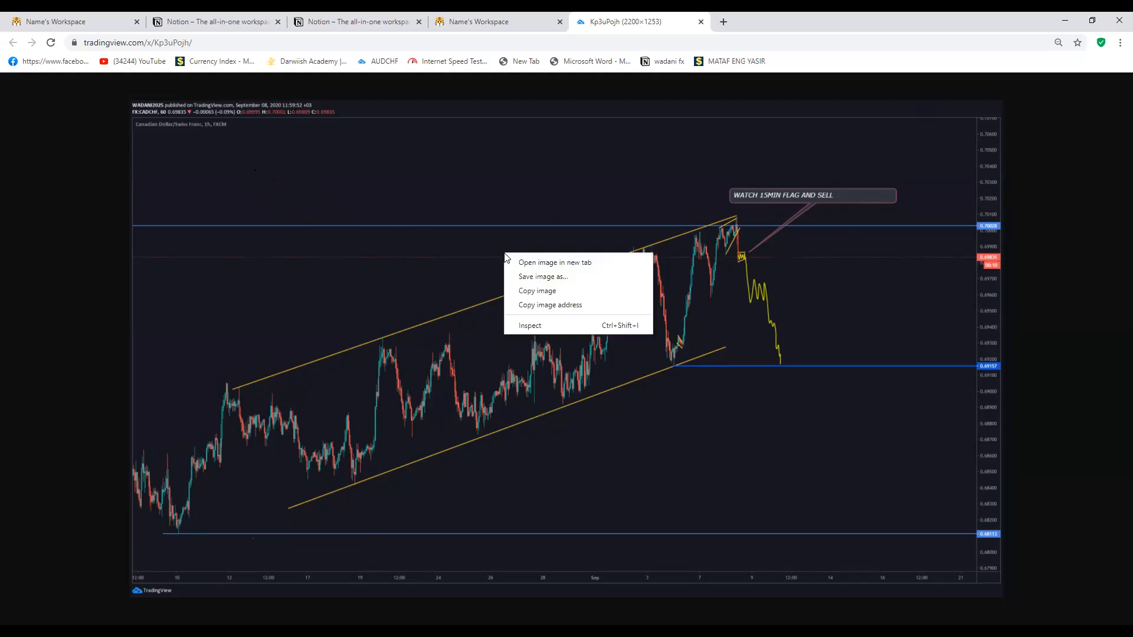
left_click(549, 280)
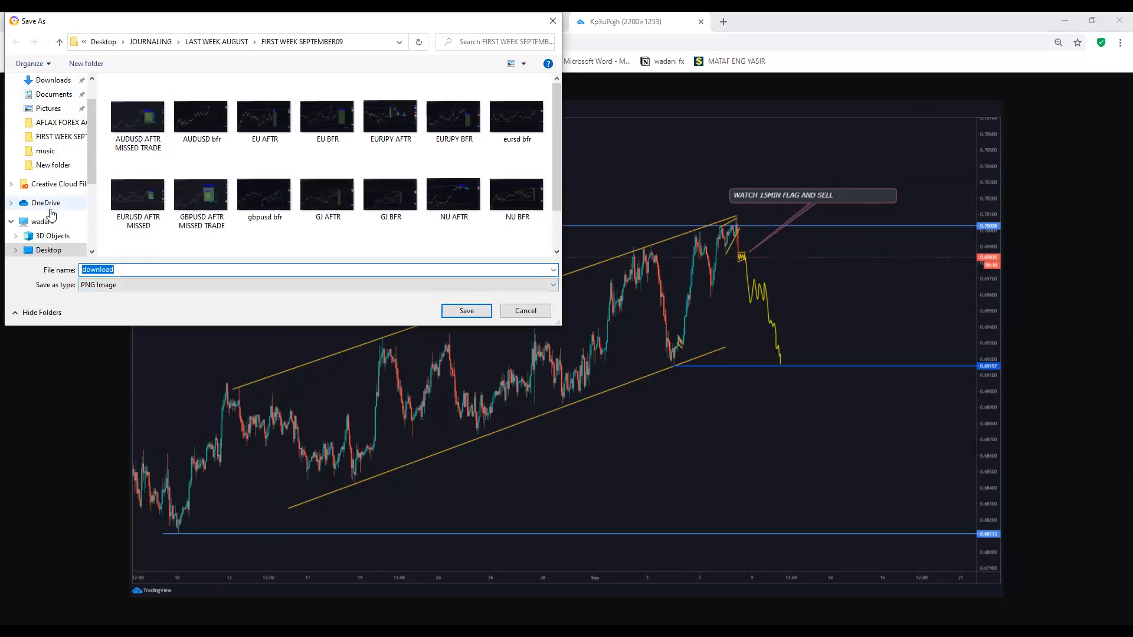
left_click(57, 249)
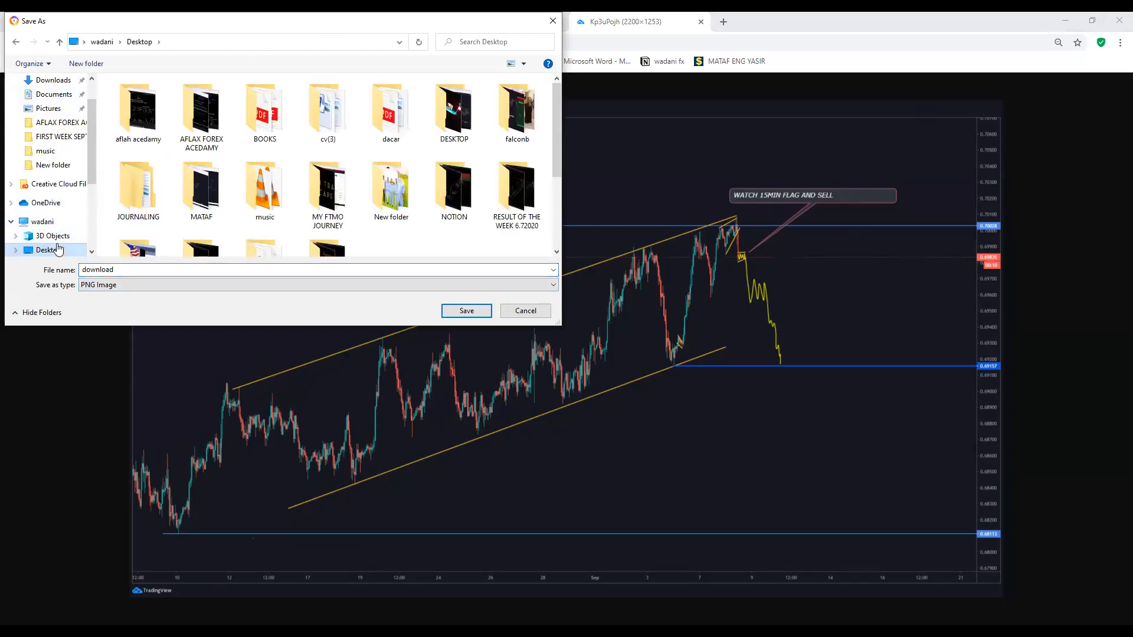
mouse_move(558, 112)
left_mouse_down()
mouse_move(559, 125)
mouse_move(558, 110)
left_mouse_up()
left_click(89, 67)
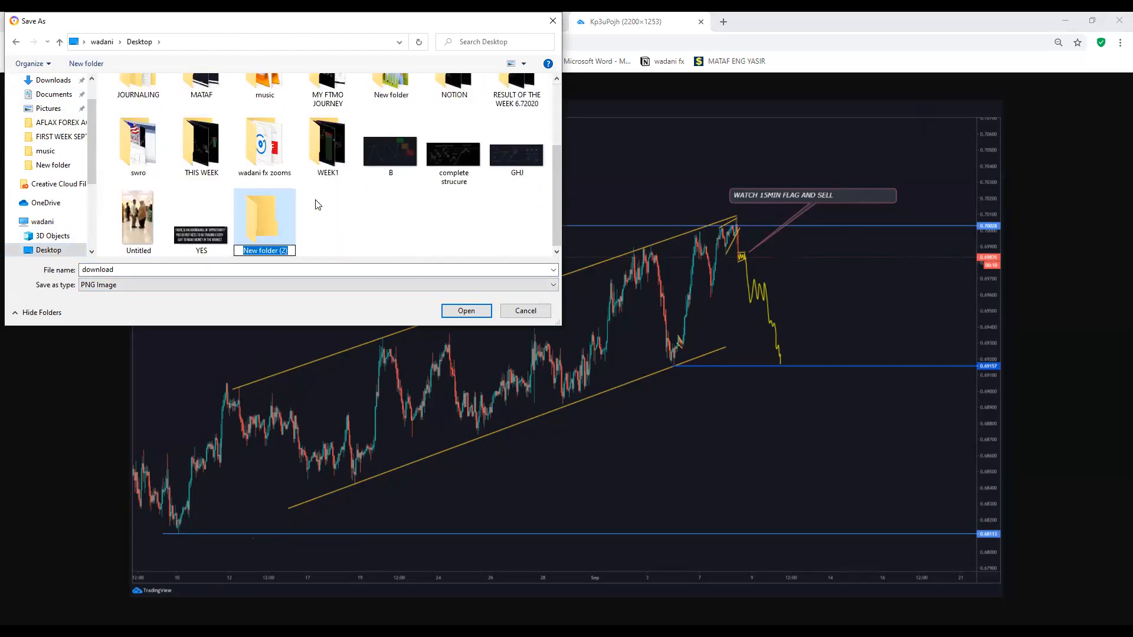
type("JOURNALING NOTIN")
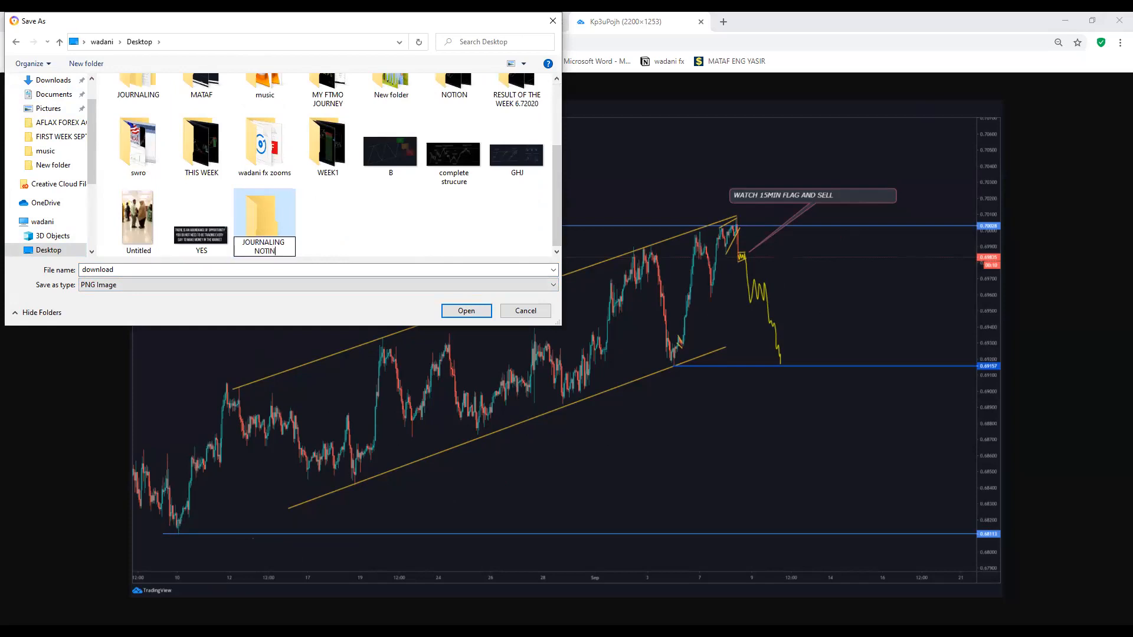
type(" THIS WEEK2")
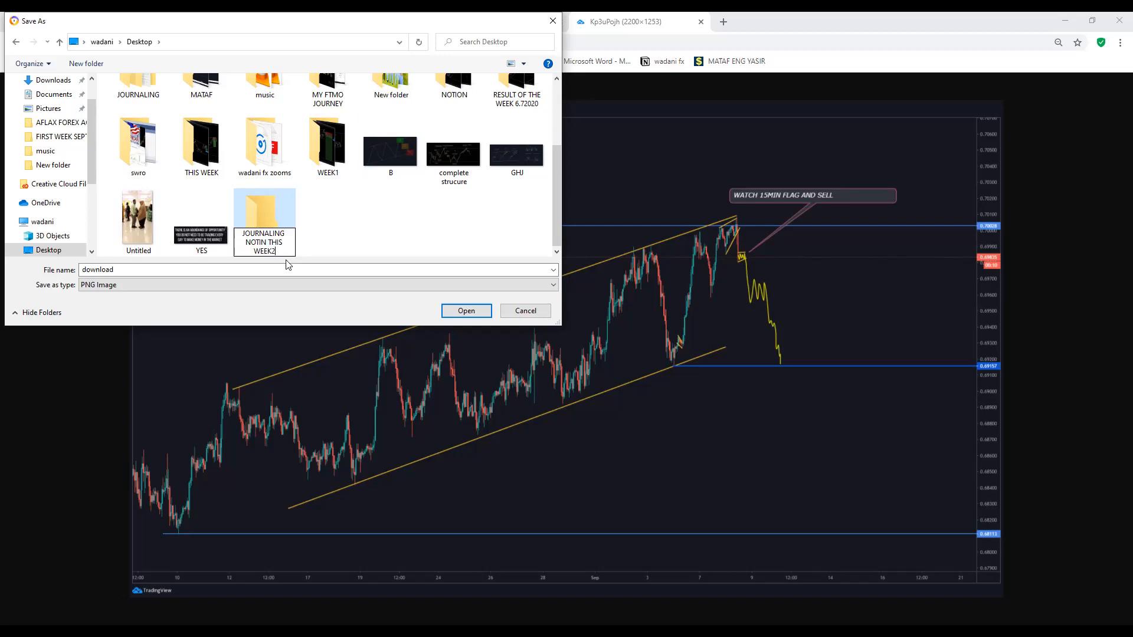
Step: Save the chart as the PNG image CADCHF BFR in the JOURNALING NOTIN THIS WEEK2 folder
double_click(125, 272)
left_click(274, 269)
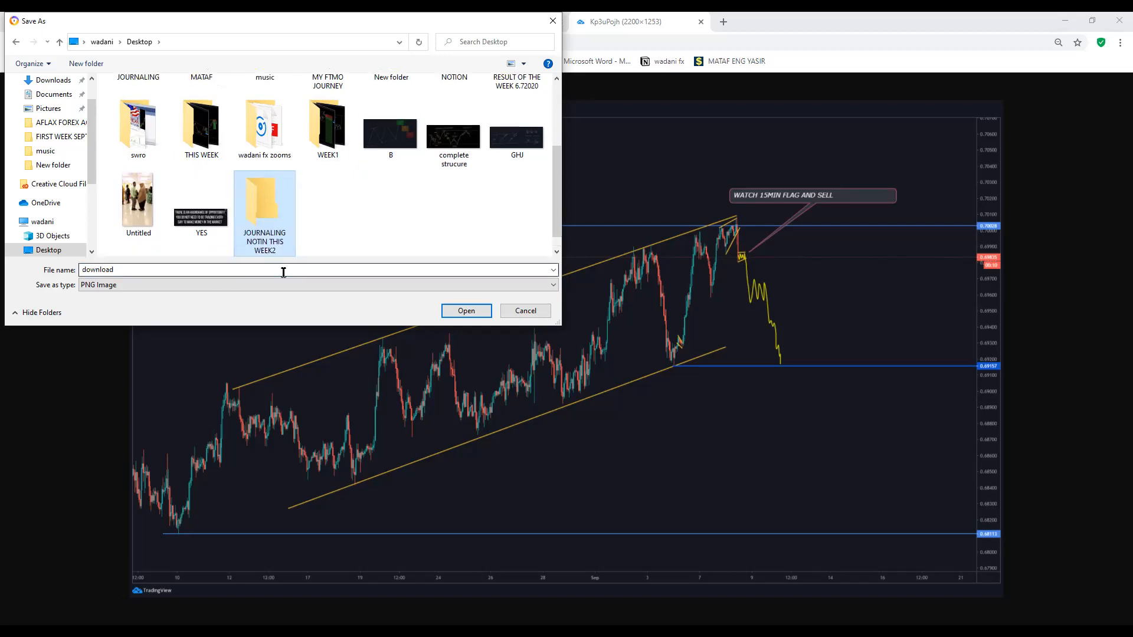
double_click(230, 271)
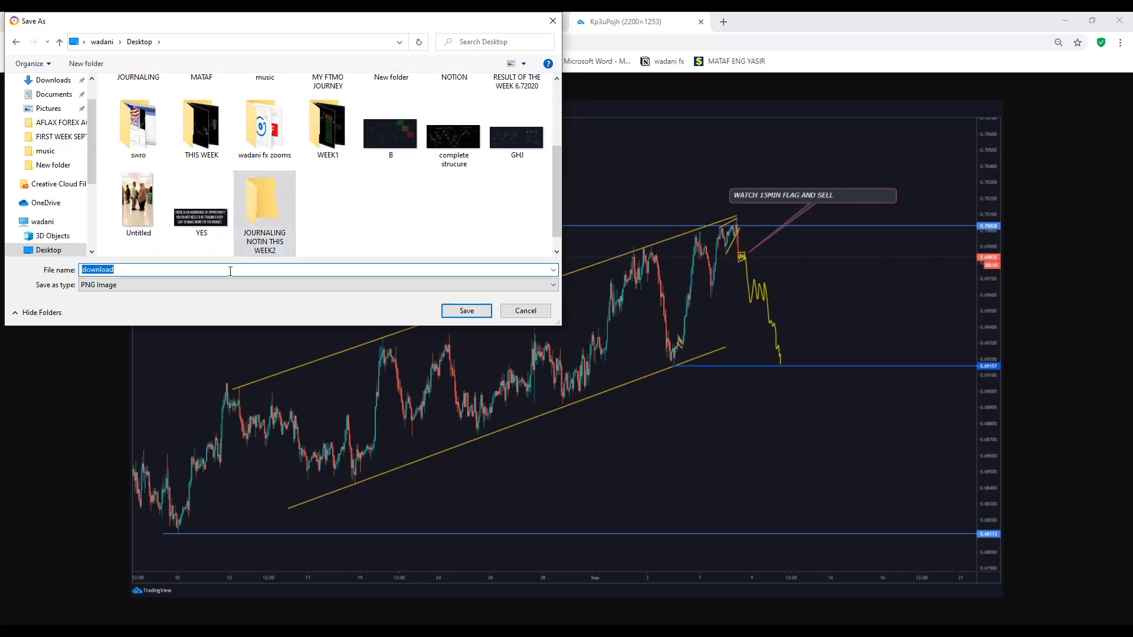
type("CADCH")
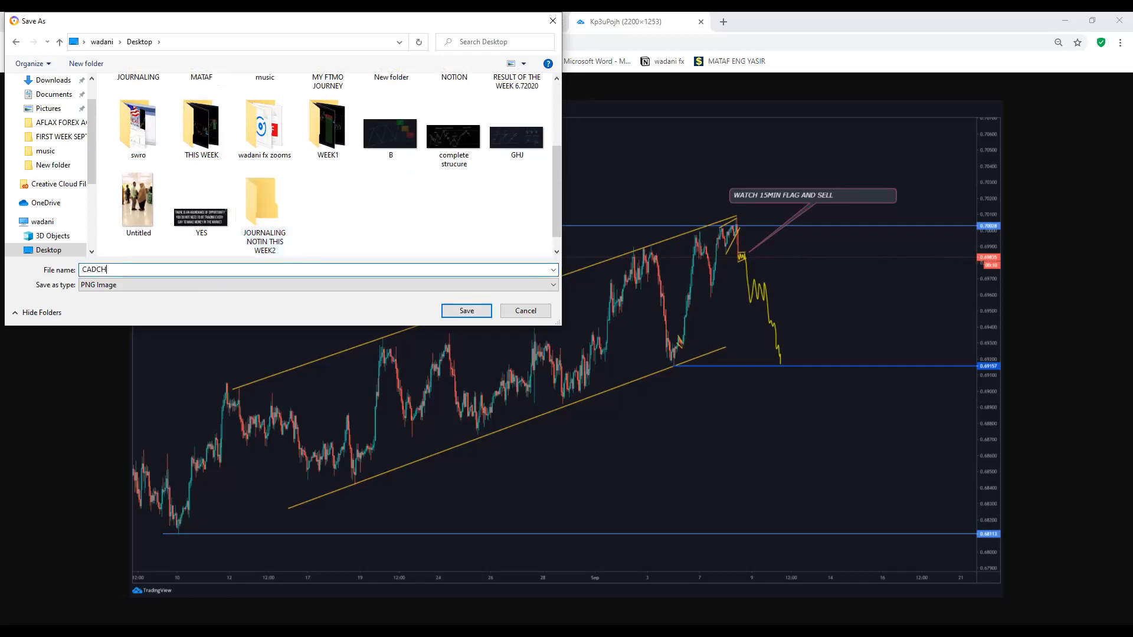
type("F BFR")
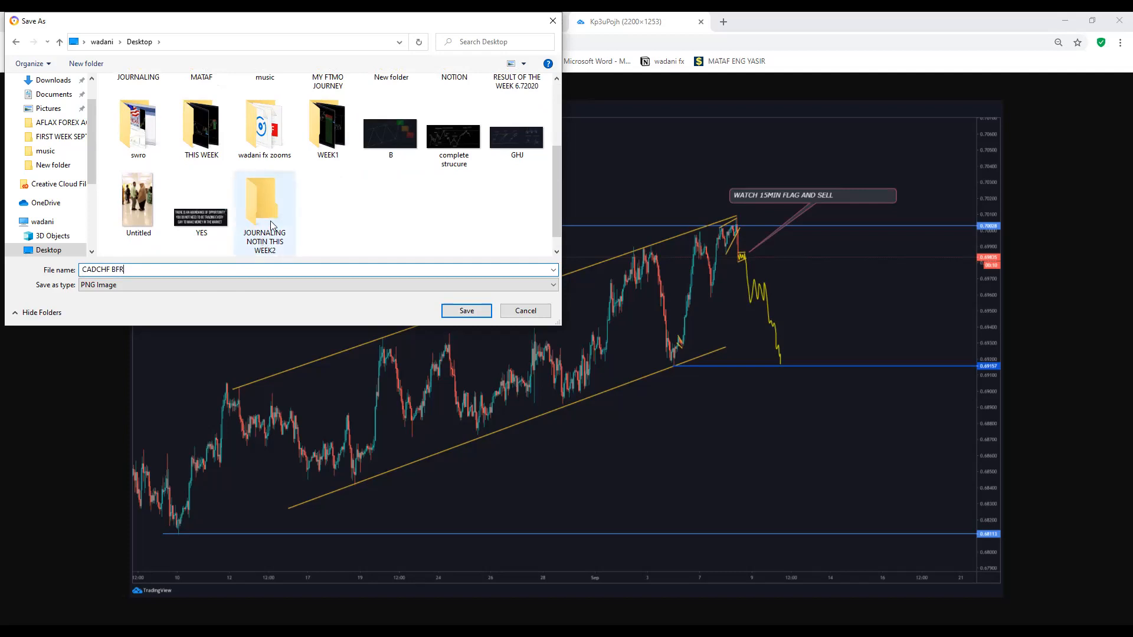
left_click(264, 201)
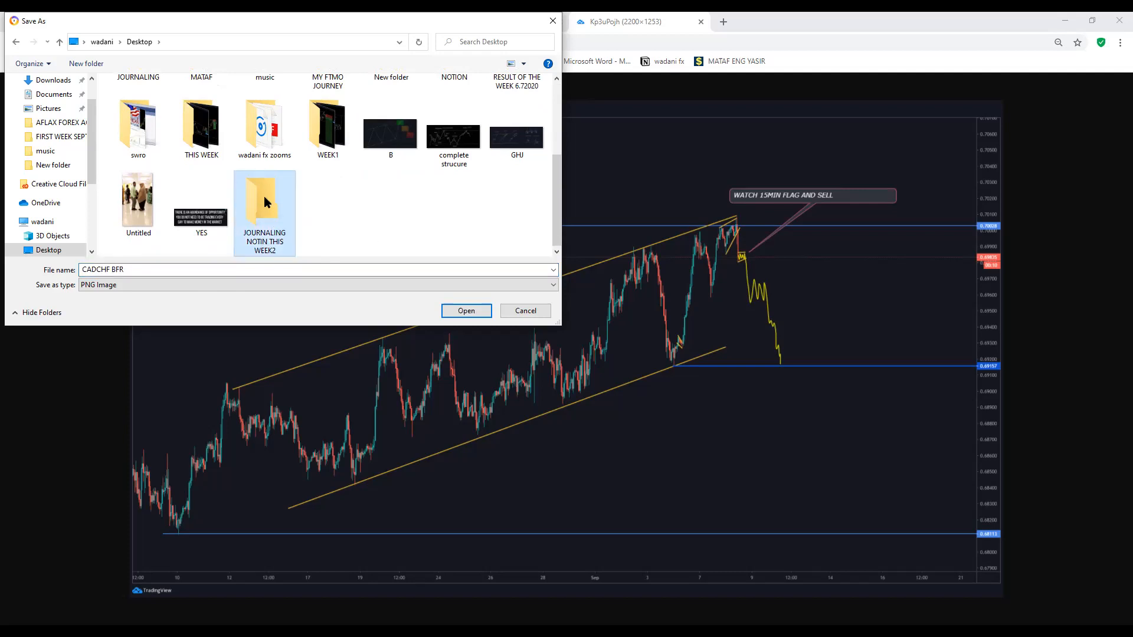
double_click(263, 200)
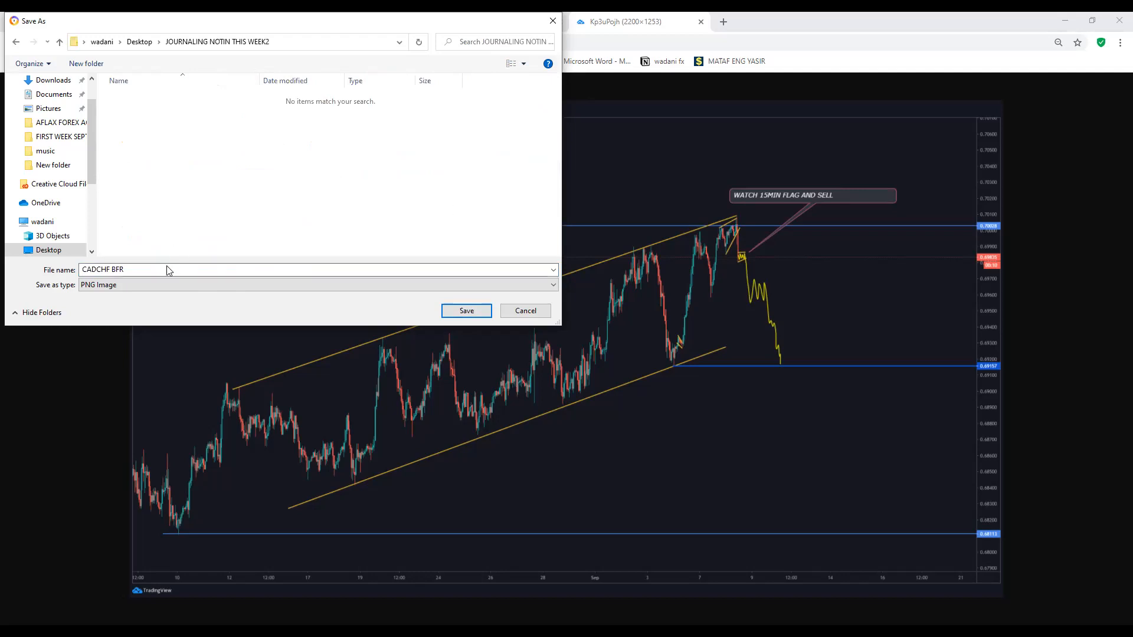
left_click(468, 311)
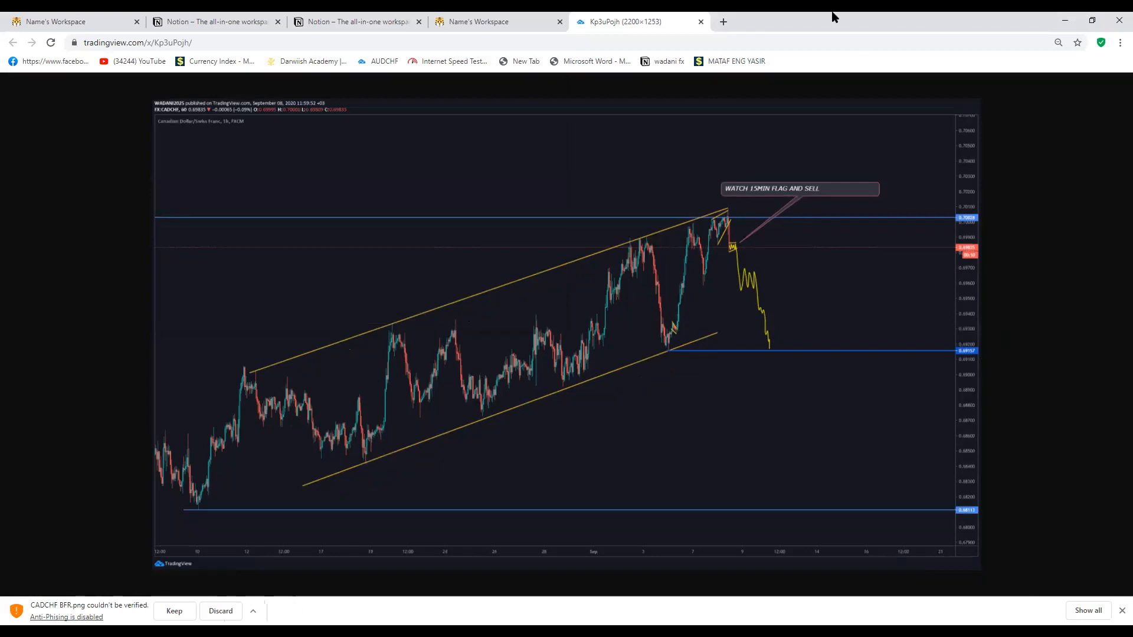
mouse_move(168, 571)
left_mouse_down()
mouse_move(53, 556)
mouse_move(20, 607)
mouse_move(39, 625)
mouse_move(177, 555)
mouse_move(147, 558)
left_mouse_up()
mouse_move(188, 599)
left_mouse_down()
mouse_move(161, 607)
mouse_move(190, 611)
mouse_move(183, 599)
left_mouse_up()
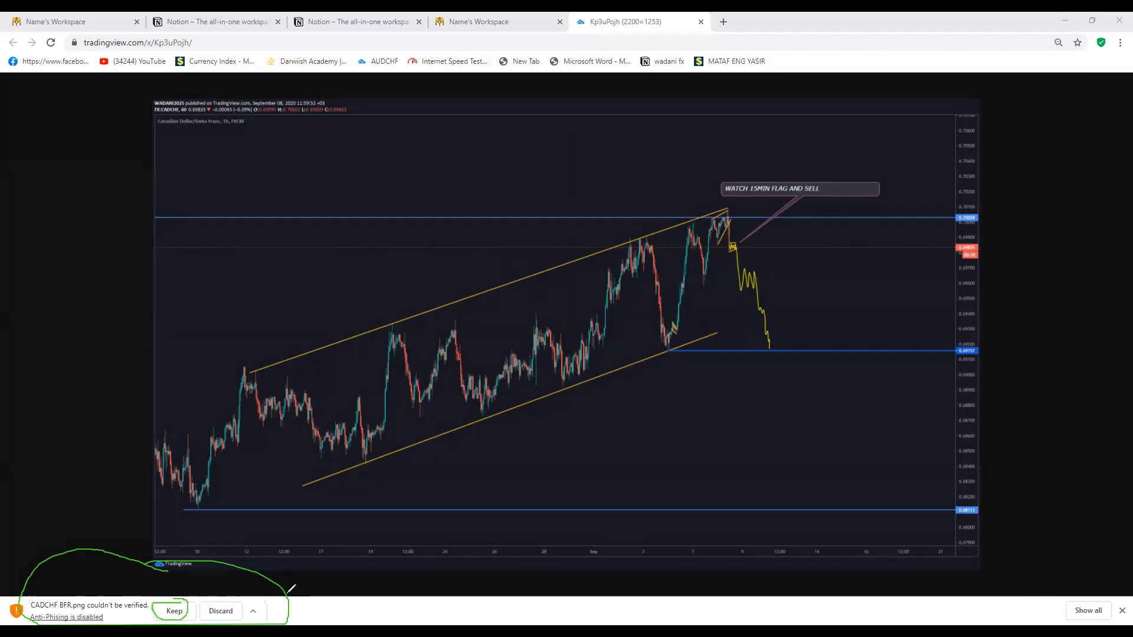
key("ctrl+z")
key("ctrl+z")
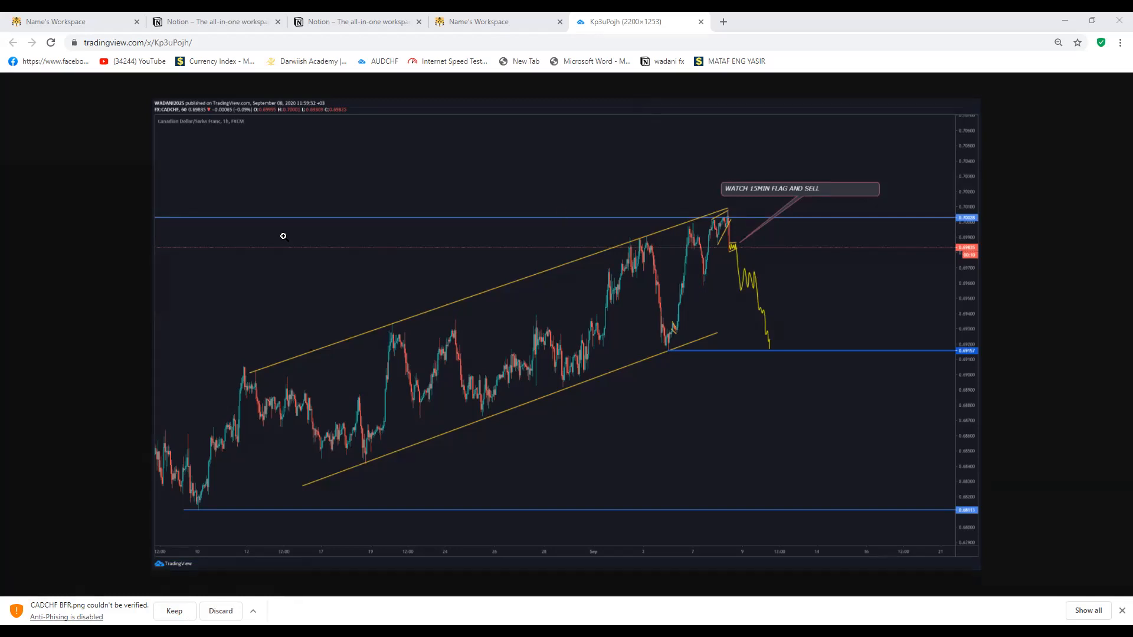
Step: Keep the CADCHF BFR download, then switch to Telegram and open the TradingView link in the Wadani Fx channel's CAD/CHF running-profit post
left_click(175, 611)
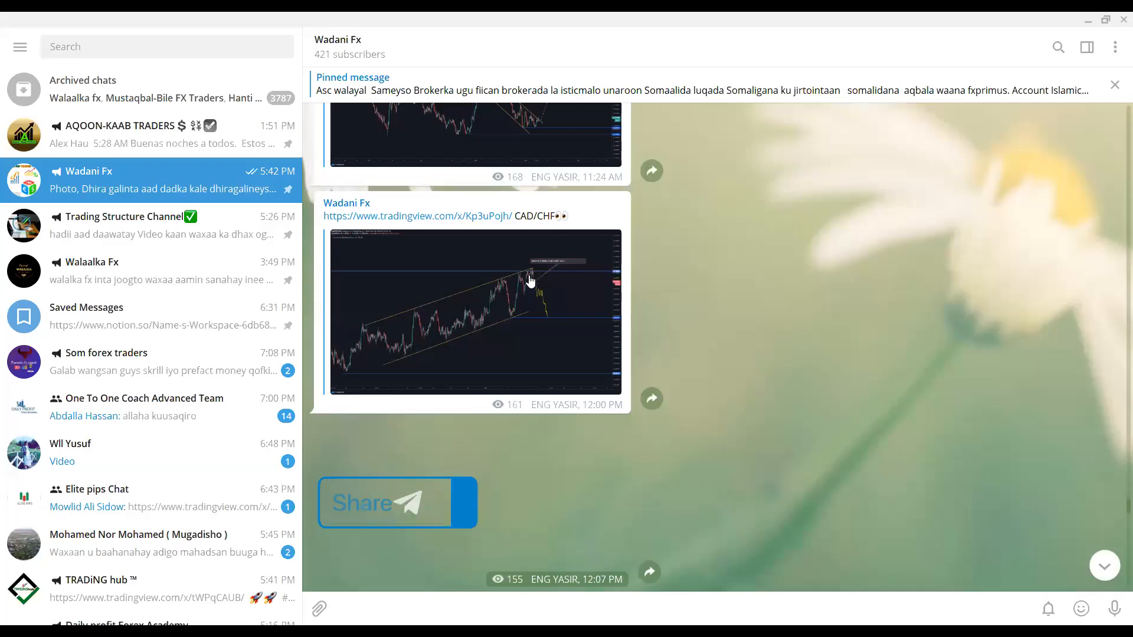
scroll(530, 314, "down", 3)
scroll(530, 314, "up", 3)
scroll(531, 319, "down", 15)
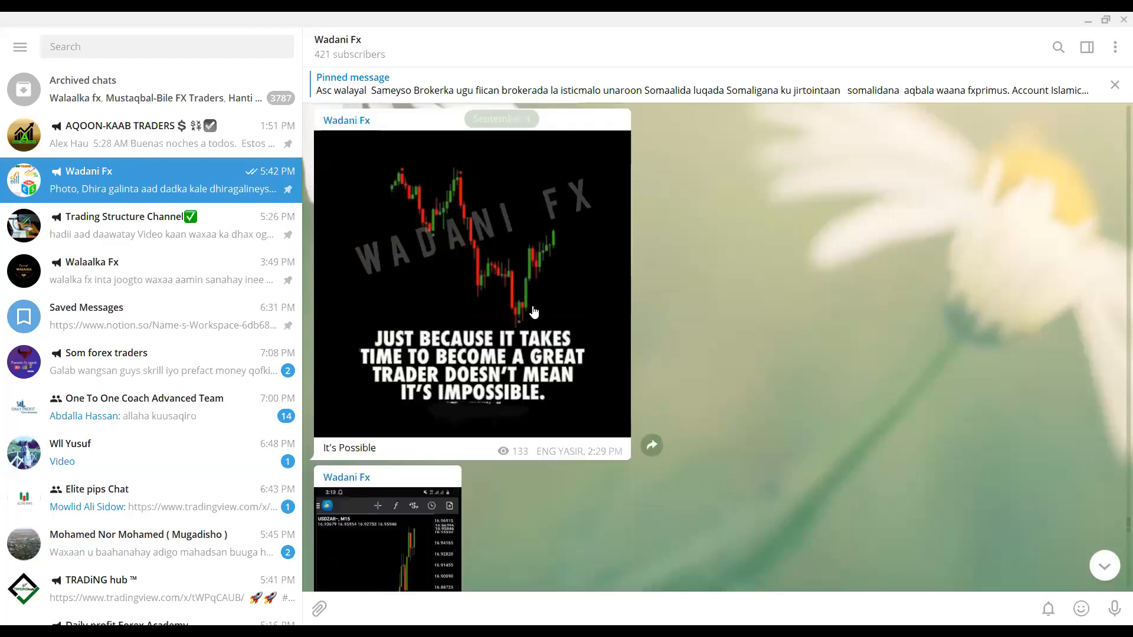
scroll(532, 304, "down", 10)
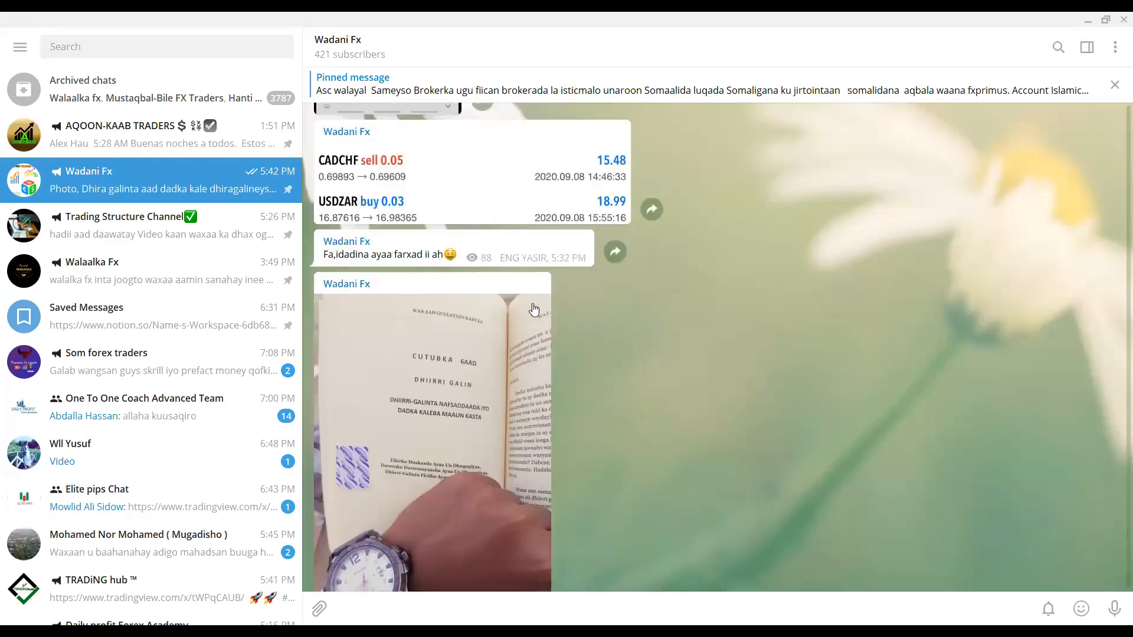
scroll(555, 289, "up", 5)
scroll(555, 293, "up", 4)
scroll(519, 215, "up", 2)
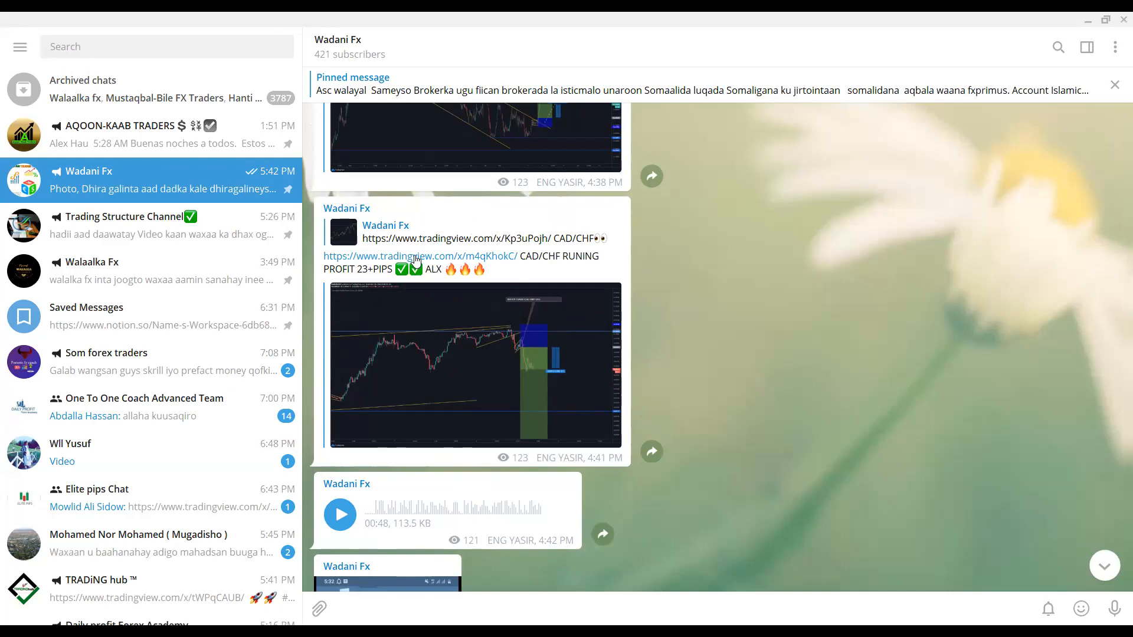
left_click(415, 258)
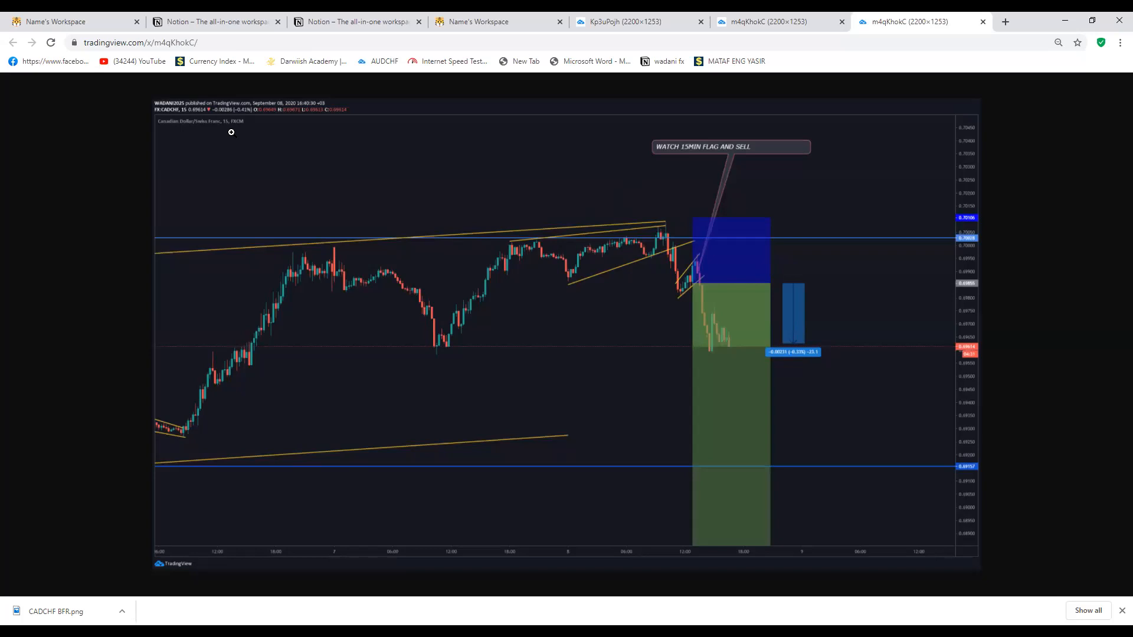
Step: Save the running-profit chart as the PNG image CADCHF AFTR in the Desktop folder JOURNALING NOTIN THIS WEEK2 and keep the download
right_click(582, 215)
left_click(653, 235)
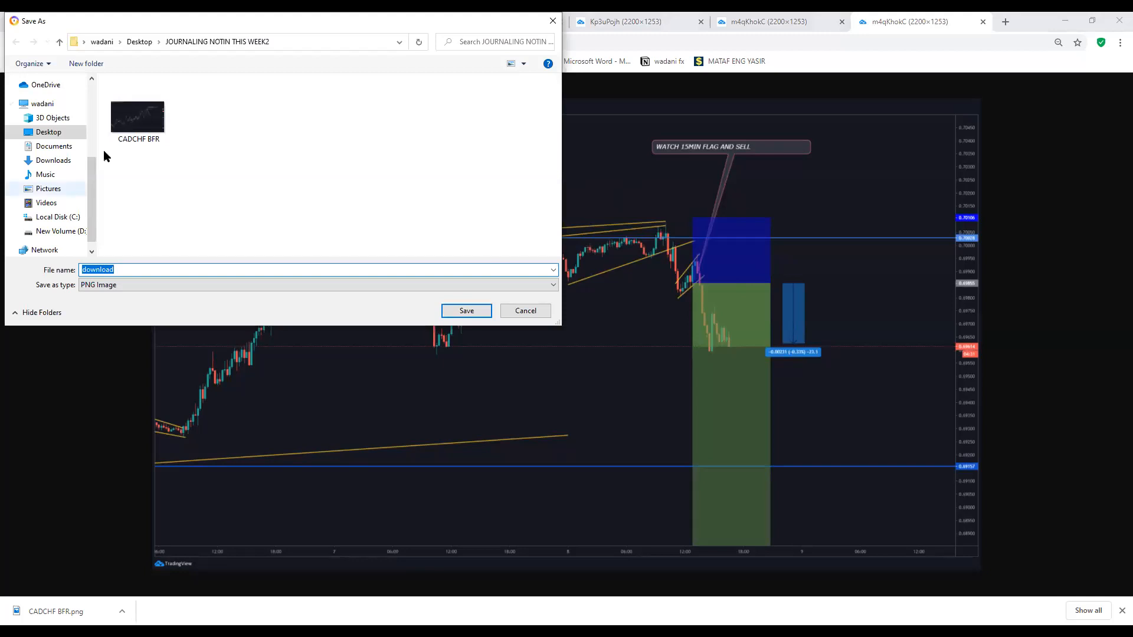
left_click(65, 131)
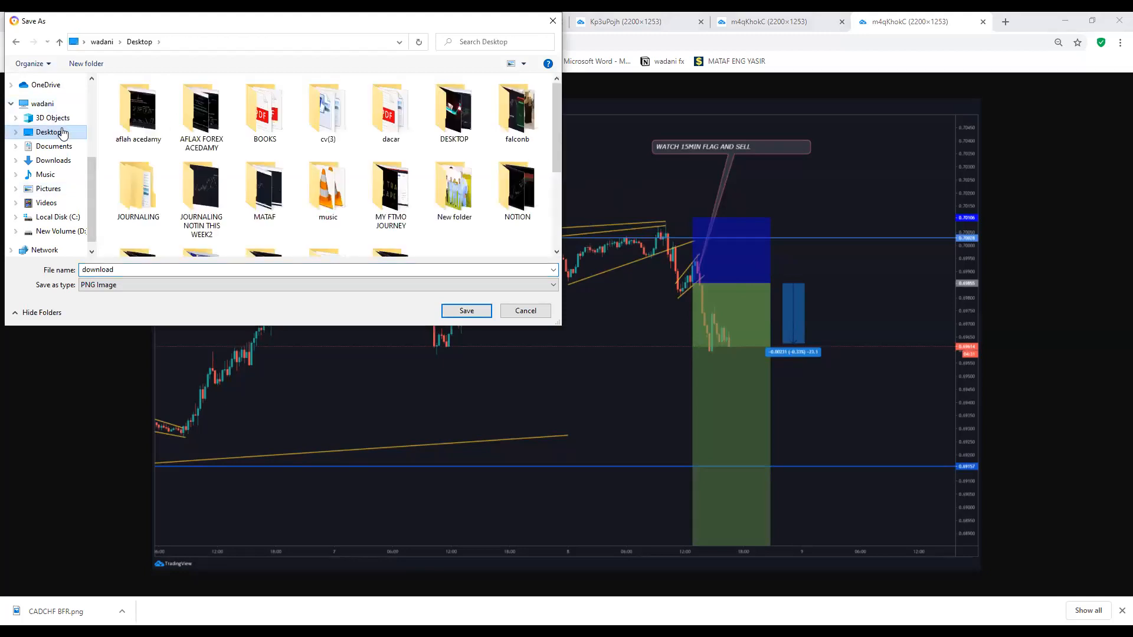
scroll(314, 171, "down", 1)
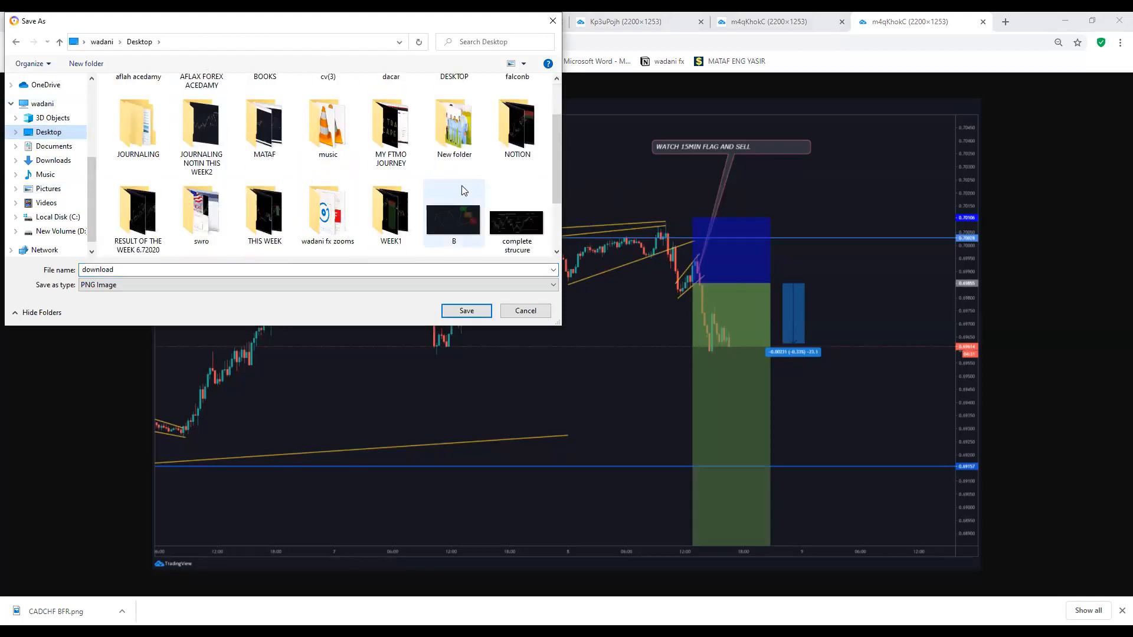
scroll(254, 230, "down", 1)
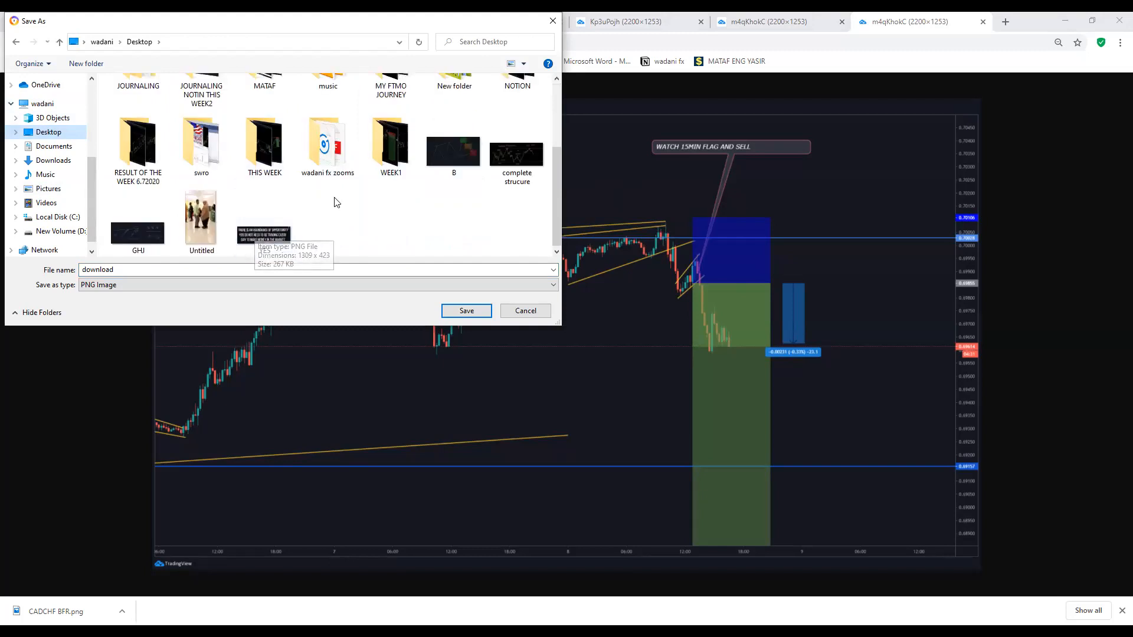
scroll(335, 202, "up", 2)
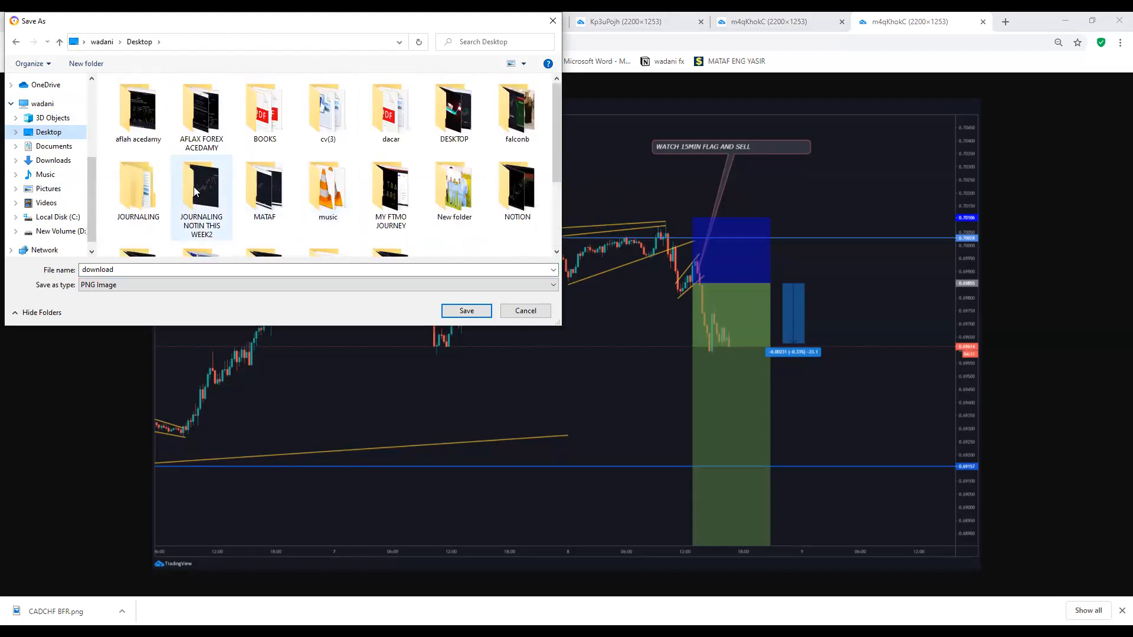
double_click(208, 187)
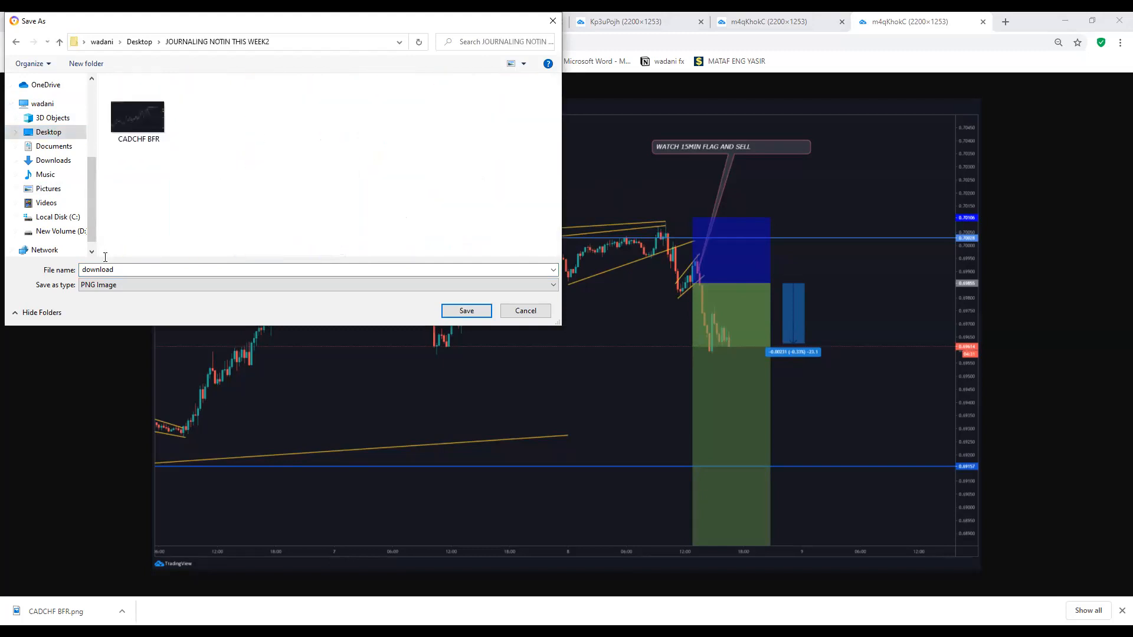
double_click(133, 270)
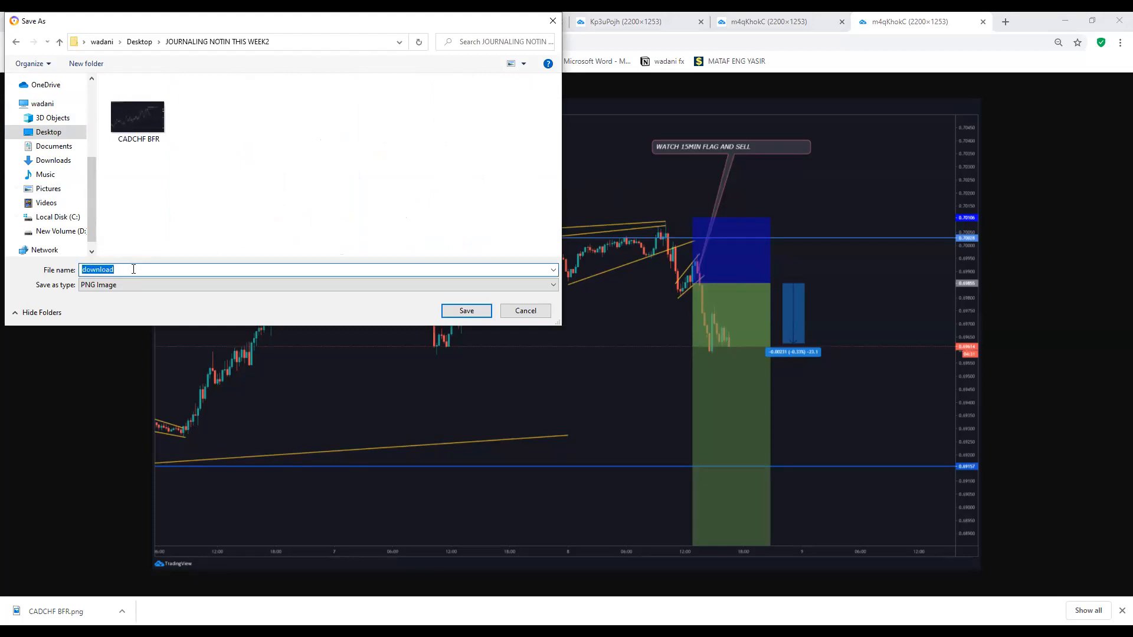
type("CADCHF AFTR")
left_click(462, 311)
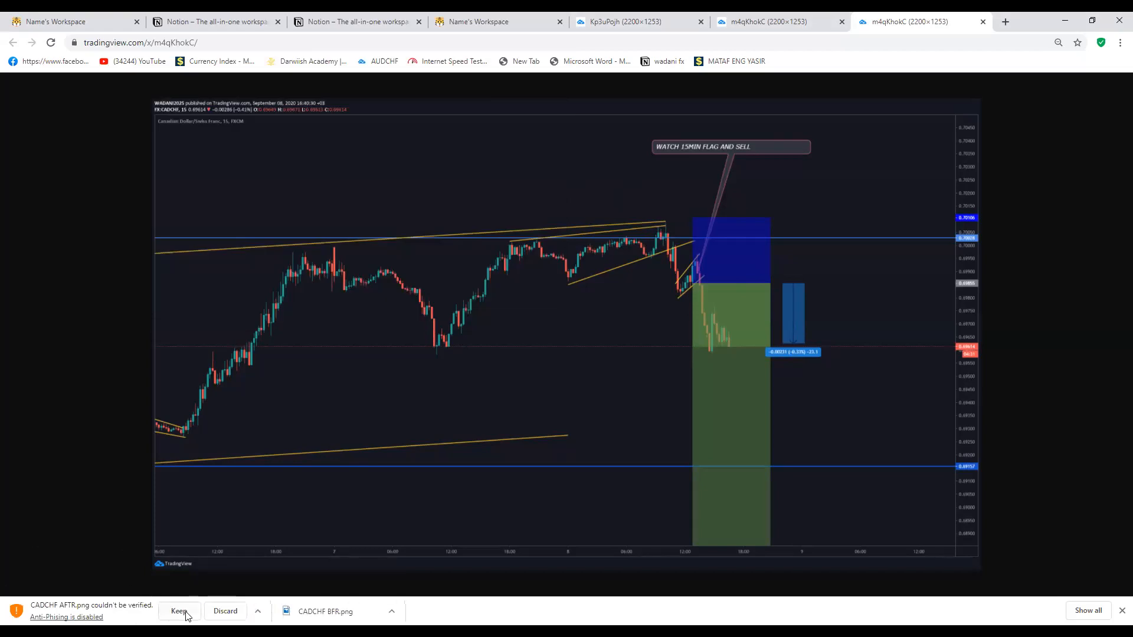
left_click(184, 614)
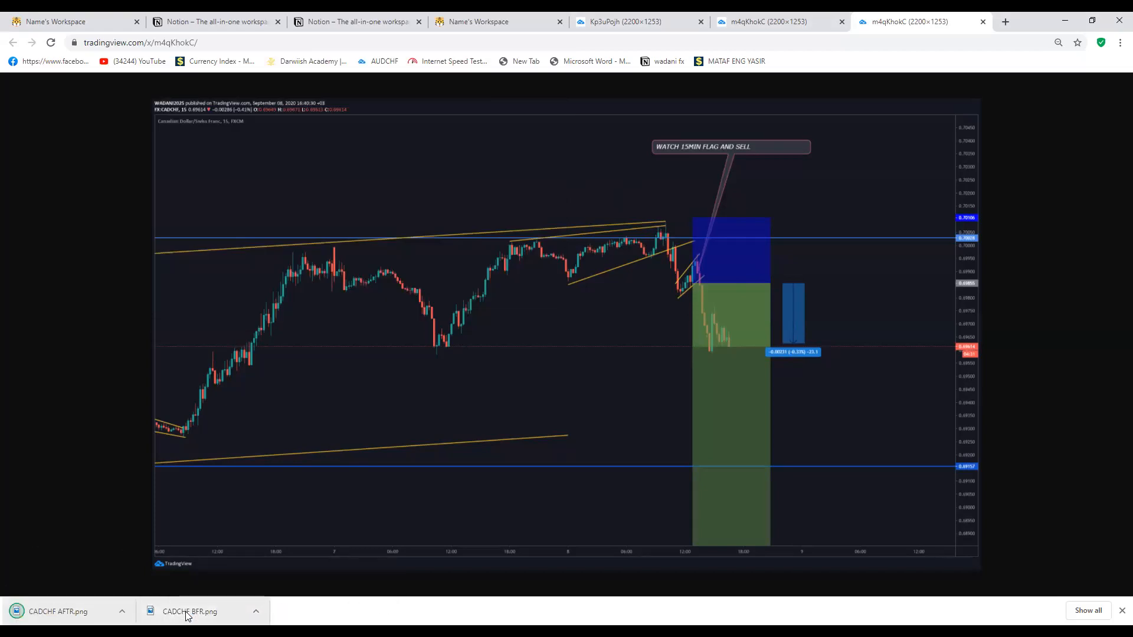
right_click(500, 214)
left_click(549, 239)
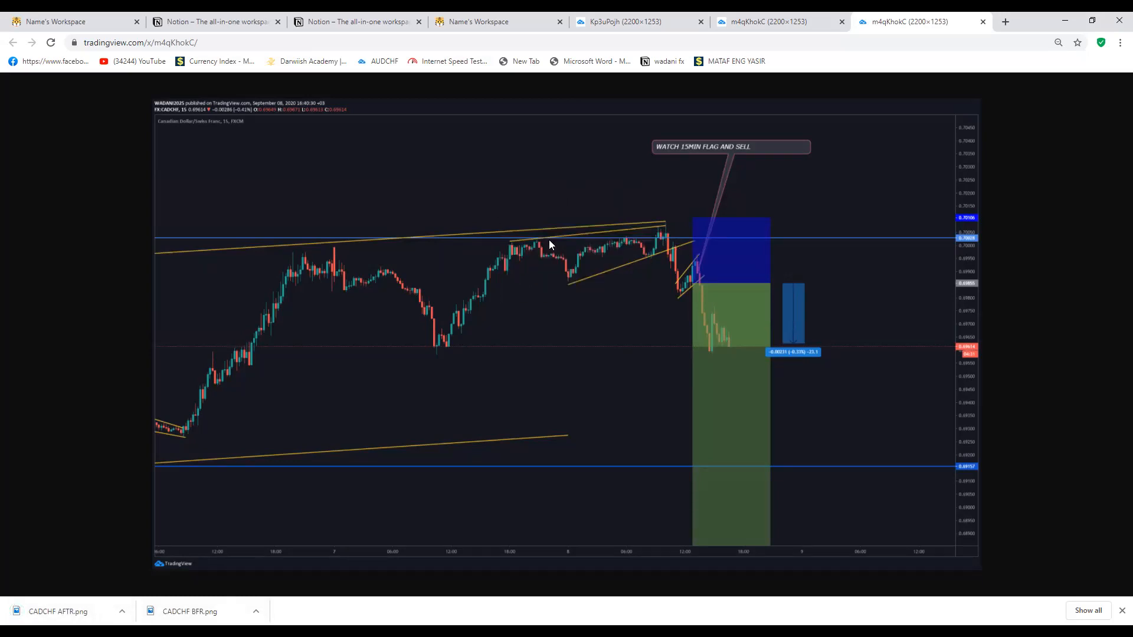
left_click(120, 284)
left_click(119, 283)
left_click(120, 283)
left_click(119, 283)
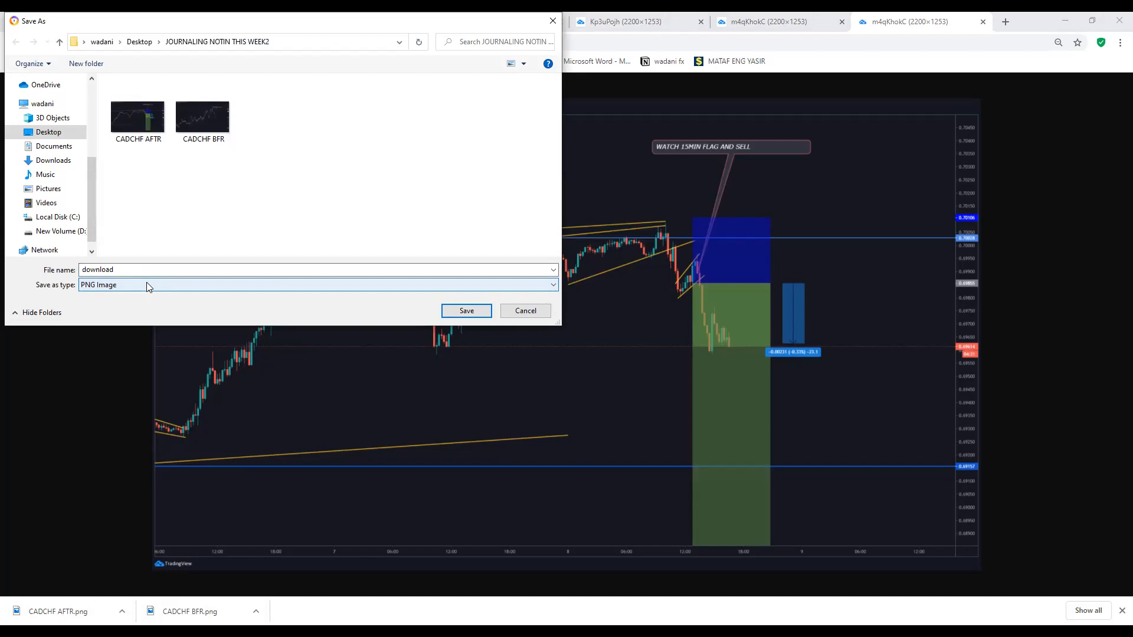
left_click(546, 314)
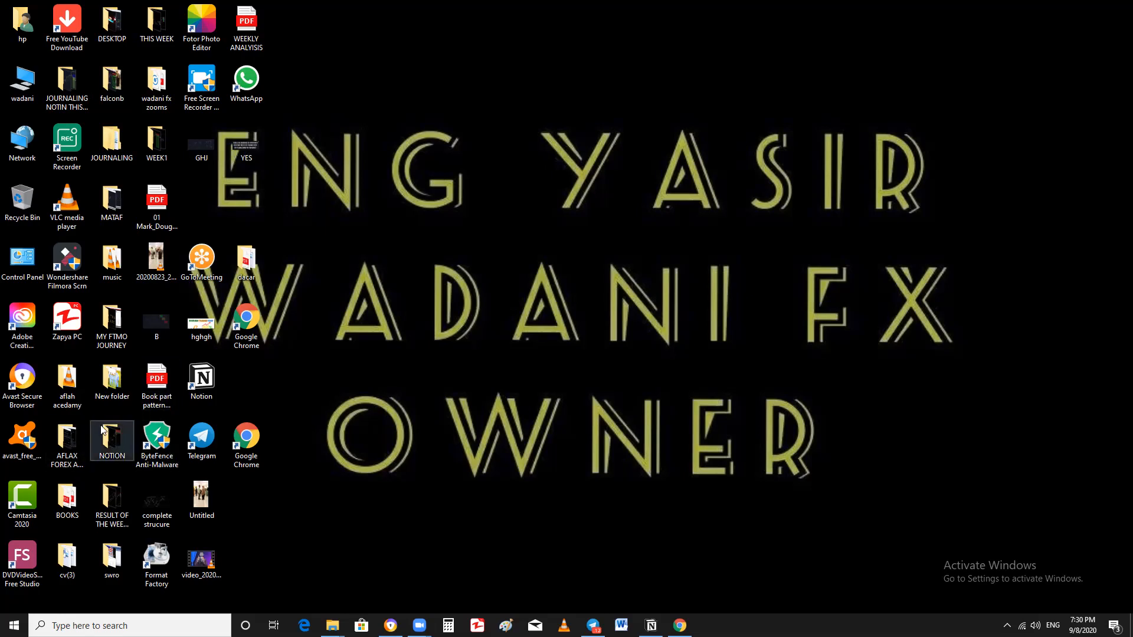
Step: Open the JOURNALING NOTIN THIS WEEK2 folder from the desktop and view the CADCHF BFR and CADCHF AFTR images, then close the viewer
double_click(77, 82)
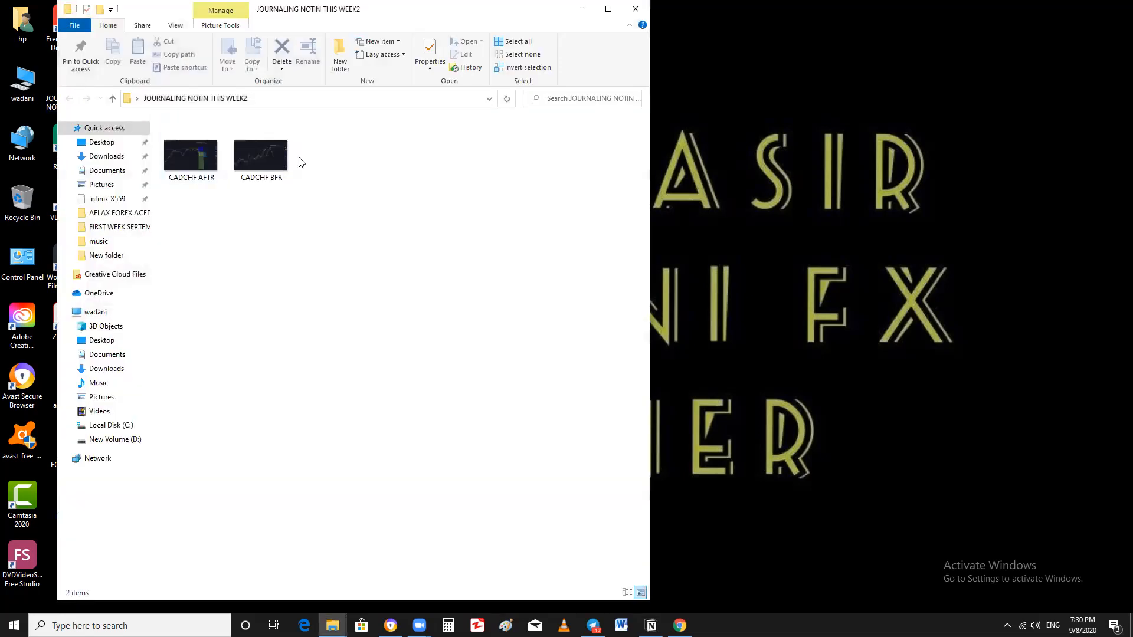
left_click(272, 175)
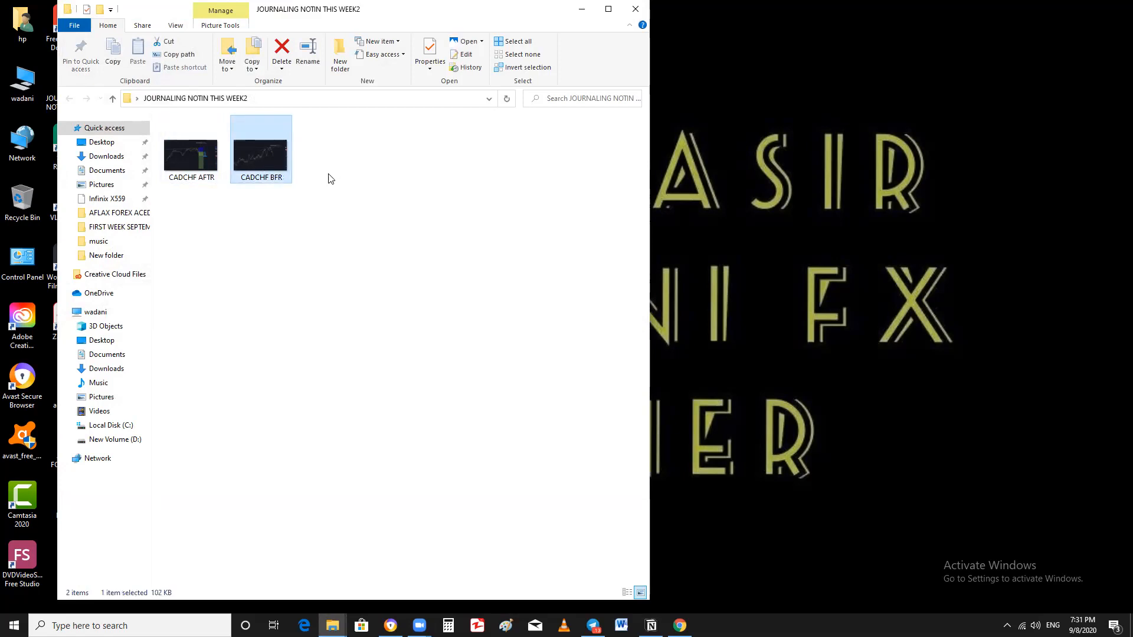
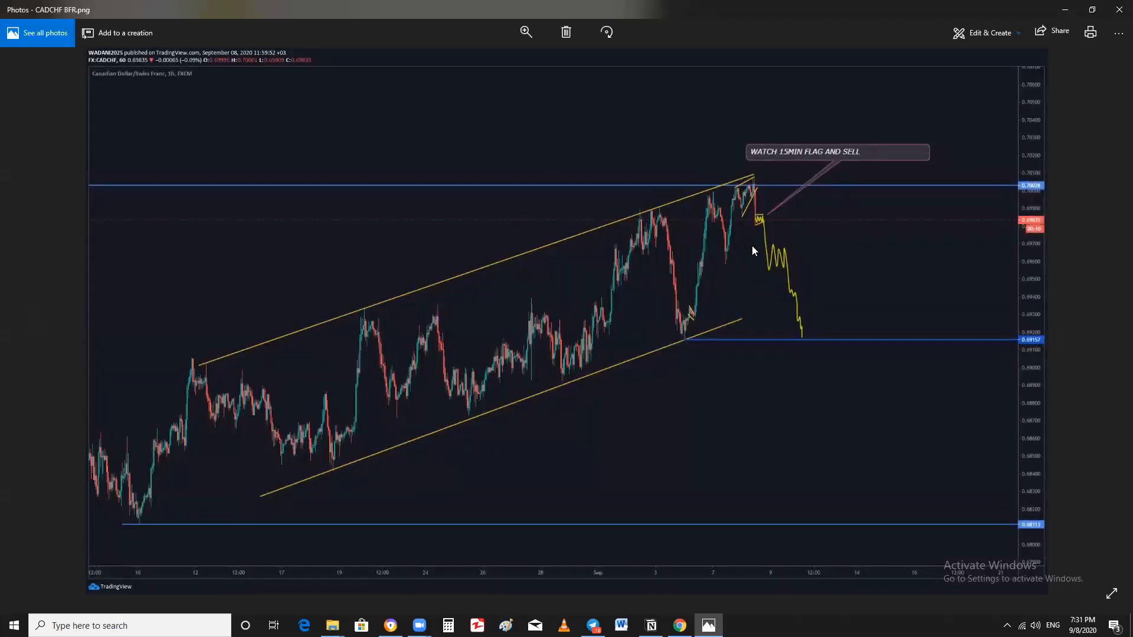
key("Right")
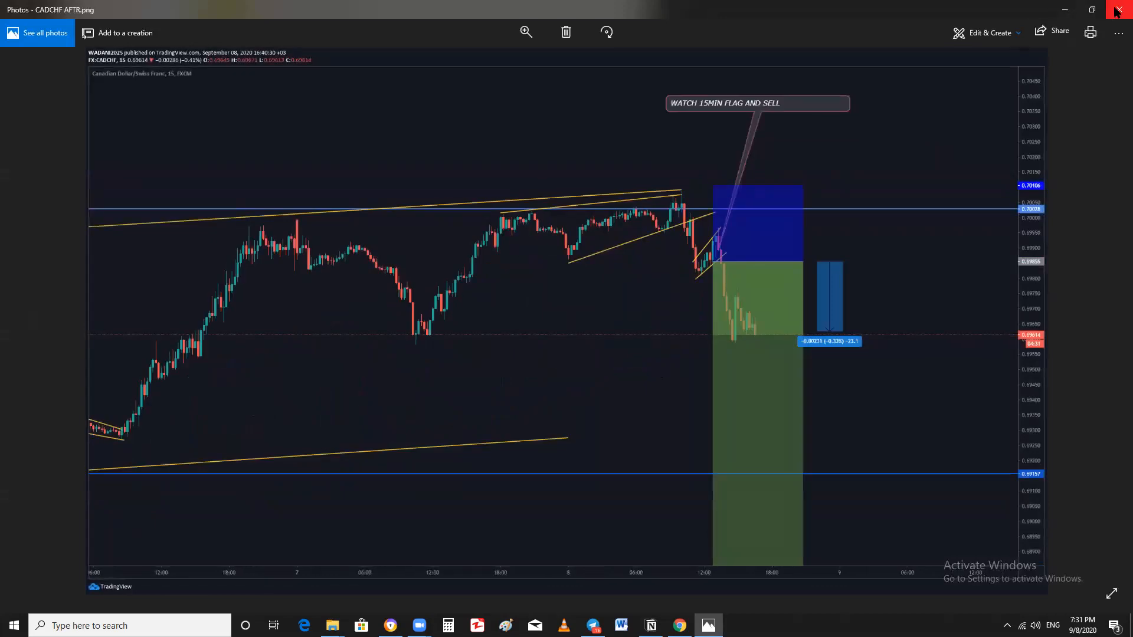
left_click(1119, 9)
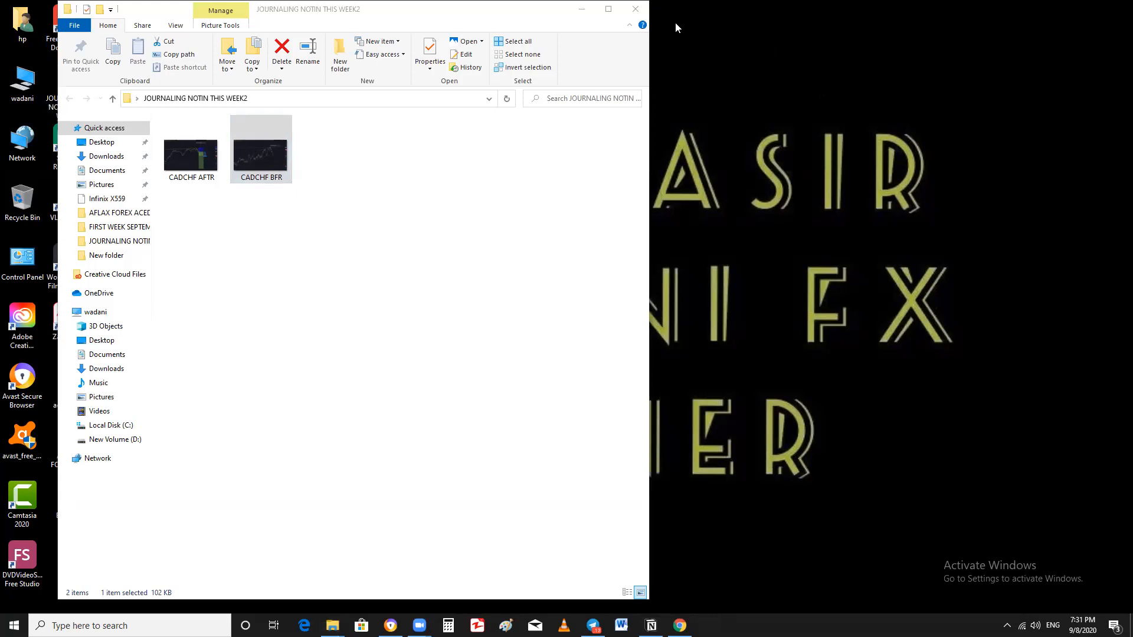
Step: Switch to Notion, open the GBPJPY entry in the WEEK 1 table and expand the Forecast toggle under Screenshots
left_click(650, 625)
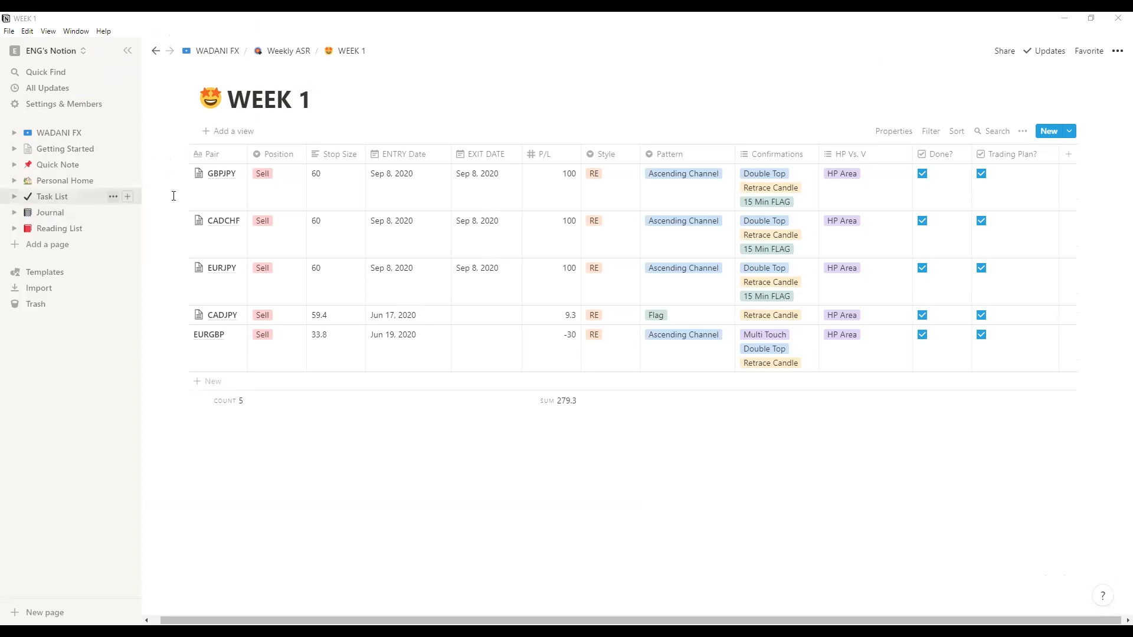
left_click(232, 175)
scroll(650, 266, "down", 5)
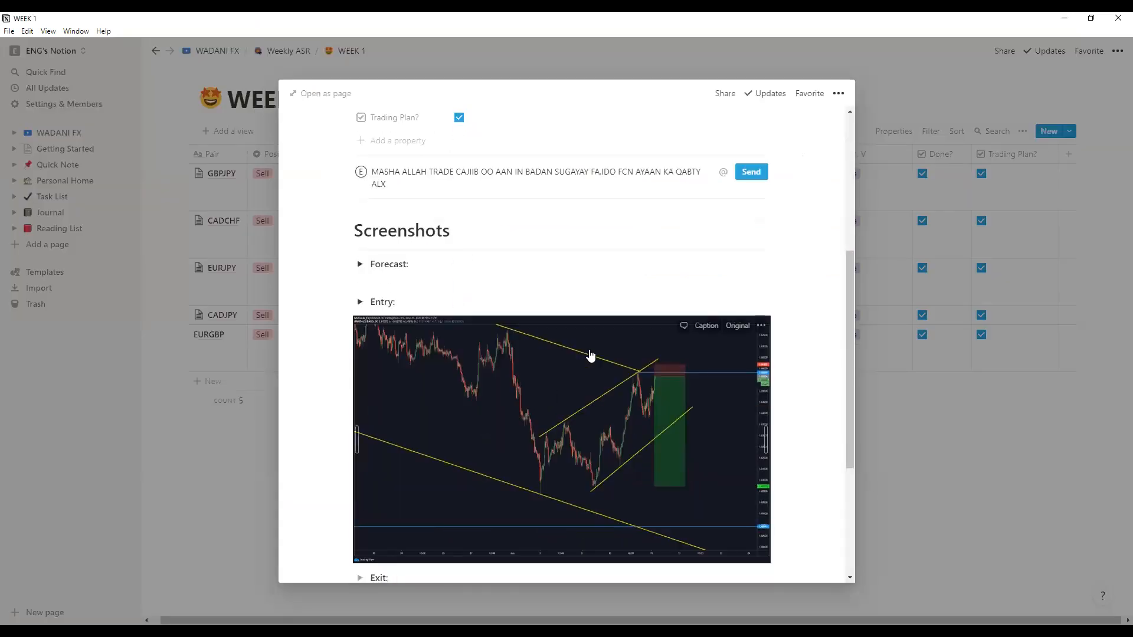
scroll(638, 312, "down", 4)
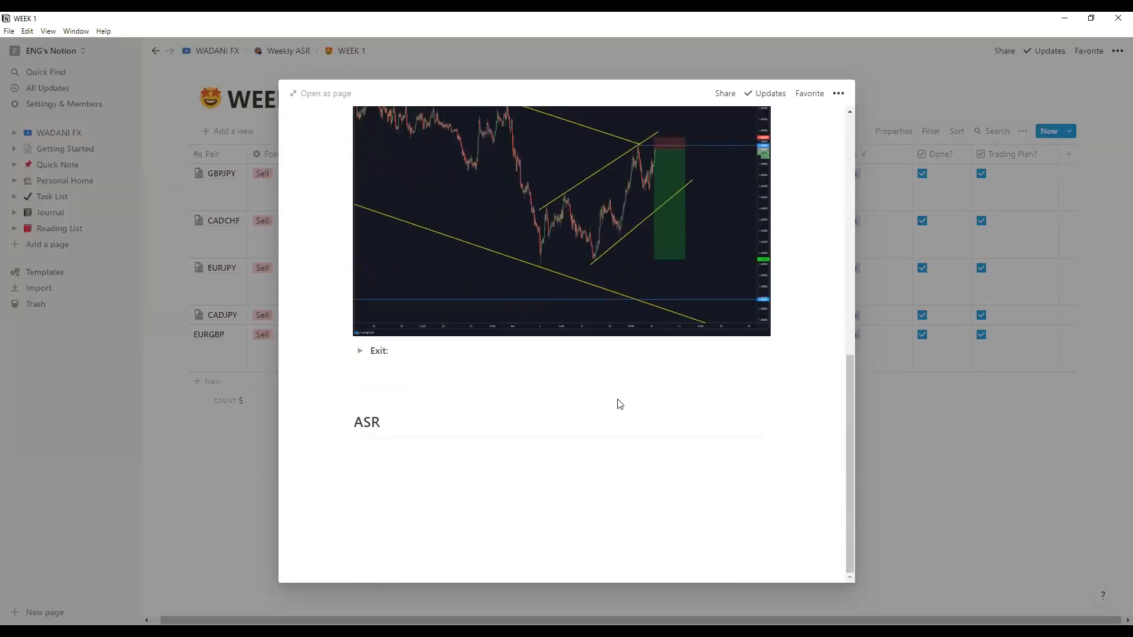
scroll(536, 192, "up", 8)
scroll(536, 192, "down", 4)
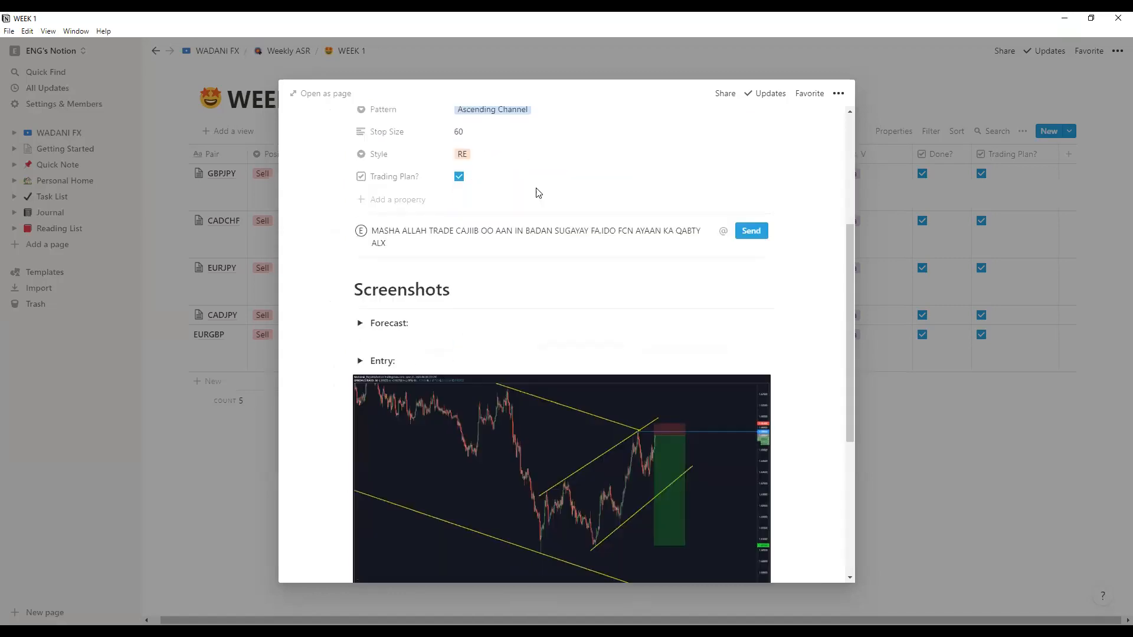
left_click(360, 328)
scroll(645, 397, "down", 1)
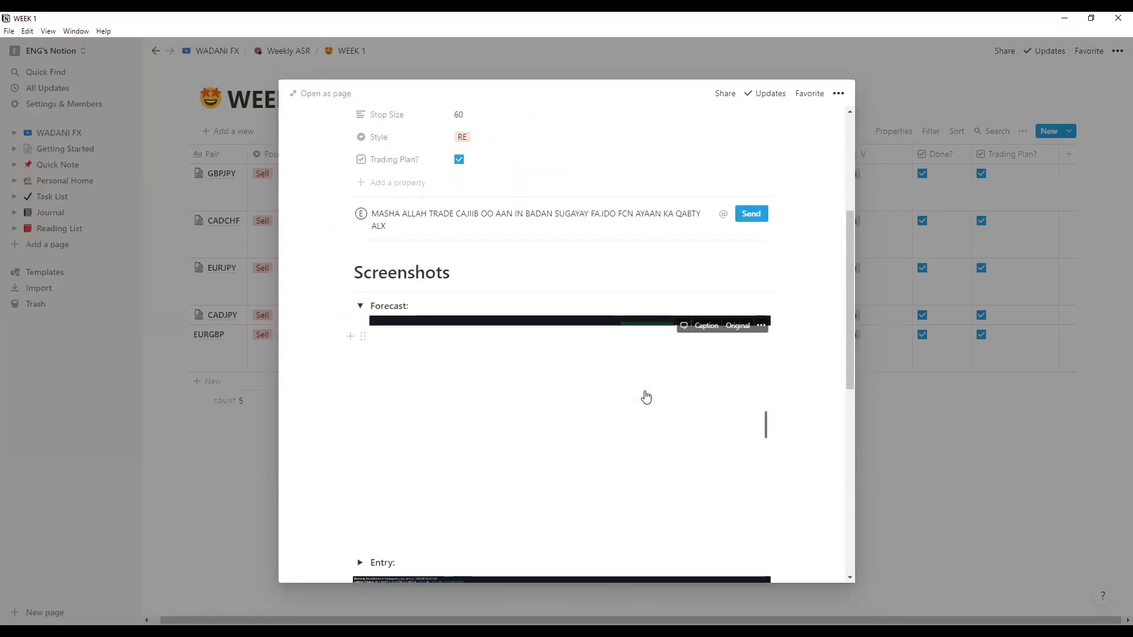
scroll(620, 359, "down", 2)
Step: Replace the Forecast image with CADCHF BFR from the JOURNALING NOTIN THIS WEEK2 folder
right_click(565, 261)
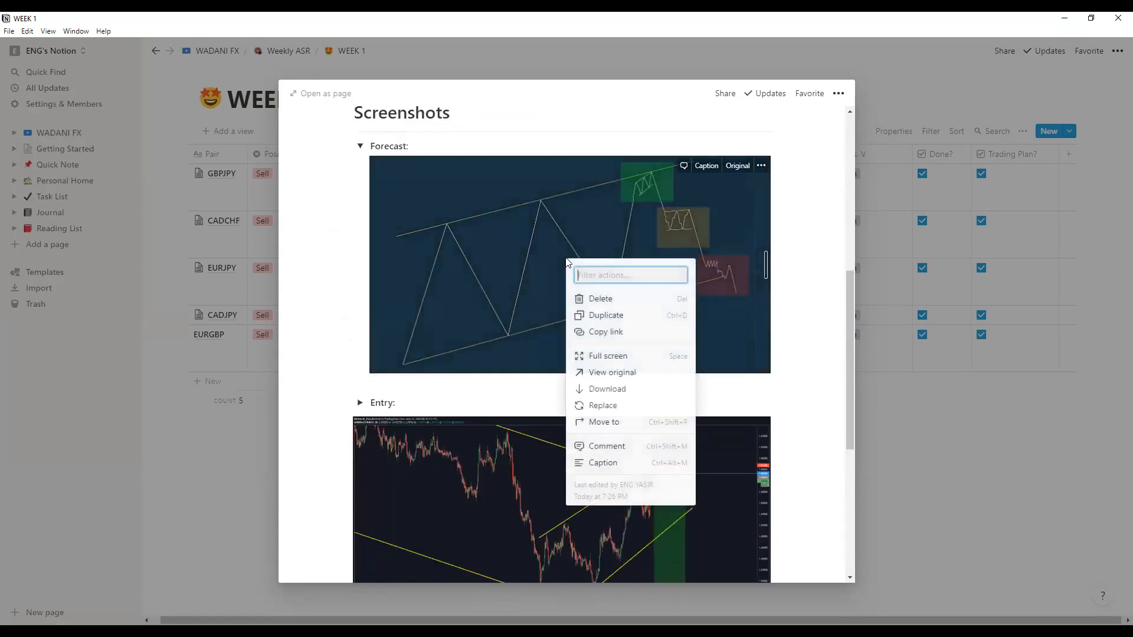
left_click(533, 197)
right_click(571, 217)
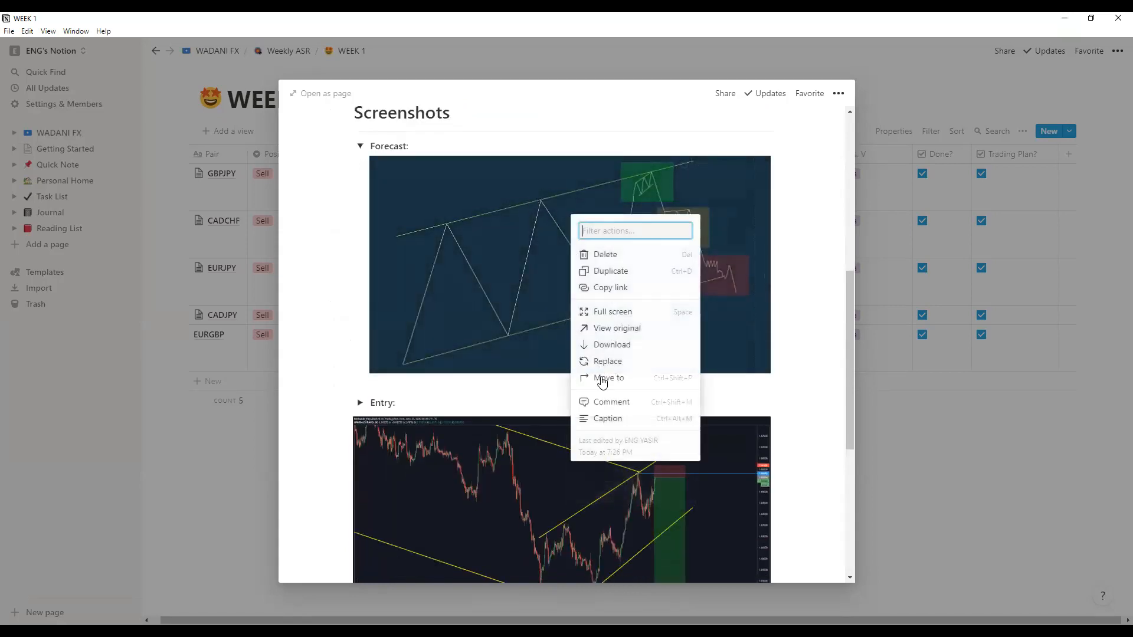
left_click(617, 363)
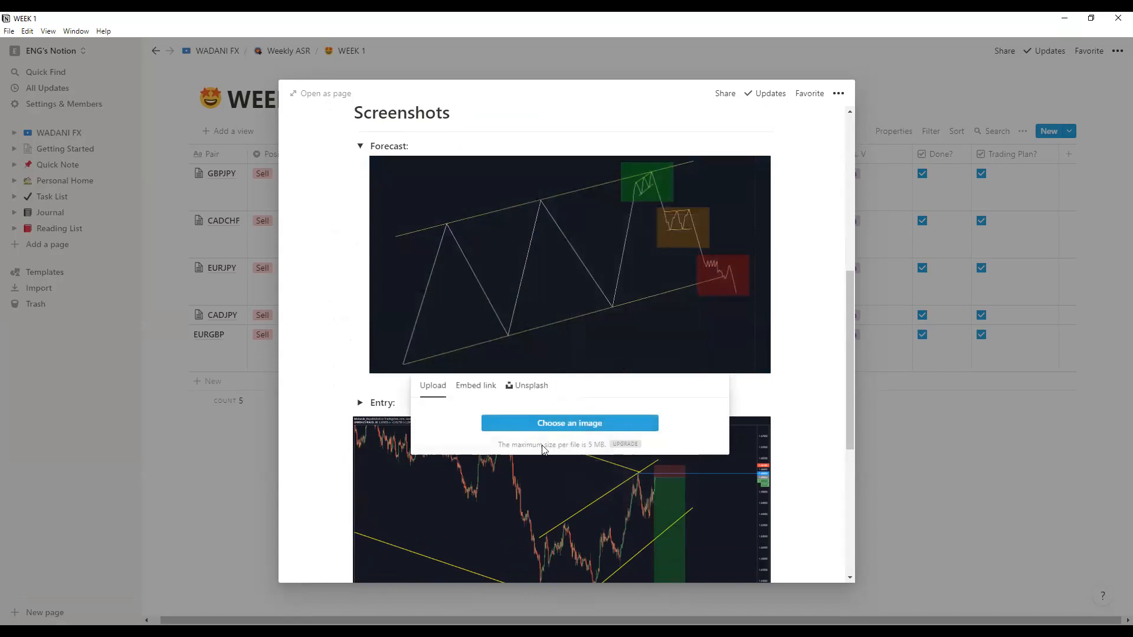
left_click(559, 423)
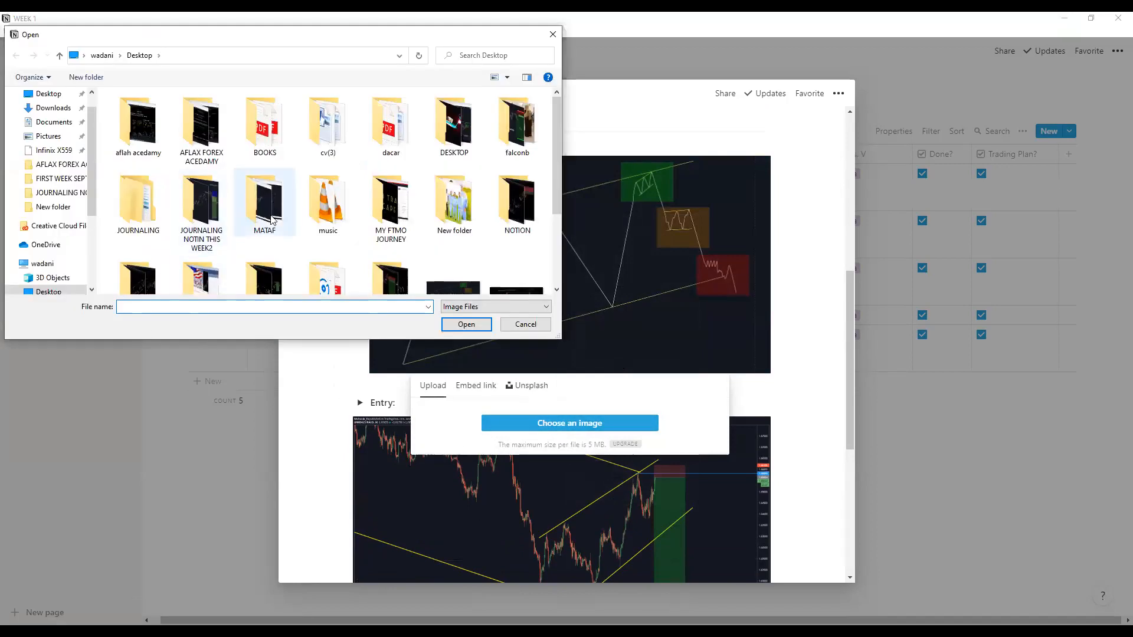
scroll(288, 215, "down", 2)
scroll(288, 215, "down", 1)
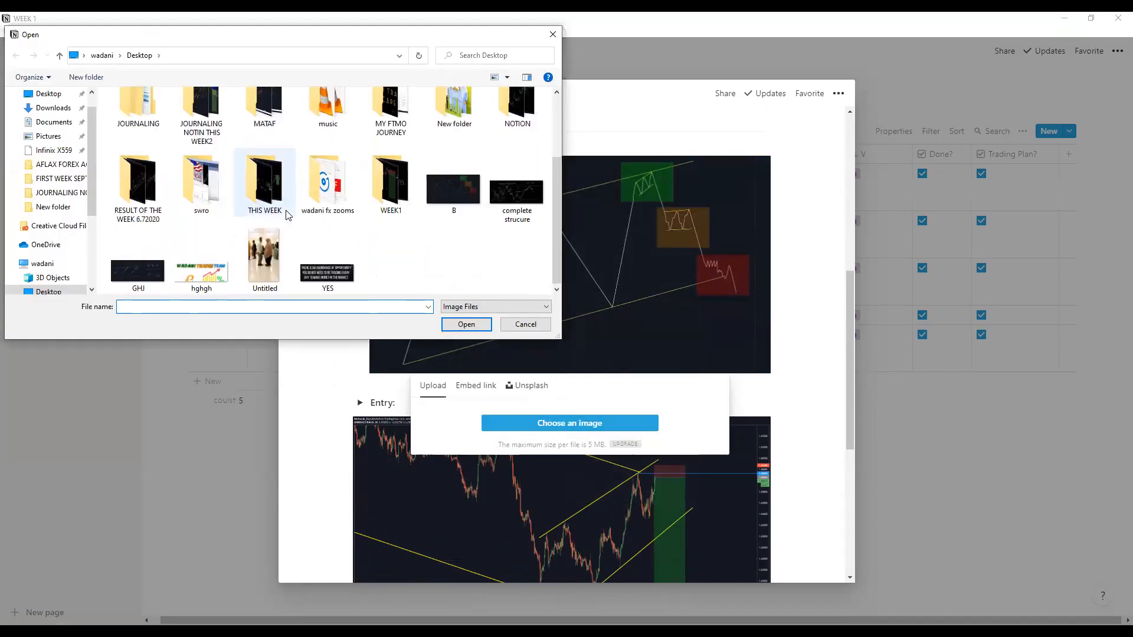
scroll(288, 214, "up", 1)
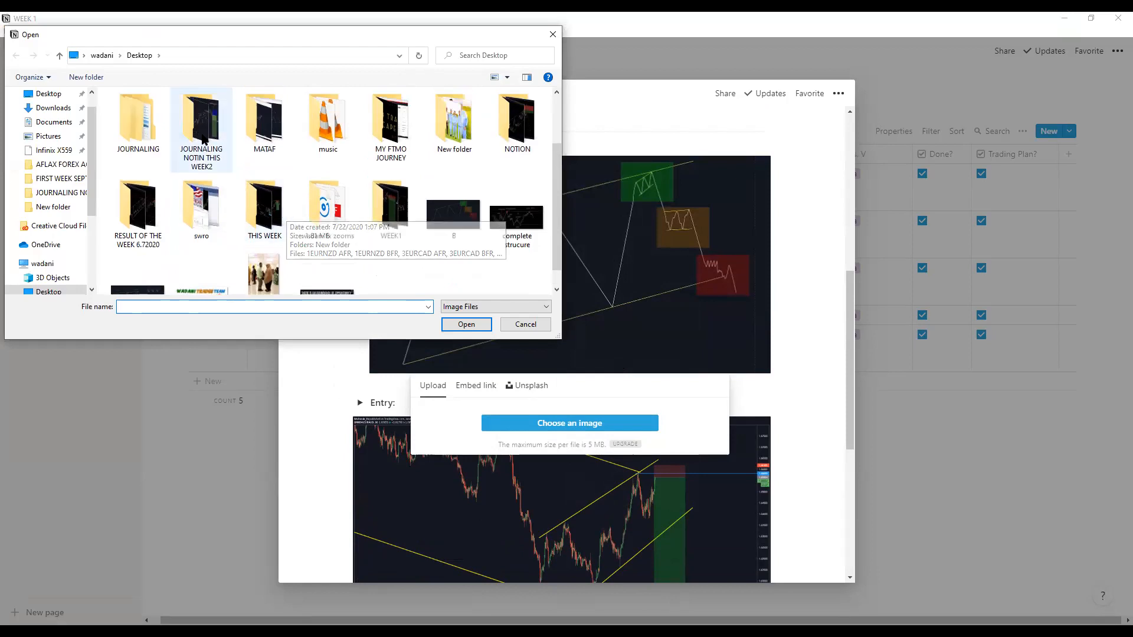
double_click(224, 135)
left_click(225, 135)
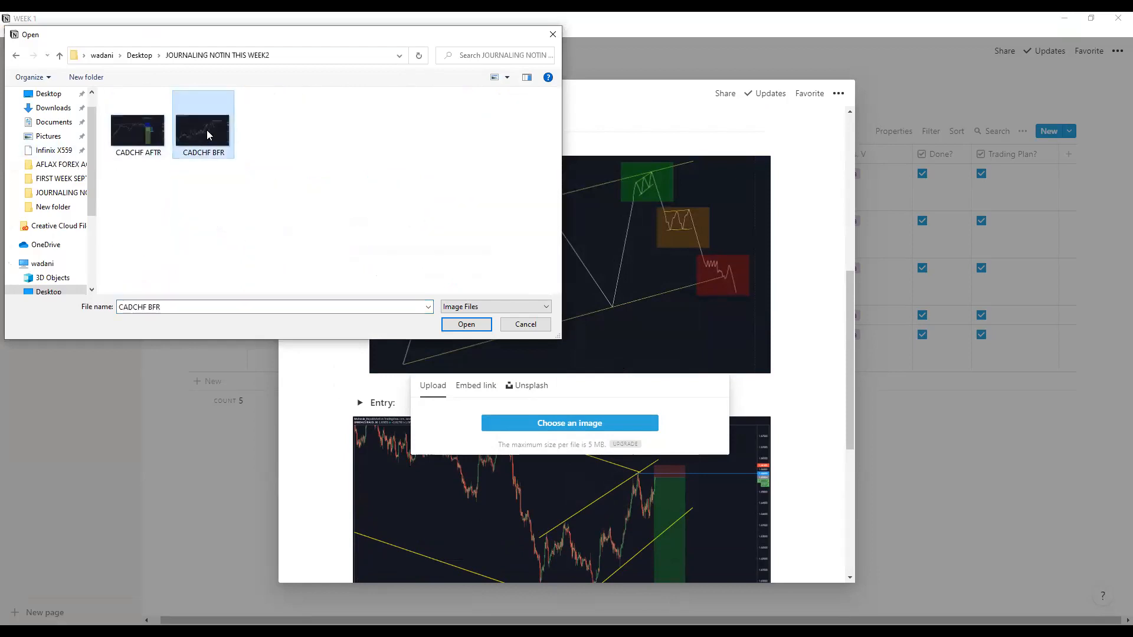
left_click(462, 325)
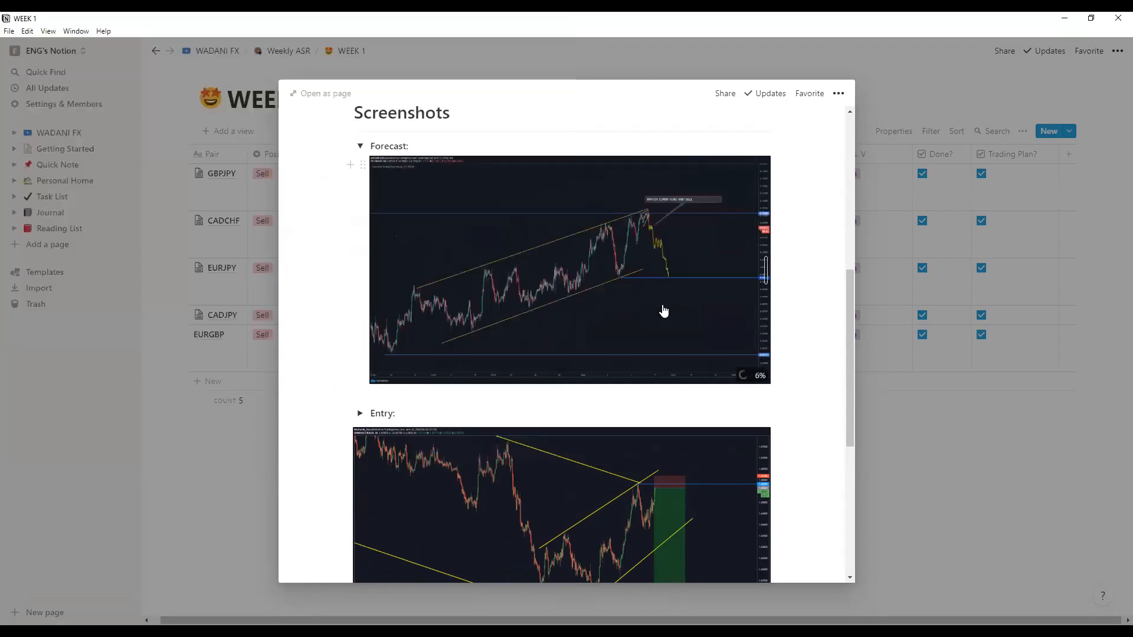
Step: Replace the chart image under Entry with CADCHF BFR from the JOURNALING NOTIN THIS WEEK2 folder
scroll(565, 267, "up", 1)
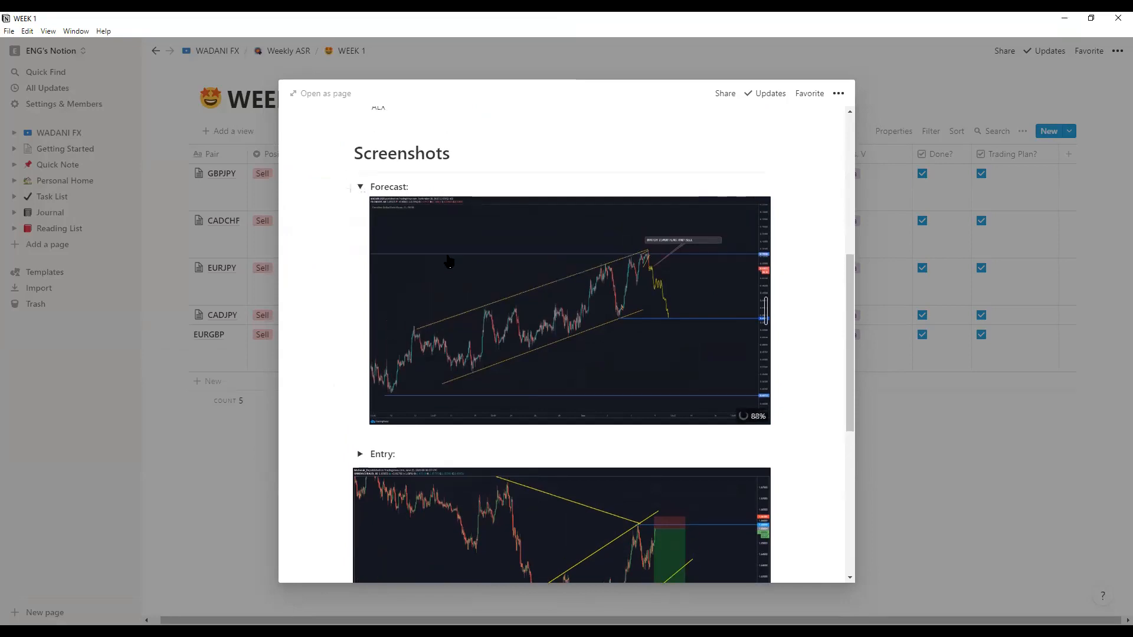
scroll(625, 350, "down", 2)
scroll(654, 332, "down", 3)
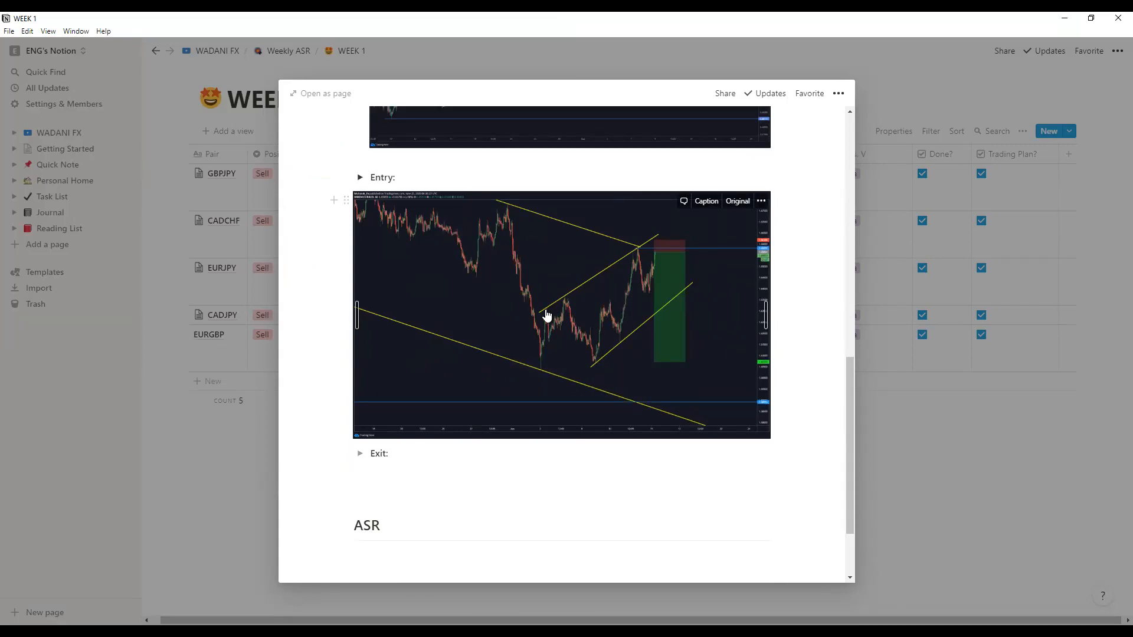
right_click(509, 260)
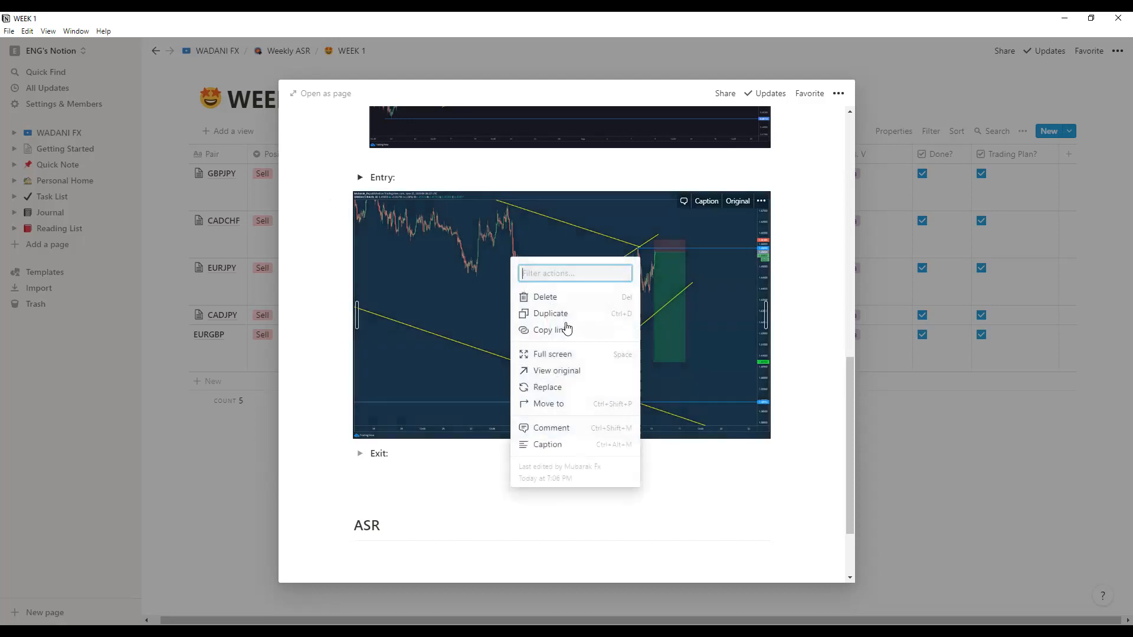
left_click(547, 387)
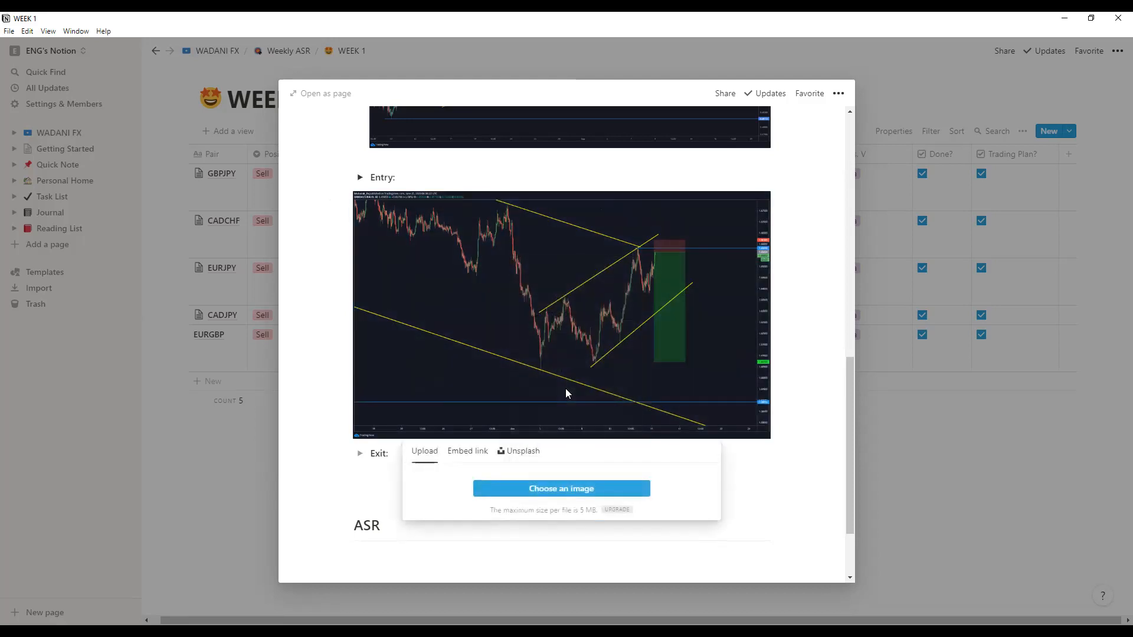
left_click(559, 492)
left_click(204, 148)
left_click(462, 326)
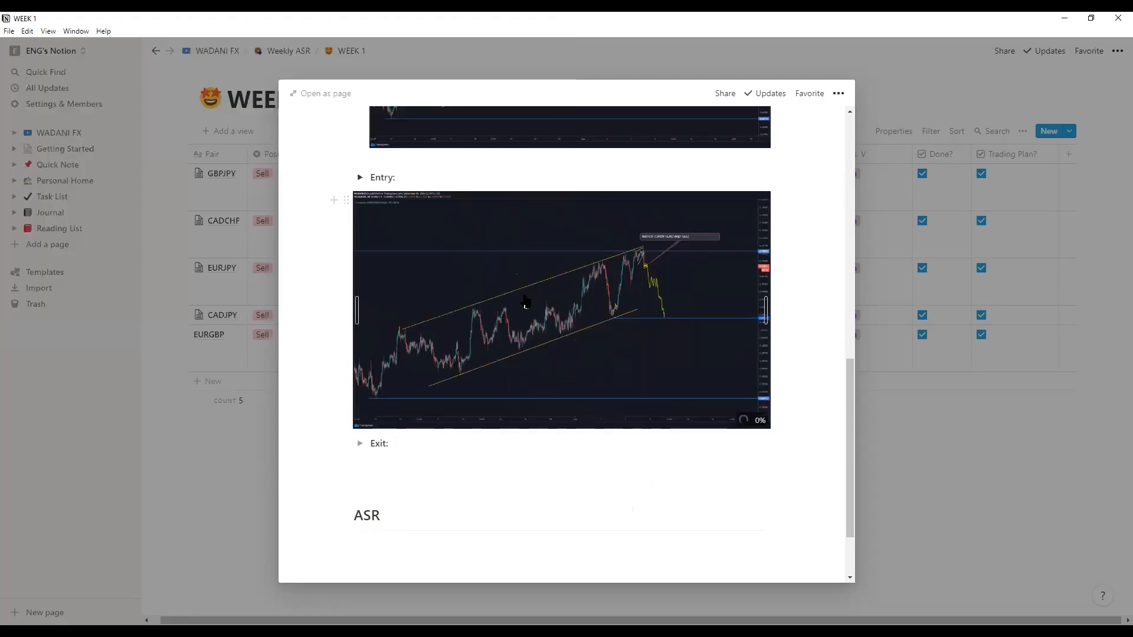
Step: Expand the Exit toggle and add an image block inside it
scroll(612, 354, "down", 2)
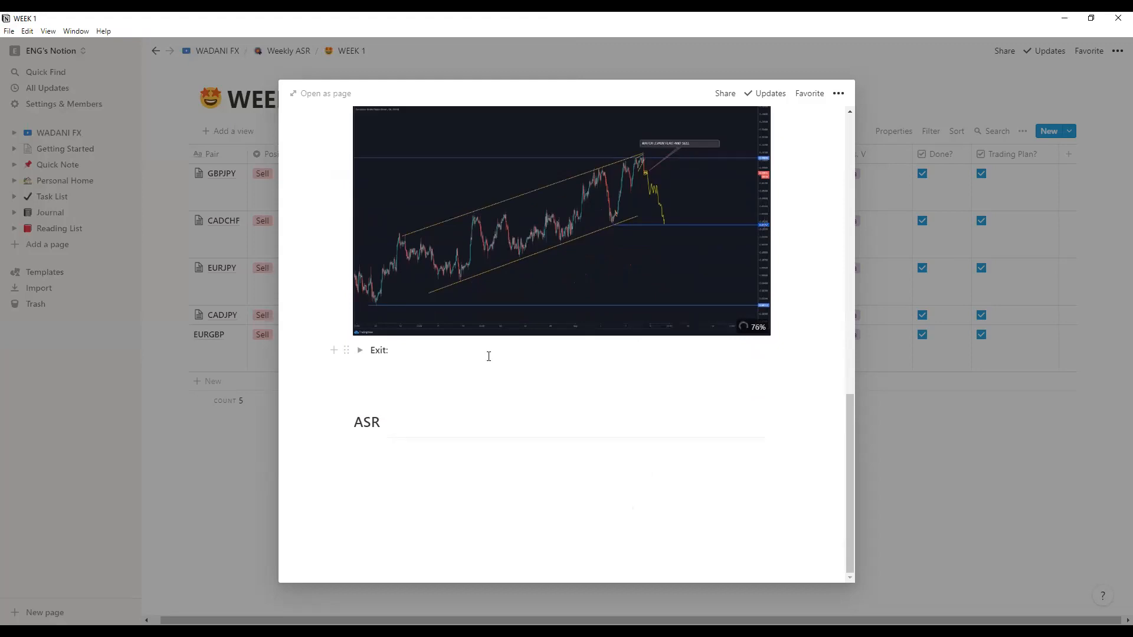
left_click(359, 351)
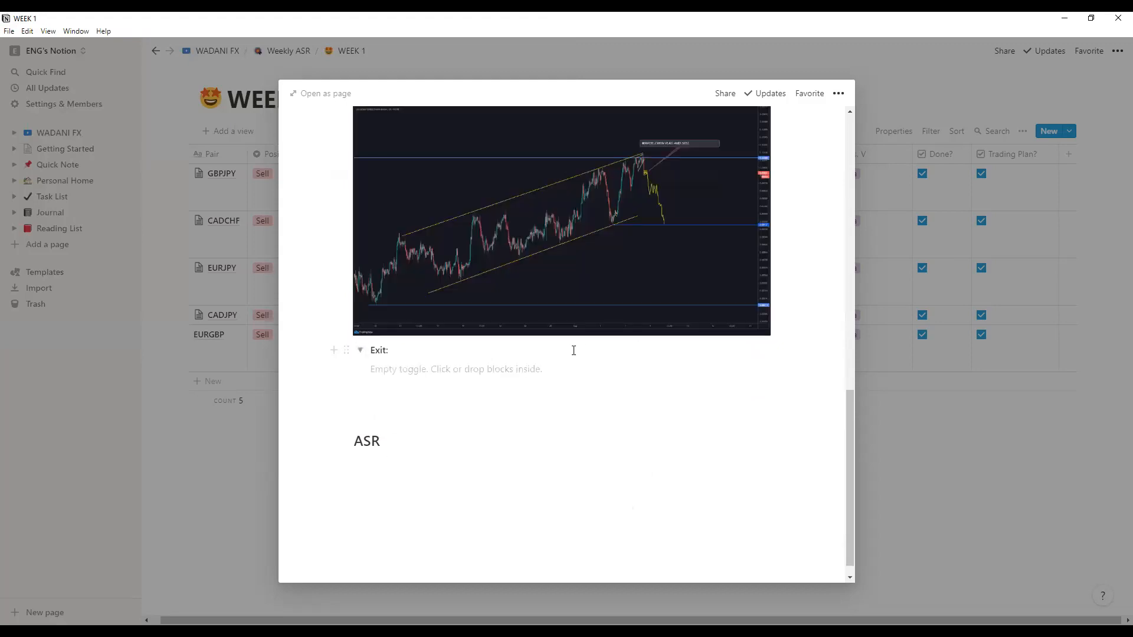
scroll(560, 336, "down", 1)
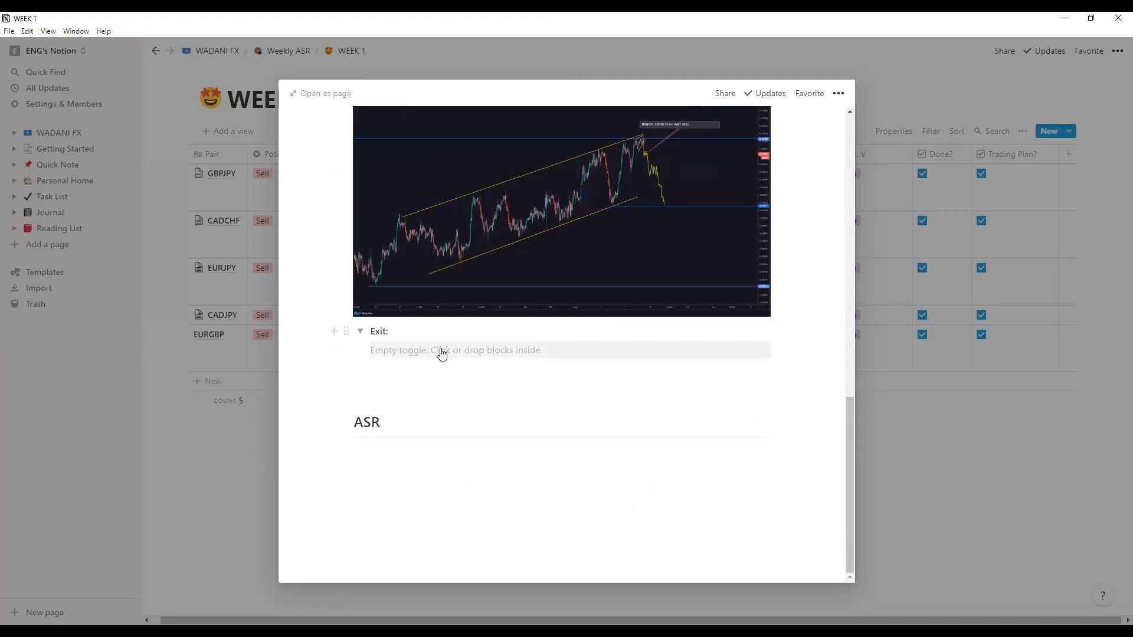
left_click(360, 331)
left_click(357, 352)
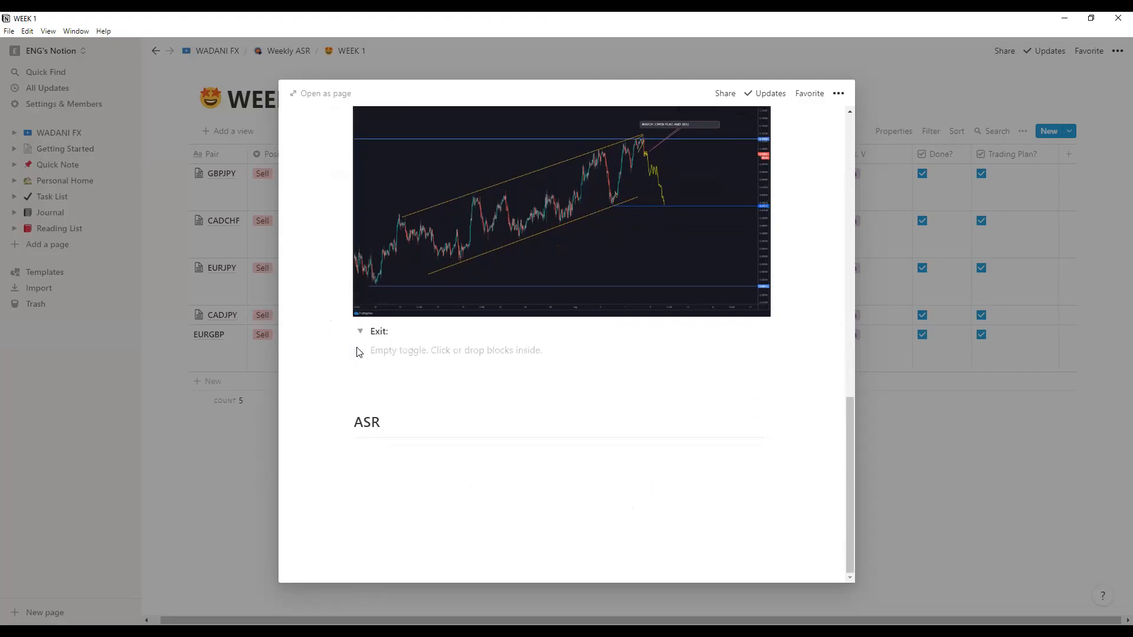
left_click(427, 358)
type("/")
scroll(437, 413, "down", 3)
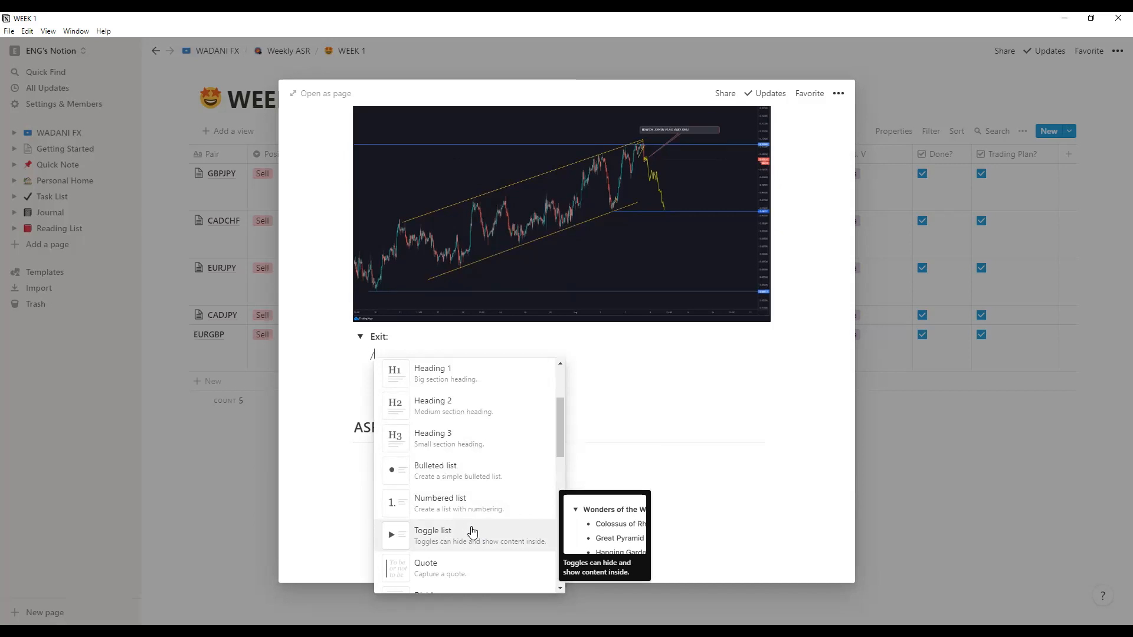
scroll(475, 534, "down", 4)
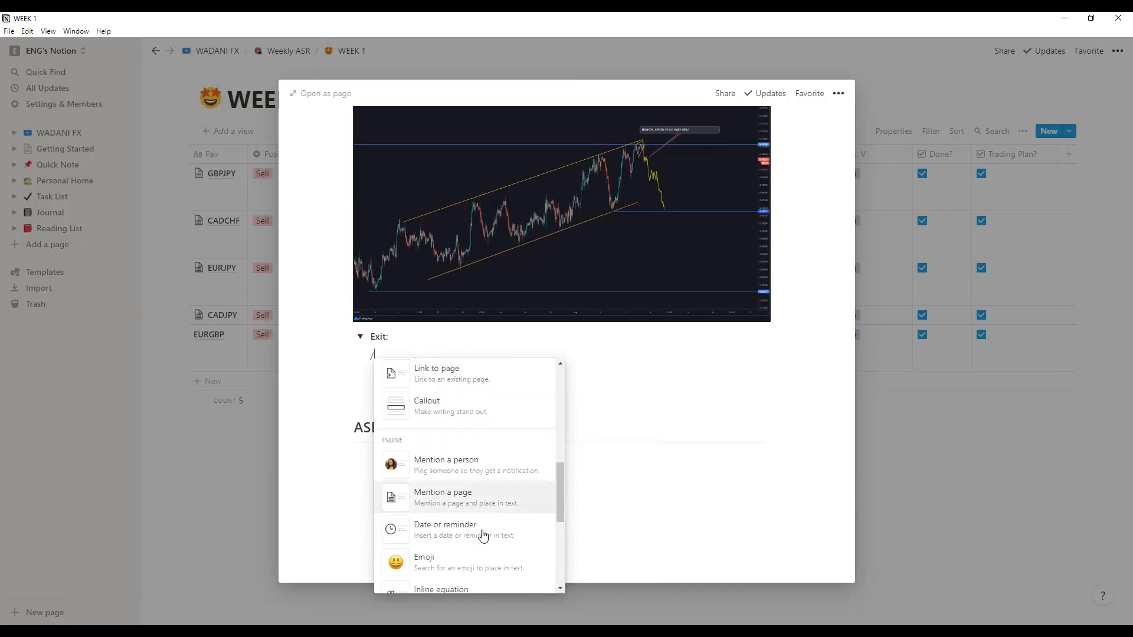
scroll(474, 503, "down", 3)
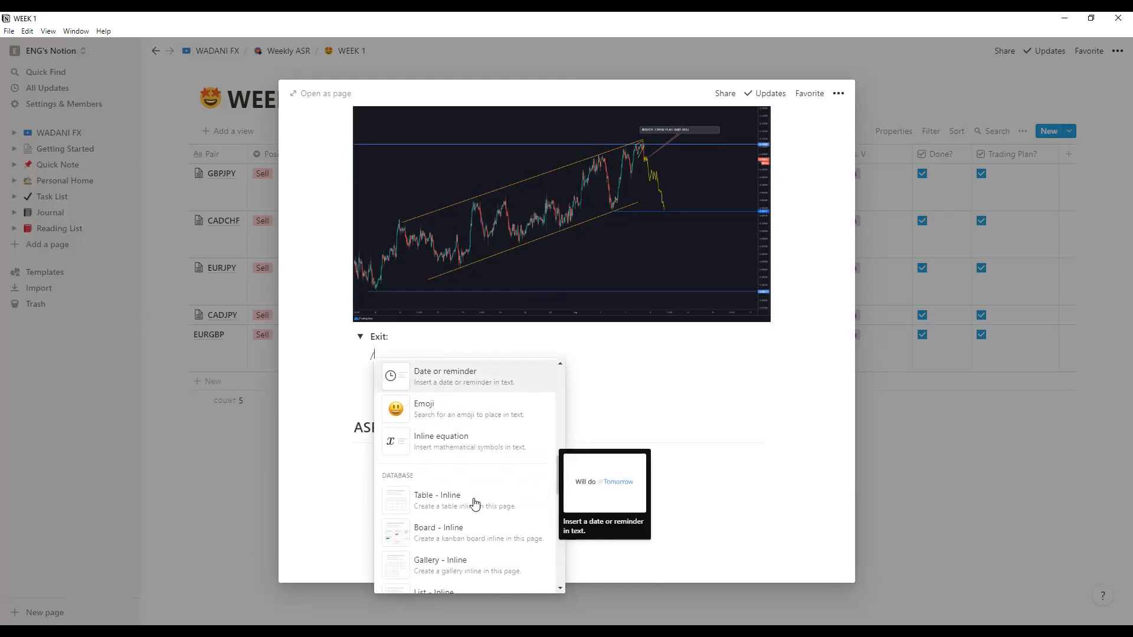
scroll(473, 503, "down", 7)
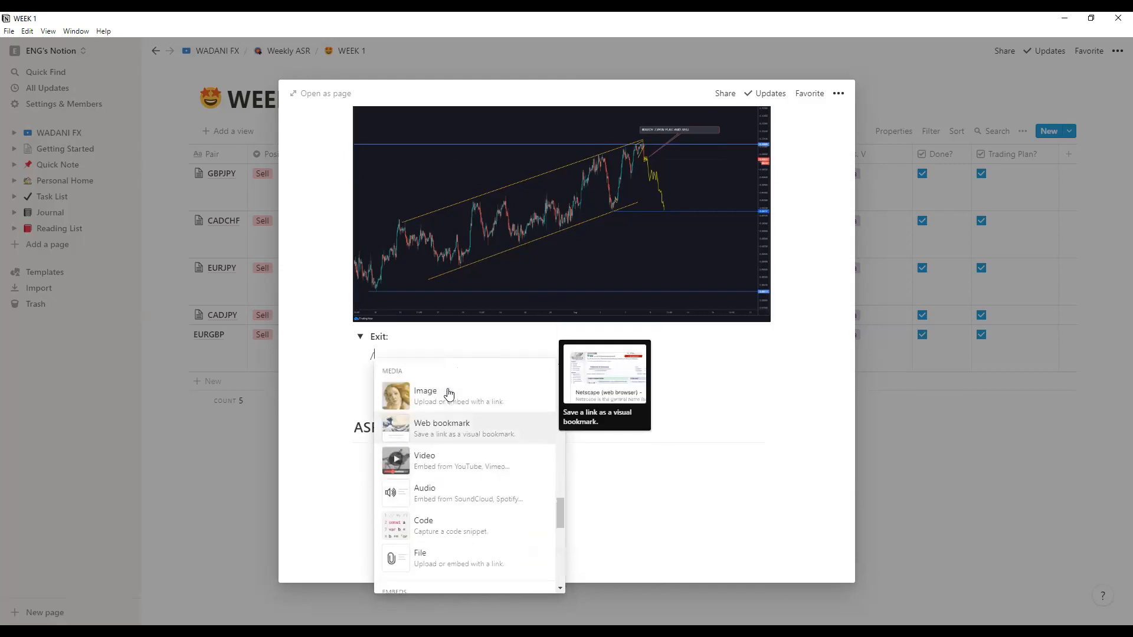
left_click(448, 393)
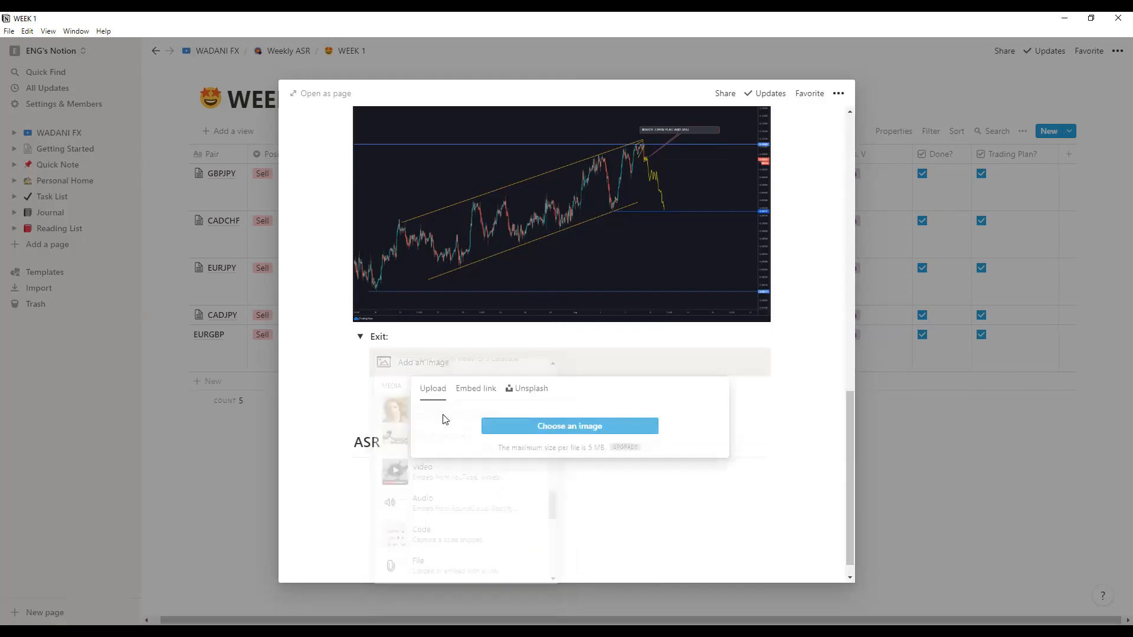
Step: Upload CADCHF AFTR from the Desktop folder JOURNALING NOTIN THIS WEEK2 into the Exit image block
left_click(588, 432)
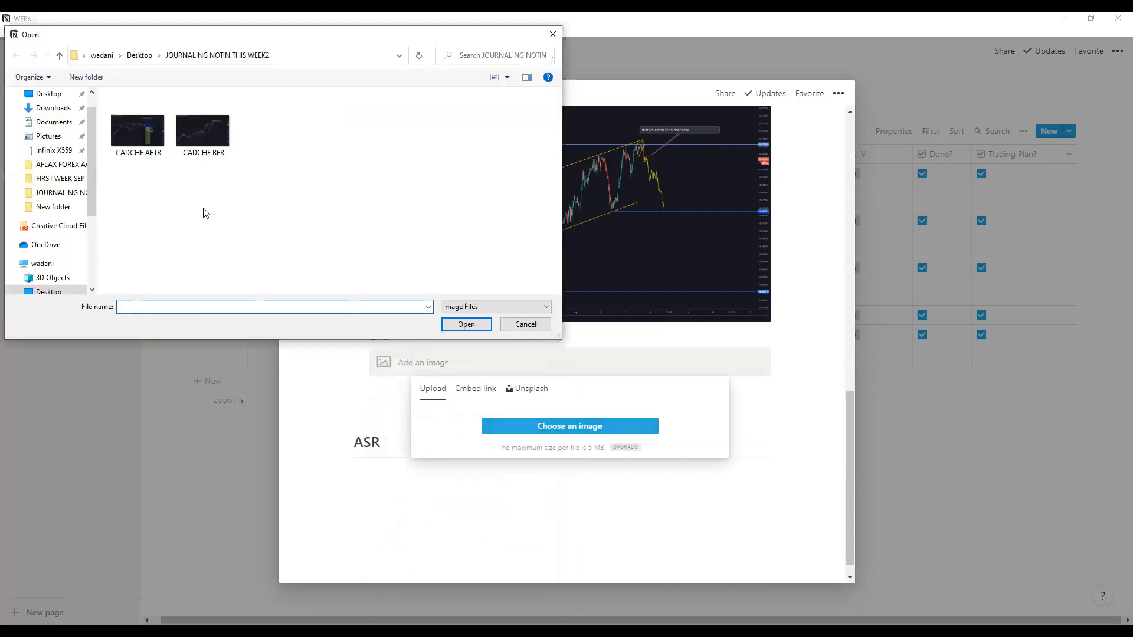
left_click(50, 96)
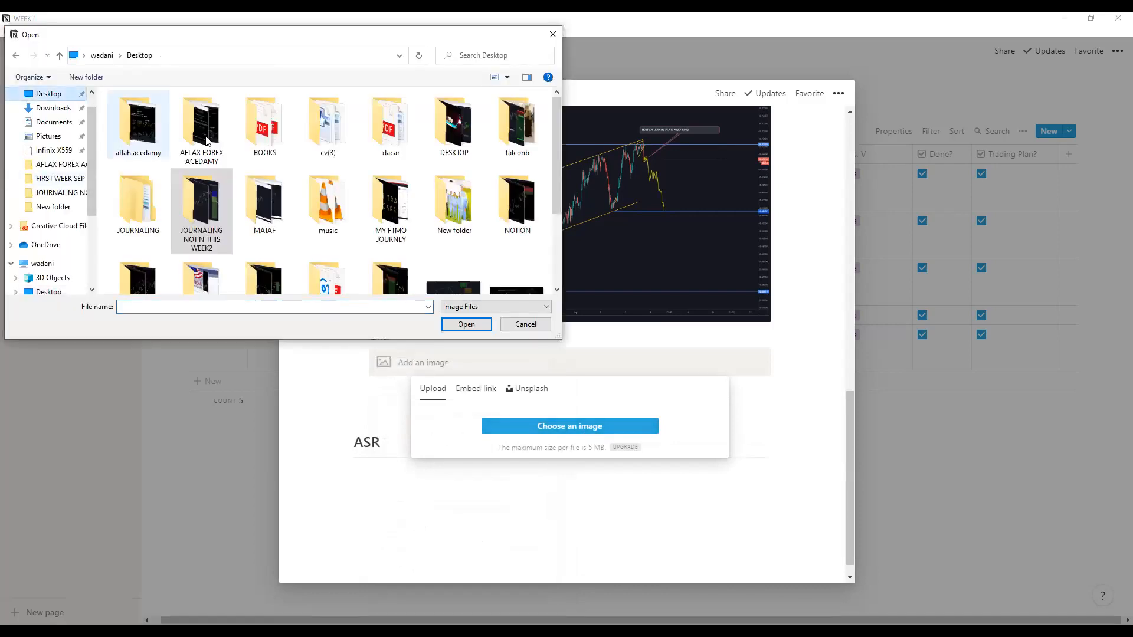
double_click(206, 227)
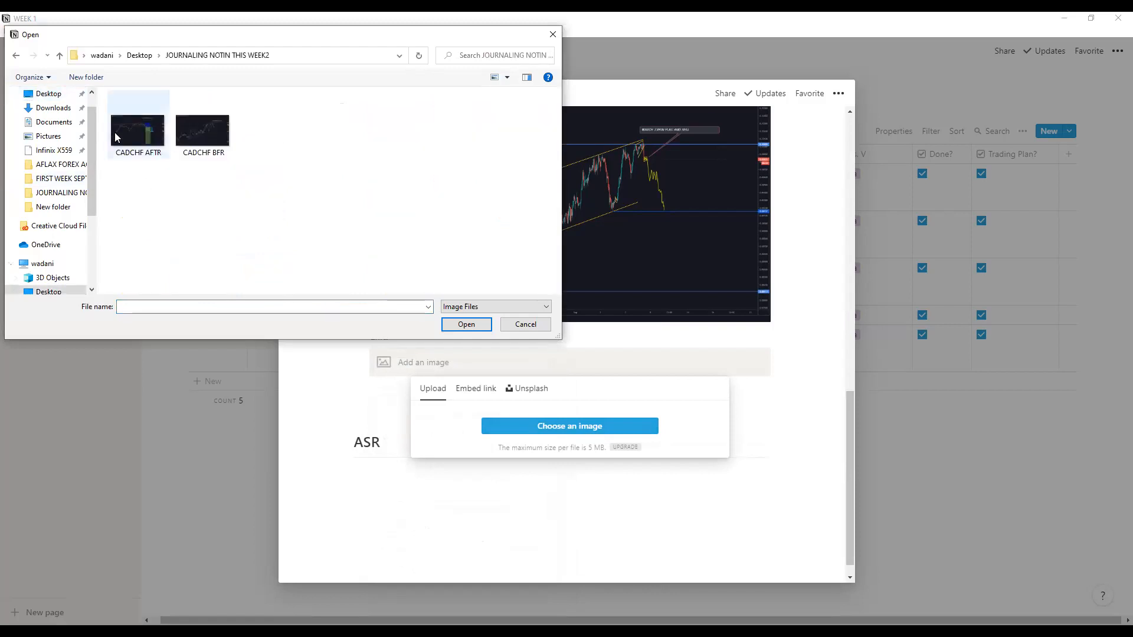
left_click(130, 143)
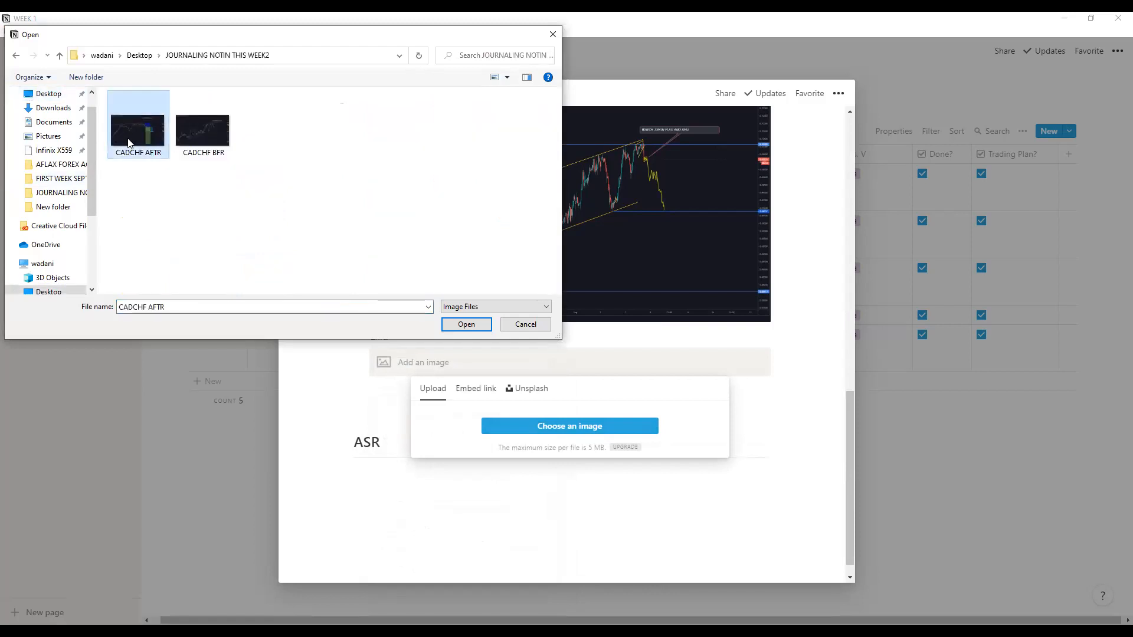
left_click(466, 325)
scroll(694, 434, "down", 2)
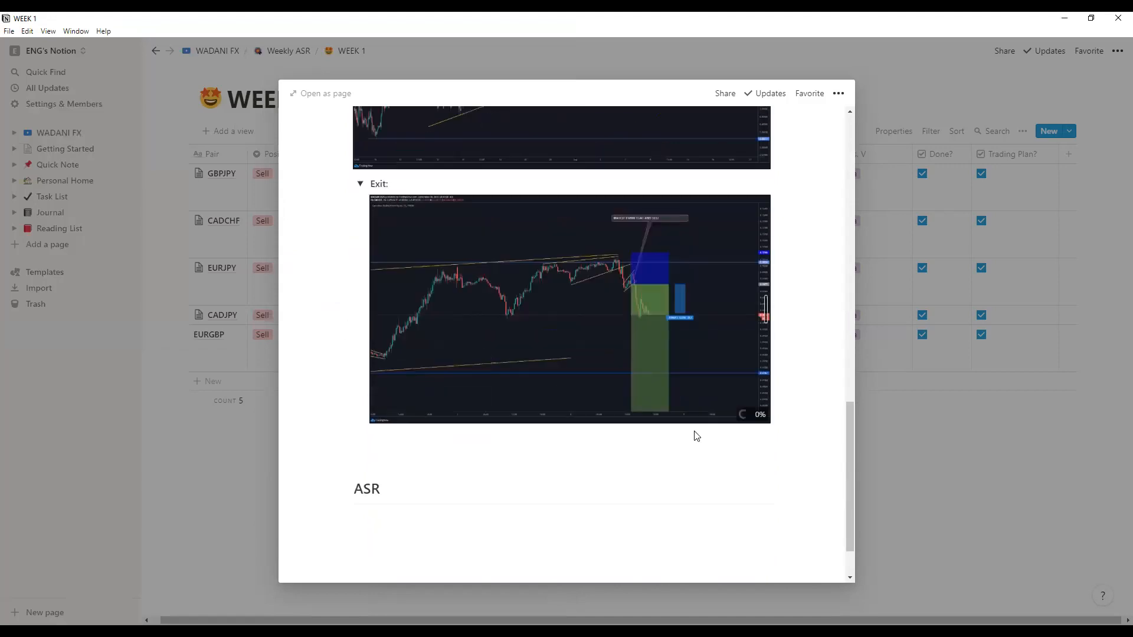
scroll(678, 326, "up", 2)
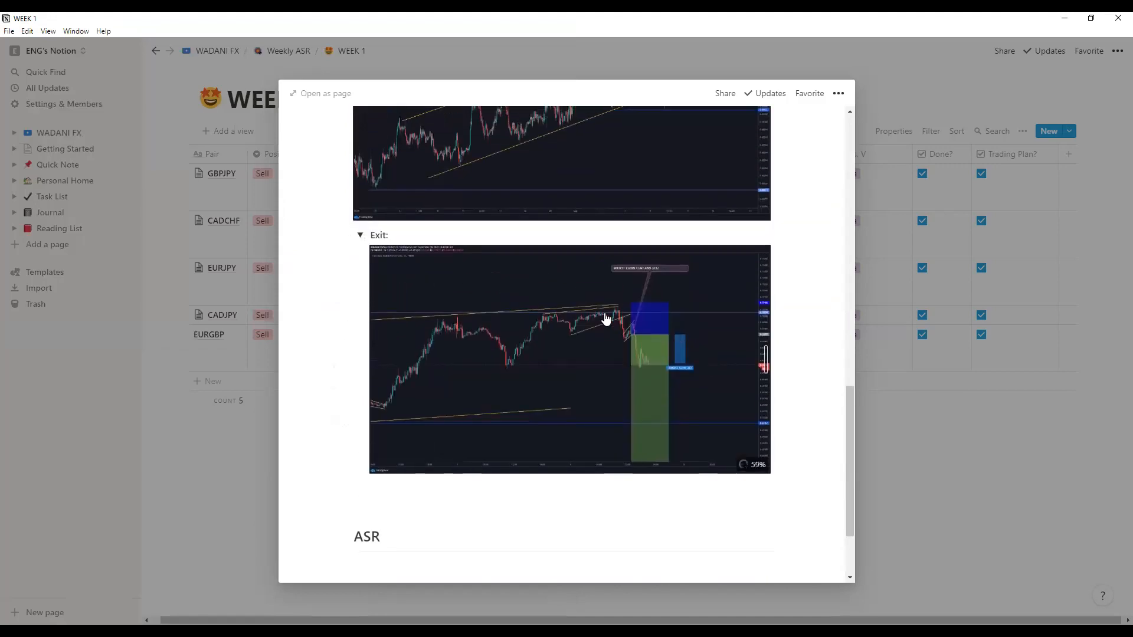
Step: View the Exit chart image at full screen, then close the enlarged view
left_click(537, 364)
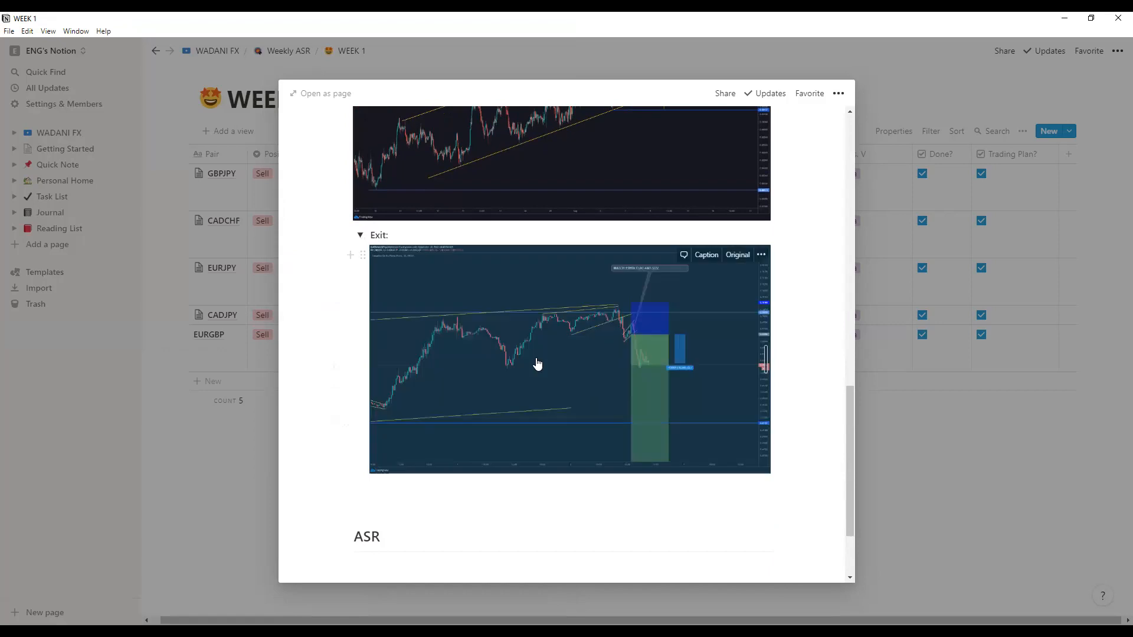
left_click(537, 364)
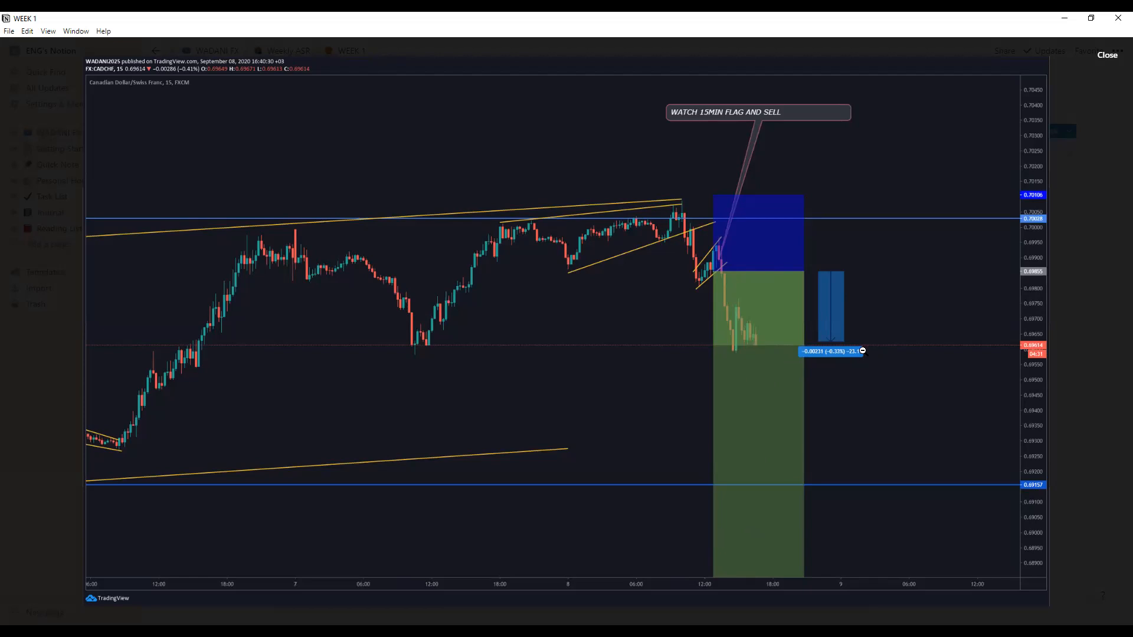
left_click(840, 346)
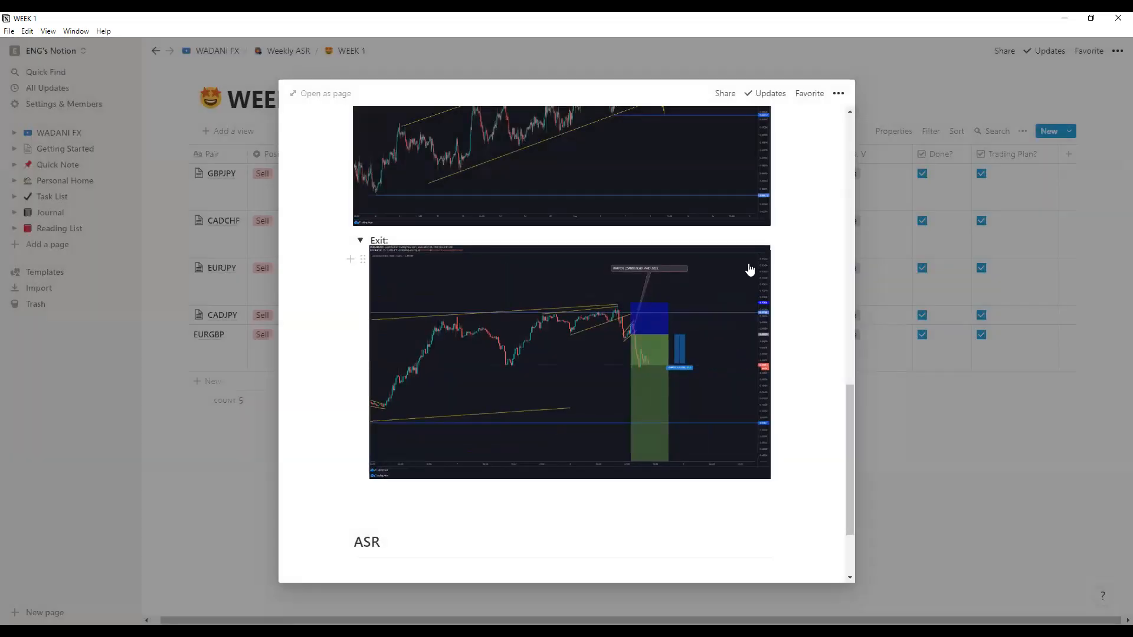
Step: Extend the ASR heading to read "ASR = EMOTION HGFSDHFGHGK" and close the GBPJPY entry
scroll(413, 531, "down", 1)
left_click(499, 417)
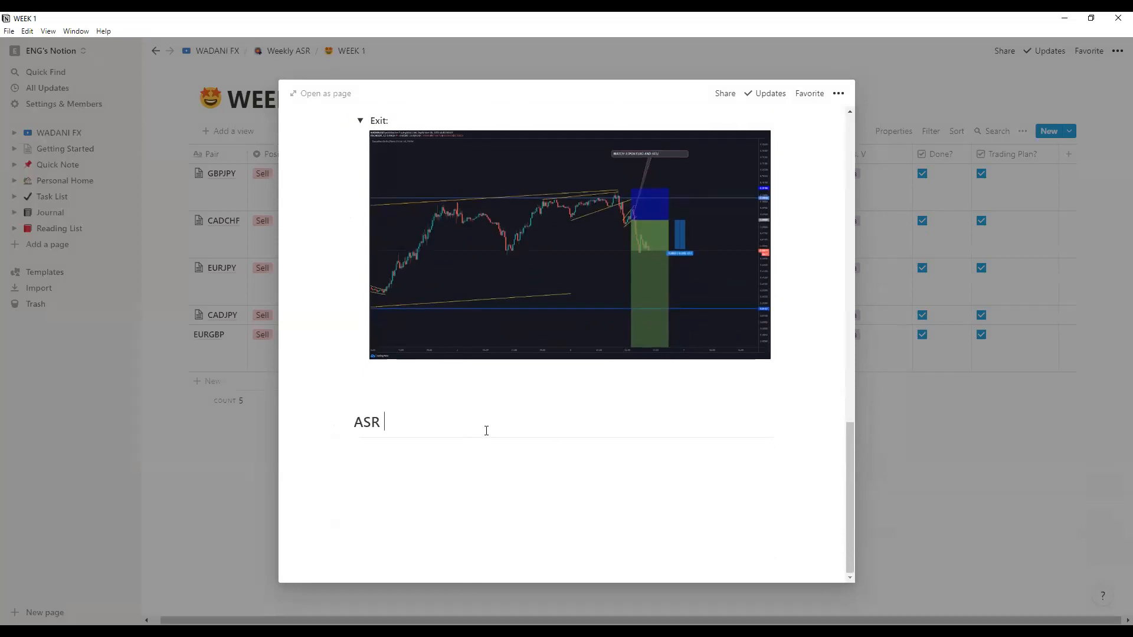
type("=")
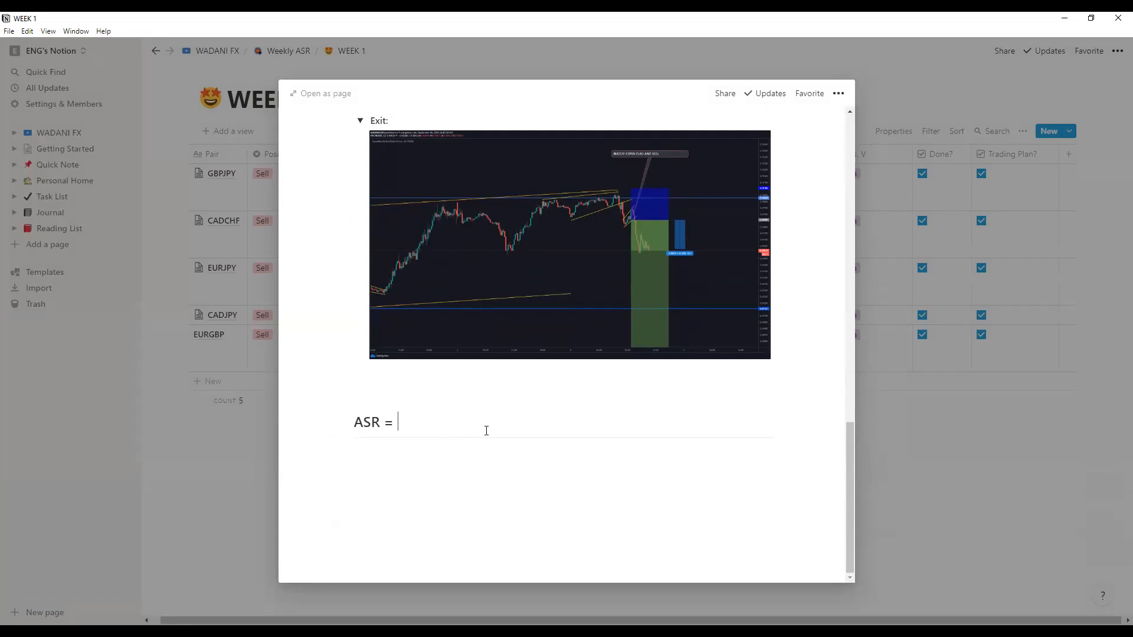
type("EMOTION")
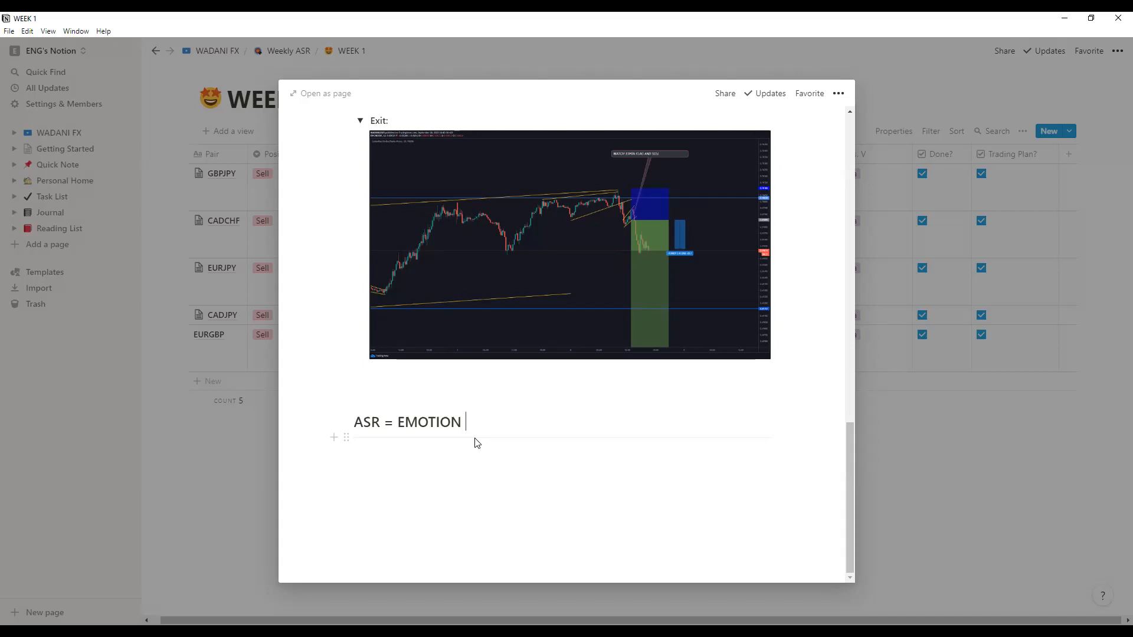
type("HGFSDHFGHGK")
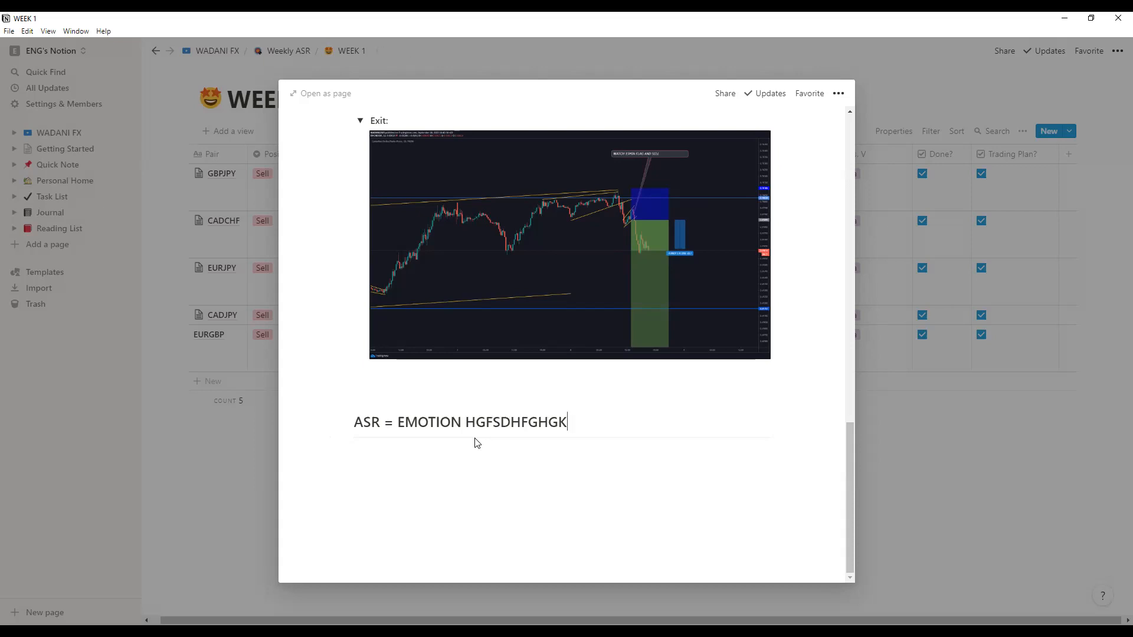
left_click(943, 483)
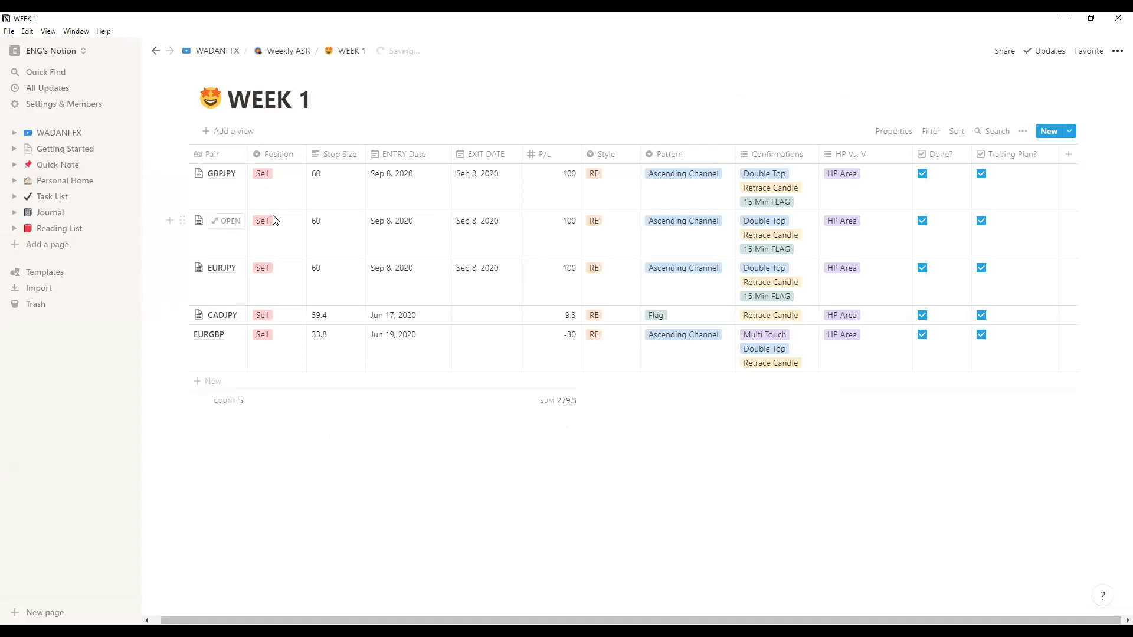
Step: Open the CADCHF entry, look through its properties and screenshot sections, and return to the WEEK 1 table
left_click(231, 222)
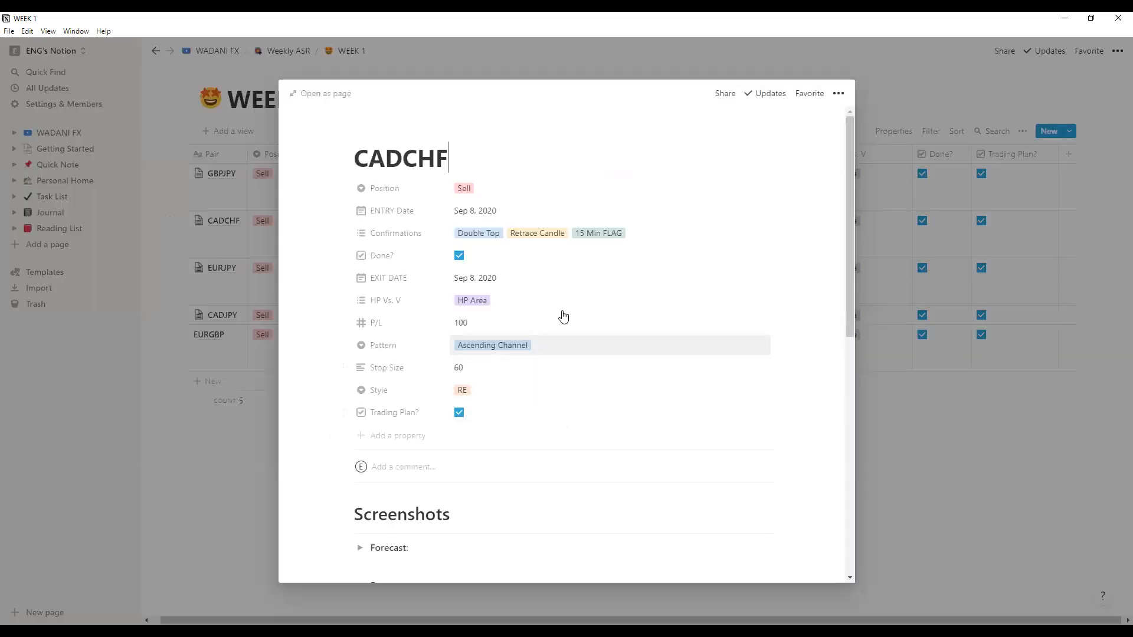
scroll(546, 331, "down", 4)
scroll(555, 413, "down", 5)
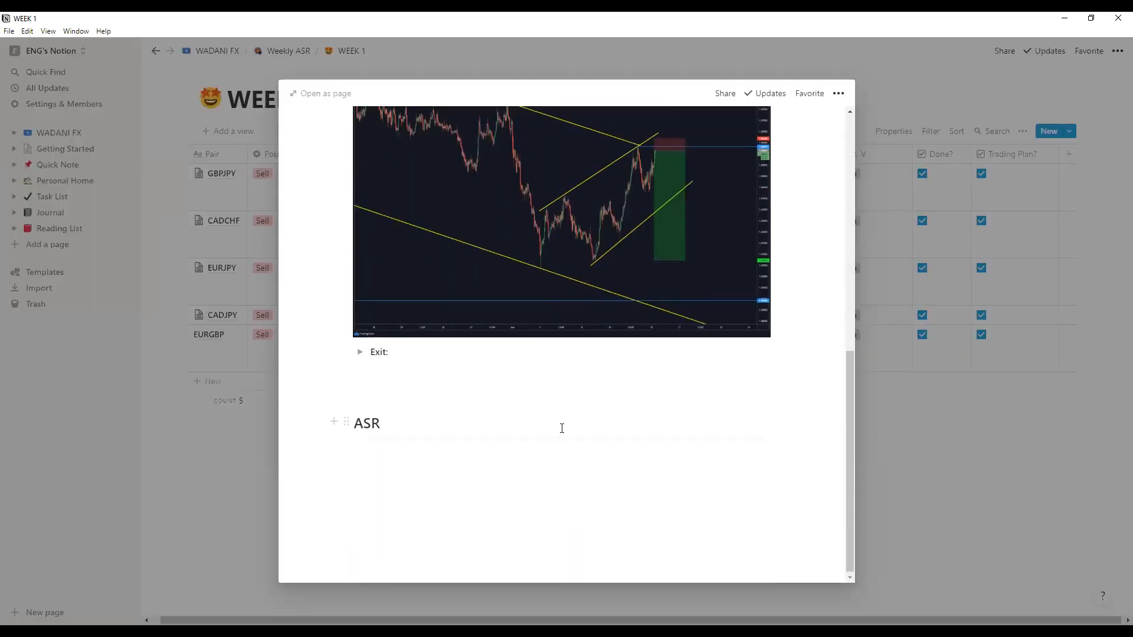
scroll(561, 427, "up", 10)
scroll(523, 366, "down", 5)
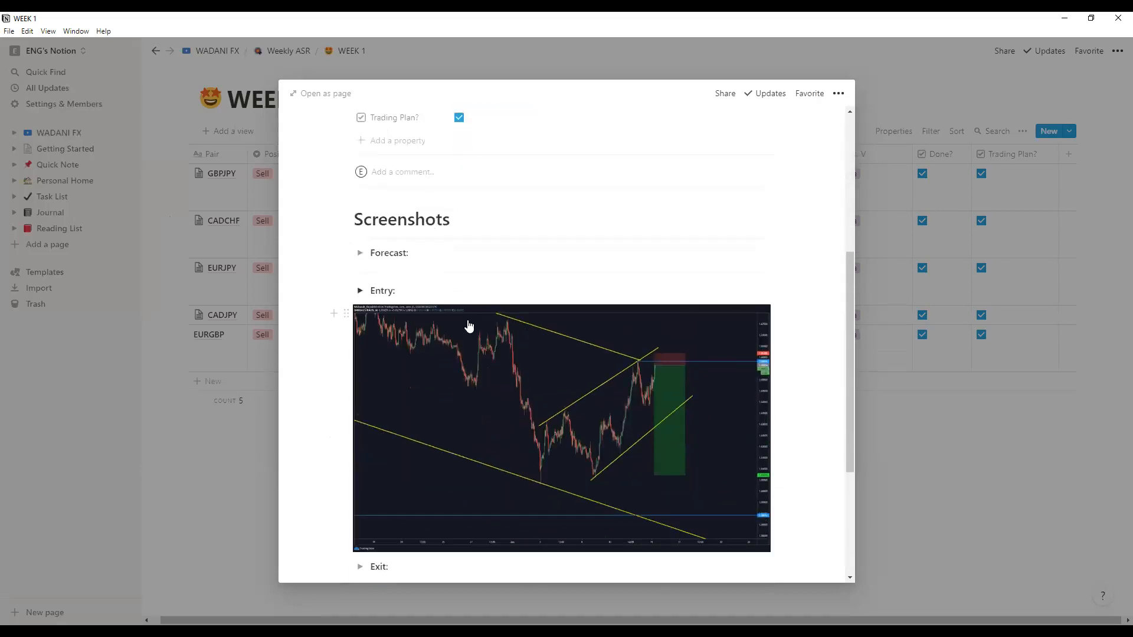
scroll(328, 458, "up", 4)
left_click(237, 468)
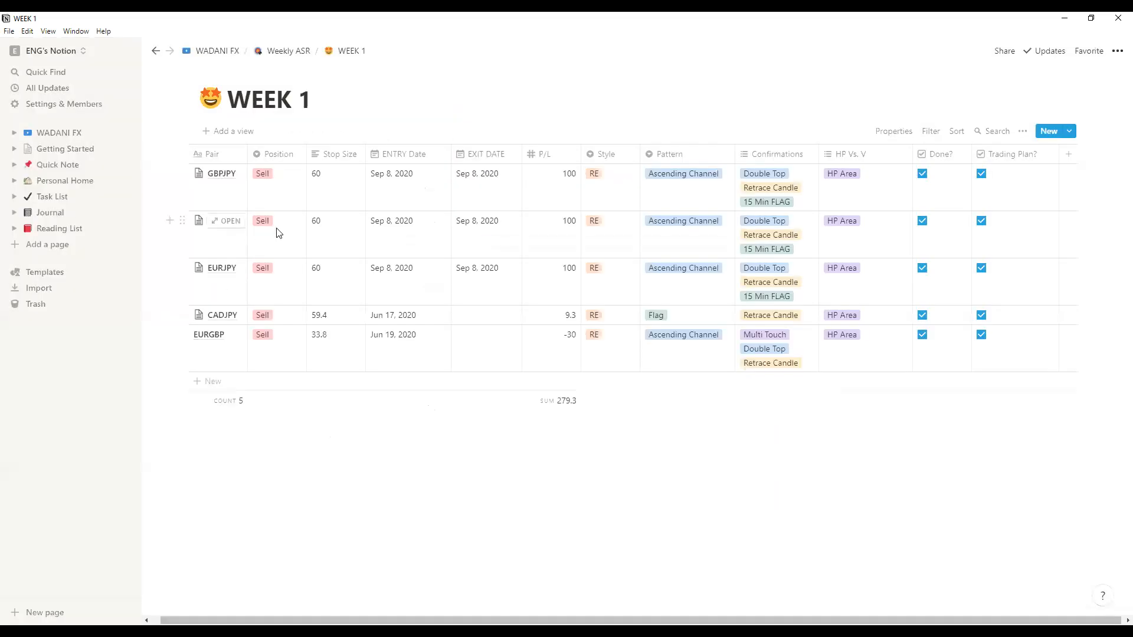
Step: In the CADCHF row, set the position to Buy and the stop size to 30
left_click(276, 229)
left_click(279, 260)
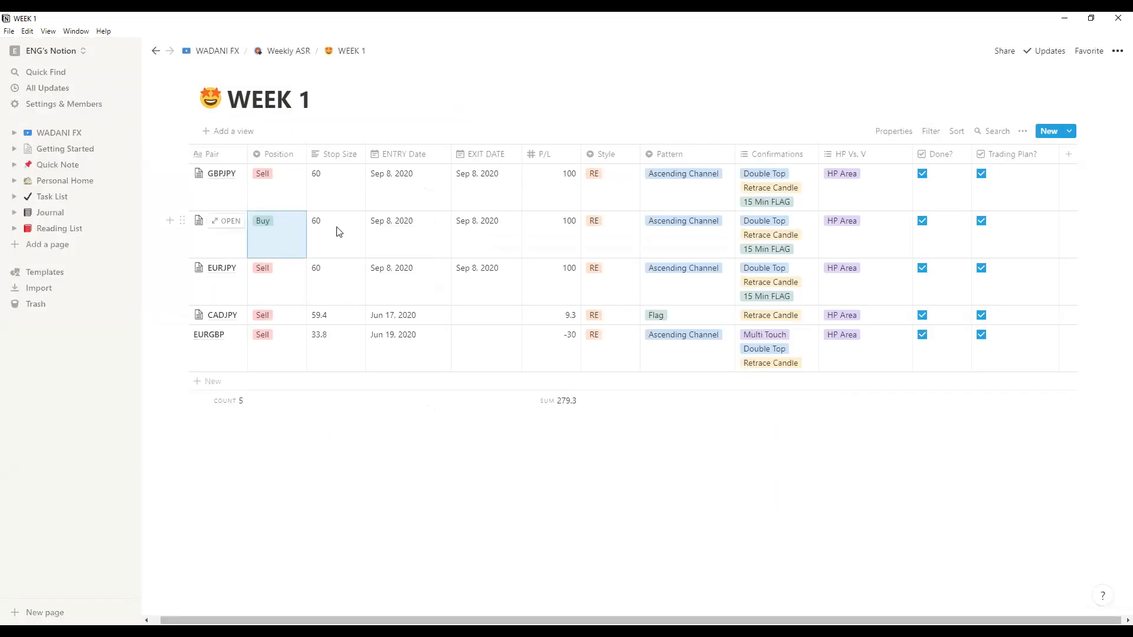
left_click(340, 232)
key("BackSpace")
key("BackSpace")
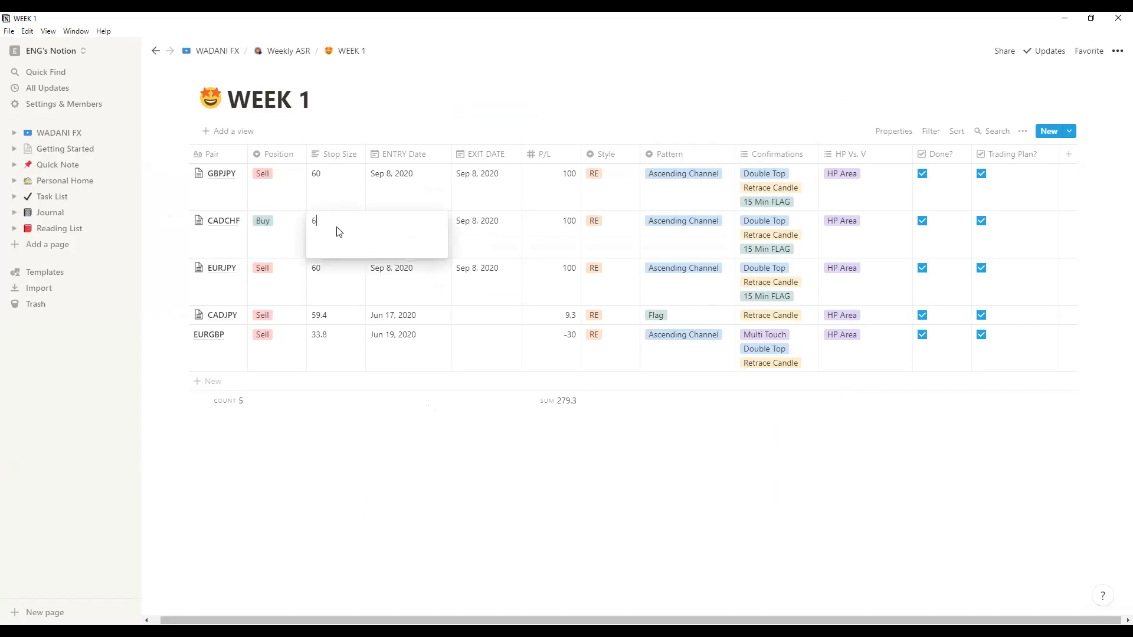
type("30")
key("Return")
Step: In the CADCHF row, set the entry date to Sep 10, 2020 and the exit date to Sep 12, 2020
left_click(447, 229)
left_click(463, 353)
key("Escape")
left_click(493, 245)
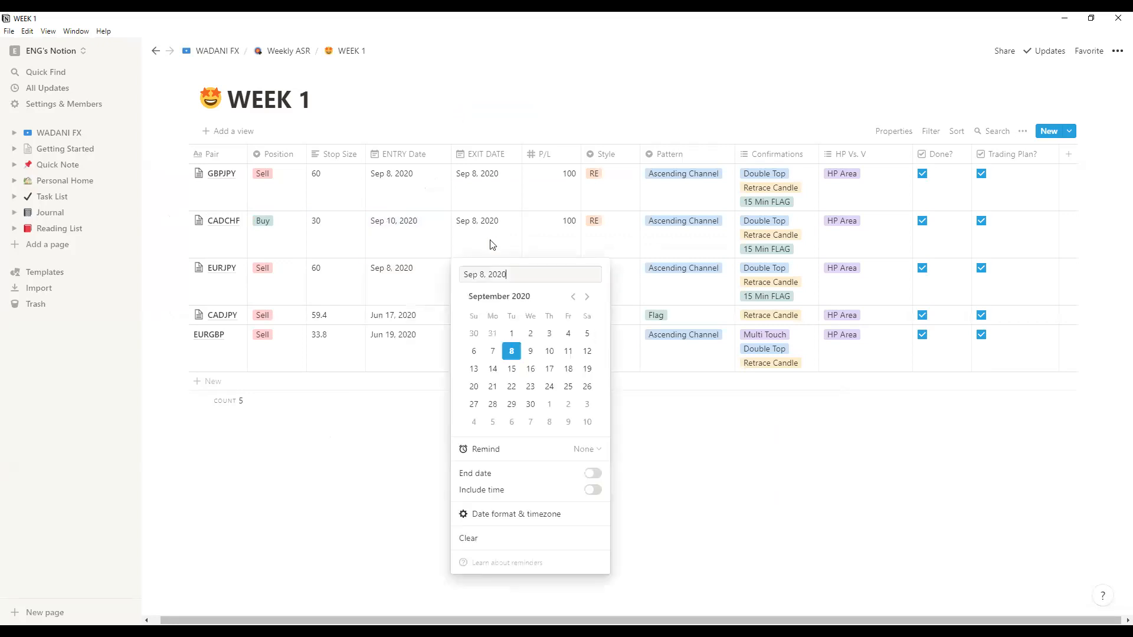
left_click(587, 352)
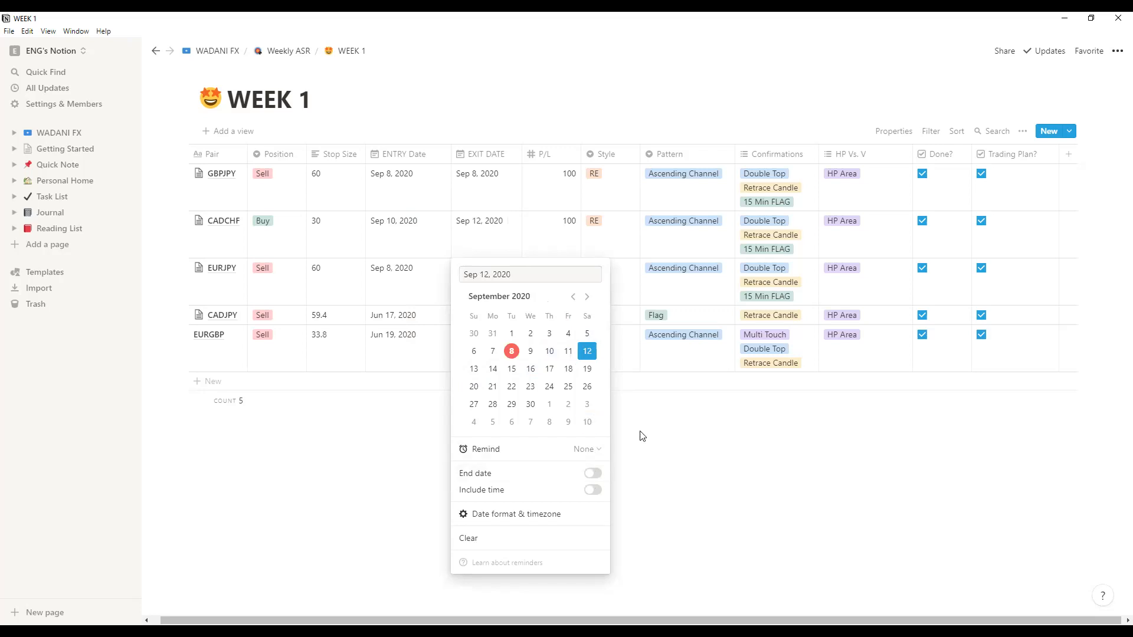
key("Escape")
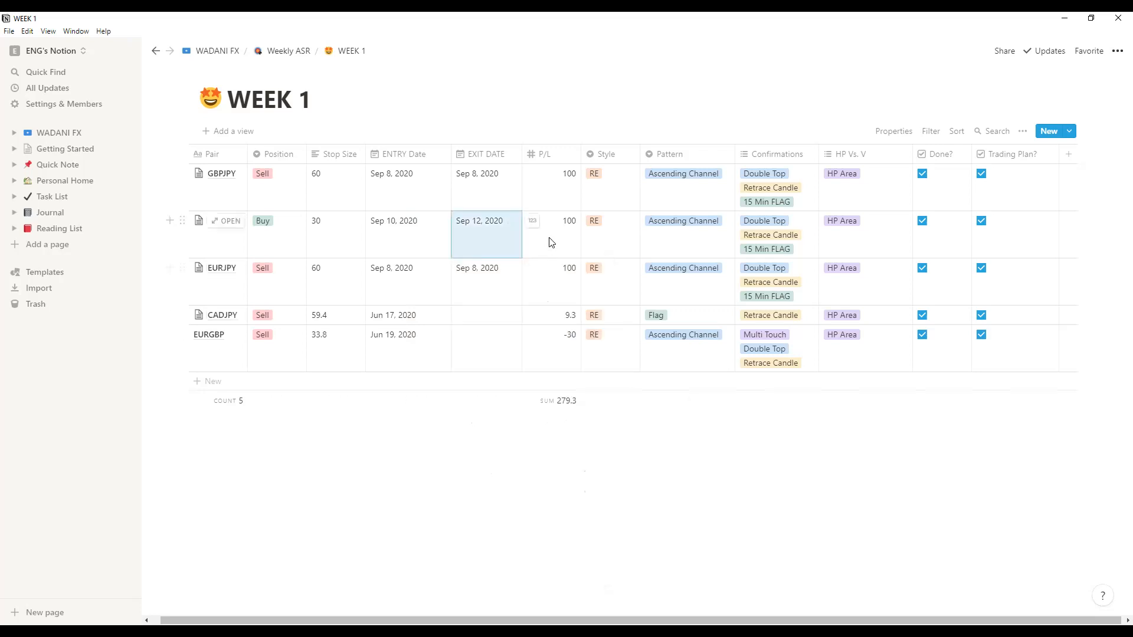
Step: Set the CADCHF trade's P/L to 200
left_click(565, 240)
key("BackSpace")
key("BackSpace")
type("200")
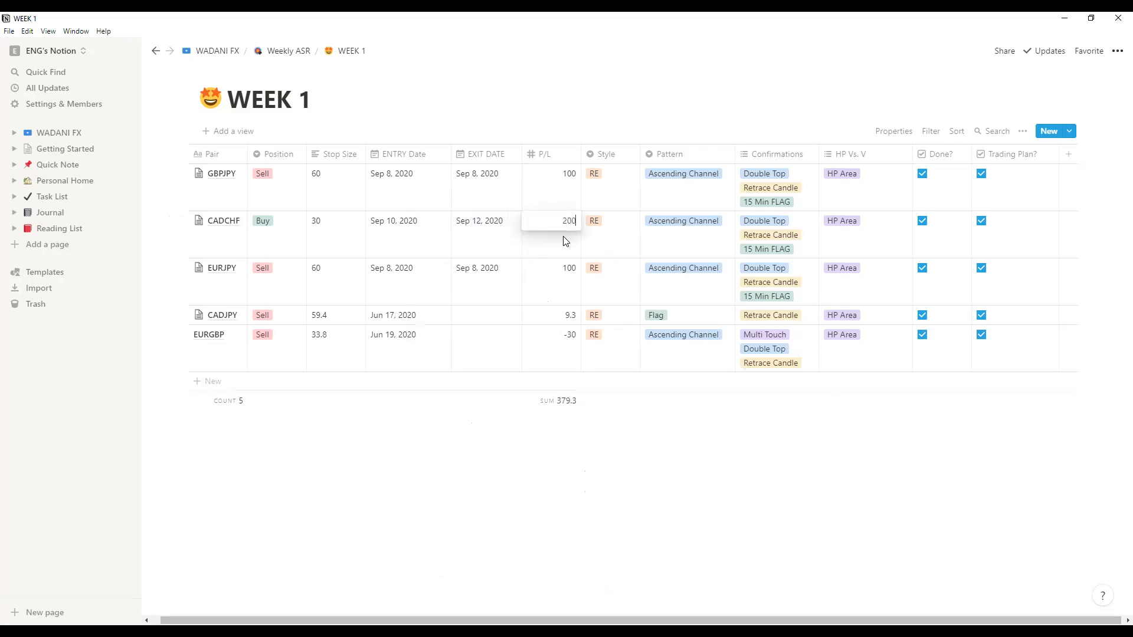
key("Escape")
Step: Set the CADCHF trade's style to RRE and its pattern to Descending Channel
left_click(613, 237)
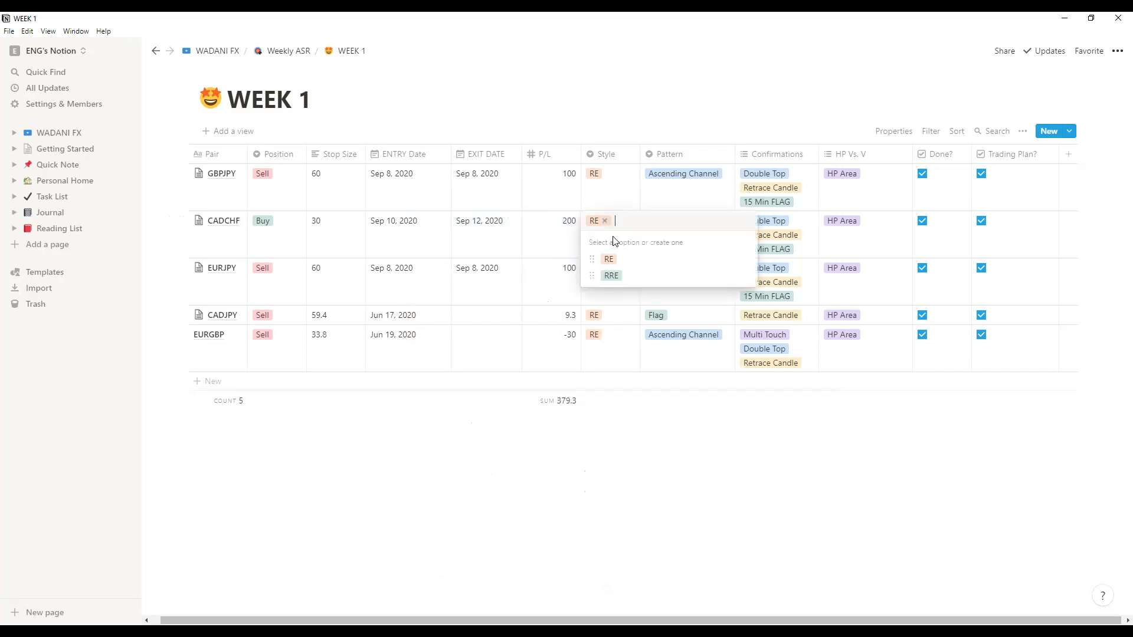
left_click(613, 277)
left_click(684, 228)
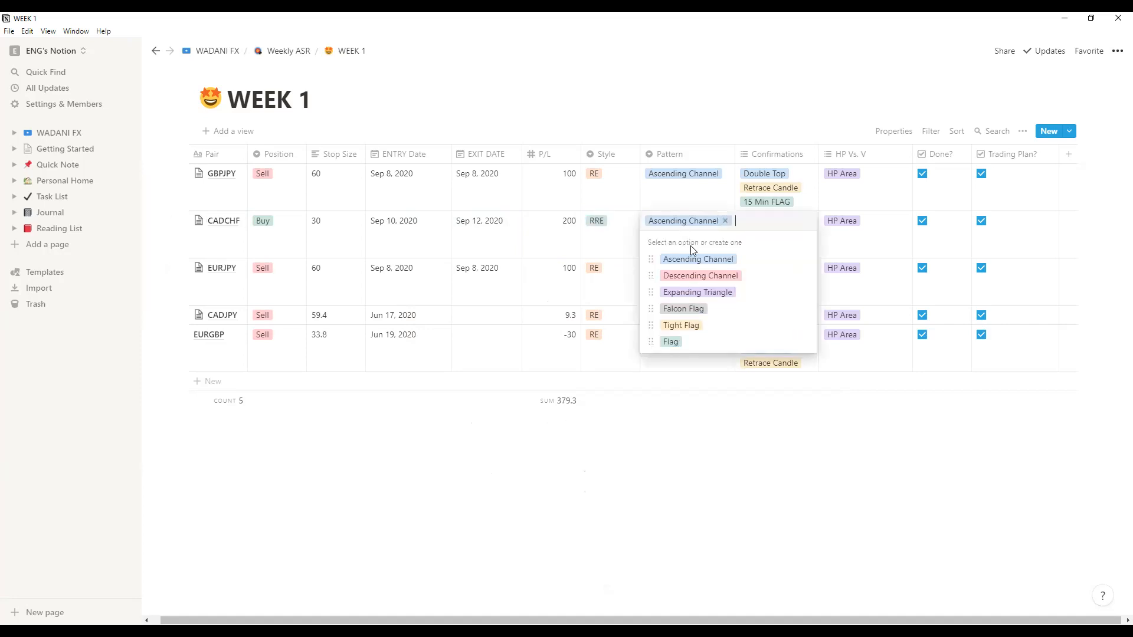
left_click(699, 276)
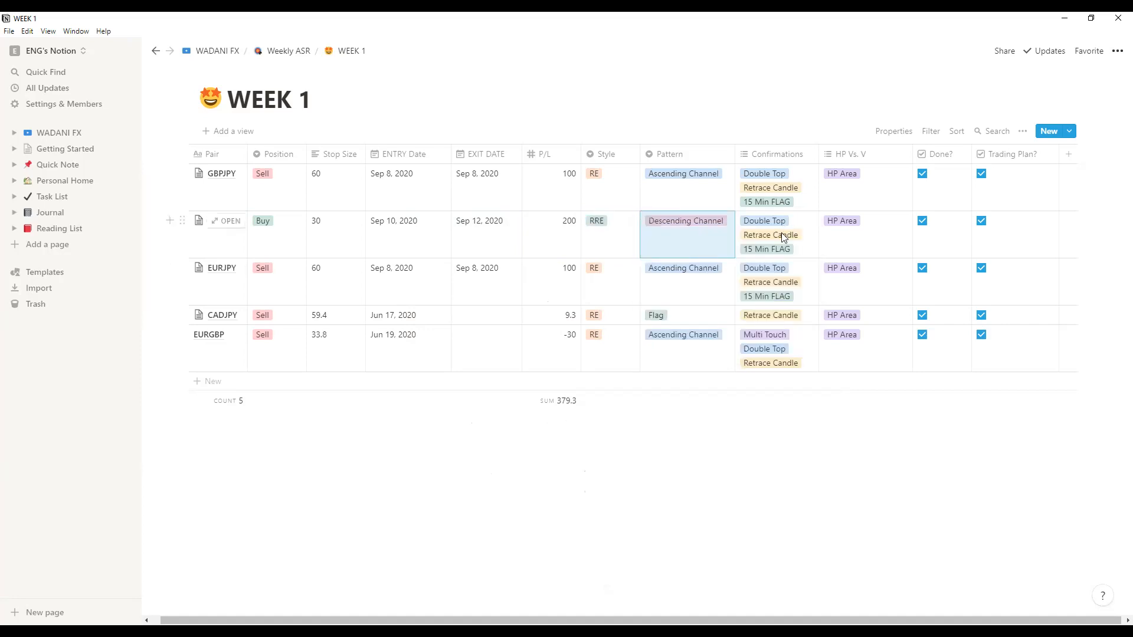
Step: Replace all of the CADCHF trade's confirmations with Double Bottom and Arcing Nature
left_click(781, 233)
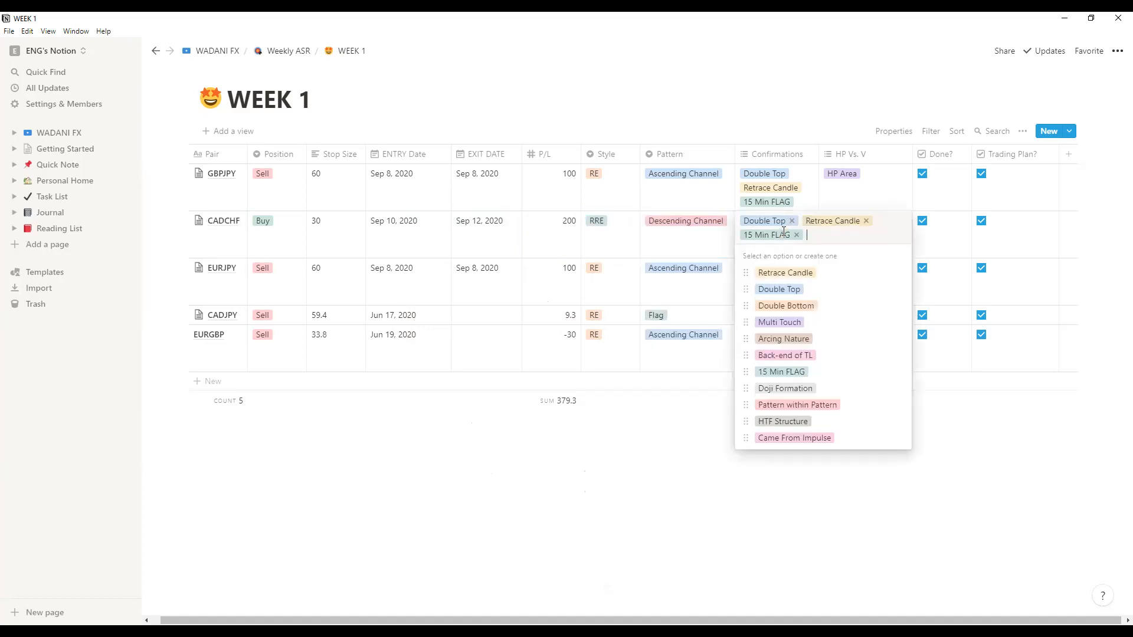
left_click(866, 222)
left_click(859, 221)
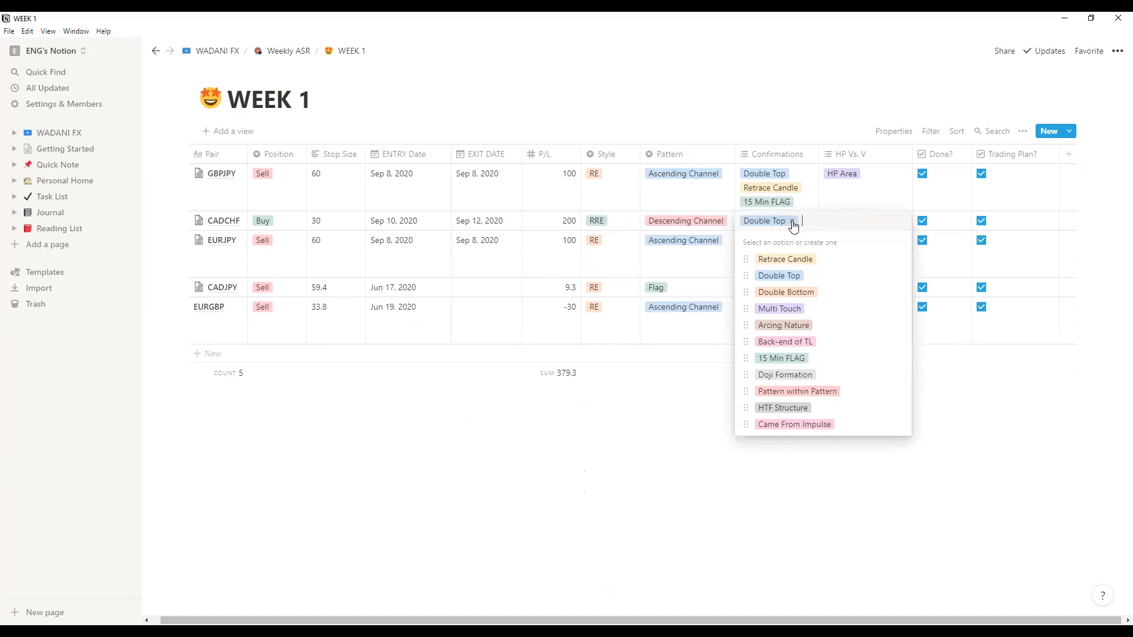
left_click(792, 221)
left_click(804, 295)
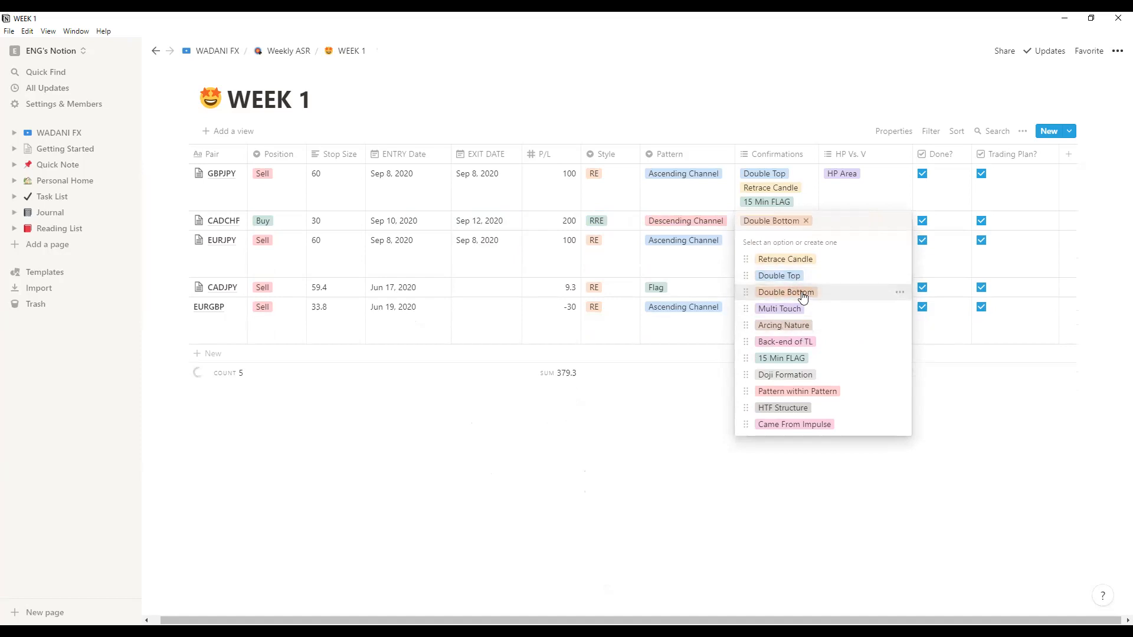
left_click(799, 327)
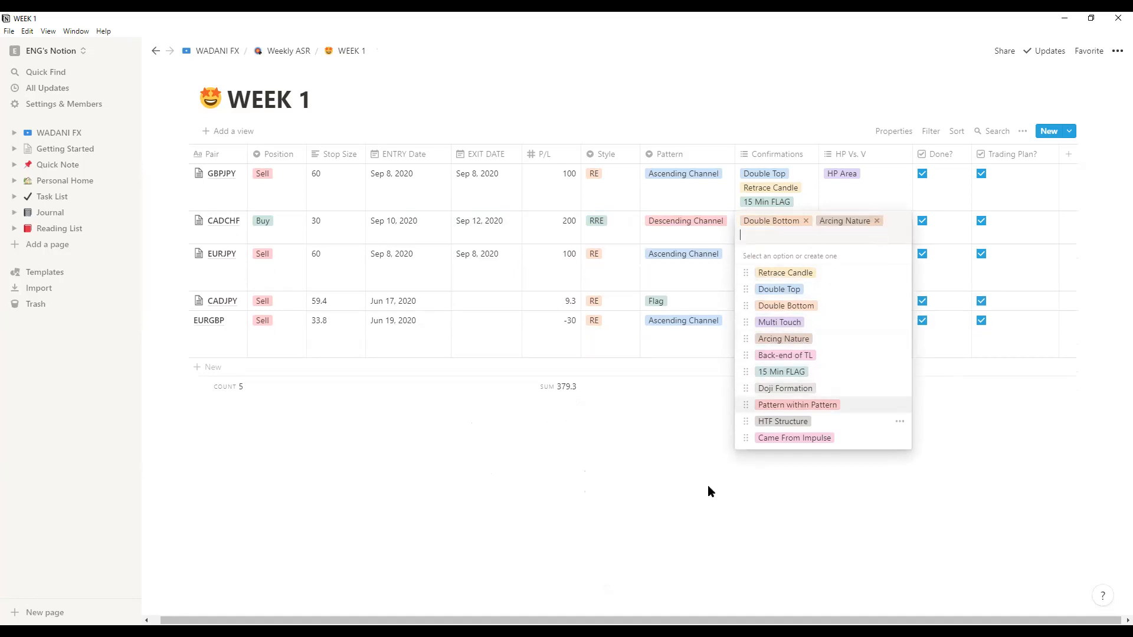
key("Escape")
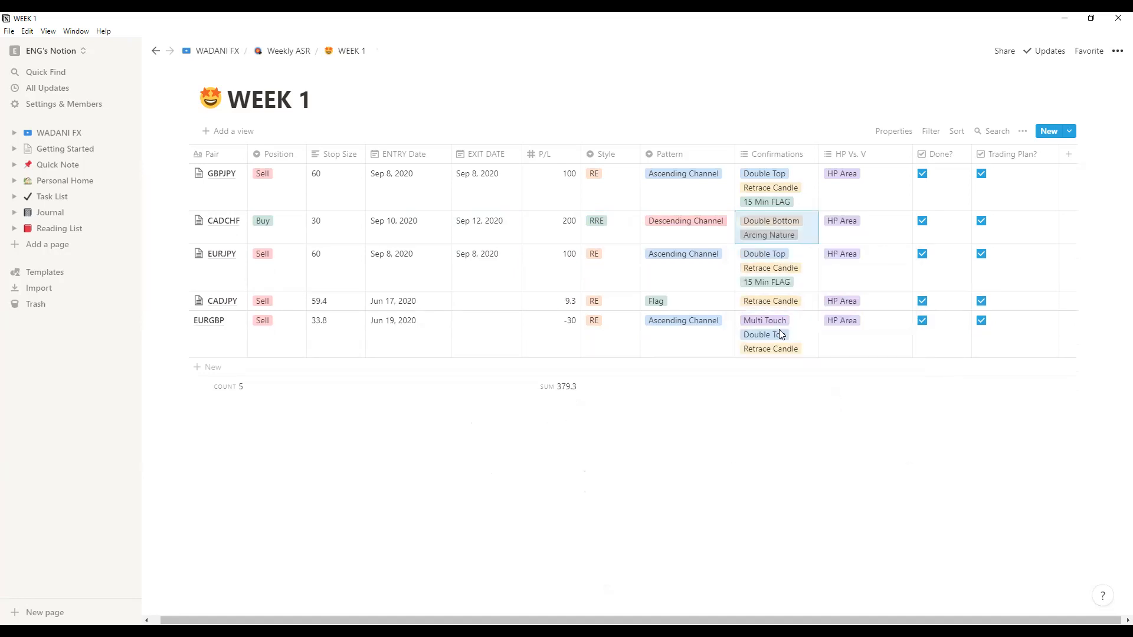
Step: Add V Area alongside HP Area in the CADCHF row's HP Vs. V property
left_click(865, 229)
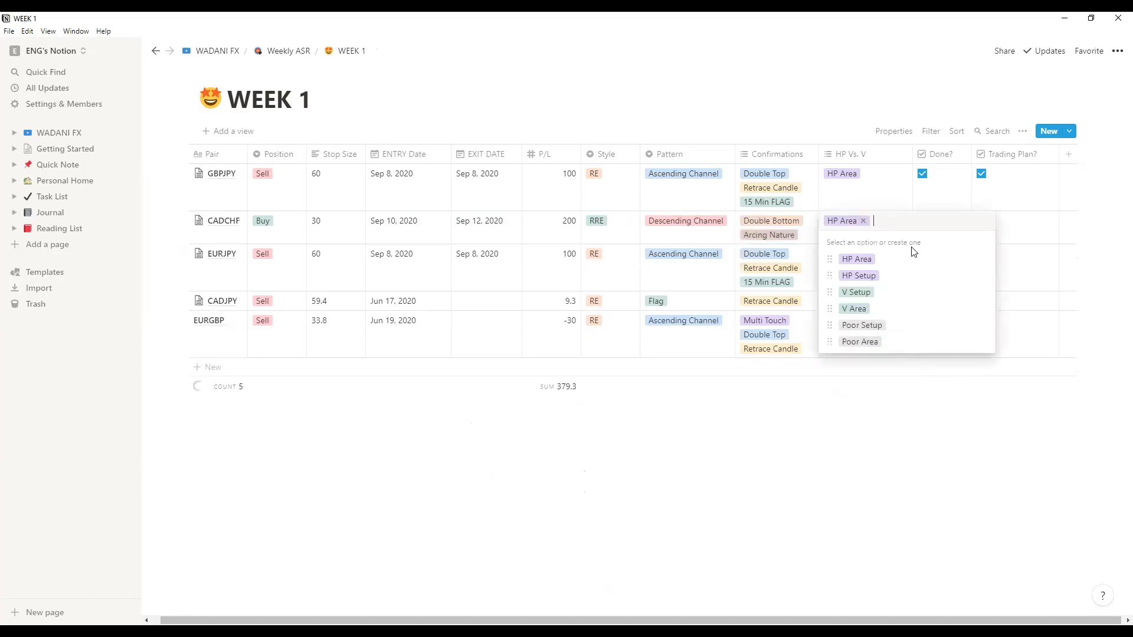
left_click(857, 293)
left_click(912, 221)
left_click(854, 309)
key("Escape")
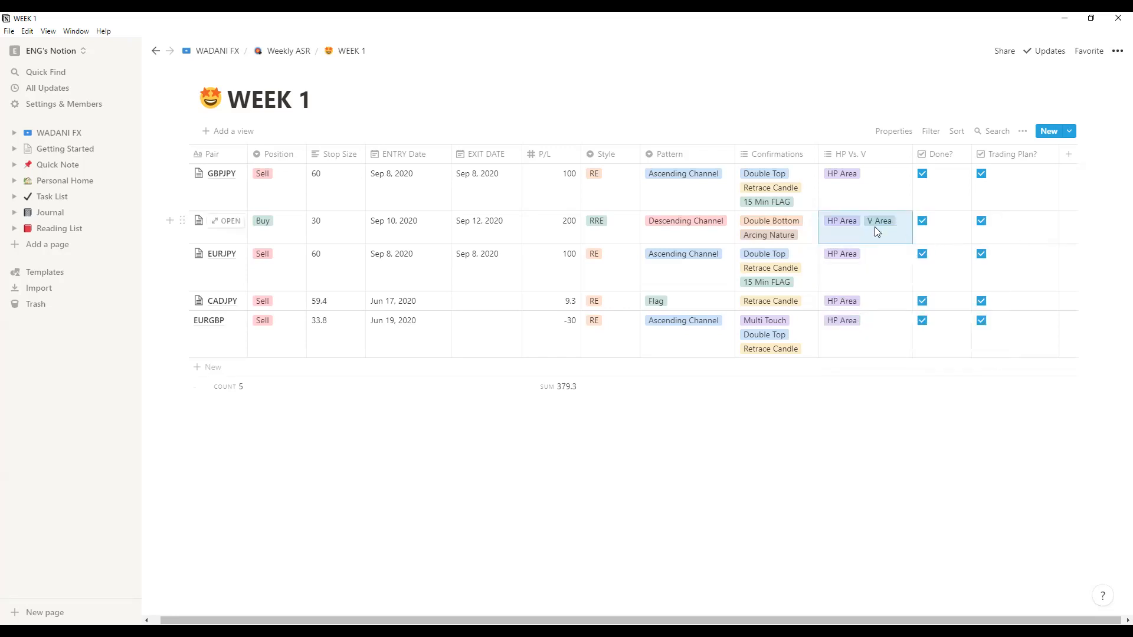
Step: Uncheck and re-check the Done? and Trading Plan? boxes in the CADCHF row
left_click(924, 222)
left_click(923, 221)
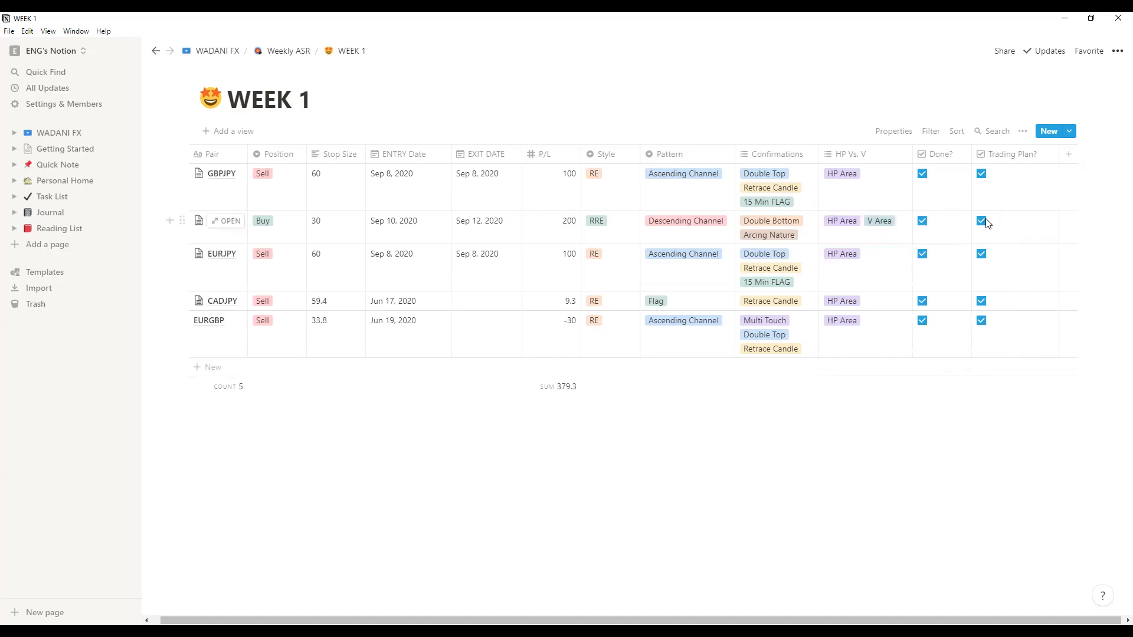
left_click(982, 221)
left_click(982, 221)
Step: Open the CADCHF entry and go to its Screenshots section
left_click(231, 220)
scroll(559, 265, "down", 8)
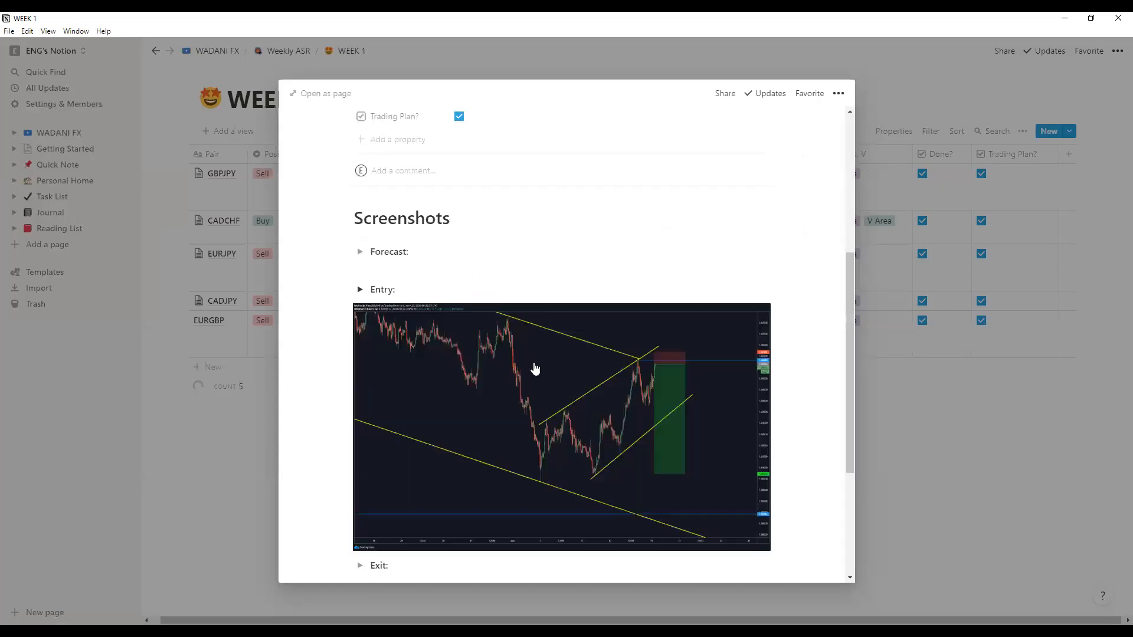
right_click(523, 213)
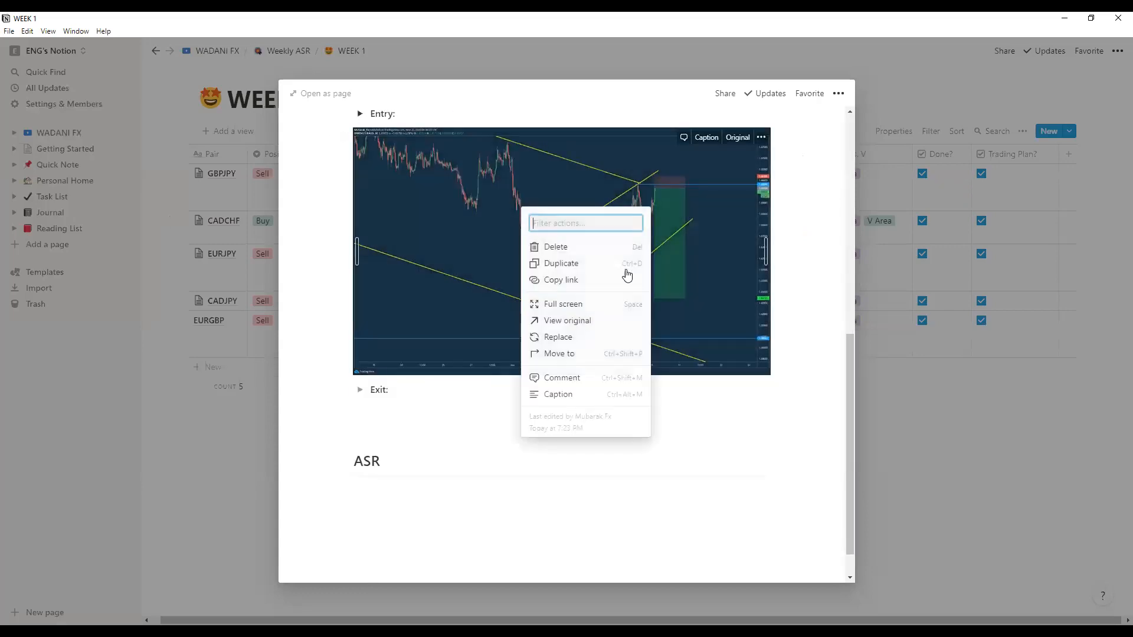
left_click(573, 338)
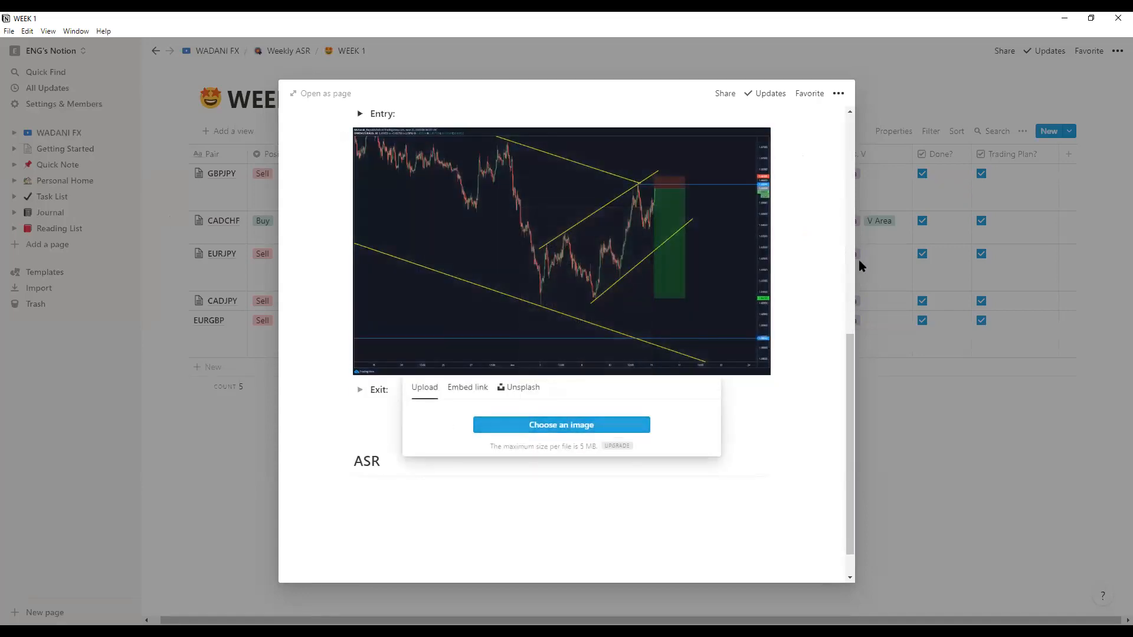
left_click(453, 179)
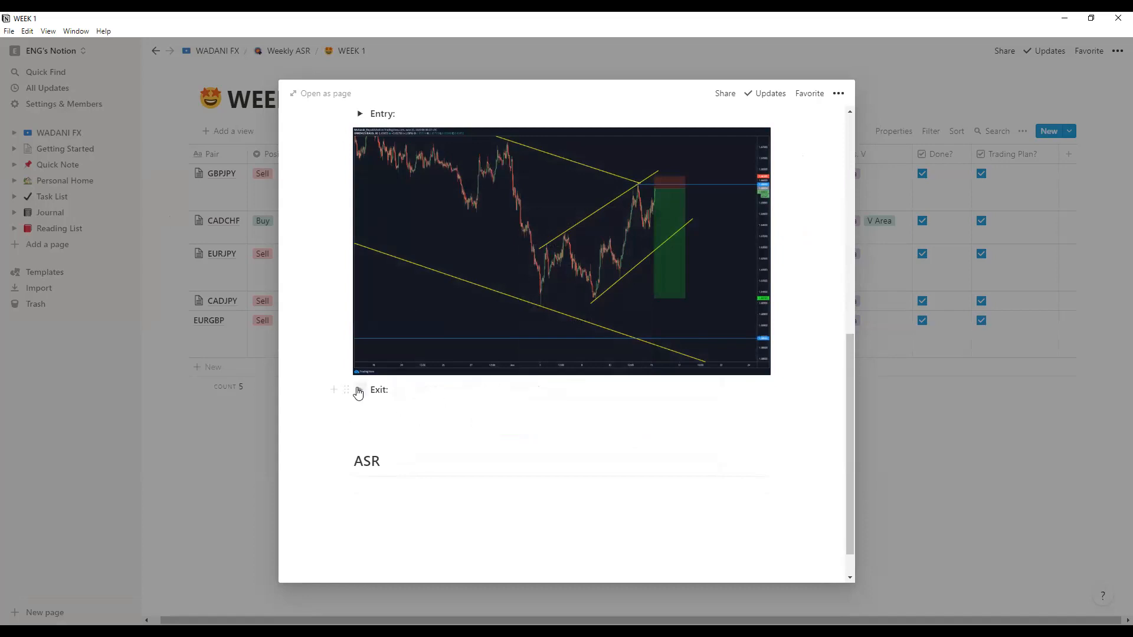
Step: Expand the empty Exit toggle and insert an image block inside it with the uploaded file CADCHF AFTR
left_click(360, 391)
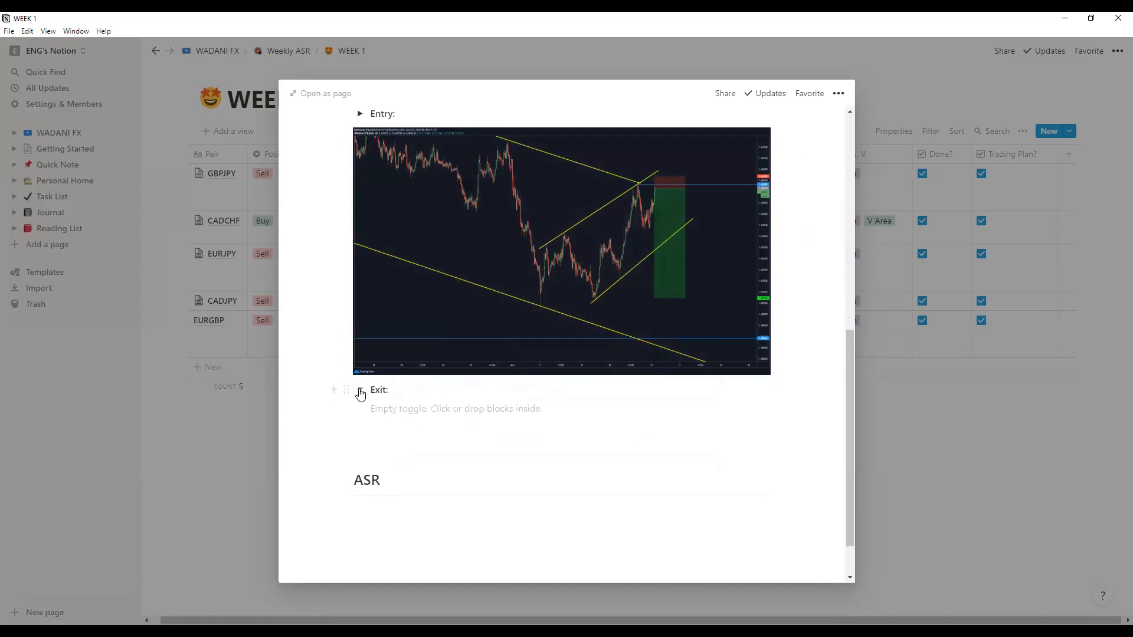
left_click(413, 411)
type("/")
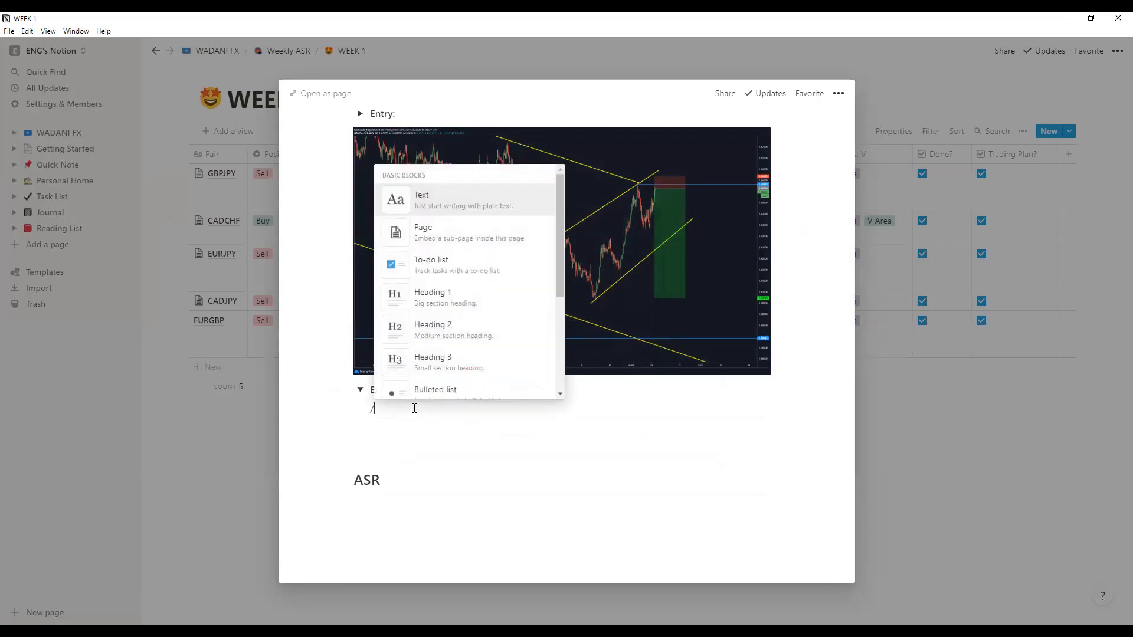
scroll(451, 348, "down", 3)
scroll(454, 351, "down", 8)
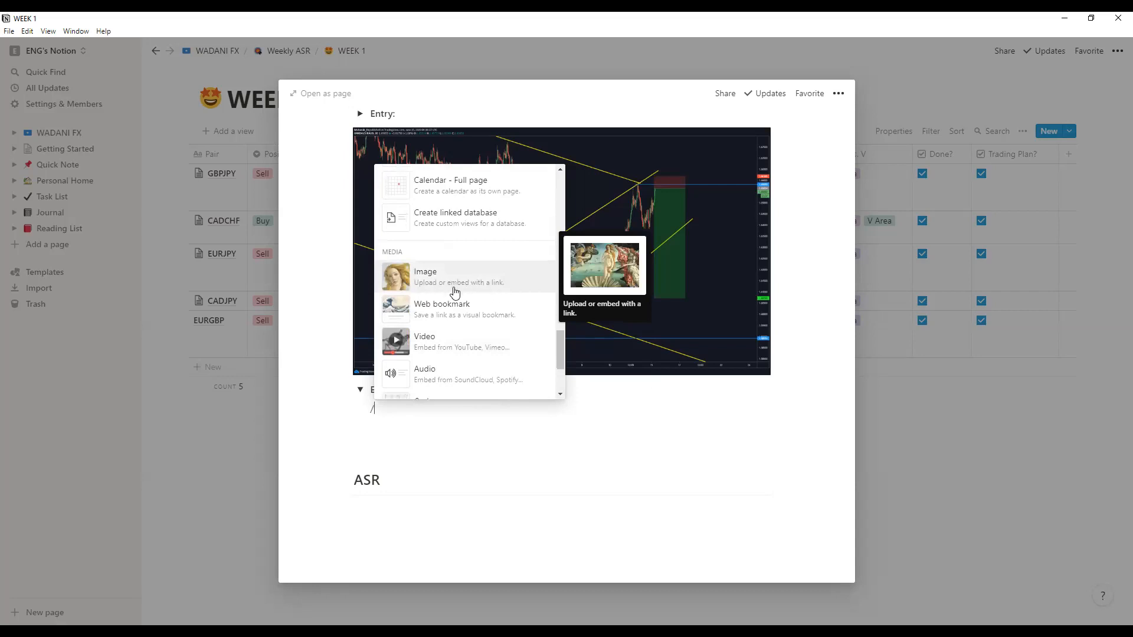
left_click(488, 280)
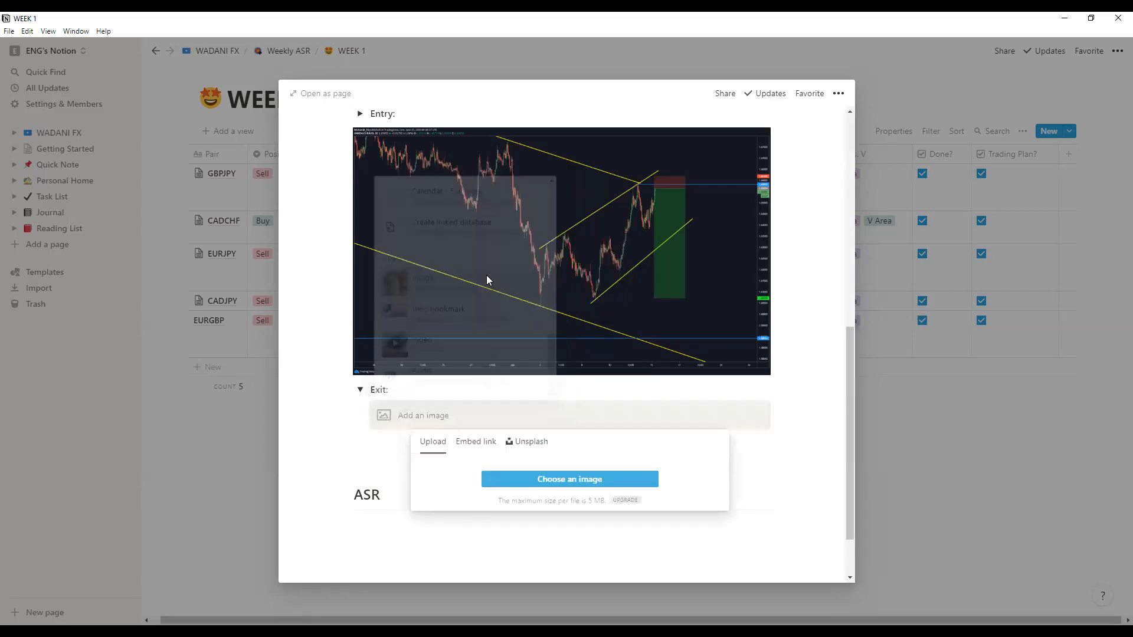
left_click(571, 488)
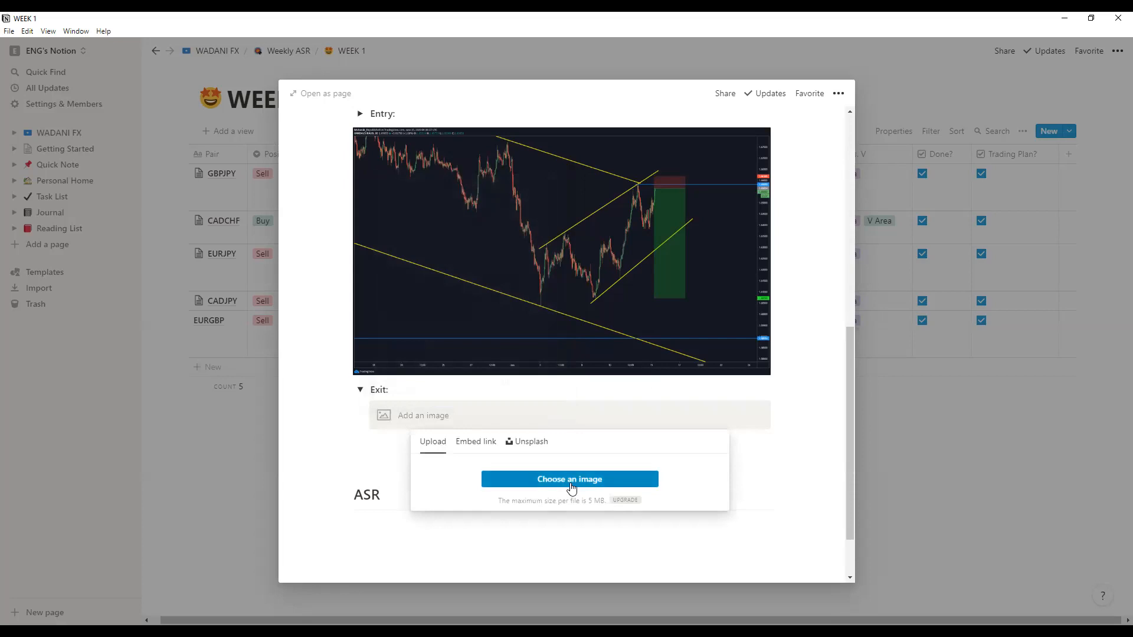
left_click(157, 141)
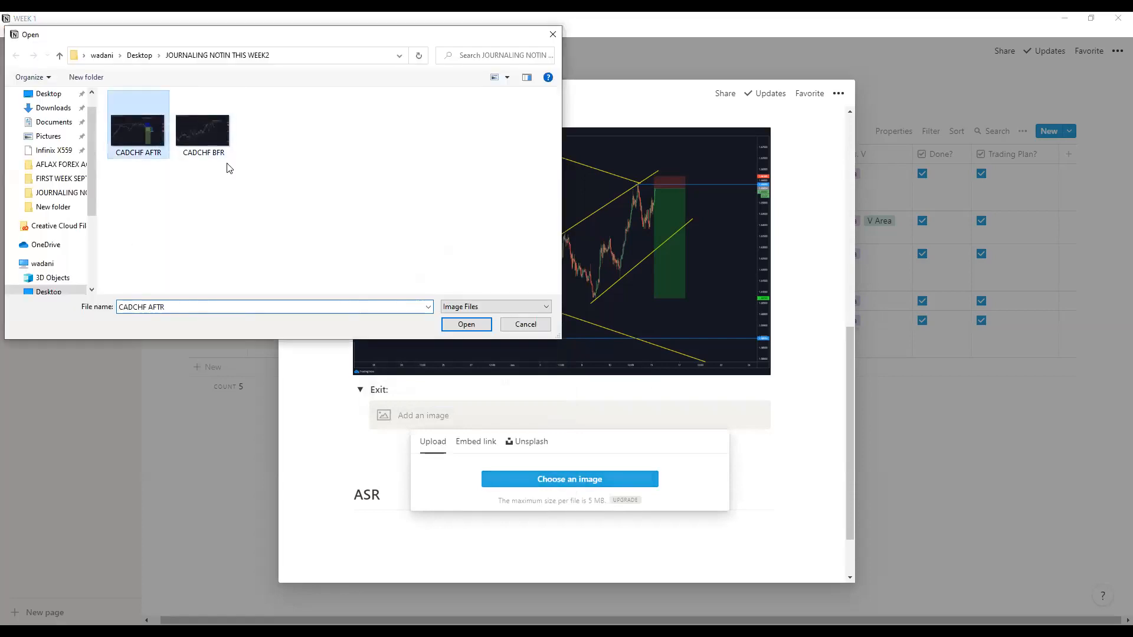
left_click(466, 326)
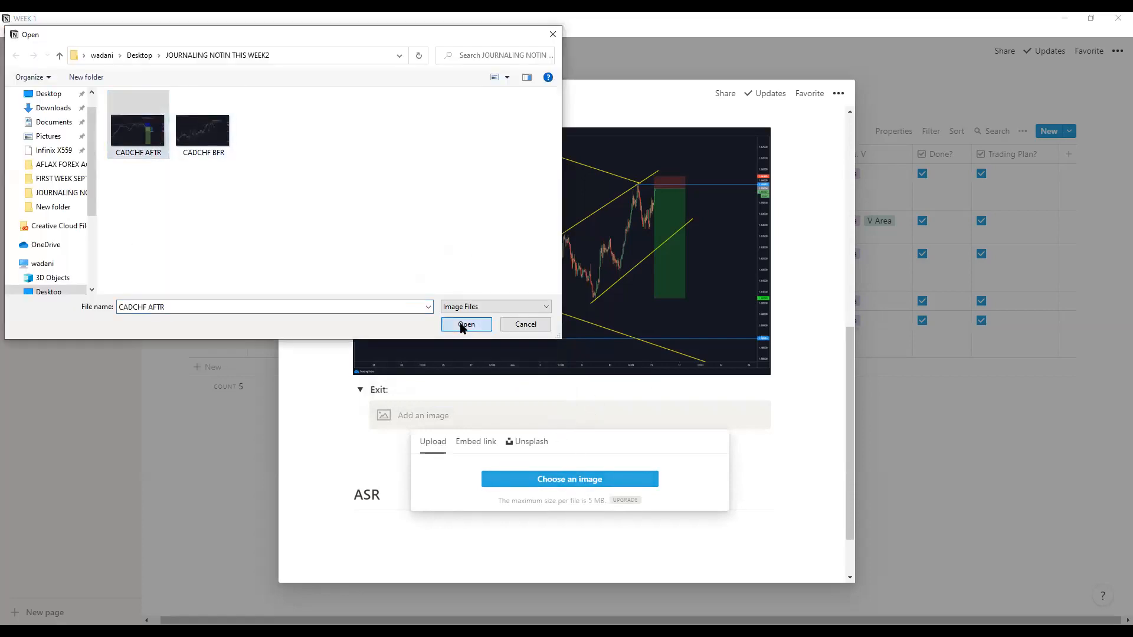
Step: Append "DFGDFYHDFHGDS" to the ASR heading below the Exit chart and close the CADCHF entry
scroll(675, 431, "down", 5)
left_click(470, 423)
type("DFGDFYHDFHGDS")
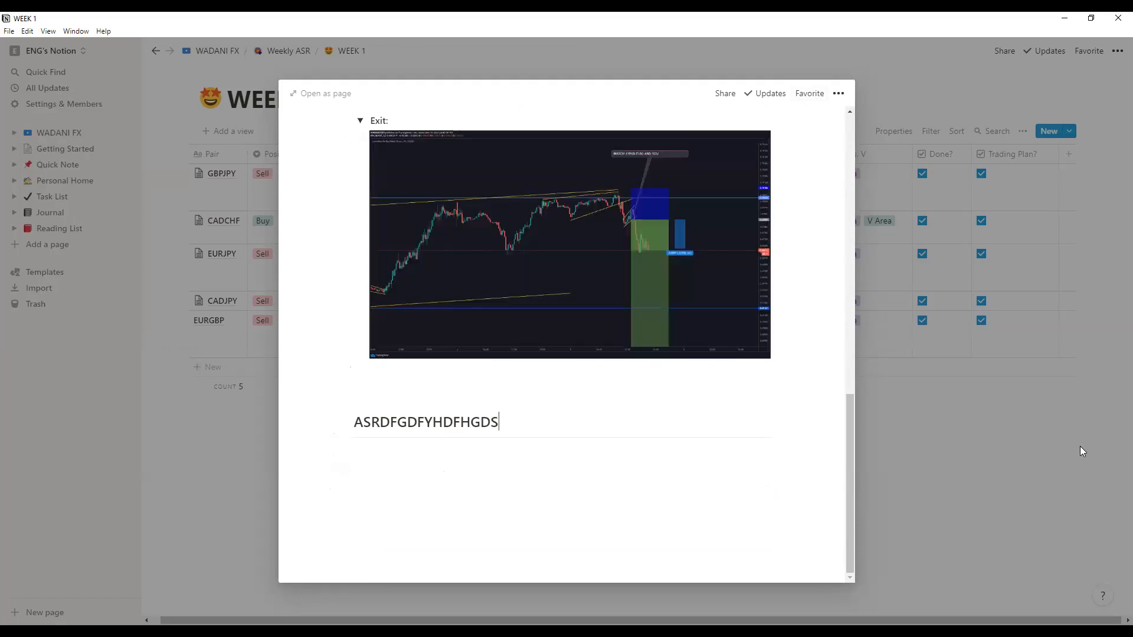
left_click(918, 423)
left_click(1117, 53)
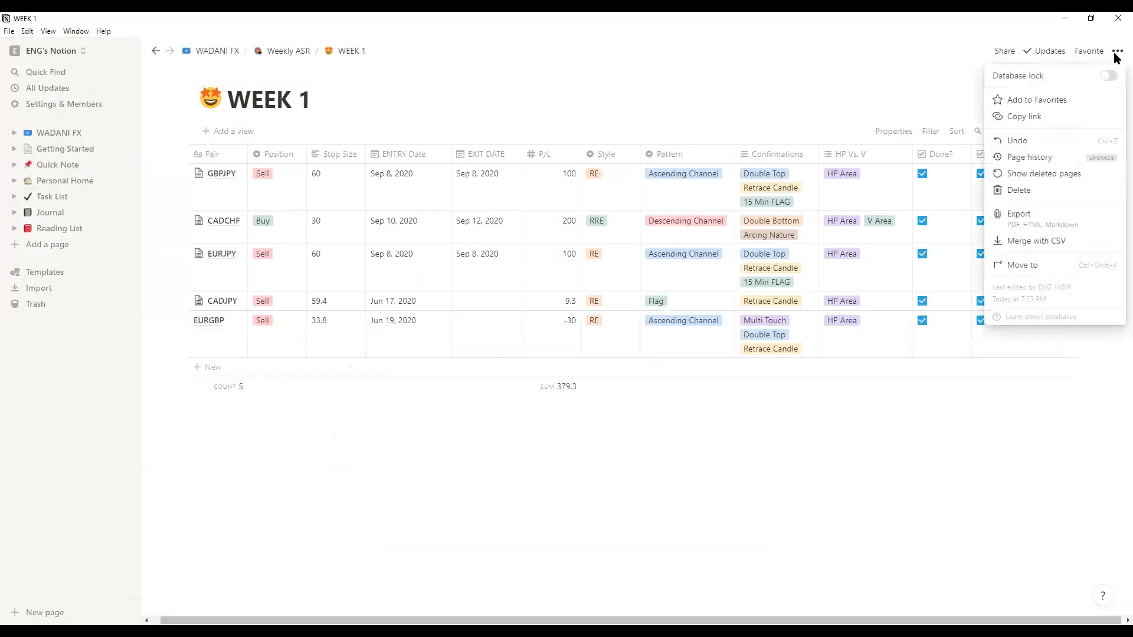
left_click(1117, 54)
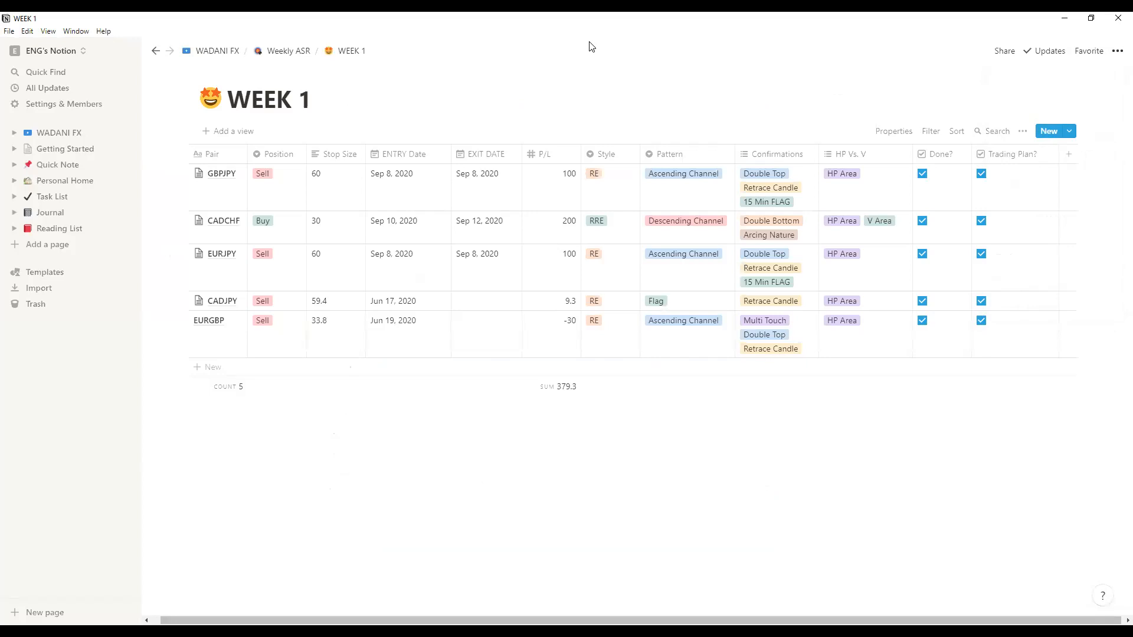
mouse_move(1119, 39)
left_mouse_down()
mouse_move(1102, 59)
mouse_move(1124, 63)
mouse_move(1120, 44)
left_mouse_up()
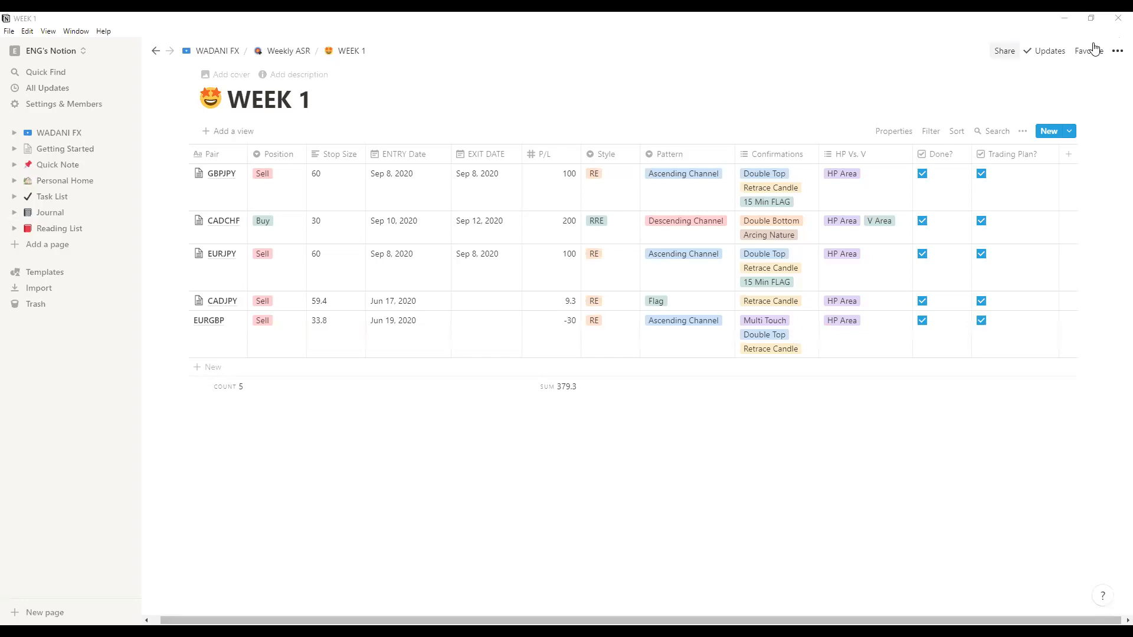
Step: Copy the link to the WEEK 1 page
left_click(1117, 51)
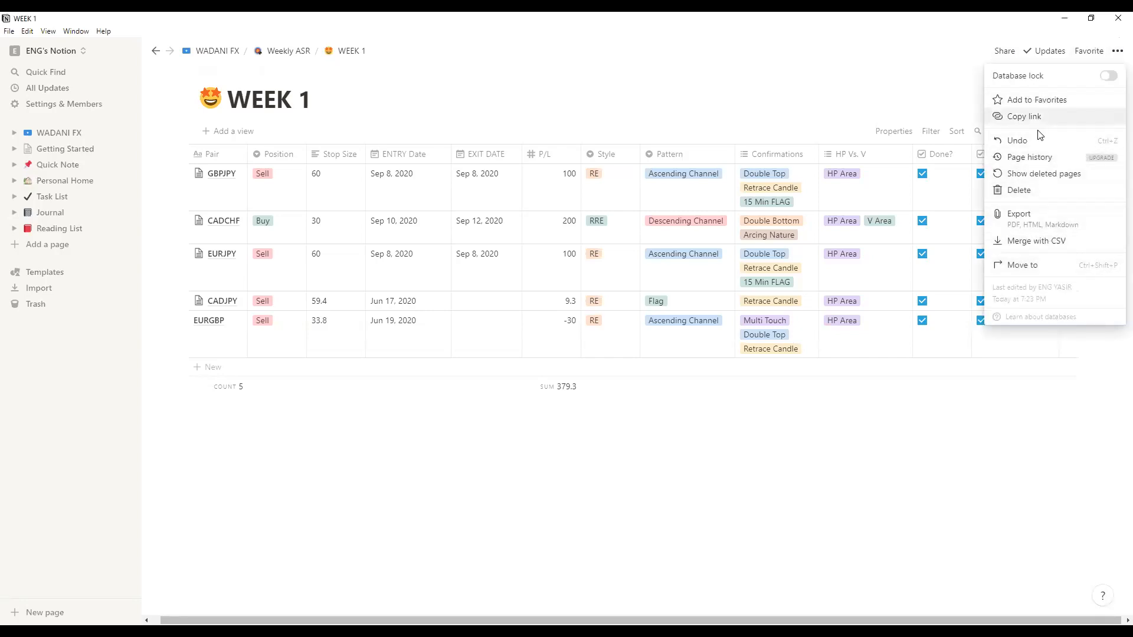
left_click(1021, 118)
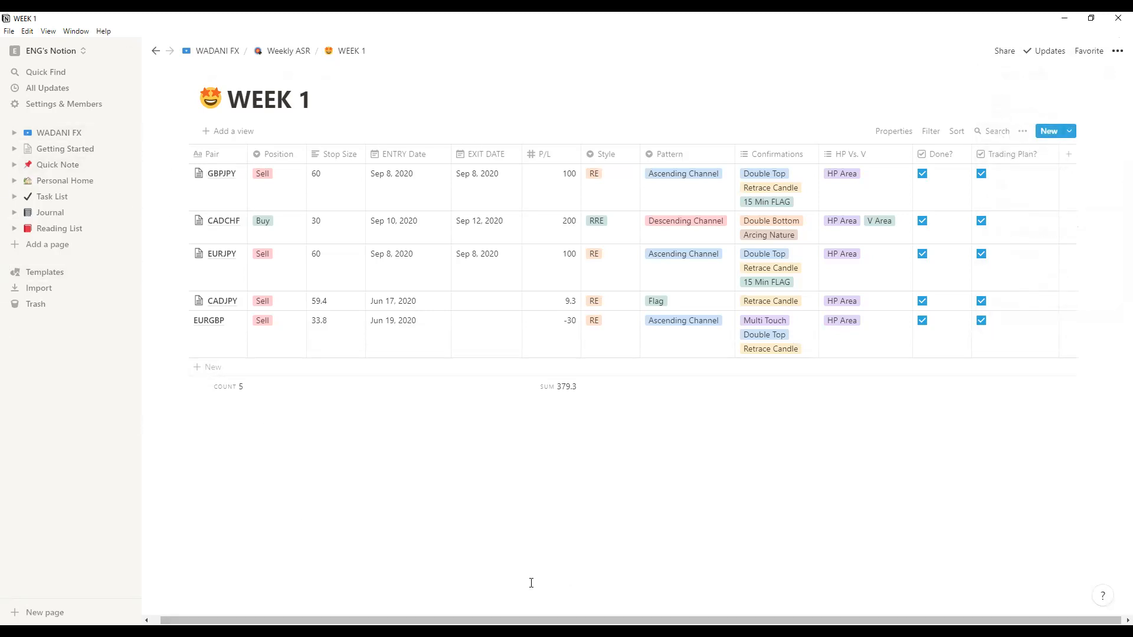
Step: Go back to the CADCHF entry to view its properties, then return to the WEEK 1 table
mouse_move(390, 279)
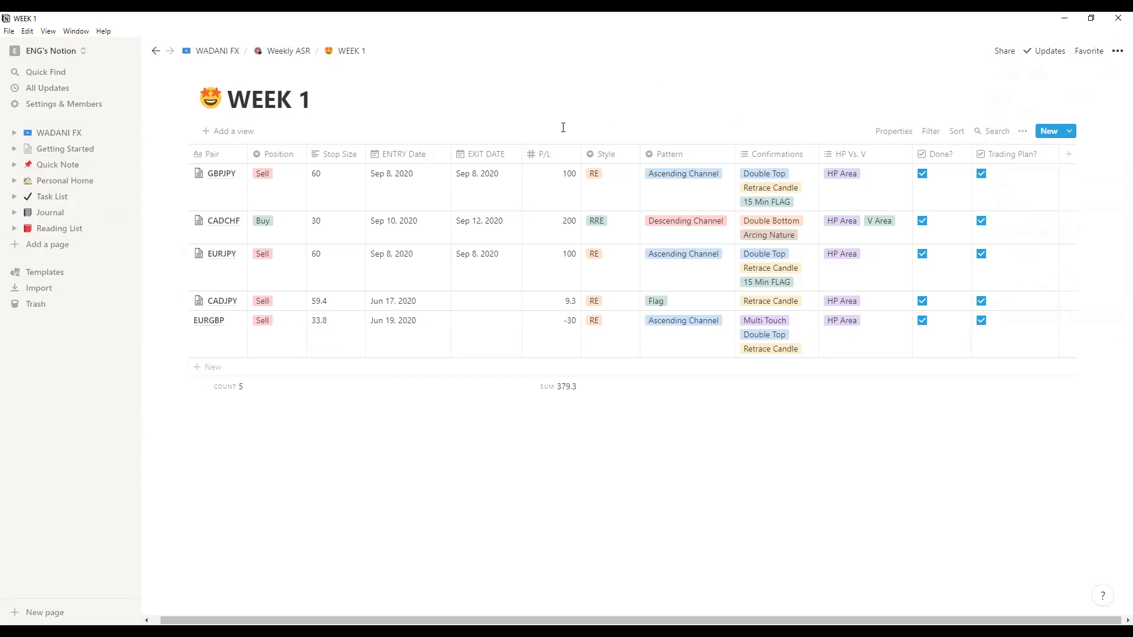
left_click(157, 51)
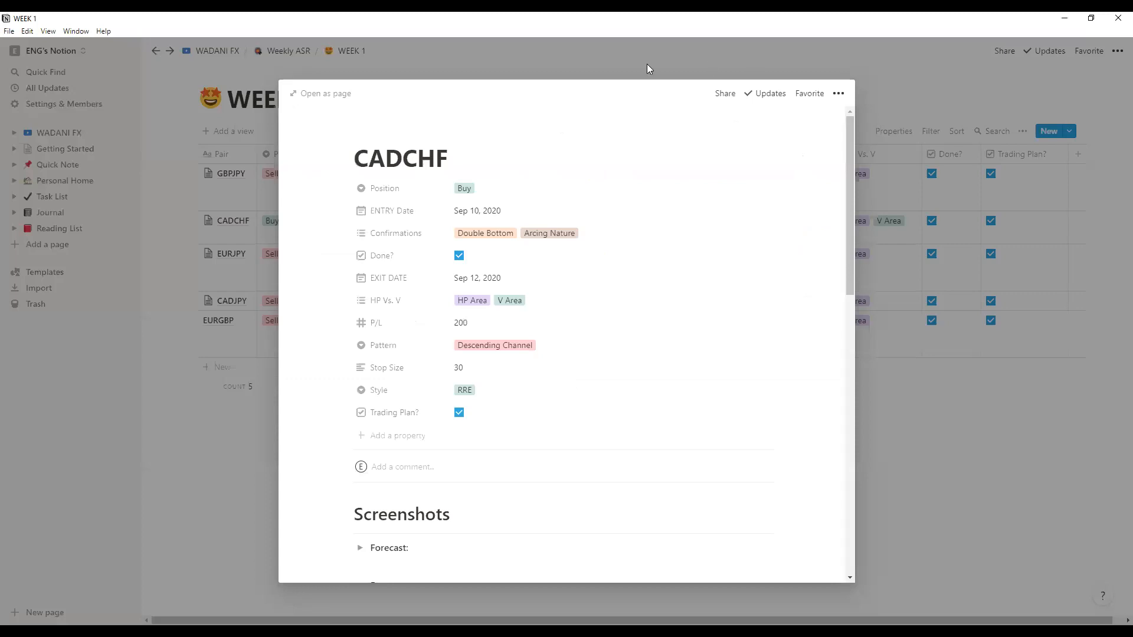
left_click(647, 69)
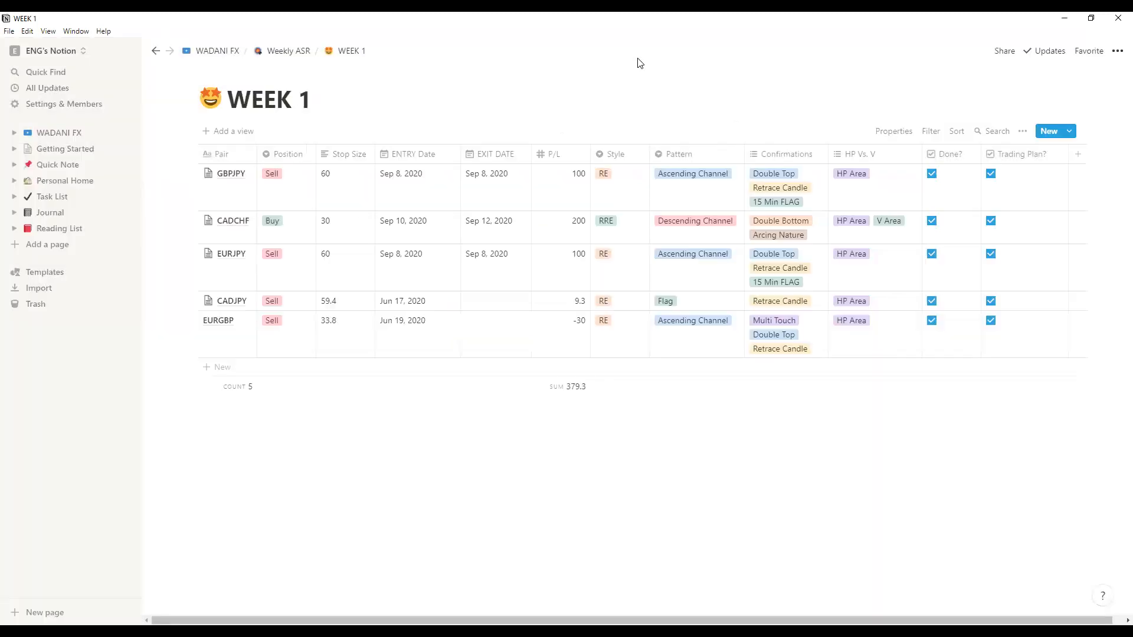
Step: Step back through the page history past the CADCHF entry to the WEEK 1 table
left_click(156, 51)
left_click(156, 51)
left_click(156, 52)
left_click(155, 53)
left_click(156, 53)
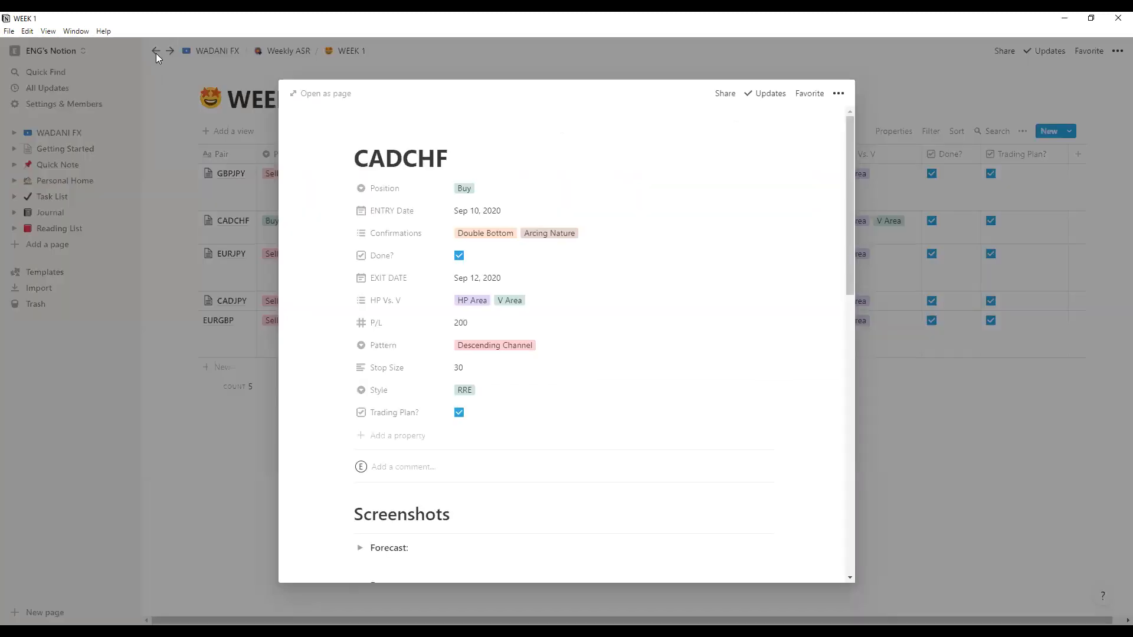
left_click(156, 53)
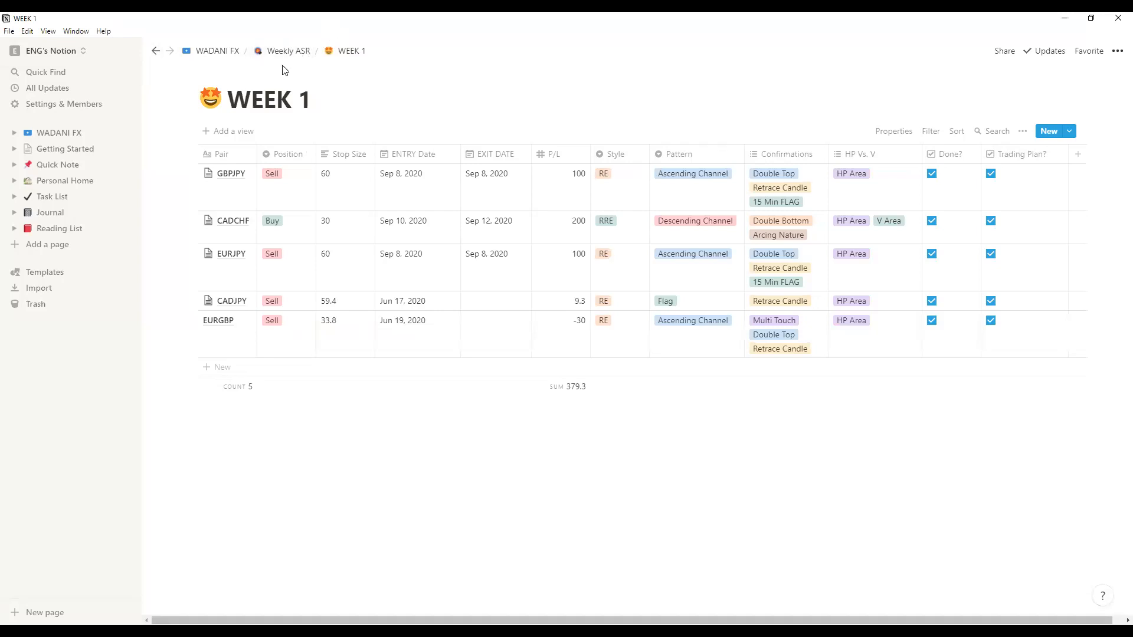
Step: Go up from WEEK 1 to its parent Weekly ASR page and on to the WADANI FX home page
left_click_drag(311, 22, 322, 46)
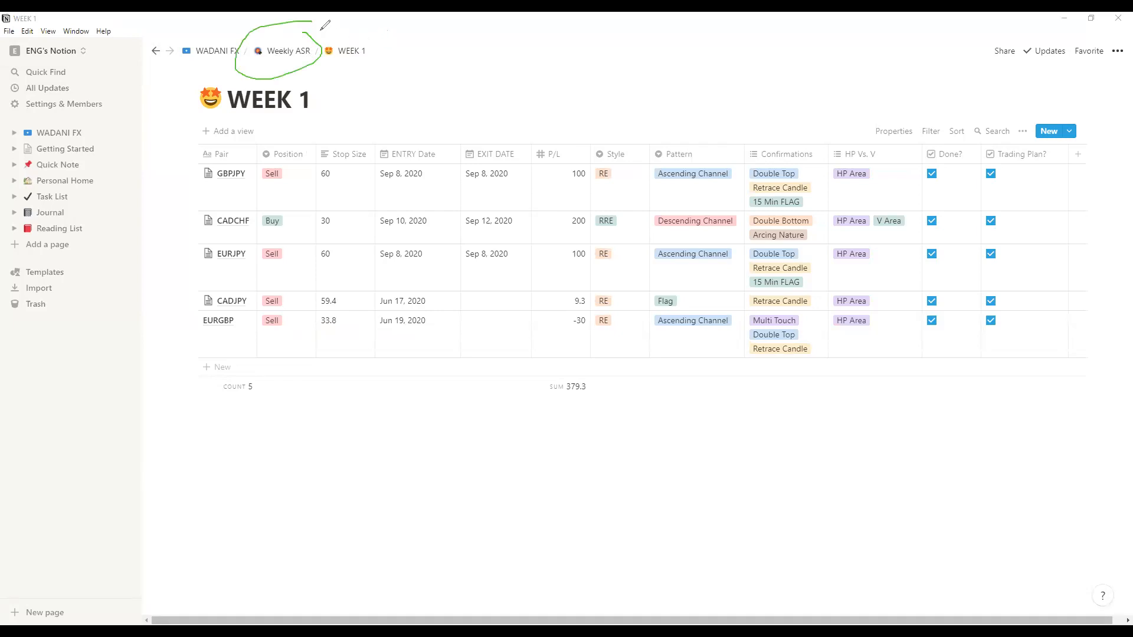
key("Escape")
left_click(291, 51)
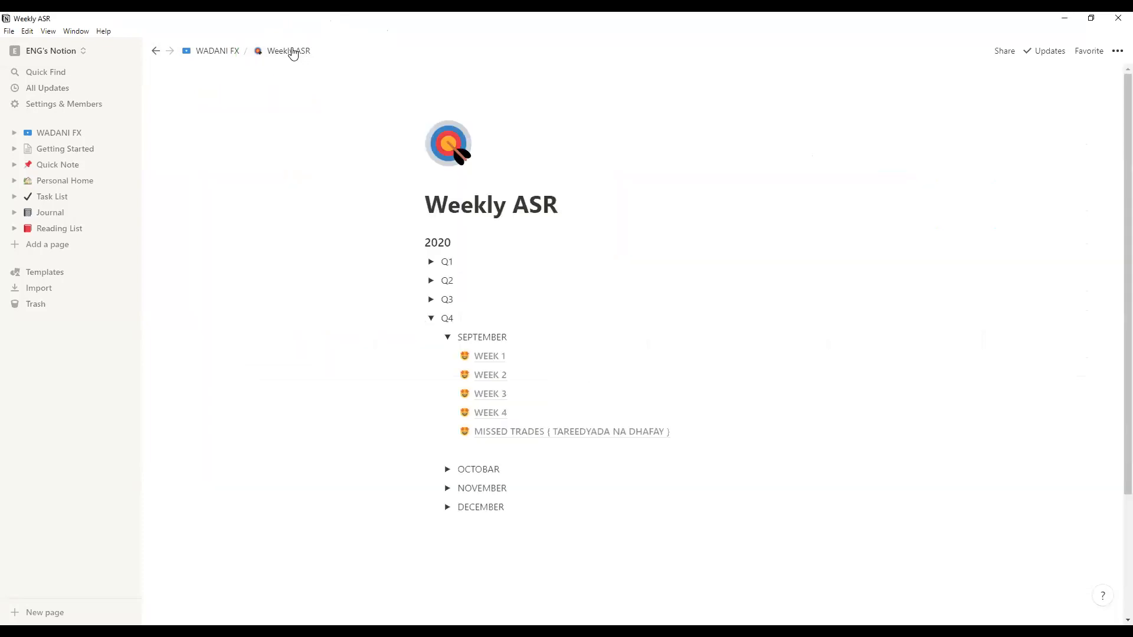
left_click(292, 52)
key("Escape")
left_click(217, 52)
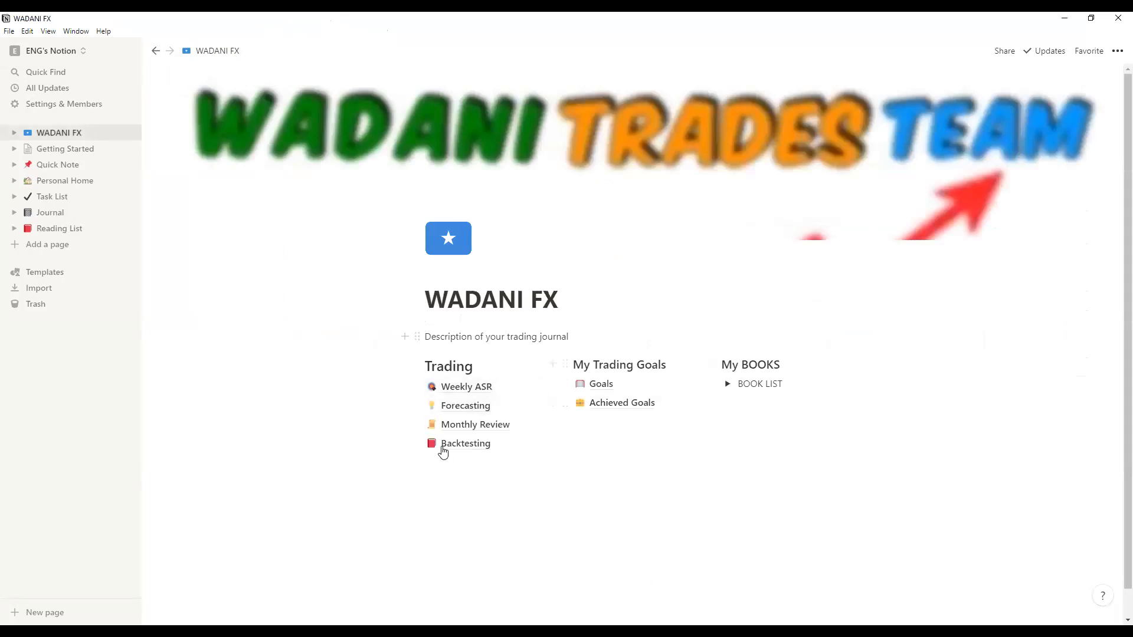
Step: Open the Forecasting page, expand Week 1 under June 2020 and open its TOP 6 & WC page
left_click(471, 409)
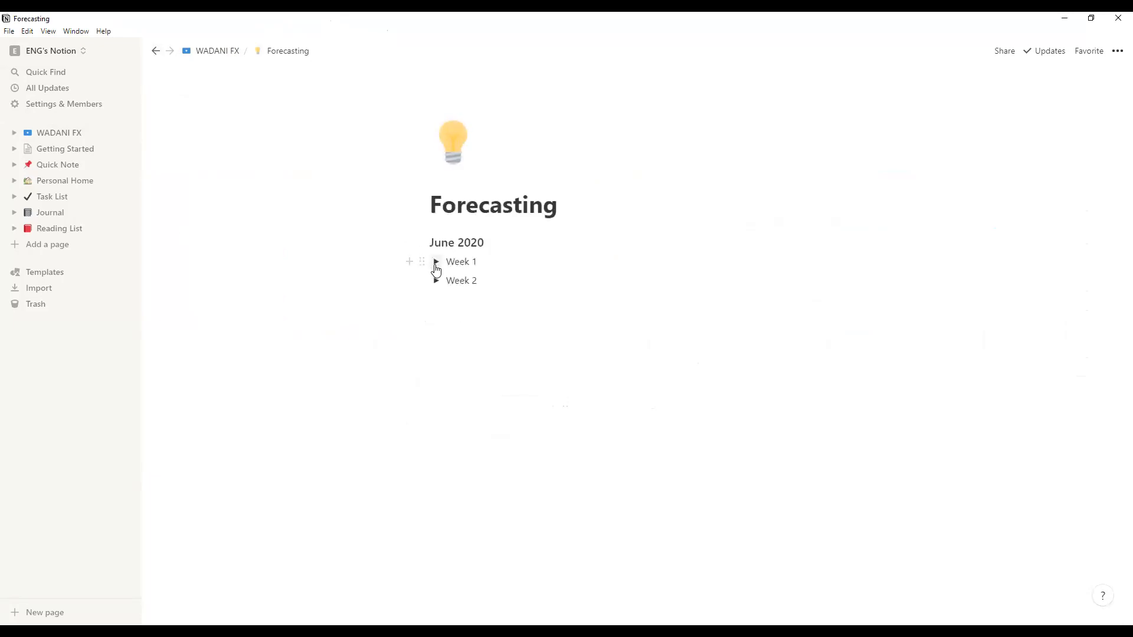
left_click(436, 262)
left_click(509, 287)
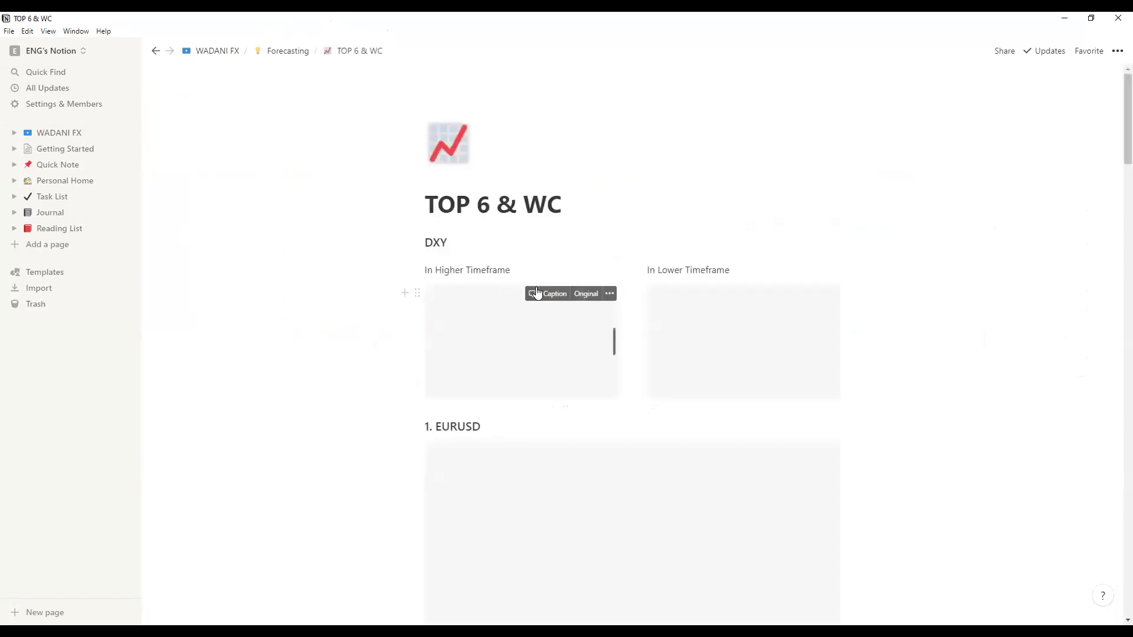
Step: Look through the forecast charts on the TOP 6 & WC page, from DXY down to CADCHF and back up
scroll(516, 338, "down", 1)
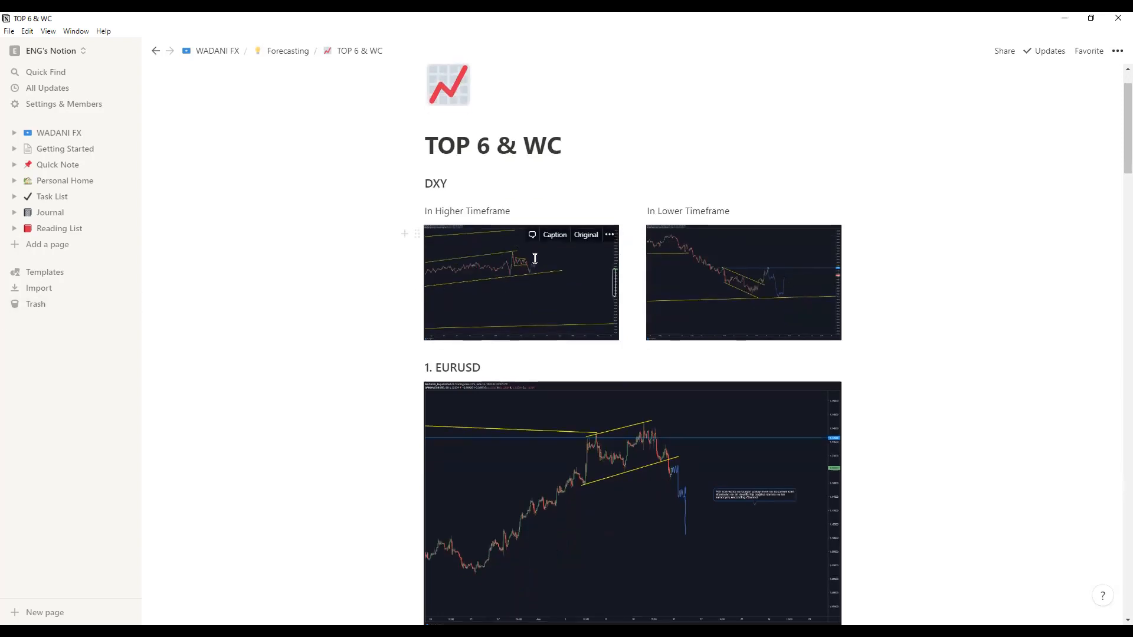
scroll(476, 341, "down", 1)
scroll(475, 341, "down", 1)
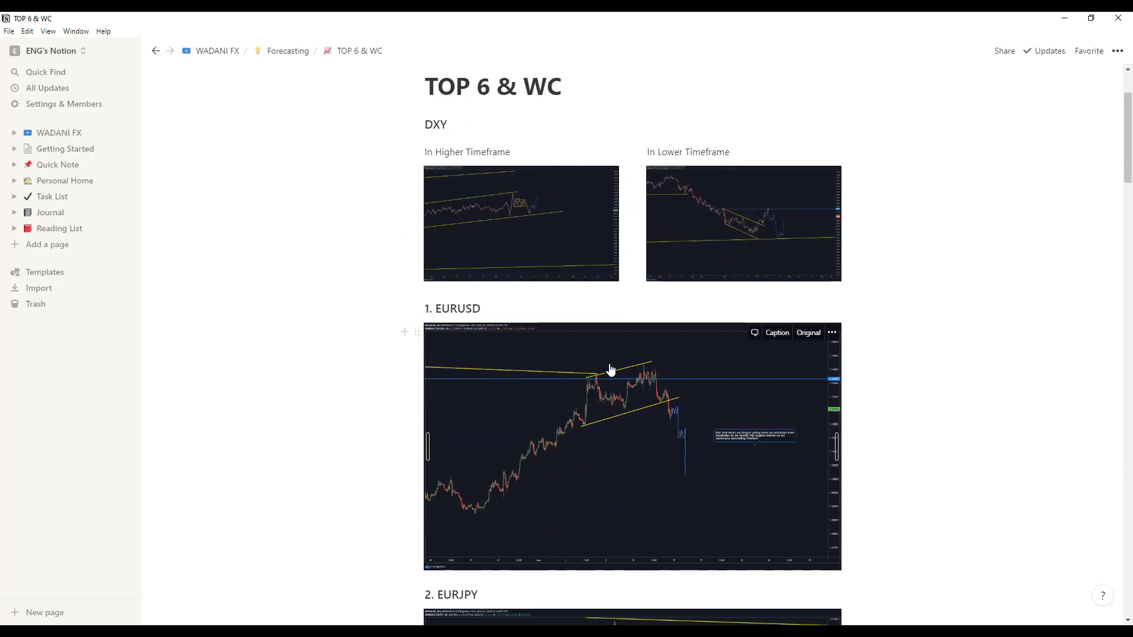
scroll(635, 378, "down", 2)
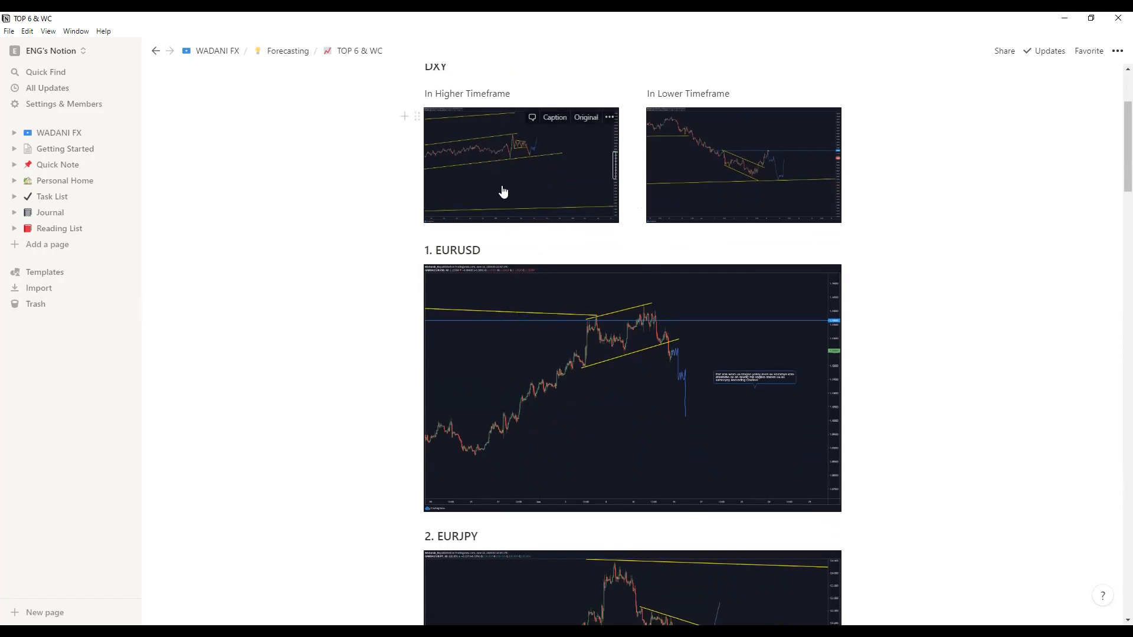
scroll(504, 189, "up", 2)
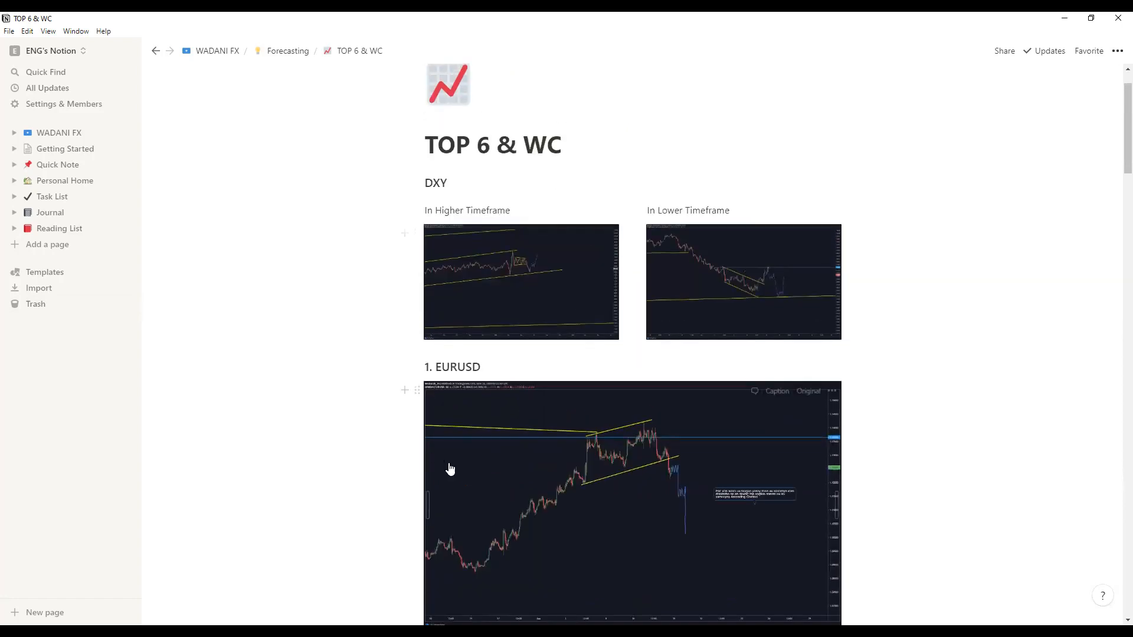
scroll(557, 222, "down", 3)
scroll(534, 413, "down", 3)
scroll(546, 408, "down", 2)
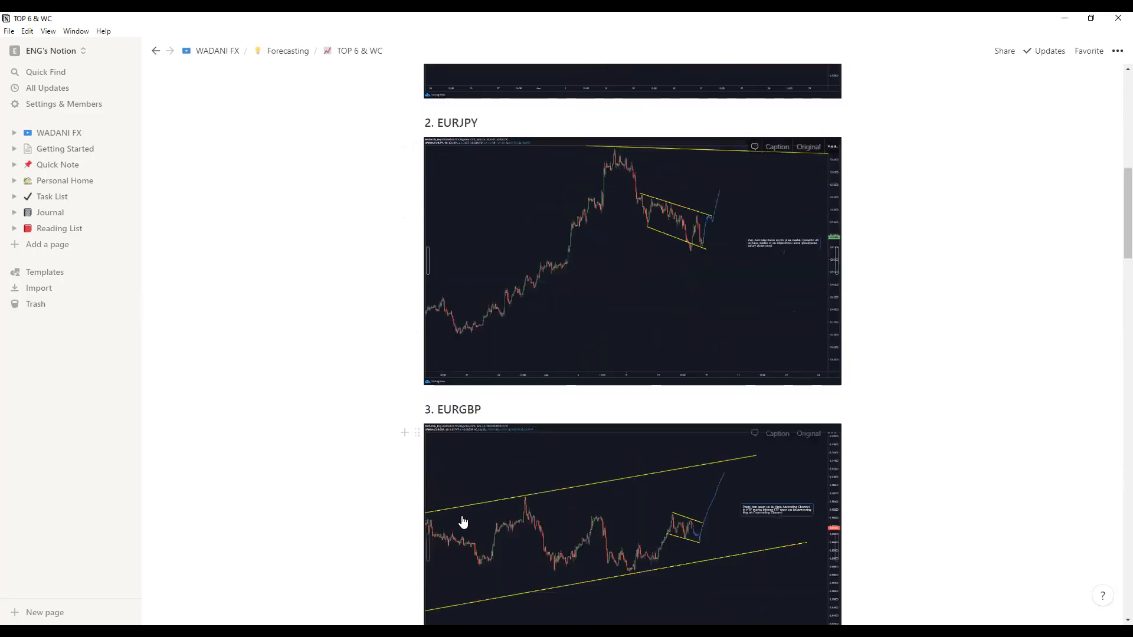
scroll(630, 463, "down", 1)
scroll(631, 463, "down", 2)
scroll(567, 468, "down", 5)
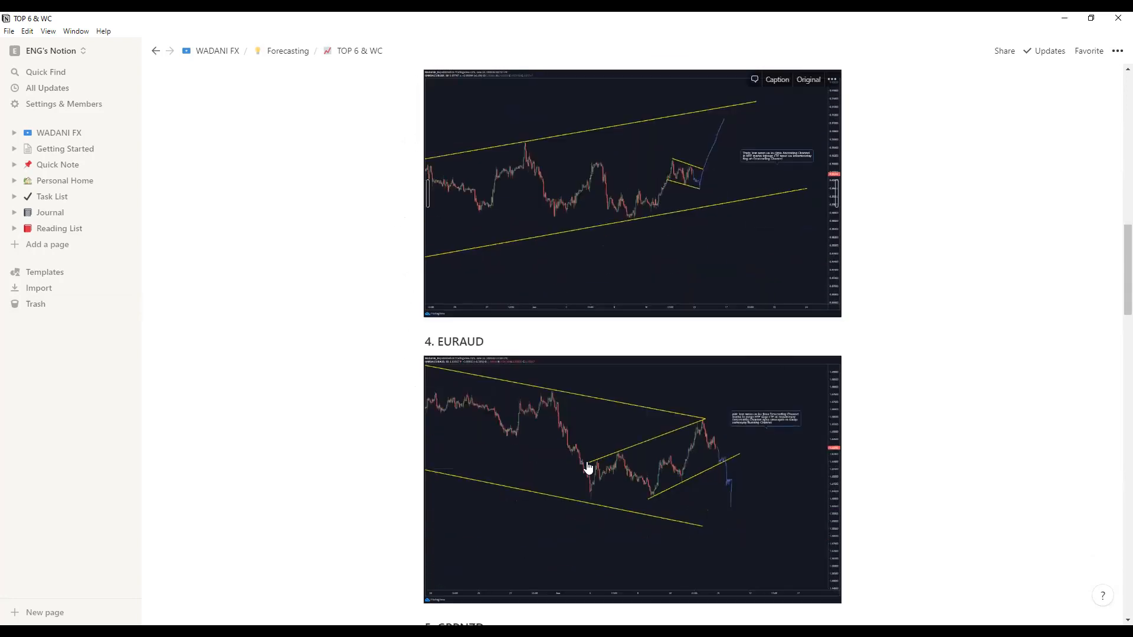
scroll(590, 472, "down", 10)
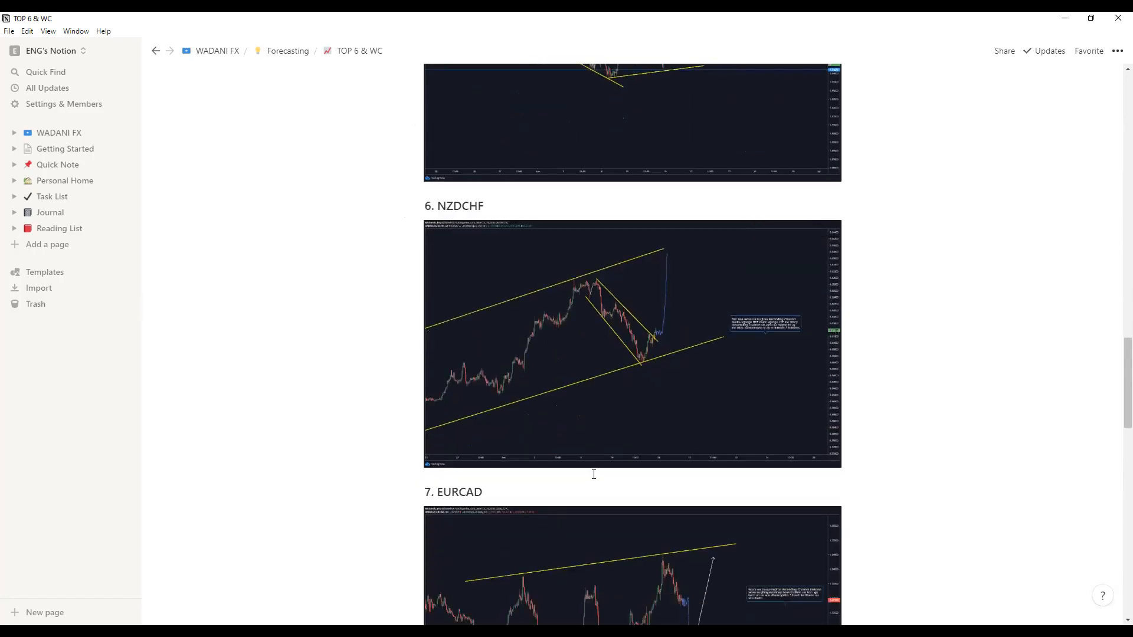
scroll(593, 479, "down", 3)
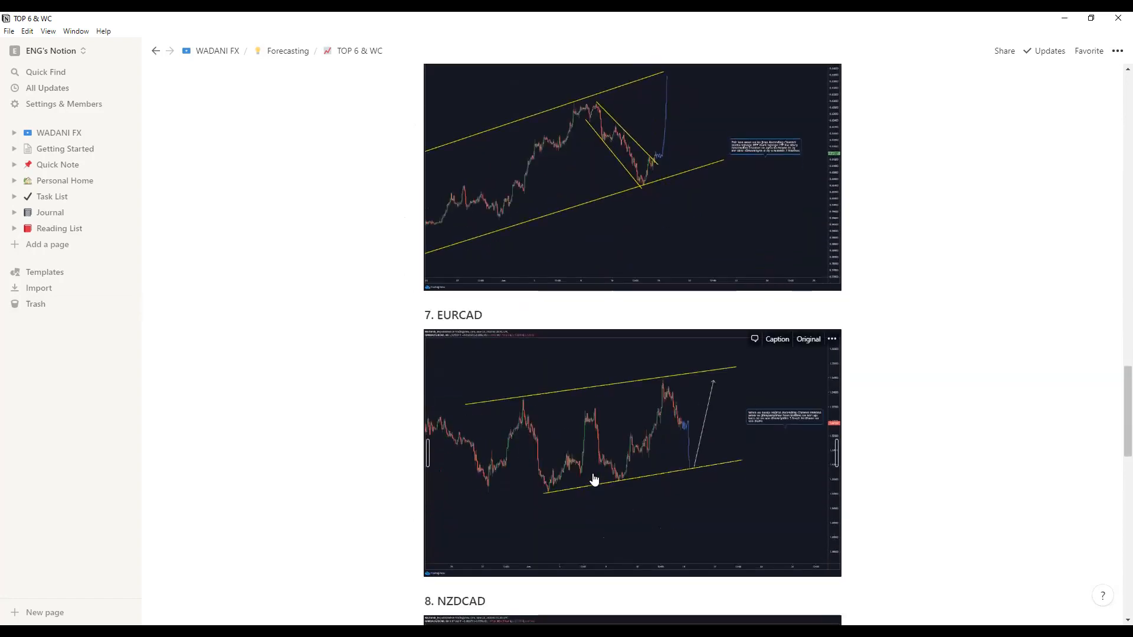
scroll(606, 468, "down", 2)
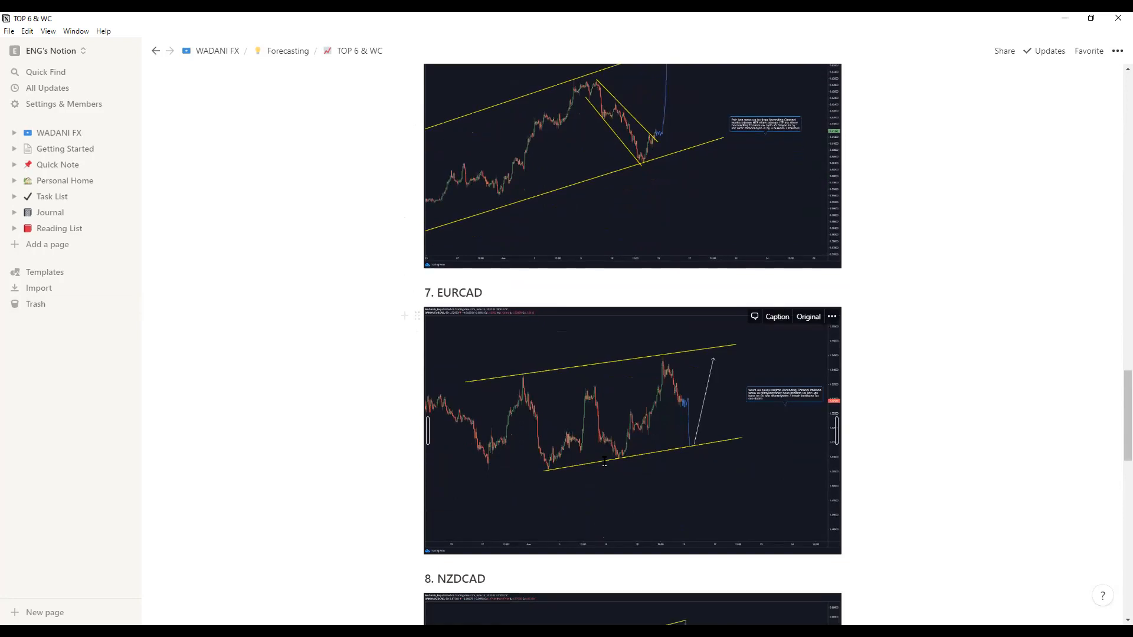
scroll(610, 465, "down", 2)
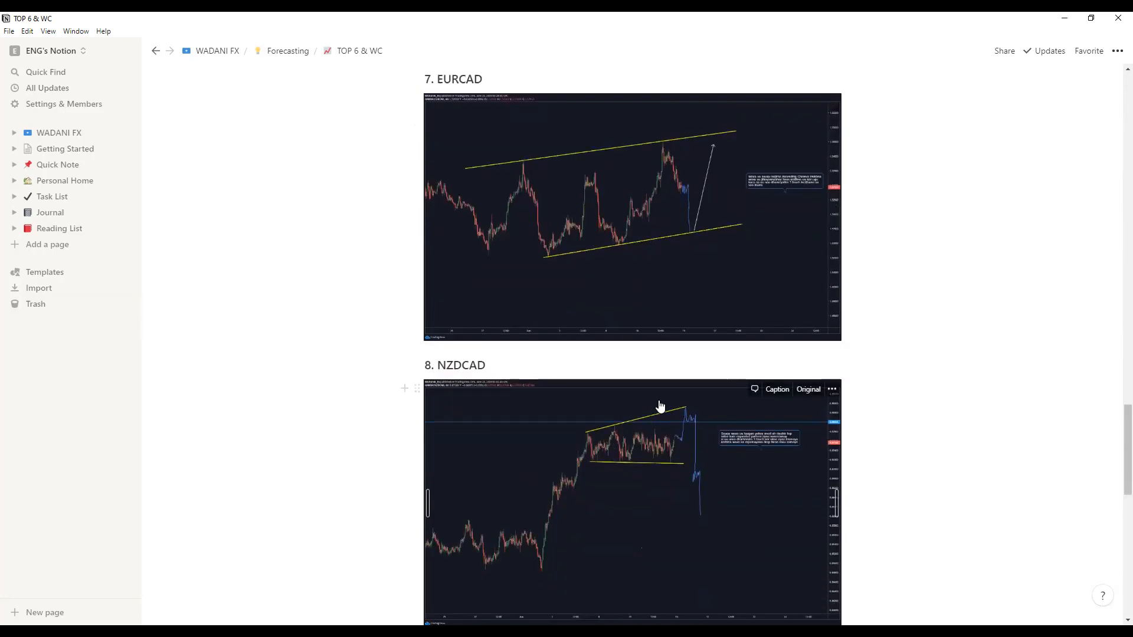
scroll(678, 500, "down", 3)
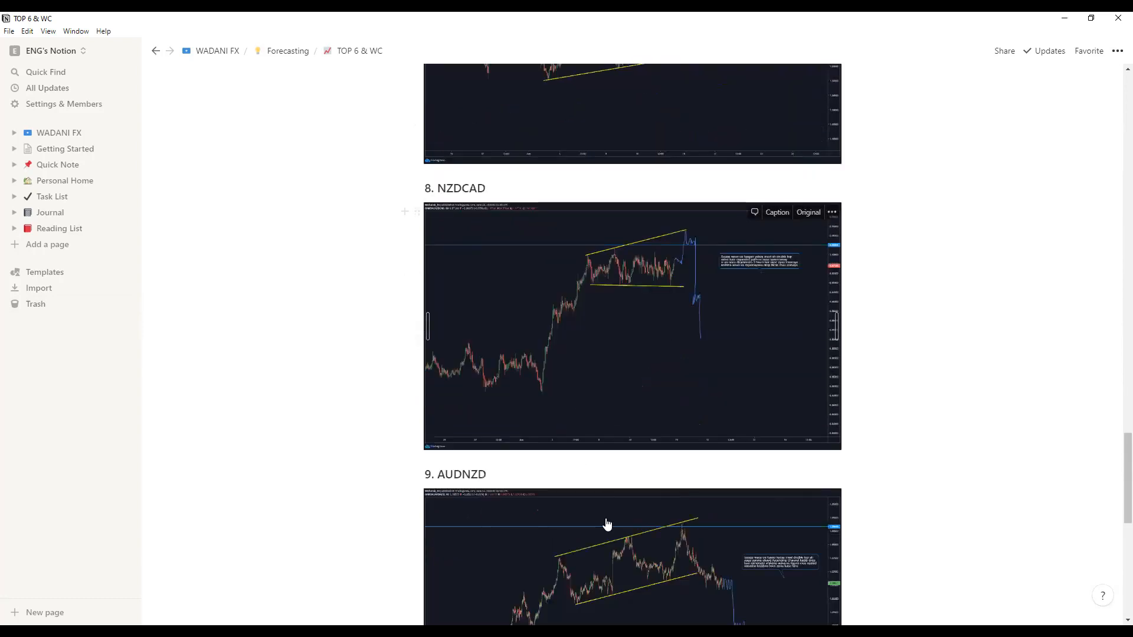
scroll(610, 518, "down", 7)
scroll(631, 508, "up", 4)
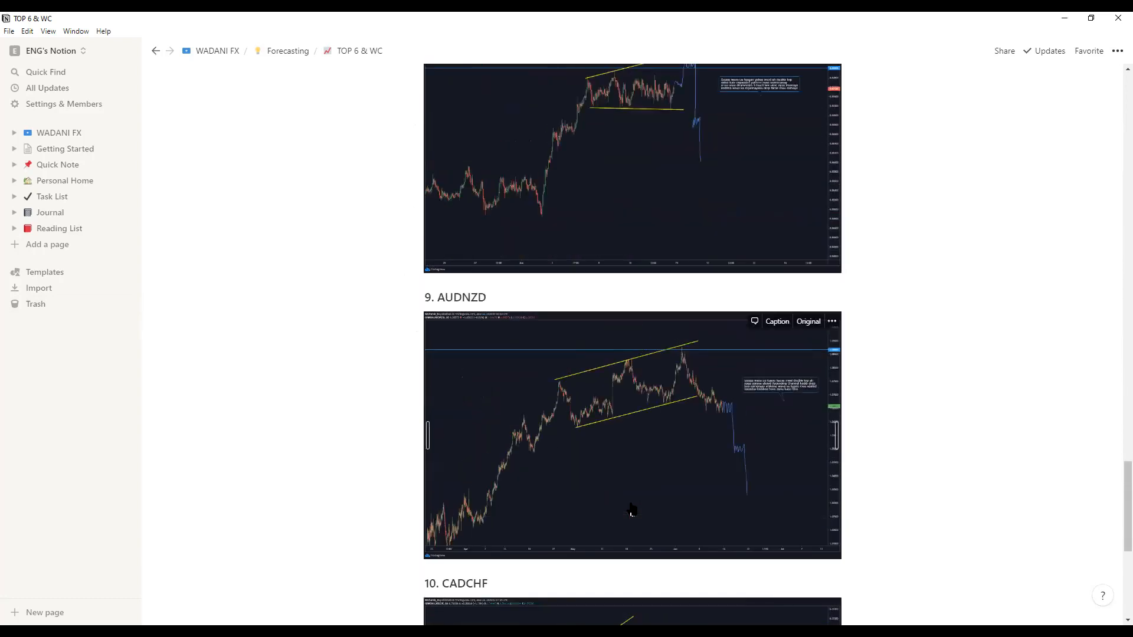
scroll(550, 392, "up", 7)
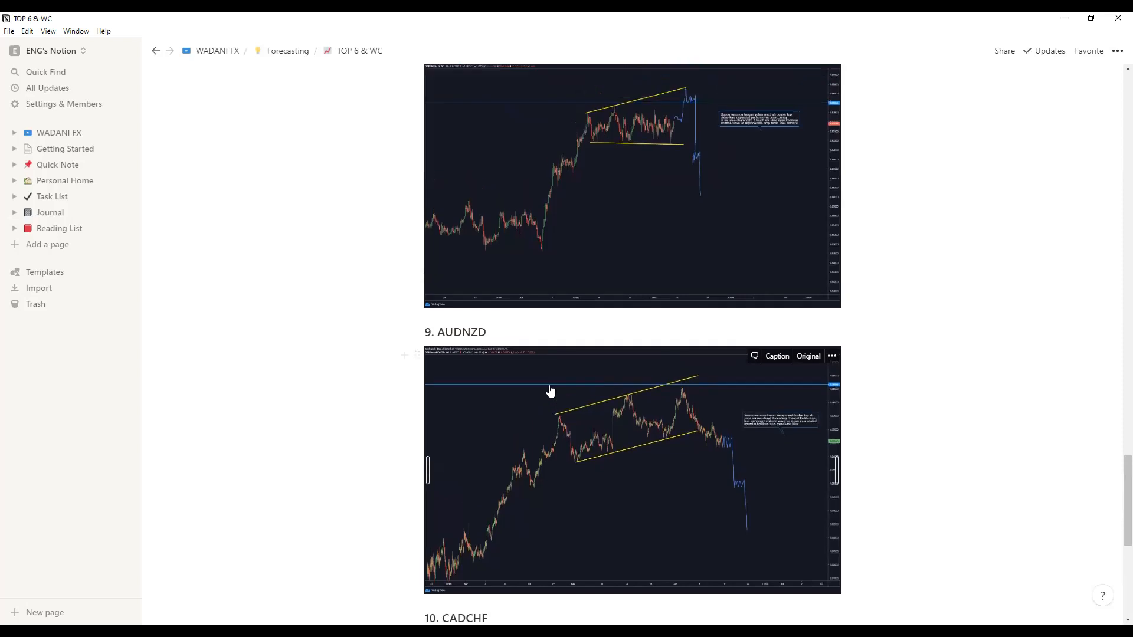
scroll(551, 391, "up", 5)
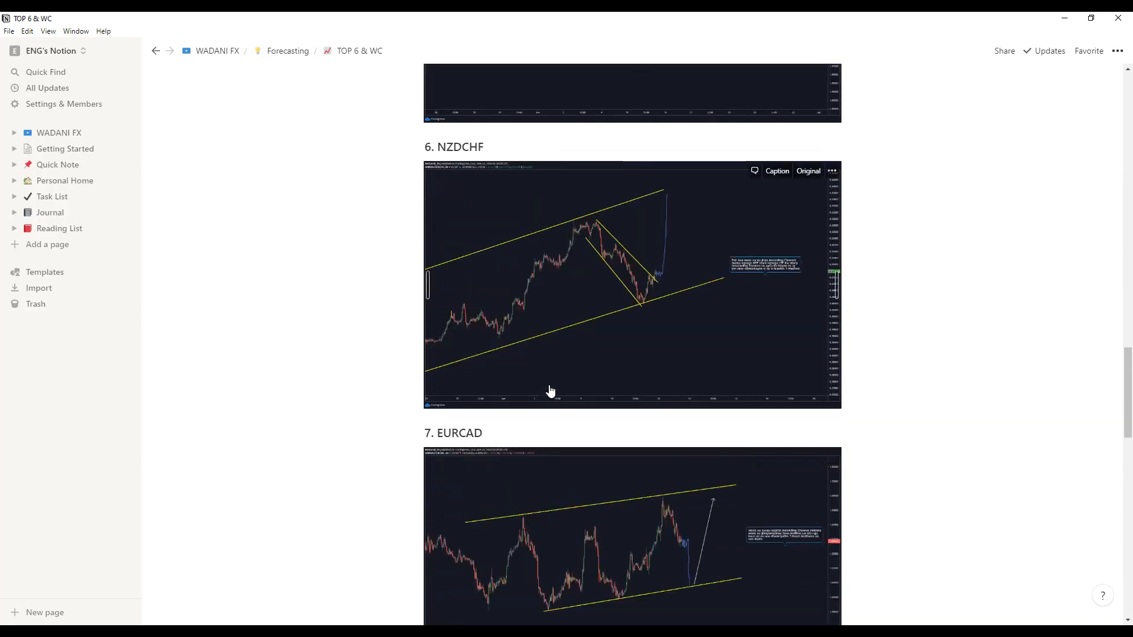
scroll(550, 391, "up", 4)
scroll(550, 391, "up", 2)
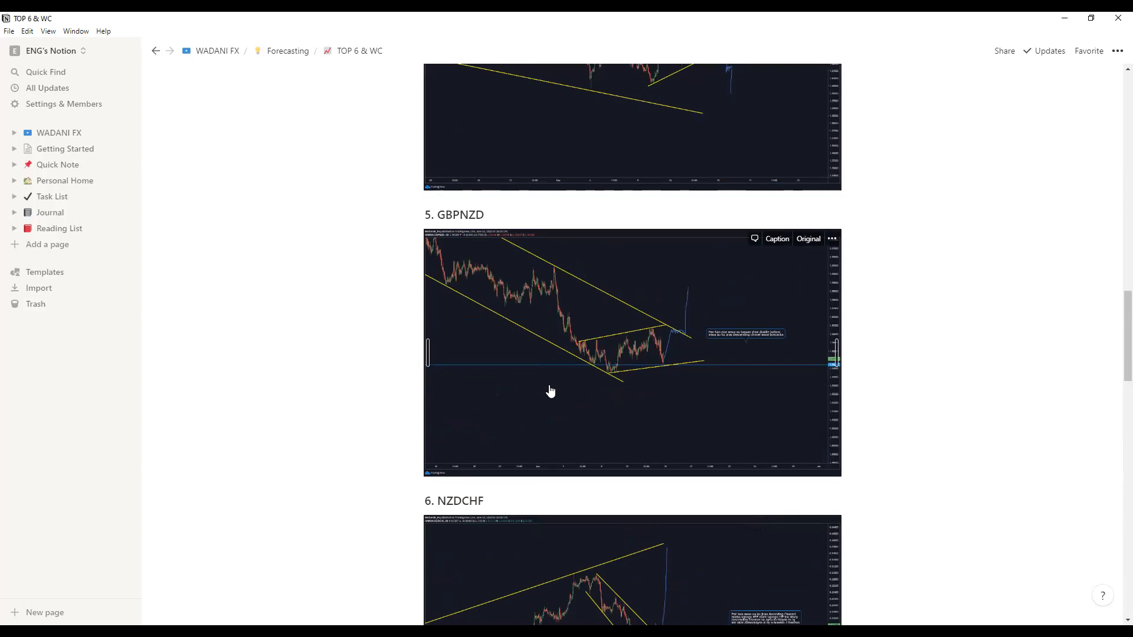
scroll(550, 392, "up", 8)
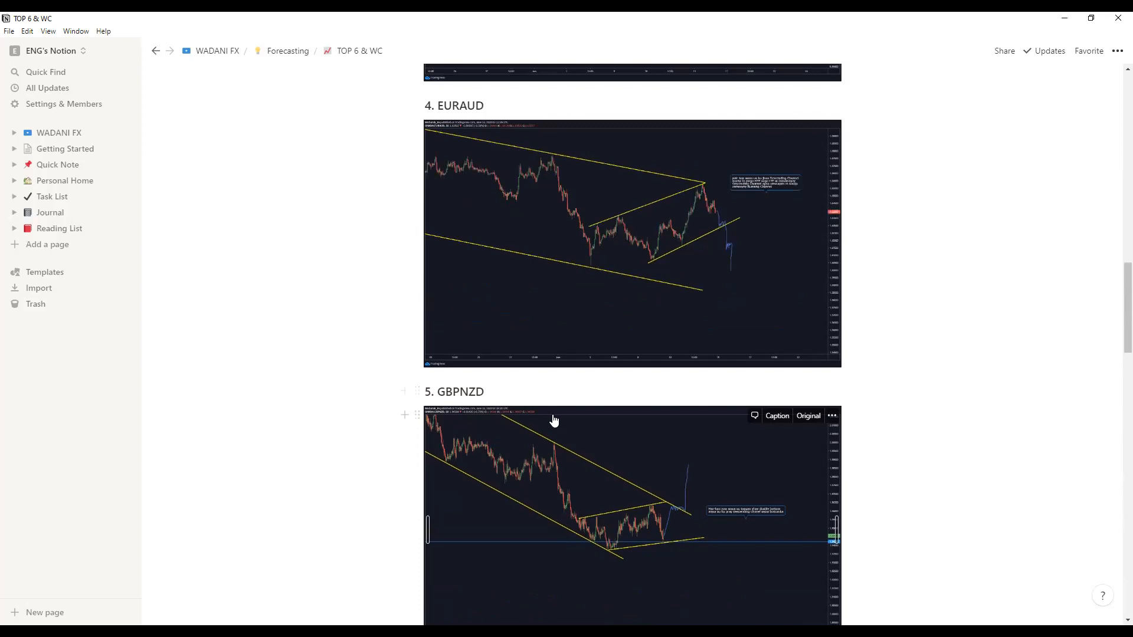
scroll(553, 419, "up", 6)
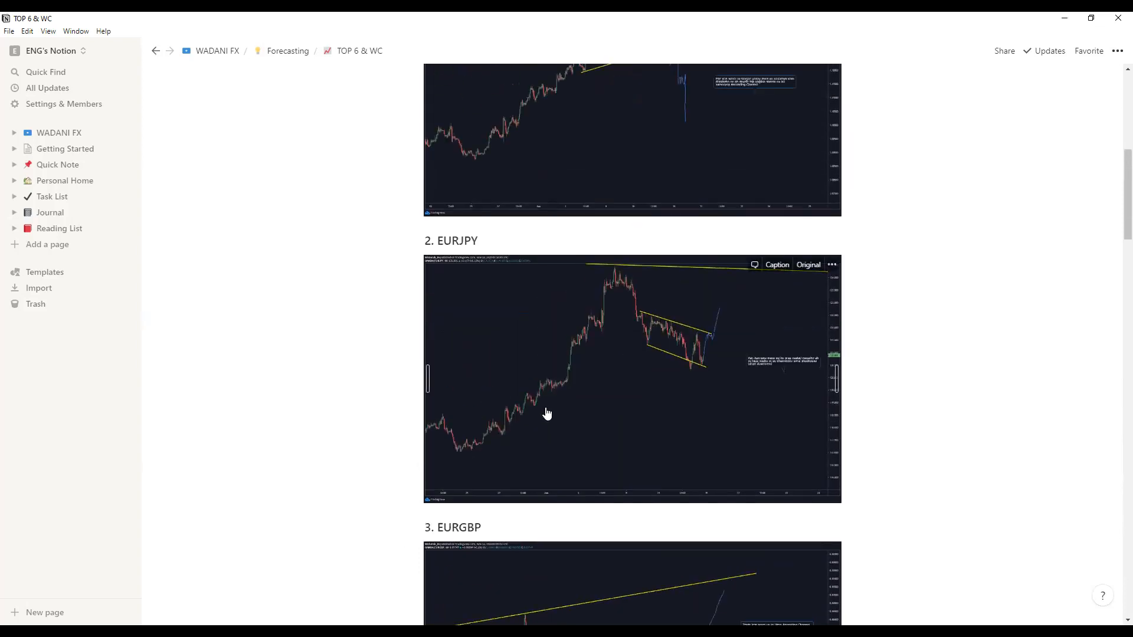
scroll(552, 413, "up", 5)
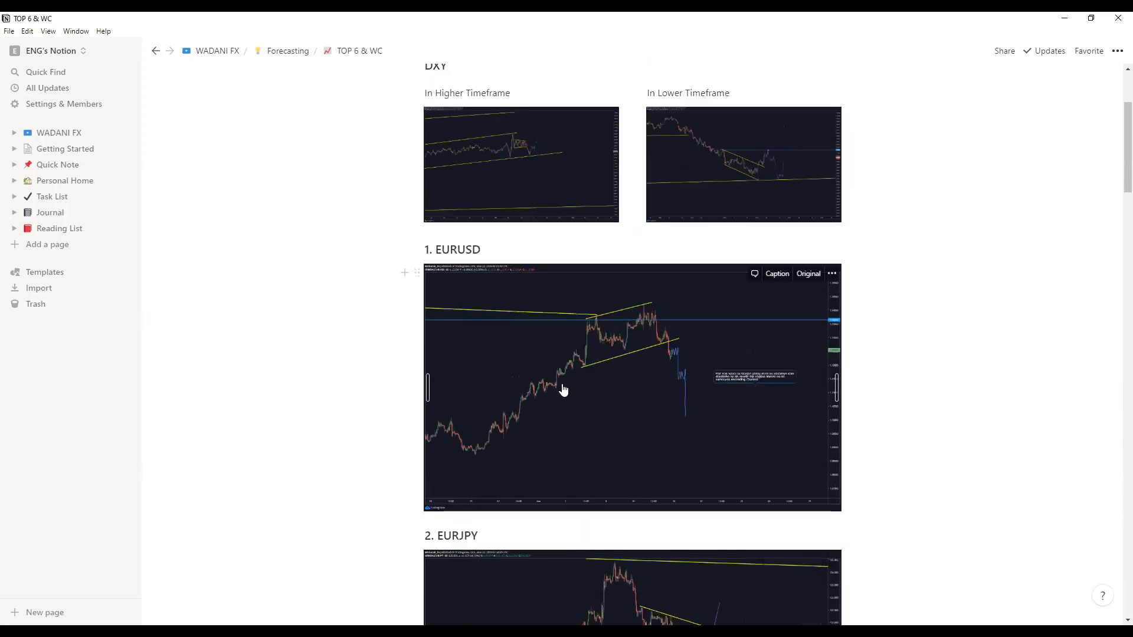
scroll(562, 390, "up", 3)
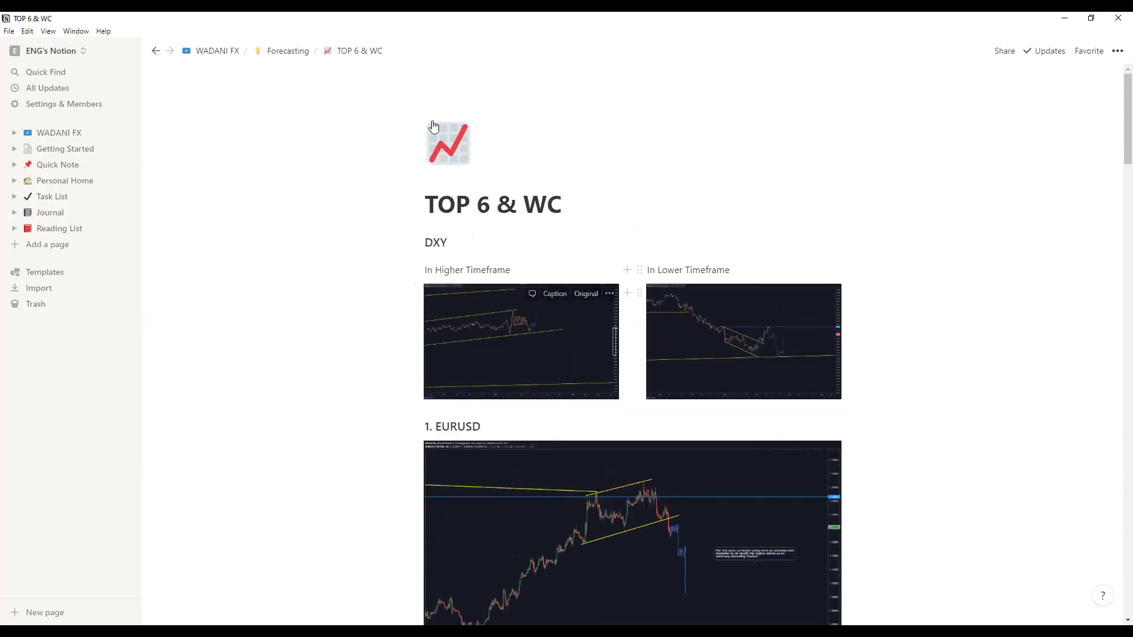
Step: Return to the WADANI FX page, expand BOOK LIST under My BOOKS to view the books and collapse it again
left_click(200, 53)
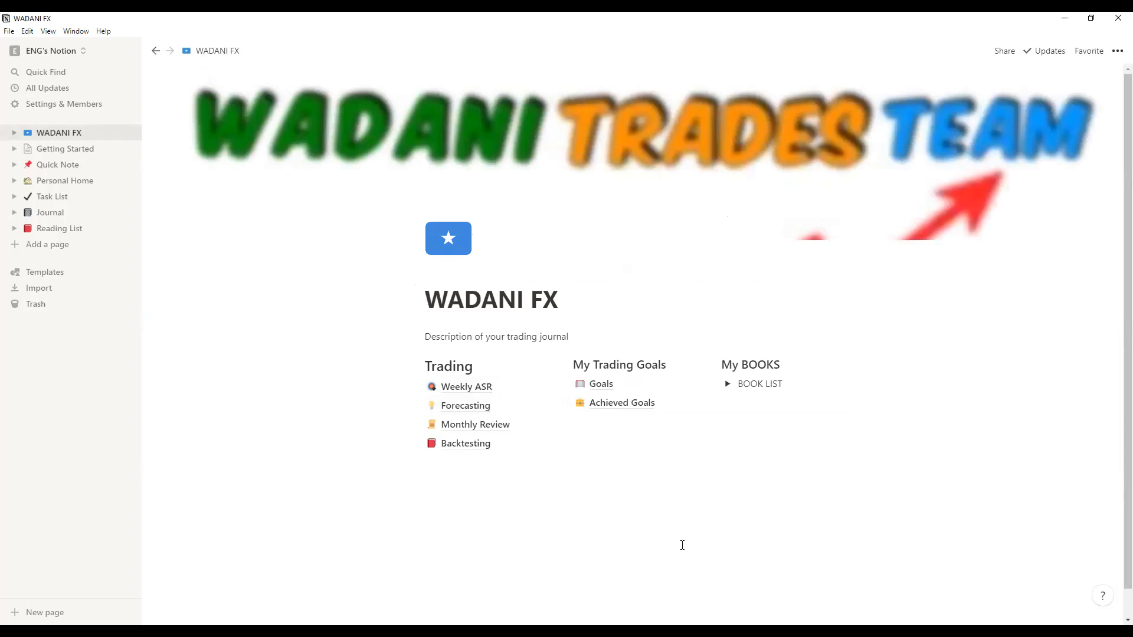
left_click(729, 386)
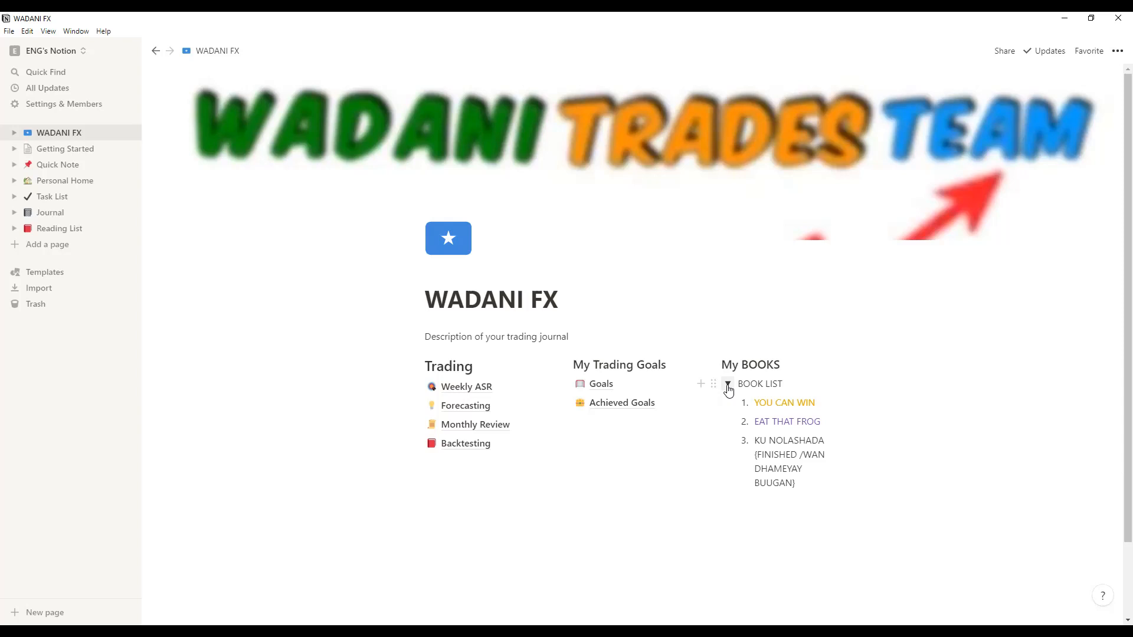
left_click(728, 385)
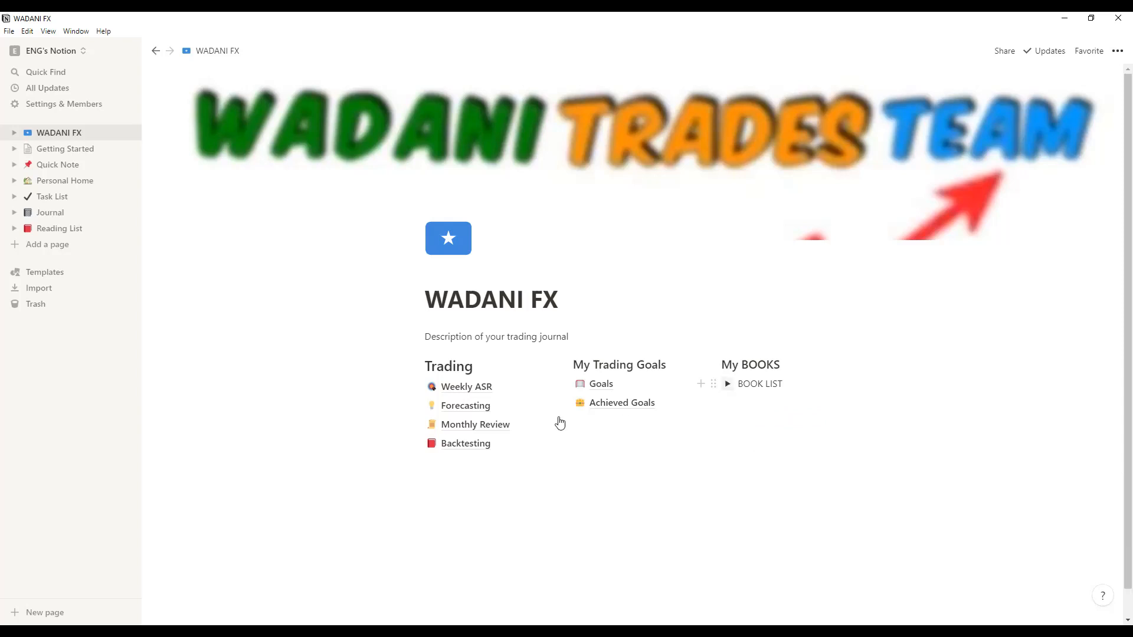
Step: View the Monthly Review and Backtesting pages in turn, returning to the WADANI FX page after each
left_click(475, 425)
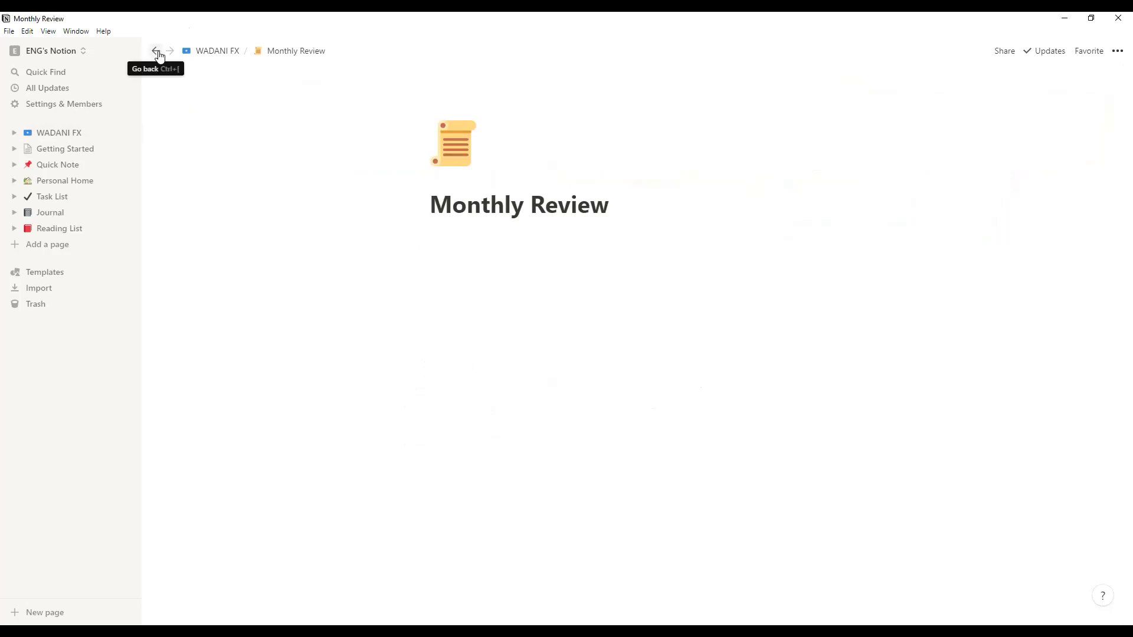
left_click(156, 51)
left_click(471, 450)
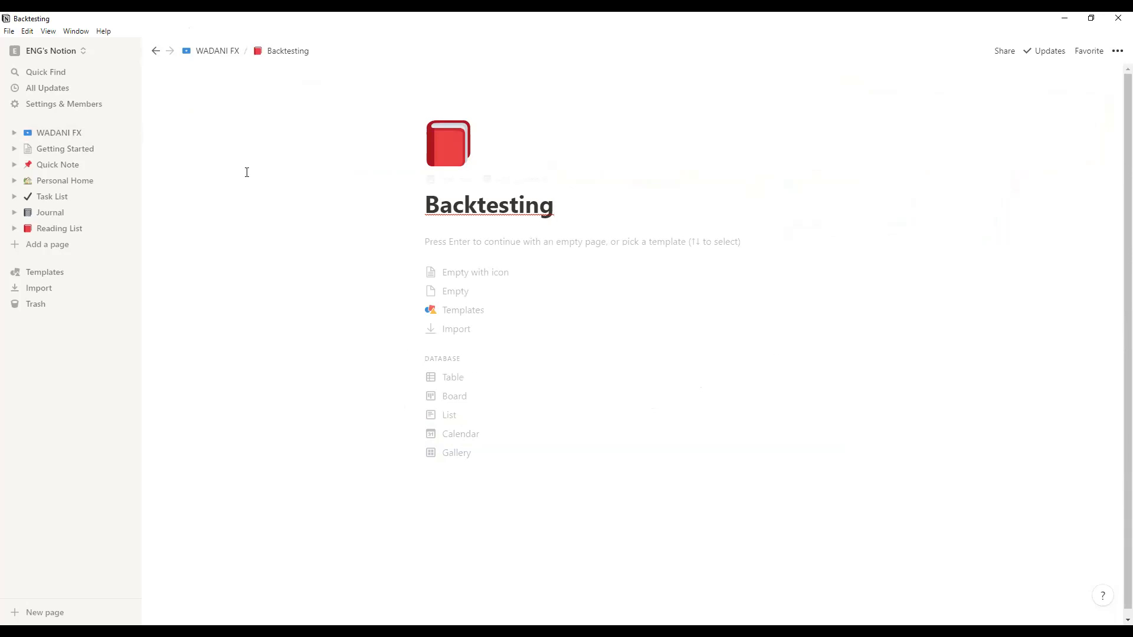
left_click(156, 54)
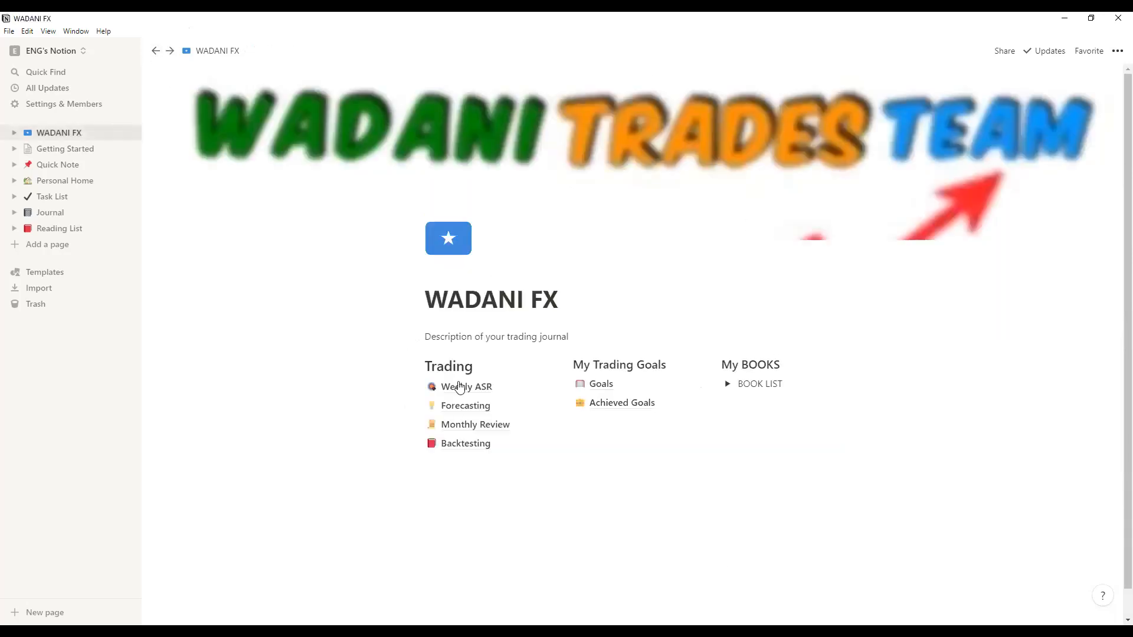